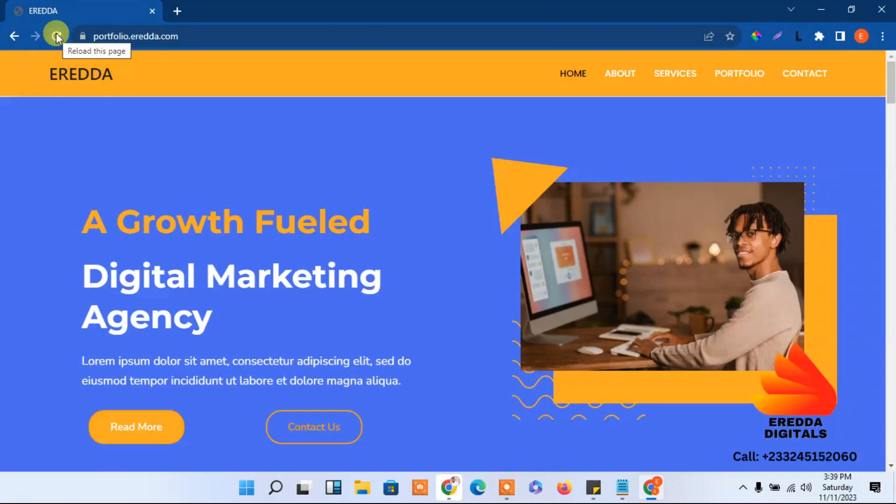
Reload the EREDDA home page, scroll through it and jump back to the top
click(56, 33)
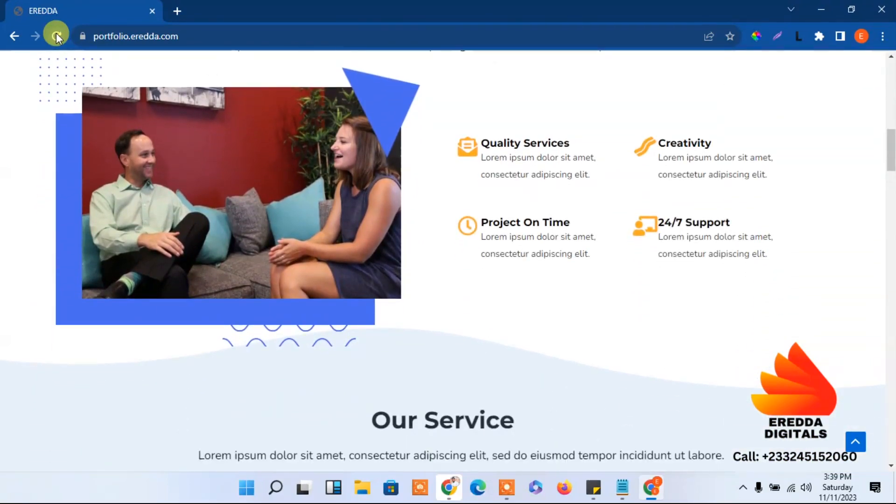
drag(892, 169, 892, 410)
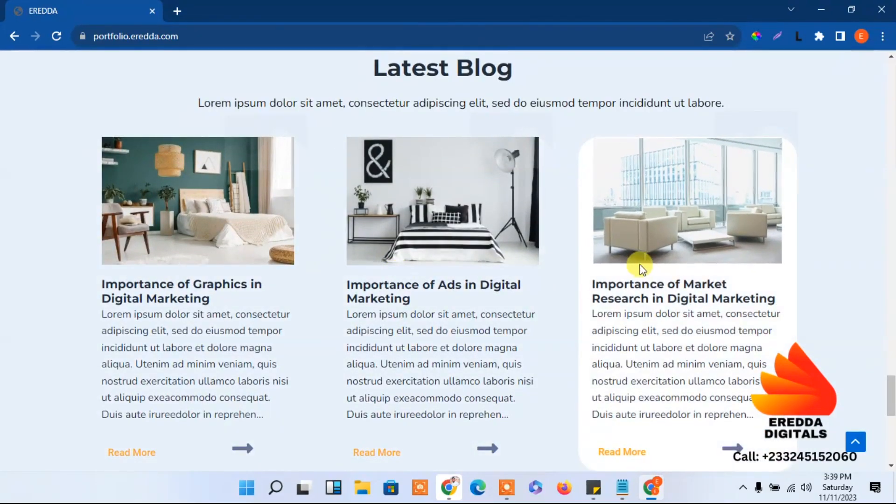
drag(892, 387, 892, 427)
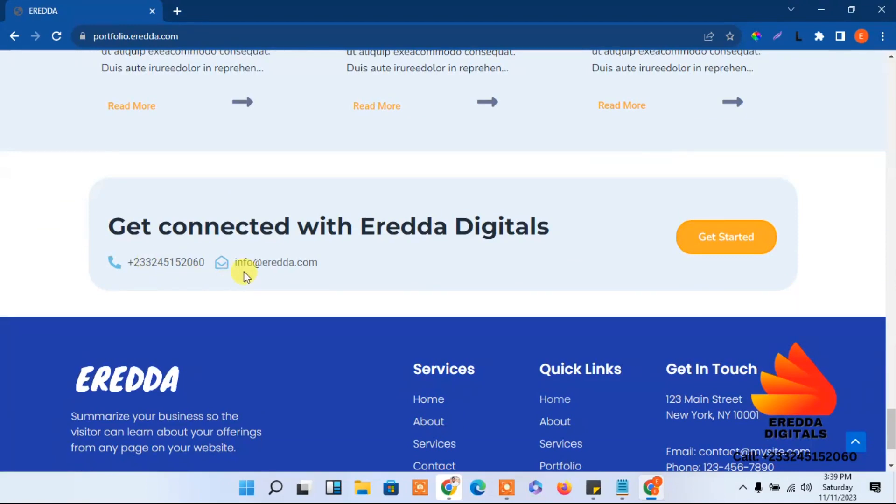
drag(890, 428, 794, 63)
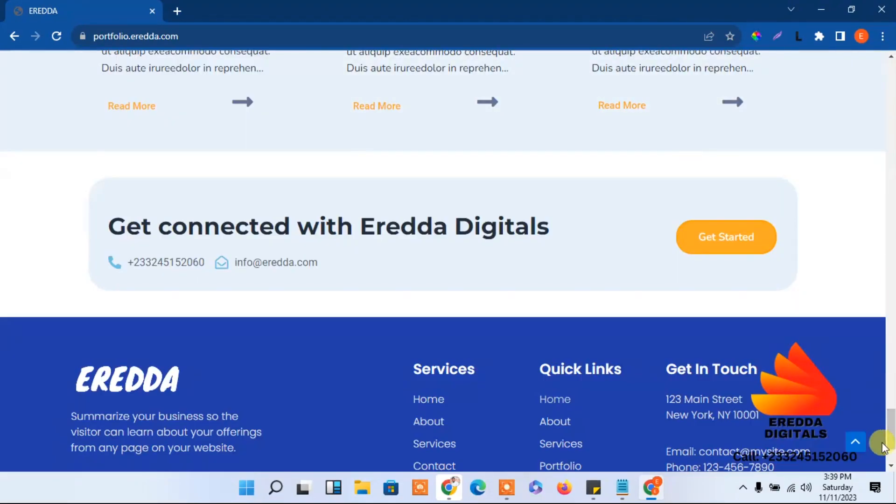
click(862, 447)
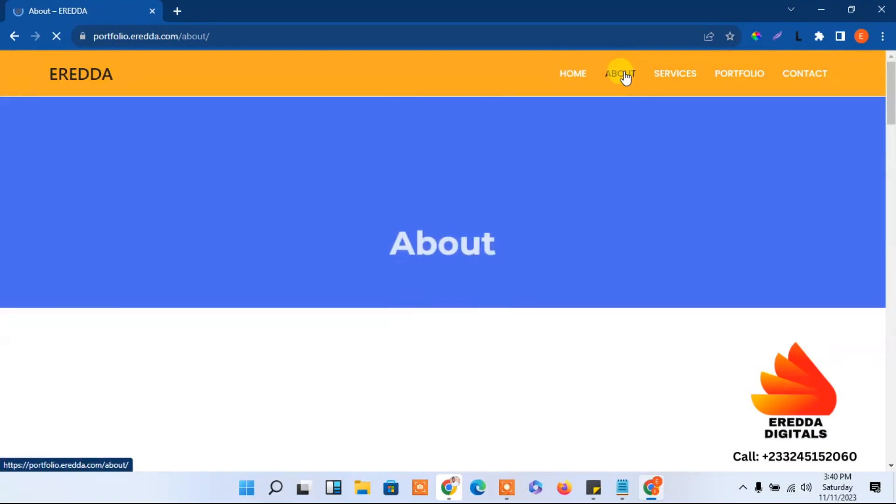
Scroll through the About, Services and Portfolio pages, then head to Contact
drag(891, 94, 885, 385)
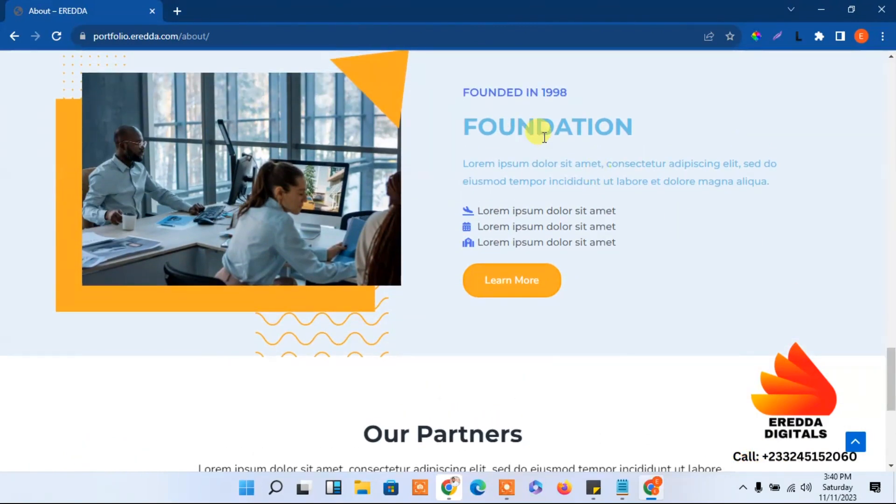
drag(892, 417, 893, 21)
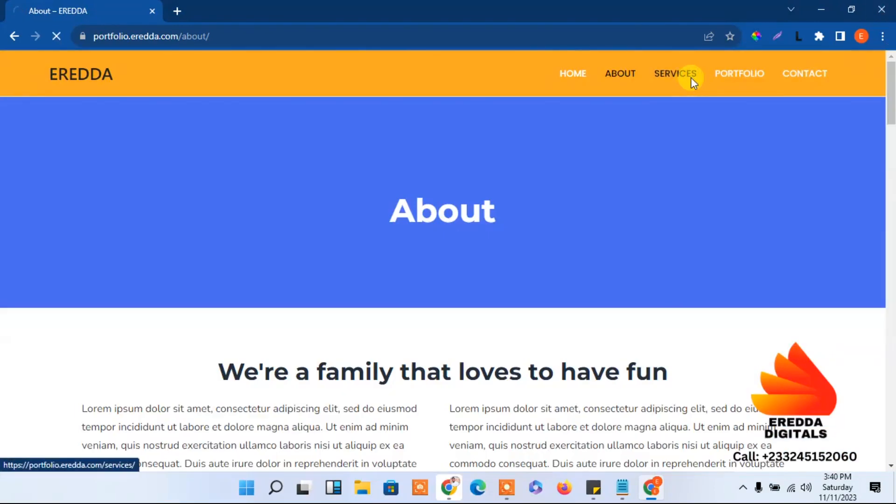
drag(892, 103, 880, 6)
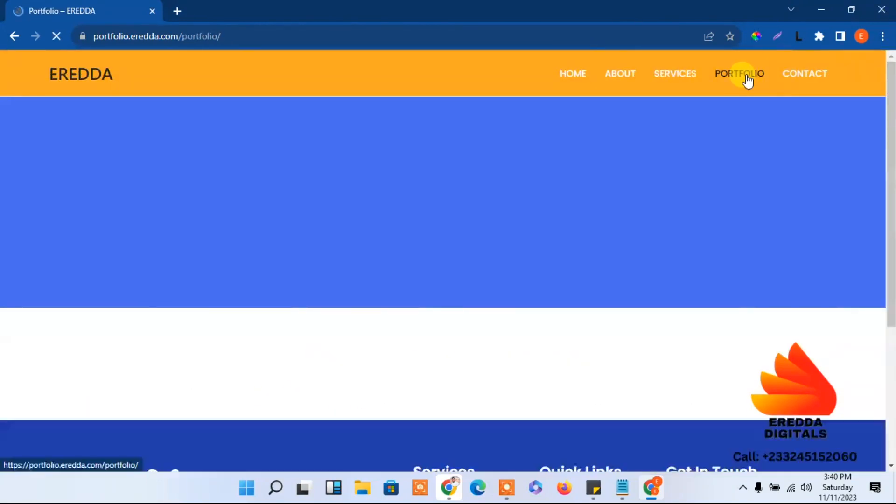
drag(892, 89, 893, 152)
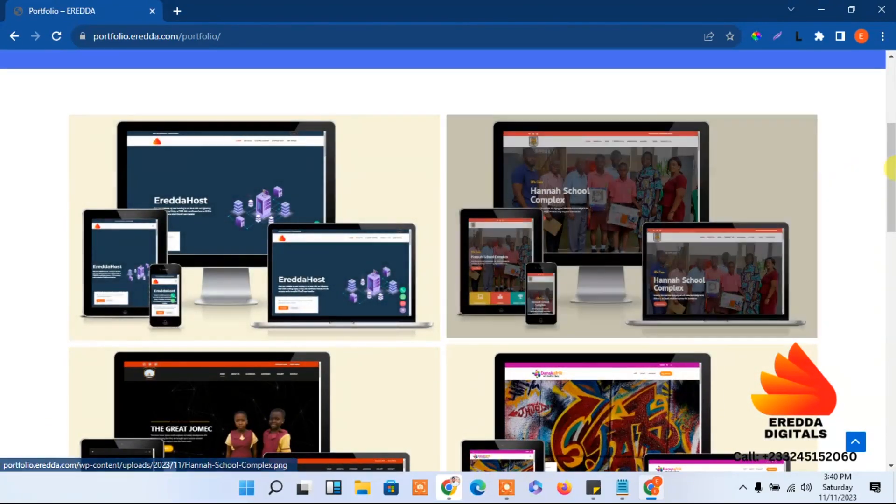
drag(890, 170, 892, 53)
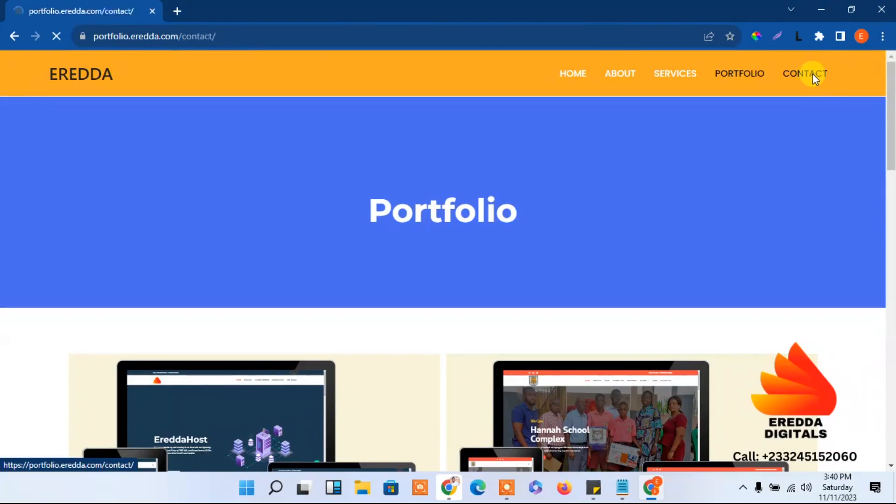
Scroll down to the Contact page map and back up, then return to the EREDDA home page
drag(895, 100, 890, 357)
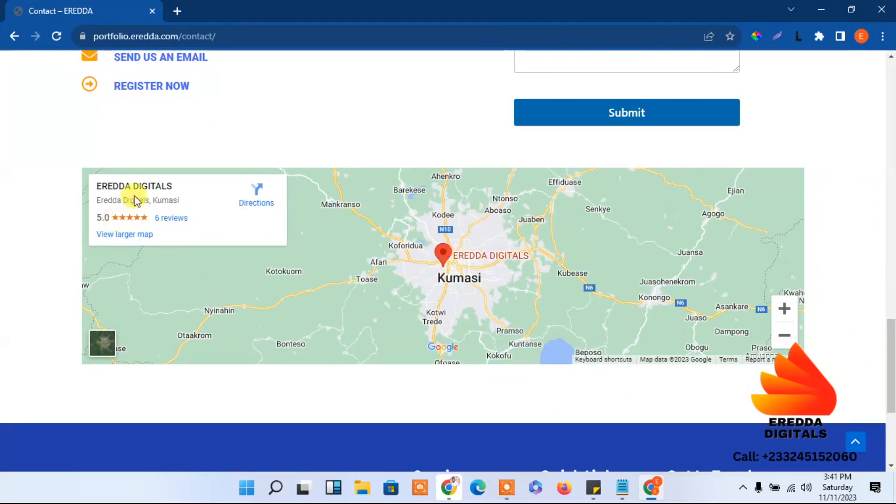
drag(889, 361, 878, 25)
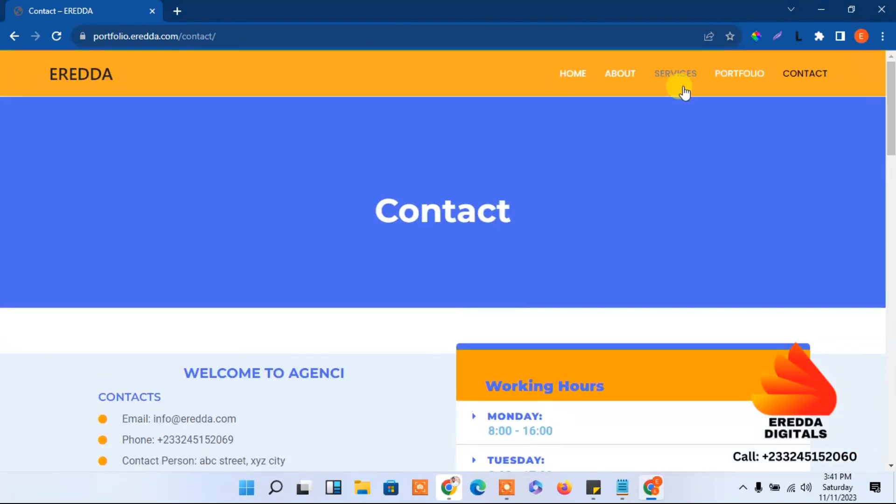
click(578, 83)
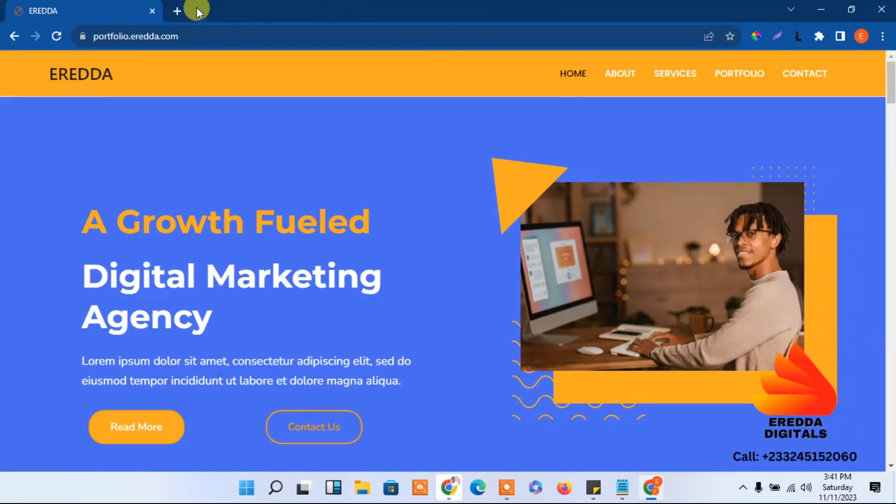
Load elementor.com in a new browser tab
click(179, 11)
text(e)
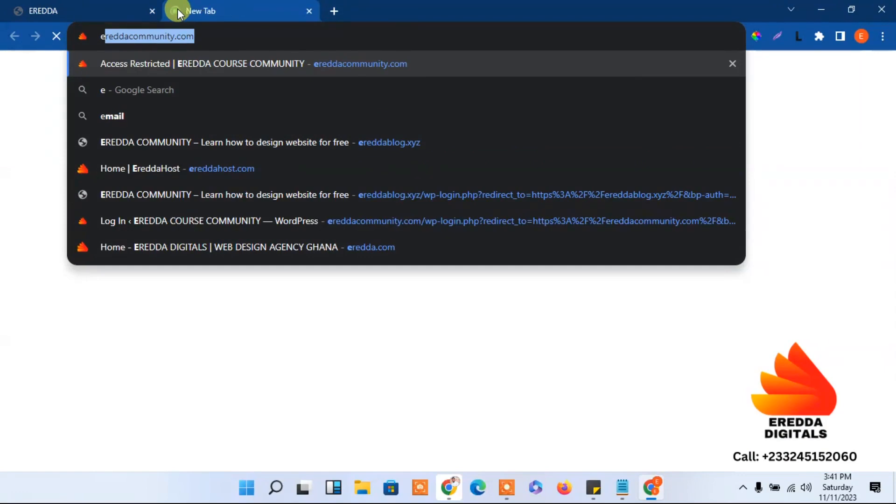
text(leme)
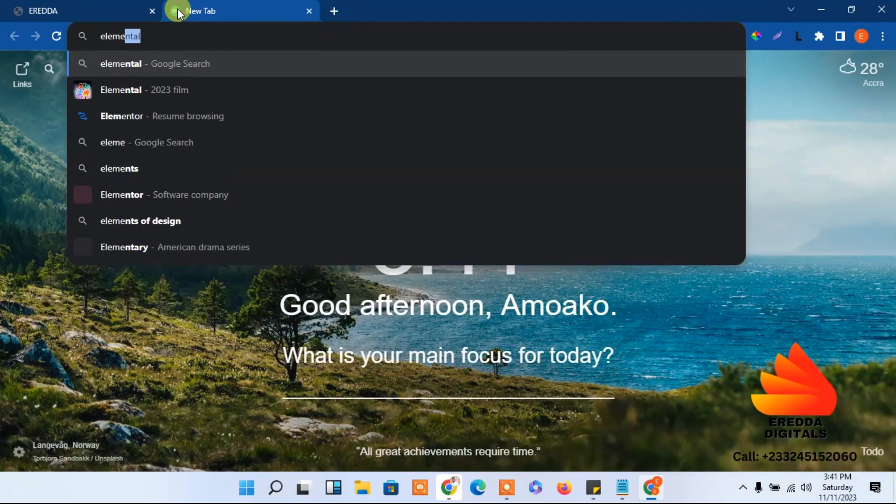
text(nta)
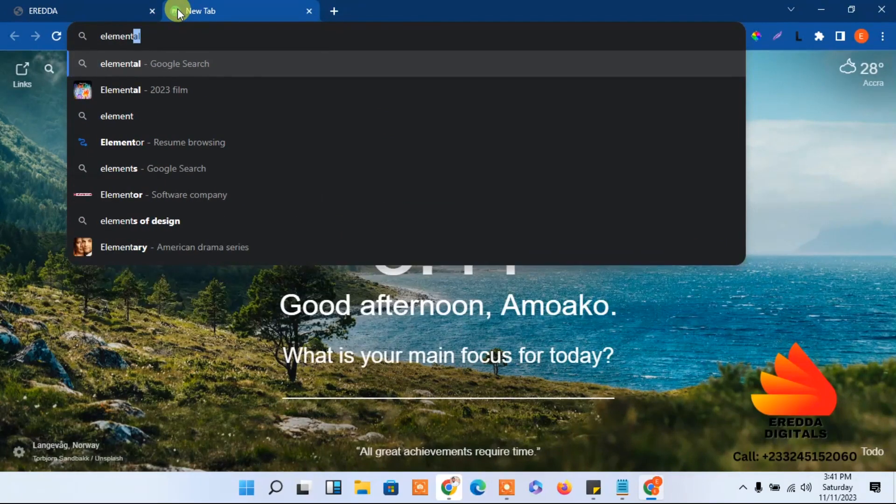
text(or.)
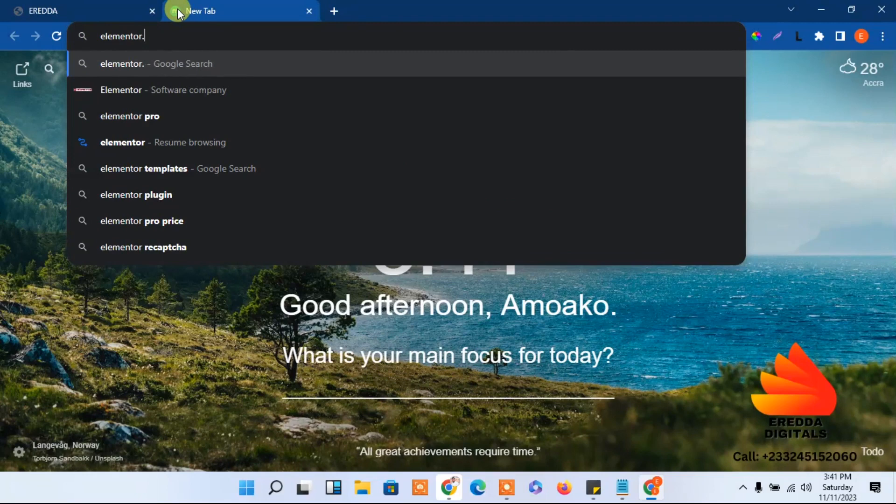
text(com)
key(Return)
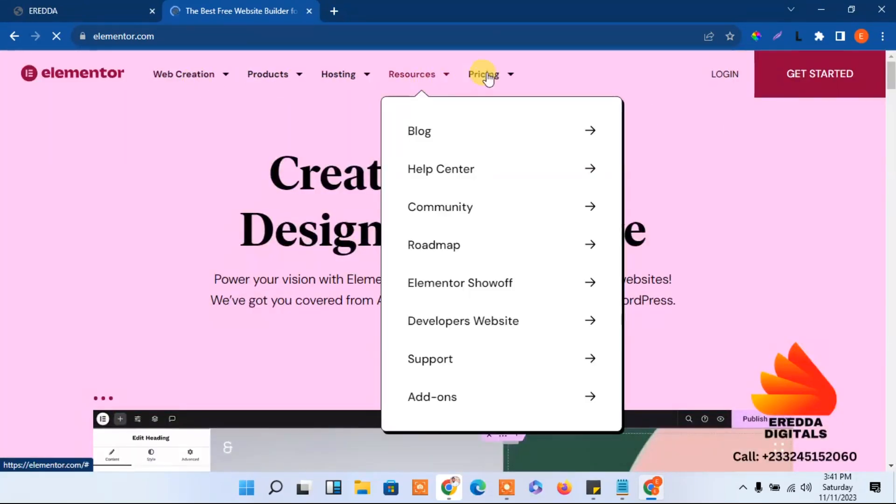
Open Pricing > Page Builder Plugin and scroll over the Essential, Expert and Agency plans
click(485, 74)
mouse_move(497, 79)
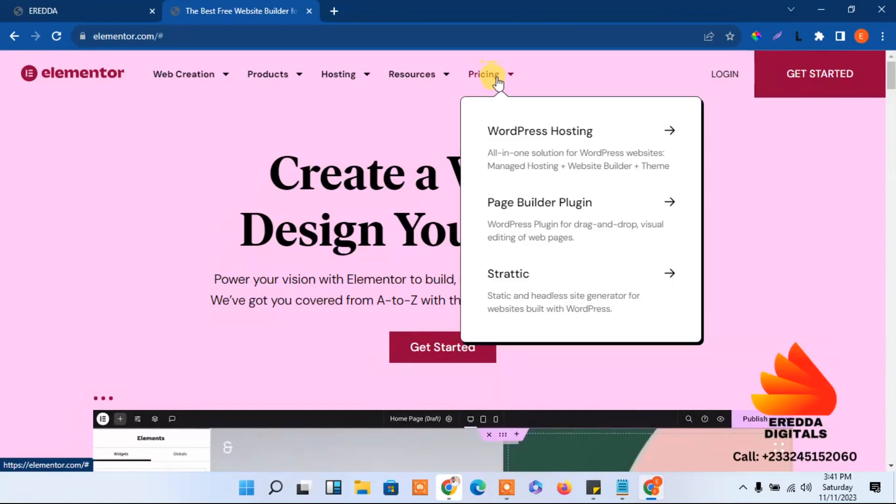
click(516, 205)
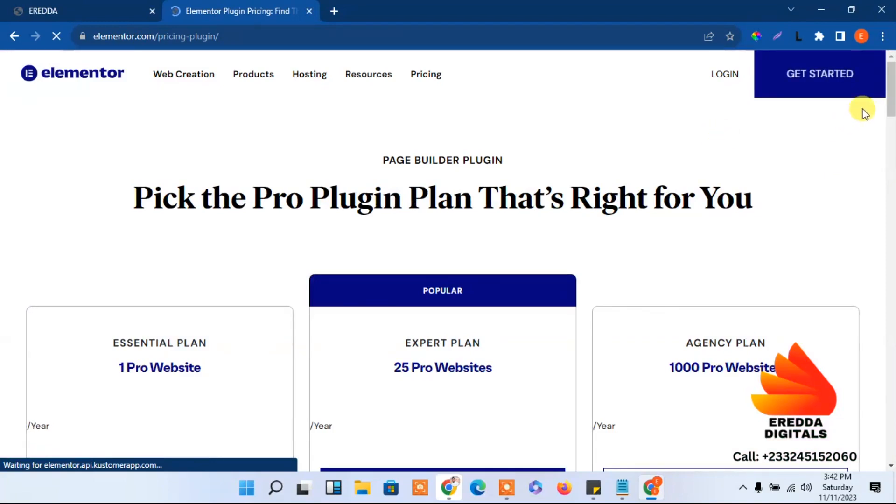
scroll(891, 96, down, 3)
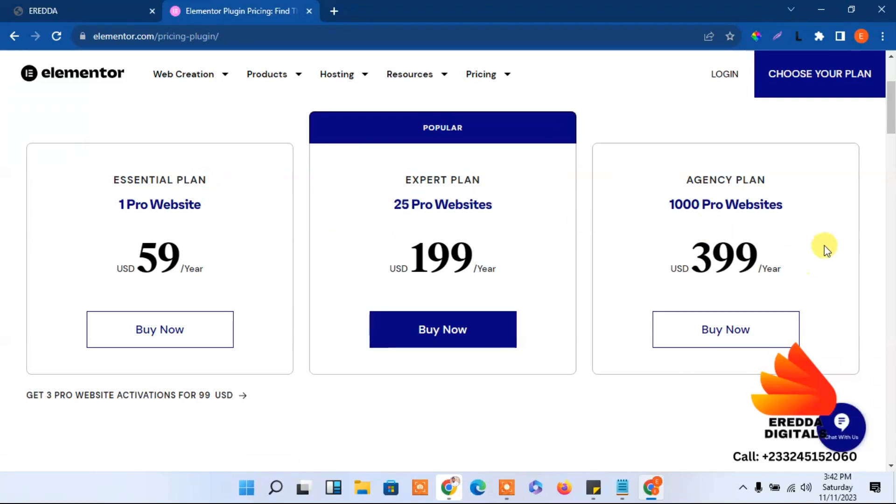
scroll(794, 131, up, 3)
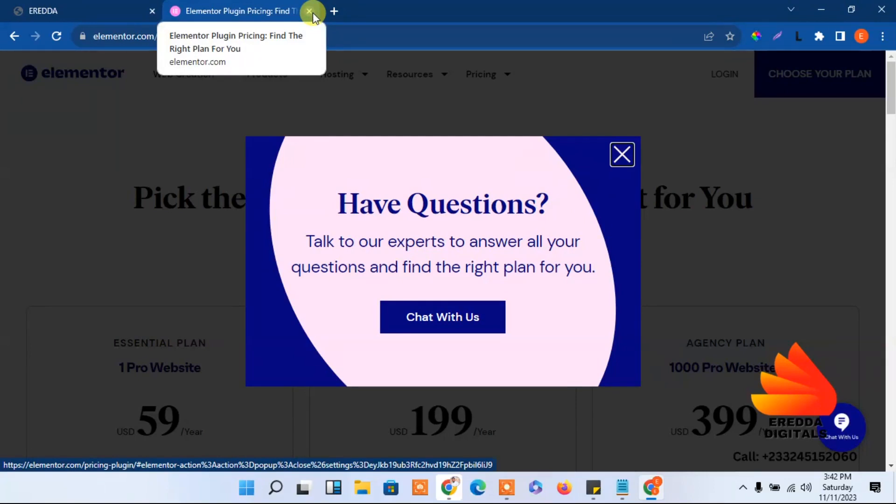
Close the Elementor Plugin Pricing tab, leaving the EREDDA home page
click(311, 13)
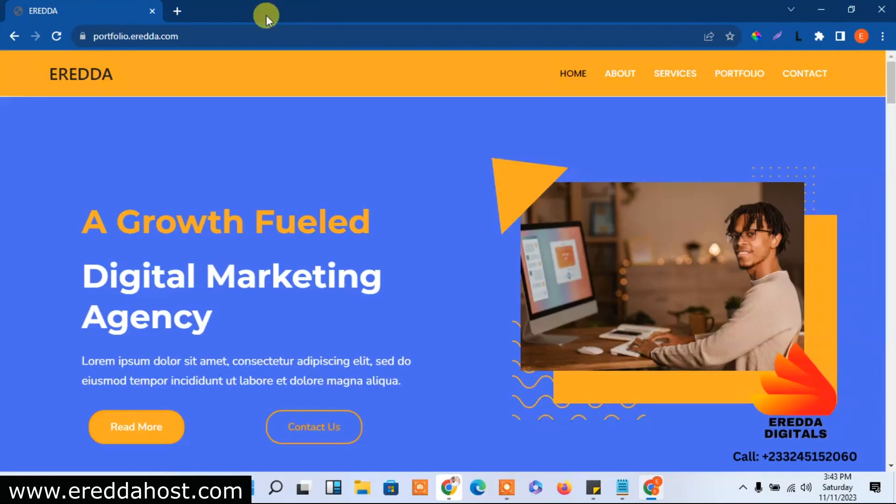
Load the ereddahost.com home page in a new tab by entering 'ereddahost'
click(177, 10)
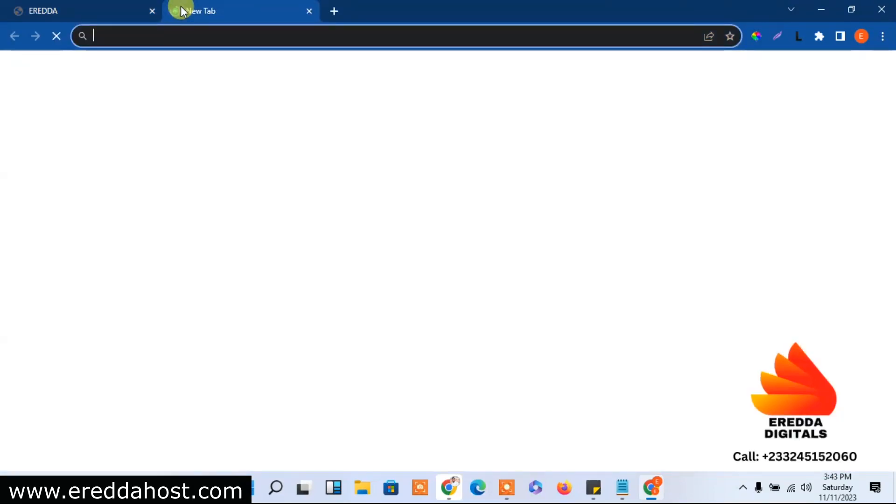
text(eredda)
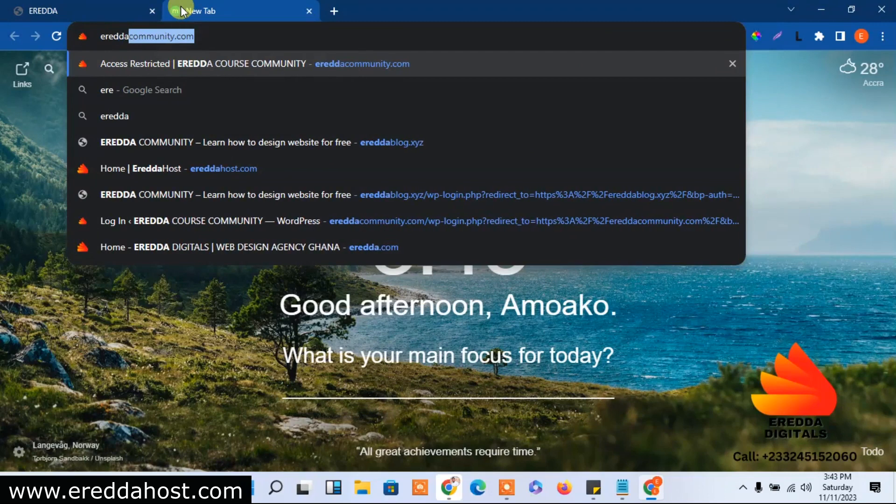
text(host)
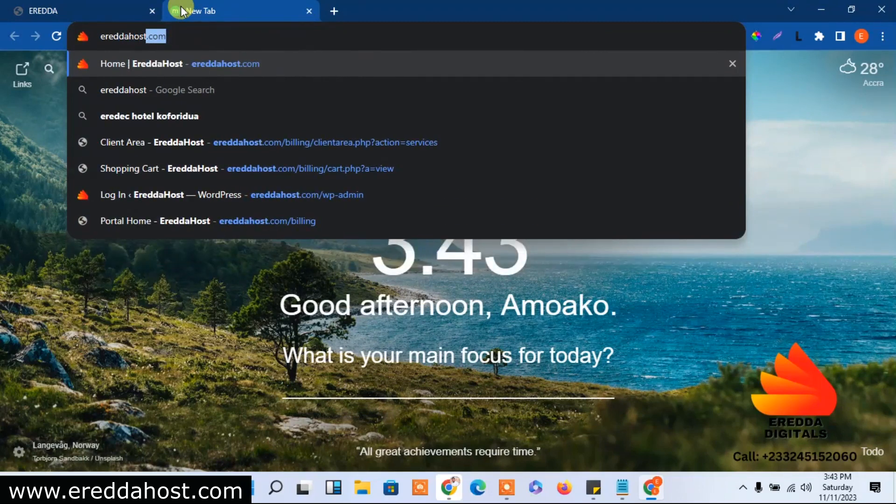
key(Return)
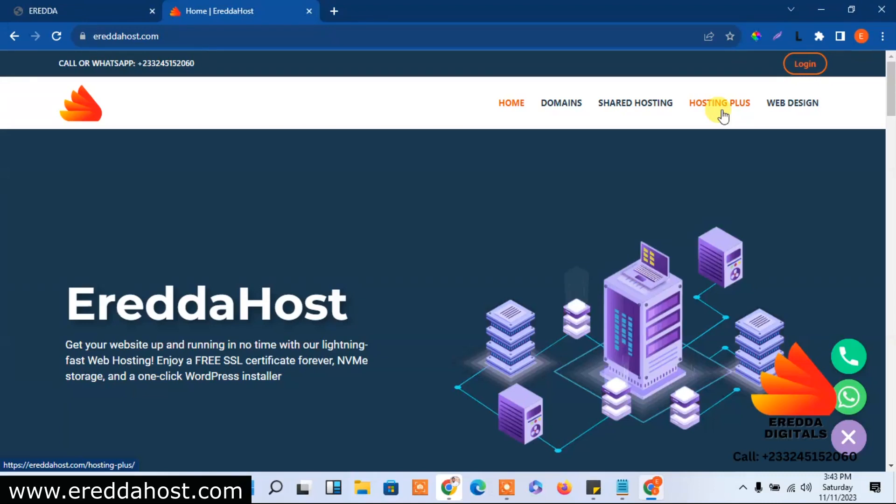
Go to the Shared Hosting plans and order Starter, reaching the Choose a Domain step
click(635, 111)
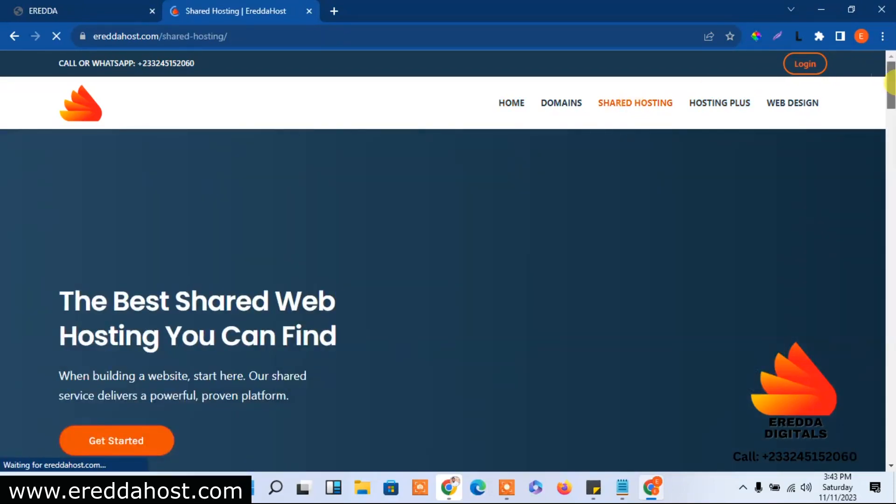
drag(889, 81, 889, 155)
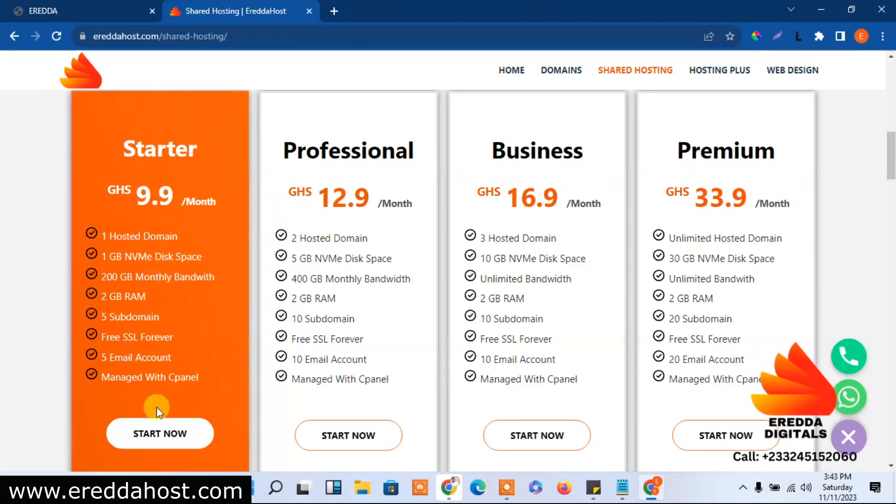
click(162, 434)
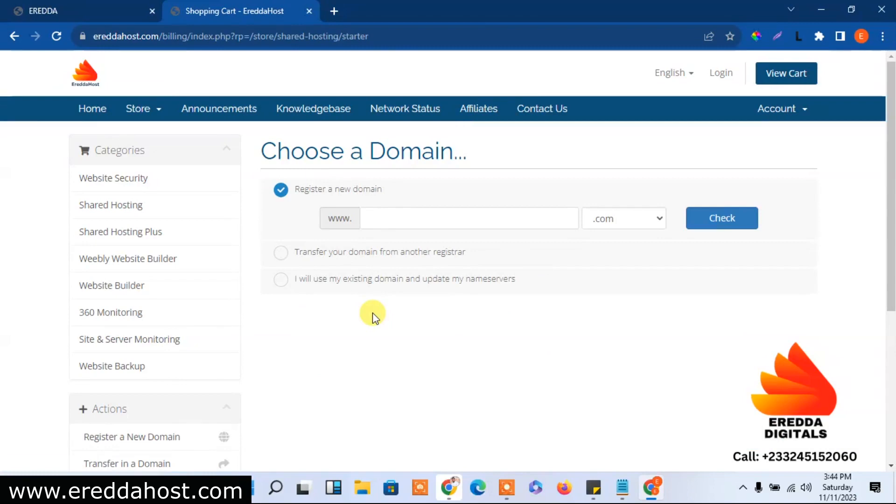
drag(890, 154, 892, 175)
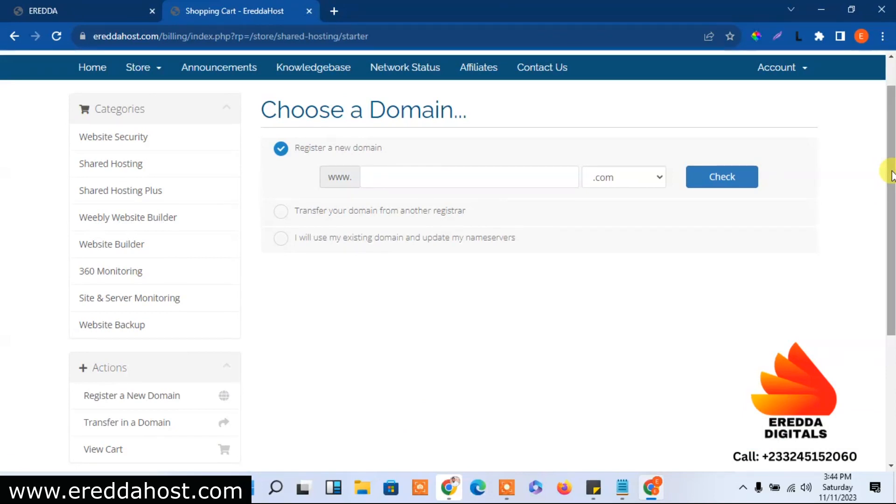
drag(891, 169, 892, 110)
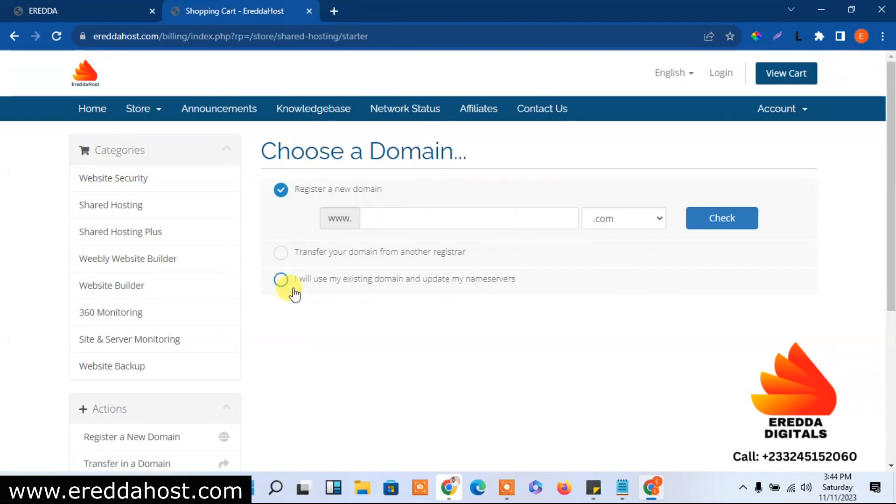
click(110, 211)
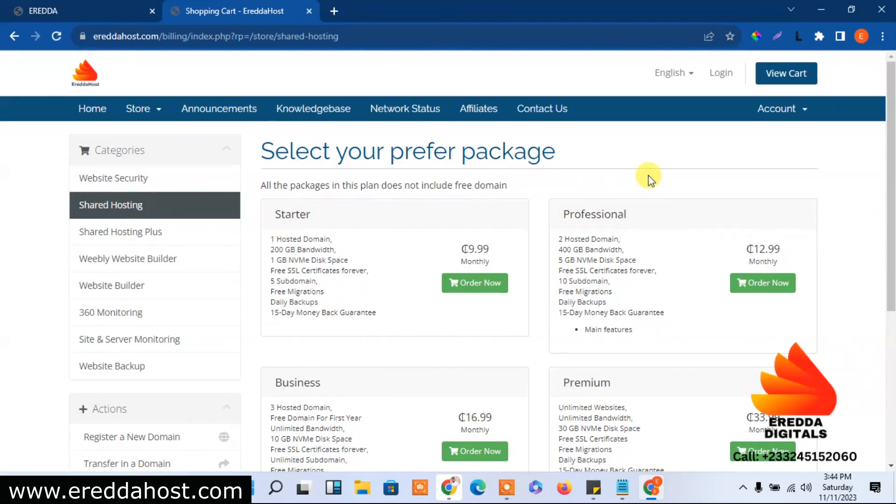
scroll(877, 186, down, 2)
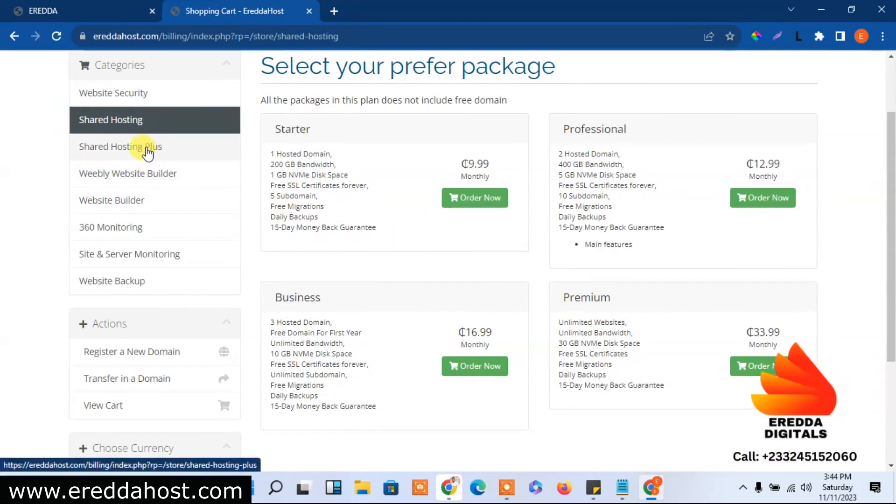
click(135, 157)
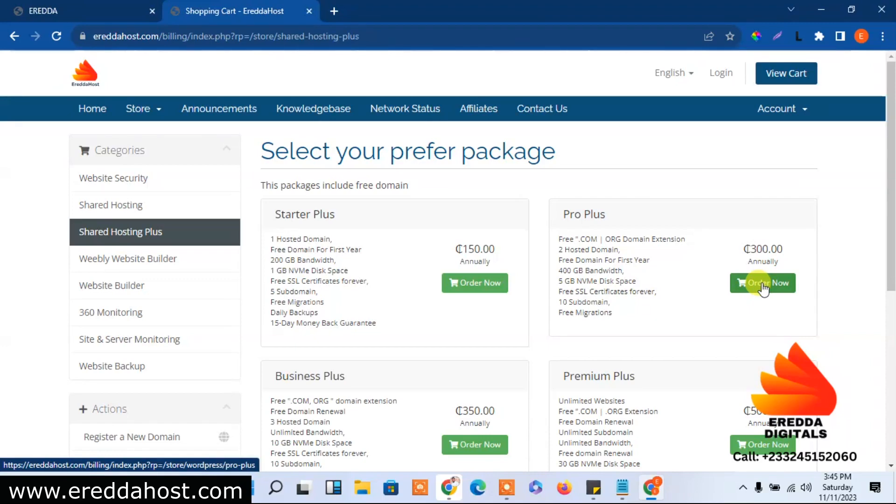
click(105, 209)
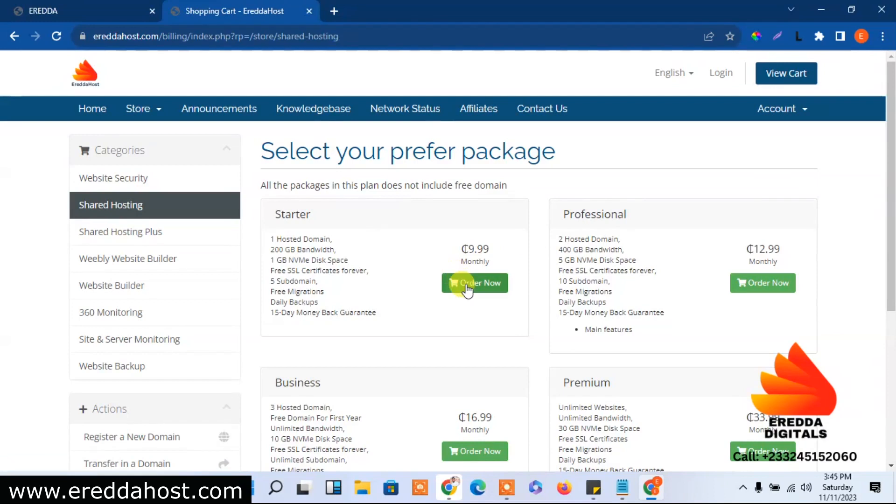
click(466, 284)
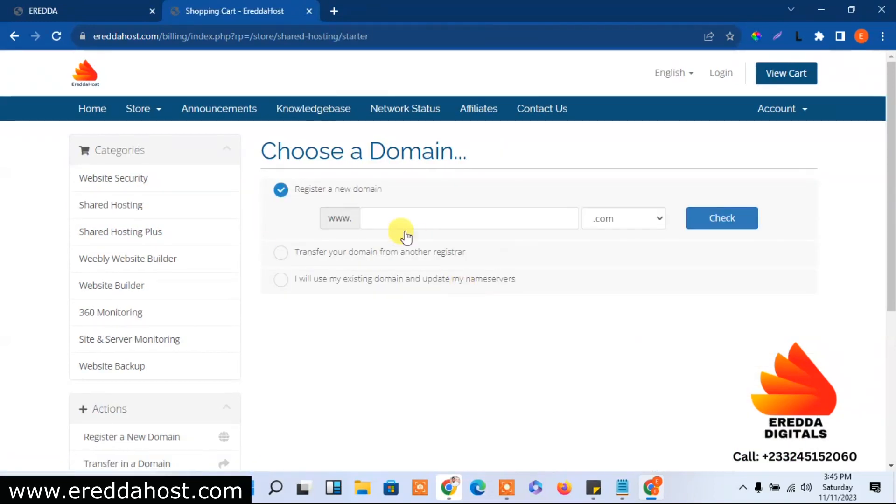
Enter ereddavv with the .xyz extension and check it, confirming availability at ₵58.74
click(395, 218)
text(eredd)
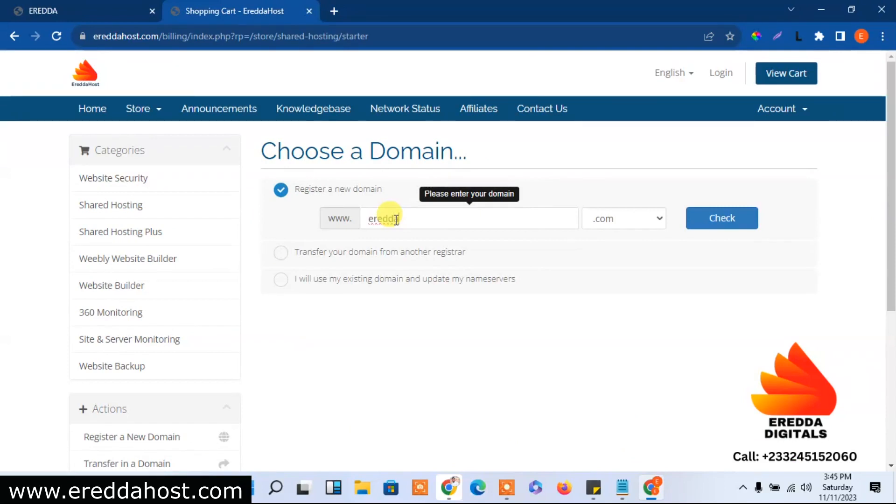
text(a.com)
key(BackSpace)
key(BackSpace)
key(BackSpace)
key(BackSpace)
text(w)
text(.)
text(xy)
text(z)
click(707, 222)
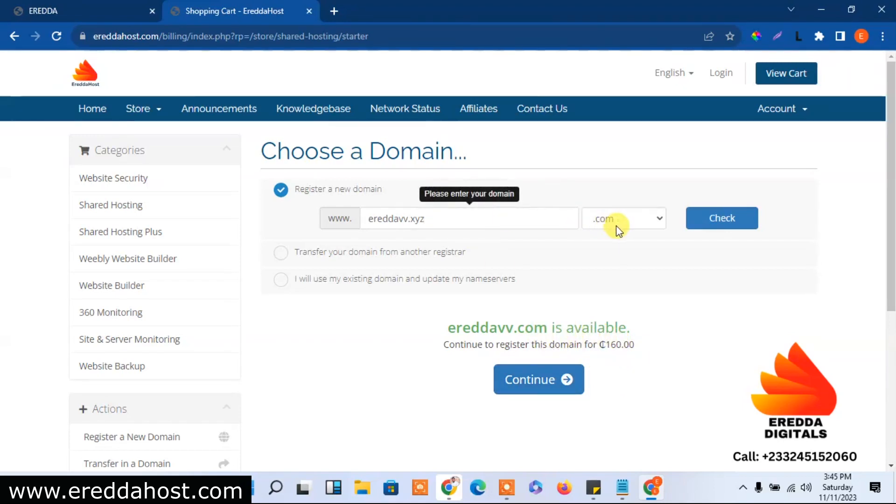
click(435, 224)
key(BackSpace)
key(BackSpace)
key(BackSpace)
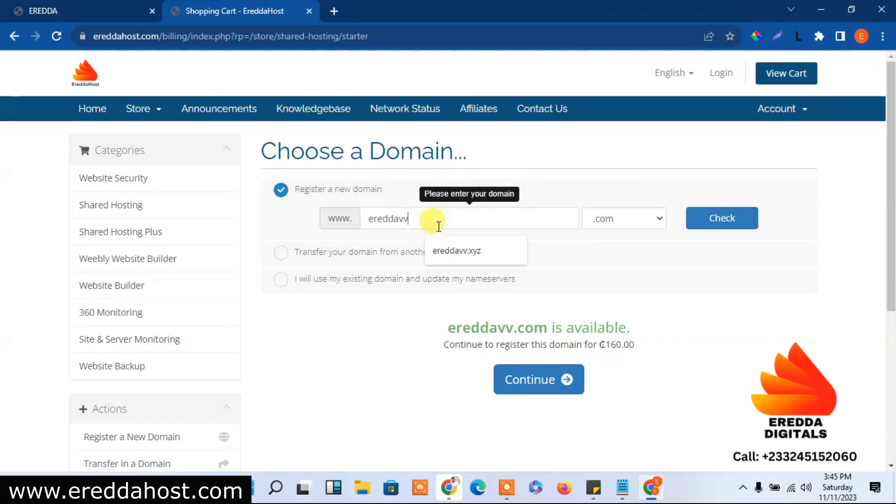
click(618, 224)
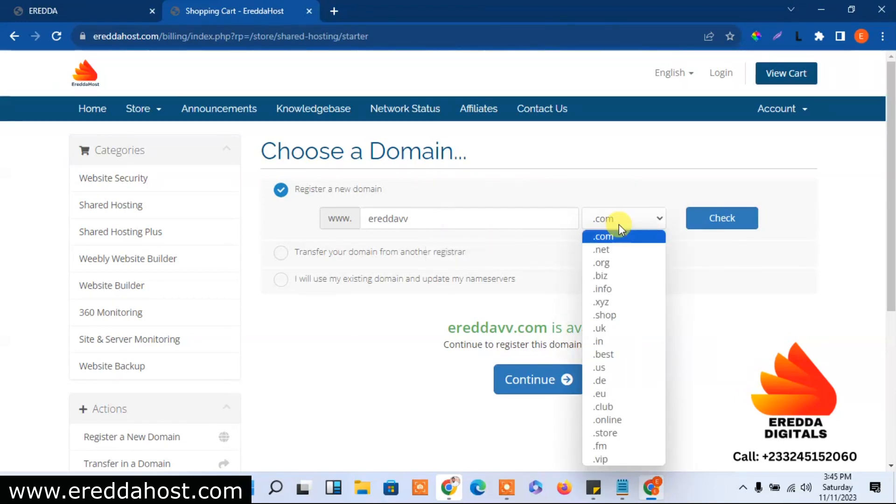
click(606, 302)
click(724, 226)
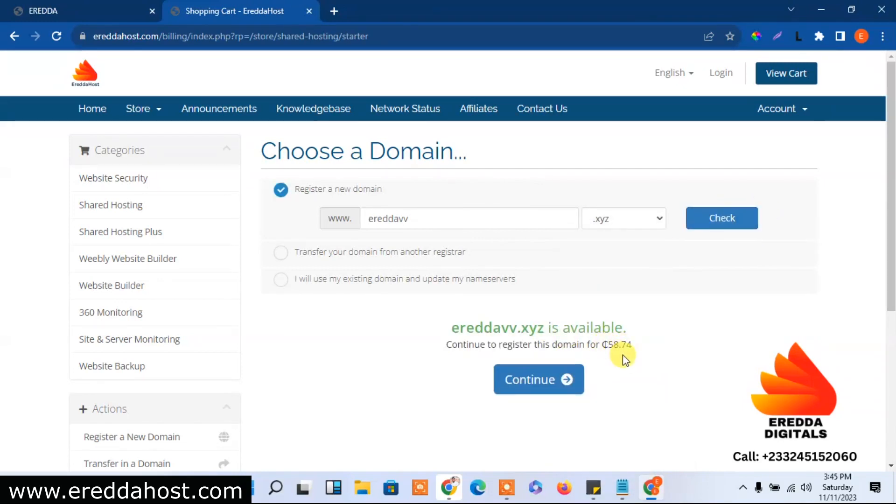
Continue with ereddavv.xyz, bill Starter at ₵59.99 Semi-Annually, and continue to domain setup
click(562, 386)
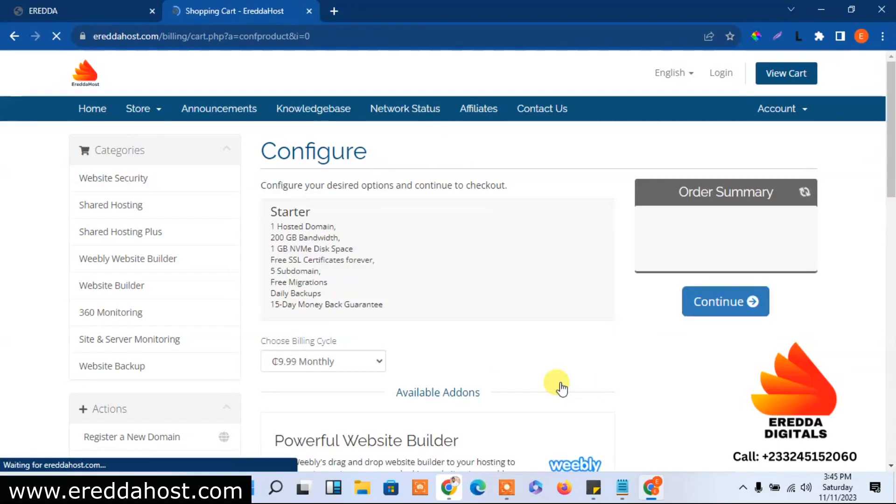
scroll(890, 193, down, 2)
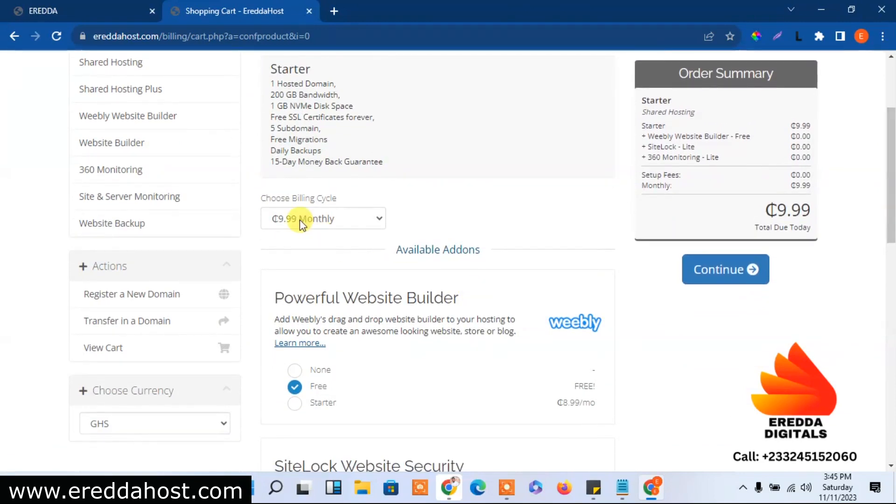
click(343, 225)
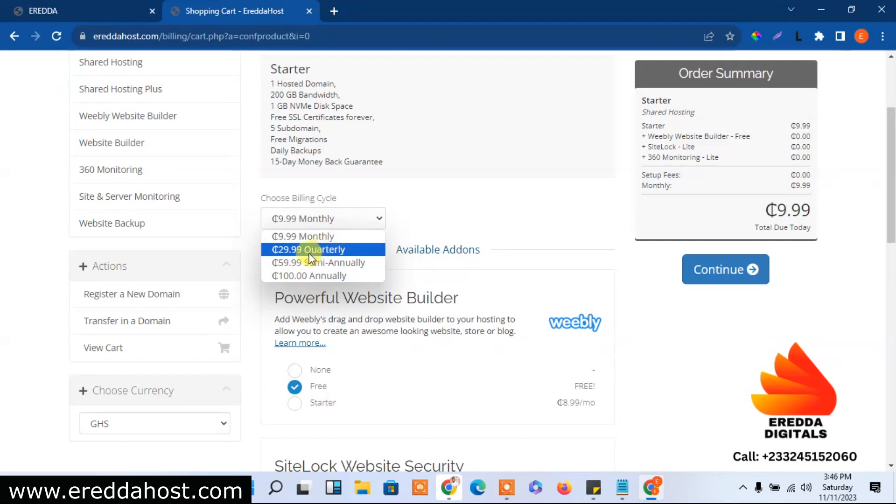
click(327, 250)
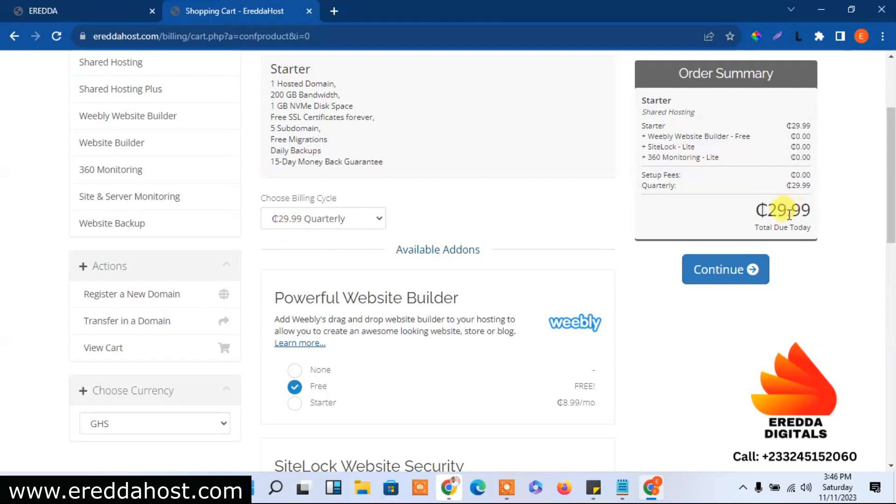
click(319, 224)
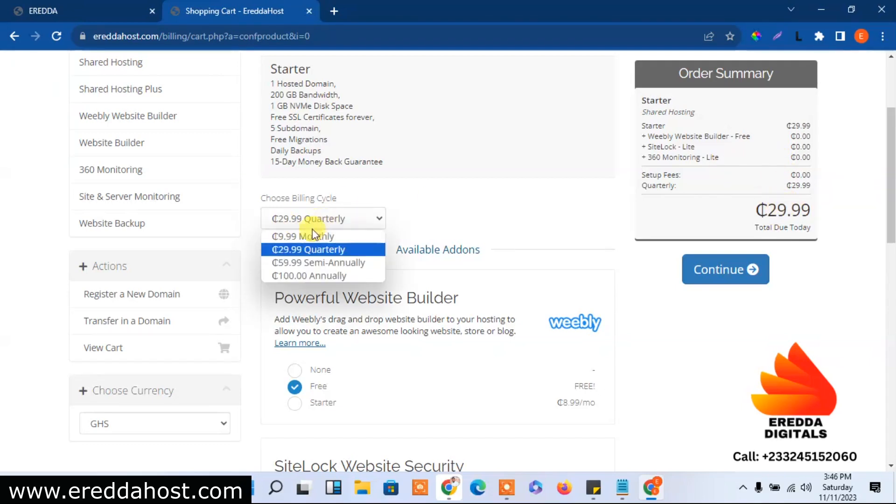
click(315, 262)
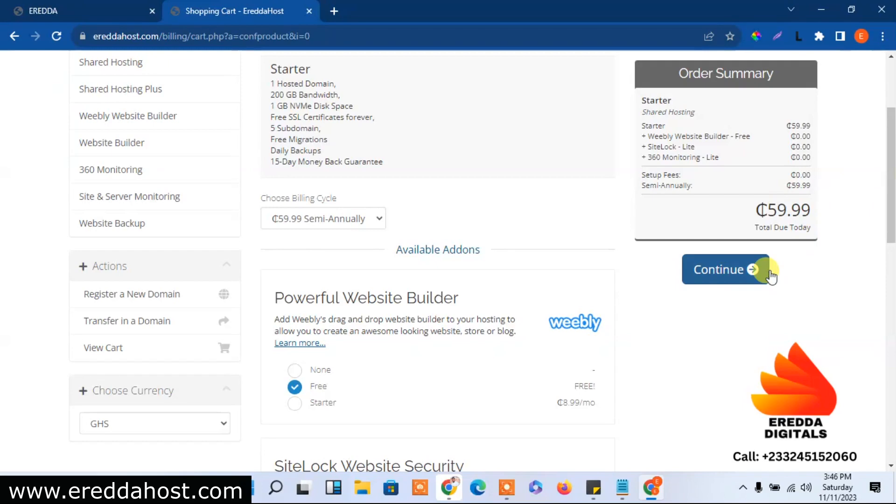
click(742, 276)
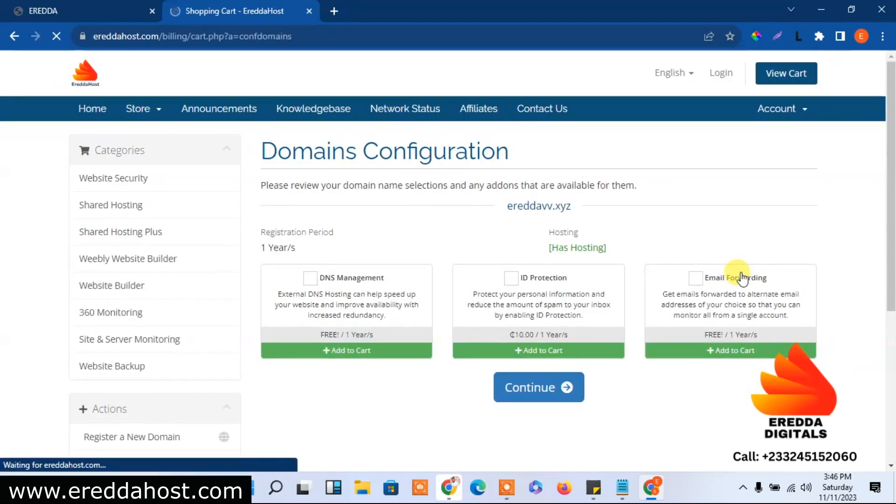
Add DNS Management, ID Protection and Email Forwarding to ereddavv.xyz and continue
click(310, 278)
click(511, 278)
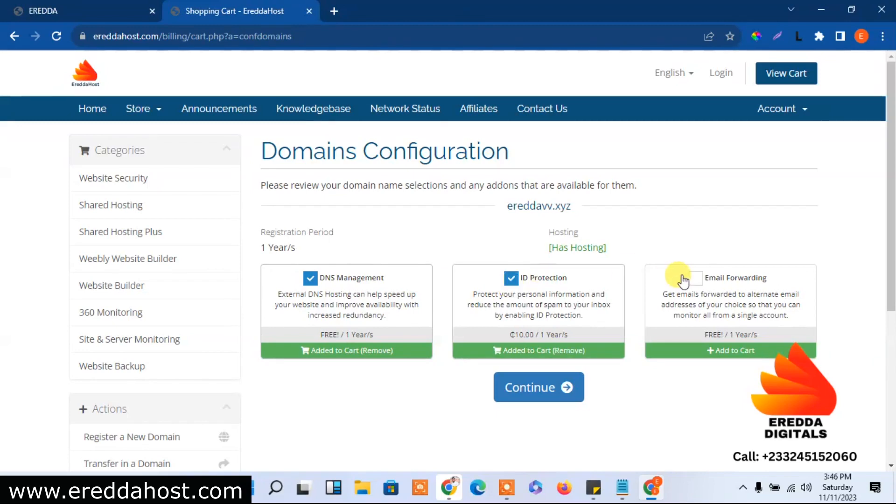
click(696, 279)
drag(892, 227, 894, 345)
click(532, 187)
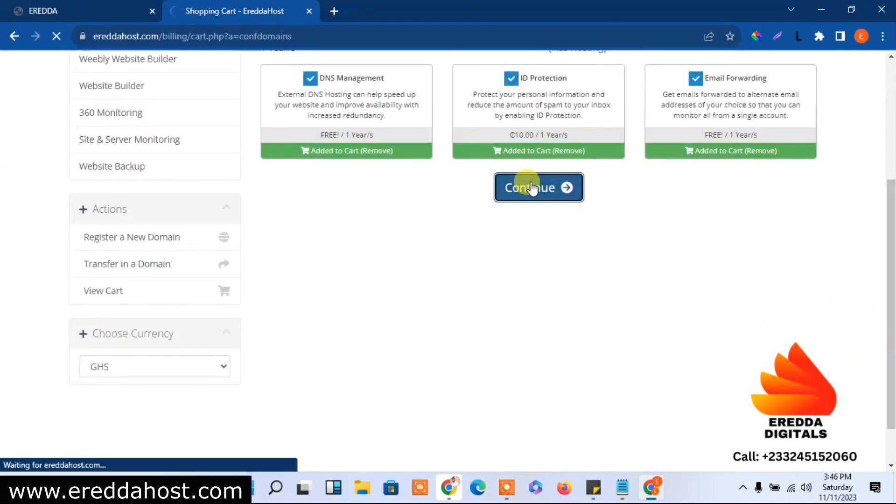
Review the ₵128.73 cart and proceed to Checkout
drag(892, 120, 888, 270)
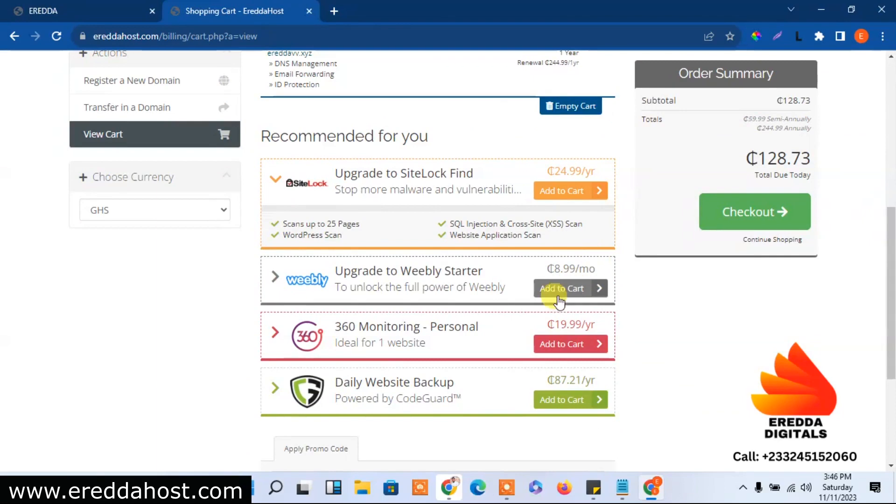
drag(891, 260, 848, 160)
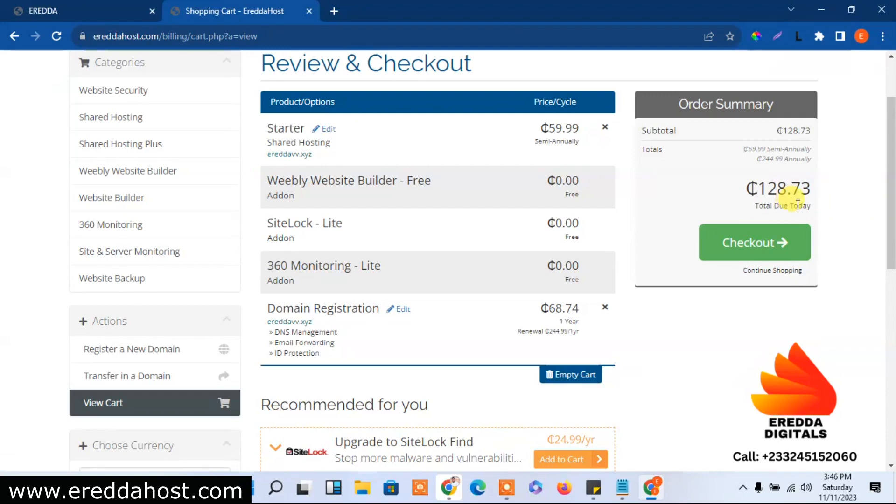
click(750, 247)
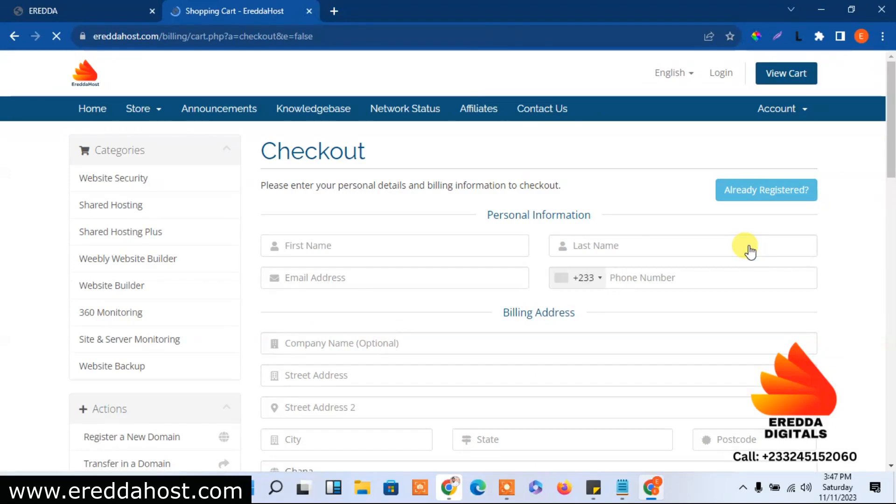
Scroll through the Checkout form, then switch to the client Login page from the header
drag(891, 162, 871, 162)
scroll(872, 174, down, 6)
scroll(870, 240, up, 4)
scroll(863, 186, up, 3)
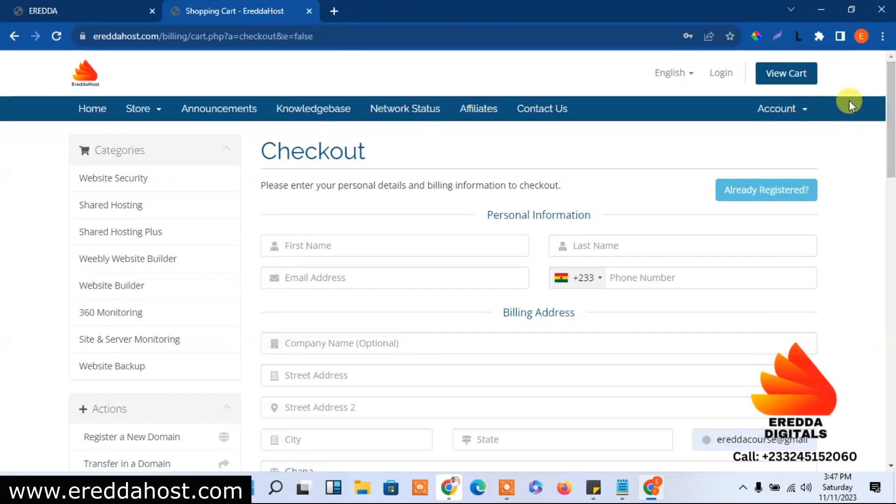
click(725, 77)
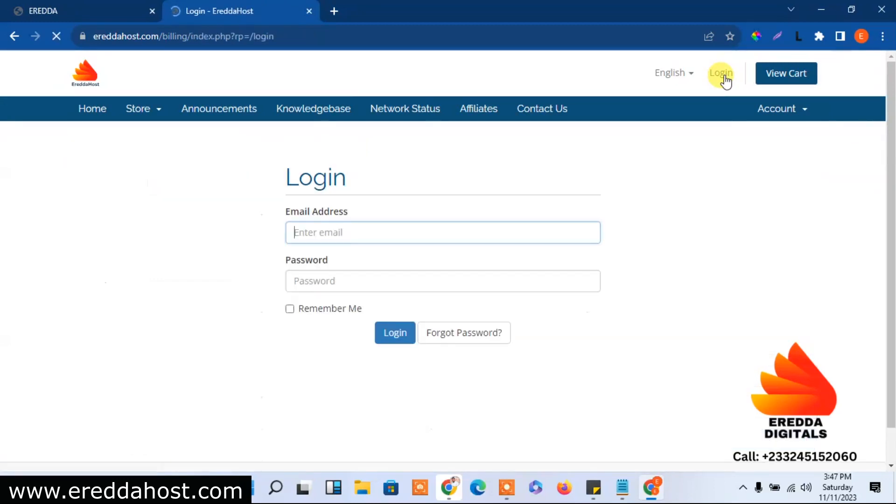
Log in to the EreddaHost client area and launch cPanel for the Premium ereddablog.xyz hosting
click(395, 334)
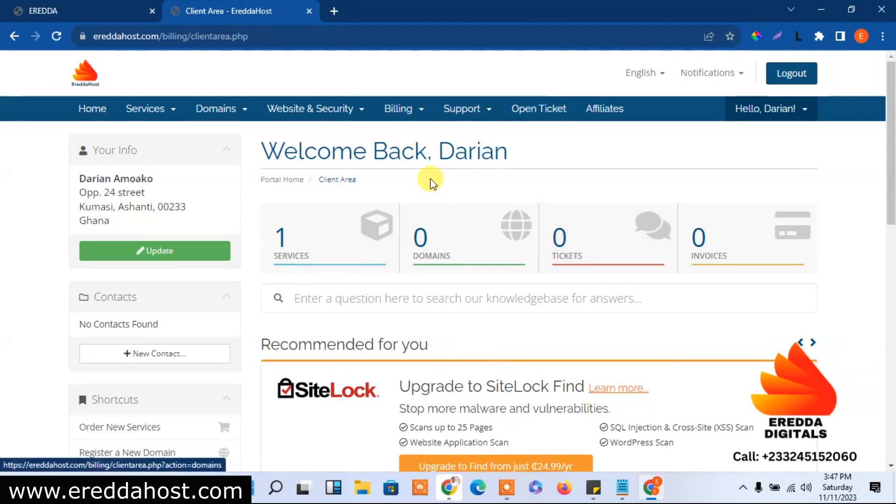
drag(889, 134, 882, 76)
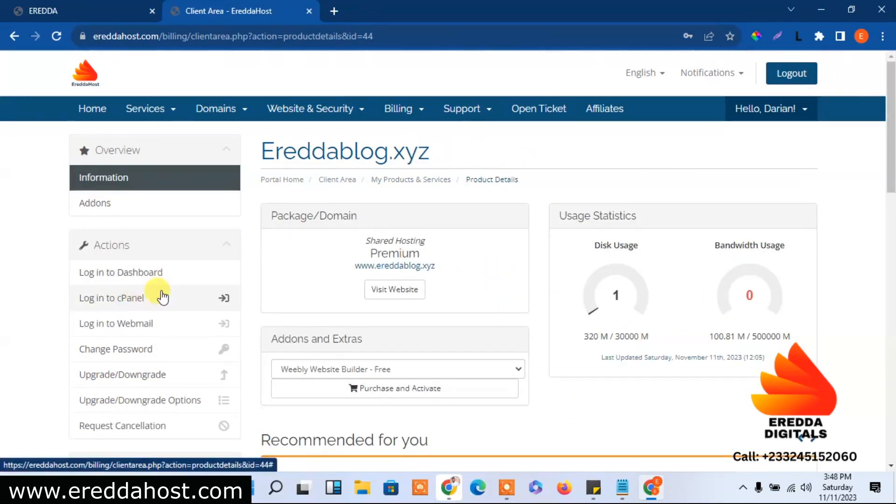
click(121, 300)
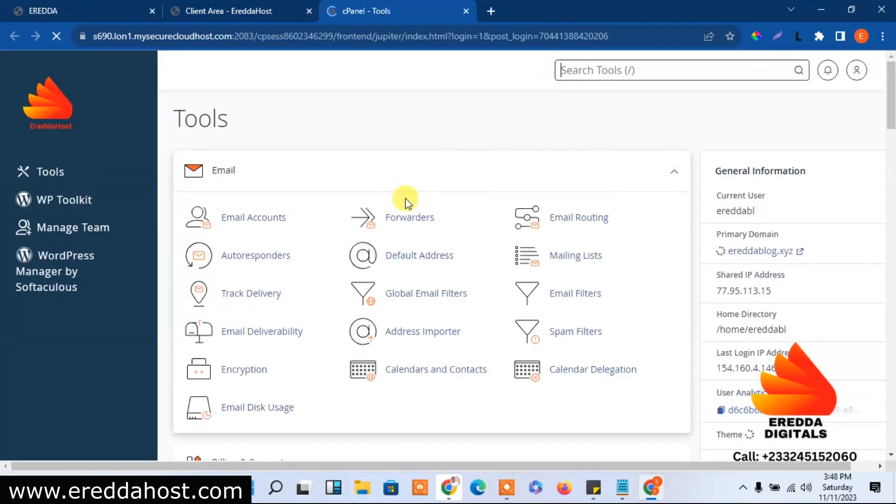
Open cPanel's Domains page listing ereddablog.xyz and portfolio.ereddablog.xyz
drag(891, 104, 891, 171)
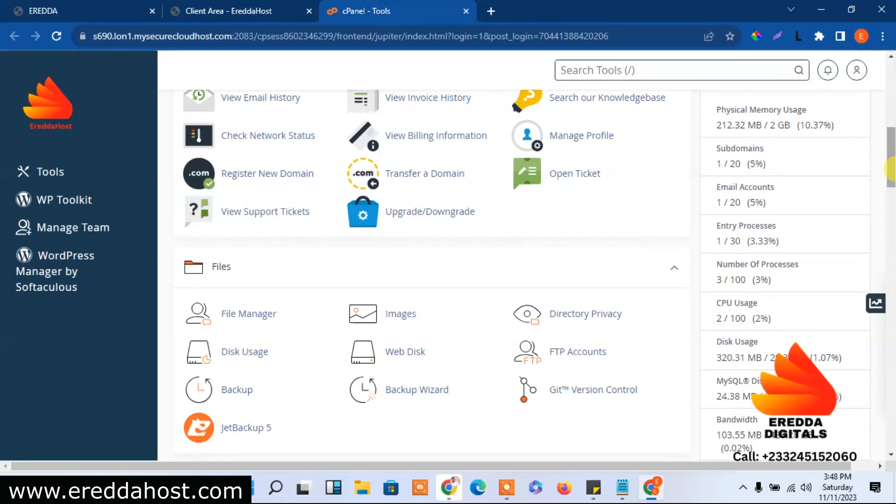
drag(891, 169, 891, 203)
click(559, 276)
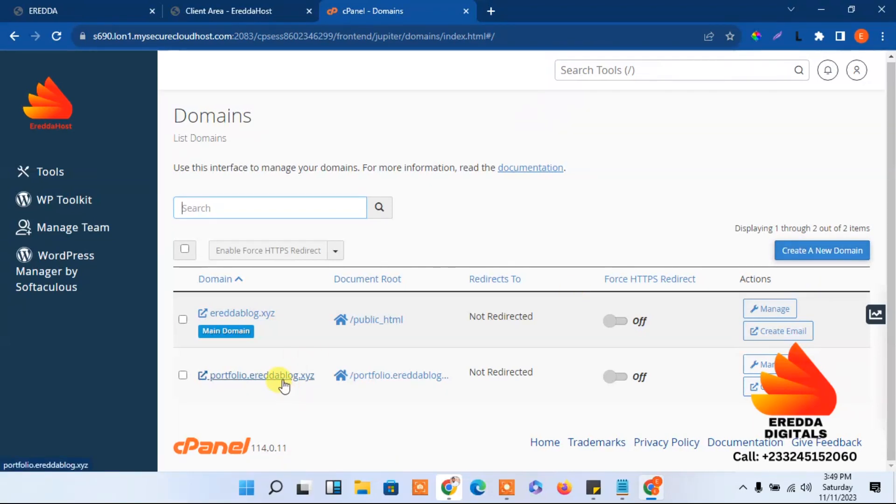
Start creating a new domain 'mywebsi.ereddablog.xyz', then abandon it and return to the list
click(801, 254)
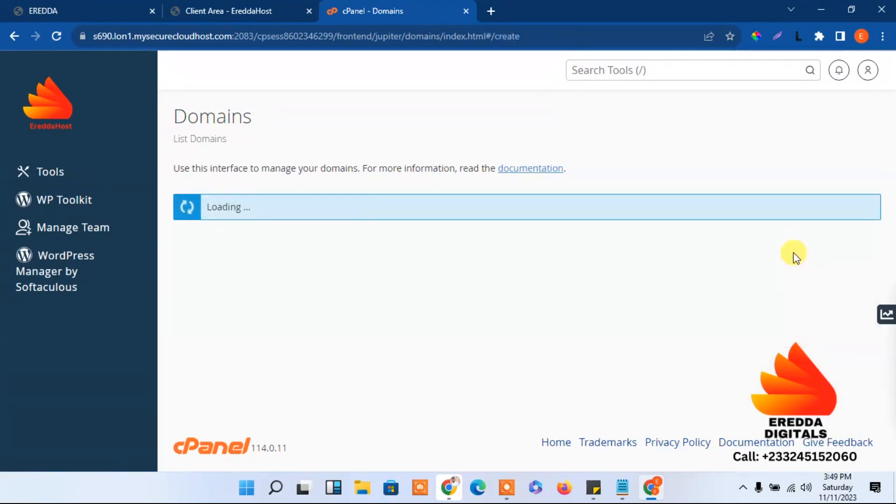
click(332, 277)
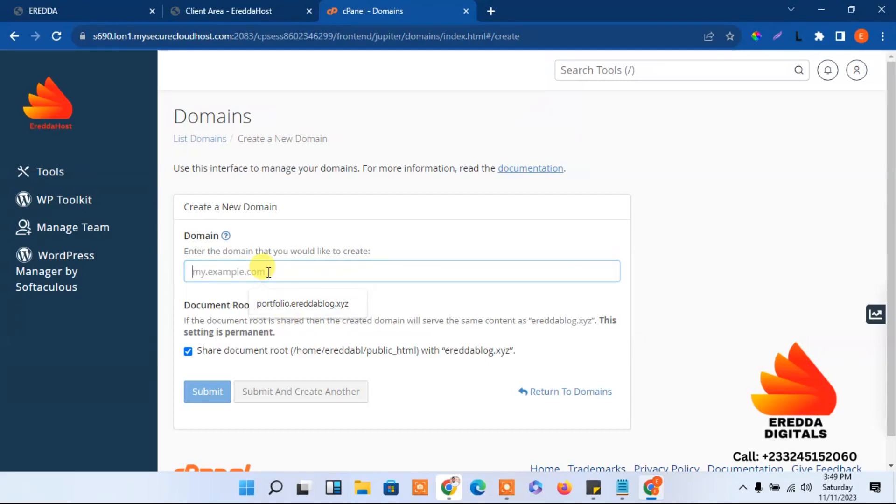
text(my)
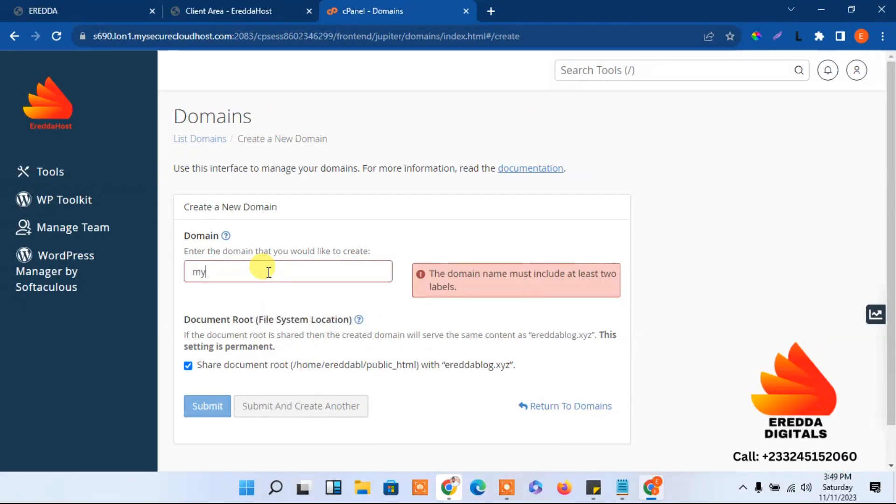
text(websi)
text(.)
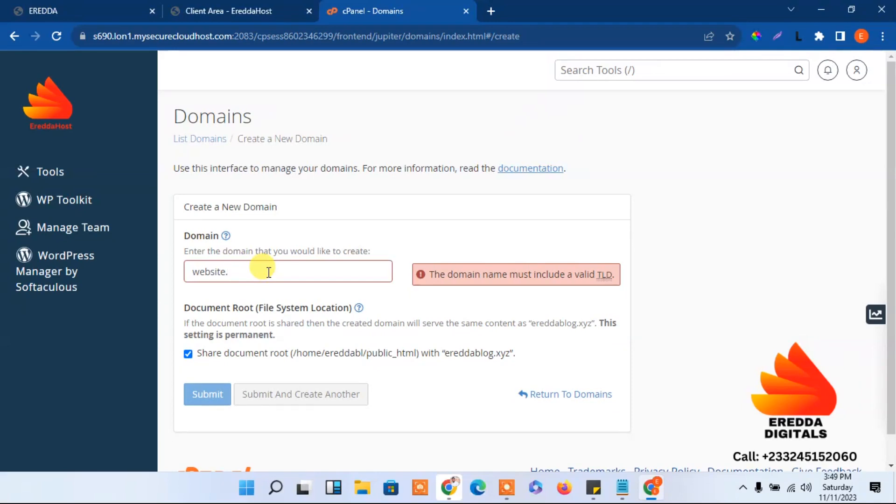
text(ereddablog)
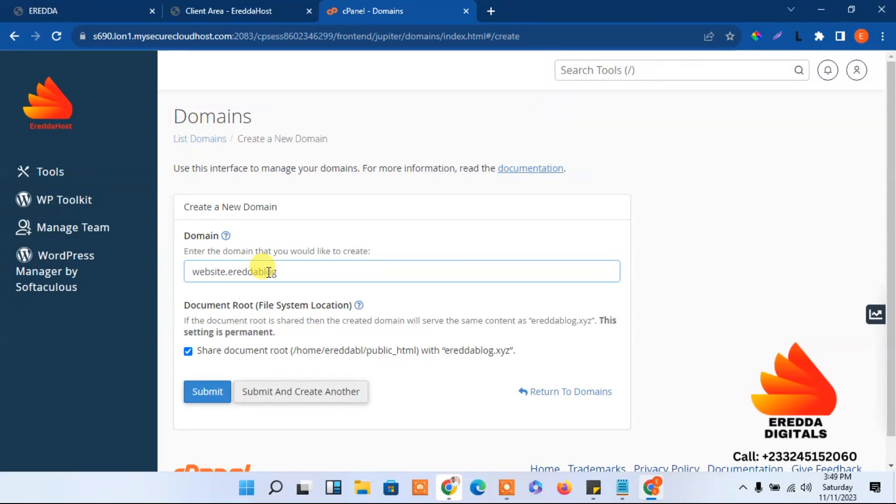
text(.xyz)
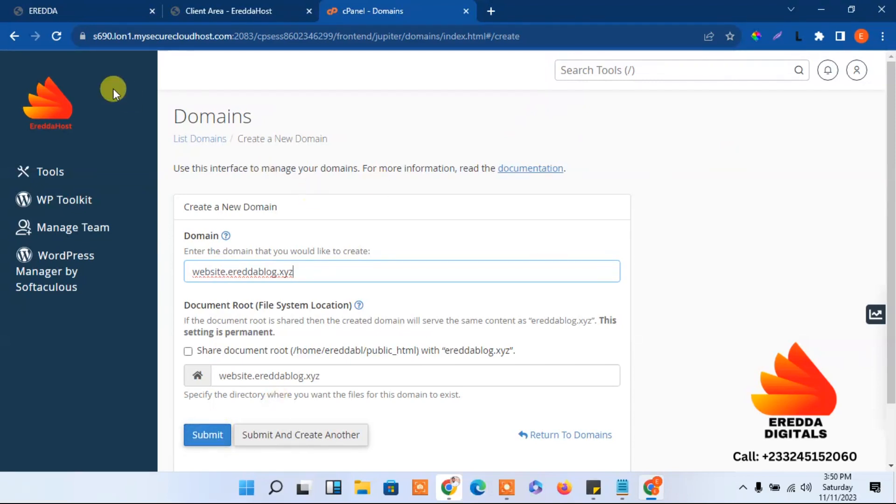
click(14, 37)
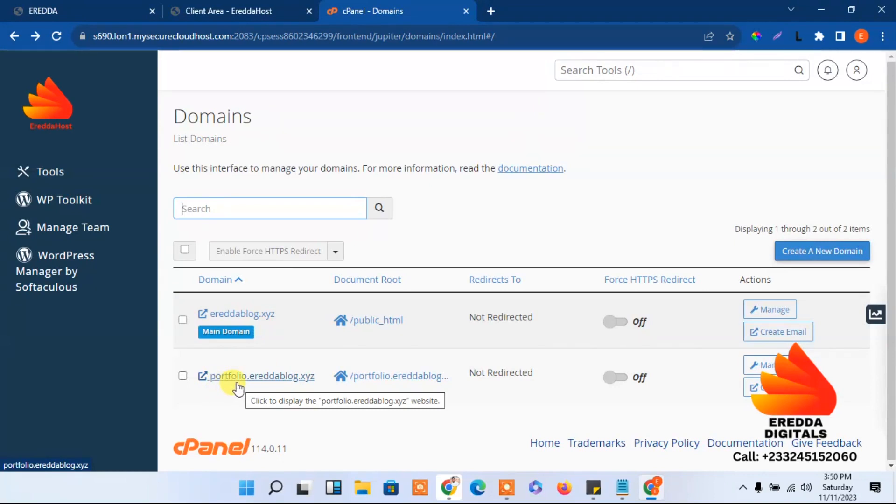
Turn Force HTTPS Redirect on for portfolio.ereddablog.xyz and ereddablog.xyz, then return to Tools
click(610, 386)
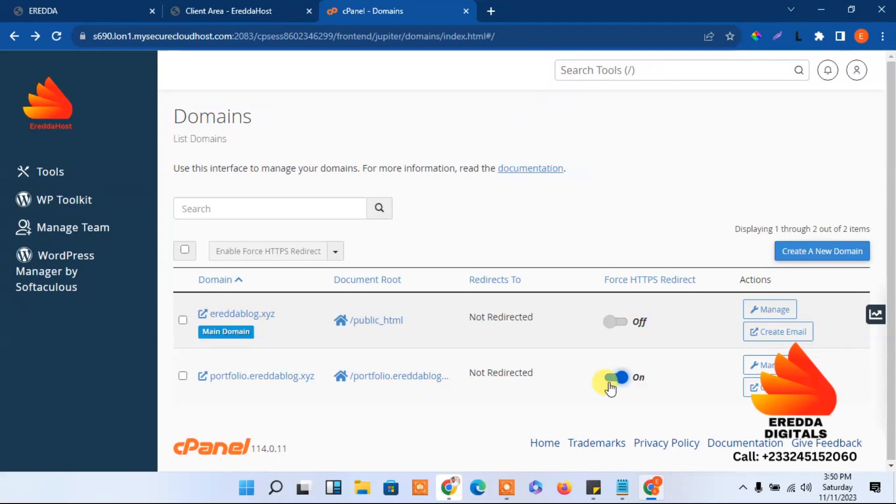
click(616, 325)
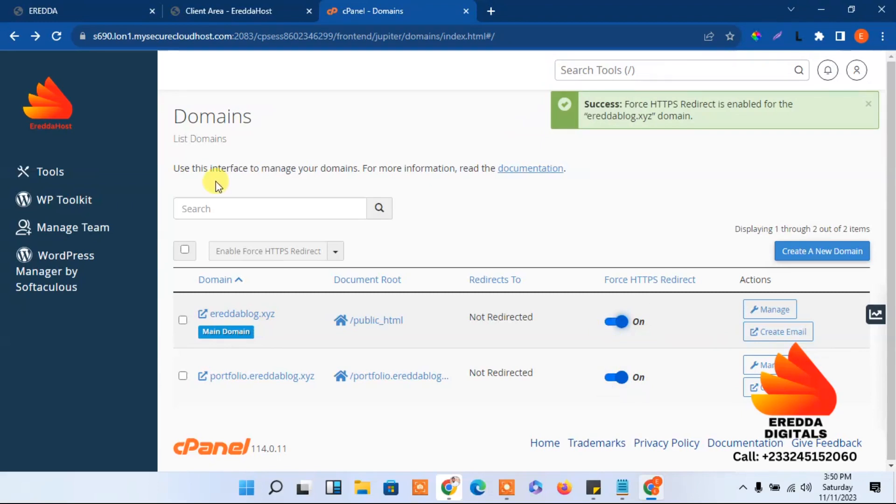
click(39, 114)
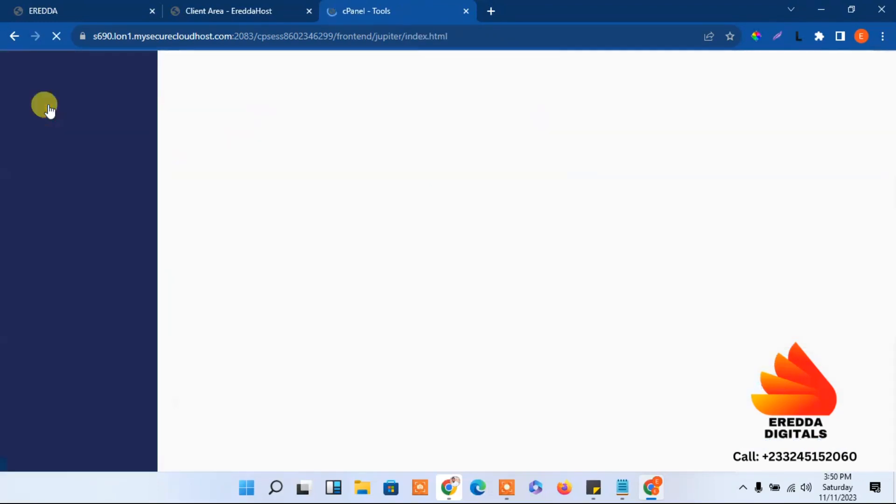
Launch Softaculous Apps Installer from the Software section and bring up the WordPress 6.4.1 install form
drag(894, 110, 892, 316)
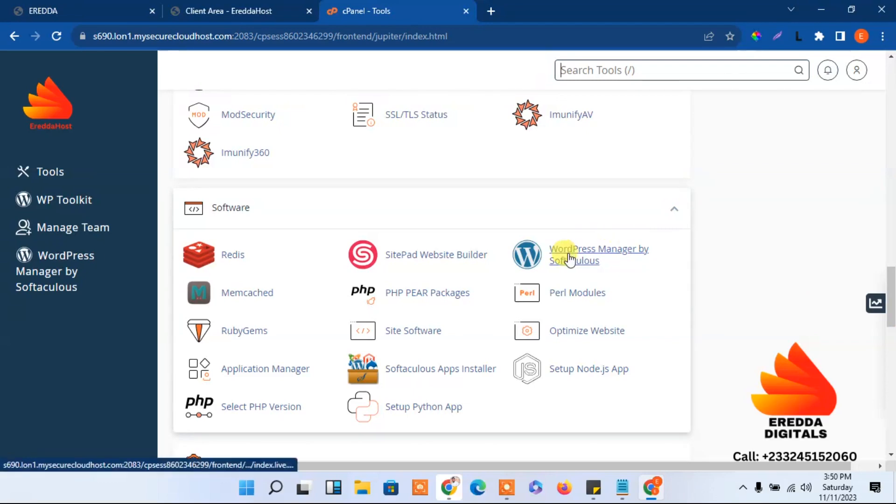
drag(891, 299, 890, 411)
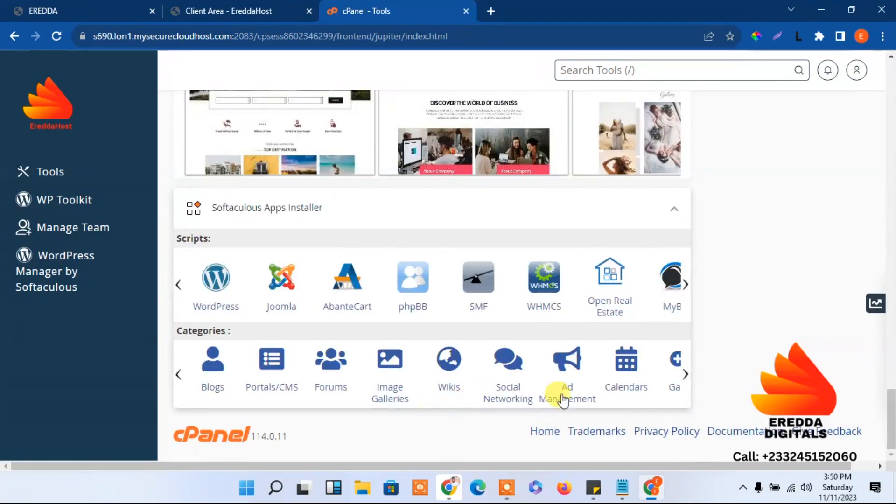
drag(891, 413, 875, 301)
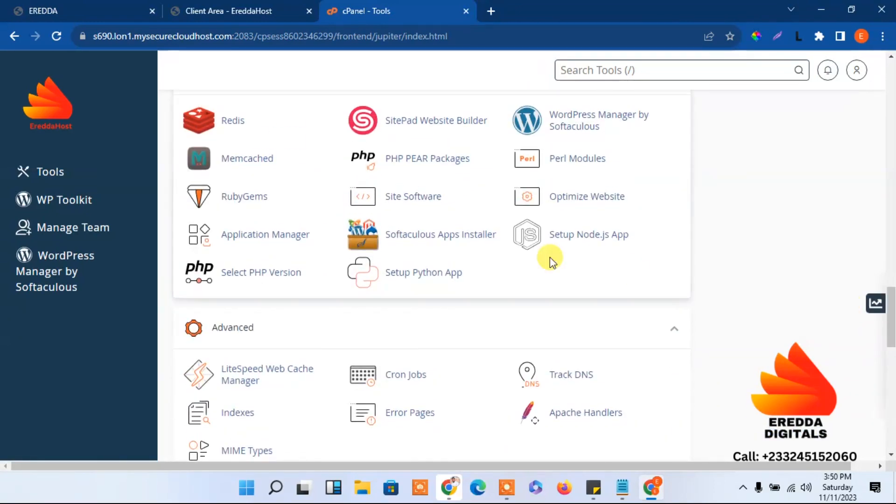
click(433, 244)
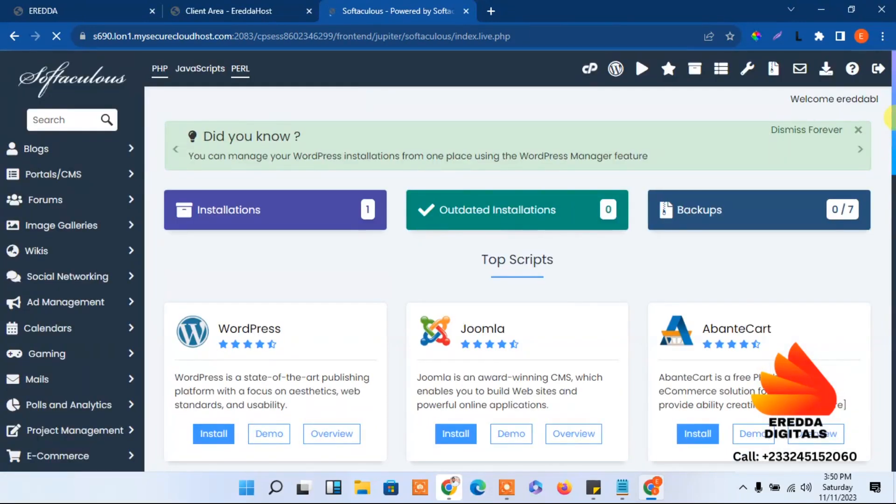
scroll(892, 157, down, 3)
scroll(892, 144, down, 1)
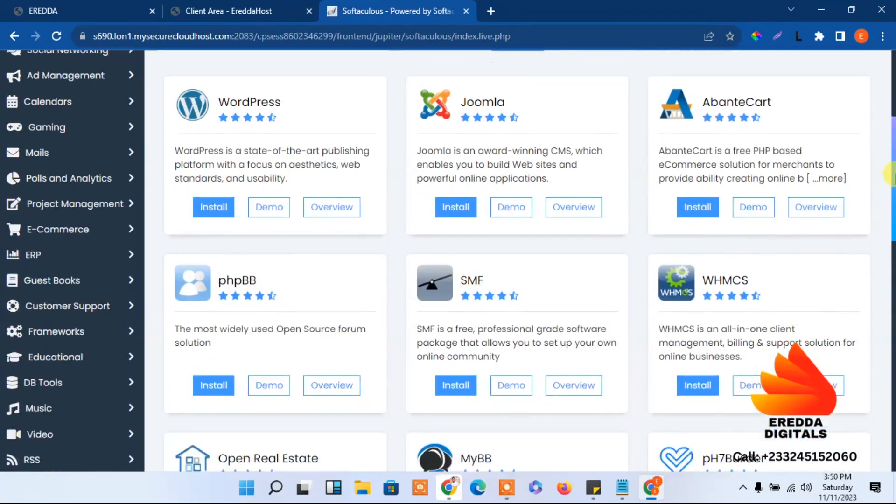
scroll(889, 149, up, 3)
scroll(888, 158, down, 2)
scroll(887, 168, down, 3)
scroll(882, 186, up, 1)
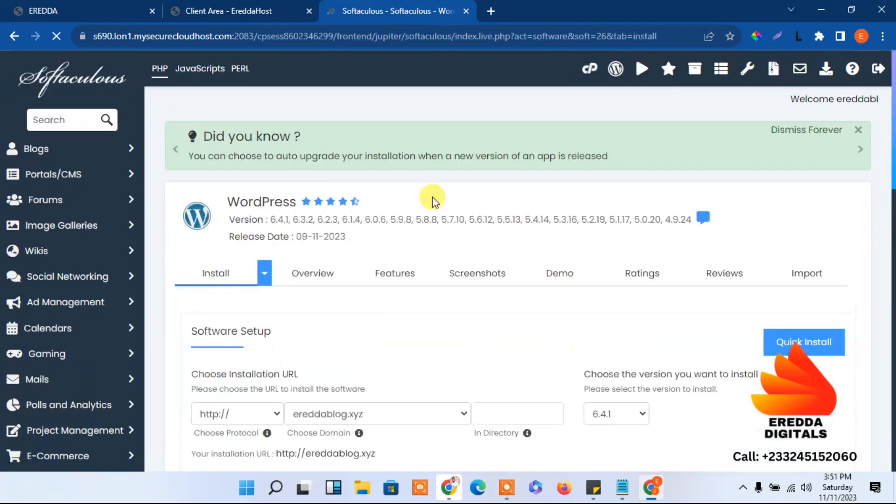
Check the existing ereddablog.xyz site, then choose portfolio.ereddablog.xyz as the install domain
drag(889, 117, 889, 166)
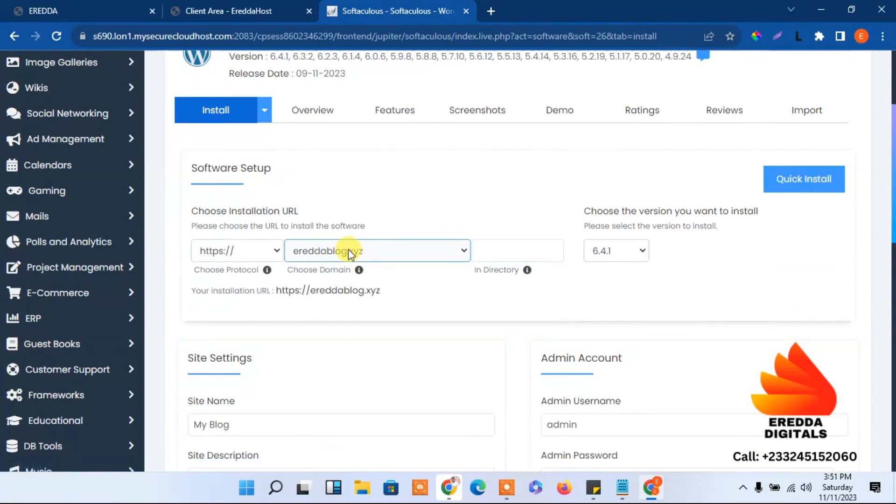
click(373, 254)
click(378, 218)
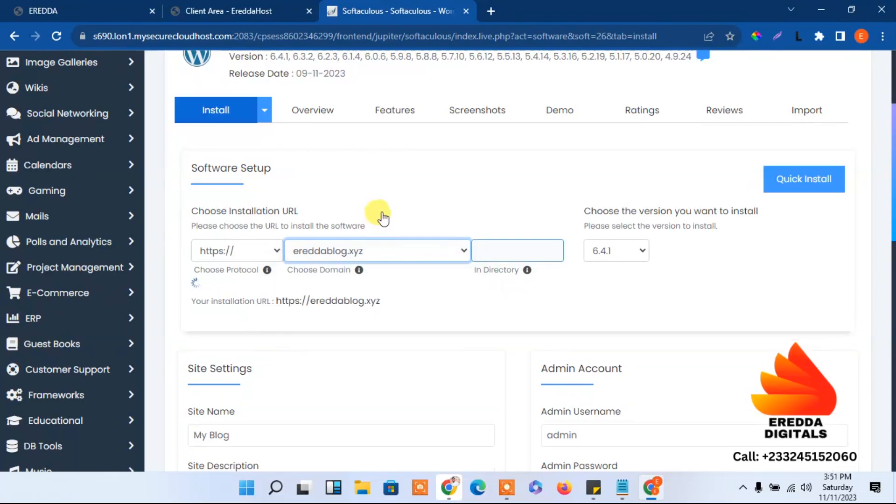
click(490, 16)
text(ere)
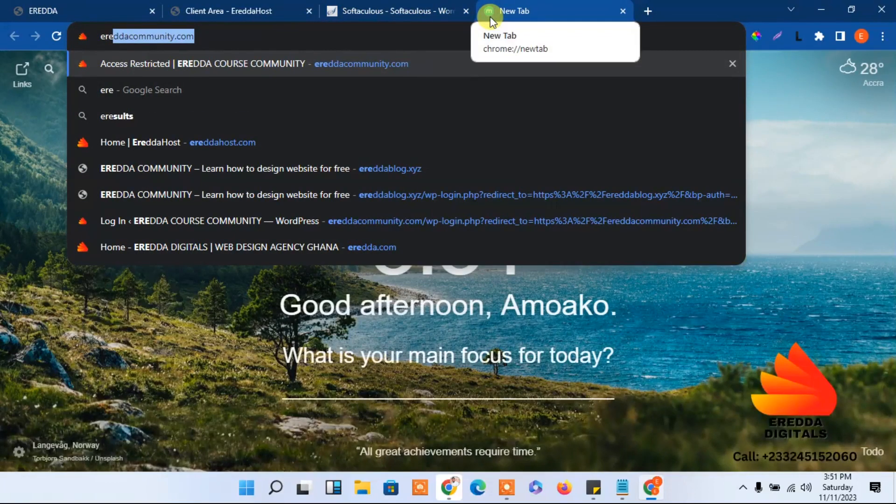
text(ddablog.xyz)
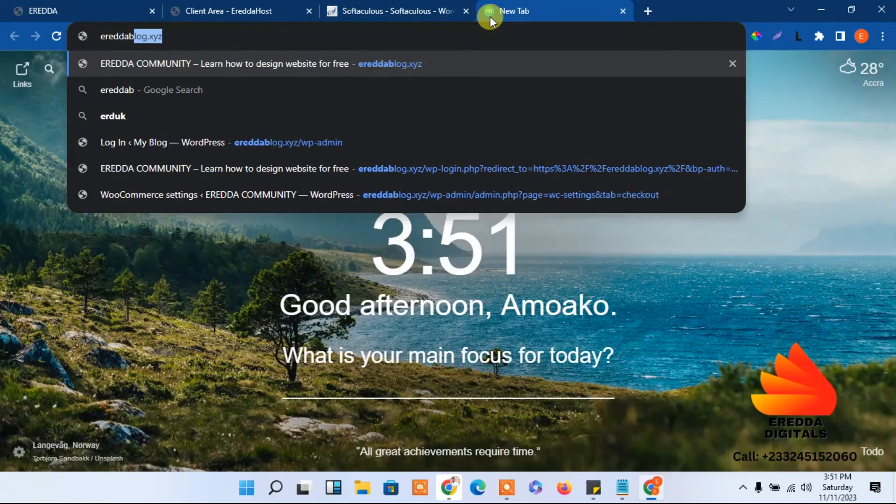
key(Return)
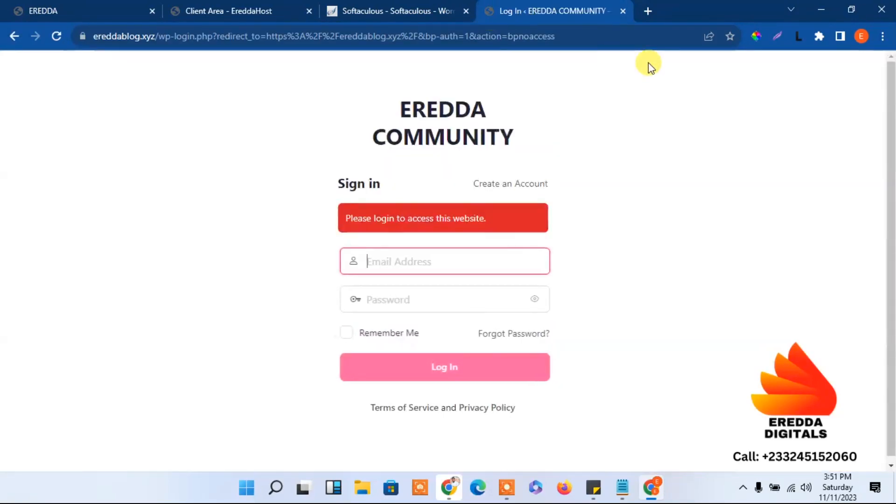
click(620, 11)
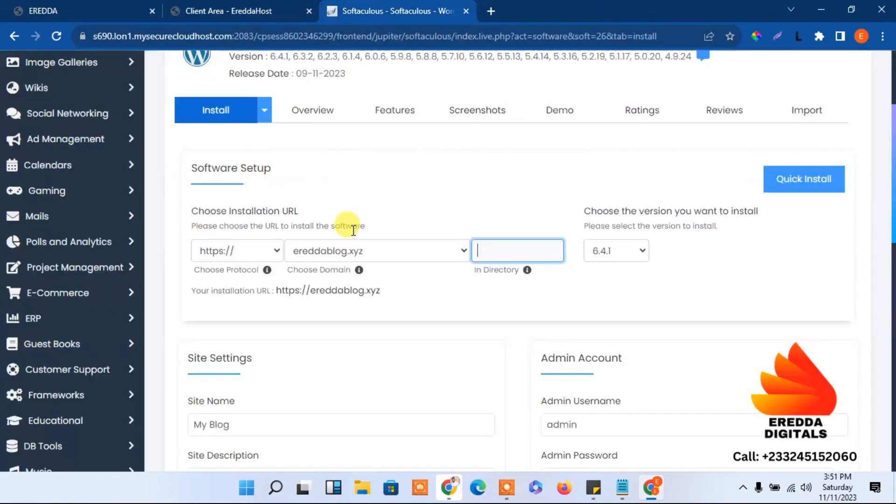
click(351, 253)
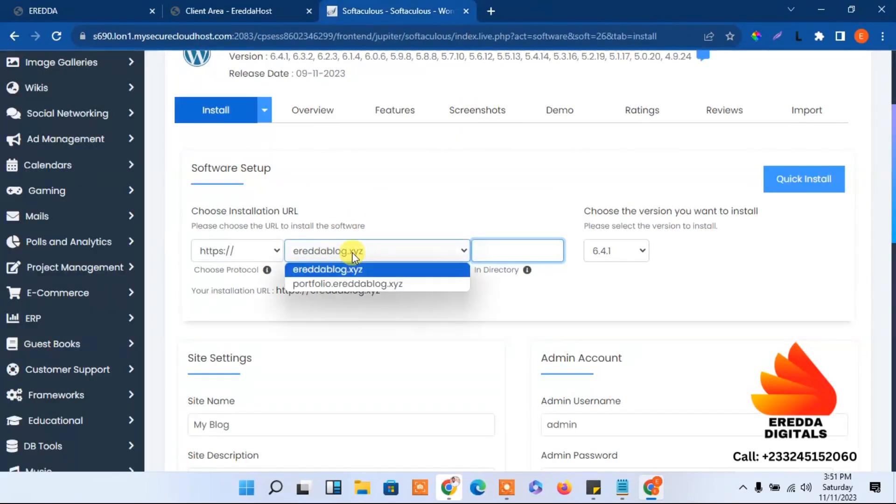
click(340, 285)
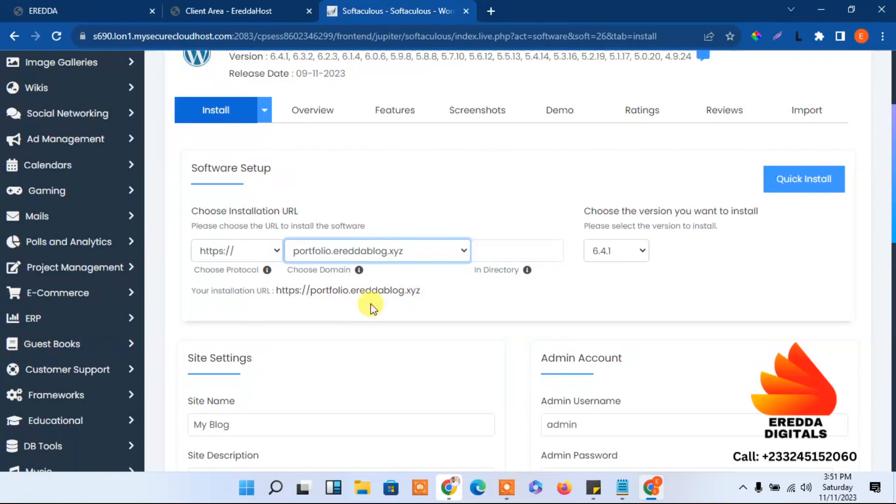
click(244, 251)
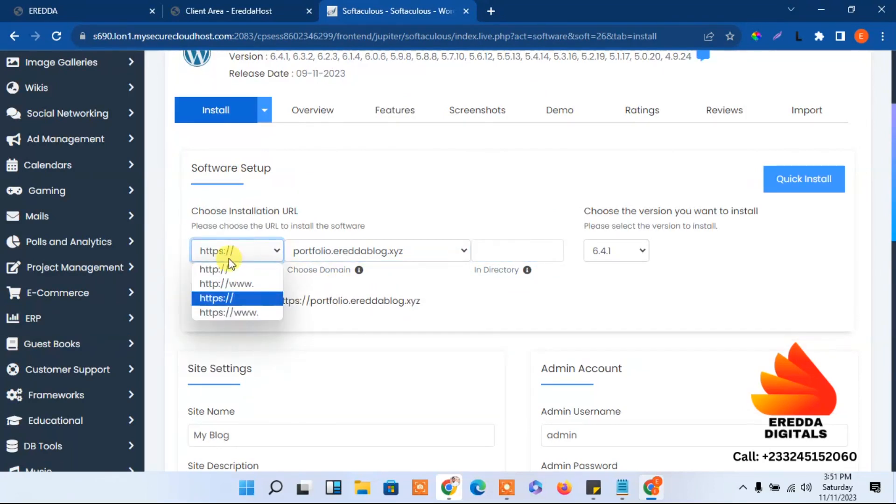
click(226, 299)
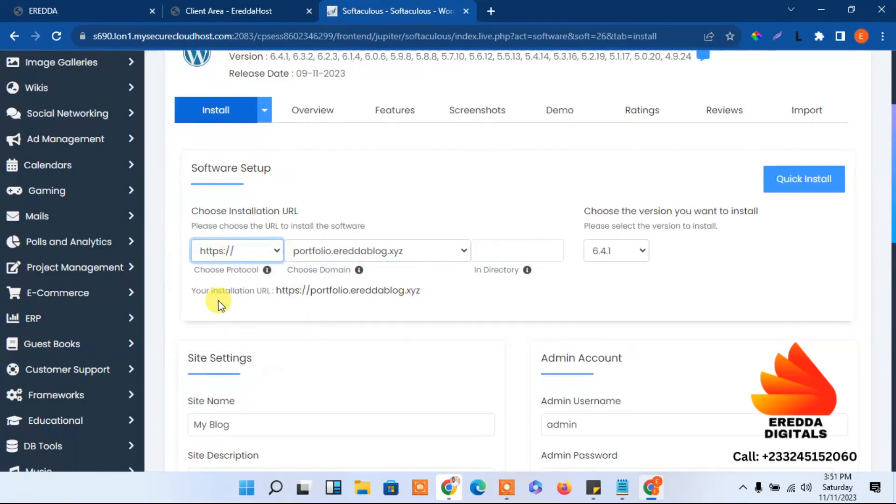
scroll(420, 280, down, 2)
click(662, 325)
double_click(593, 322)
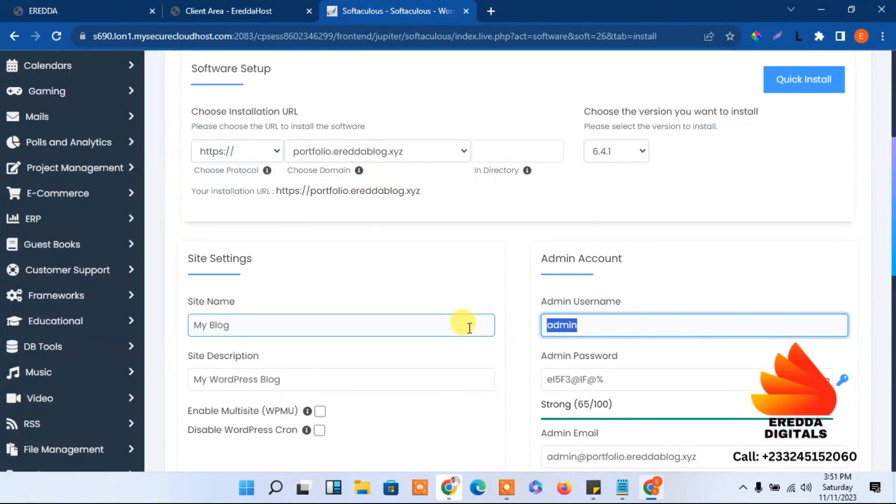
text(eredd)
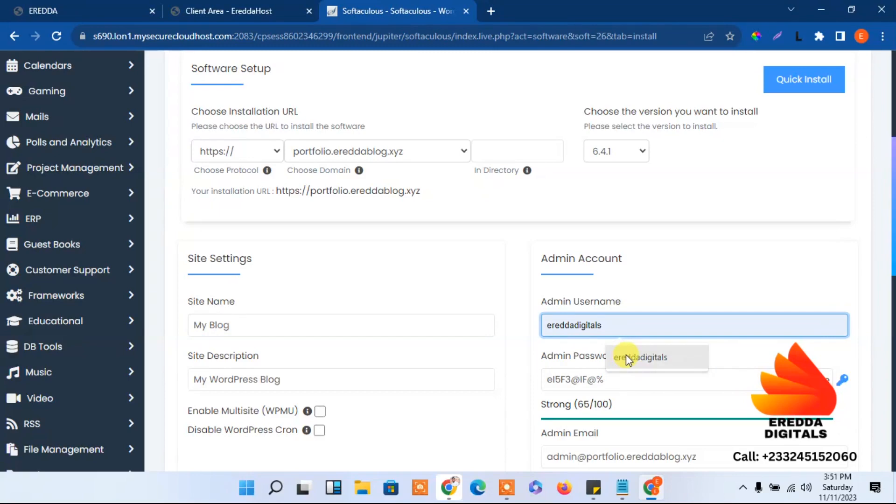
click(625, 356)
Select the generated strong admin password and keep it masked
scroll(892, 280, down, 3)
click(578, 237)
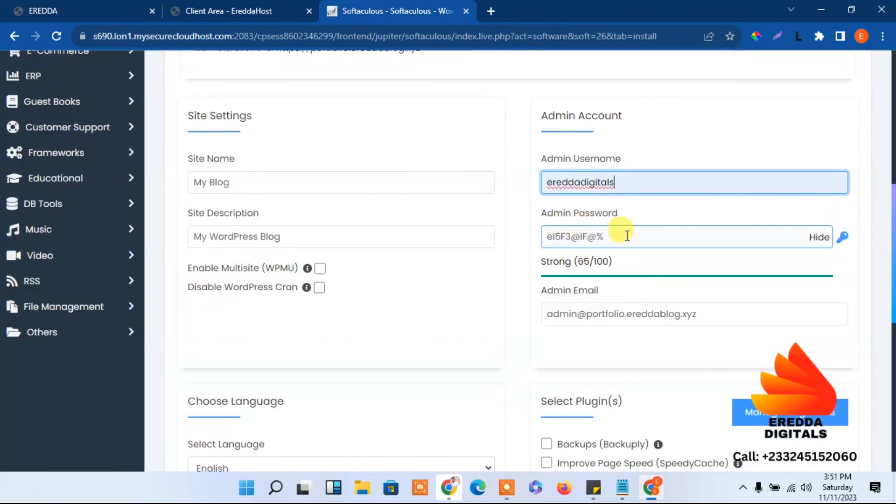
click(819, 237)
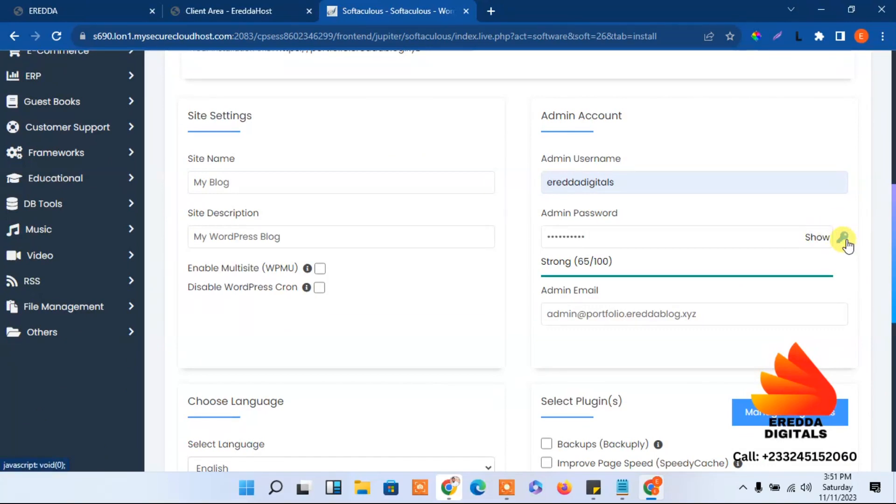
scroll(892, 255, down, 1)
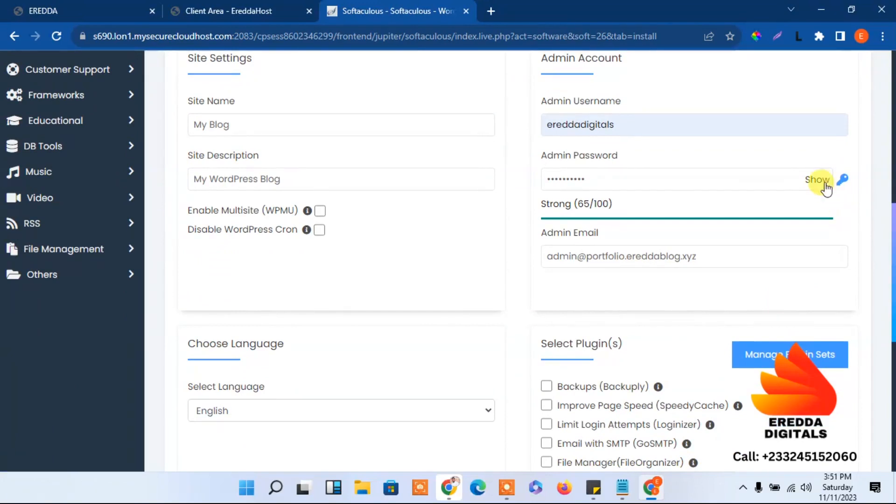
drag(635, 179, 516, 178)
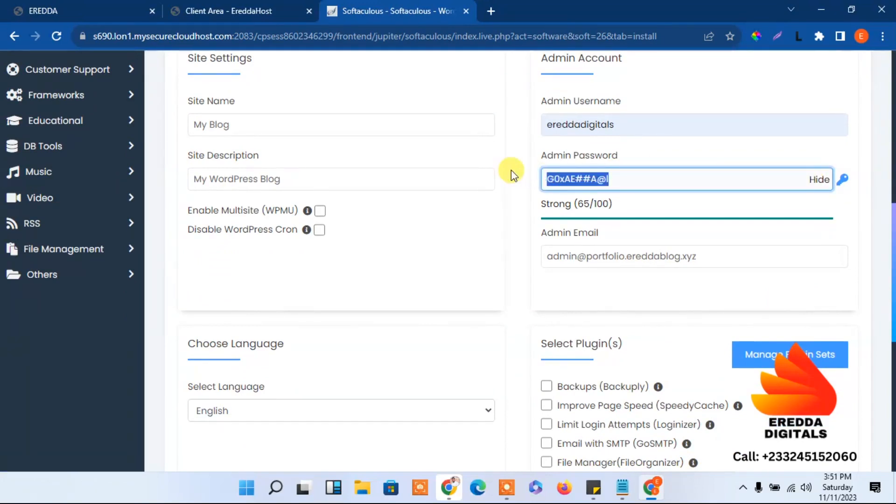
click(819, 180)
Edit the admin e-mail address and submit the WordPress installation
click(760, 256)
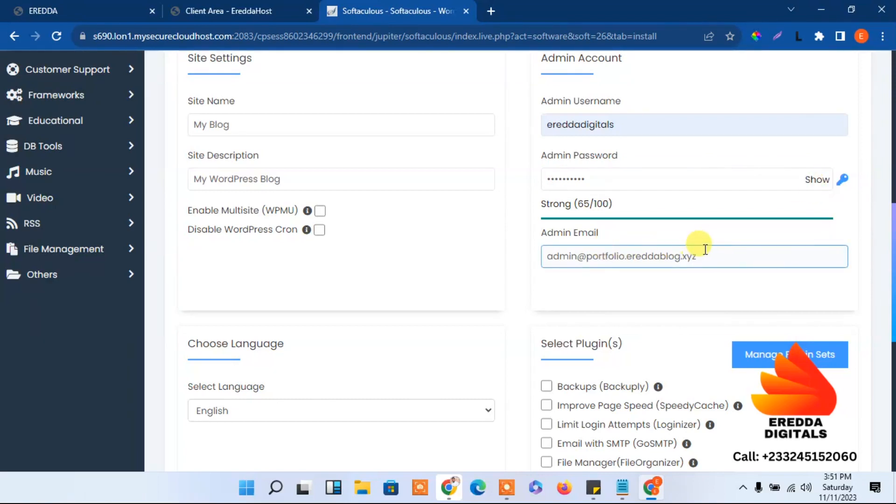
drag(710, 252, 514, 255)
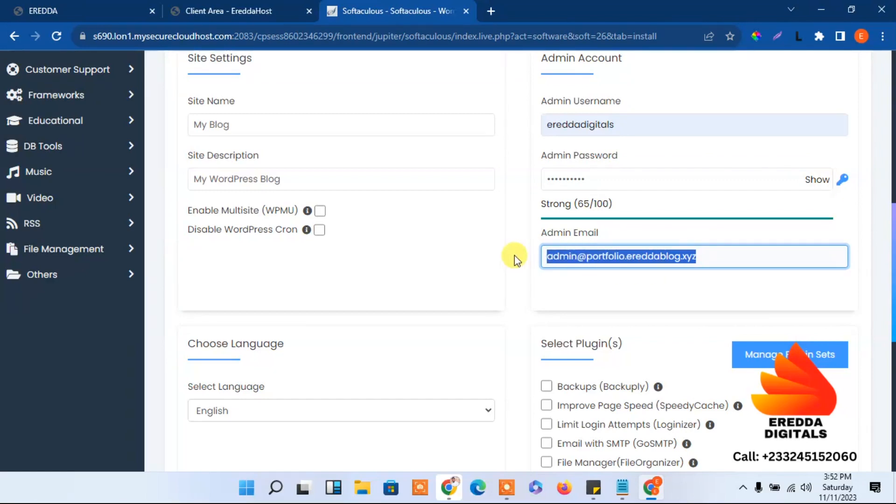
click(628, 255)
key(BackSpace)
key(BackSpace)
key(BackSpace)
key(BackSpace)
key(BackSpace)
key(BackSpace)
key(BackSpace)
key(BackSpace)
key(BackSpace)
key(BackSpace)
key(BackSpace)
key(BackSpace)
key(BackSpace)
key(BackSpace)
key(BackSpace)
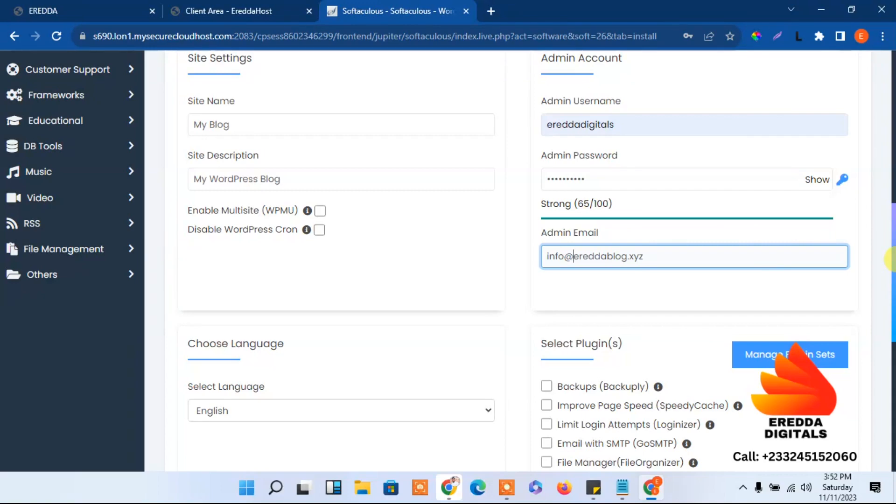
drag(892, 259, 889, 415)
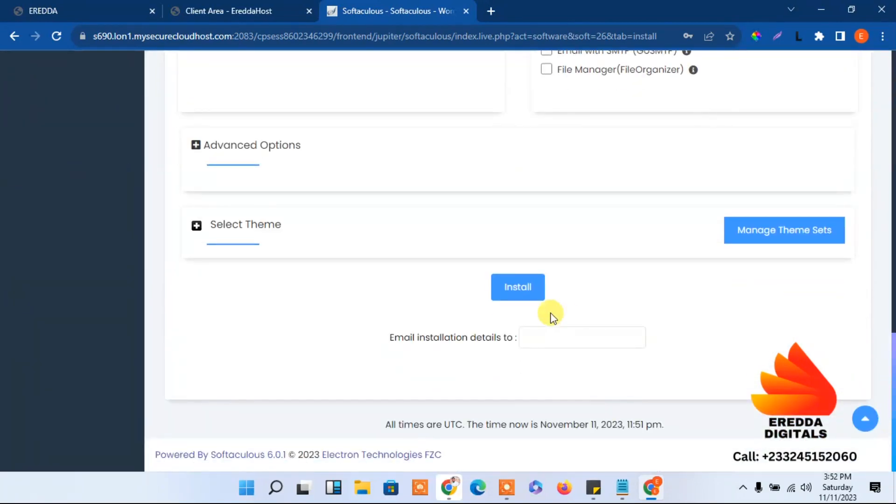
click(514, 287)
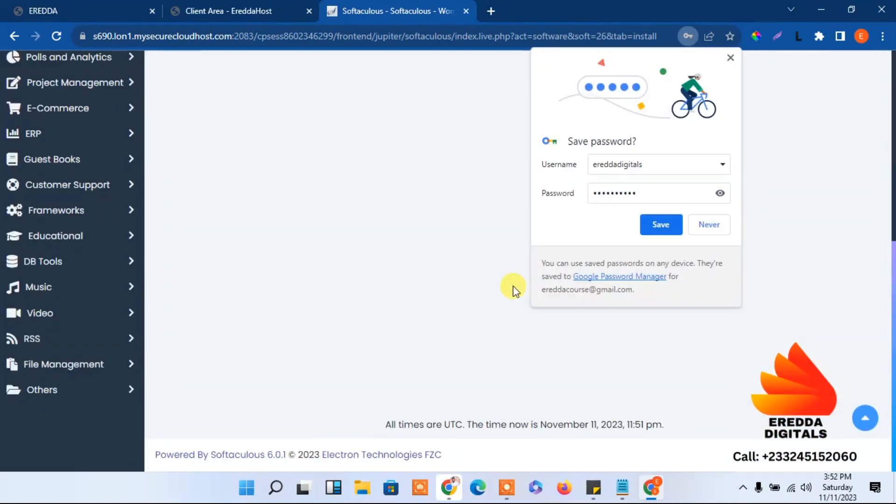
Save the admin login in Chrome and open the newly installed site in a new tab
click(660, 226)
scroll(889, 257, up, 6)
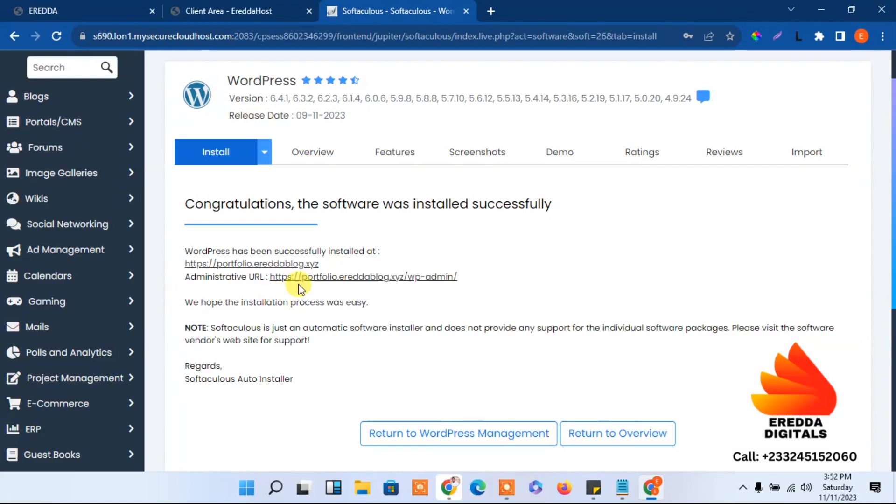
click(248, 266)
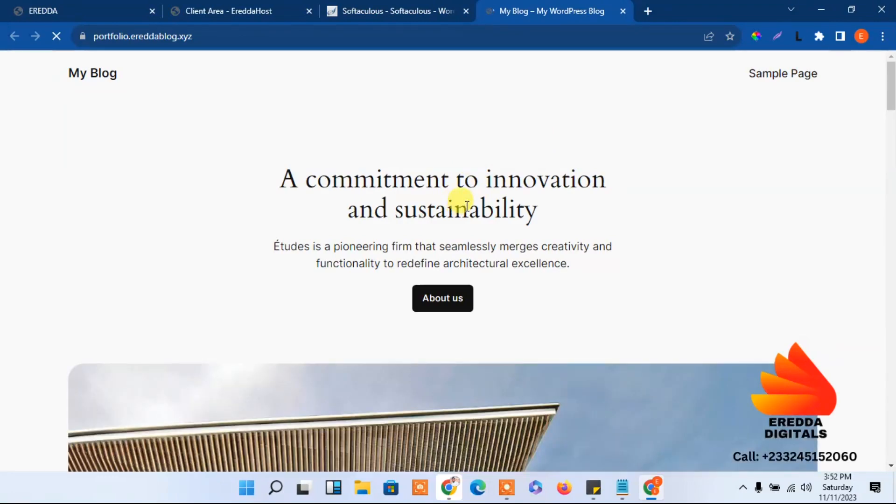
Look over the site preview, close it, and open the WordPress admin dashboard
drag(892, 99, 878, 51)
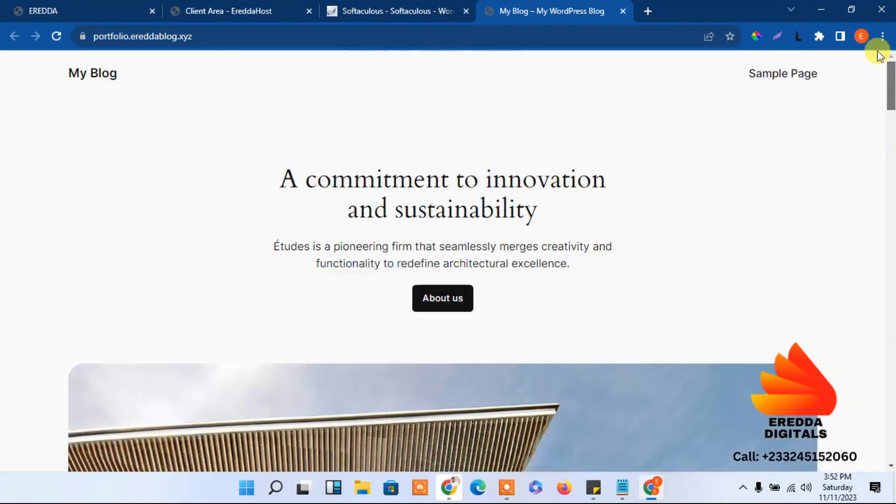
drag(882, 147, 796, 73)
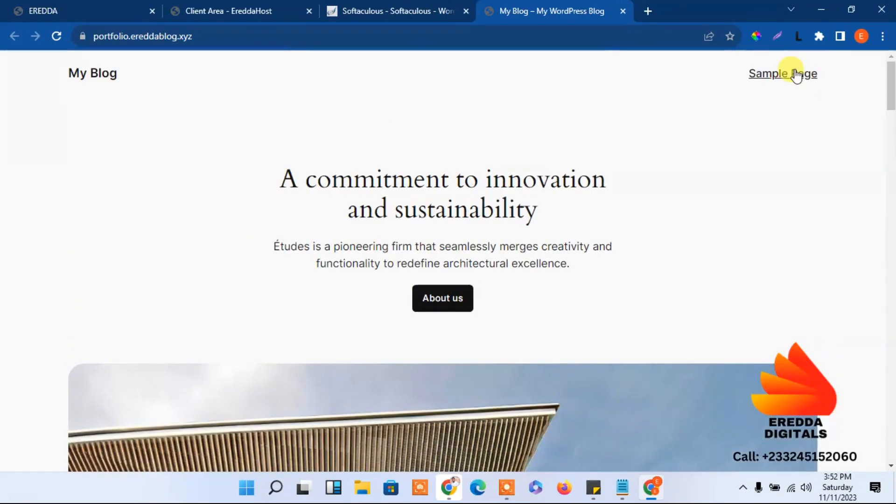
click(623, 12)
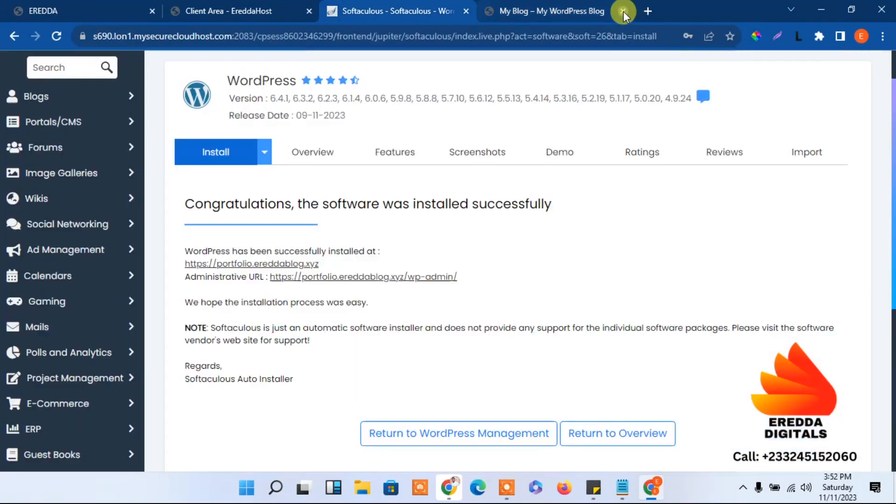
click(384, 277)
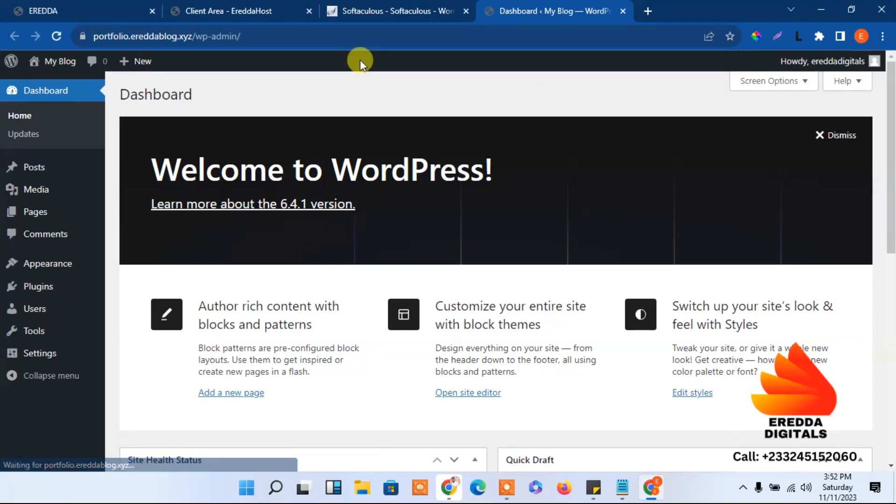
Close the cPanel tab, leaving the WordPress dashboard in front
click(426, 6)
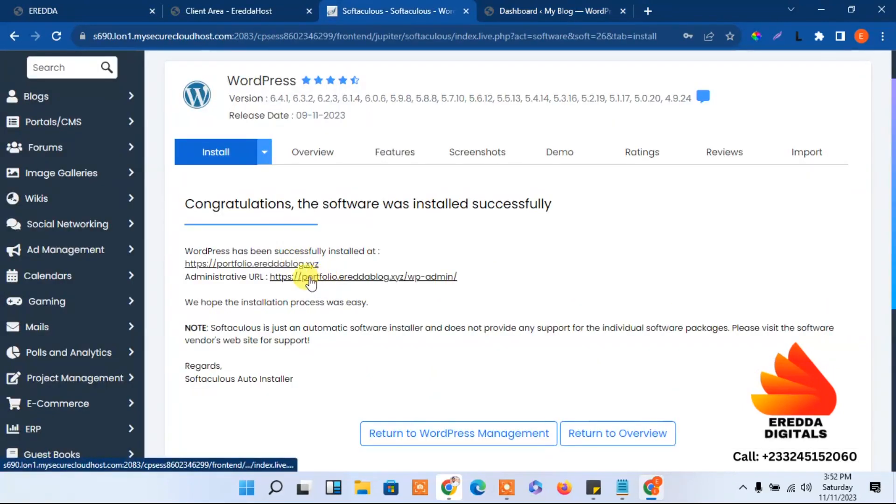
click(545, 8)
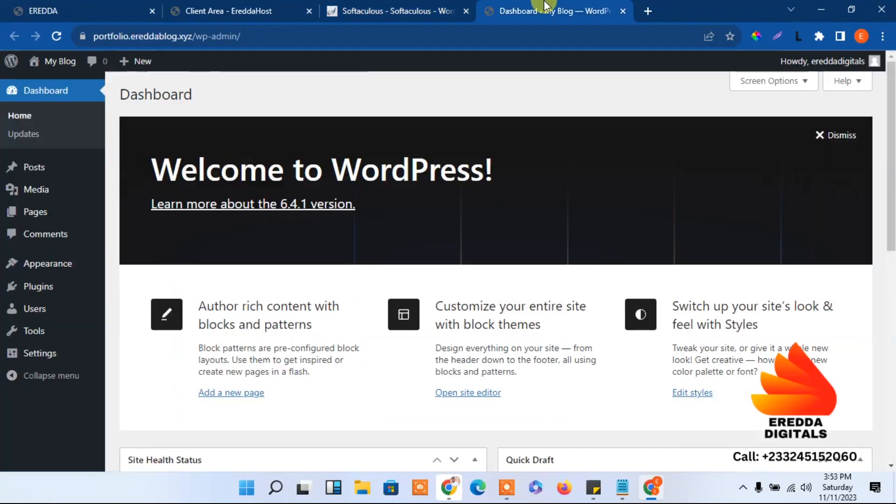
click(435, 7)
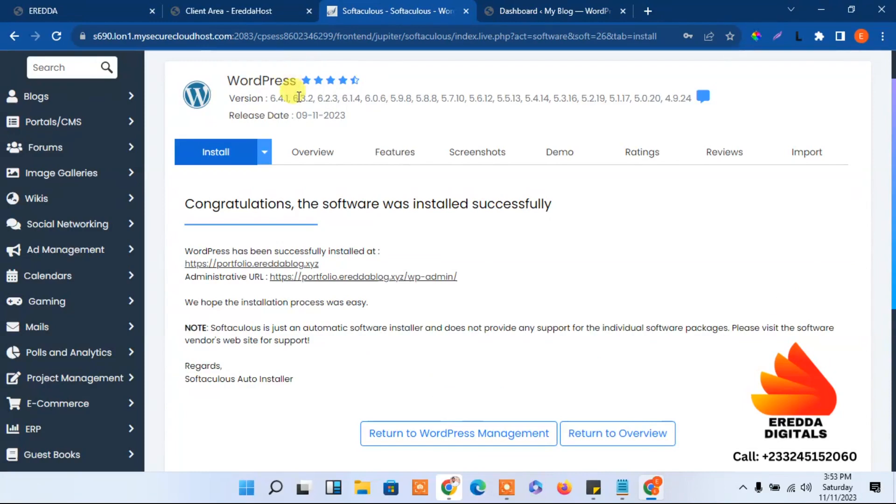
scroll(771, 102, up, 1)
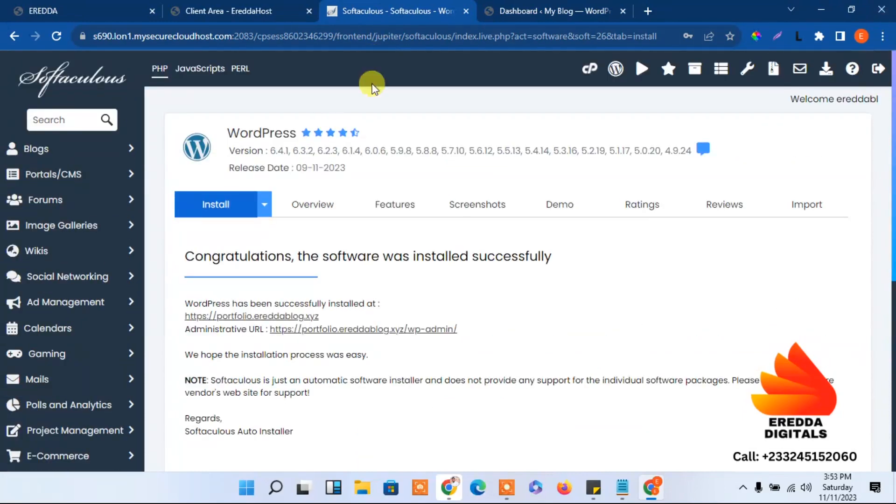
click(586, 73)
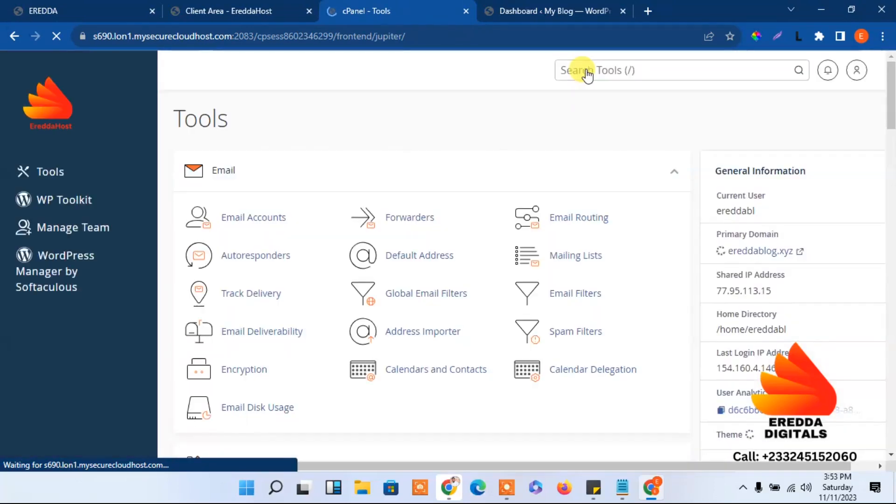
click(466, 13)
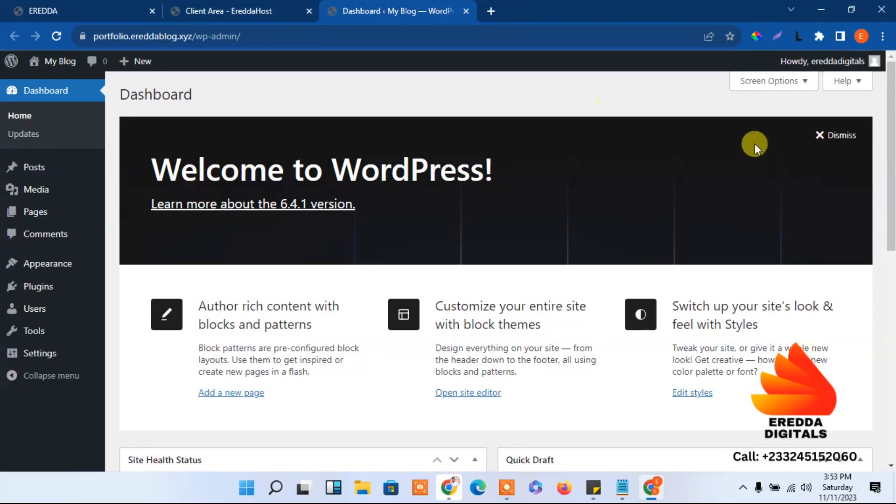
Dismiss the Welcome panel and hide Events and News, Quick Draft, Activity, At a Glance and Site Health widgets
click(835, 140)
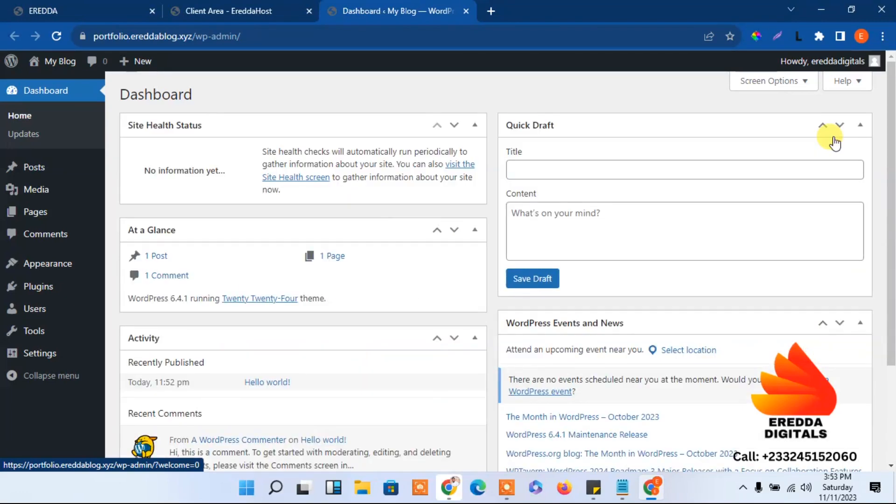
click(781, 93)
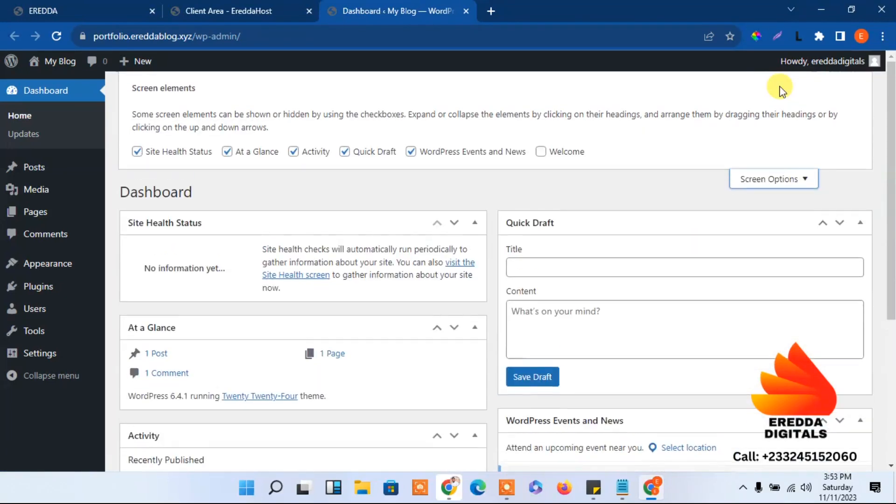
click(411, 152)
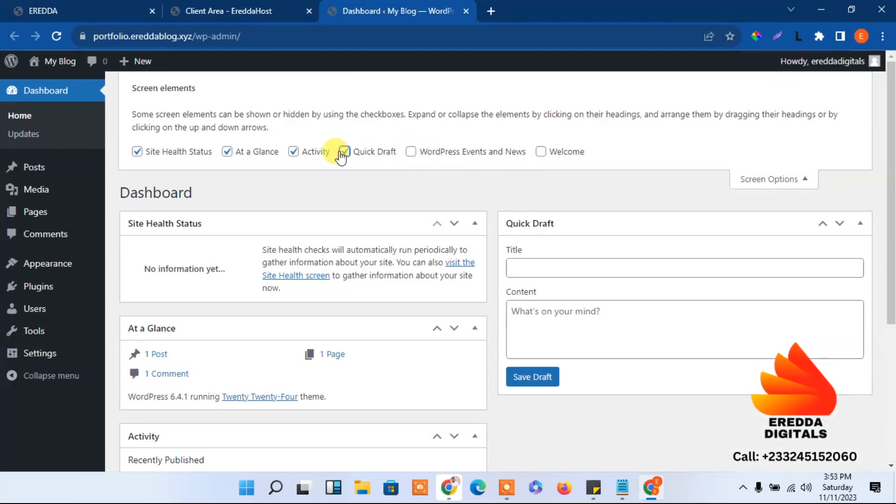
click(343, 152)
click(292, 152)
click(227, 152)
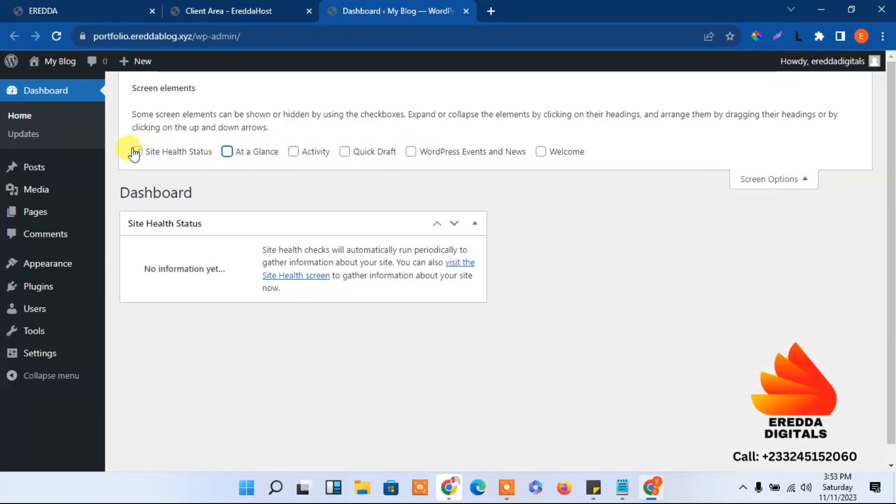
click(137, 152)
click(805, 180)
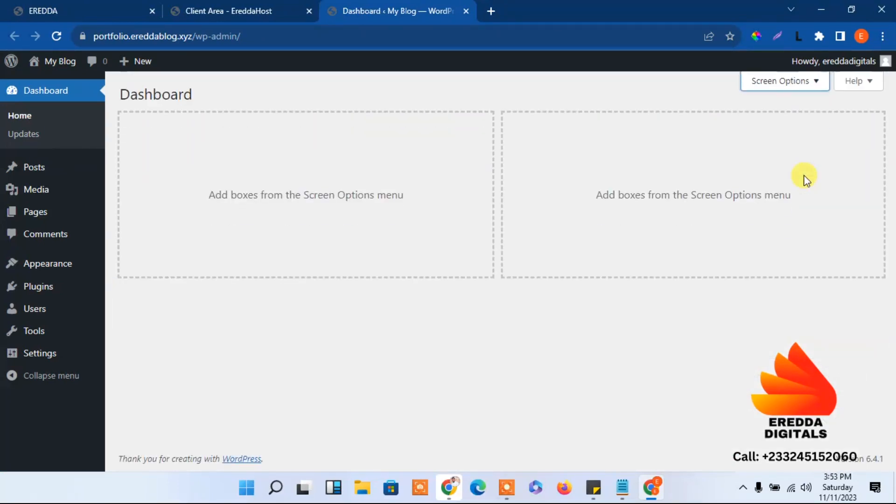
Bulk-delete the Akismet Anti-spam and Hello Dolly plugins, then go to Appearance > Themes
mouse_move(40, 286)
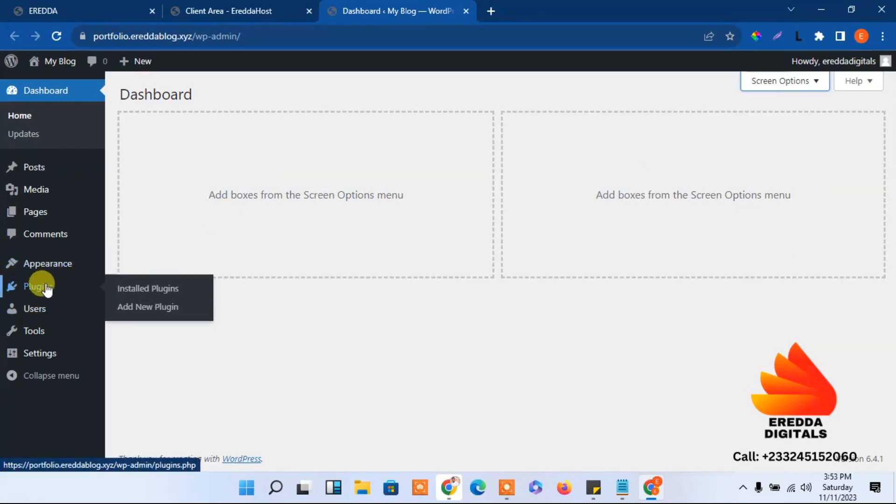
click(146, 290)
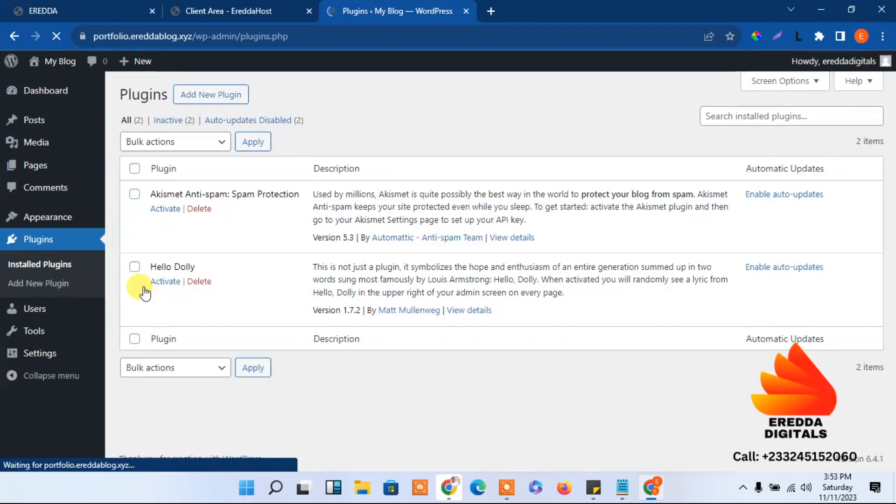
click(134, 168)
click(173, 143)
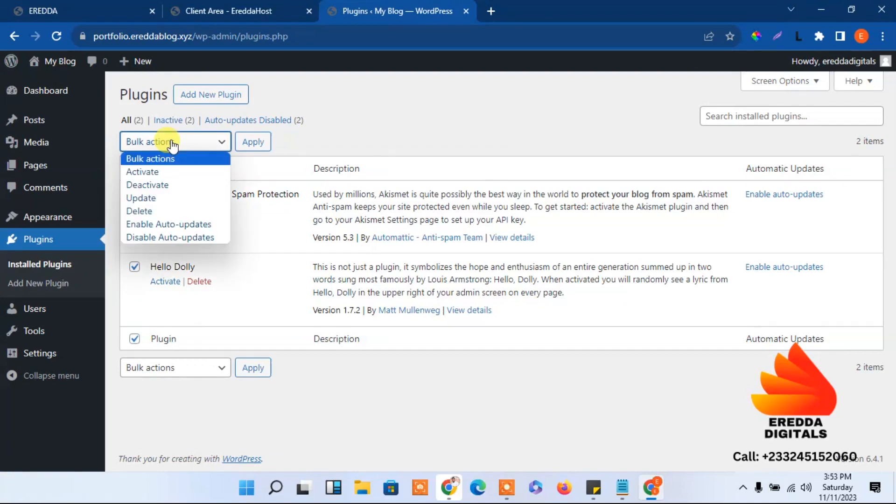
click(160, 208)
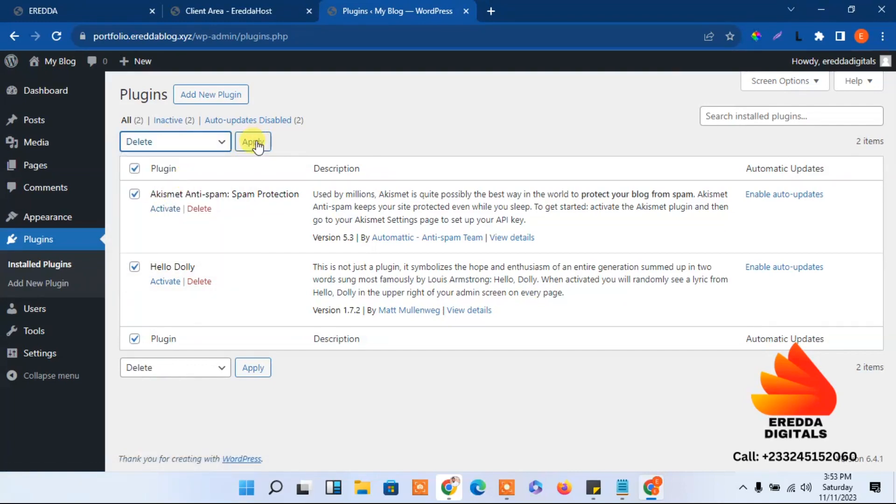
click(255, 145)
click(510, 125)
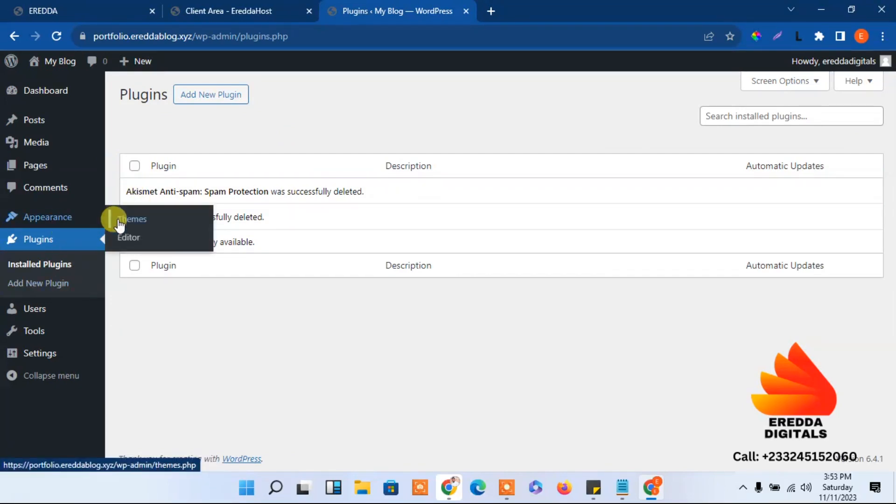
click(119, 224)
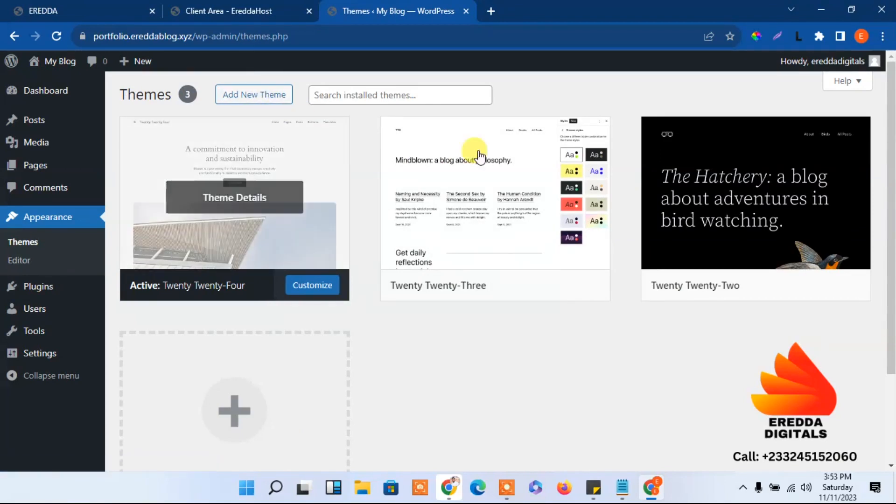
Find Blocksy on the Add Themes page, install it and activate it
click(265, 96)
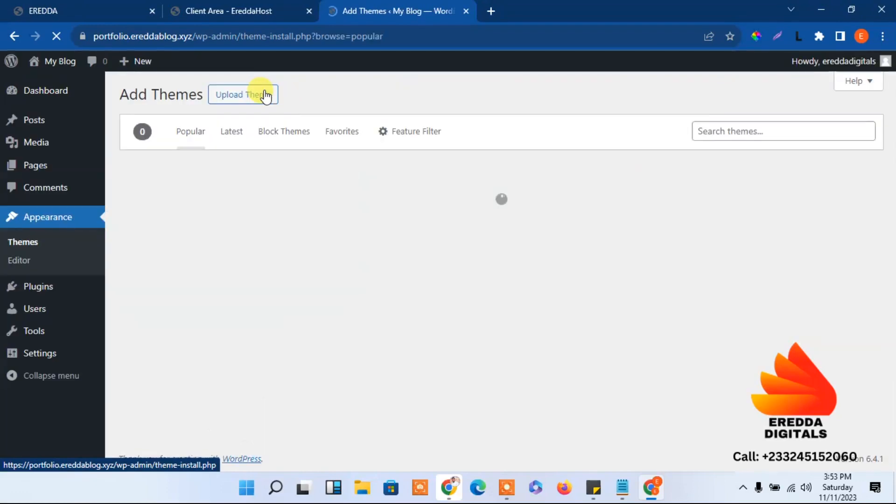
click(704, 132)
drag(891, 114, 891, 310)
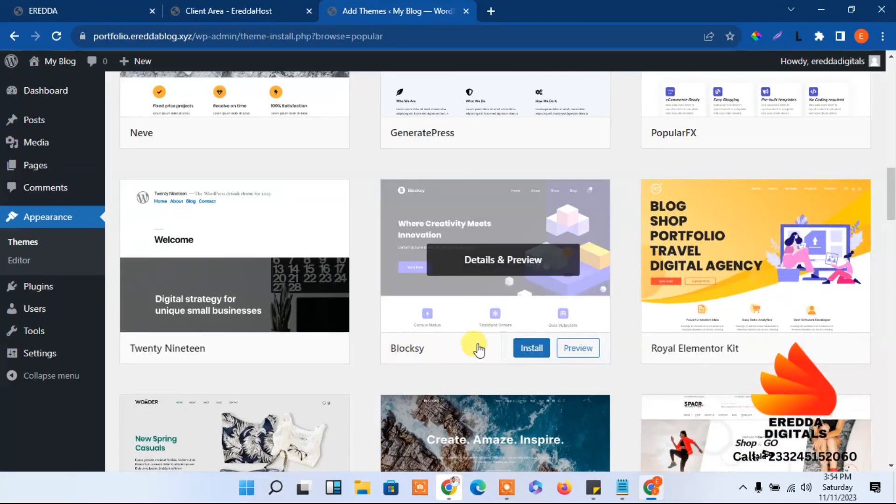
mouse_move(890, 196)
mouse_down()
mouse_move(886, 101)
mouse_move(892, 183)
mouse_up()
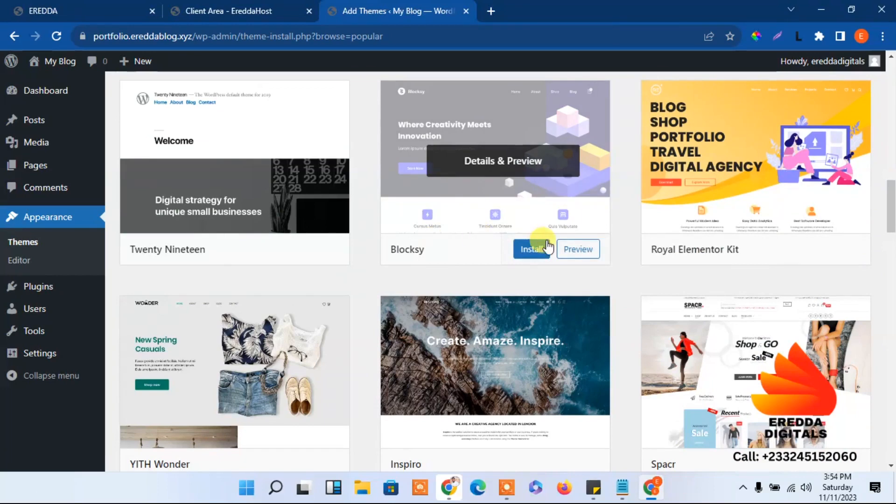
click(533, 249)
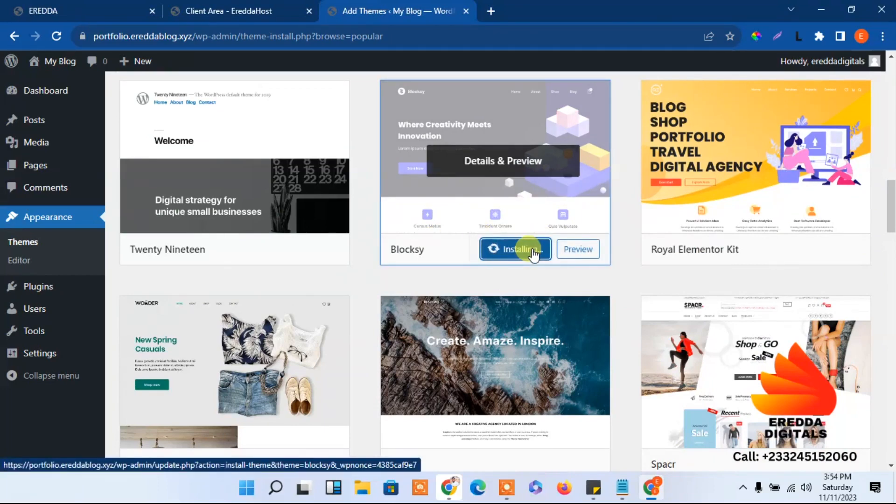
click(514, 256)
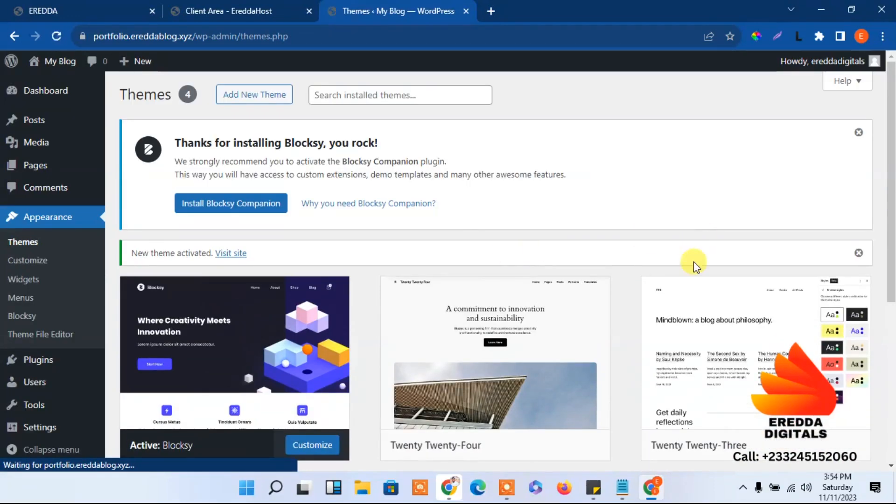
scroll(889, 149, down, 2)
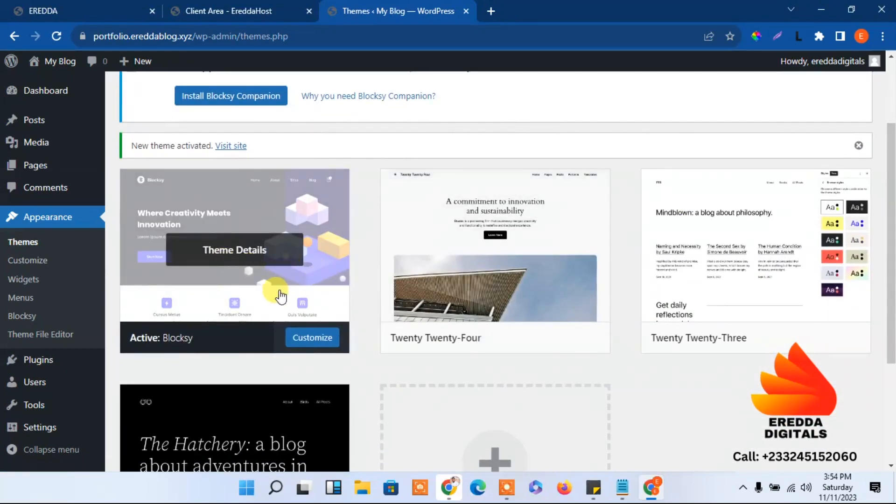
Delete the Twenty Twenty-Three theme
click(724, 273)
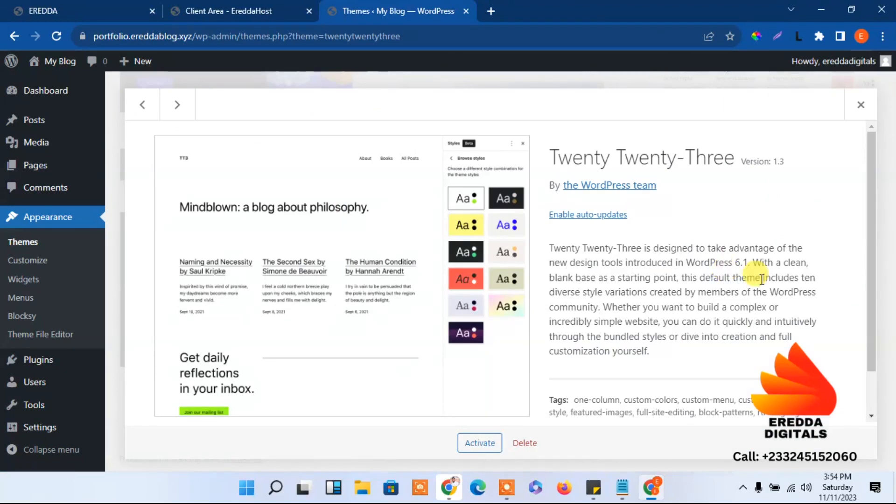
drag(864, 283, 874, 309)
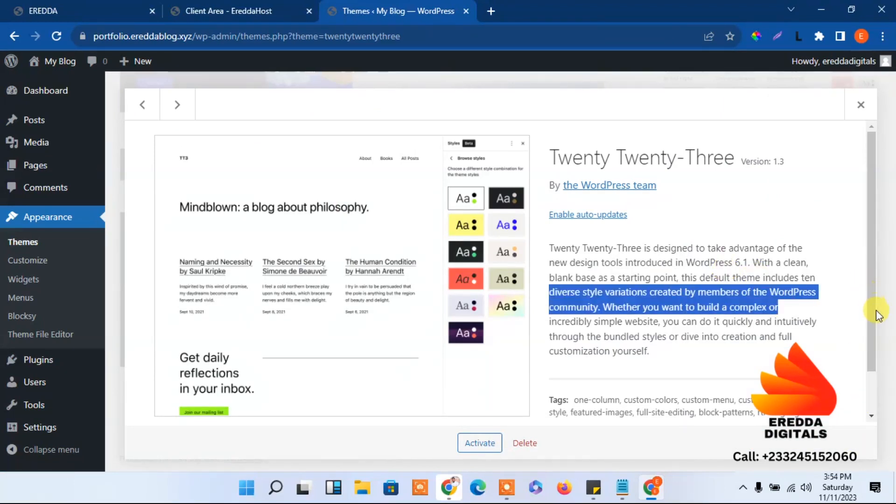
scroll(873, 327, down, 2)
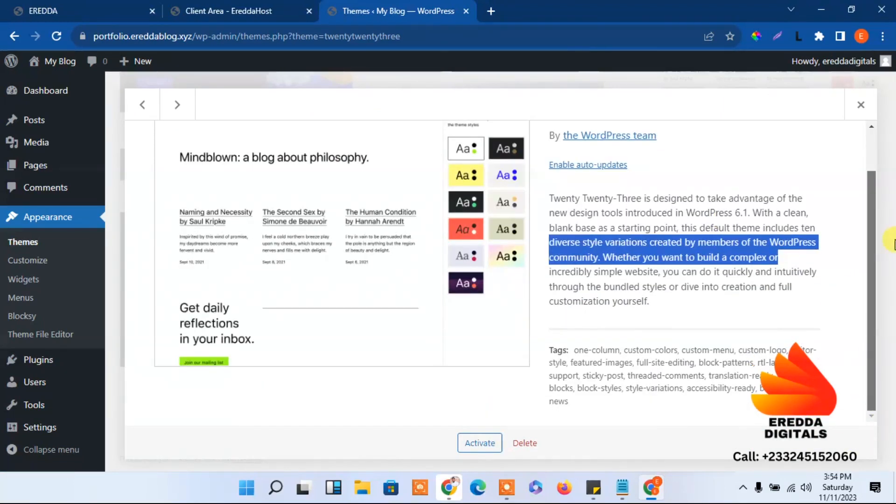
click(860, 105)
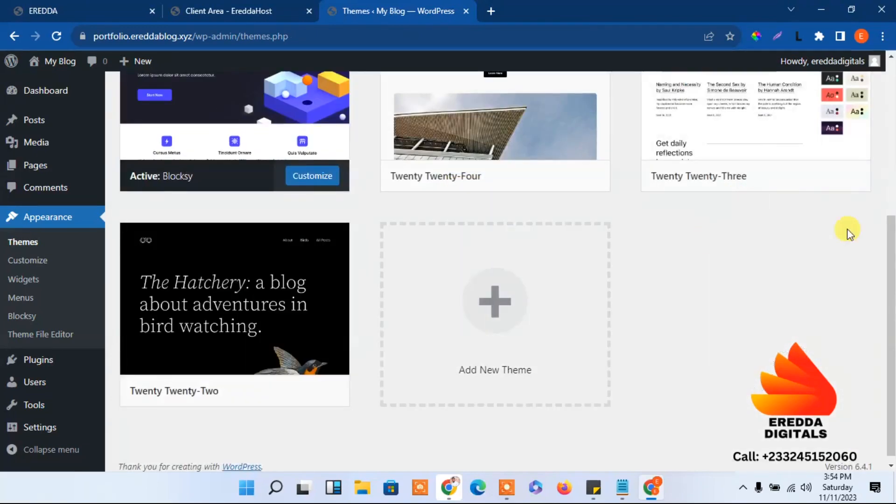
click(763, 154)
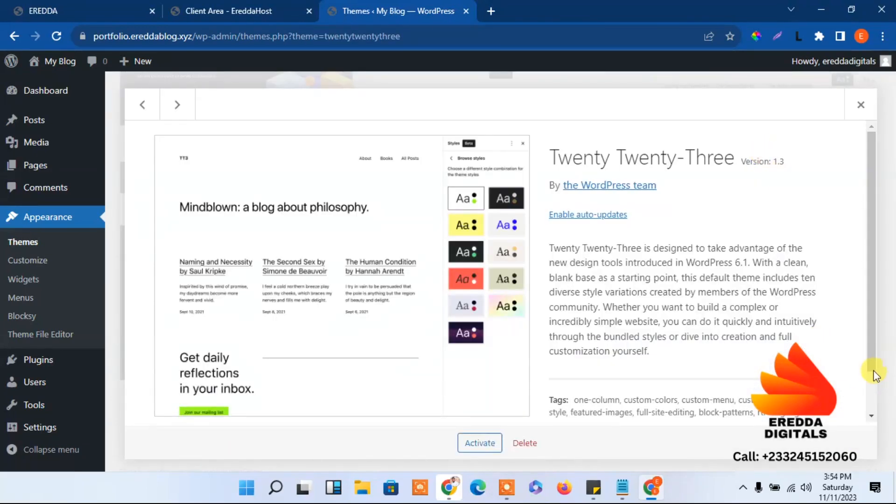
scroll(874, 369, down, 2)
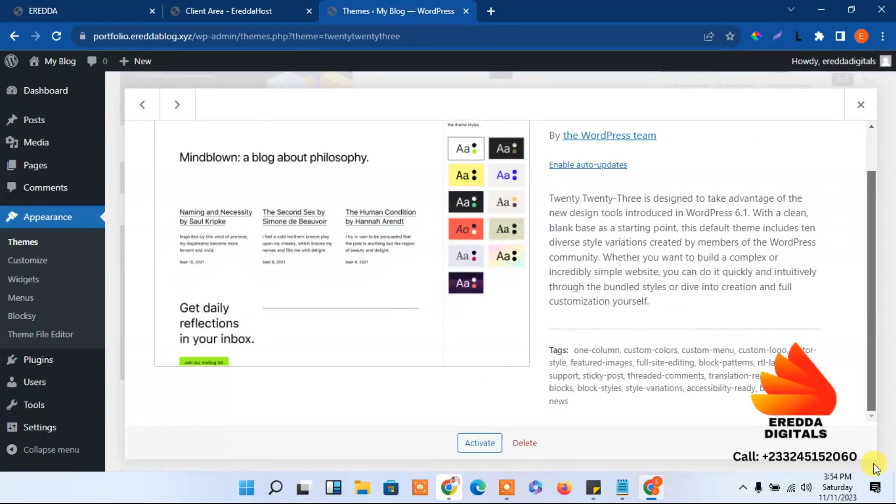
click(519, 445)
click(522, 141)
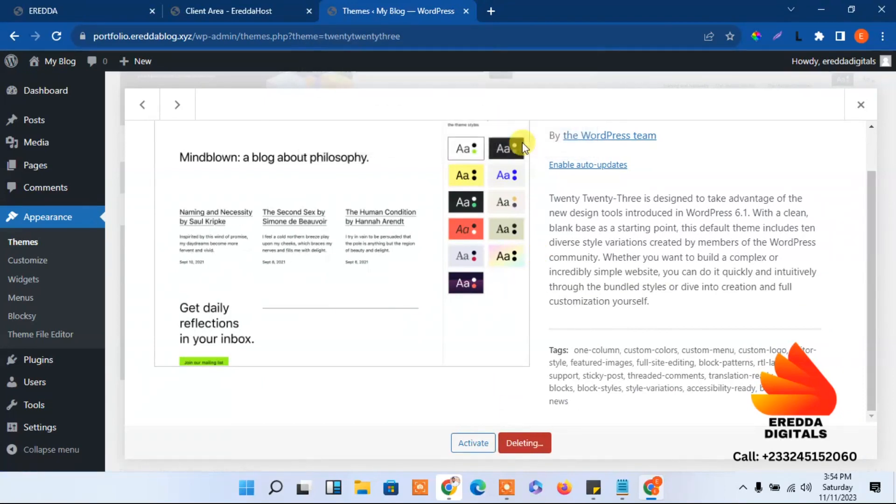
Delete the Twenty Twenty-Two and Twenty Twenty-Four themes
click(732, 138)
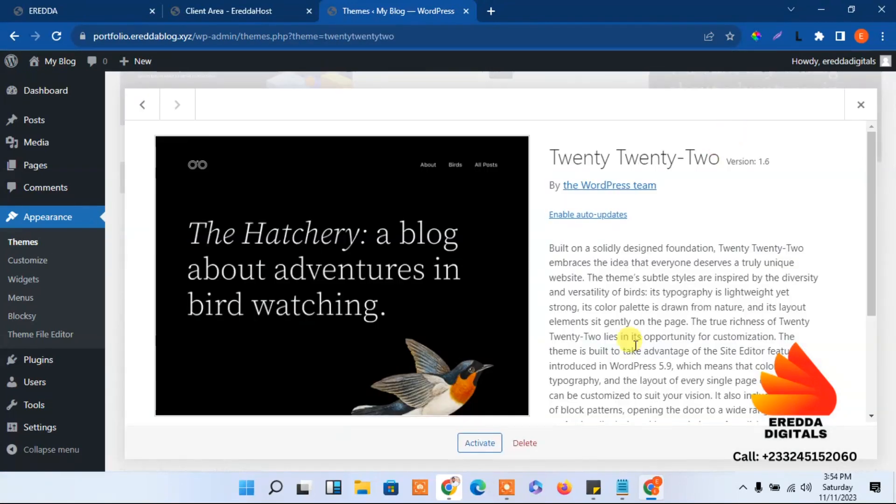
click(538, 451)
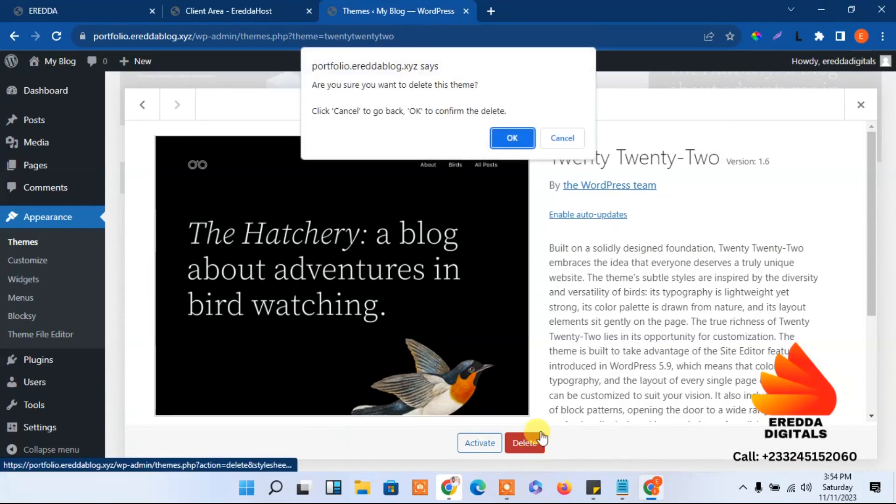
click(514, 140)
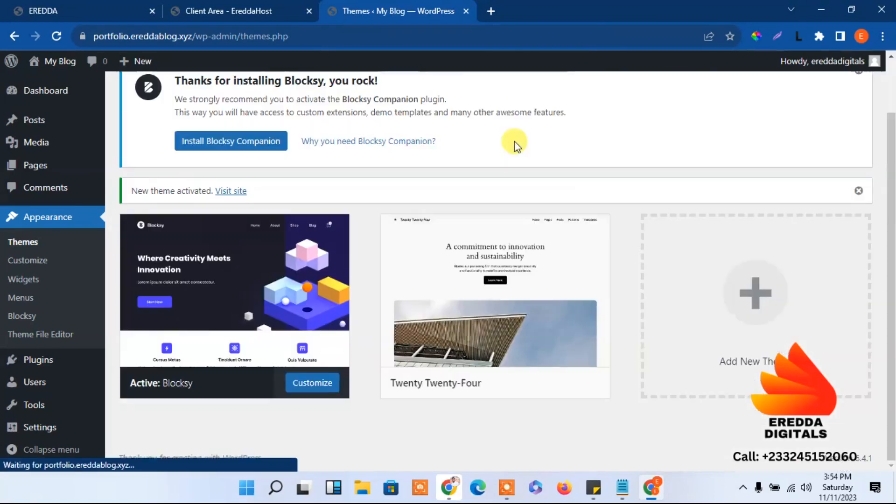
click(526, 273)
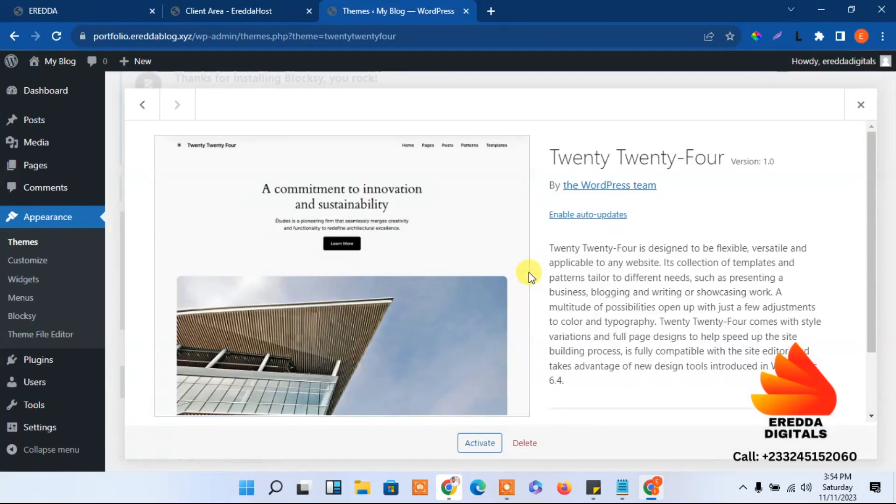
click(524, 441)
click(512, 138)
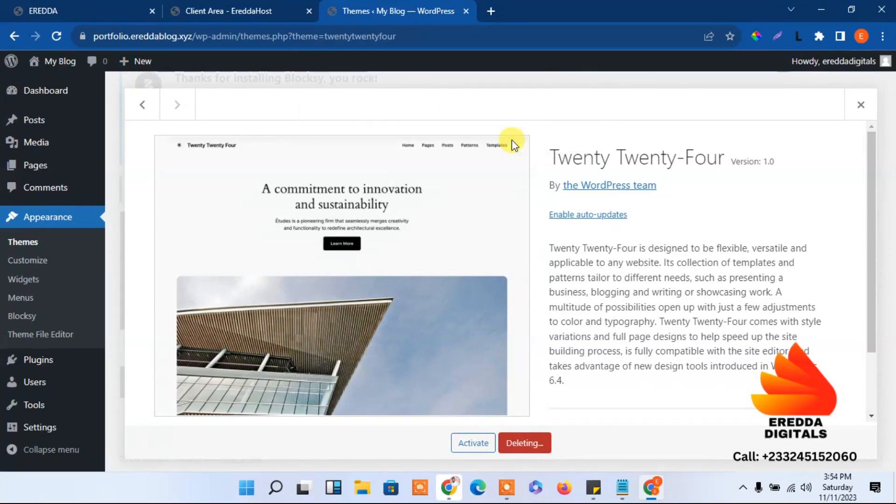
Install and activate the Blocksy Companion plugin from the theme notice
scroll(512, 140, down, 10)
scroll(891, 292, up, 10)
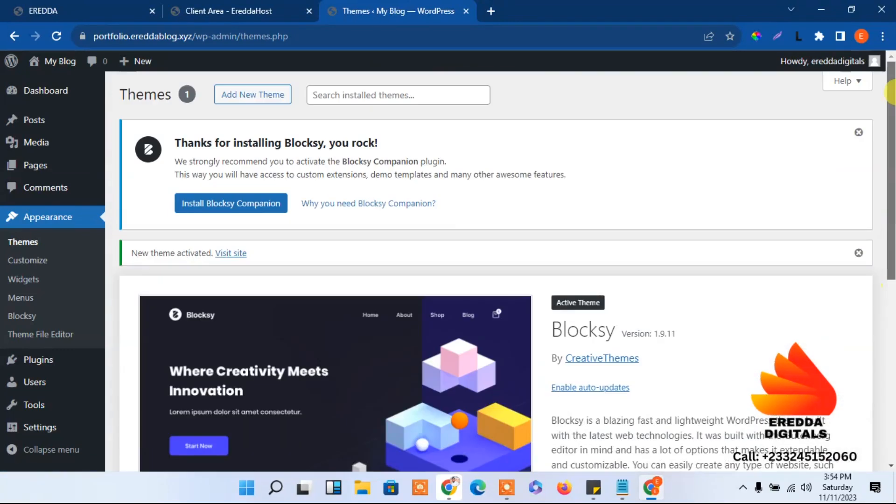
click(219, 210)
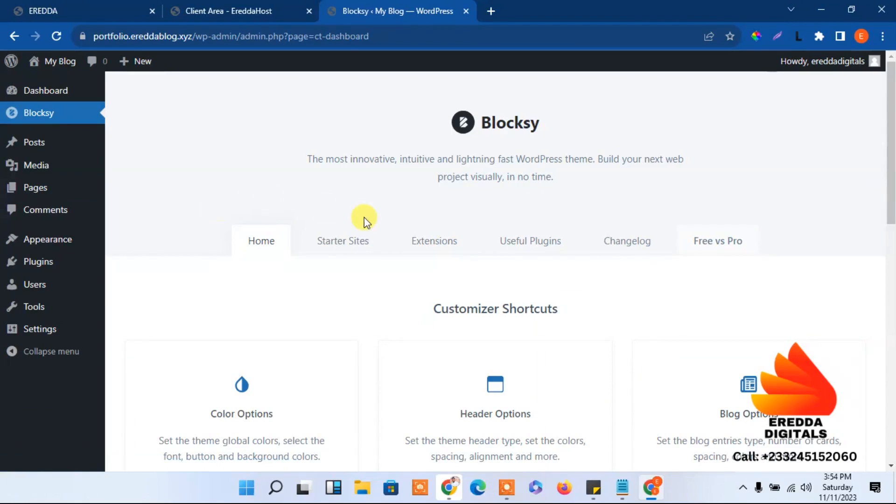
Activate the Cookies Consent card under Blocksy's Extensions tab
scroll(794, 159, down, 1)
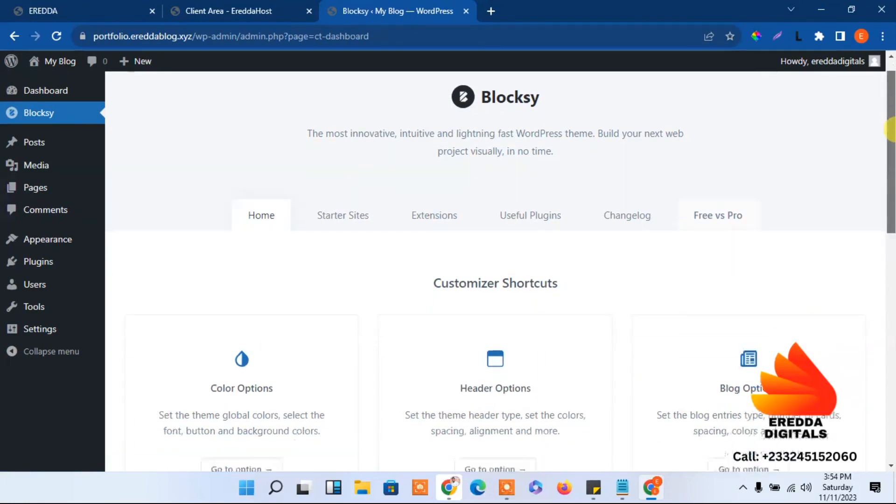
click(423, 179)
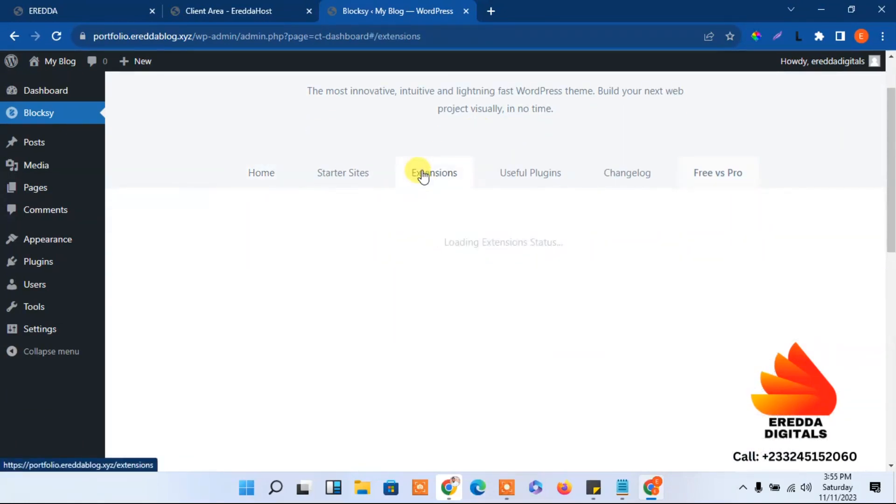
scroll(892, 157, down, 2)
scroll(892, 157, down, 1)
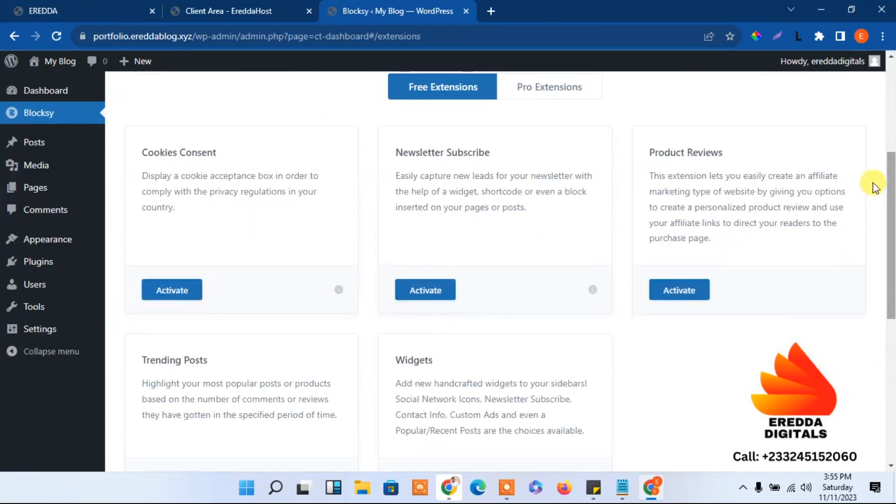
click(187, 285)
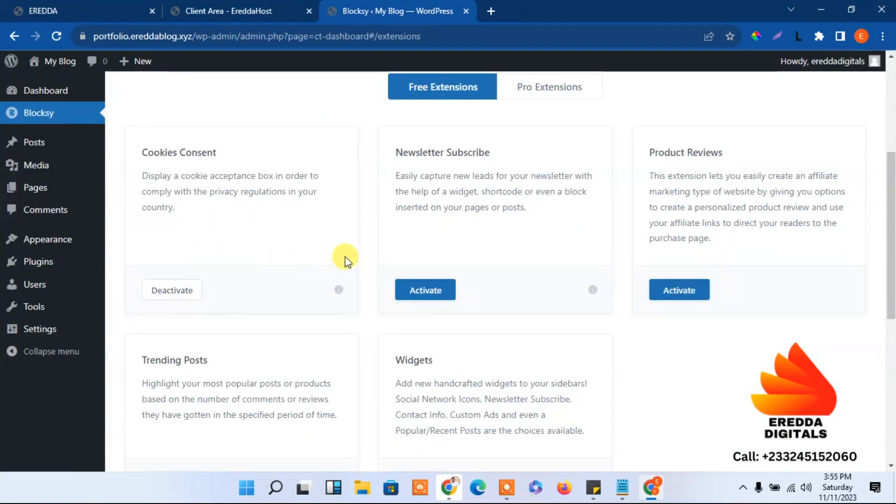
drag(891, 230, 887, 76)
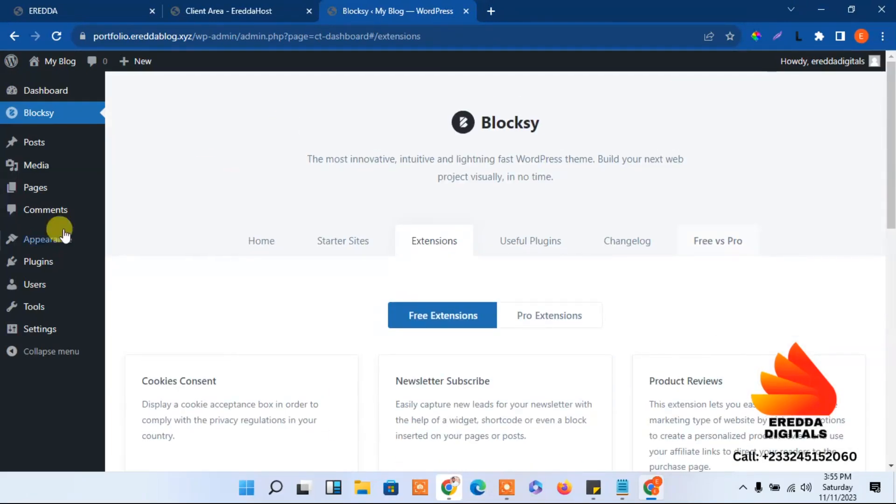
Trash the sample comment, empty the comment trash, and go to Settings > General
click(47, 211)
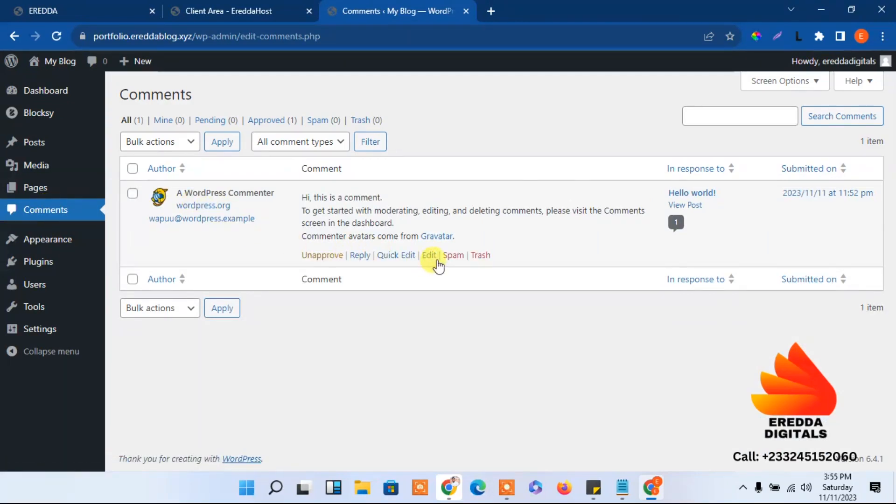
click(478, 256)
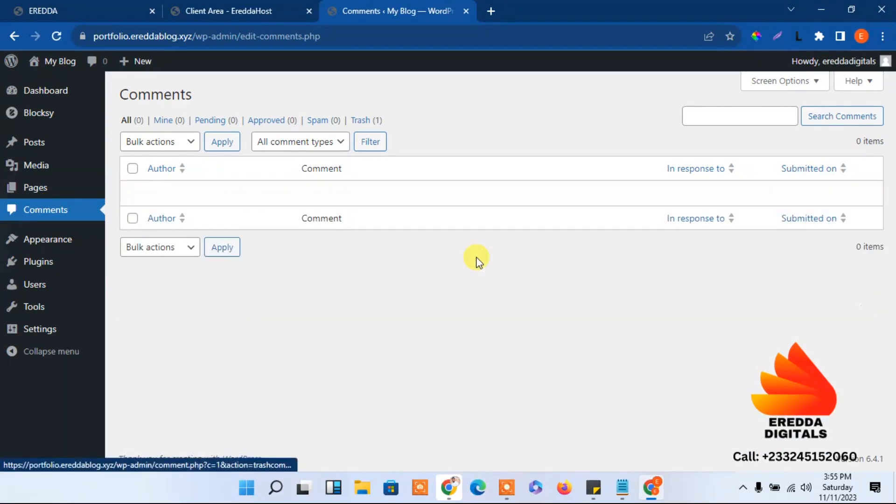
click(366, 126)
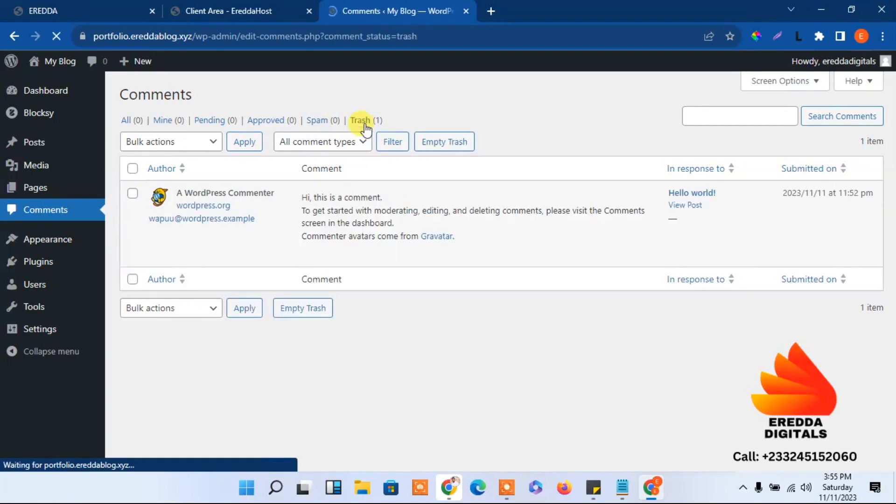
click(446, 142)
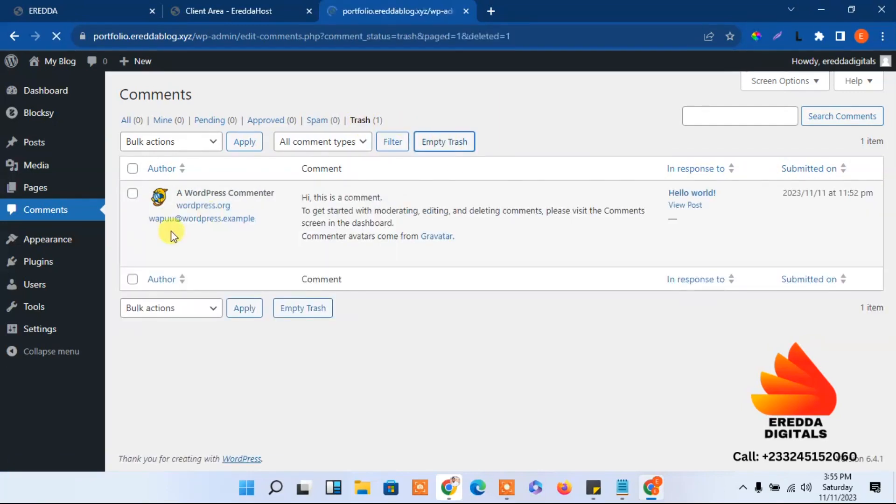
mouse_move(35, 340)
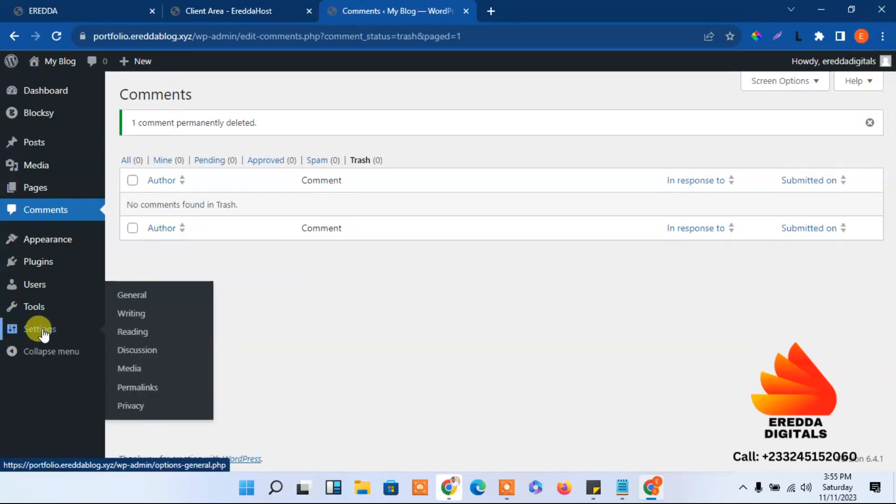
click(124, 299)
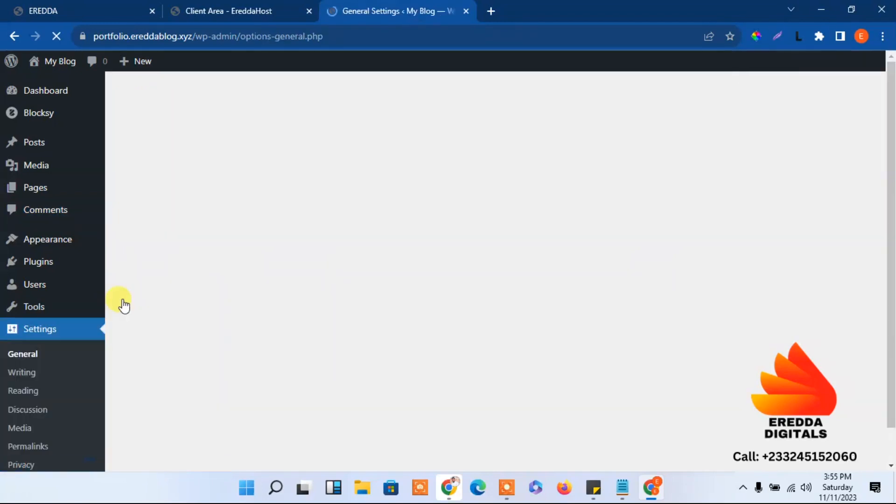
Settle the permalink structure on Post name, save it, and go back to the Dashboard
drag(892, 125, 894, 225)
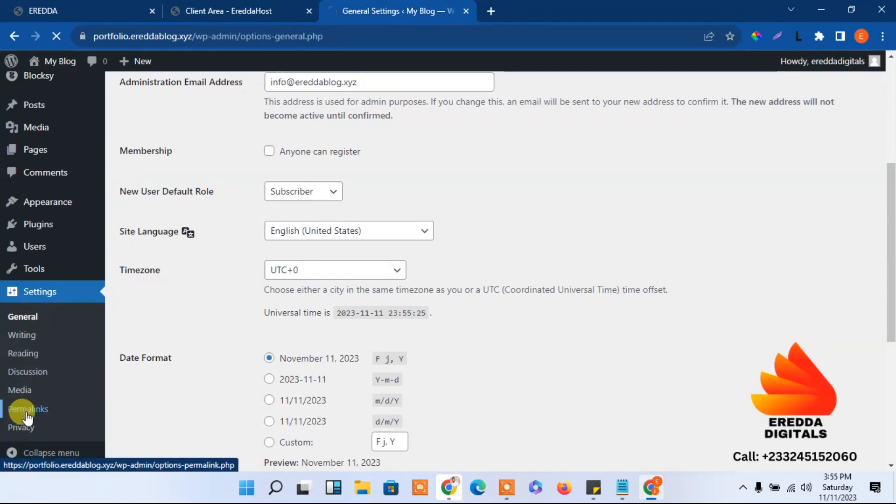
drag(892, 214, 890, 245)
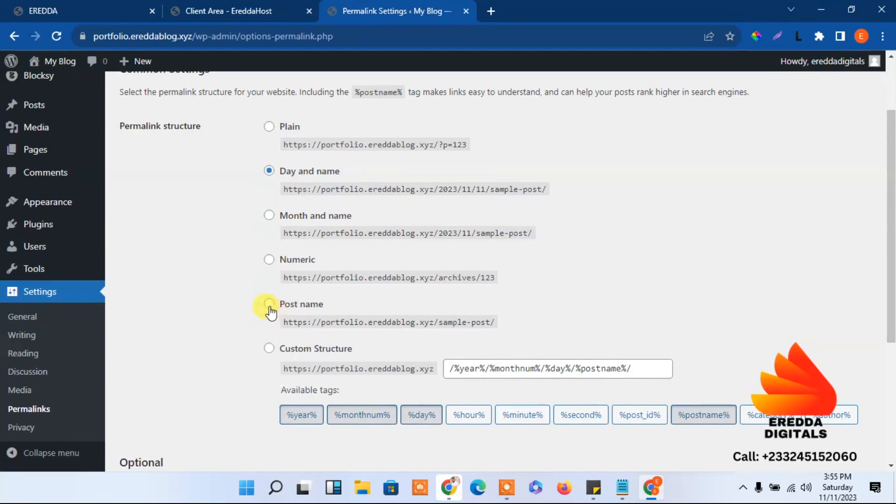
click(269, 304)
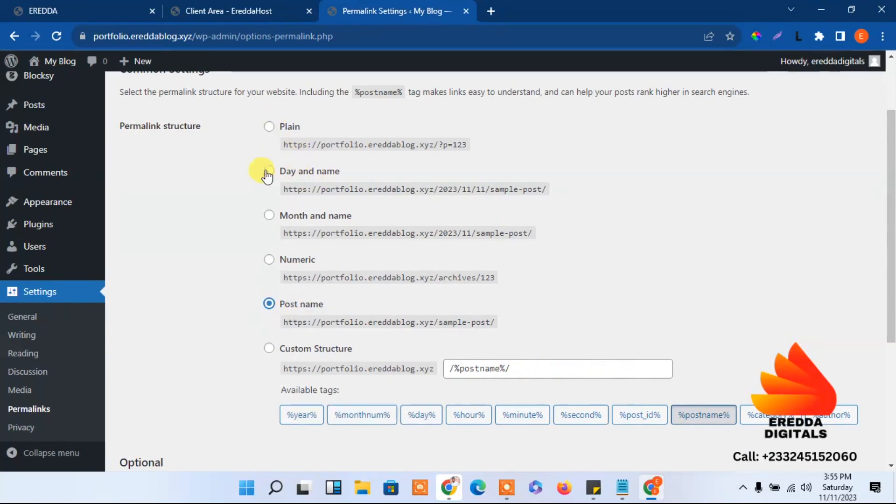
click(269, 172)
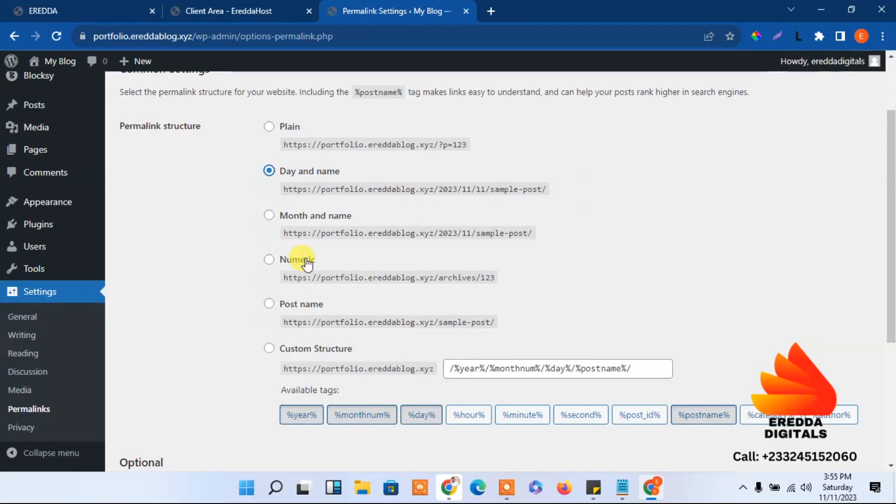
click(269, 305)
drag(890, 262, 892, 340)
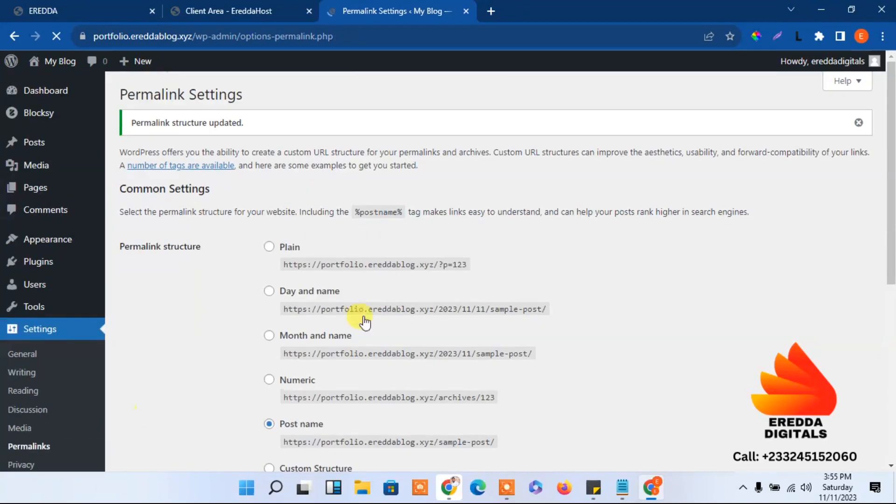
drag(891, 198, 879, 141)
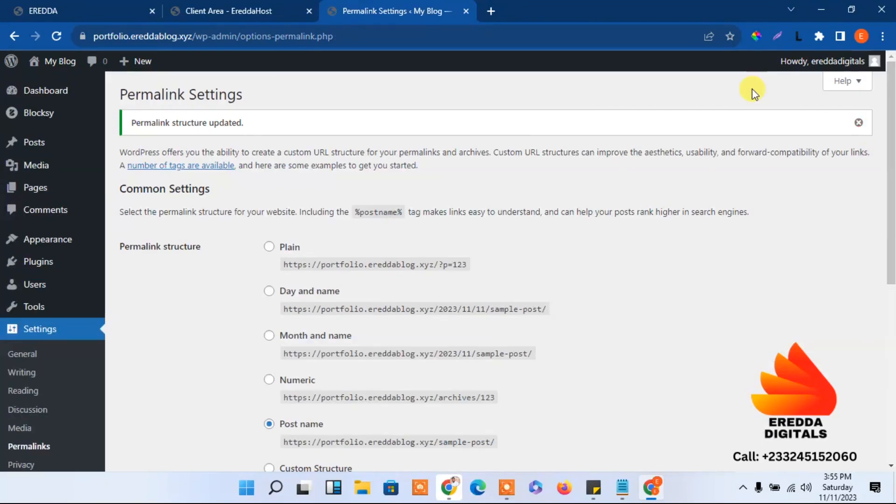
click(46, 92)
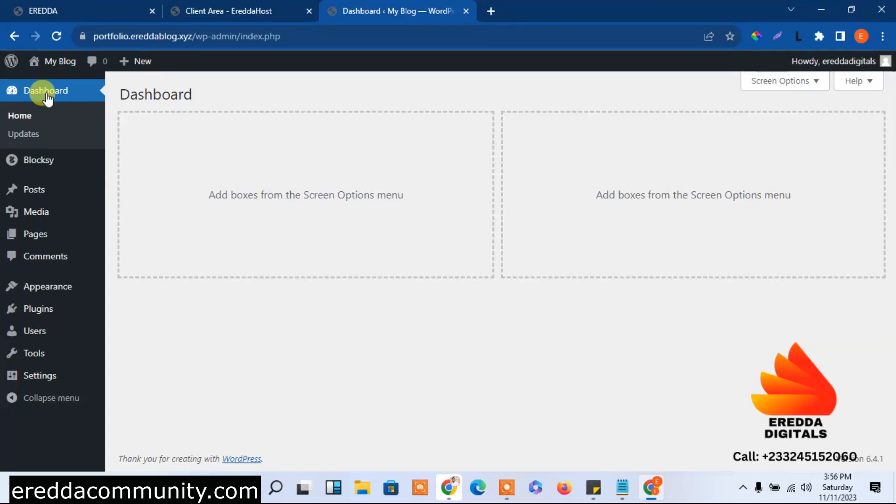
Close the Client Area – EreddaHost browser tab
click(86, 5)
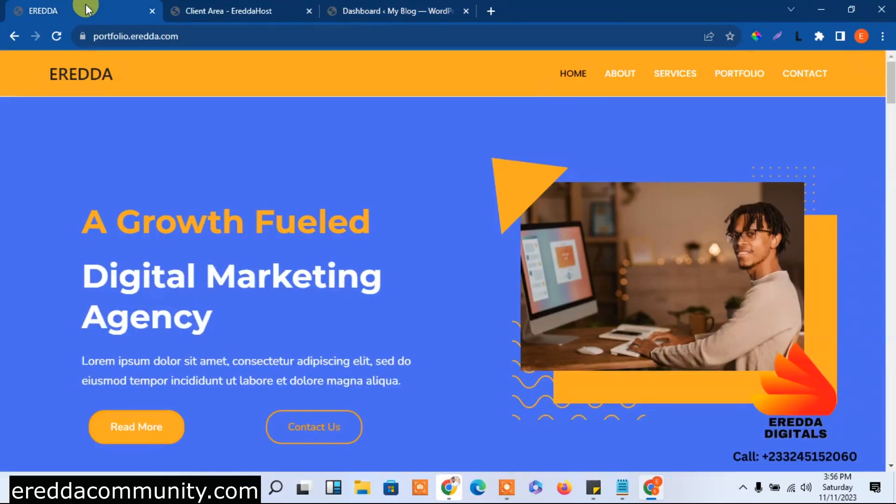
click(212, 7)
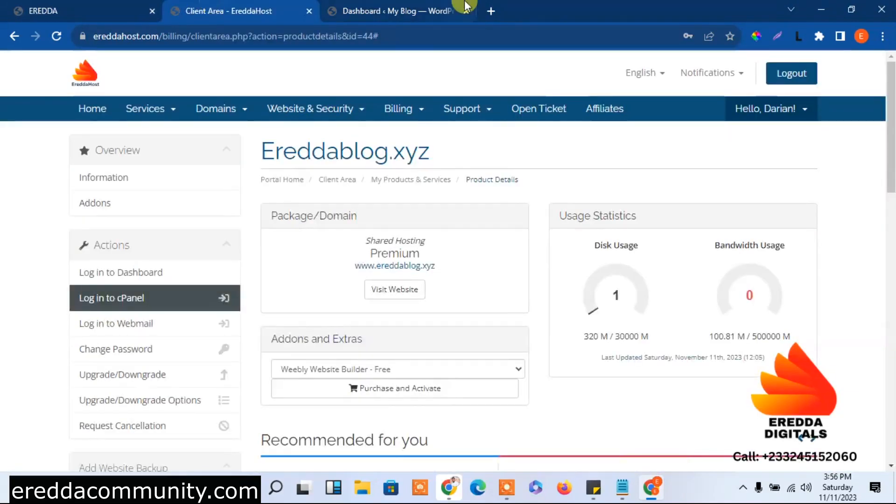
click(307, 11)
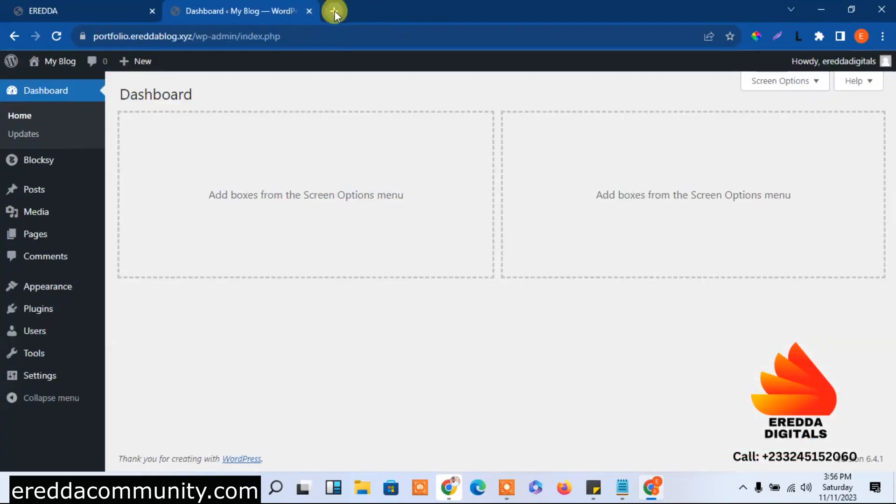
Open ereddacommunity.com in a new browser tab
click(334, 10)
text(eredd)
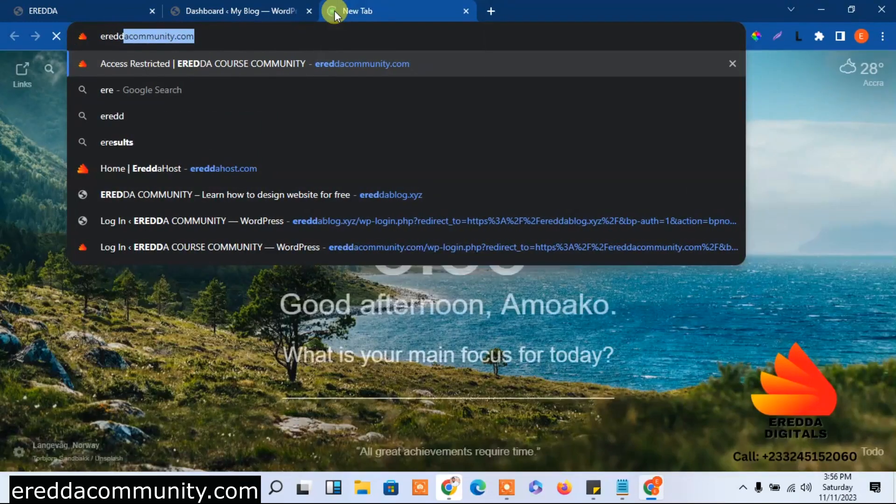
text(a)
key(Return)
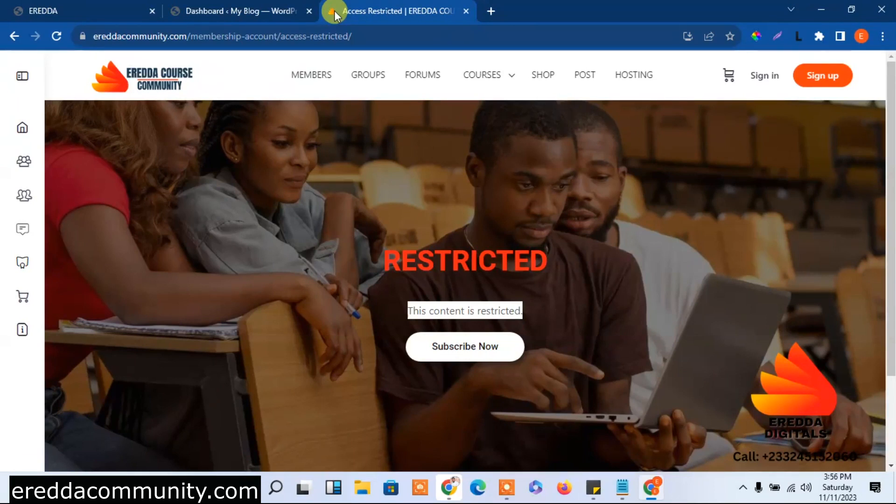
Browse the community's Courses, Shop, Members and Groups pages
mouse_move(508, 86)
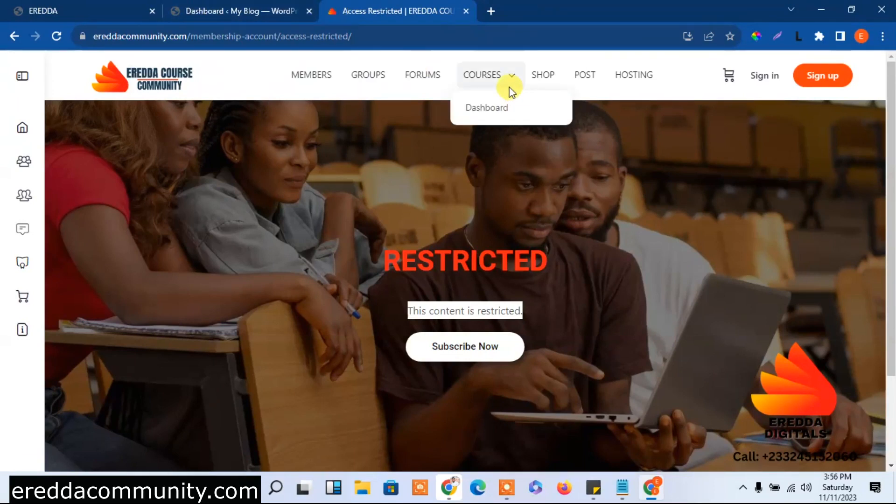
click(482, 84)
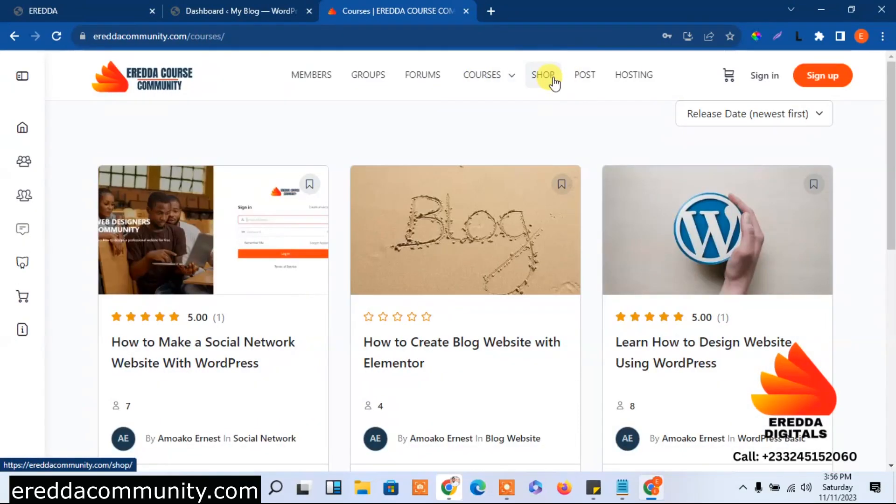
click(554, 81)
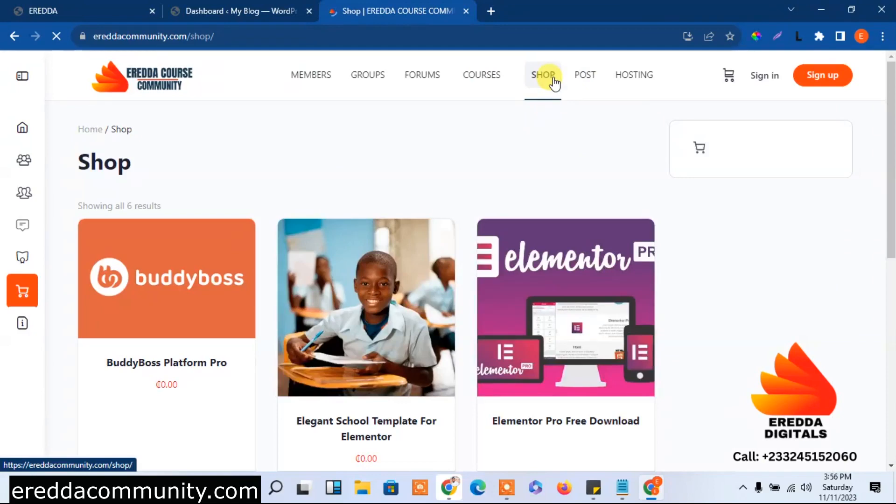
drag(890, 140, 892, 62)
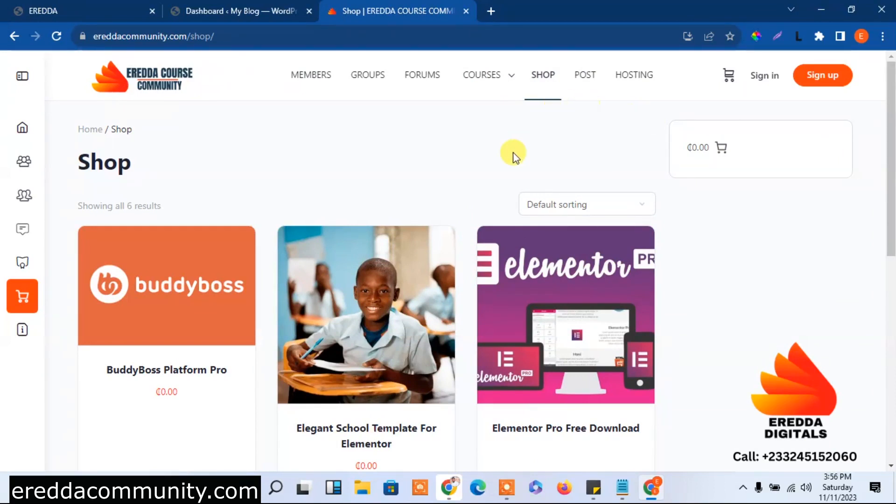
click(308, 92)
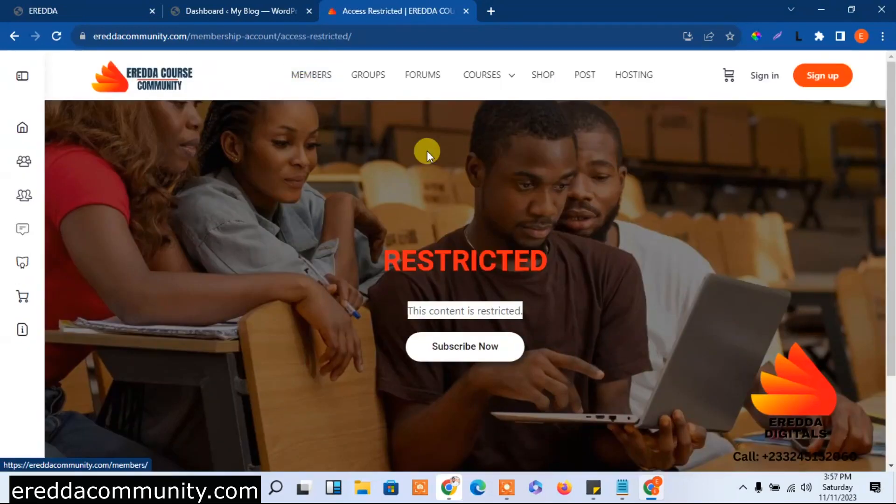
click(371, 86)
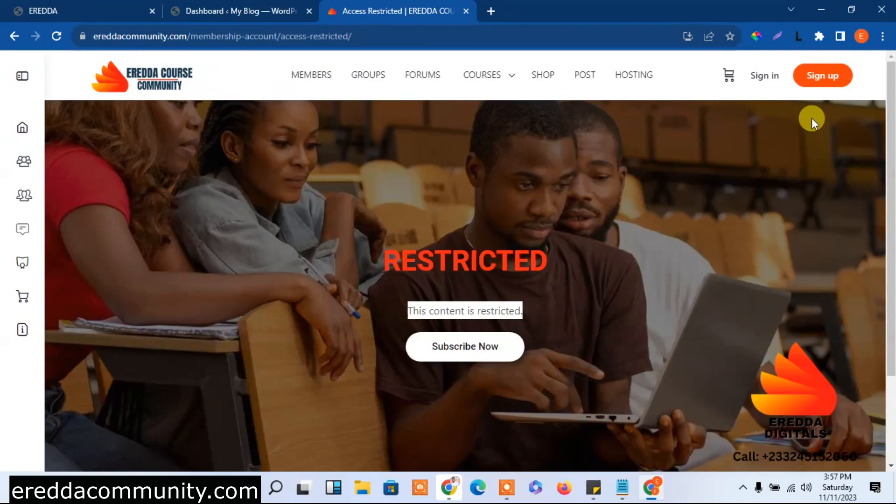
View the Membership Levels page, then open the sign-in form
click(767, 80)
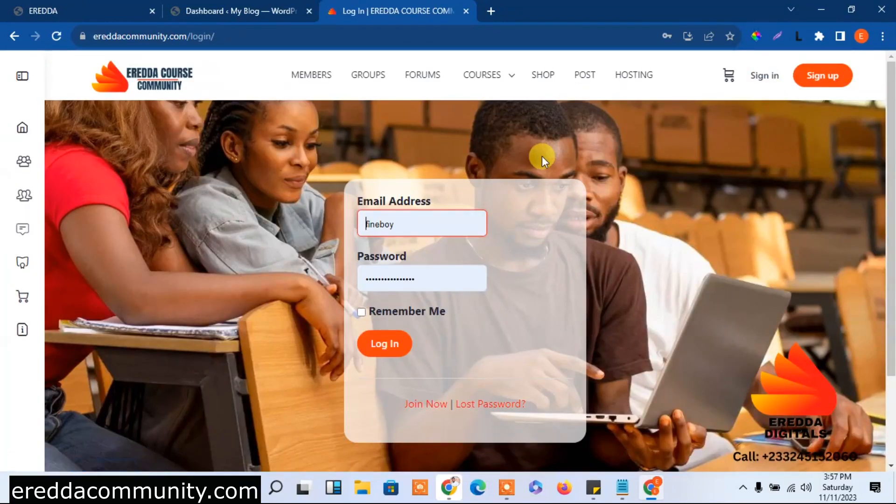
click(151, 80)
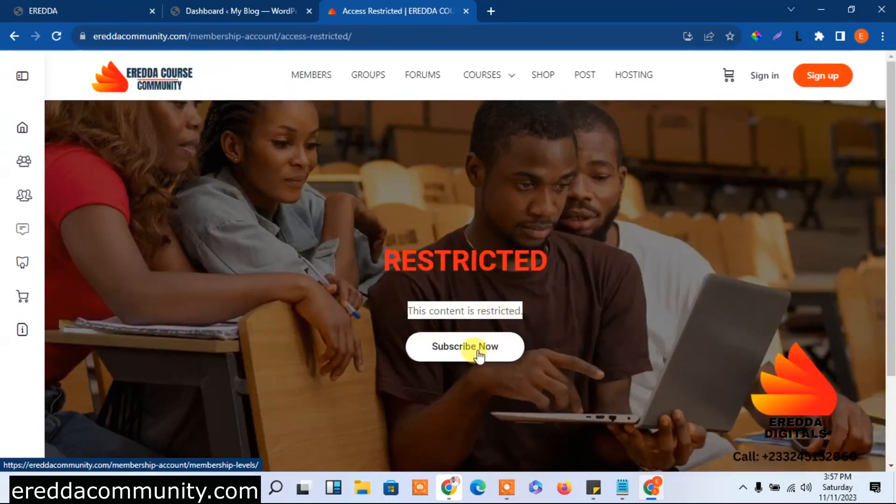
click(461, 351)
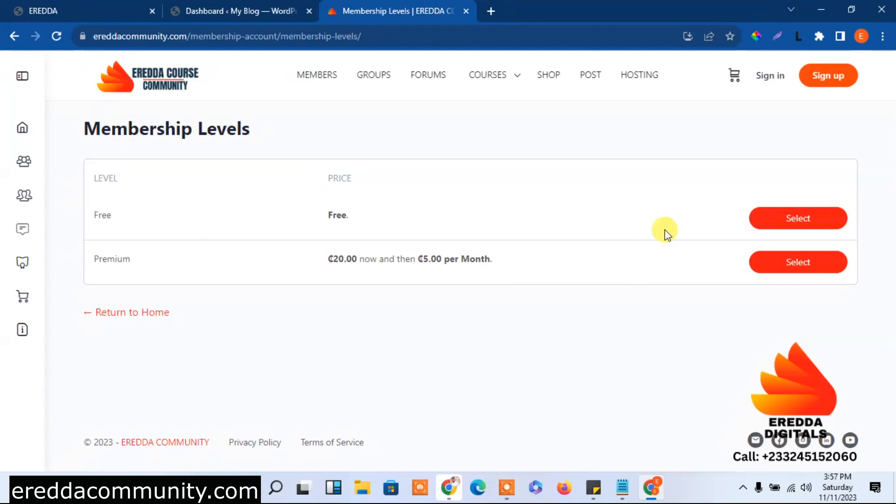
click(769, 76)
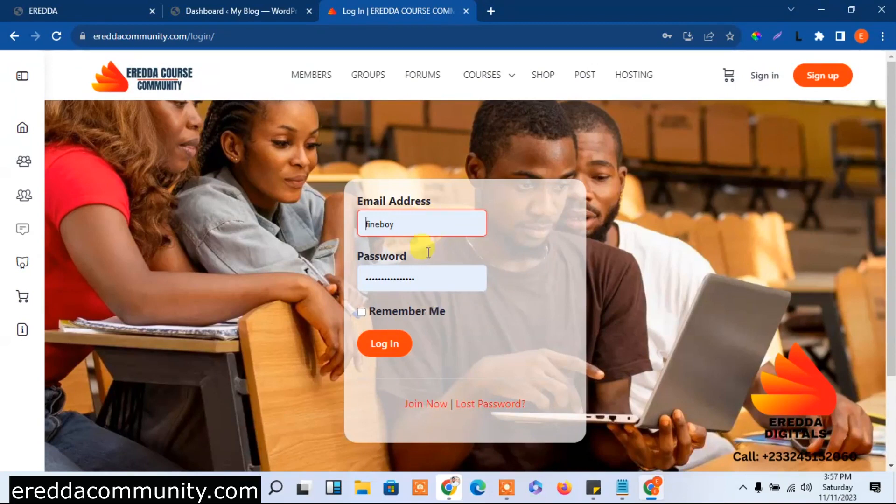
Log in with the saved credentials and open the community News Feed from the logo
click(382, 353)
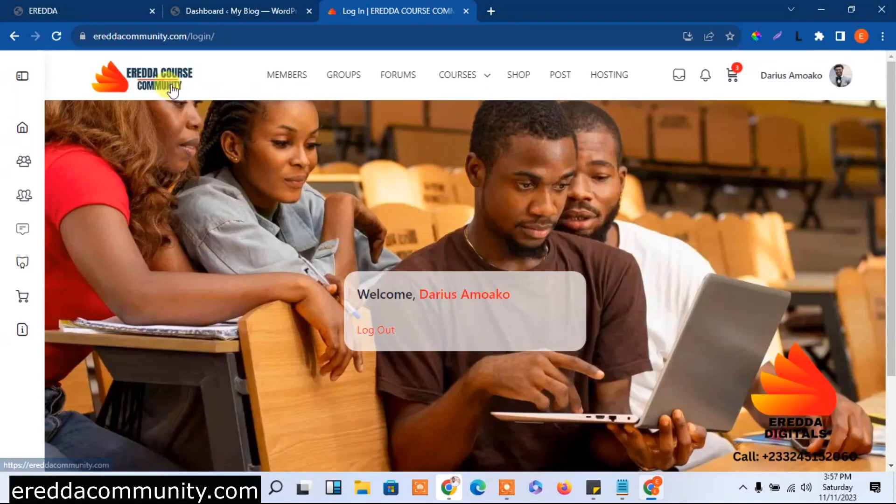
click(159, 86)
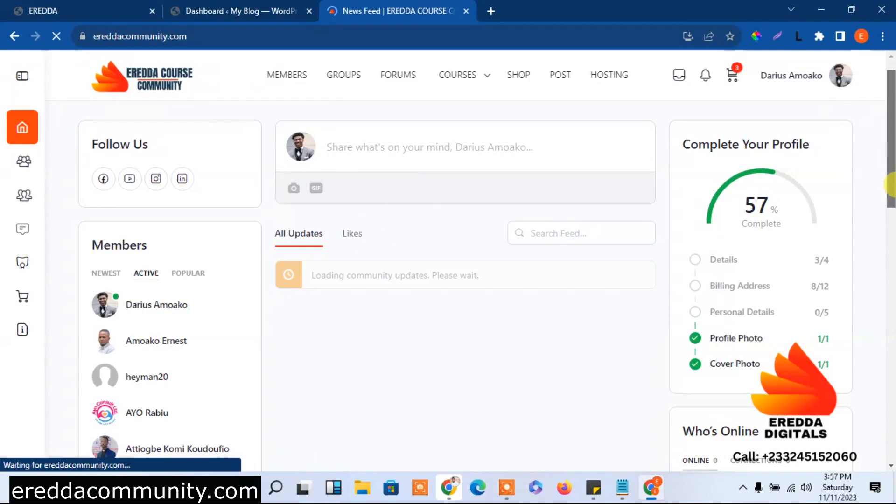
drag(894, 224, 849, 167)
mouse_move(460, 77)
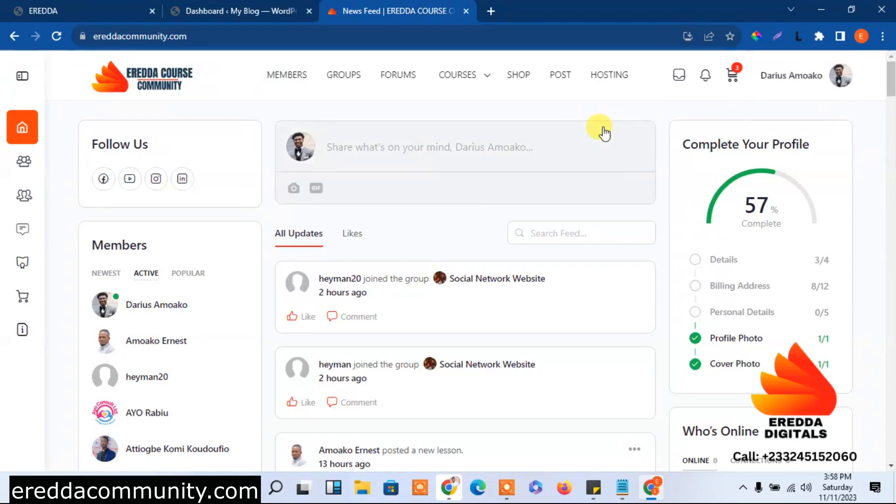
Open the Elementor Pro Free Download product from the Shop and reload its page
click(518, 81)
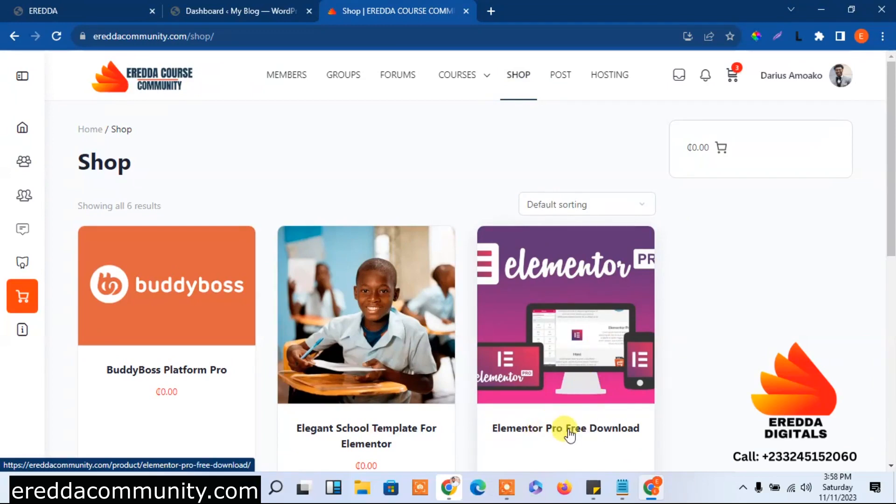
scroll(728, 268, down, 2)
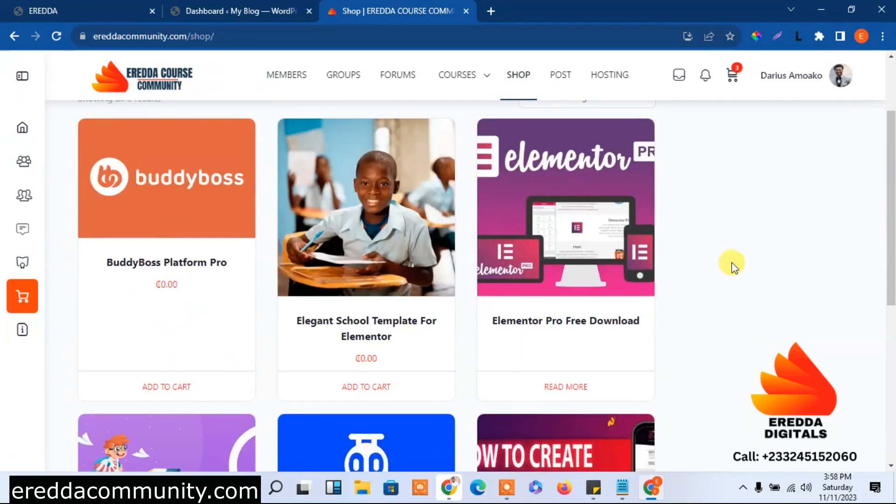
click(571, 321)
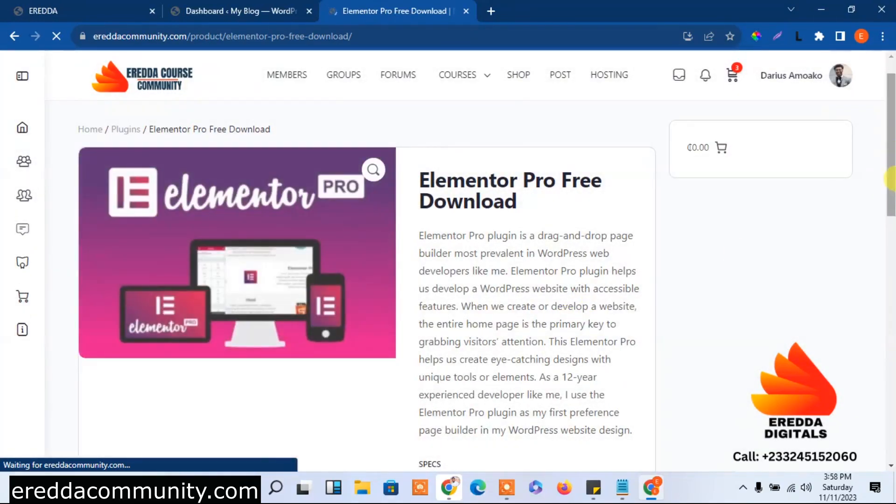
scroll(891, 180, down, 5)
drag(890, 271, 864, 145)
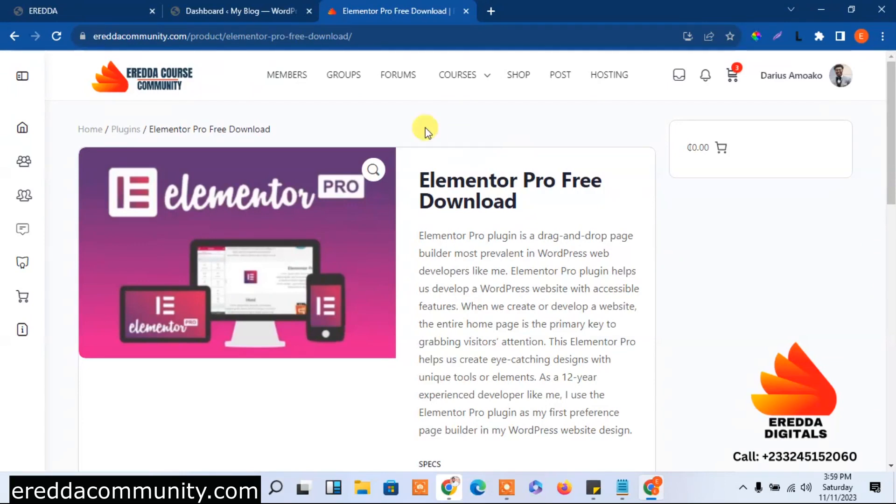
click(58, 36)
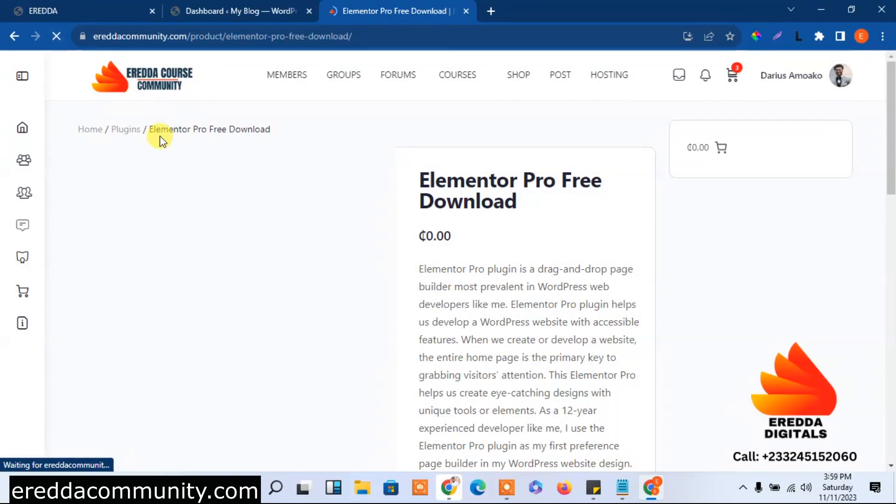
drag(892, 181, 882, 160)
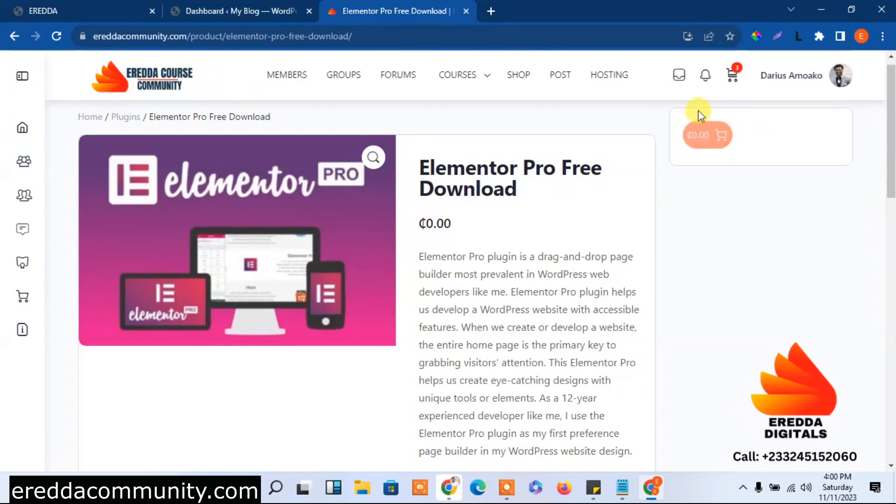
drag(891, 119, 891, 191)
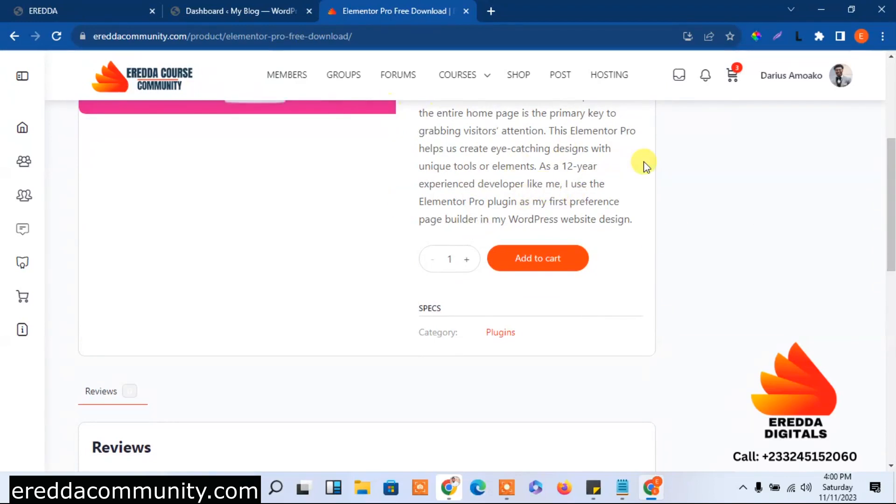
drag(889, 173, 886, 96)
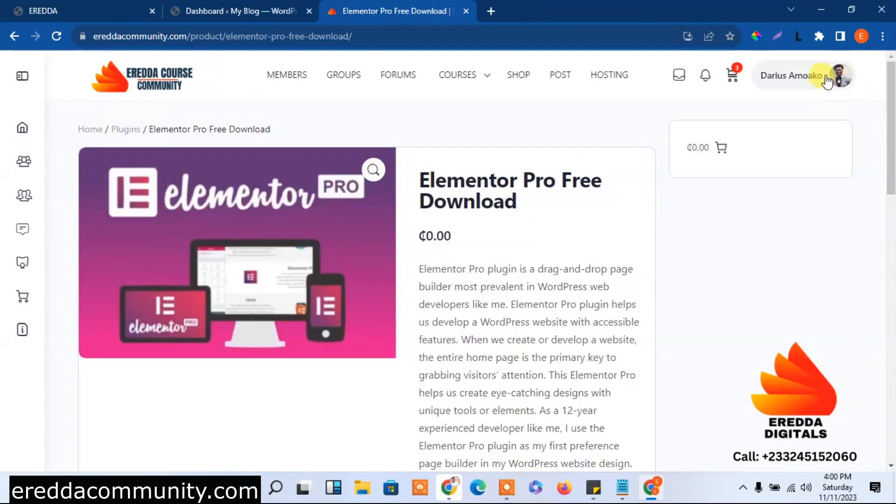
Visit the account's profile page, then open the Courses list
mouse_move(837, 76)
click(752, 156)
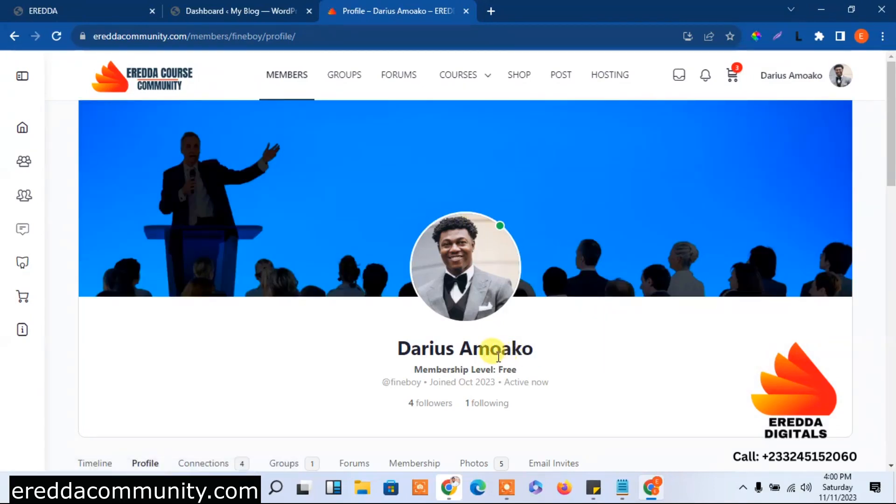
click(464, 80)
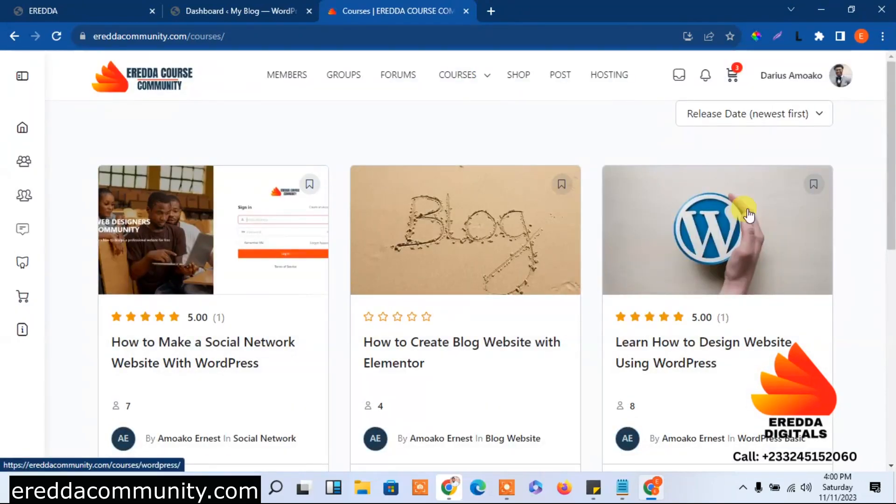
Enroll in the 'How to Make a Social Network Website With WordPress' course
click(235, 350)
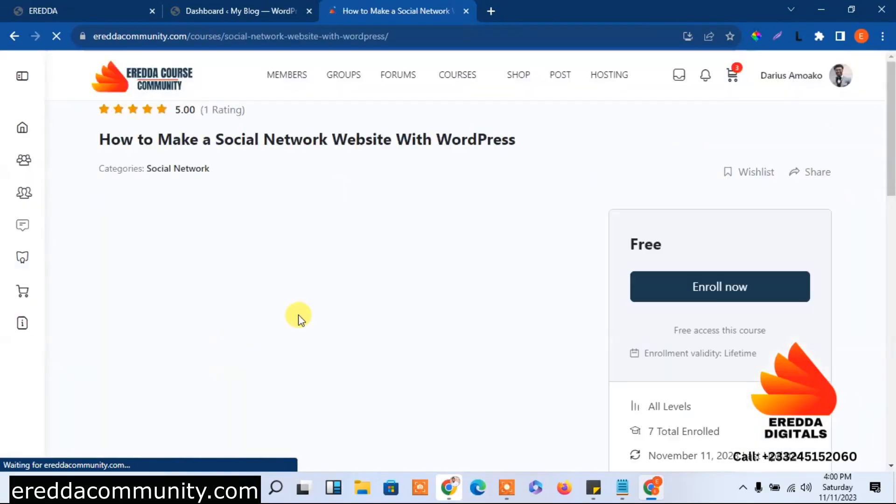
scroll(889, 153, down, 3)
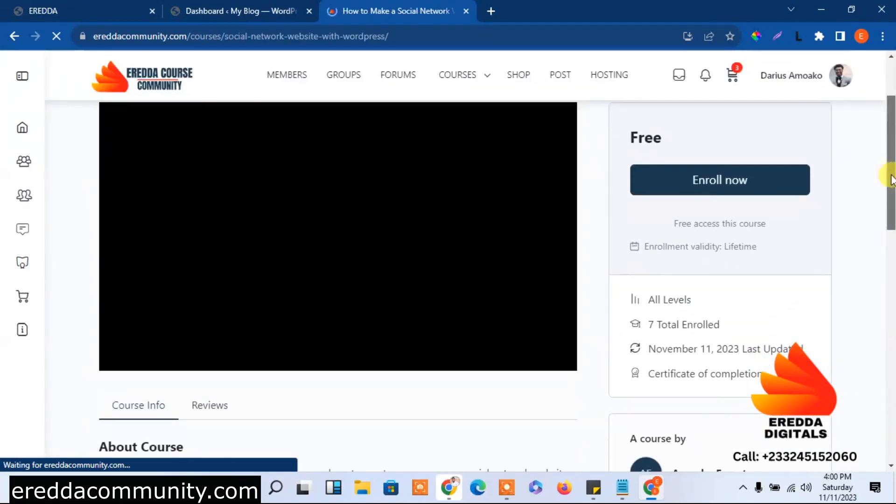
click(741, 171)
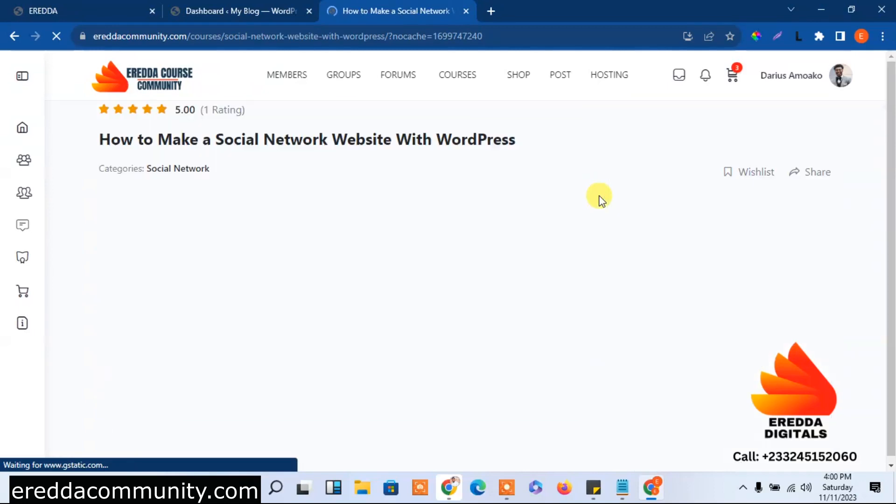
Play and pause the intro video, start the first lesson, then open the Shop
scroll(886, 124, down, 2)
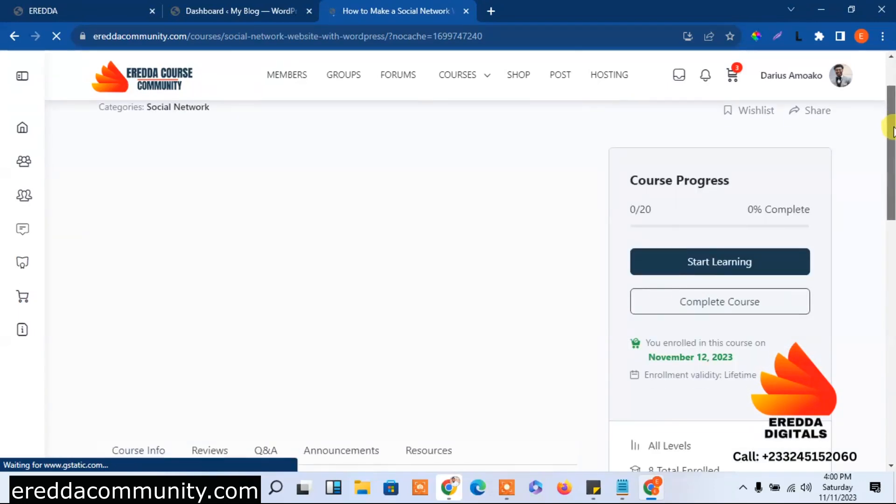
scroll(891, 126, up, 1)
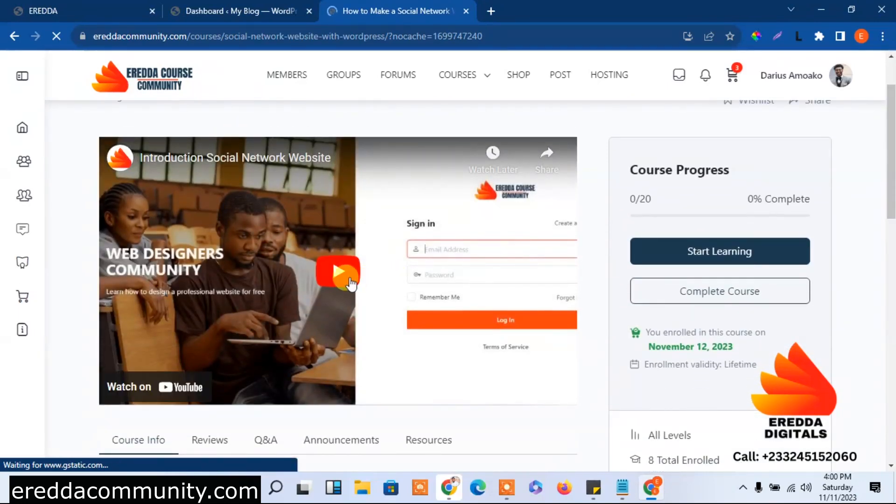
click(349, 275)
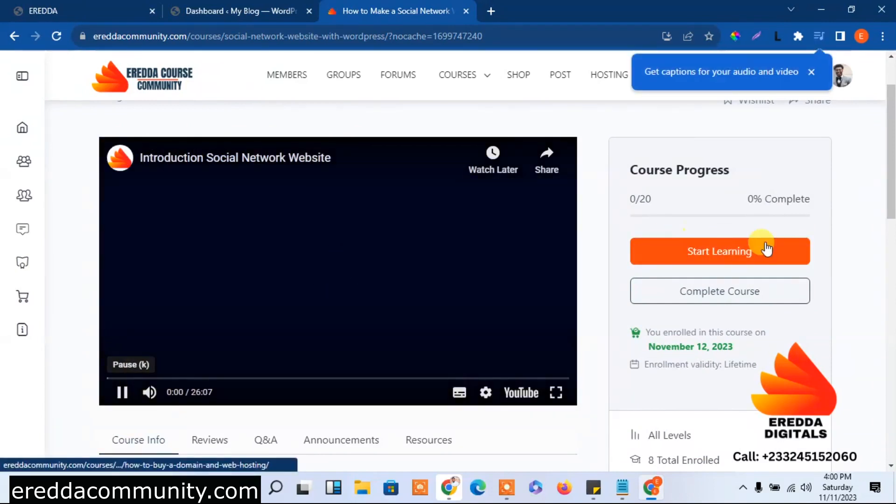
click(121, 392)
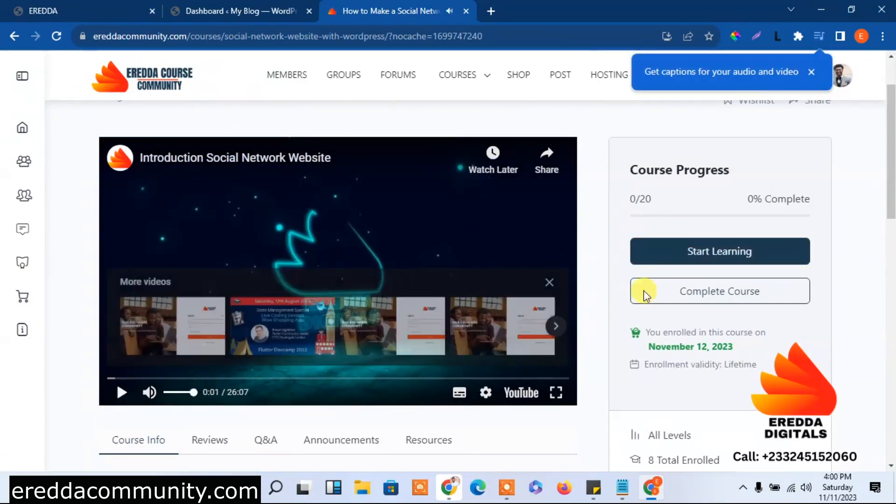
click(710, 261)
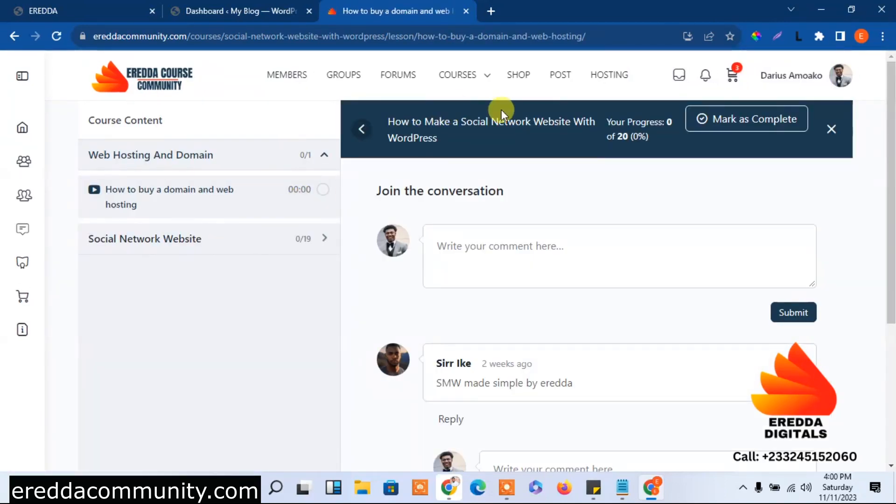
click(531, 95)
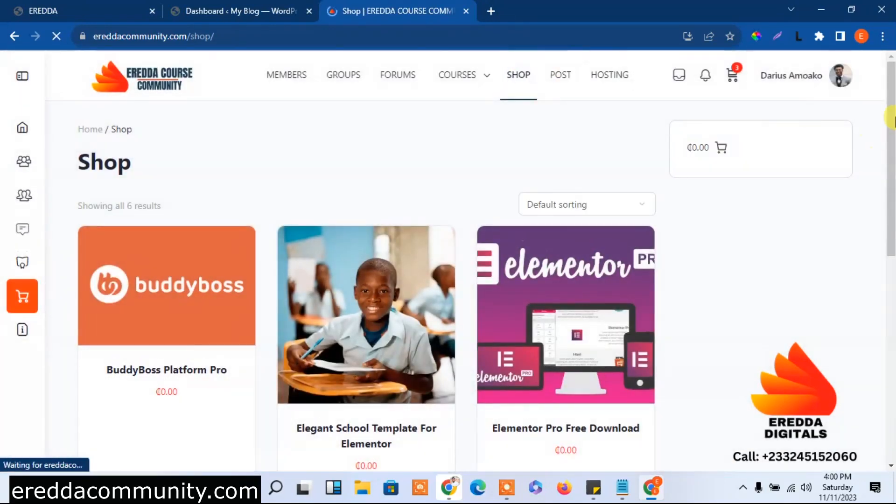
Add Elementor Pro Free Download to the cart
scroll(849, 198, down, 3)
click(568, 274)
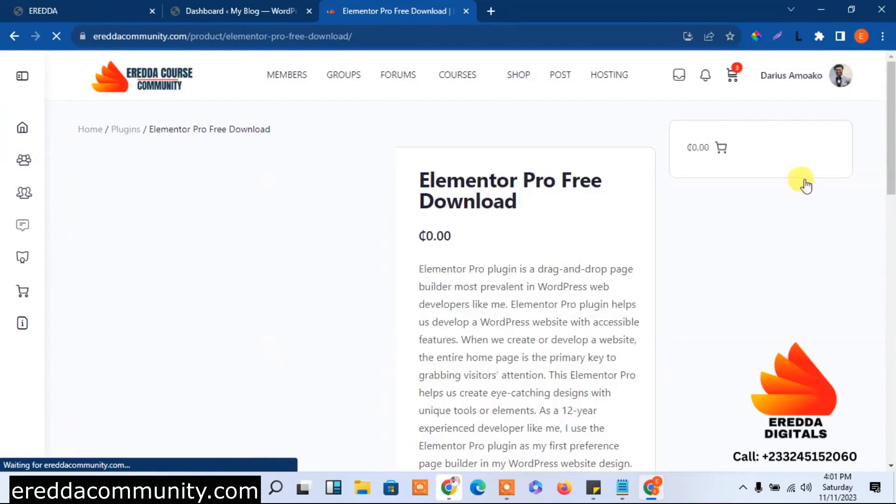
scroll(890, 176, down, 3)
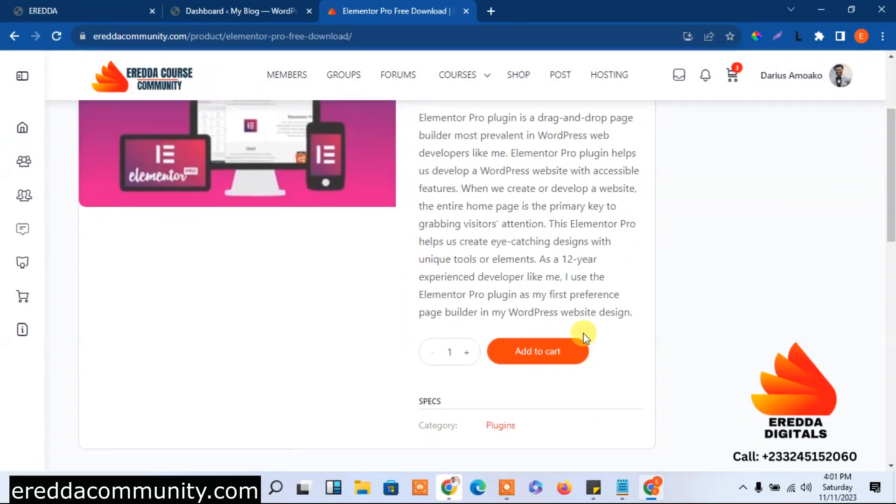
click(542, 355)
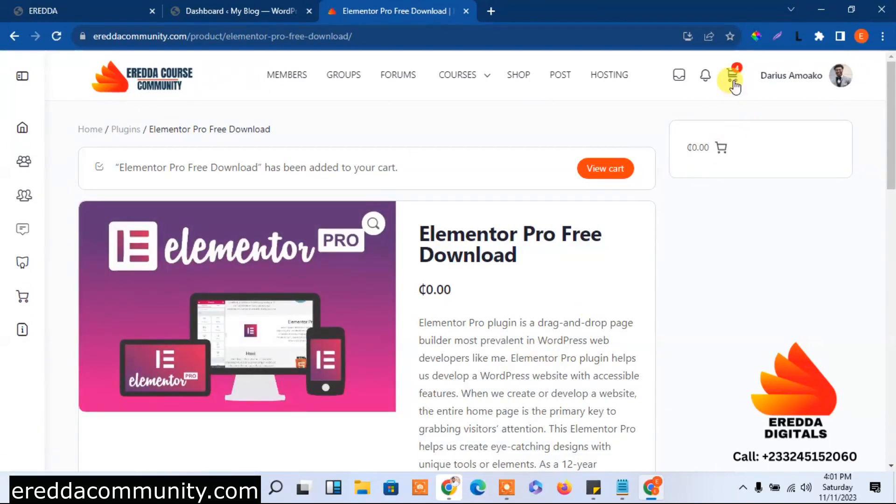
click(714, 150)
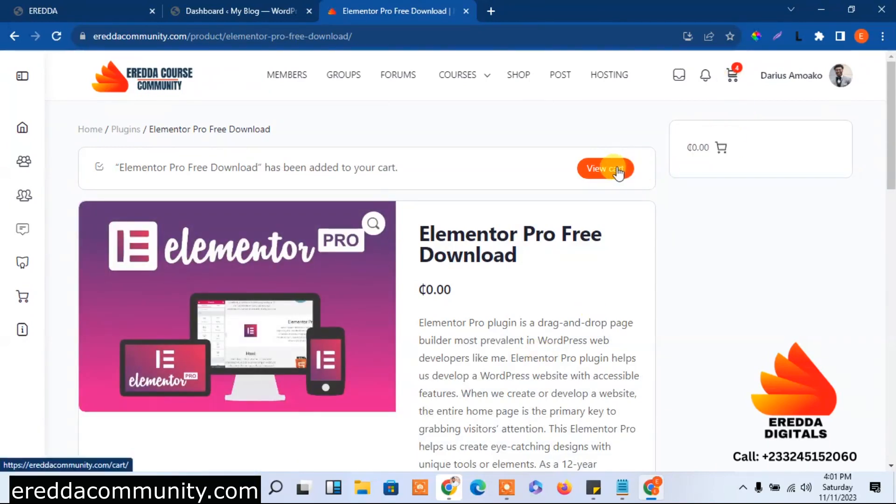
Add the Web Design Agency Website Template to the cart from the Shop
click(520, 78)
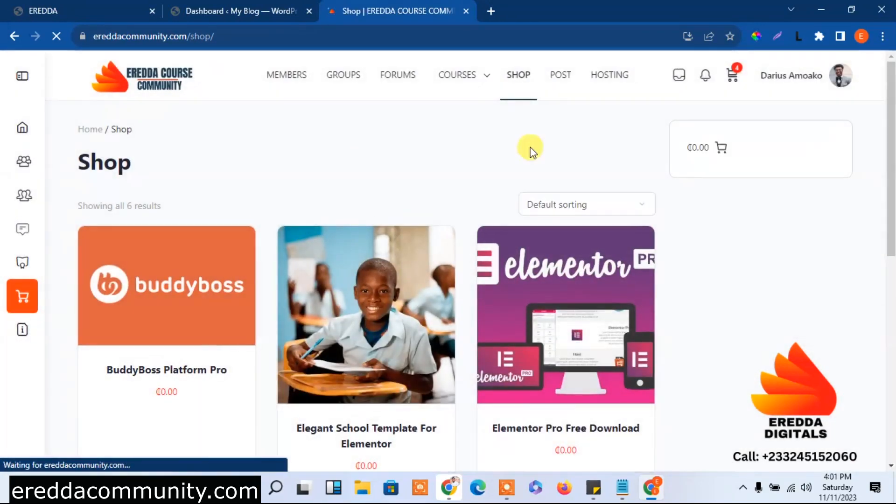
drag(890, 140, 889, 315)
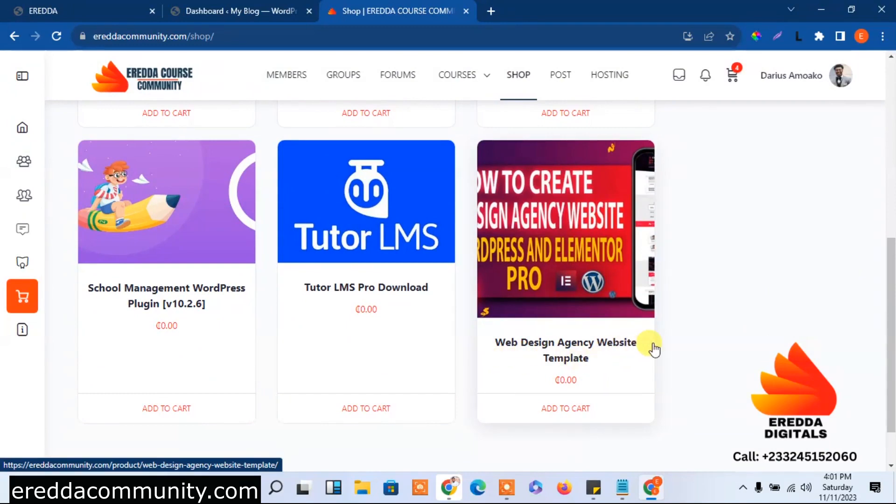
click(591, 345)
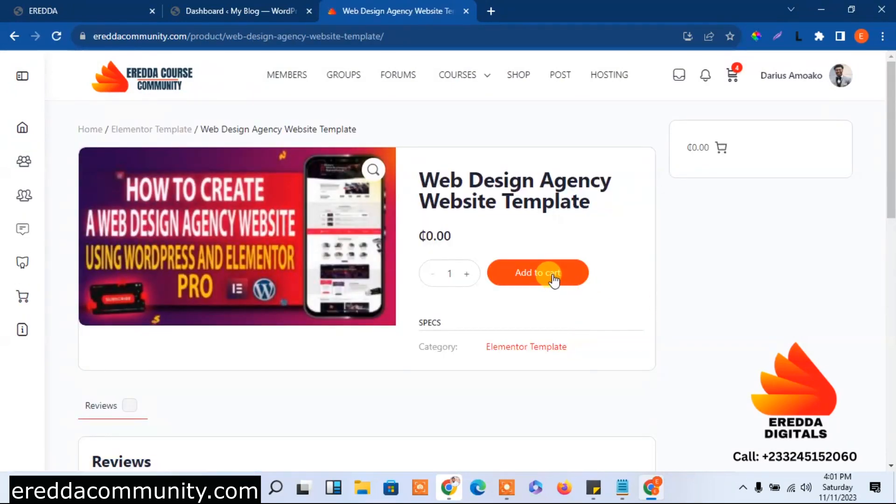
click(553, 280)
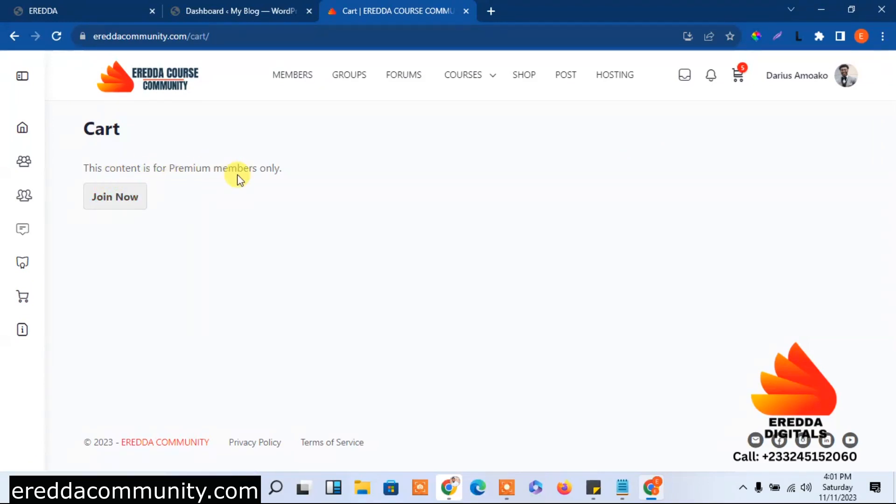
Select the Premium membership level and check out with Paystack
click(123, 205)
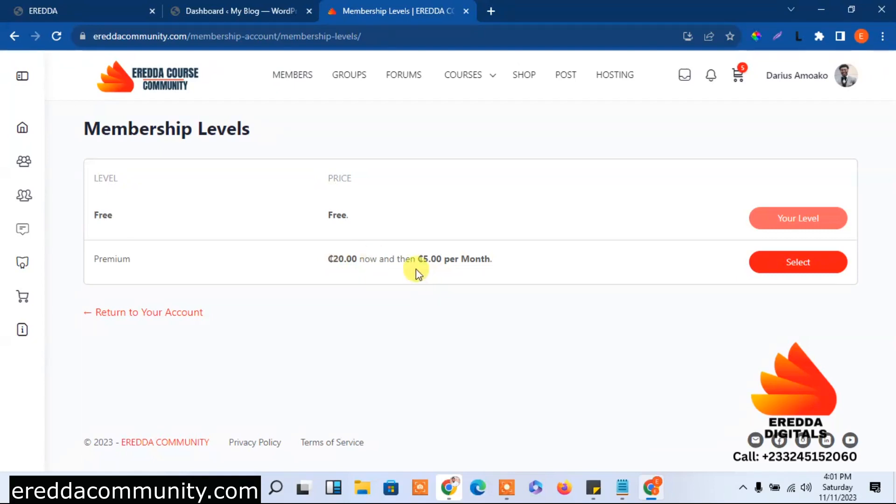
click(807, 262)
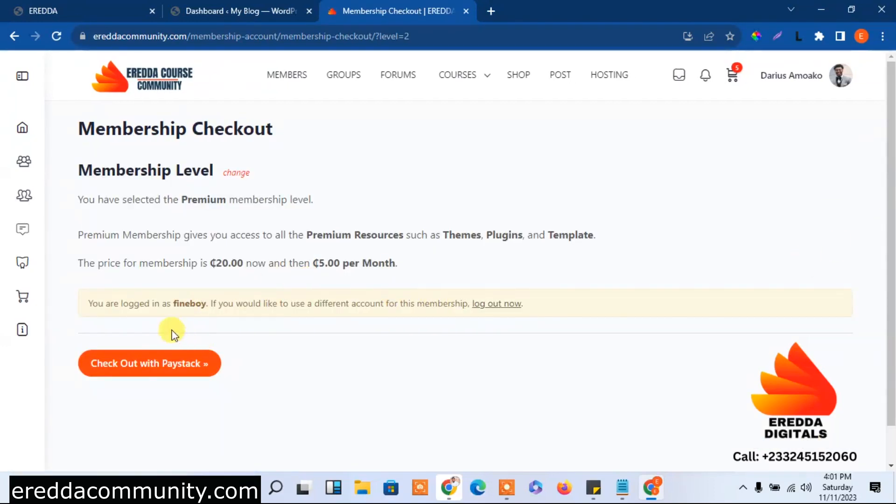
click(144, 372)
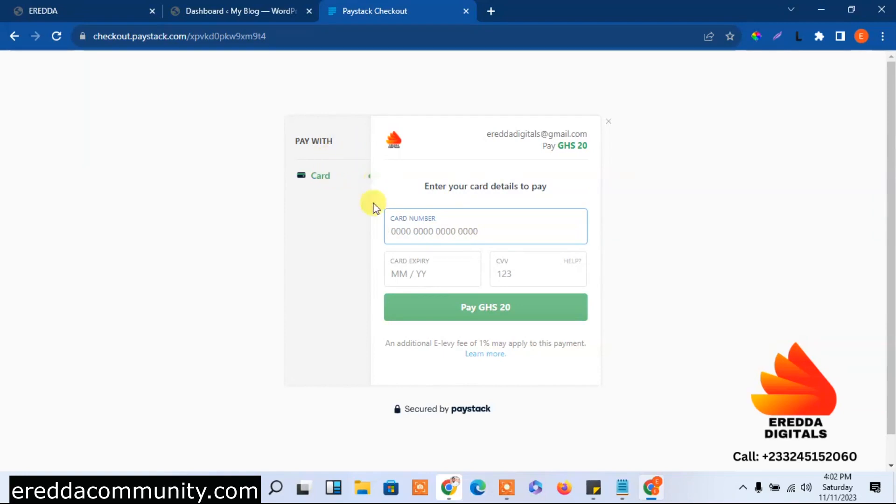
Reload the Paystack payment page and return to the Membership Checkout
click(329, 179)
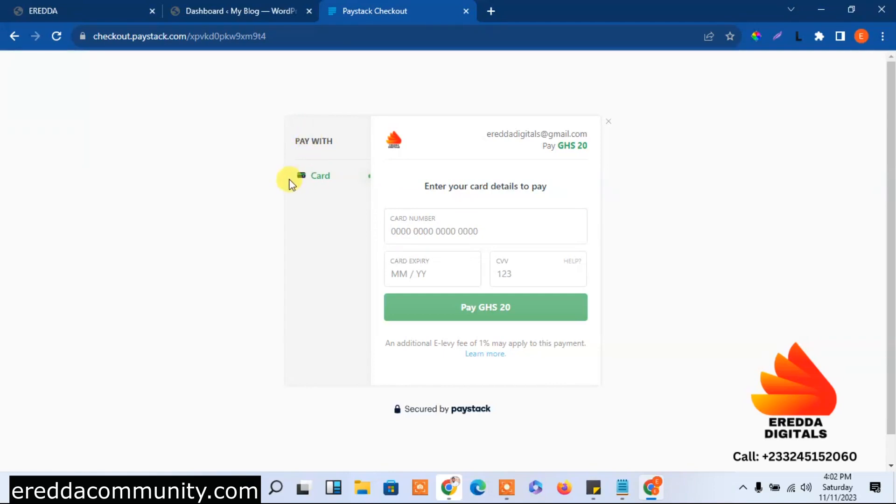
drag(359, 277, 667, 226)
click(668, 227)
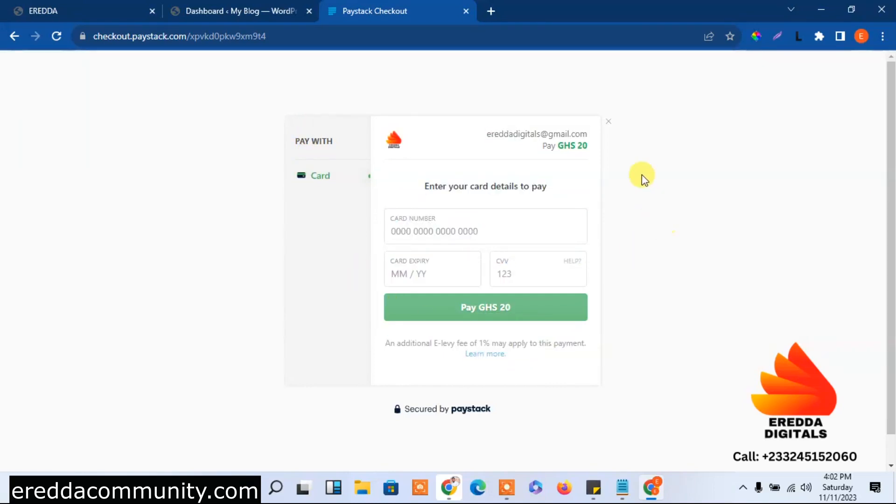
click(53, 35)
click(608, 124)
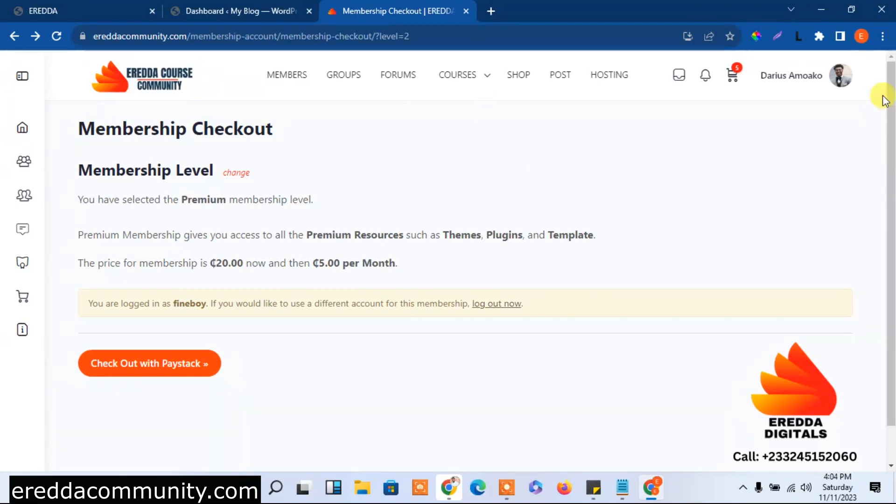
Go from the account profile to the shop and proceed to checkout with the cart items
mouse_move(838, 76)
mouse_move(717, 174)
mouse_move(740, 154)
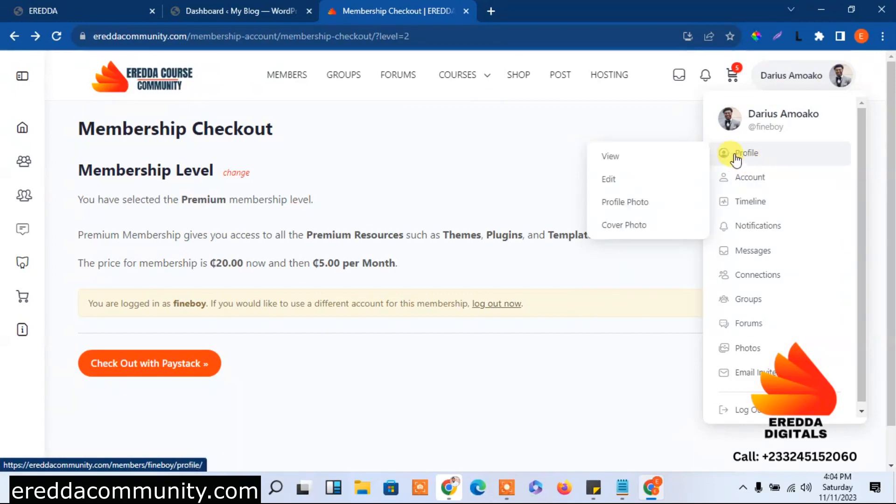
click(634, 168)
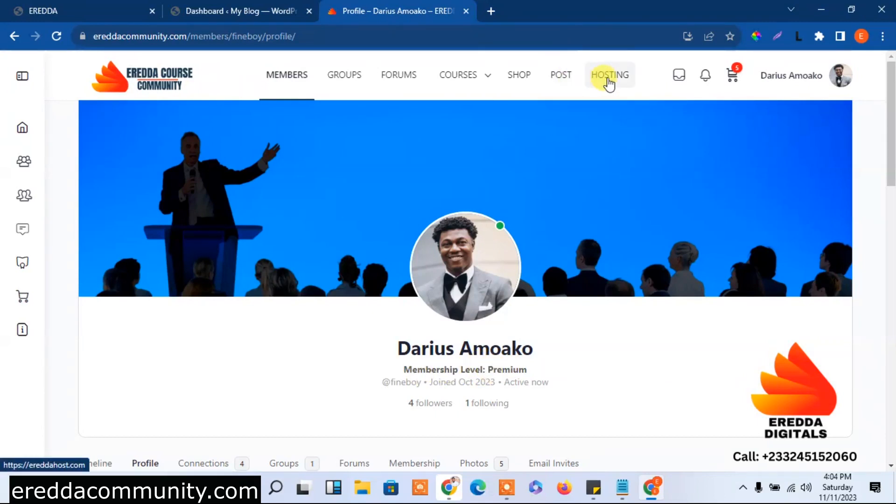
click(517, 85)
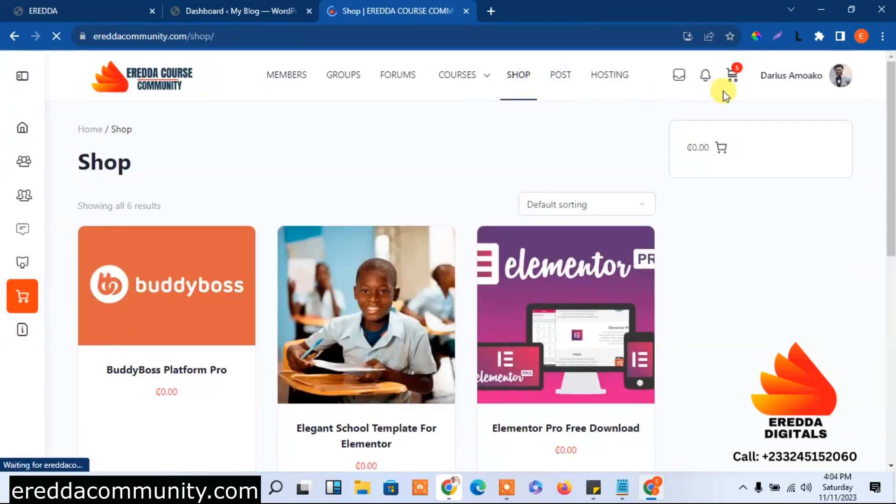
mouse_move(731, 81)
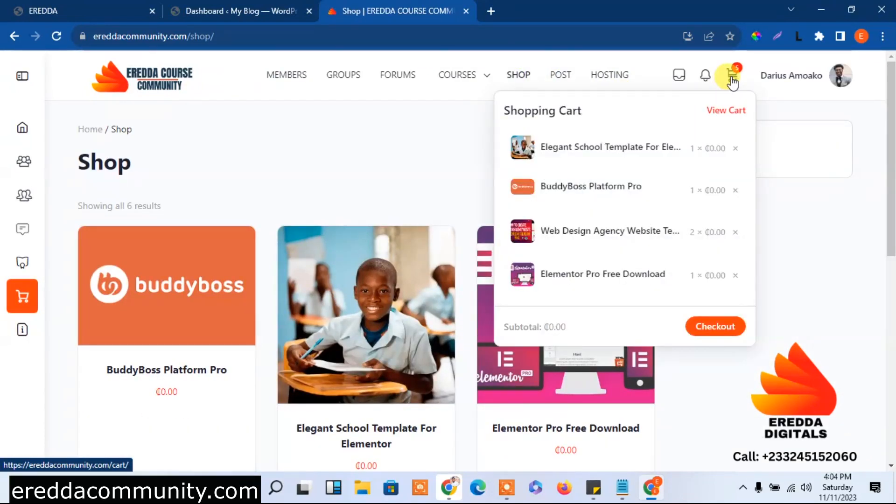
click(716, 328)
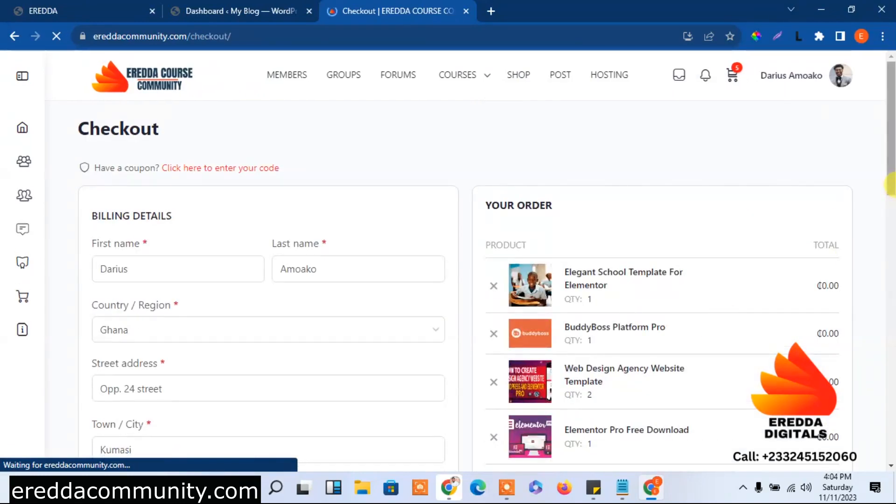
Remove Elegant School Template For Elementor from the order and place the ₵0.00 order
scroll(891, 184, down, 3)
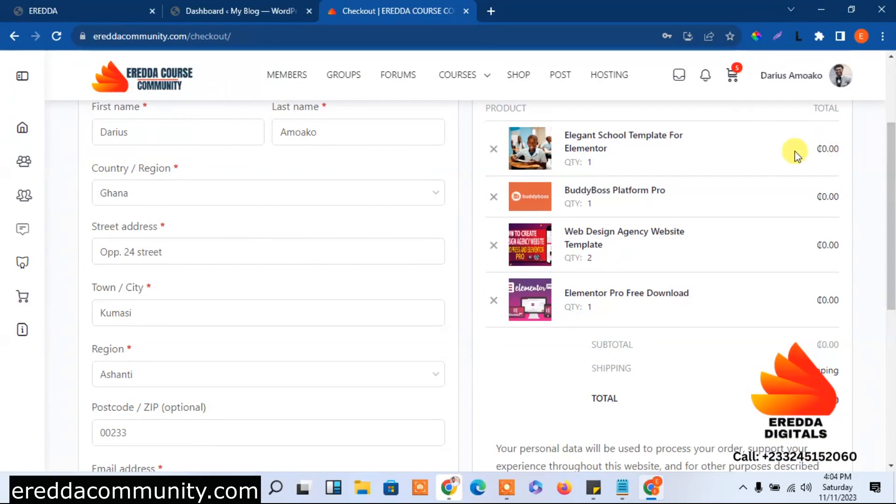
click(493, 149)
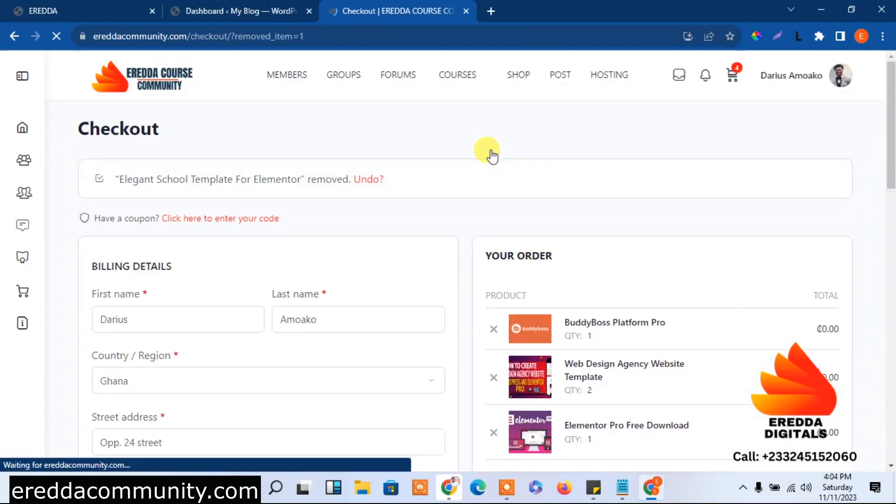
drag(891, 143, 891, 171)
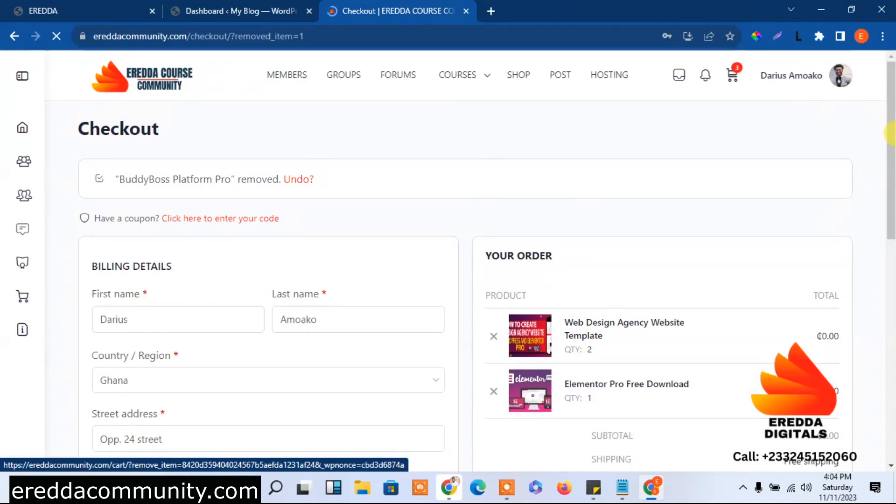
drag(892, 133, 892, 201)
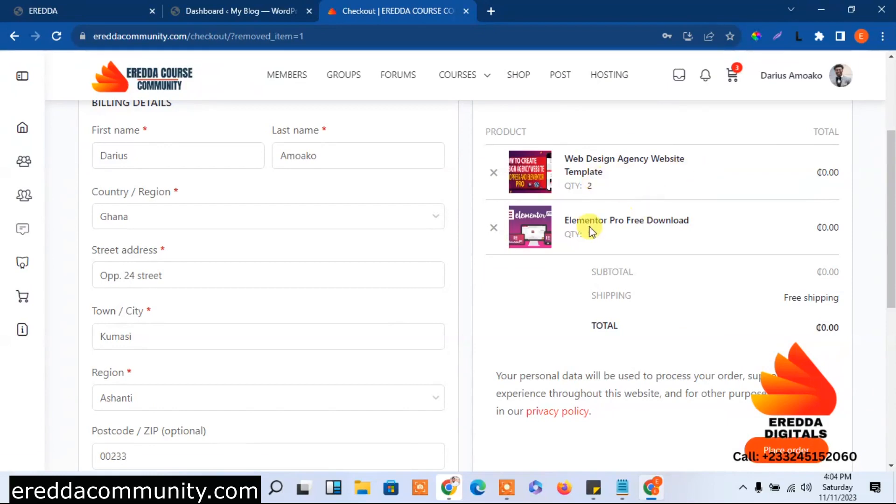
drag(890, 189, 891, 261)
scroll(889, 263, down, 2)
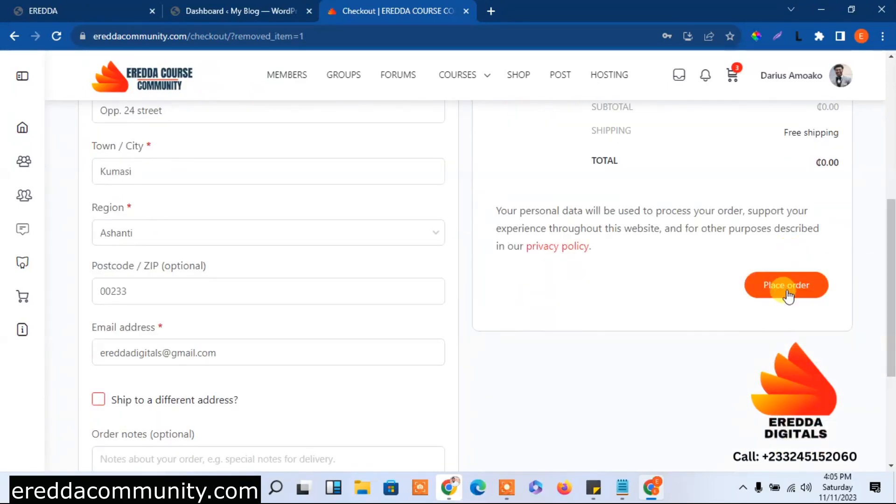
click(775, 286)
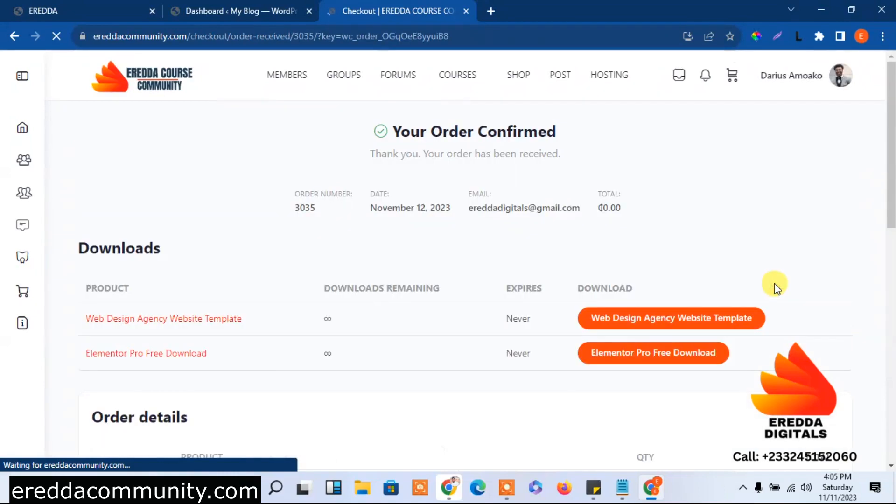
Download Web Design Agency Website.rar (2.8 MB) from MEGA, then return to the order confirmation
mouse_move(891, 140)
mouse_down()
mouse_move(890, 270)
mouse_move(891, 114)
mouse_move(891, 124)
mouse_up()
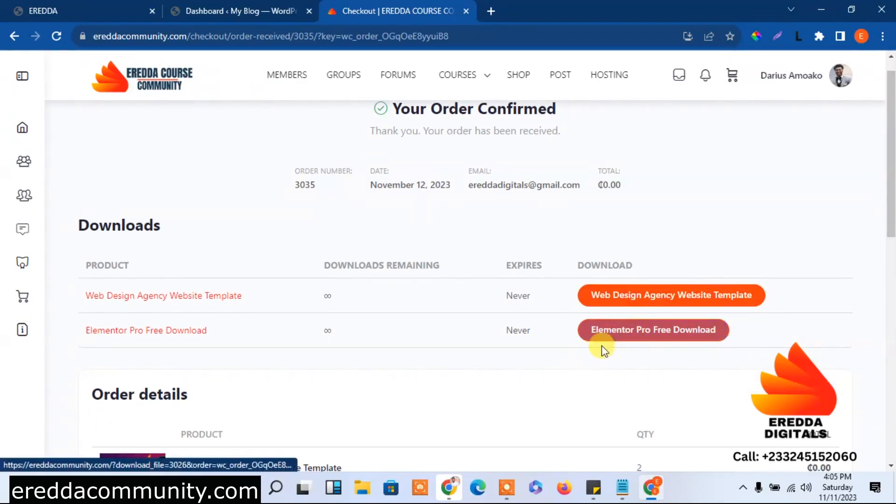
click(644, 303)
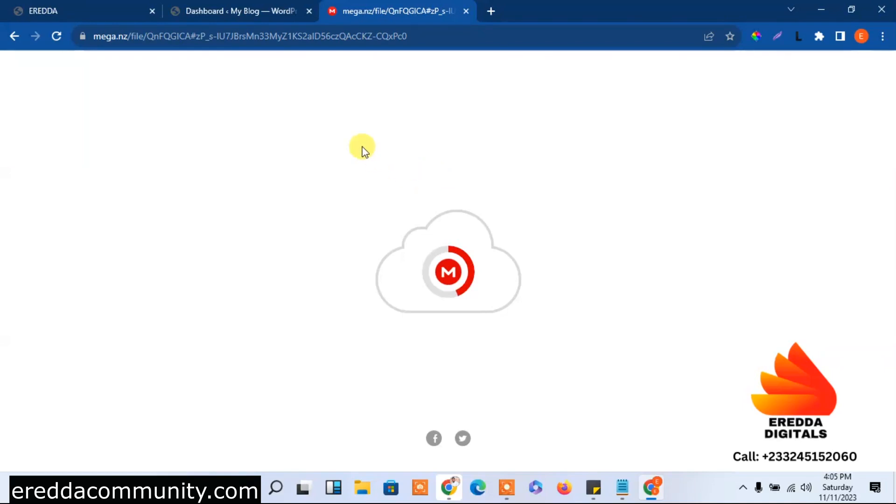
click(255, 6)
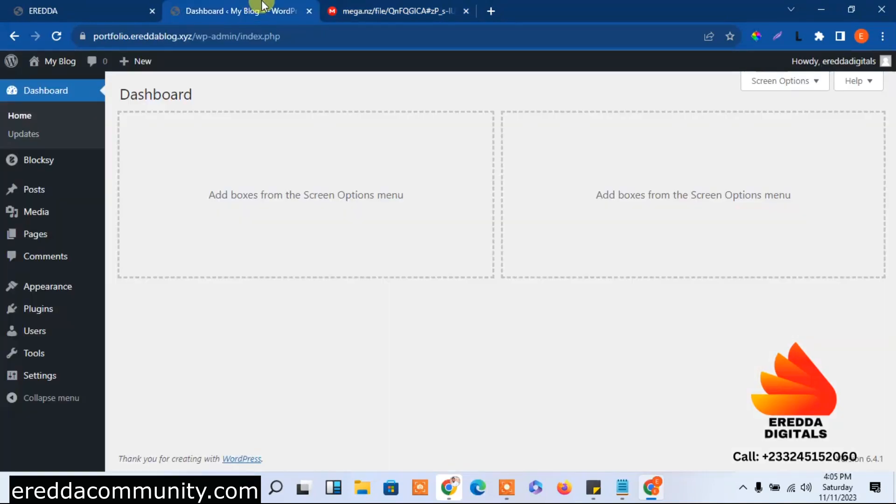
click(89, 6)
click(236, 11)
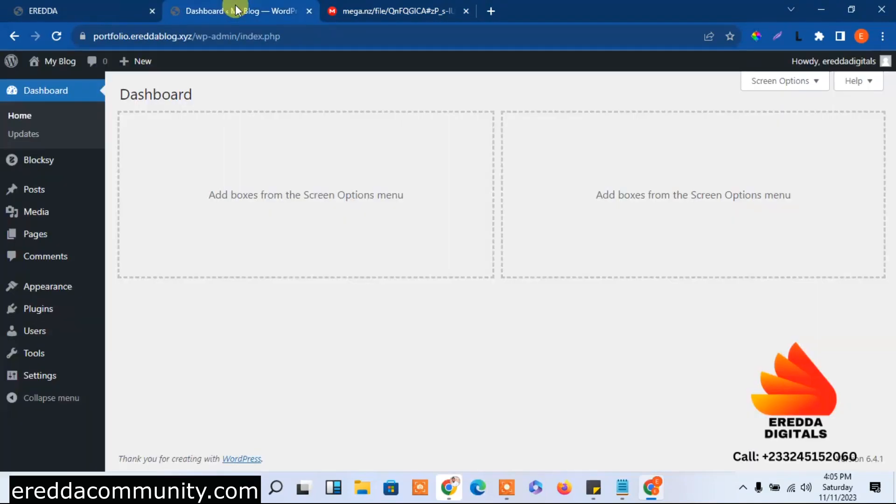
click(352, 7)
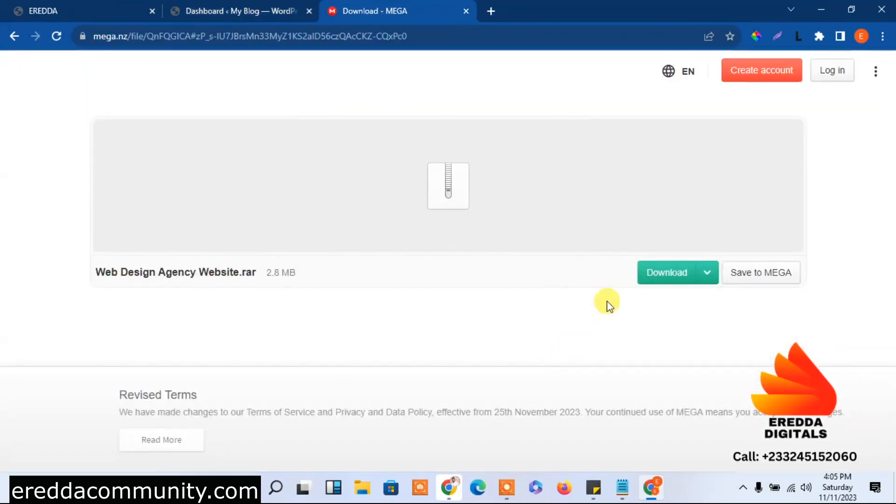
click(661, 278)
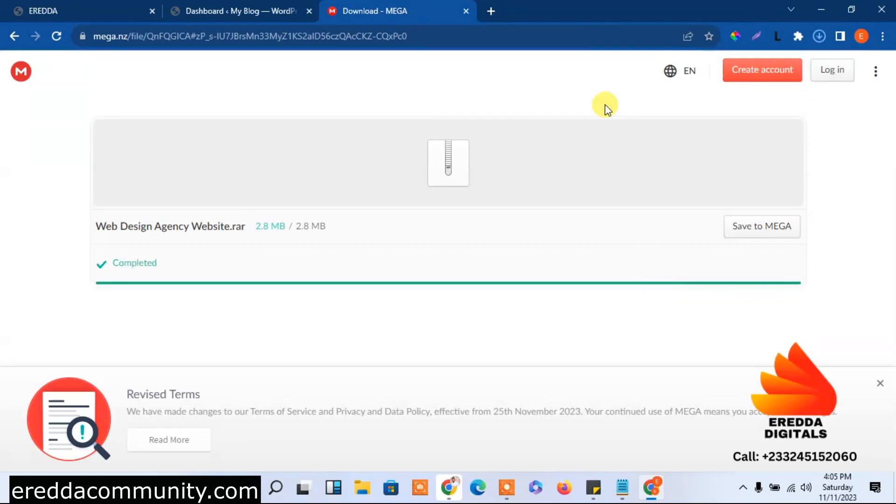
click(11, 38)
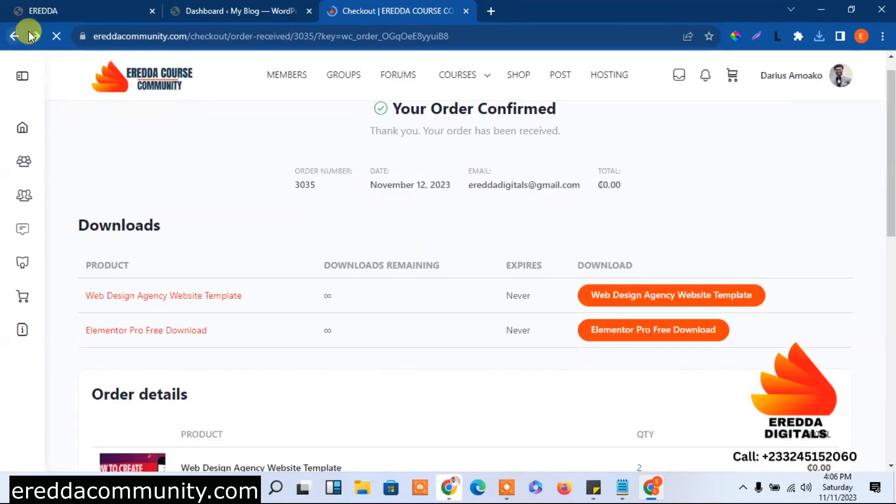
Download Elementor Pro Package (Unzip First).rar from MEGA and verify it in Chrome's Downloads list
click(654, 334)
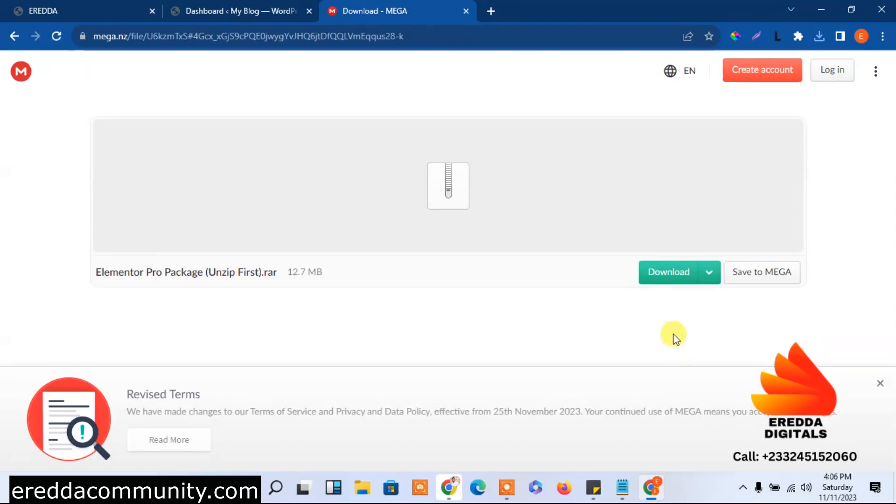
click(668, 277)
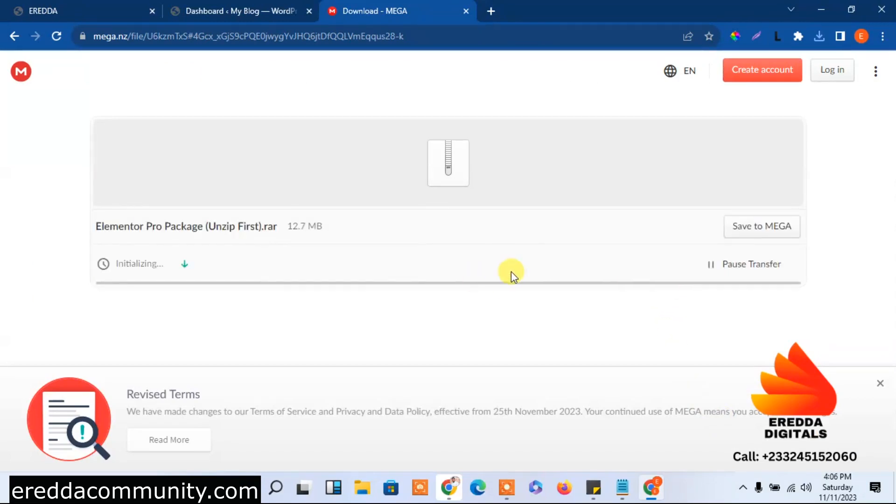
click(883, 36)
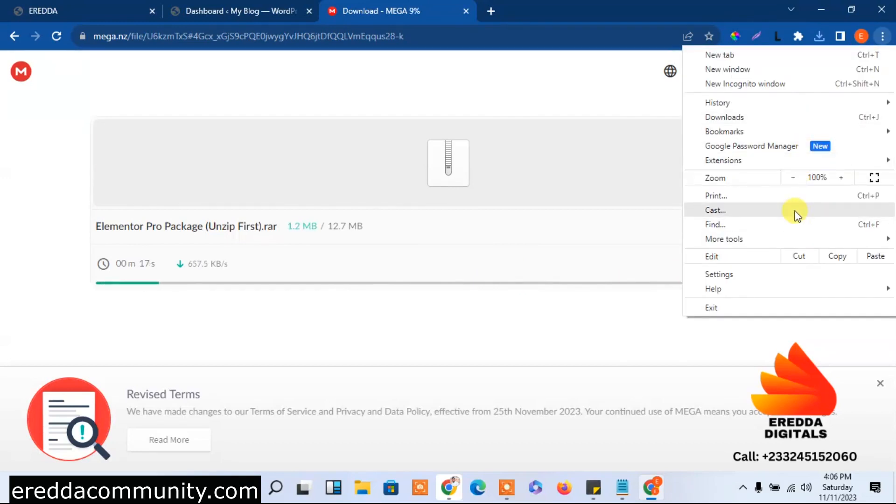
click(768, 121)
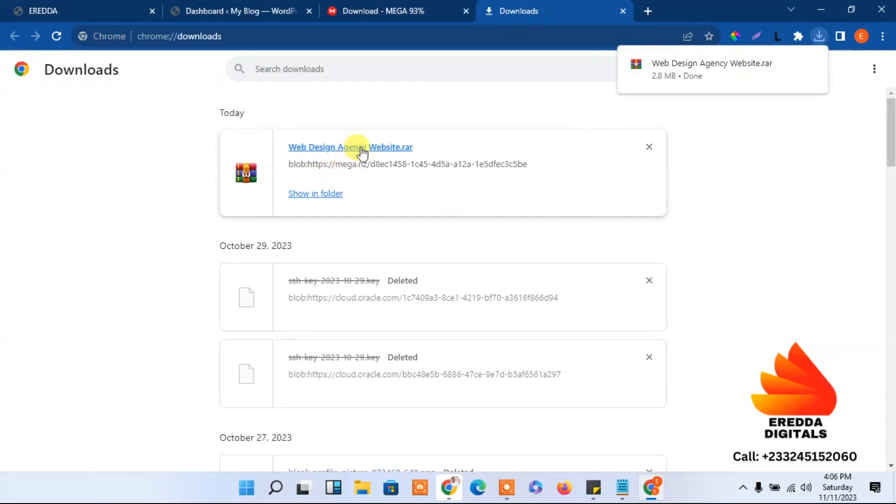
drag(892, 146, 894, 162)
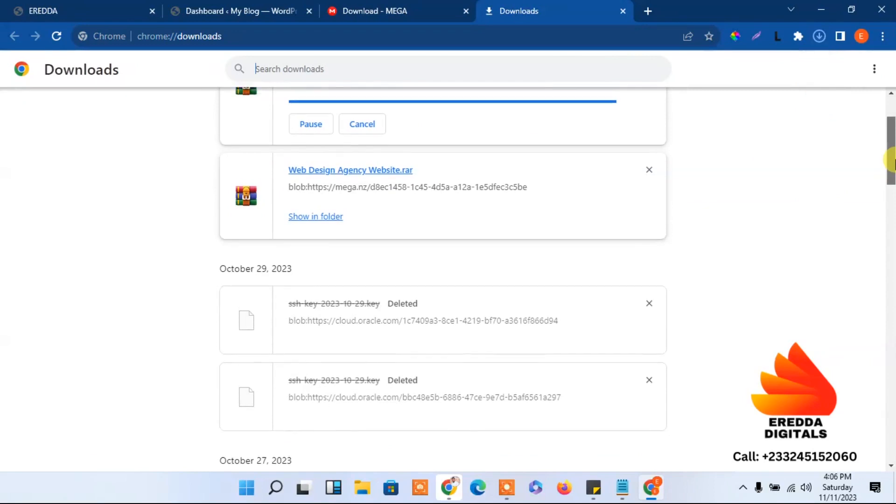
scroll(487, 215, up, 3)
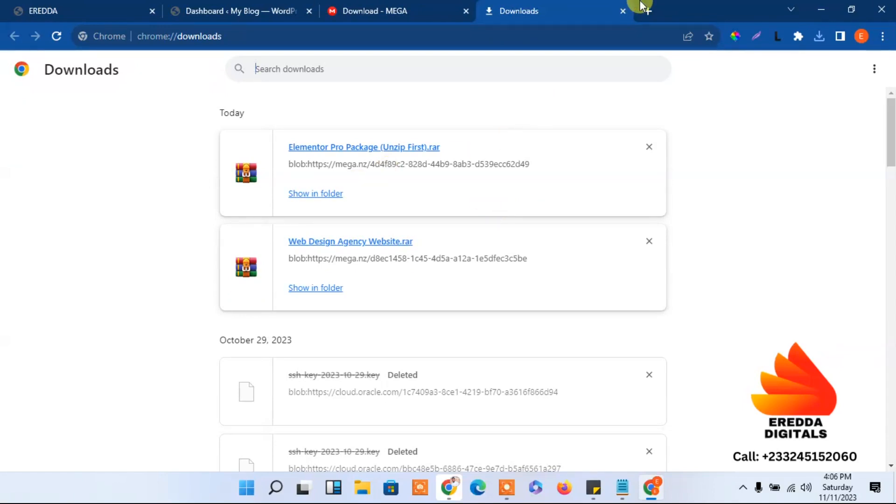
click(622, 11)
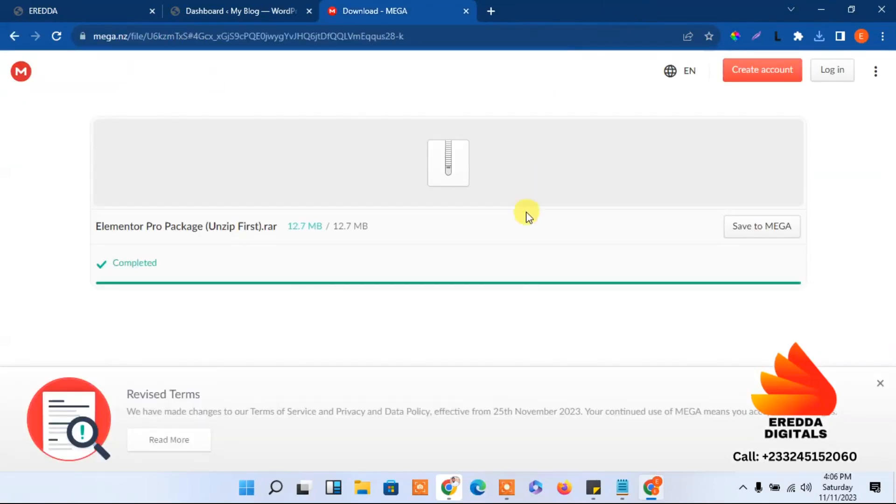
Return to the order page, go to the community news feed, and open File Explorer
click(18, 36)
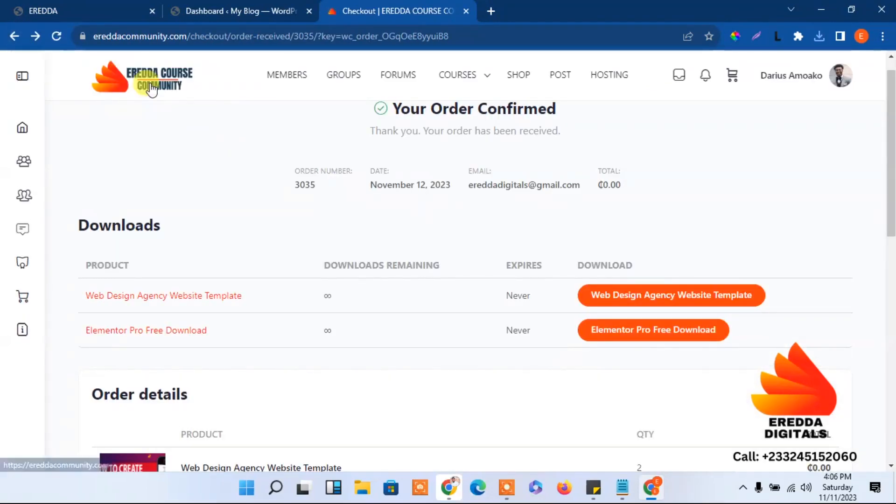
click(151, 88)
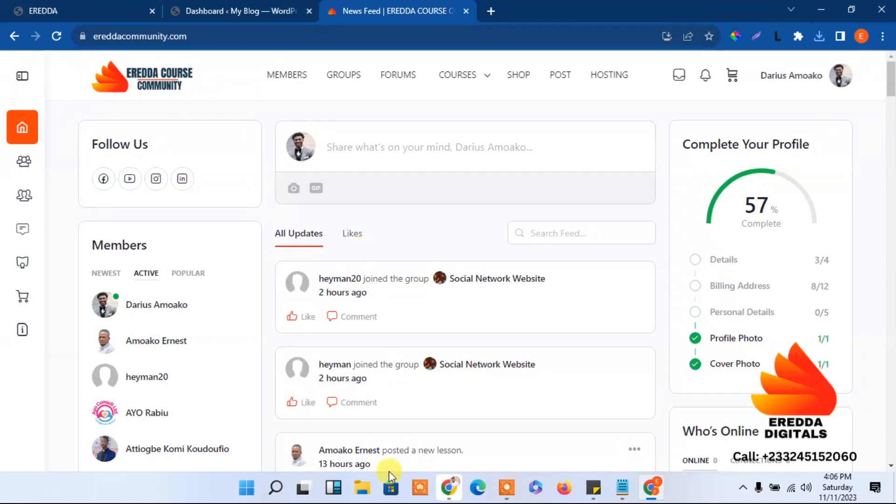
click(367, 493)
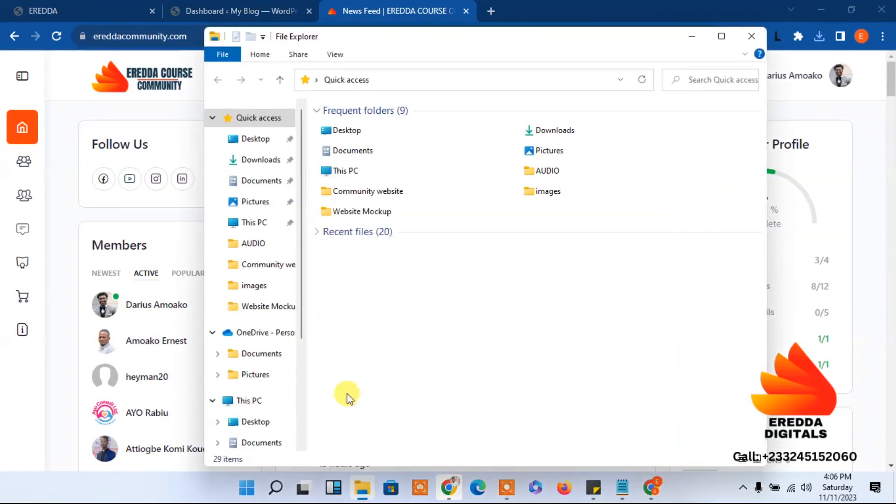
In Downloads, create New folder (8) and move both downloaded archives into it
click(276, 161)
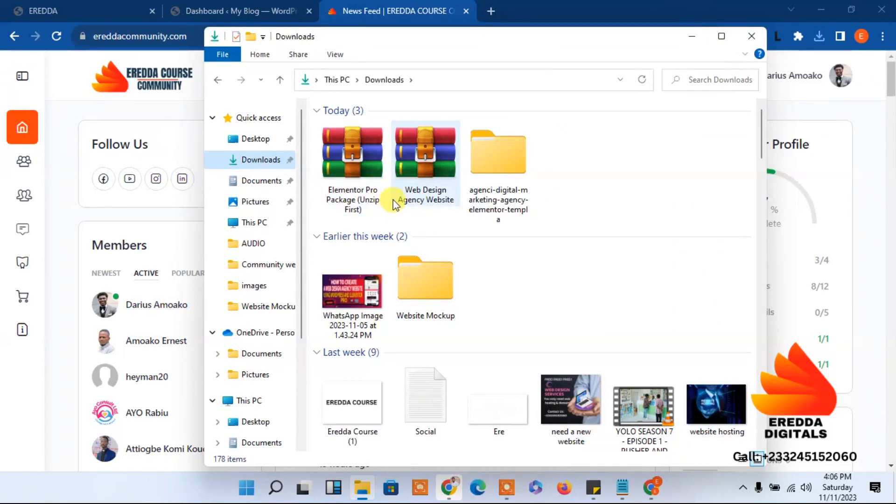
right_click(582, 159)
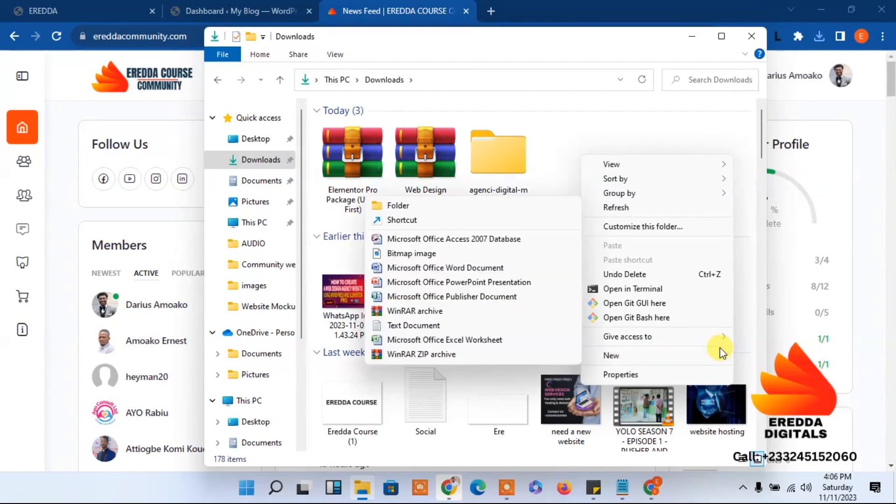
mouse_move(624, 356)
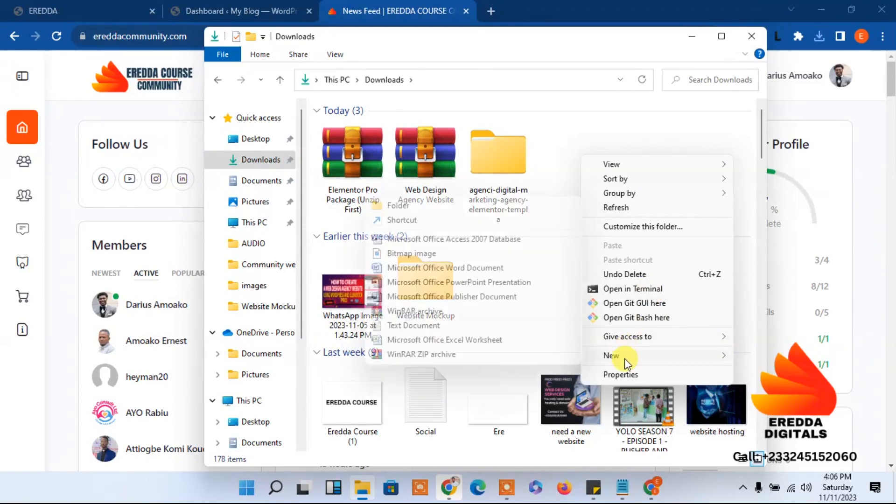
click(394, 206)
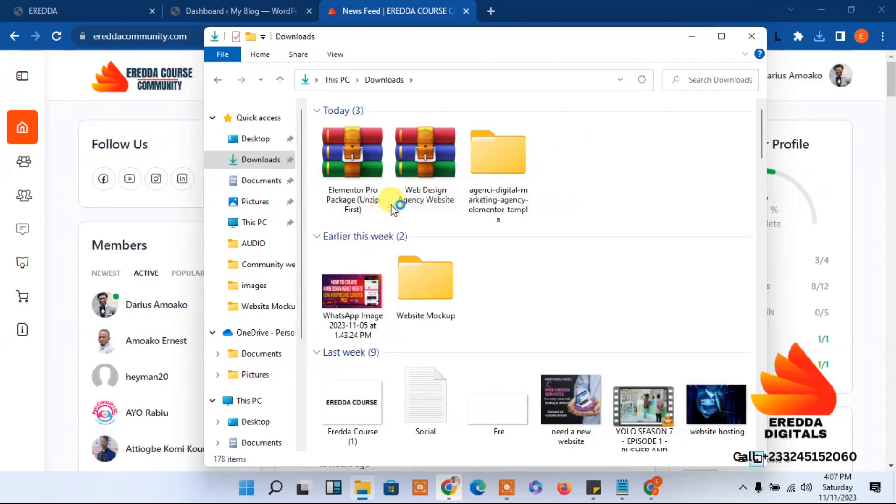
click(570, 259)
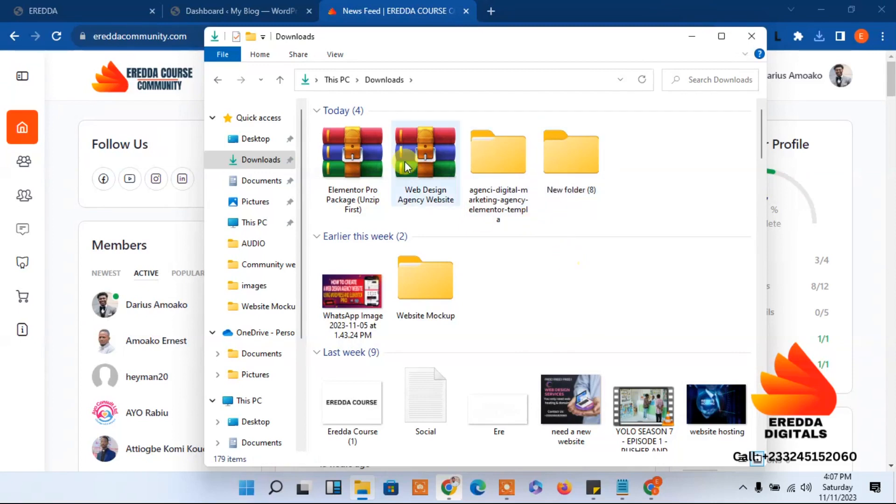
click(361, 164)
ctrl+click(417, 167)
drag(417, 166, 573, 161)
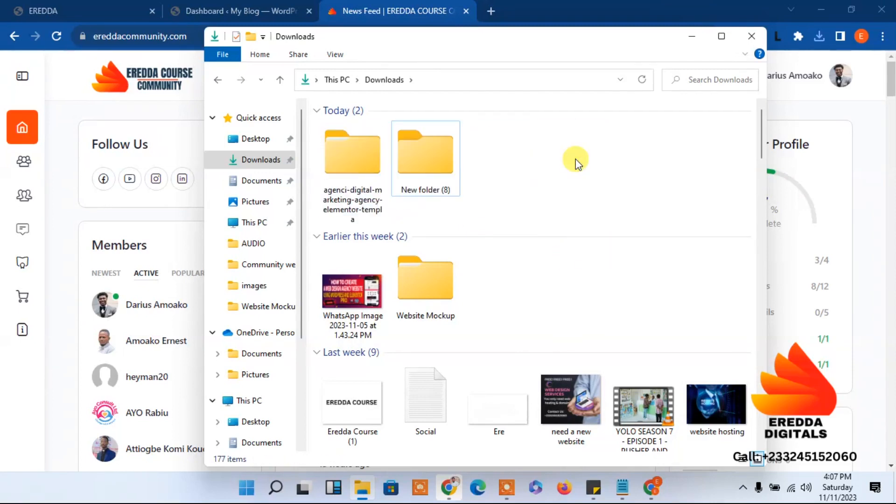
click(422, 161)
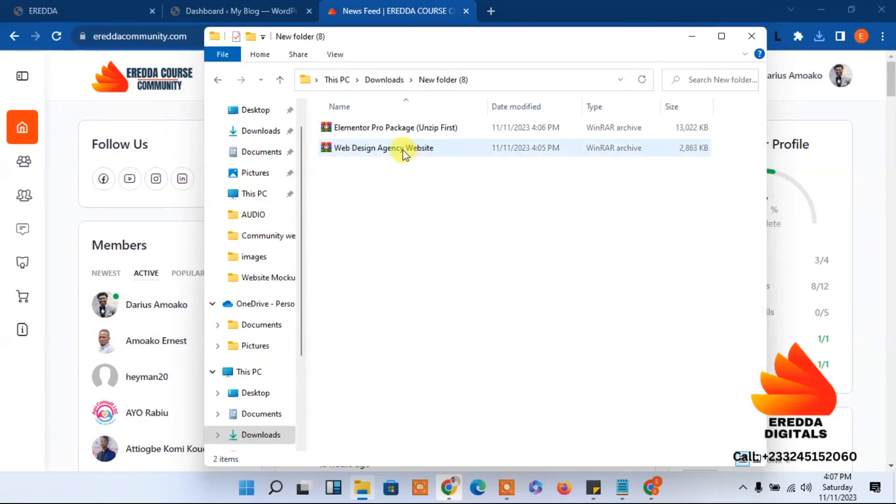
Extract the Web Design Agency archive in place and look inside its templates folder
right_click(402, 153)
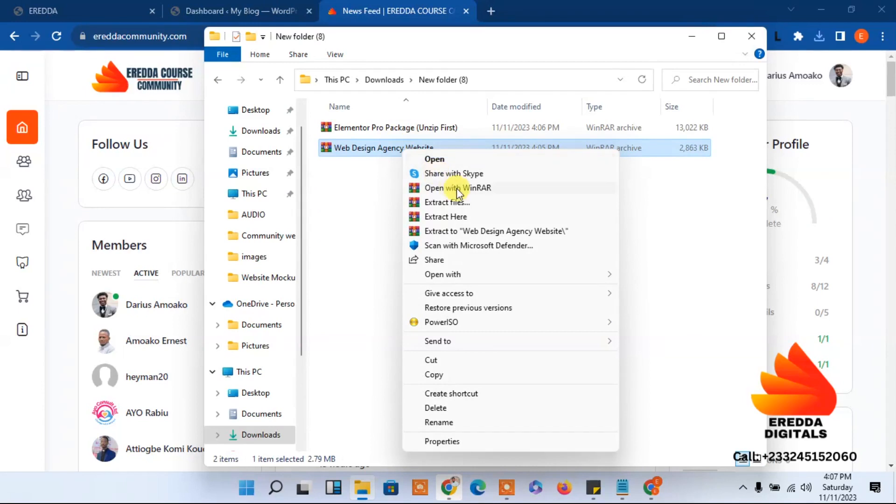
click(435, 217)
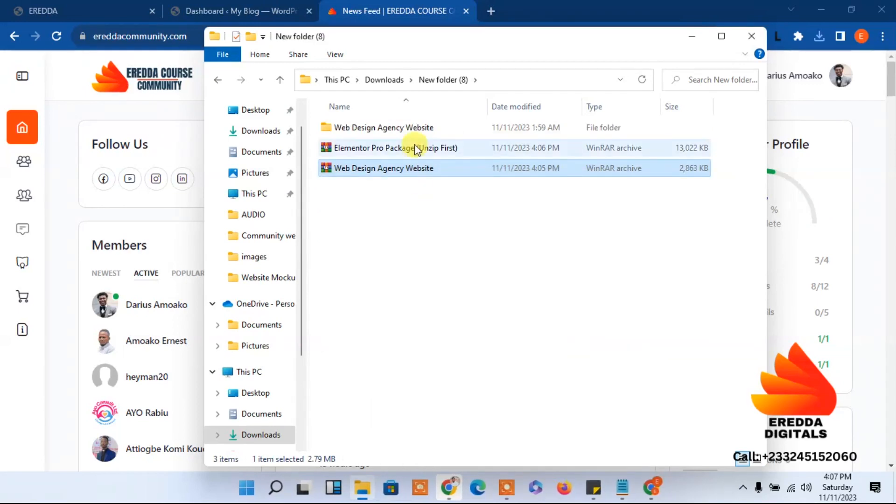
double_click(390, 132)
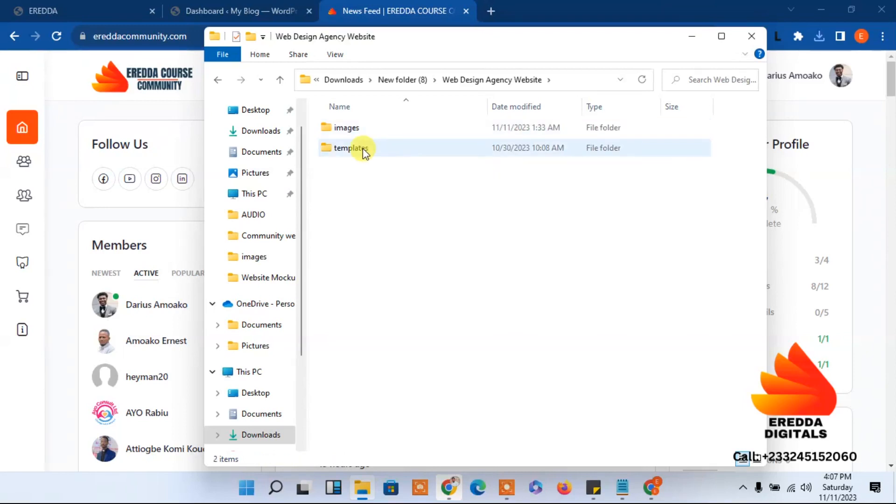
double_click(351, 148)
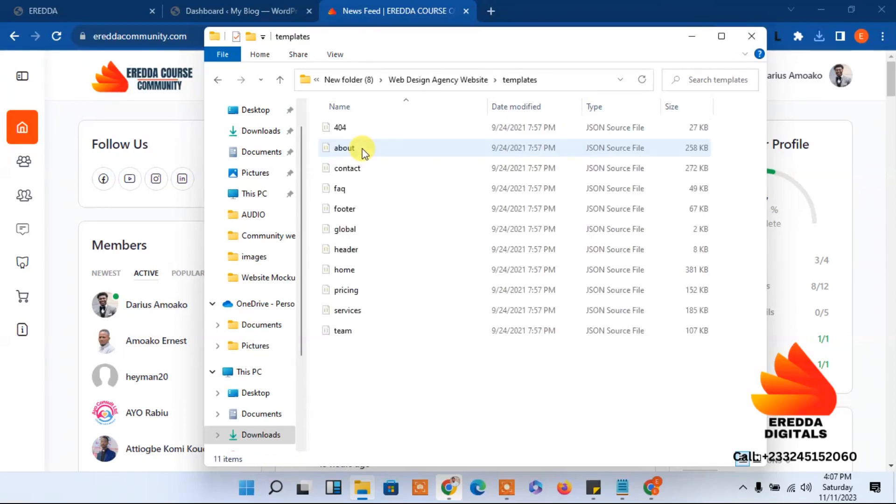
click(218, 83)
click(218, 83)
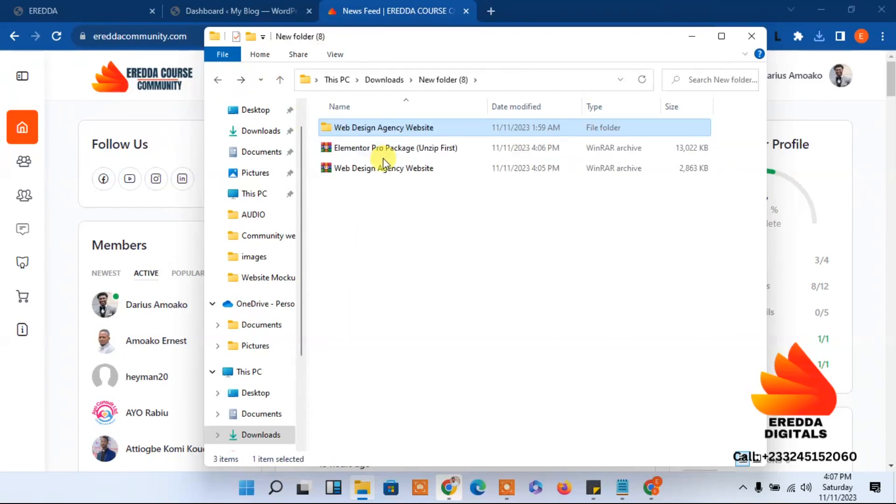
Extract Elementor Pro Package here, check the elementor and elementor-pro zips, and minimize Explorer
right_click(405, 149)
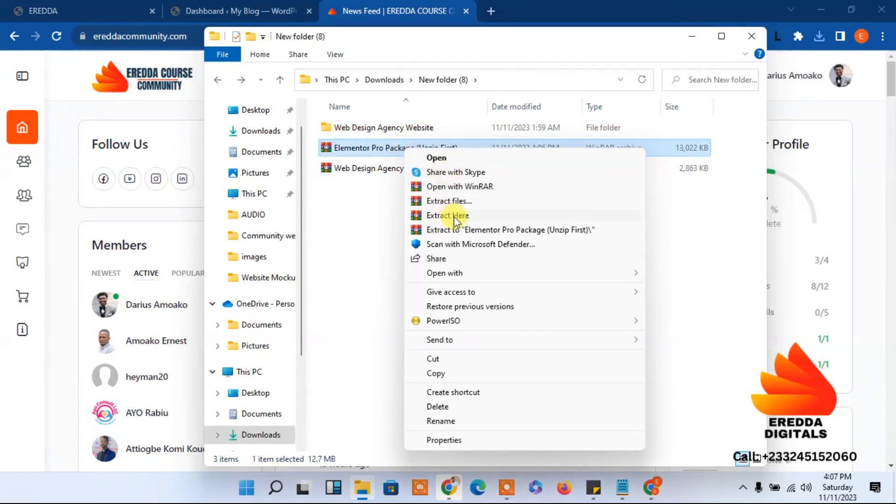
click(435, 218)
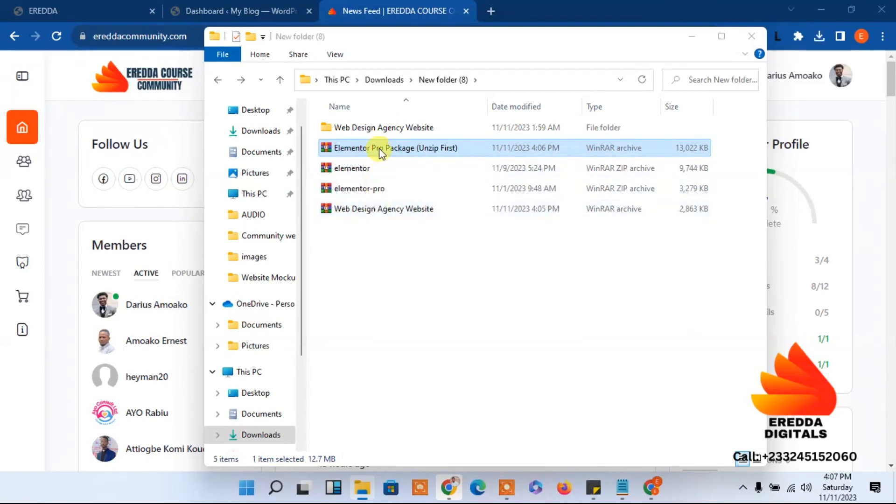
click(349, 172)
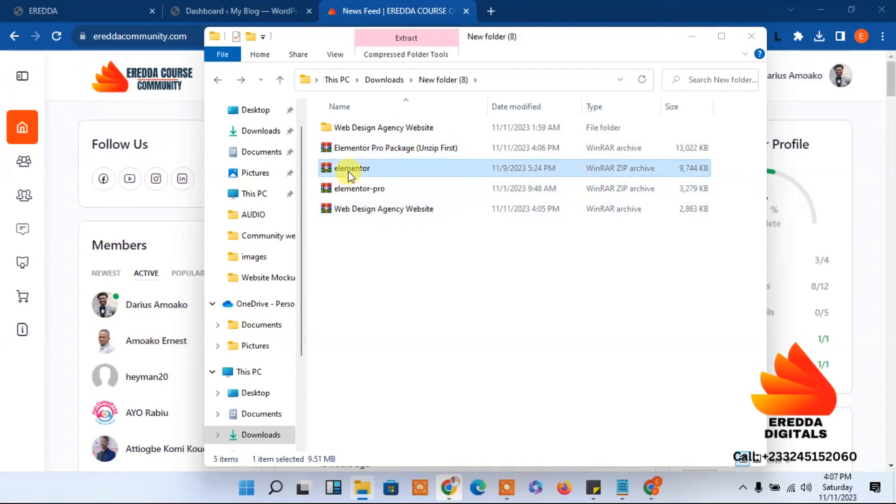
click(355, 190)
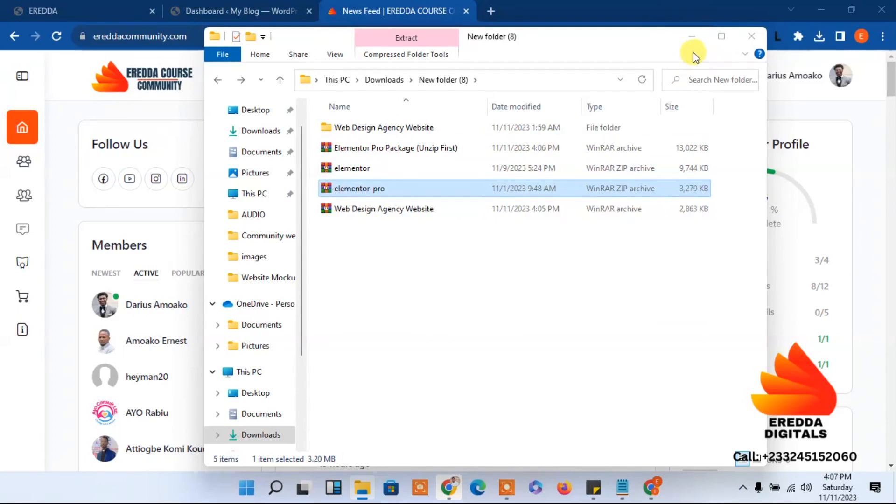
click(691, 37)
mouse_move(456, 90)
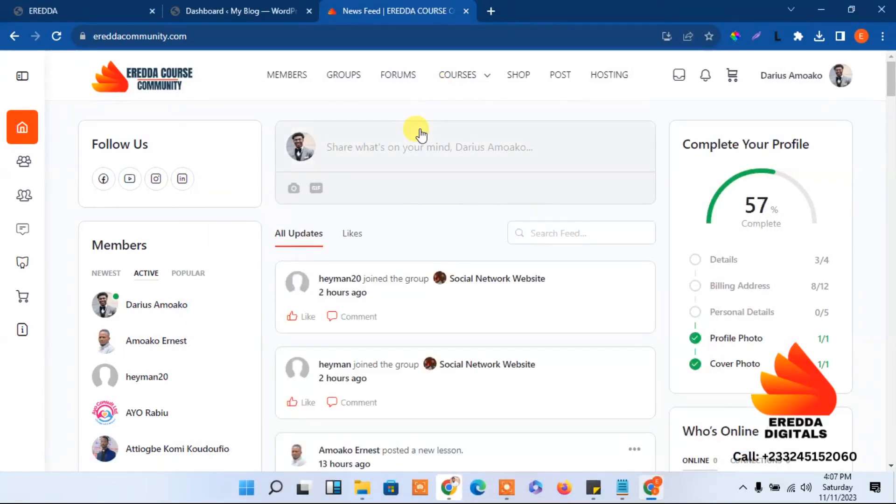
Publish a public post 'Recording now' with the WhatsApp web design agency image attached
click(384, 159)
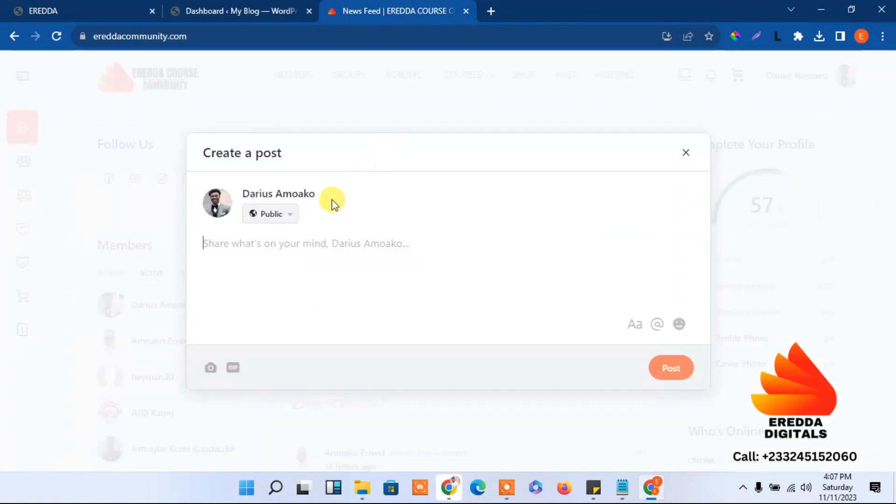
click(211, 368)
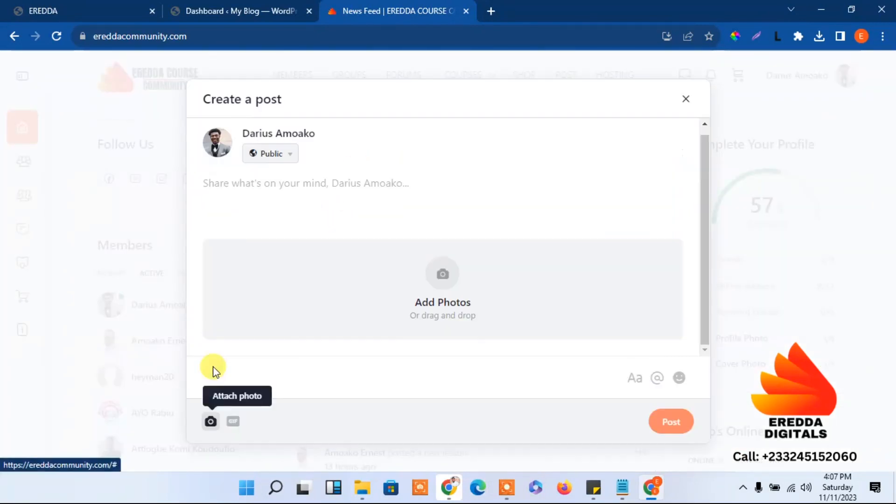
click(444, 289)
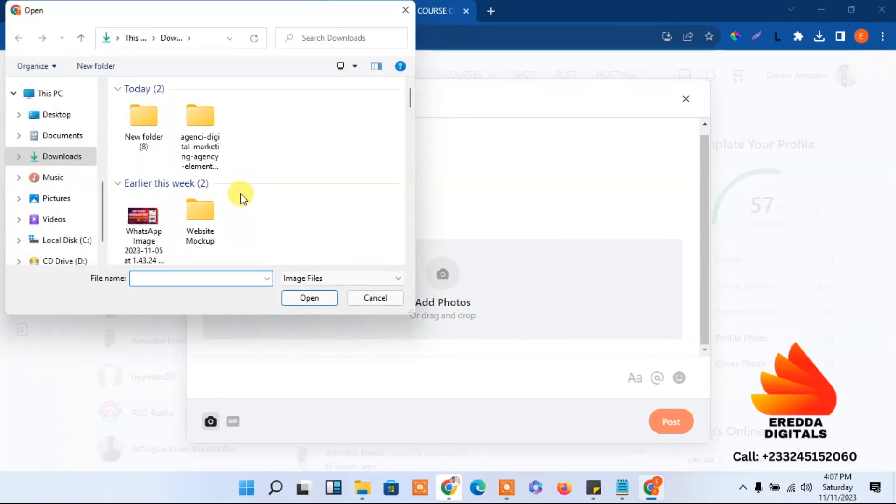
click(144, 224)
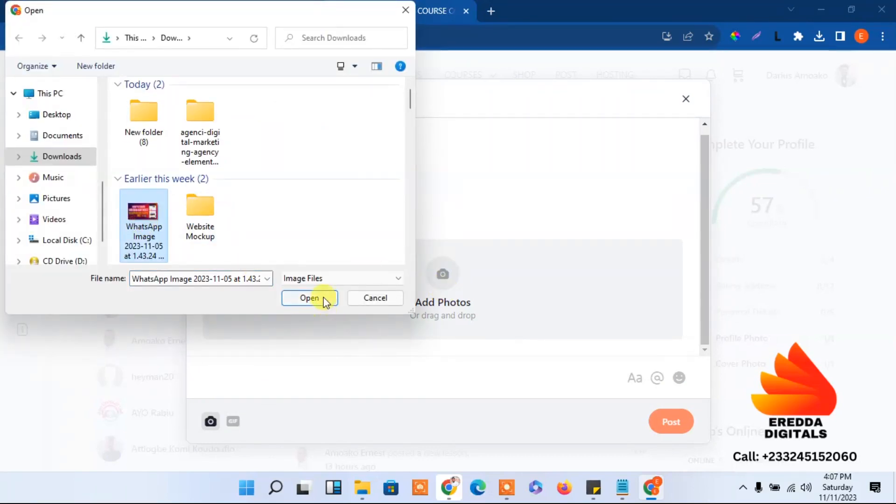
click(325, 302)
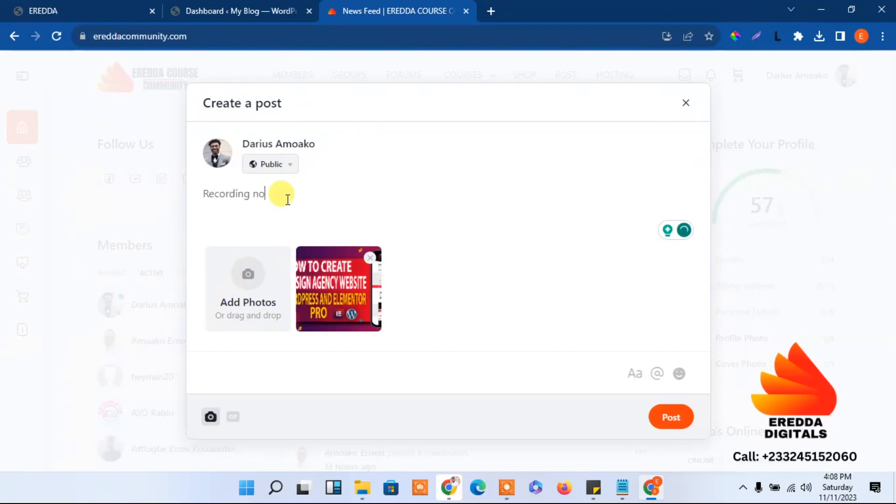
click(672, 417)
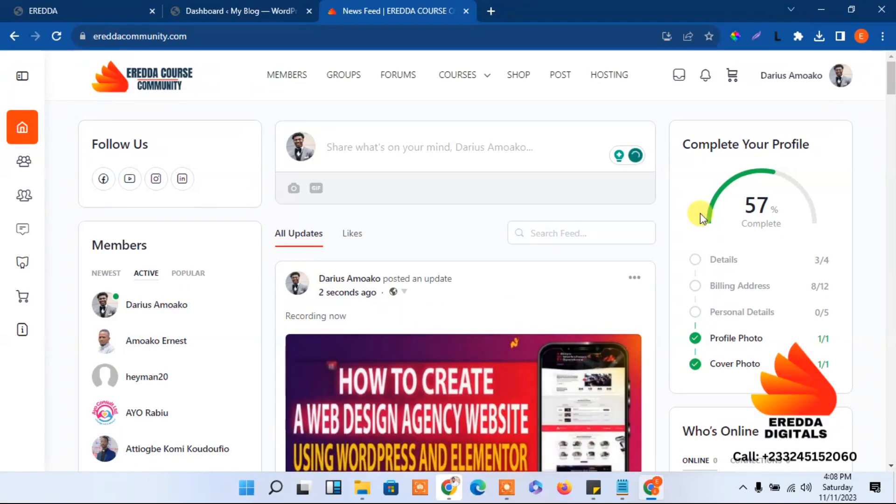
drag(892, 91, 887, 42)
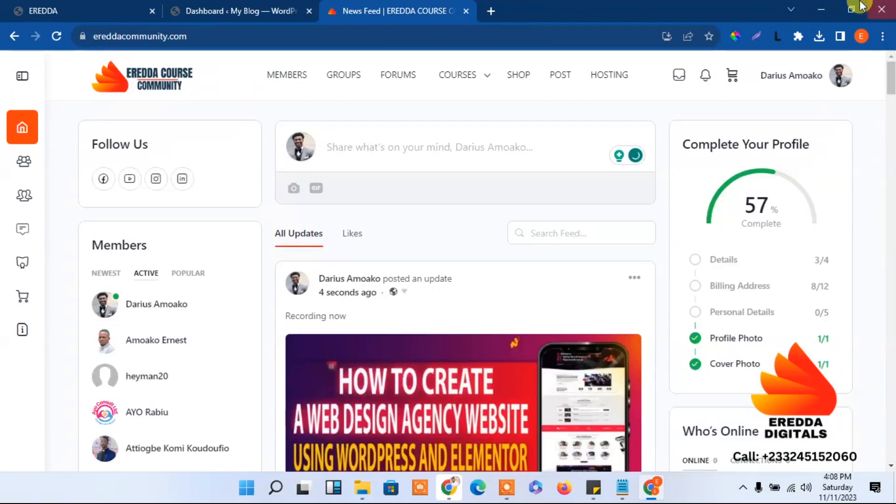
Close the community tab and install Elementor by uploading New folder (8)\elementor.zip
click(466, 10)
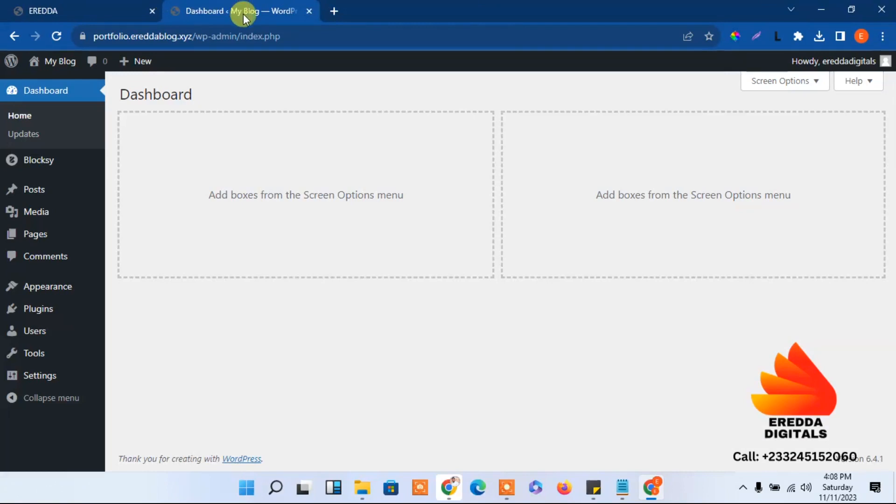
mouse_move(35, 311)
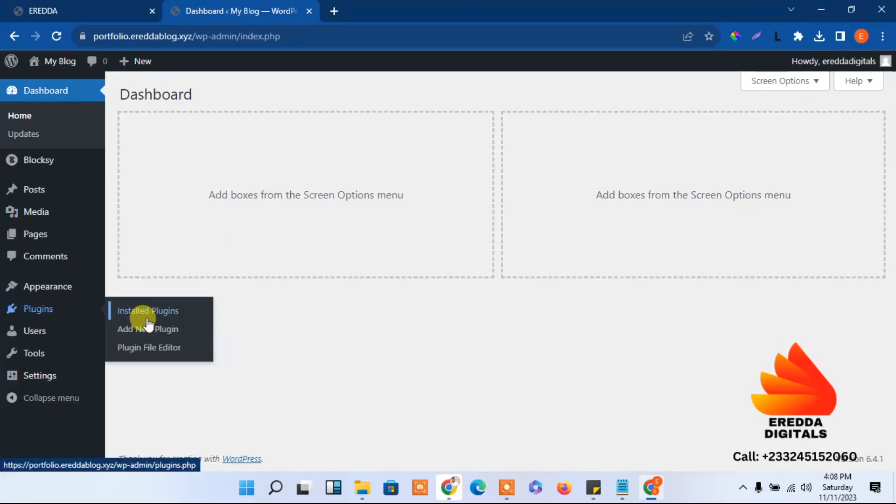
click(140, 334)
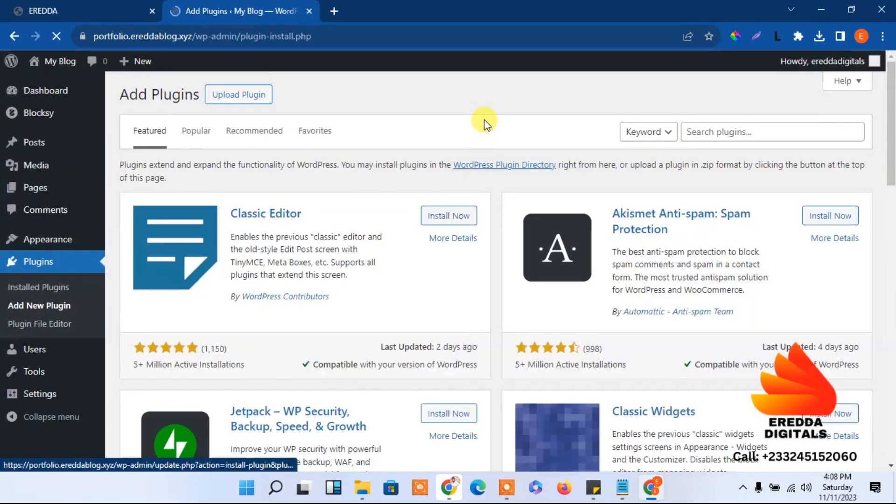
click(241, 94)
click(425, 207)
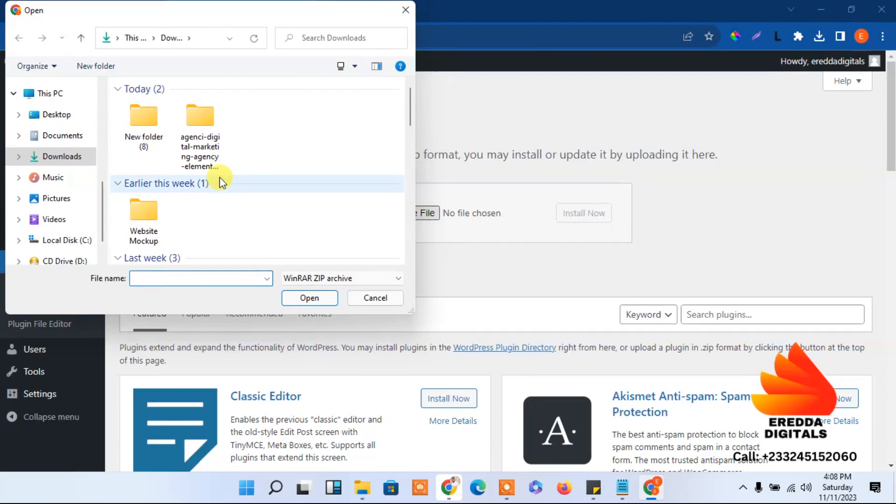
double_click(145, 142)
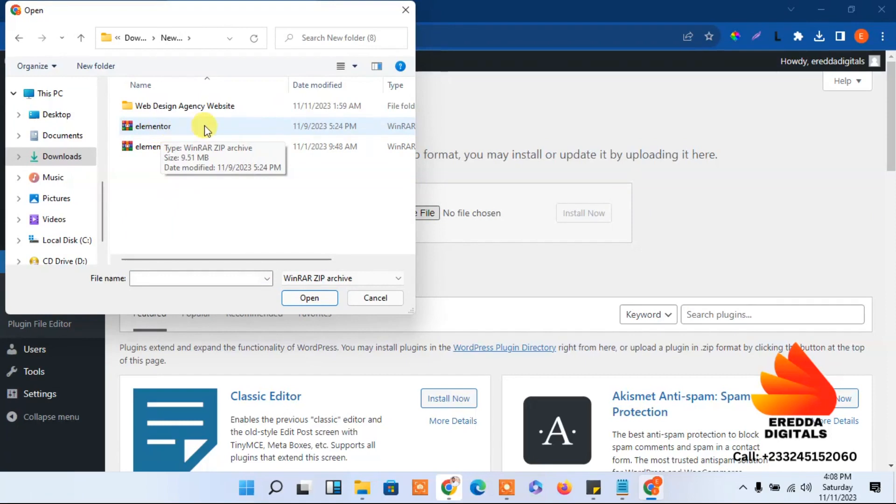
click(169, 128)
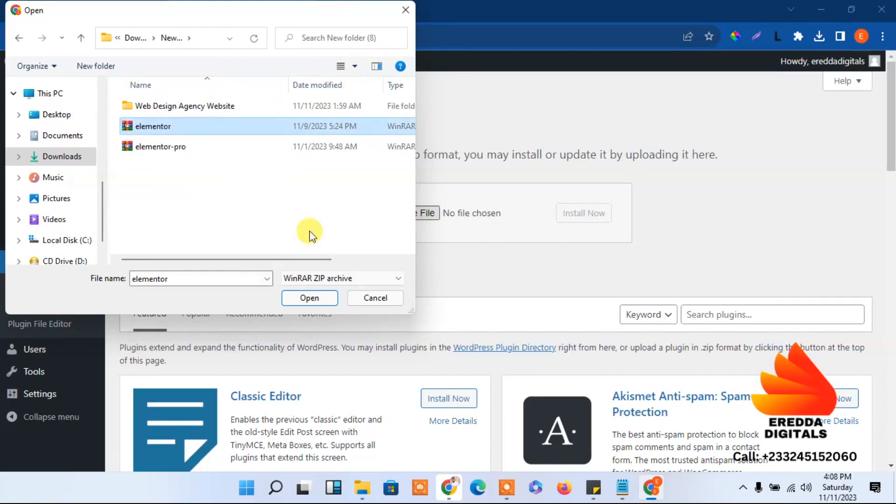
click(319, 297)
click(565, 221)
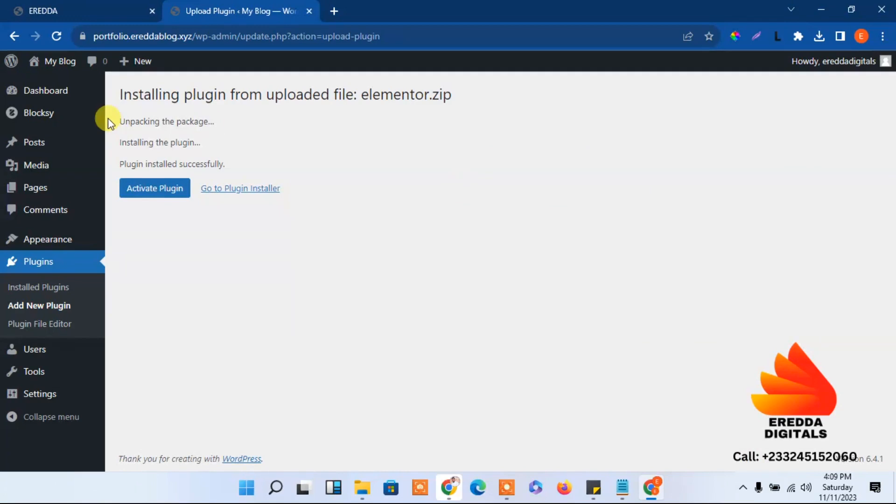
Activate Elementor and choose Connect your account on the Getting Started onboarding page
click(155, 189)
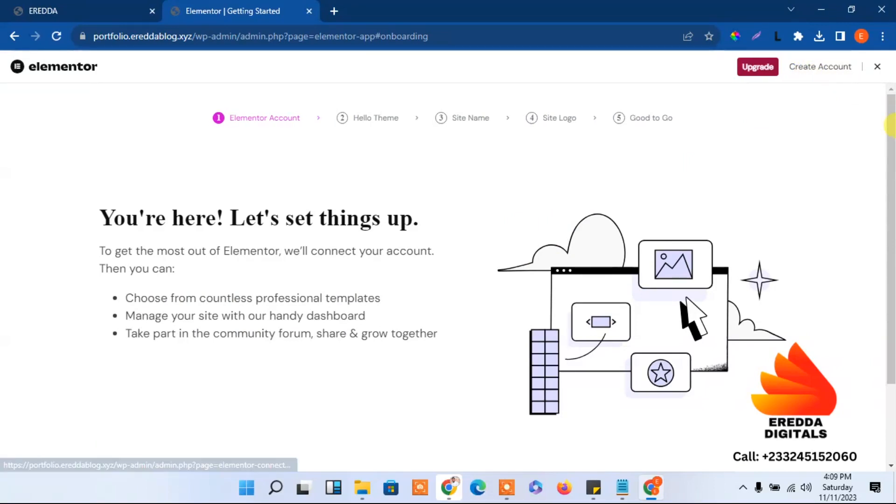
drag(889, 125, 889, 213)
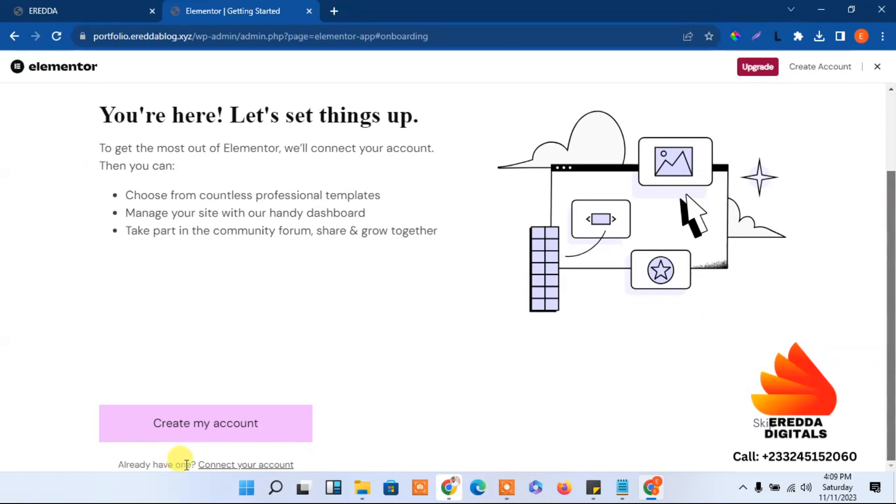
click(236, 465)
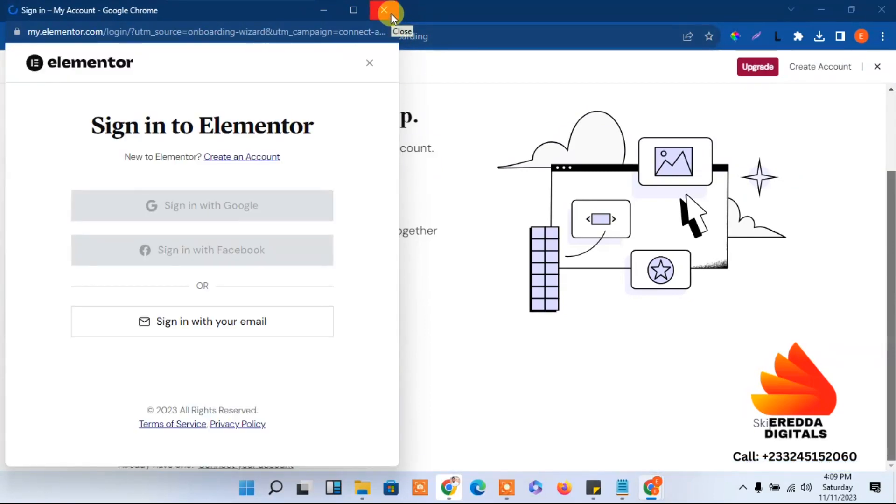
Close the sign-in popup and create an Elementor account via Continue with Google, choosing the Google account
click(391, 13)
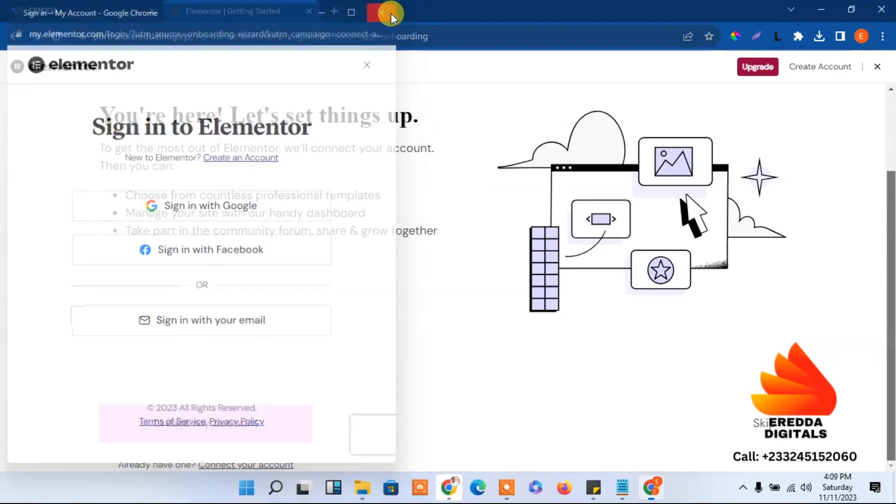
click(796, 74)
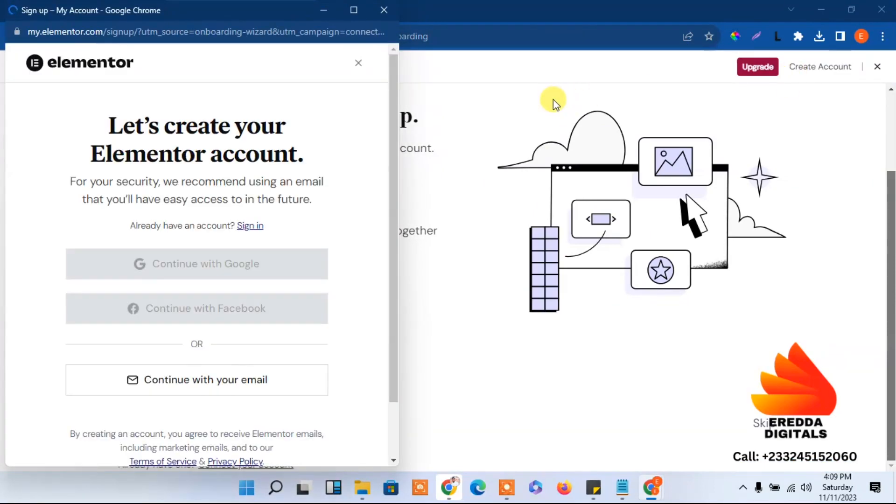
drag(393, 253, 392, 353)
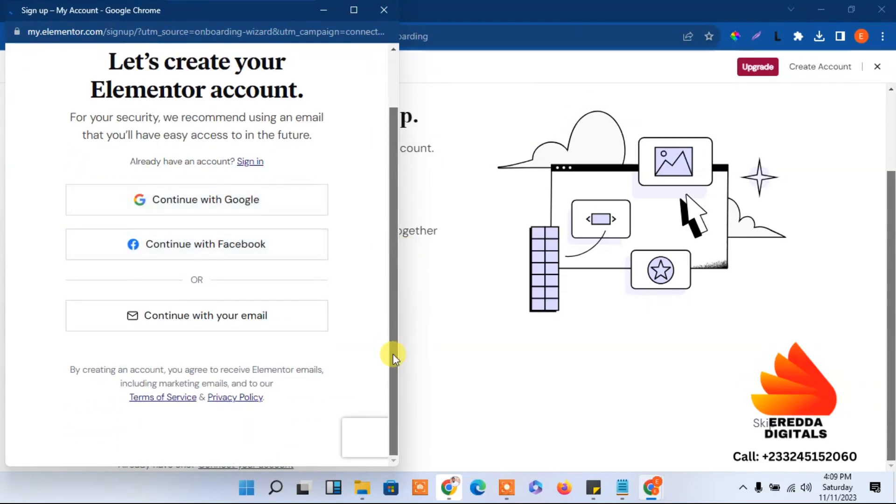
click(198, 202)
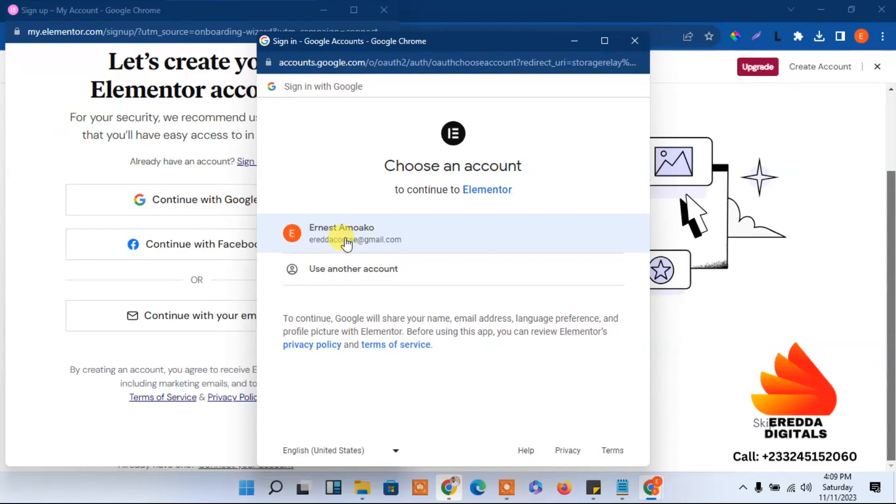
click(345, 239)
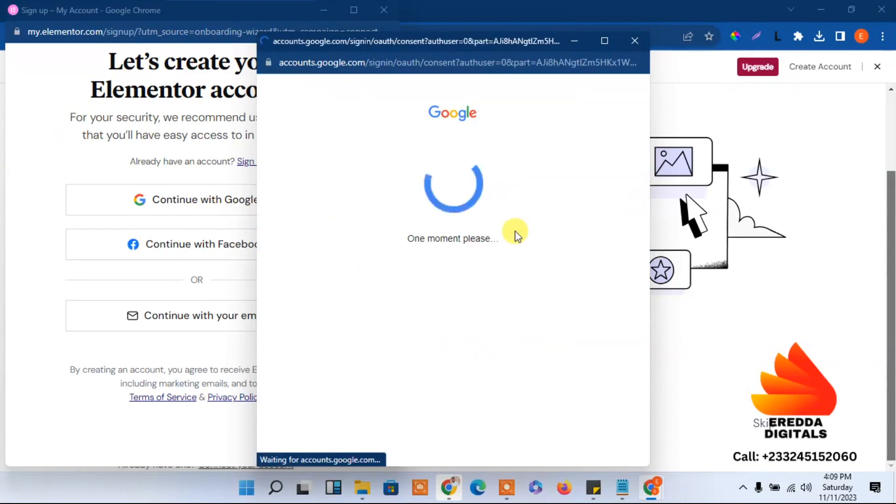
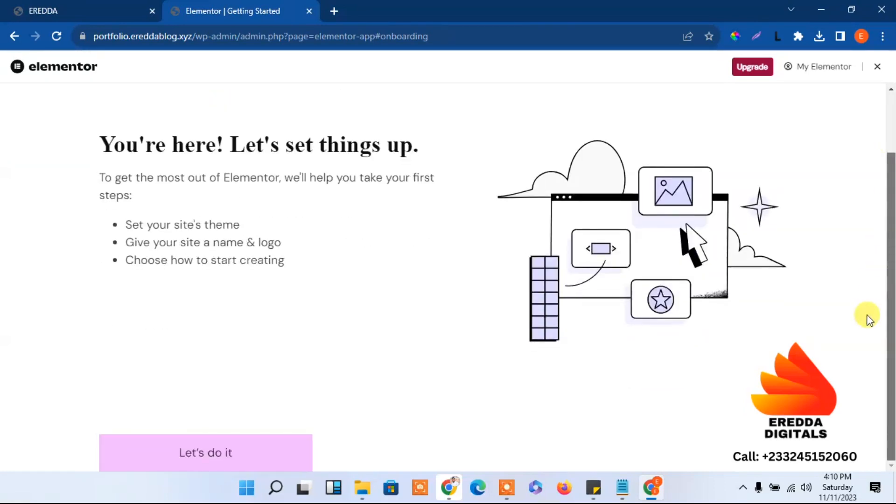
Exit the Elementor onboarding and open Plugins > Installed Plugins, showing Elementor and Blocksy Companion
click(877, 66)
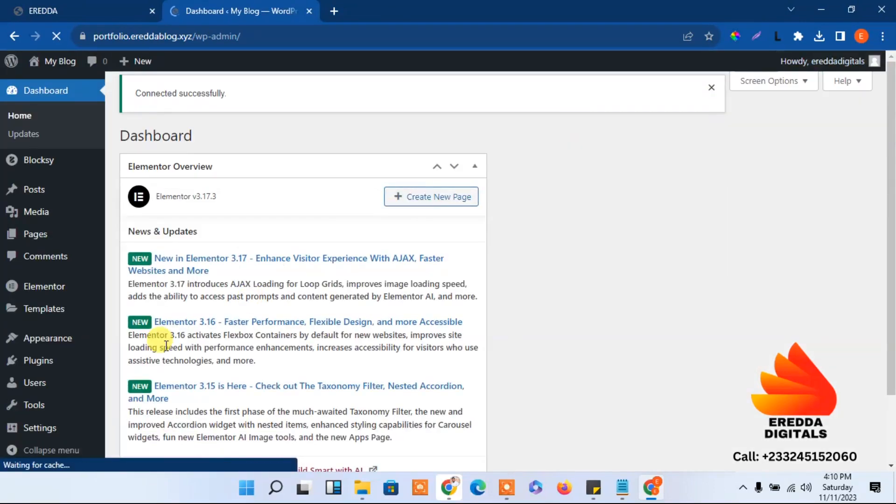
scroll(880, 224, down, 2)
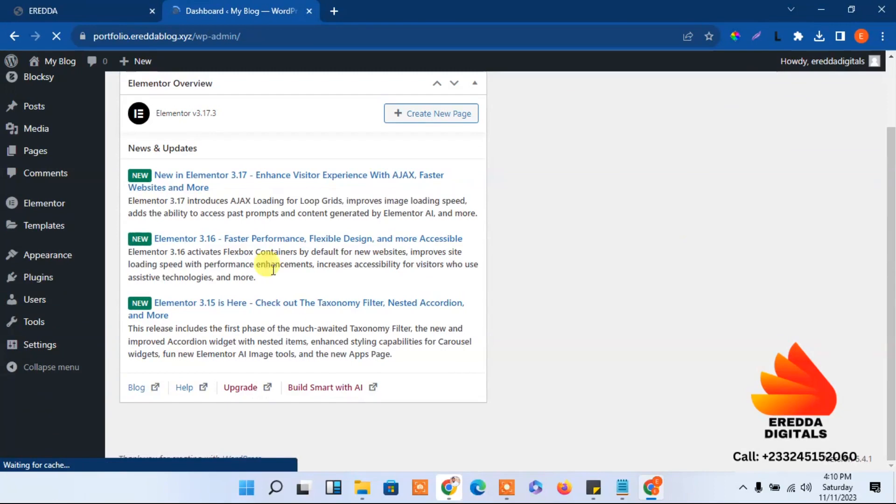
mouse_move(54, 285)
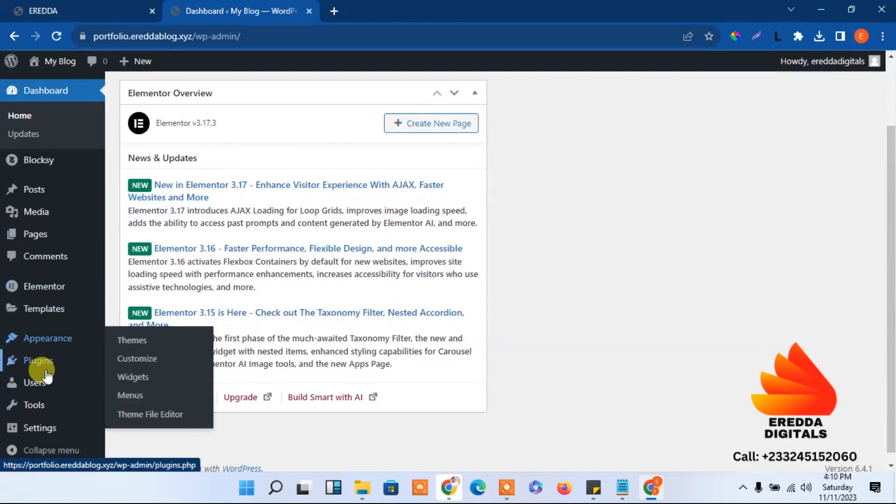
mouse_move(40, 361)
click(146, 364)
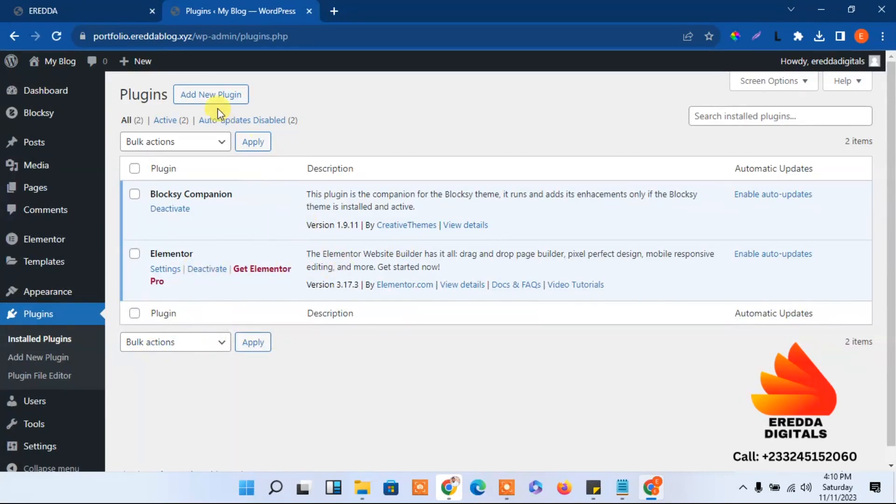
Upload, install and activate elementor-pro.zip, then open the Downloads 'New folder (8)' in File Explorer
click(194, 97)
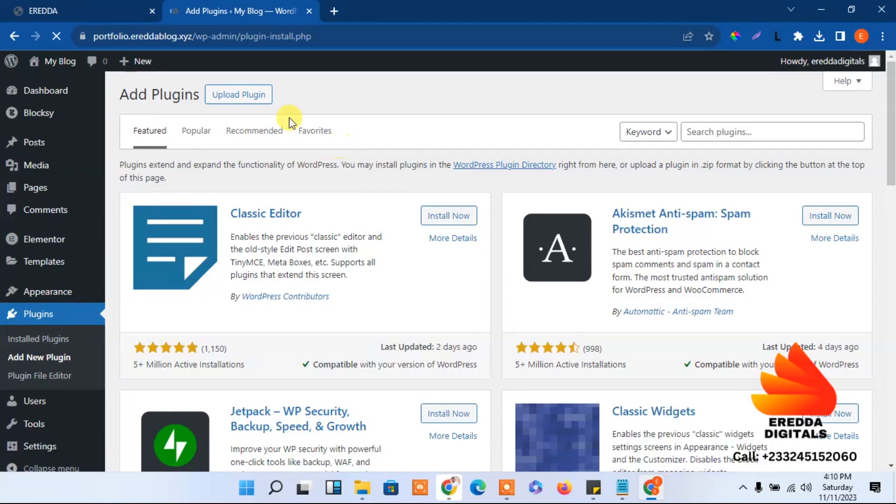
click(237, 97)
click(410, 214)
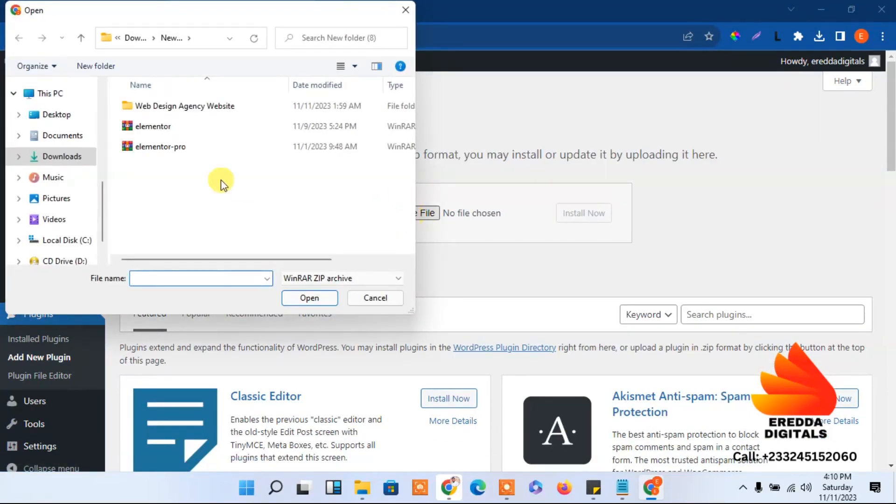
click(164, 150)
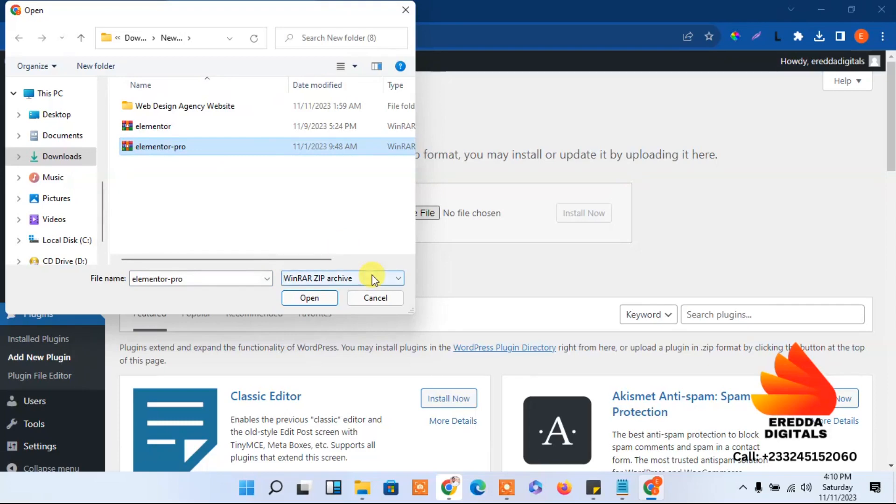
click(310, 297)
click(581, 213)
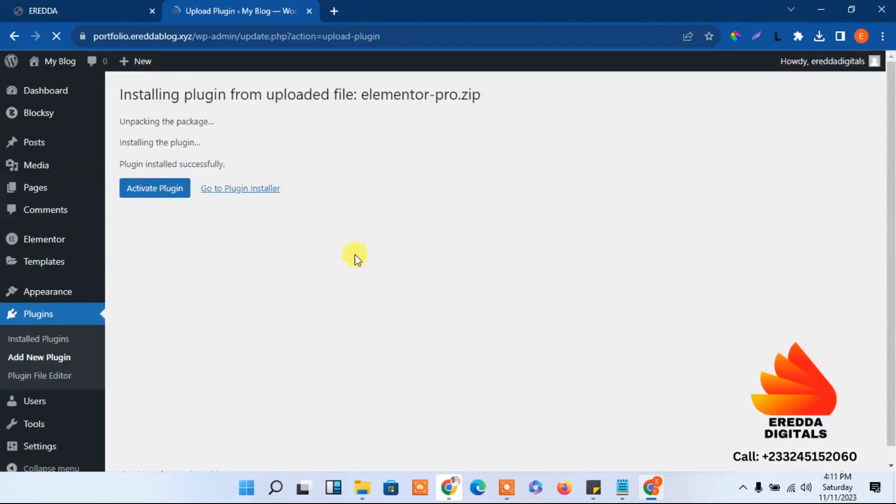
click(161, 189)
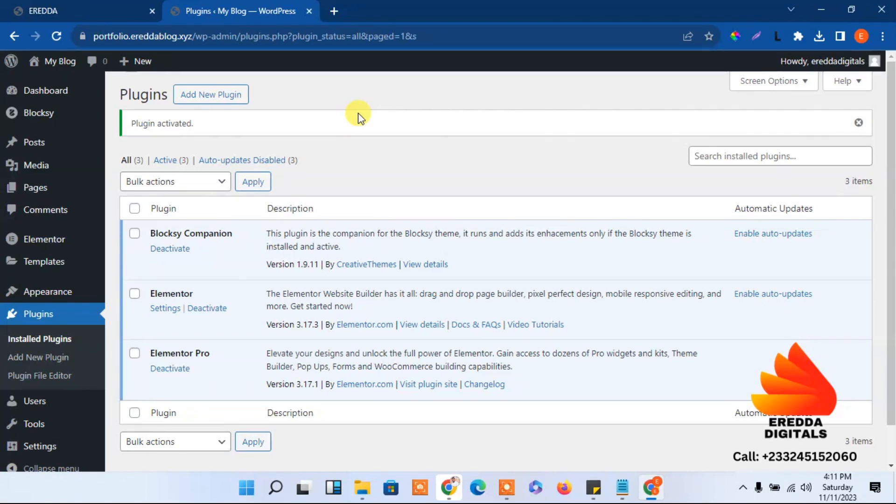
click(362, 488)
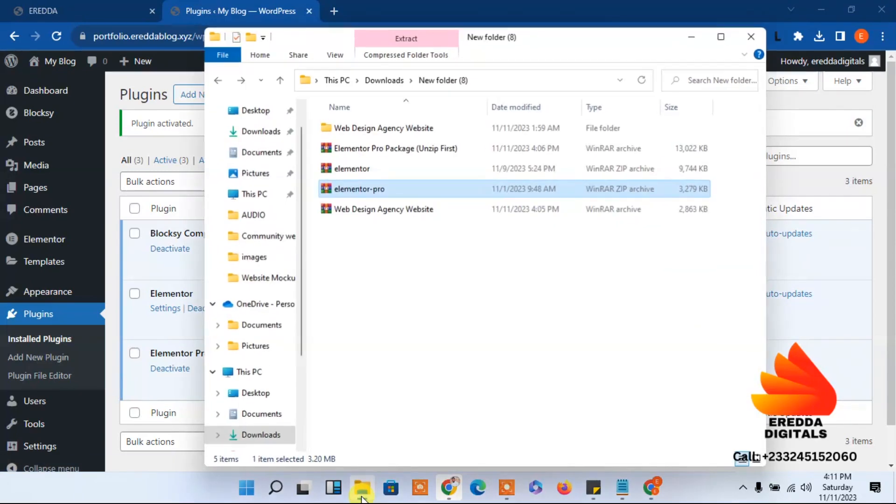
Open Web Design Agency Website > templates in Explorer, then start a new WordPress page
double_click(389, 133)
double_click(351, 149)
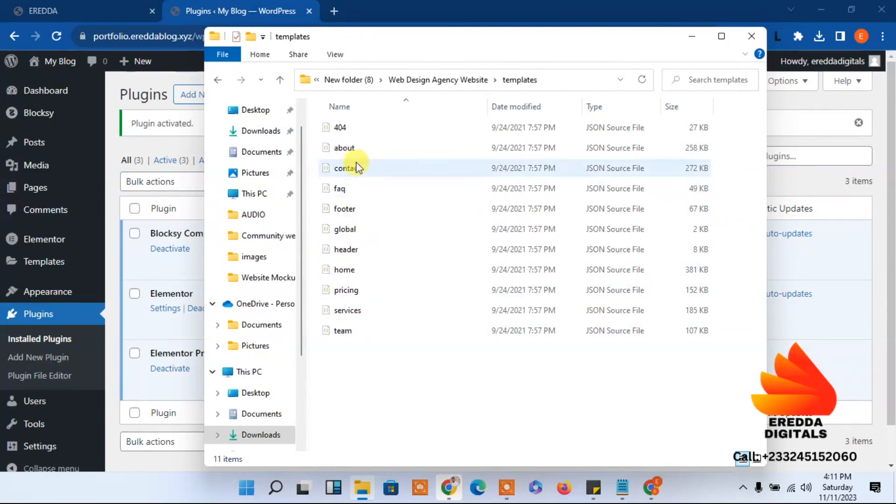
click(692, 37)
mouse_move(24, 182)
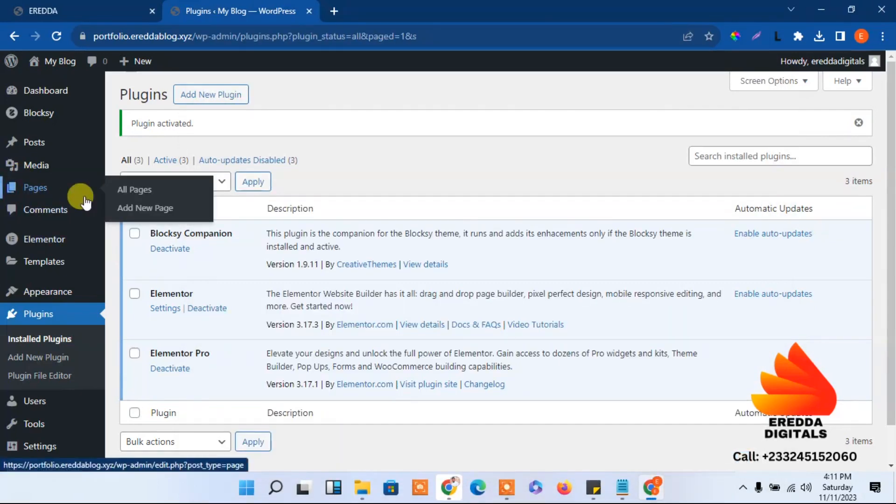
click(142, 209)
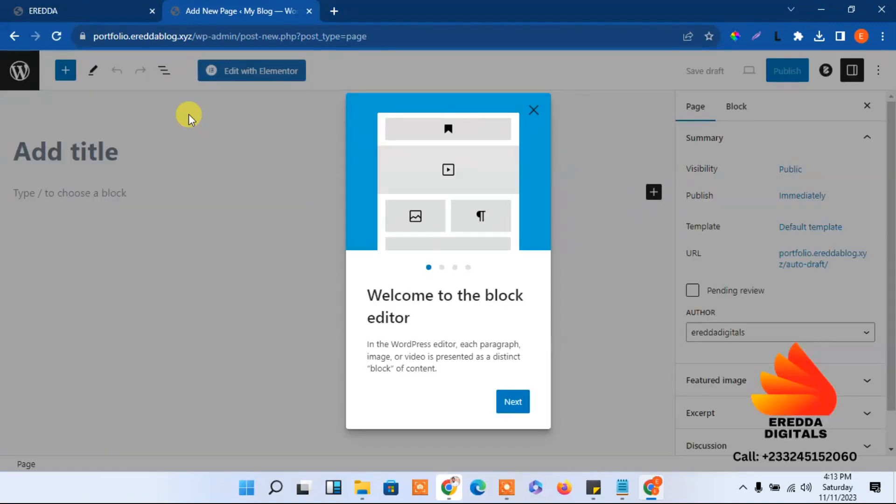
Dismiss the welcome guide and publish a new page titled 'Home'
click(542, 112)
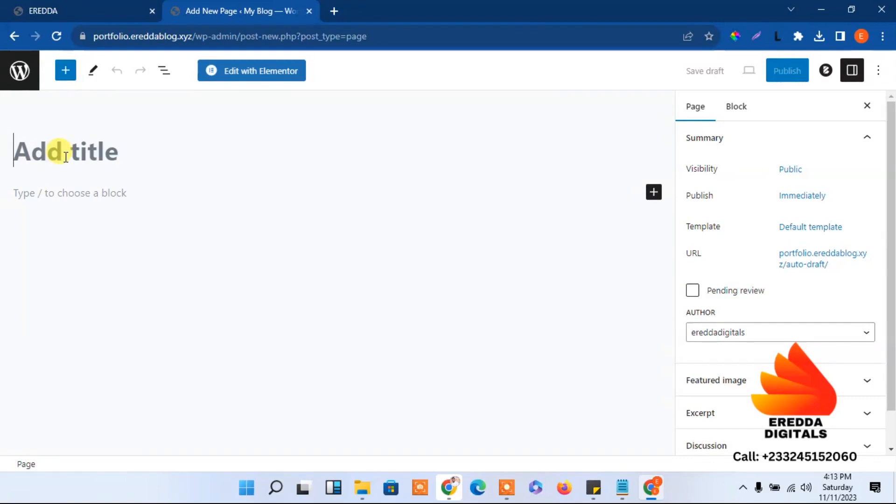
text(Home)
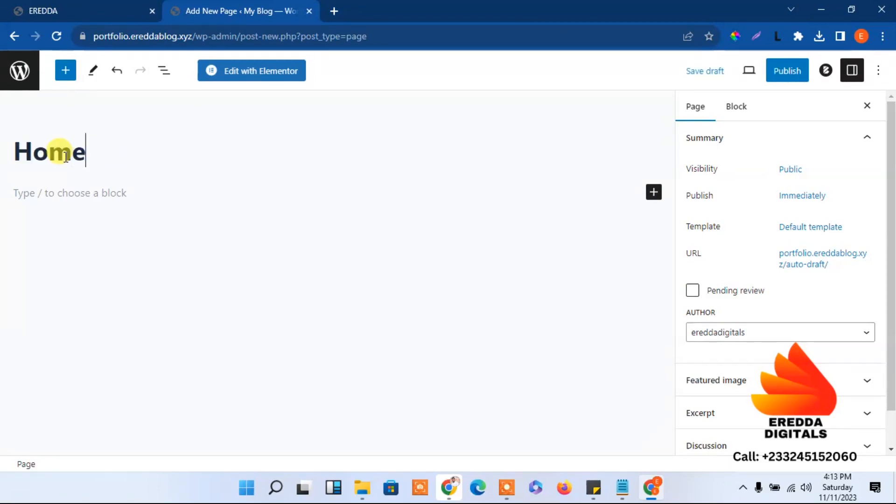
click(789, 71)
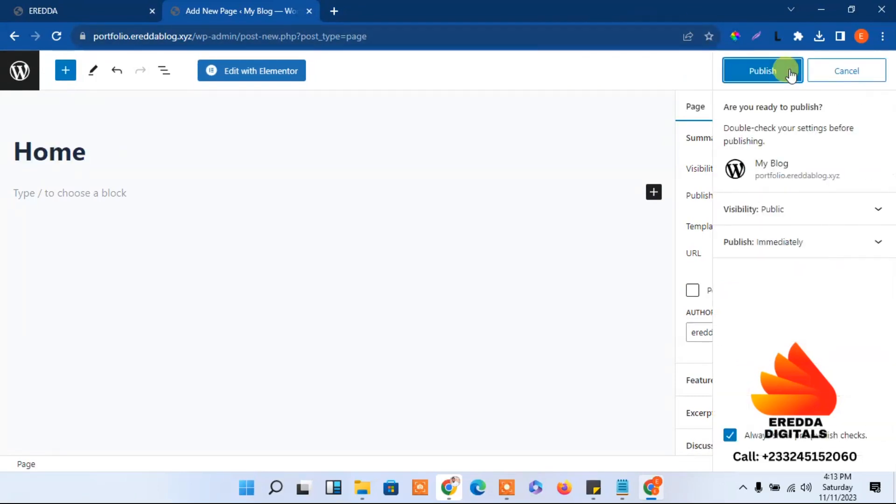
click(765, 71)
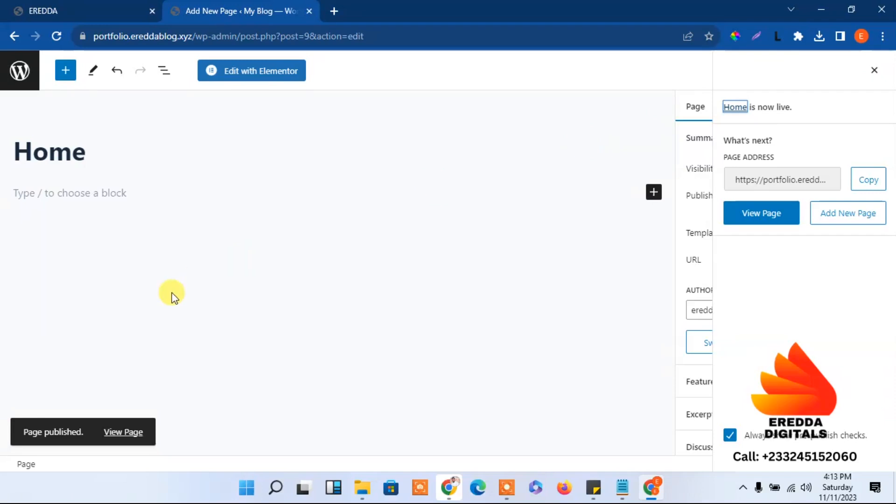
Check the templates folder and the EREDDA site, then return to the admin Pages list
click(360, 494)
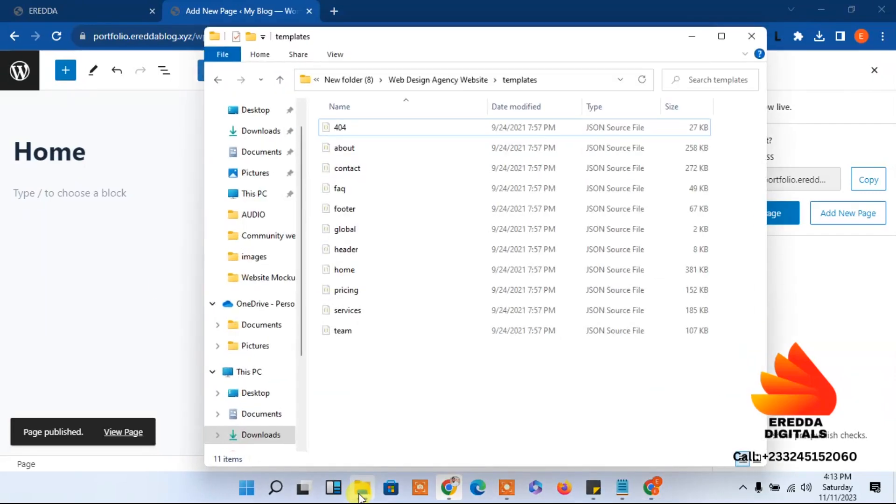
click(681, 36)
click(62, 9)
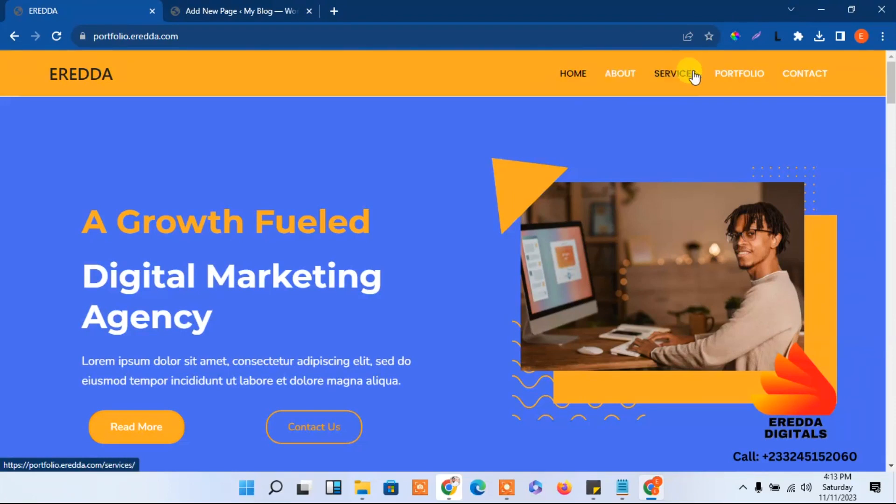
click(229, 7)
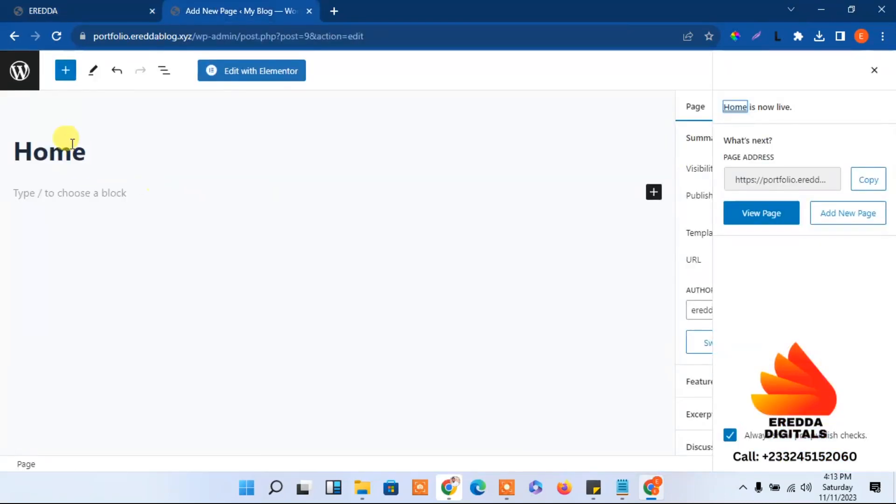
click(22, 80)
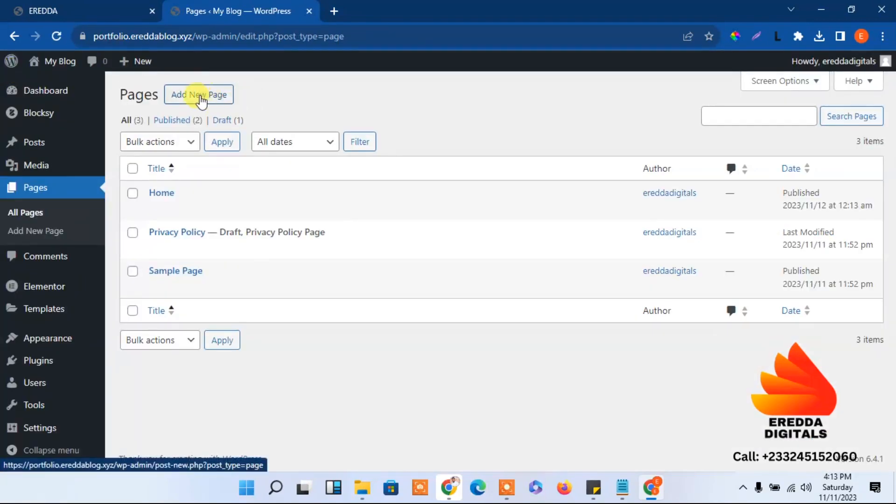
Create and publish a new page titled 'About'
click(202, 100)
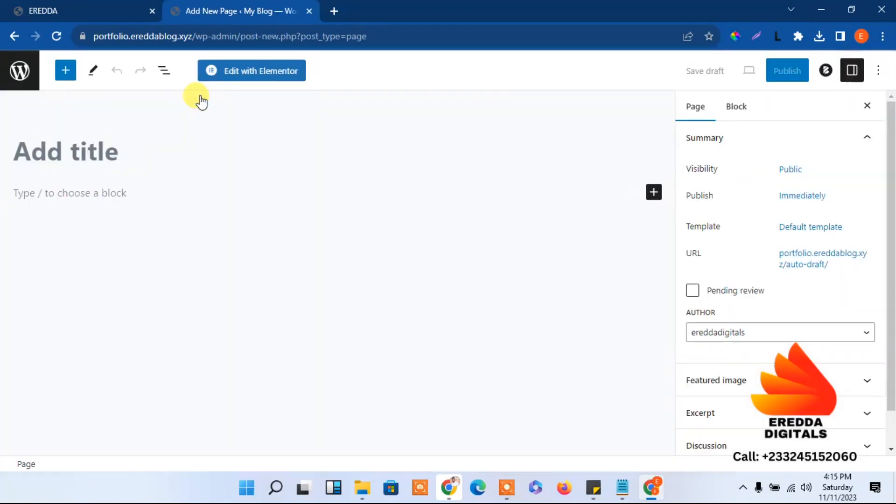
text(A)
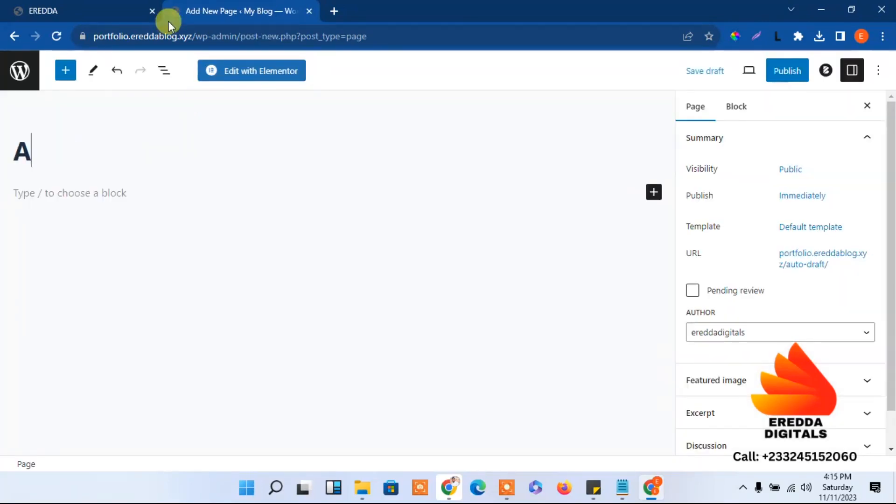
text(bout)
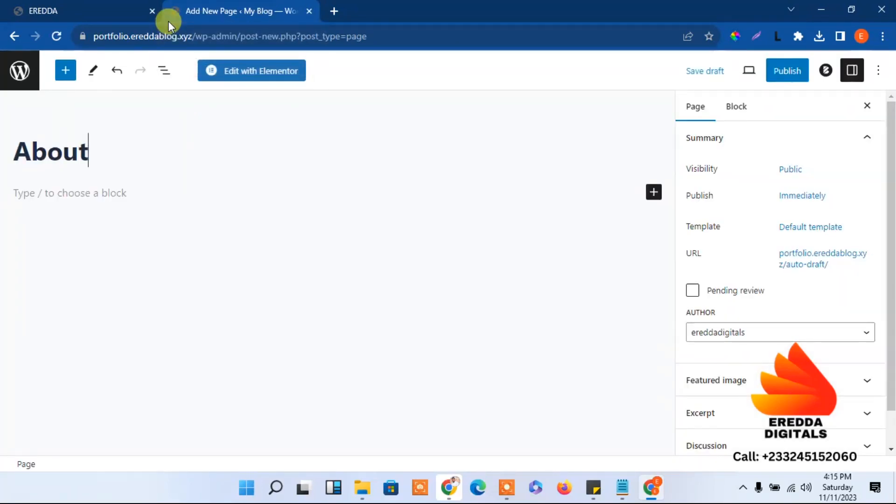
click(786, 70)
click(776, 74)
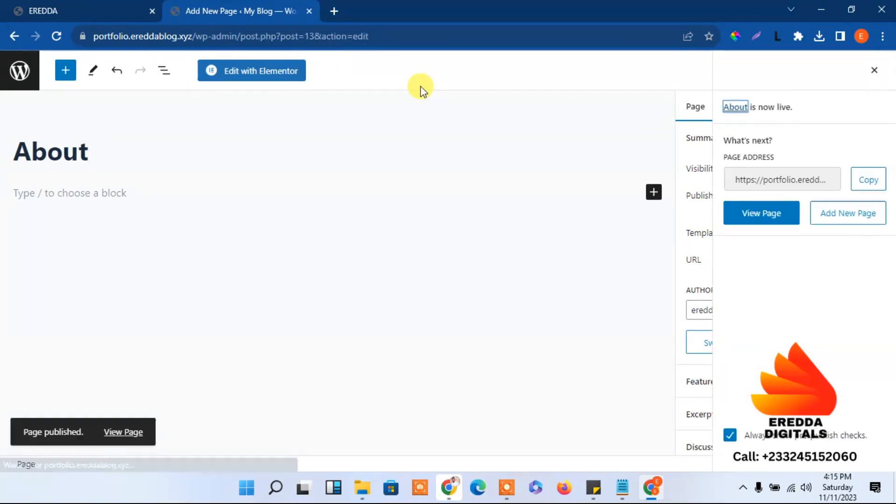
Return to the Pages list and scroll through the EREDDA reference site
click(20, 74)
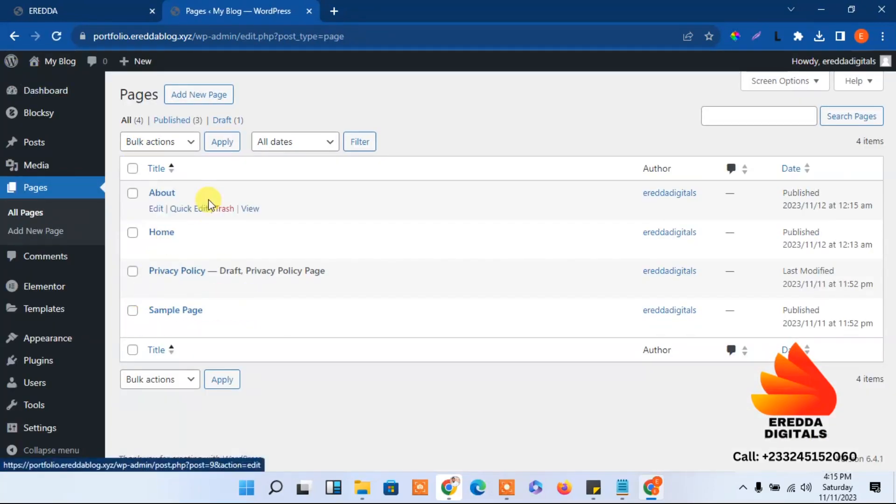
click(41, 7)
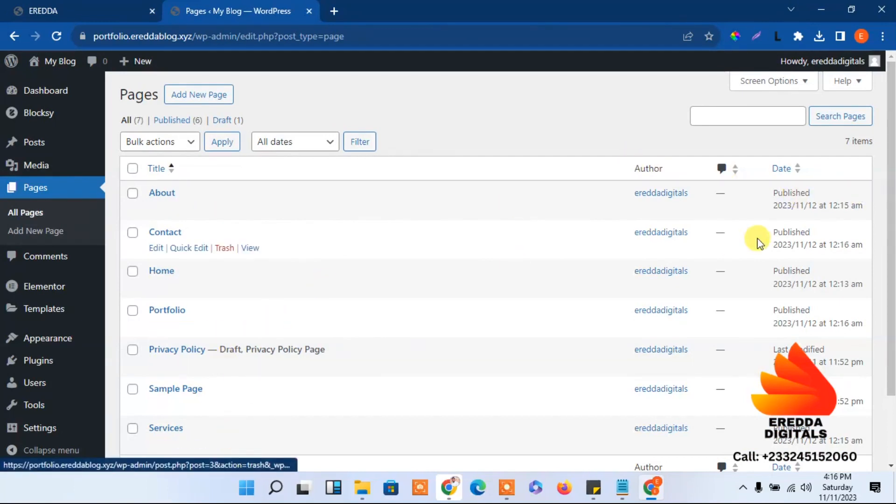
scroll(630, 252, down, 1)
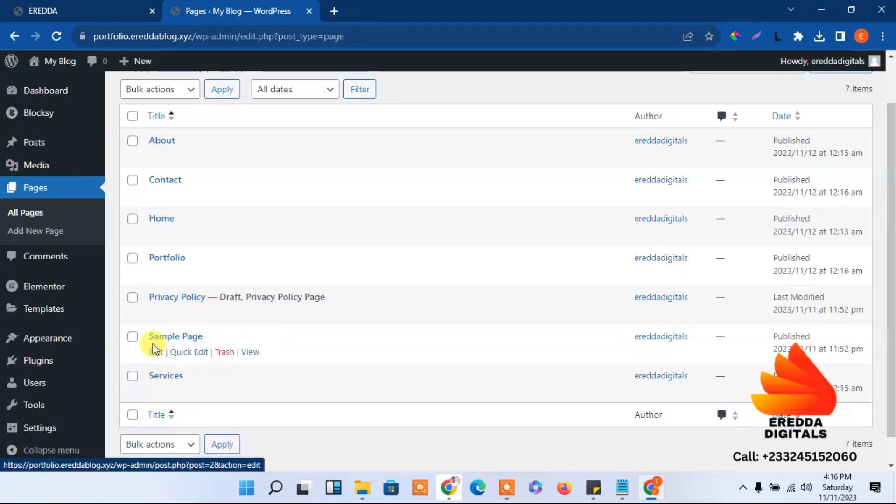
Bulk-trash the Privacy Policy and Sample Page pages, then empty the Trash
click(133, 298)
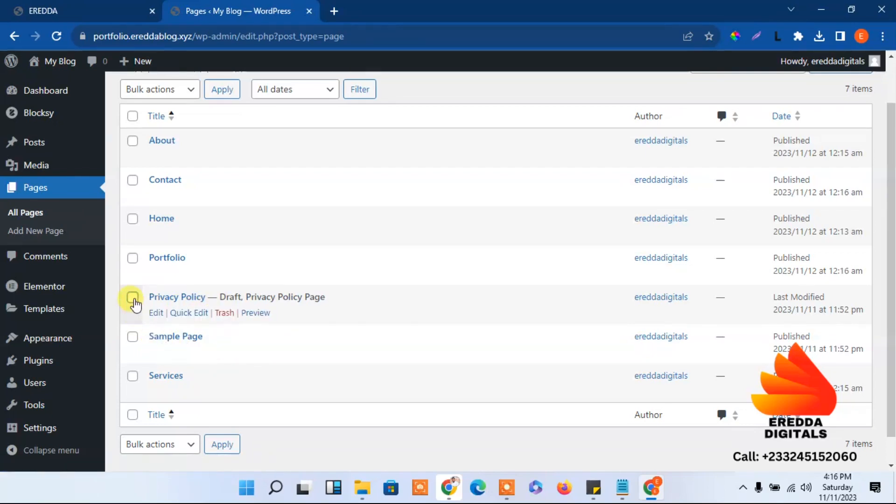
click(133, 337)
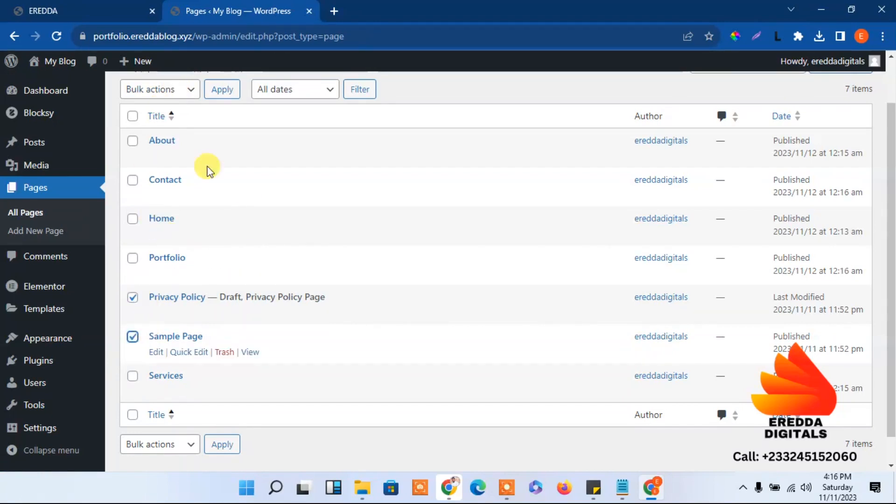
click(166, 91)
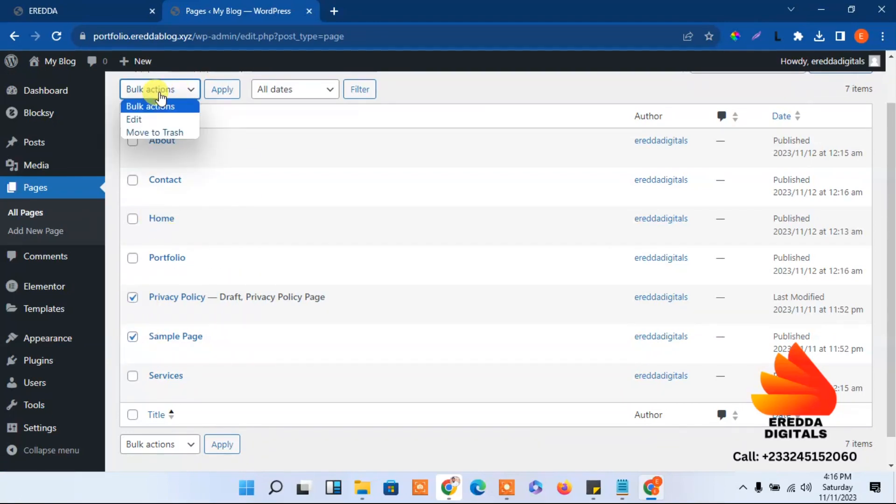
click(151, 133)
click(225, 91)
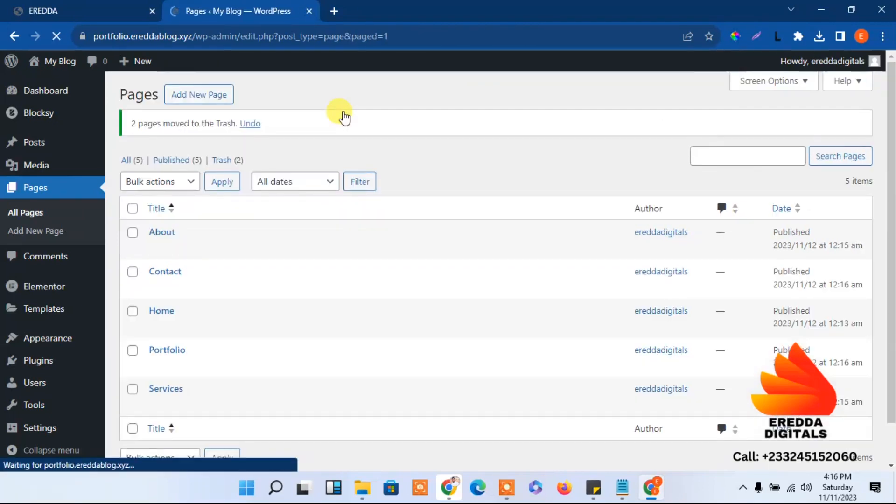
click(227, 160)
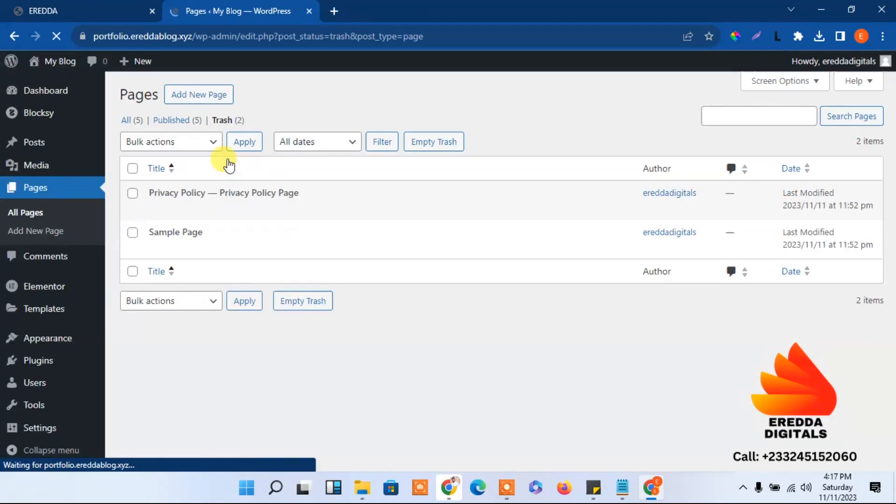
click(455, 145)
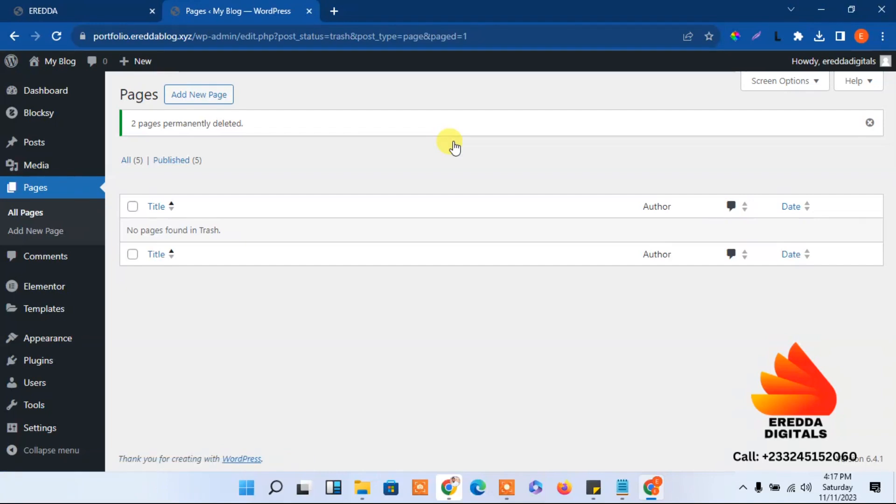
Glance at the EREDDA site, then return to the WordPress Pages admin
click(85, 5)
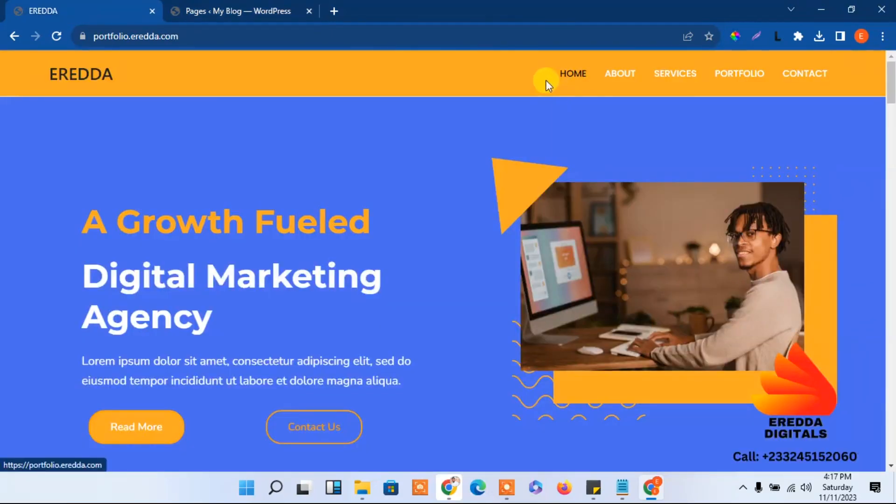
click(234, 9)
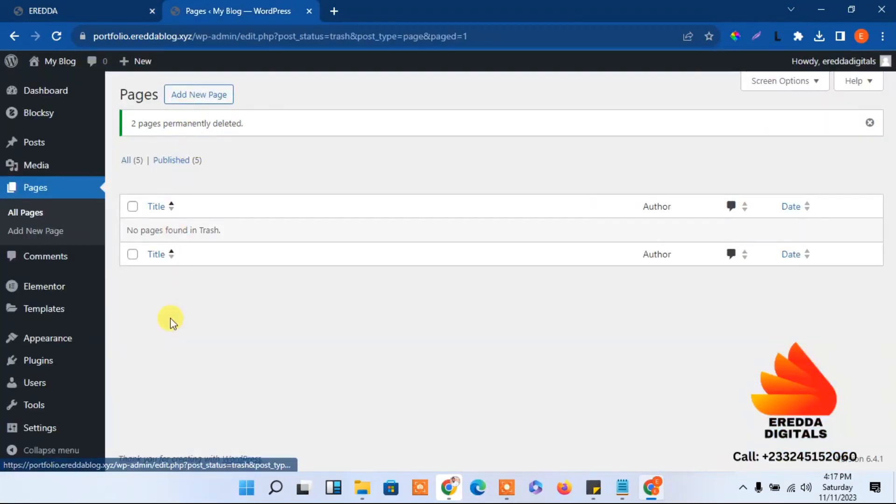
mouse_move(62, 344)
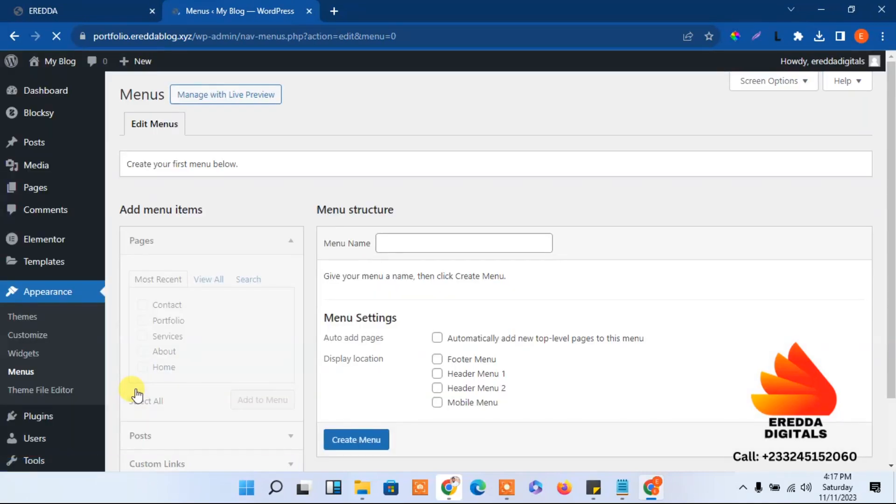
Name the new menu 'Main' and tick the Header Menu 1 and Mobile Menu locations
click(413, 242)
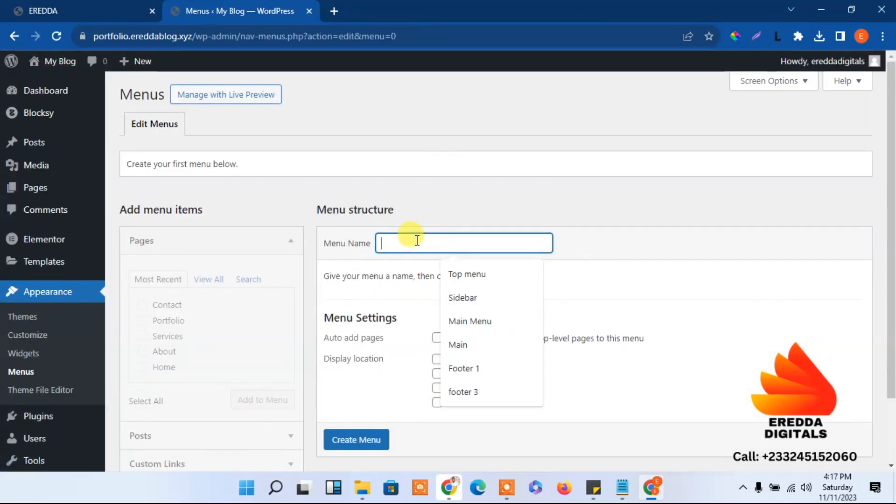
click(460, 347)
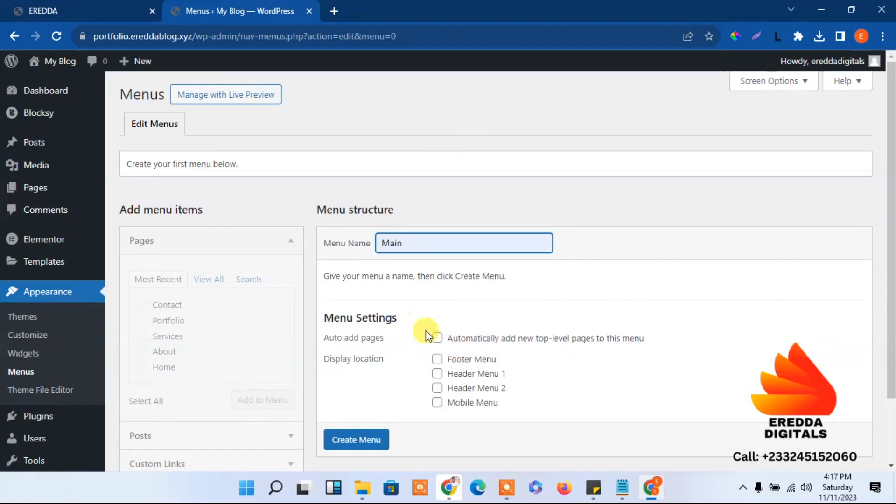
click(437, 403)
click(437, 373)
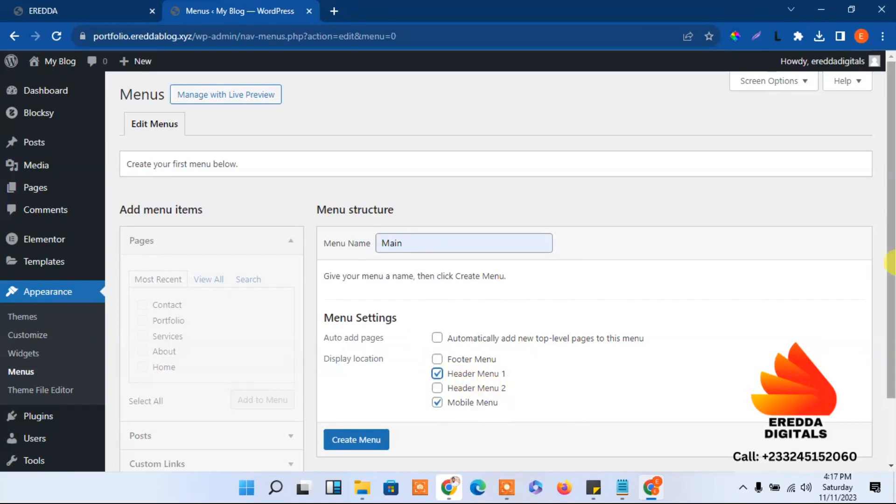
scroll(892, 352, down, 2)
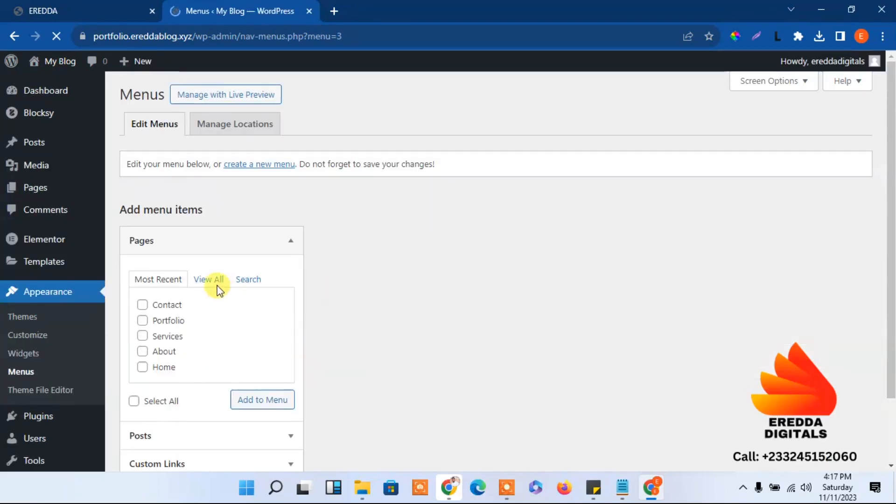
Select all five pages and add them to the Main menu
click(134, 401)
click(262, 403)
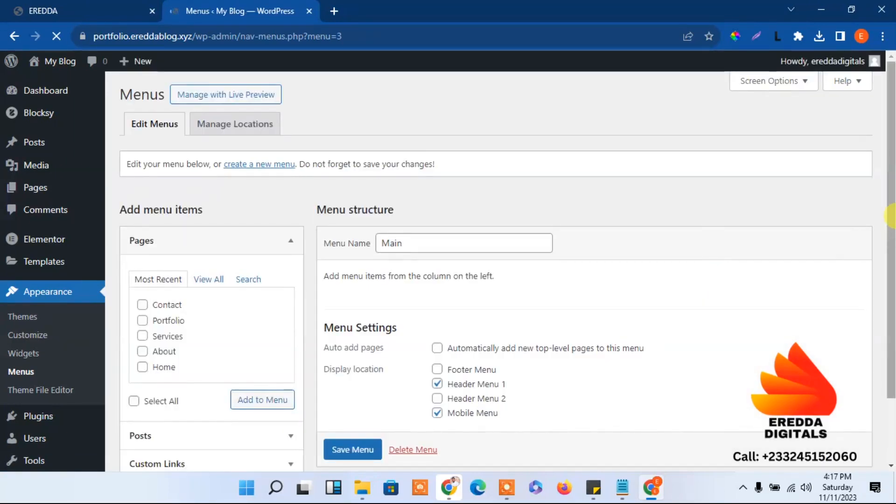
drag(892, 215, 893, 270)
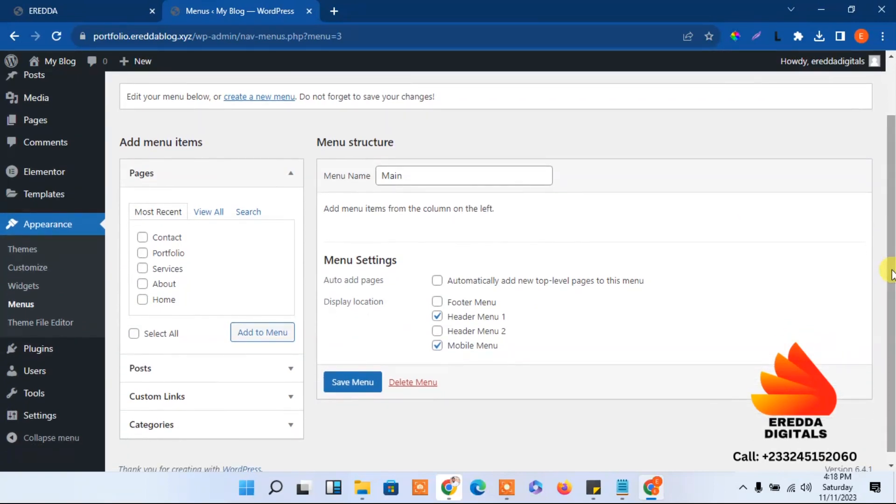
click(142, 335)
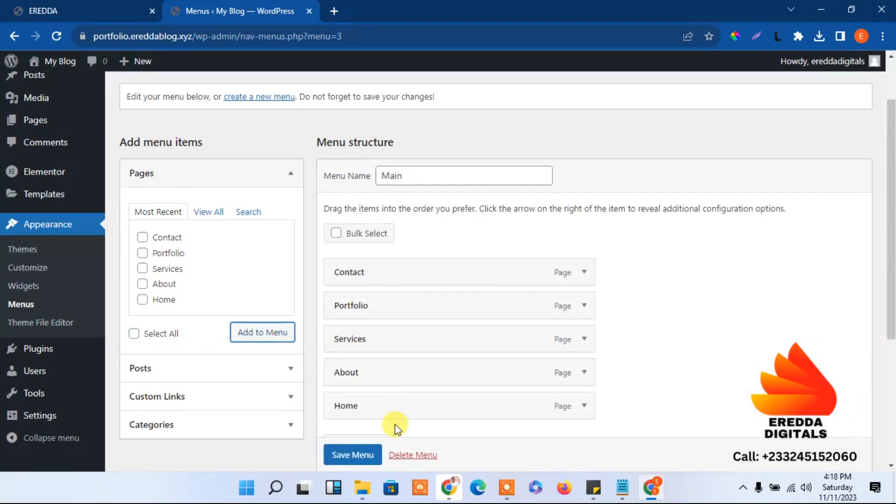
Drag the menu items into the order Home, About, Services, Portfolio, Contact
drag(388, 414, 391, 279)
drag(386, 410, 380, 308)
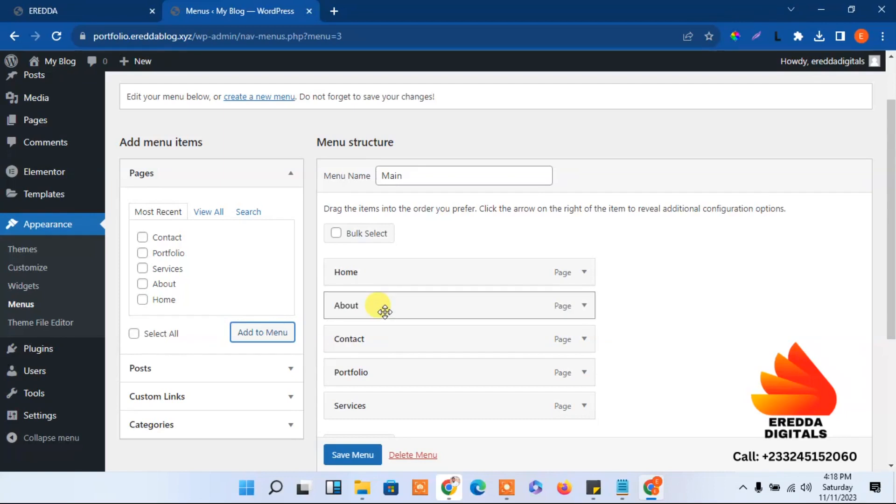
drag(366, 409, 366, 343)
drag(369, 405, 364, 372)
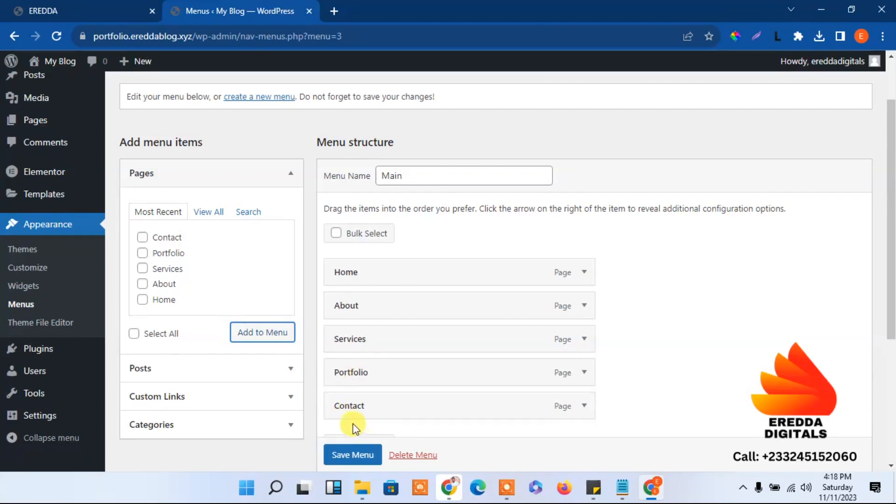
drag(893, 260, 892, 369)
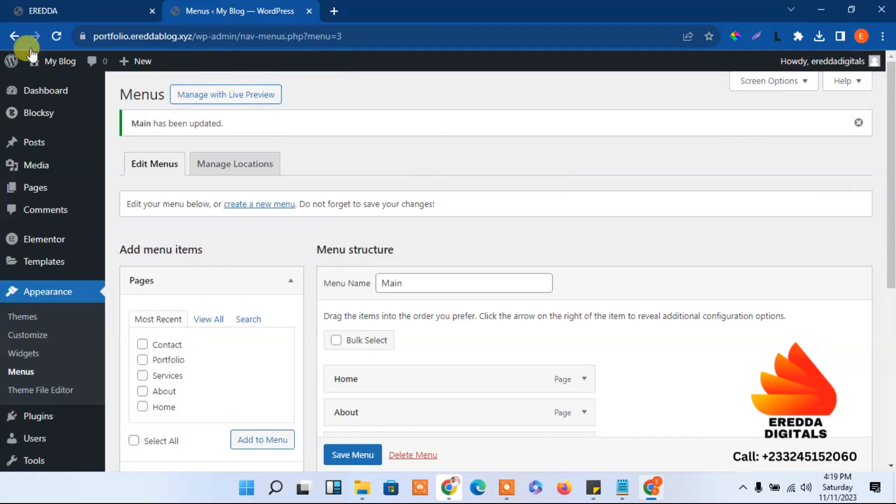
Open the live blog in a new tab and move the EREDDA tab to the end
right_click(47, 64)
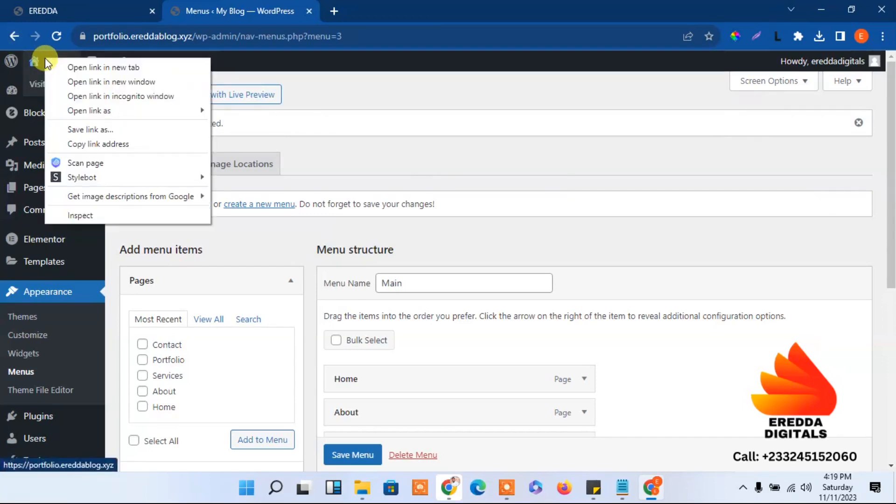
click(71, 69)
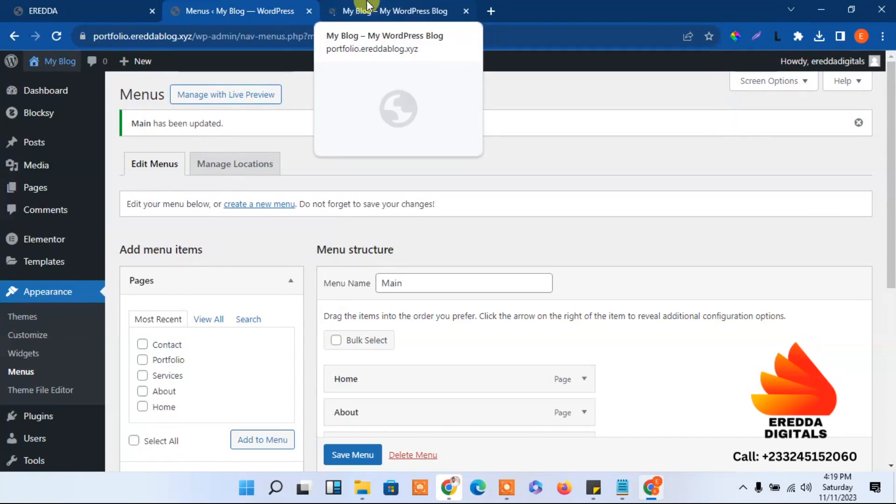
click(368, 6)
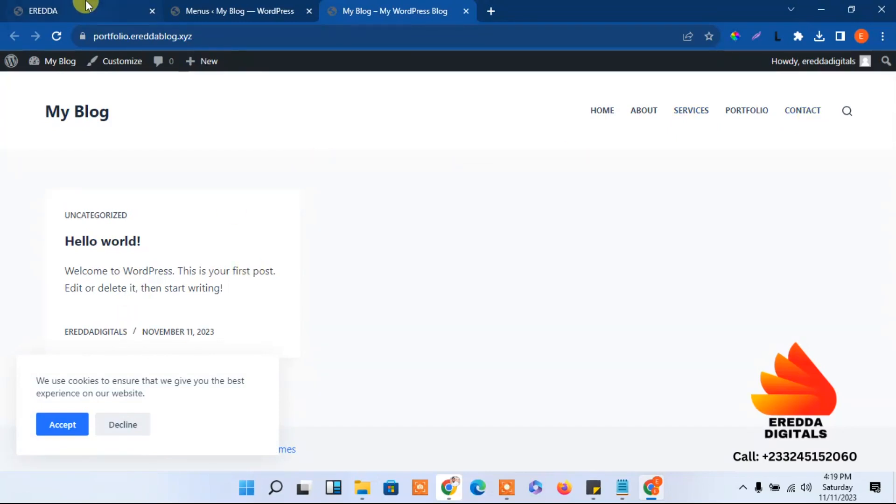
drag(81, 8, 404, 8)
Compare the blog's new menu with the EREDDA header, then return to the menu editor
click(70, 7)
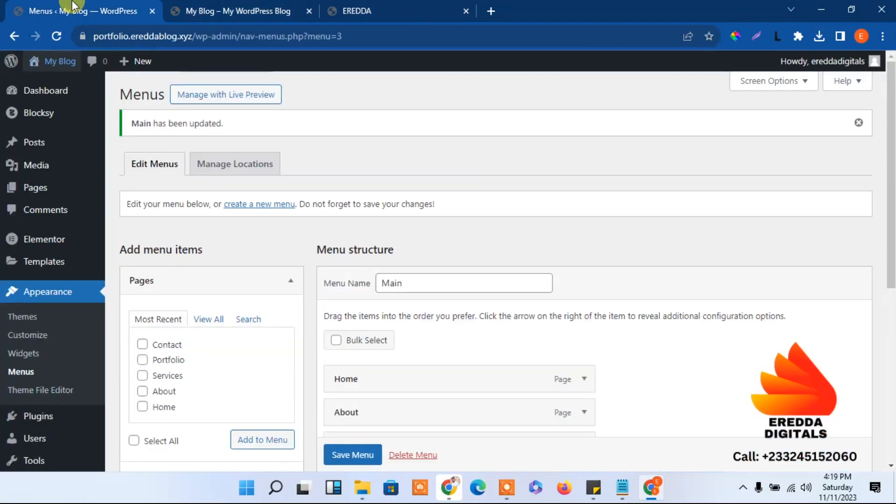
click(215, 7)
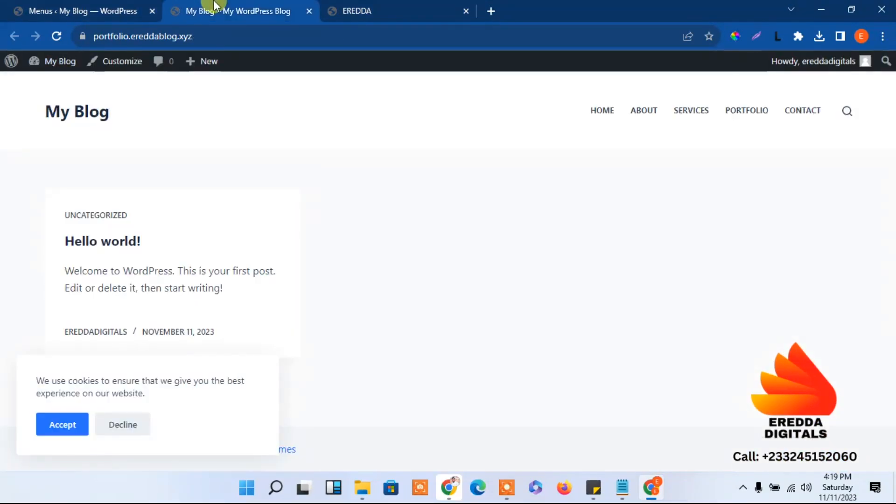
click(380, 7)
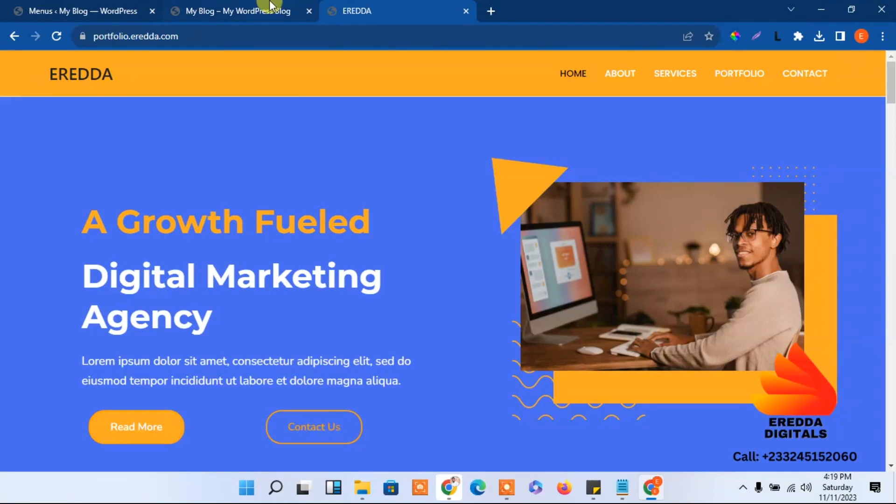
mouse_move(271, 6)
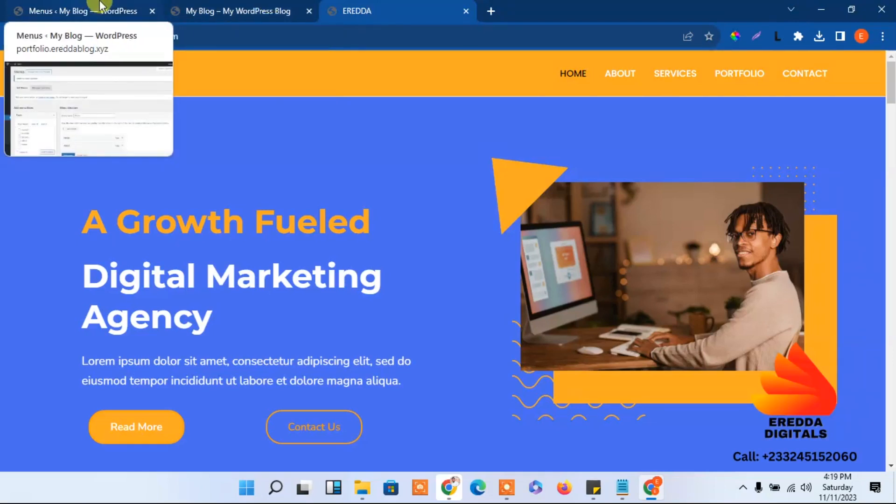
click(149, 7)
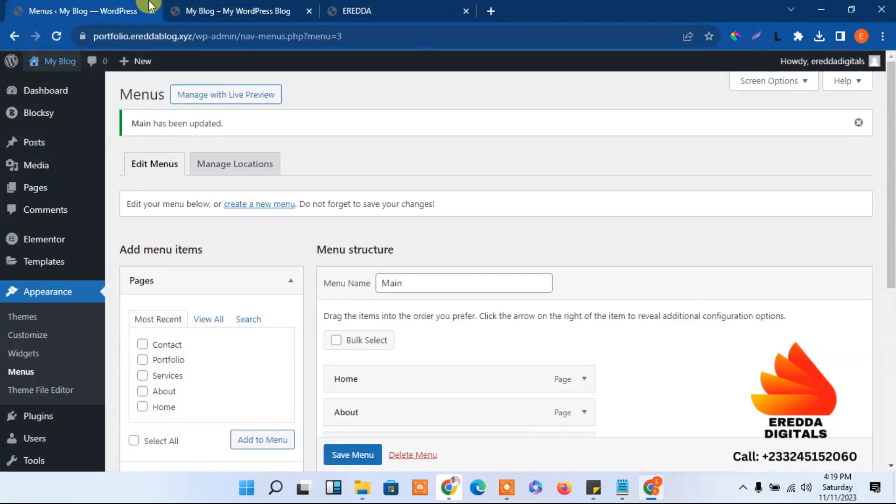
drag(895, 142, 888, 13)
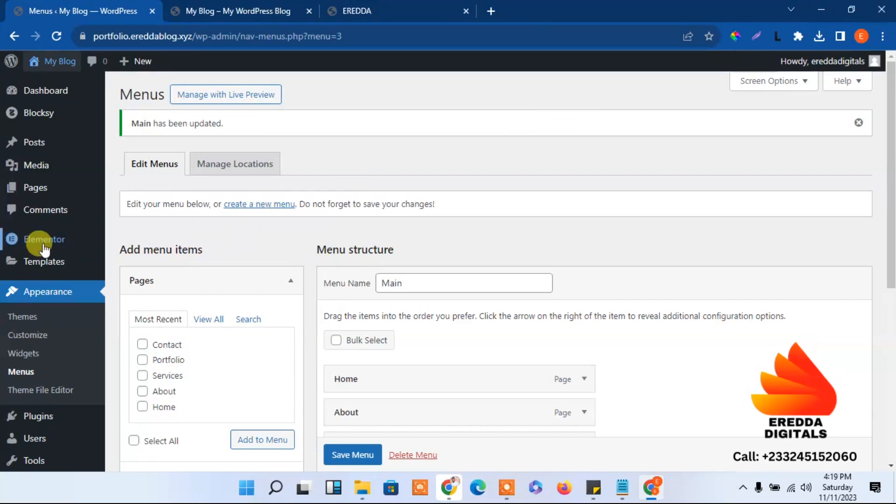
mouse_move(41, 247)
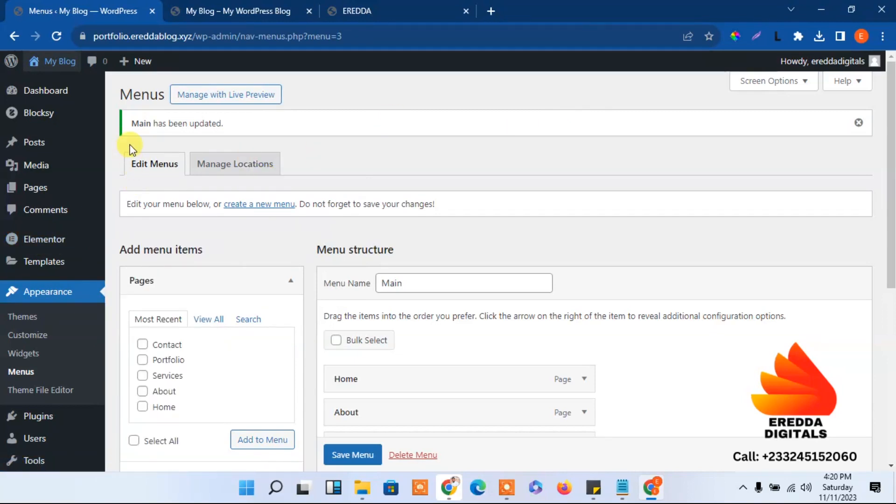
Compare the blog's header with the EREDDA site, reloading the EREDDA homepage
click(223, 7)
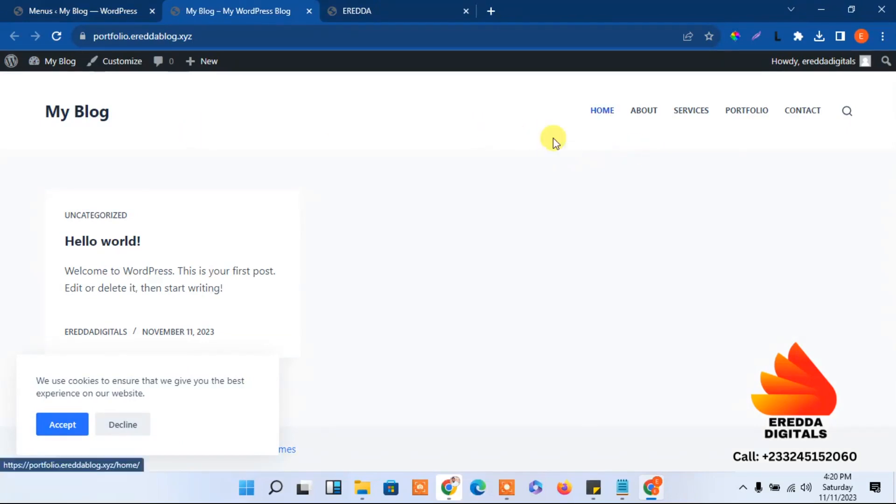
click(350, 7)
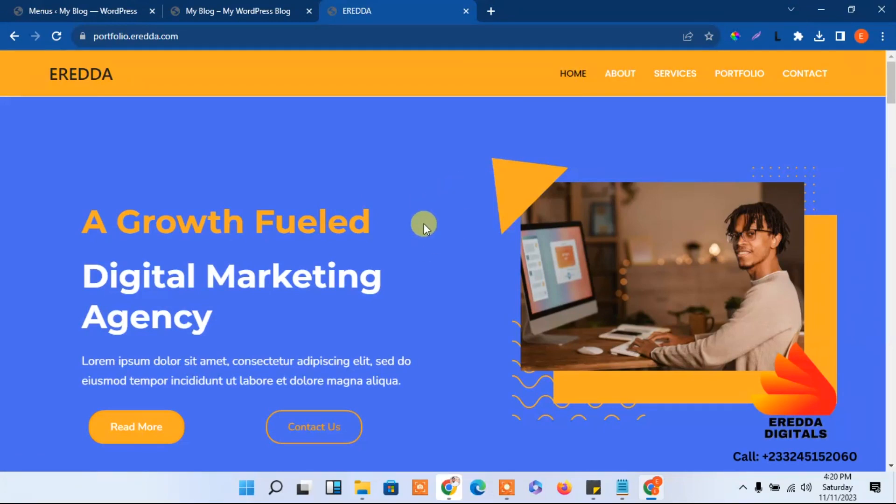
click(86, 83)
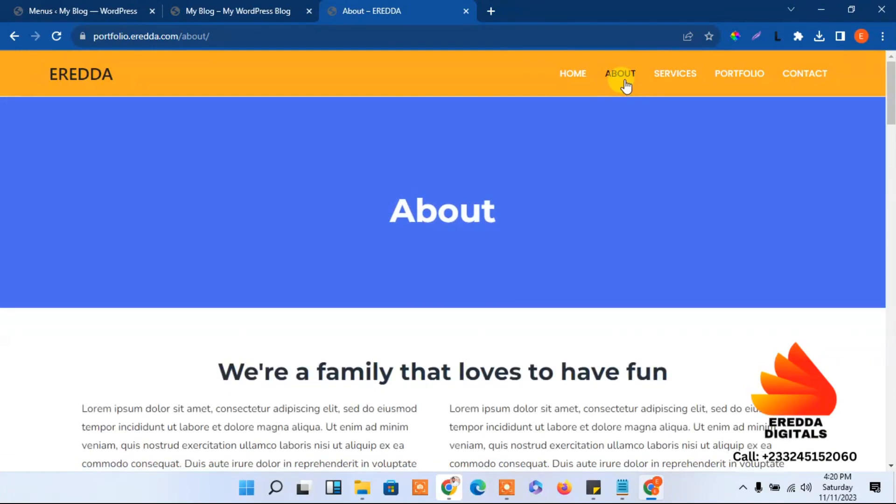
Load the blog's front page, accept the cookie notice, and go back to the Menus admin
click(288, 7)
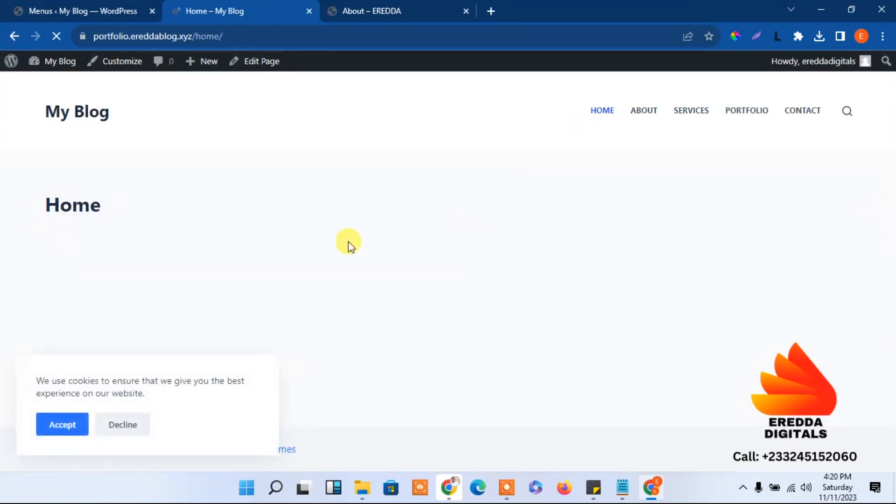
click(83, 109)
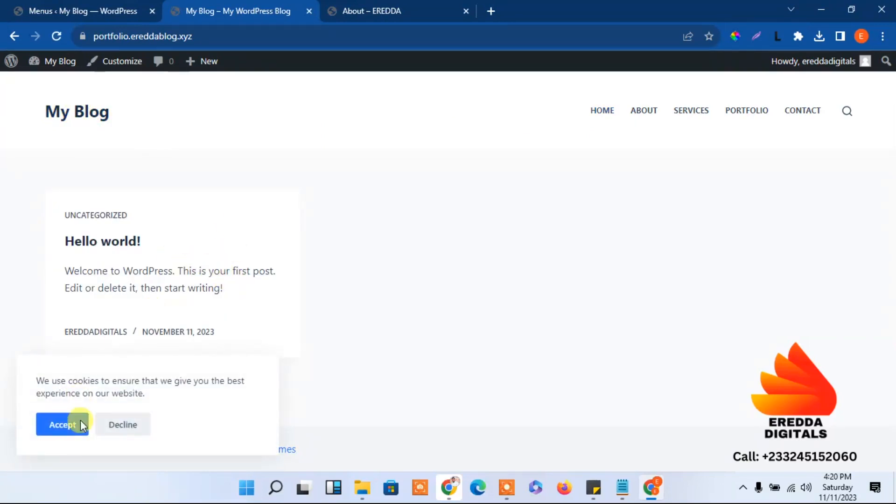
click(65, 424)
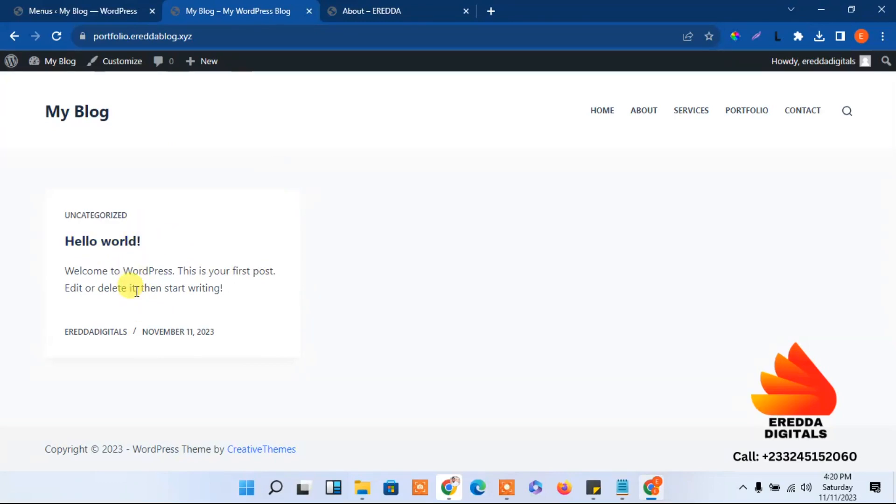
click(92, 7)
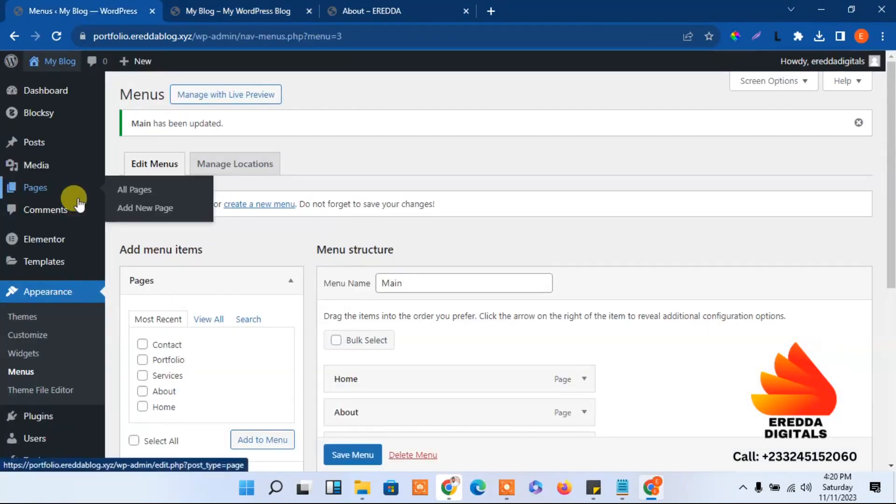
Move the 'Hello world!' post to the Trash from the All Posts list
mouse_move(37, 146)
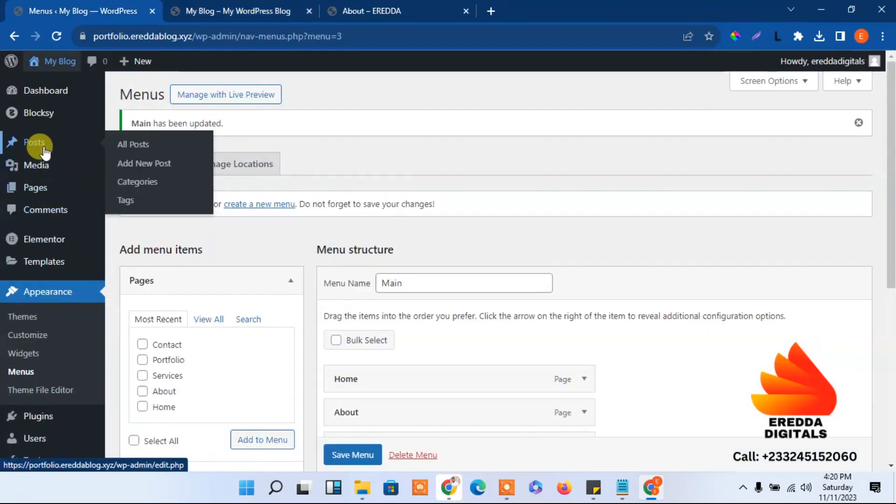
click(129, 147)
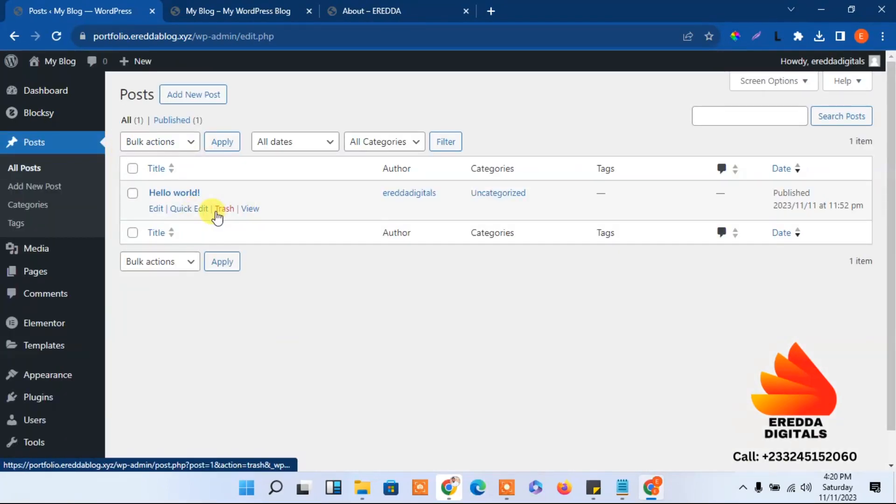
click(226, 11)
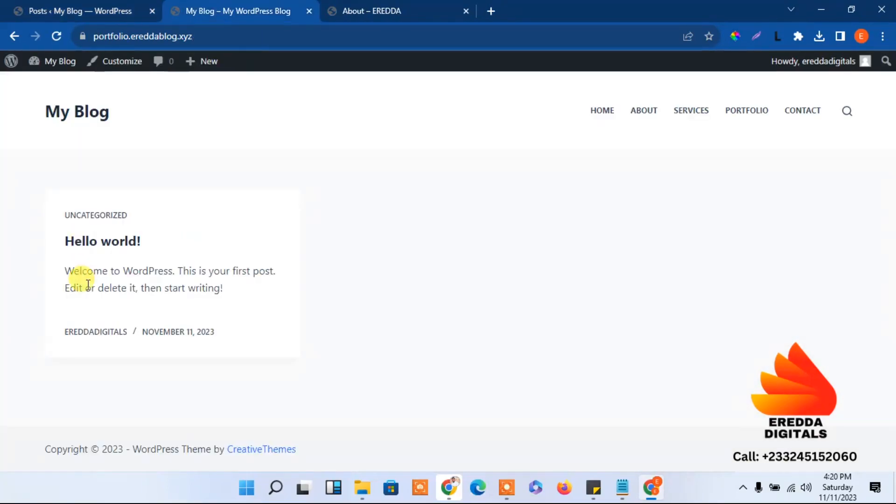
click(98, 6)
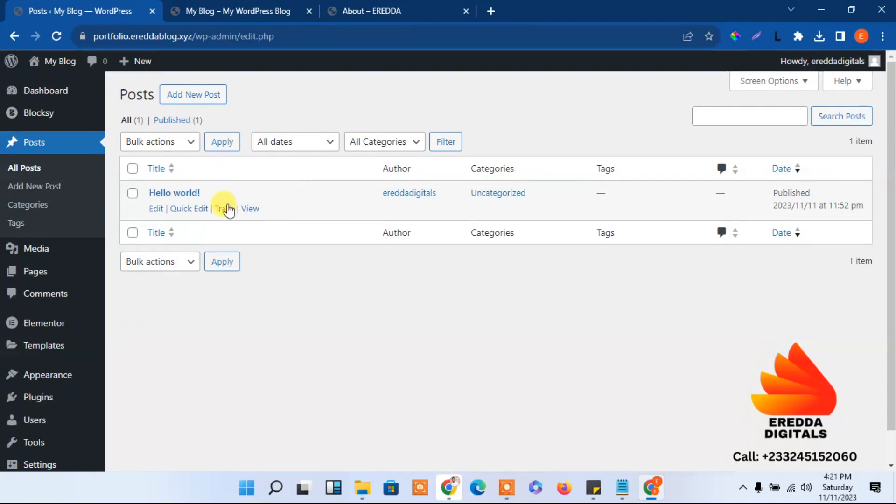
click(226, 209)
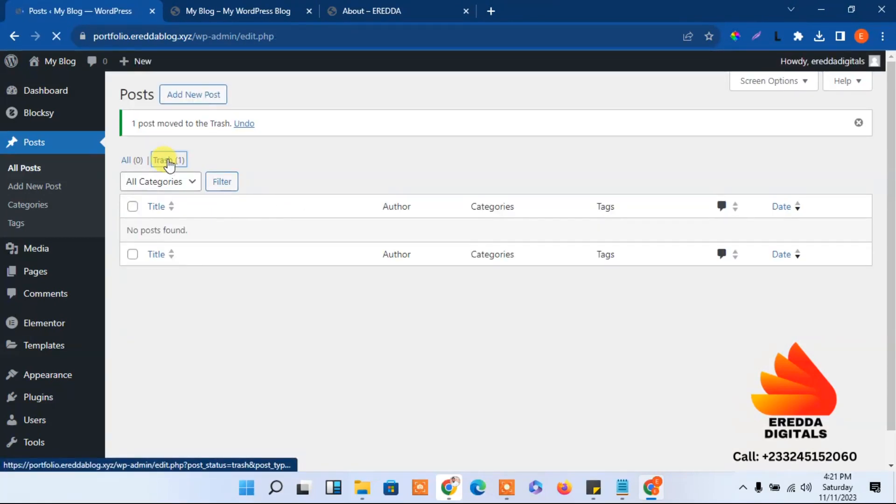
Empty the Trash and reload the front page to confirm no posts remain
click(516, 145)
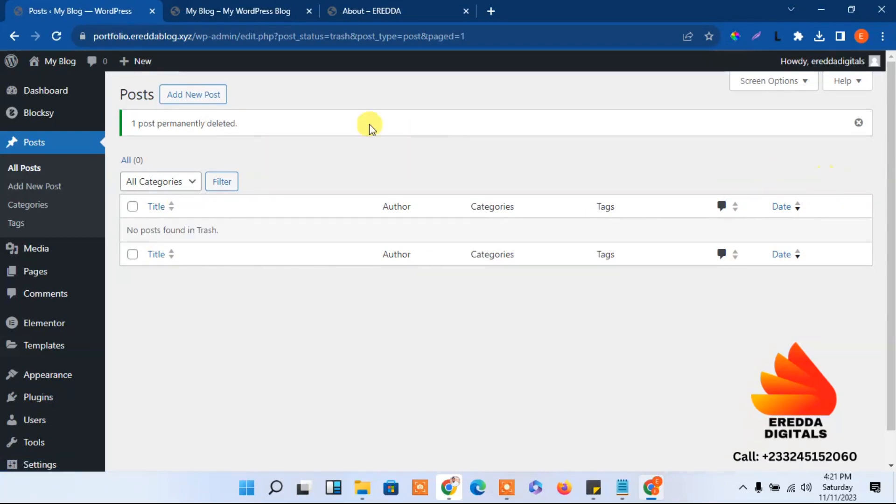
click(221, 6)
click(53, 37)
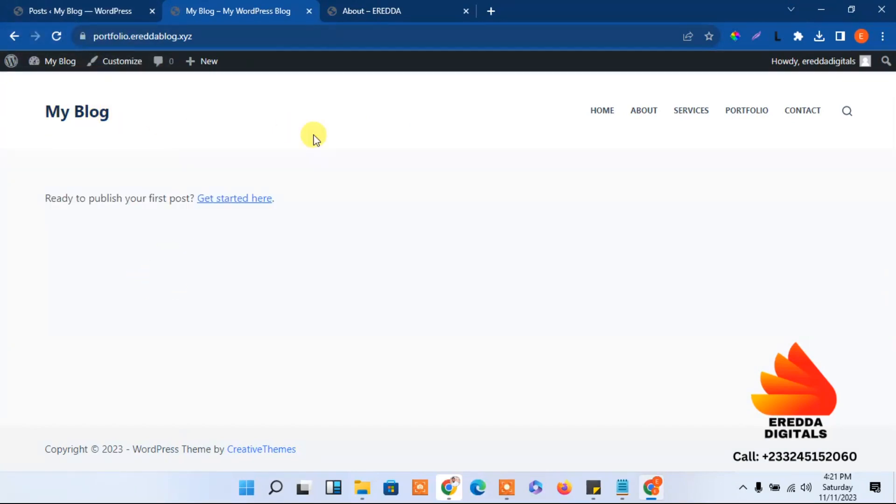
click(106, 6)
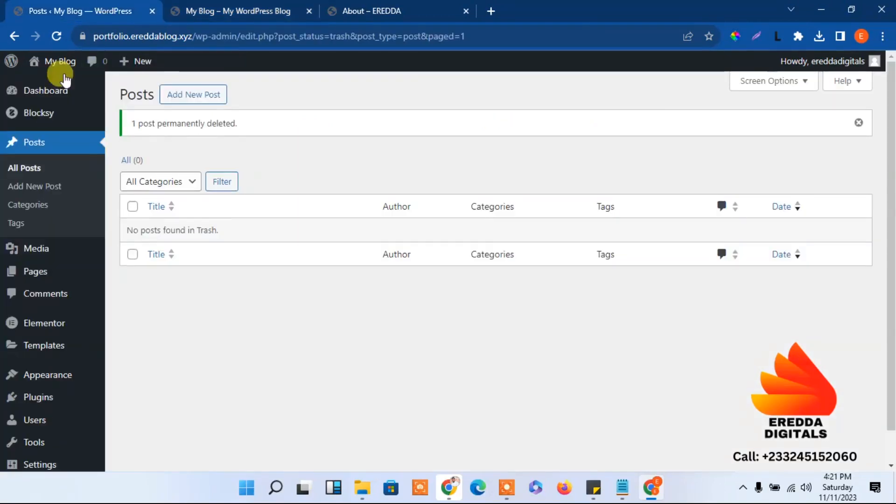
scroll(889, 161, down, 1)
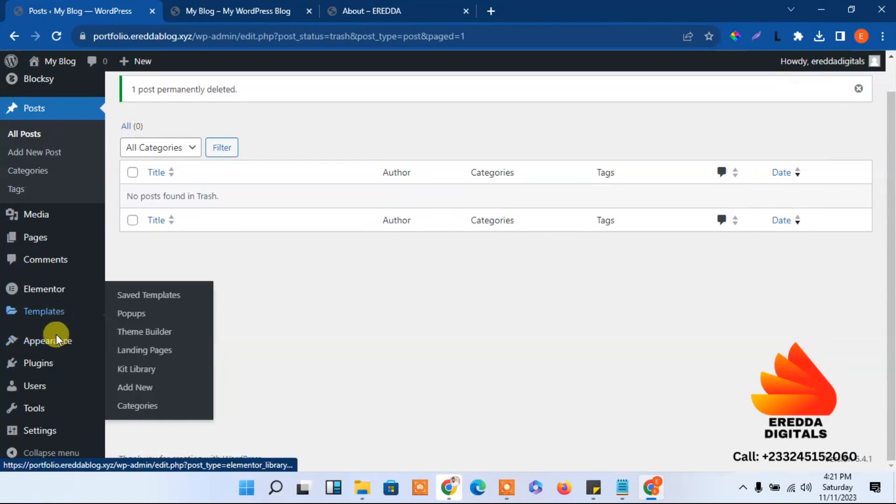
Set Reading to show the static page 'Home' as homepage, save, and reload the front page
mouse_move(39, 428)
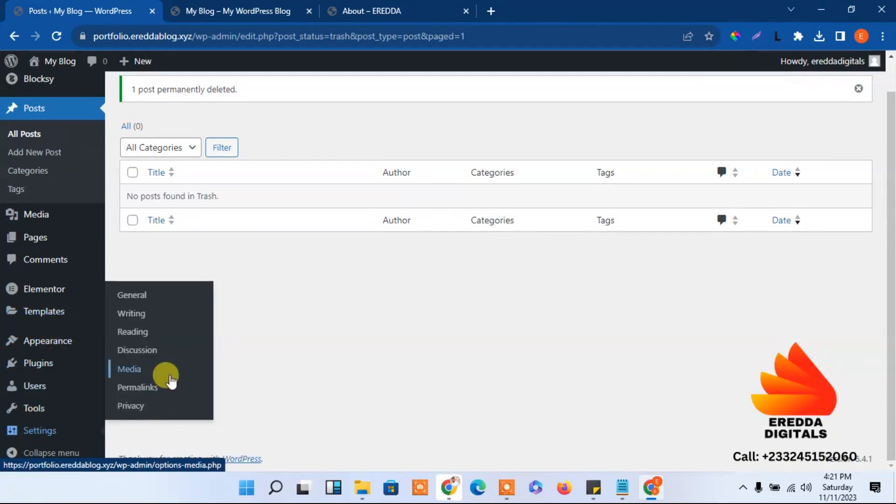
click(132, 313)
click(134, 332)
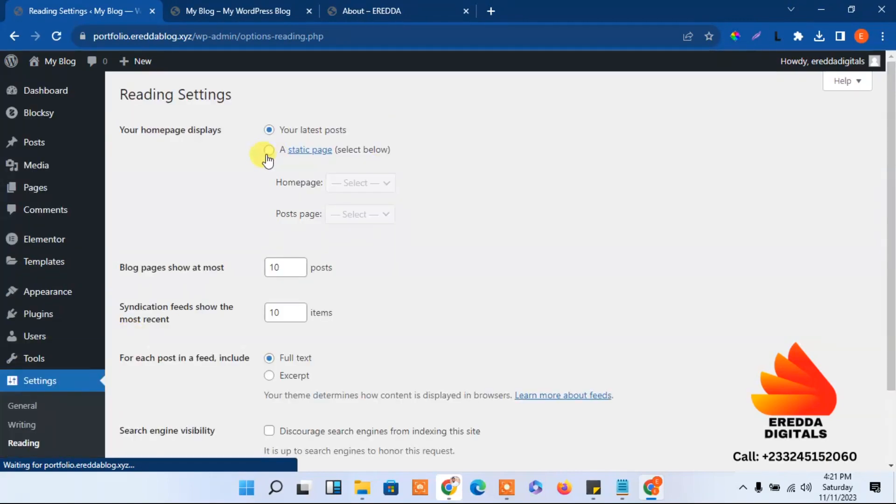
click(269, 150)
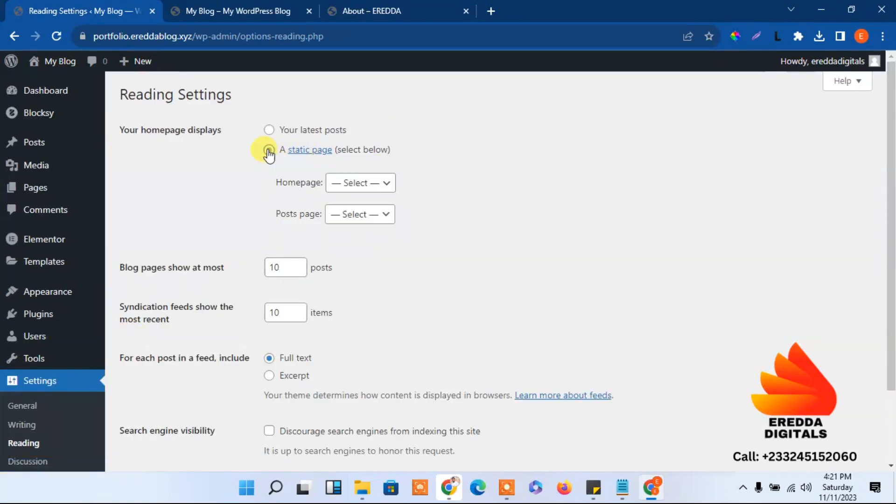
click(369, 184)
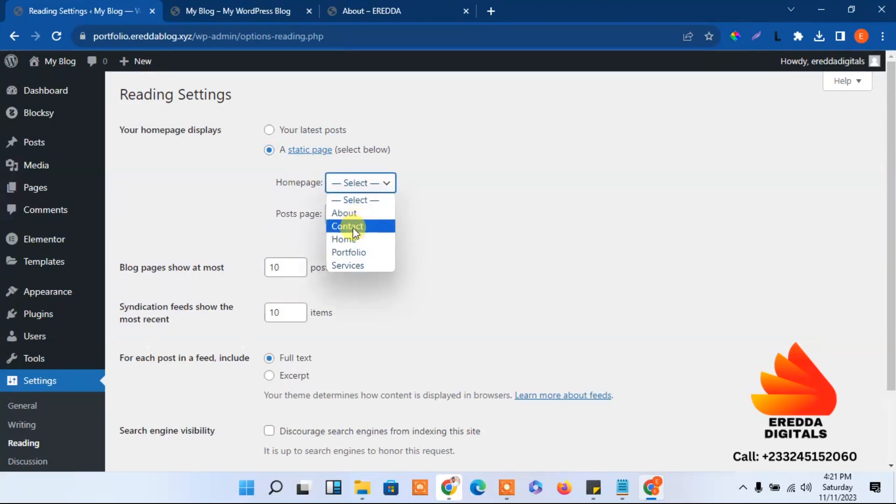
click(351, 240)
drag(890, 260, 871, 413)
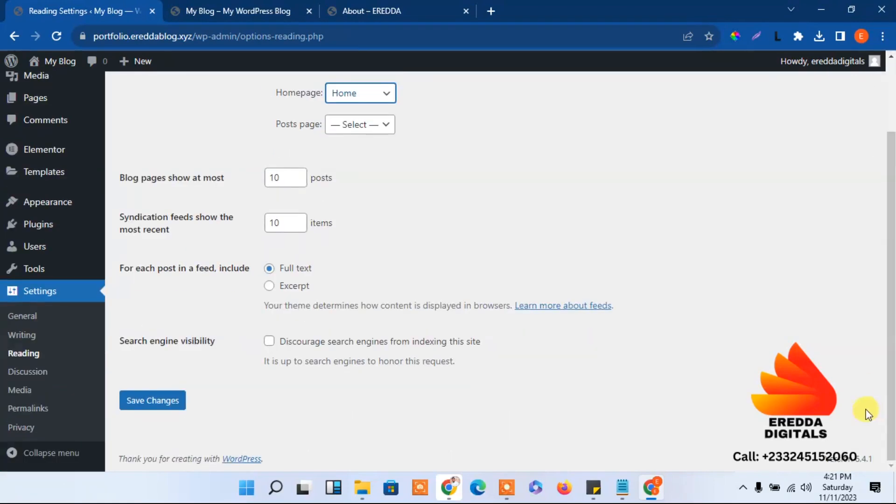
click(157, 402)
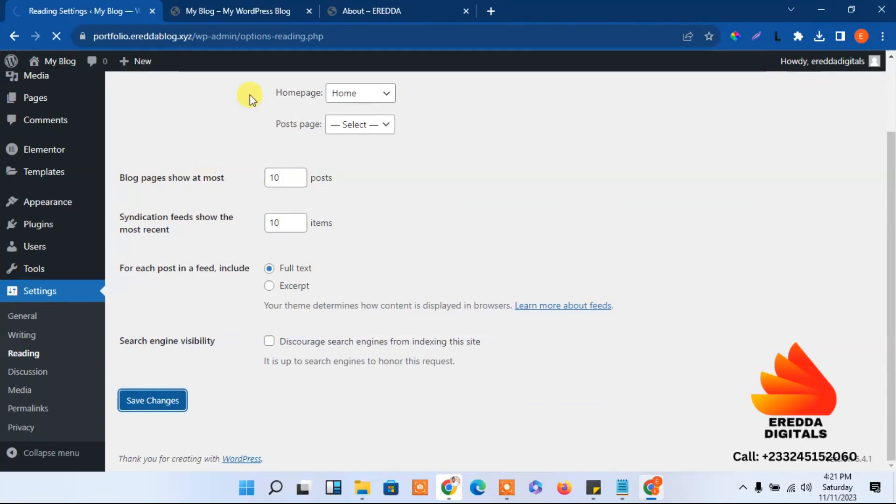
click(244, 6)
click(54, 37)
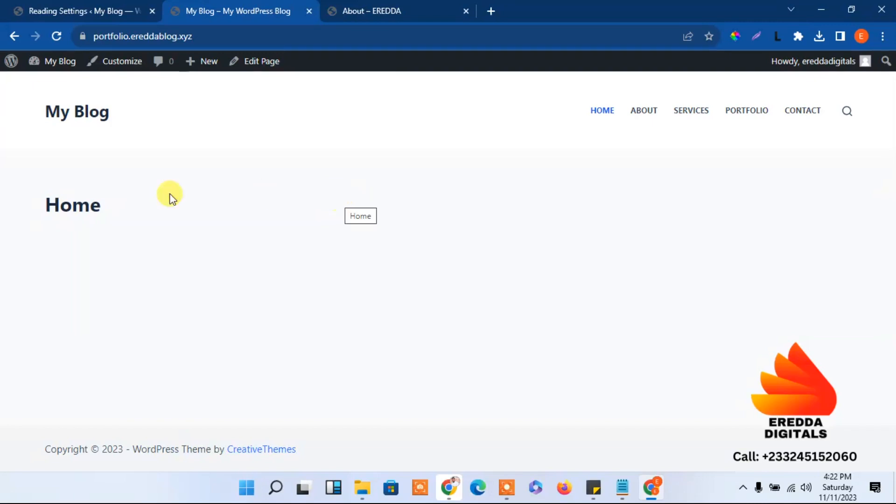
Go from the admin to the live site's HOME page and choose Edit Page
click(91, 7)
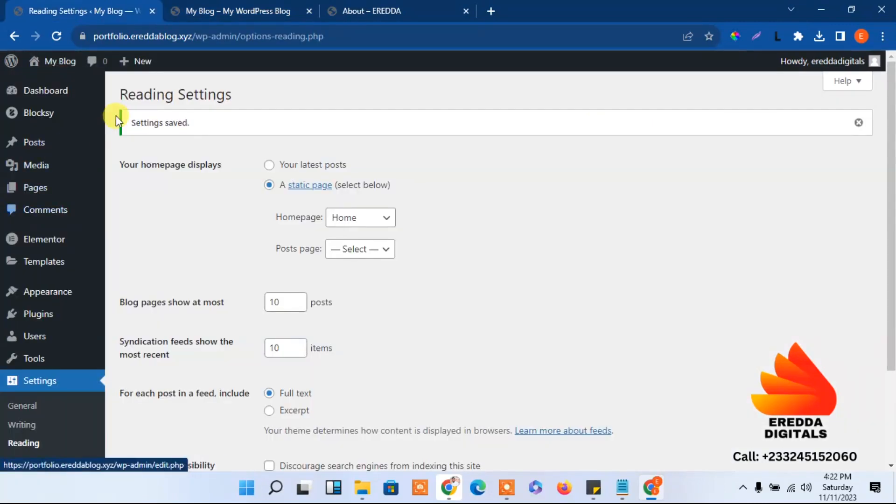
mouse_move(61, 67)
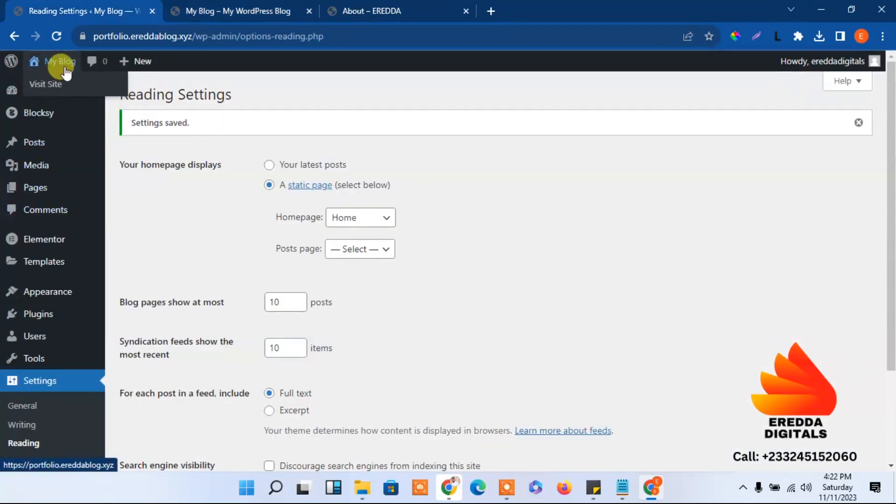
click(66, 70)
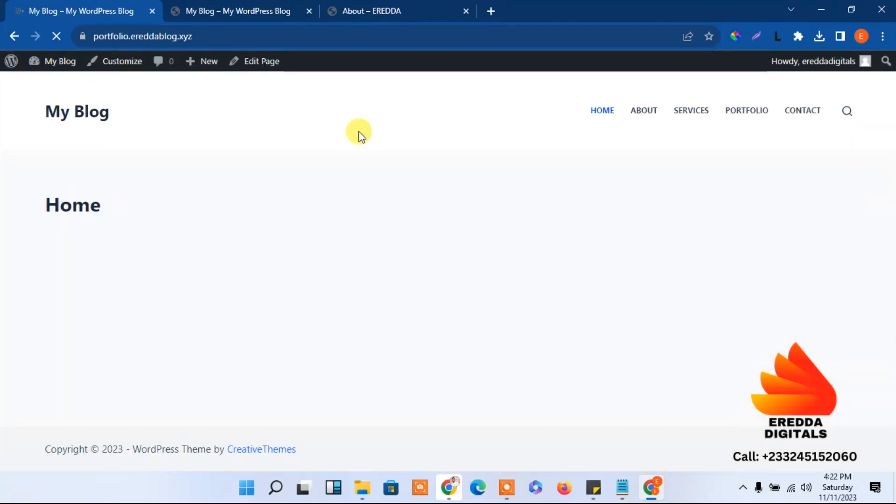
click(602, 114)
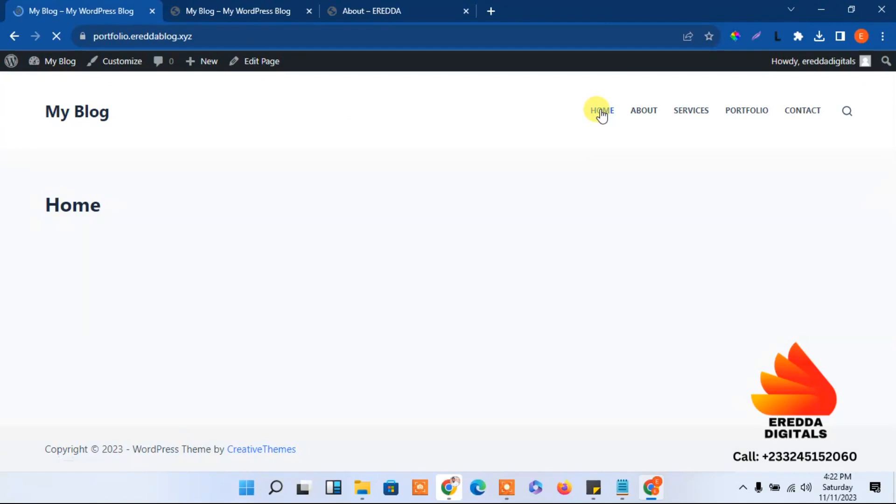
click(259, 68)
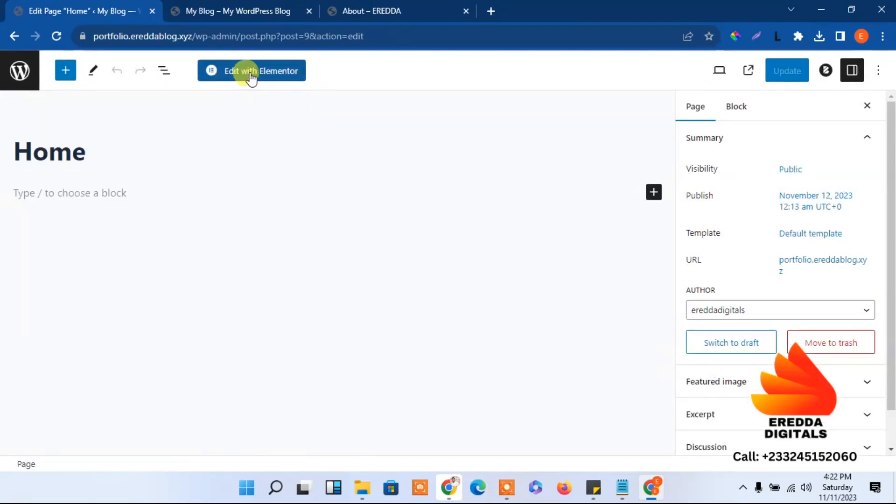
Open Home in Elementor, dismiss the AI notification, and set browser zoom back to 100%
click(249, 76)
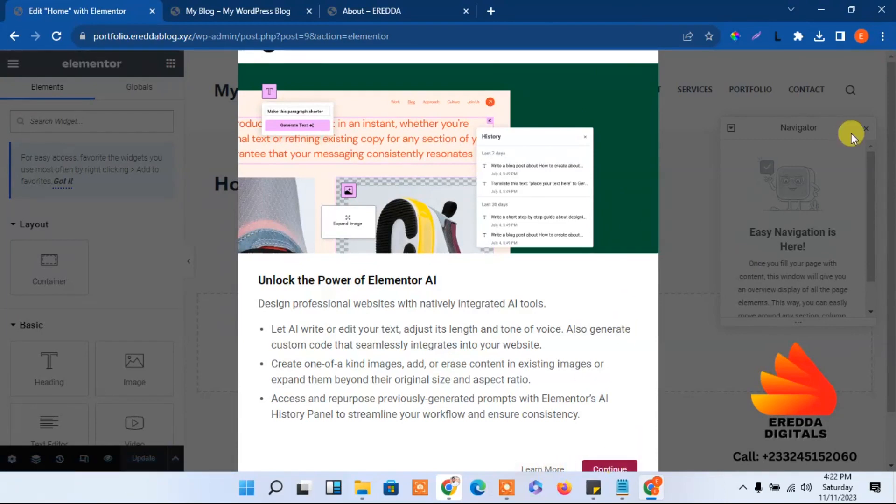
click(883, 36)
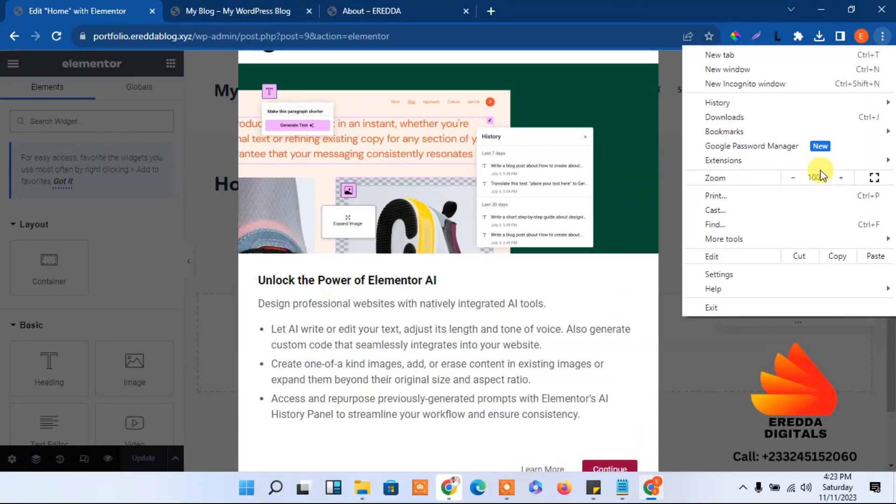
click(792, 177)
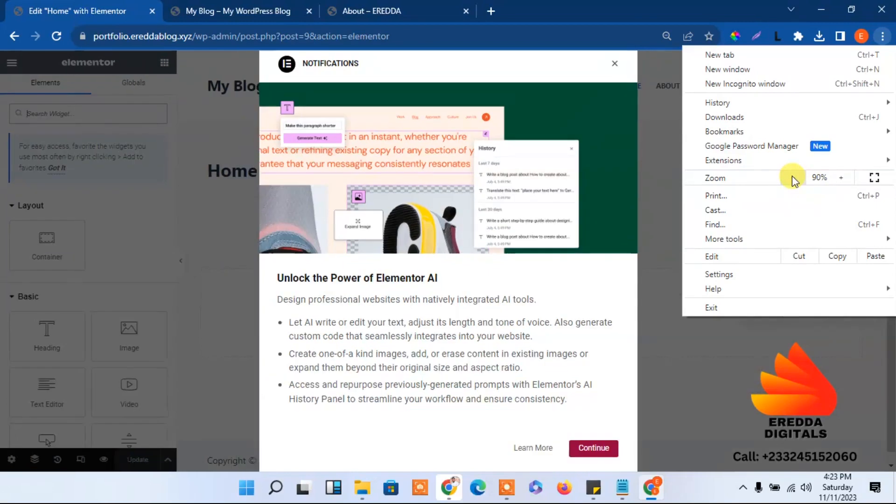
click(615, 69)
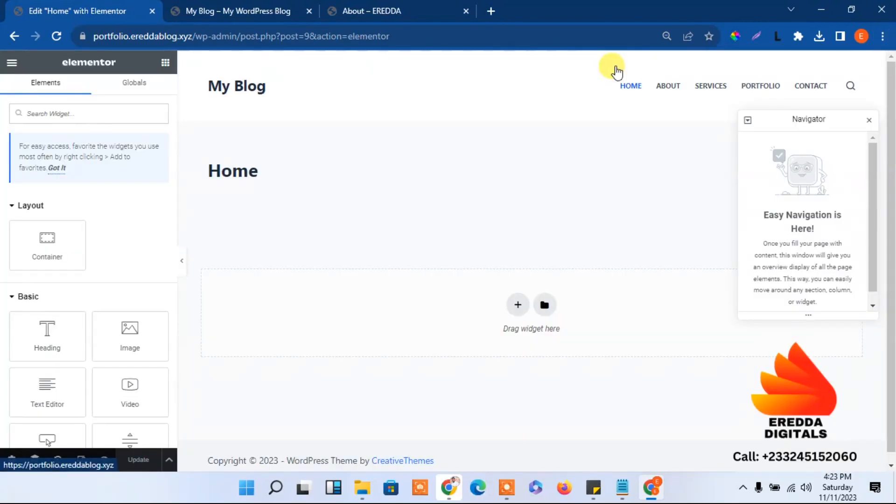
click(883, 36)
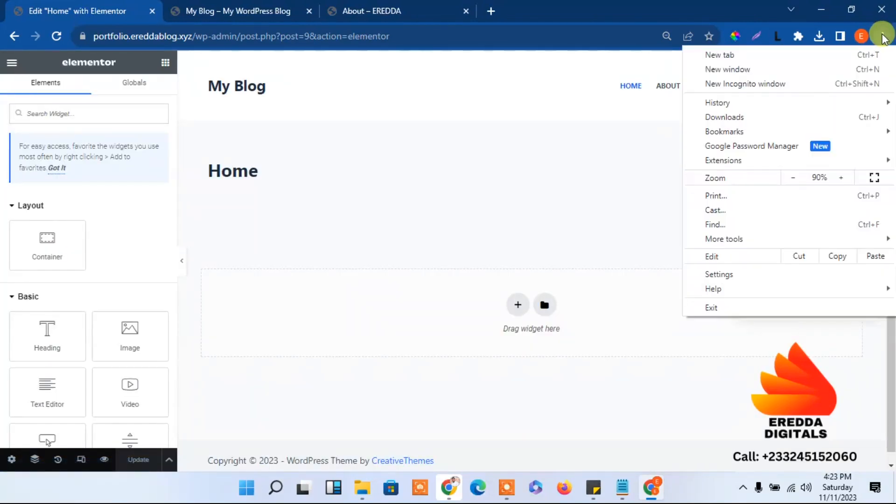
click(842, 178)
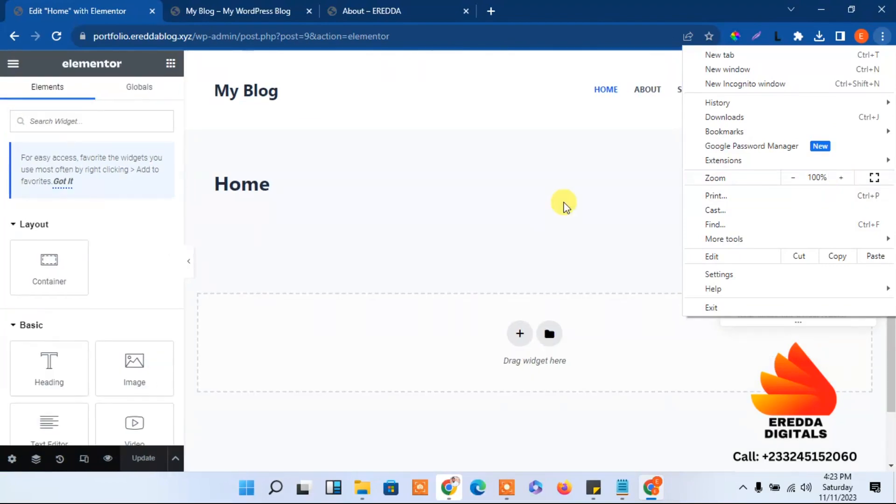
click(564, 204)
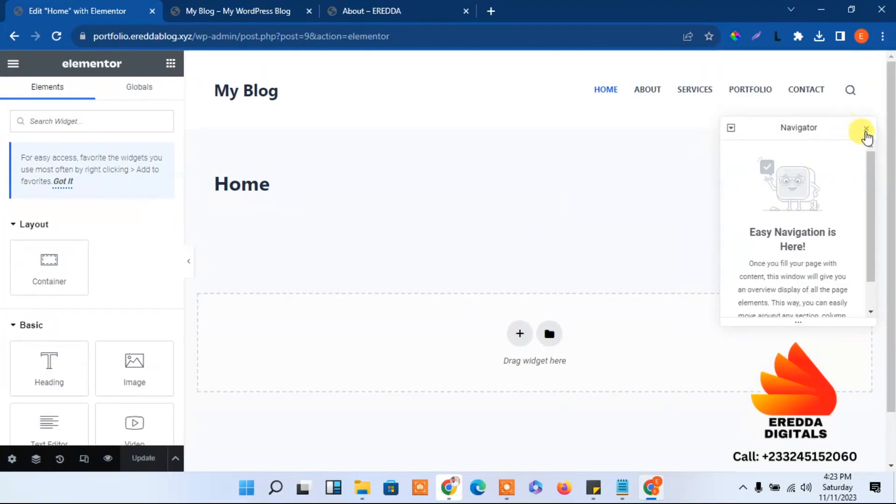
Close the Navigator panel and open Site Settings from Elementor's main menu
click(866, 129)
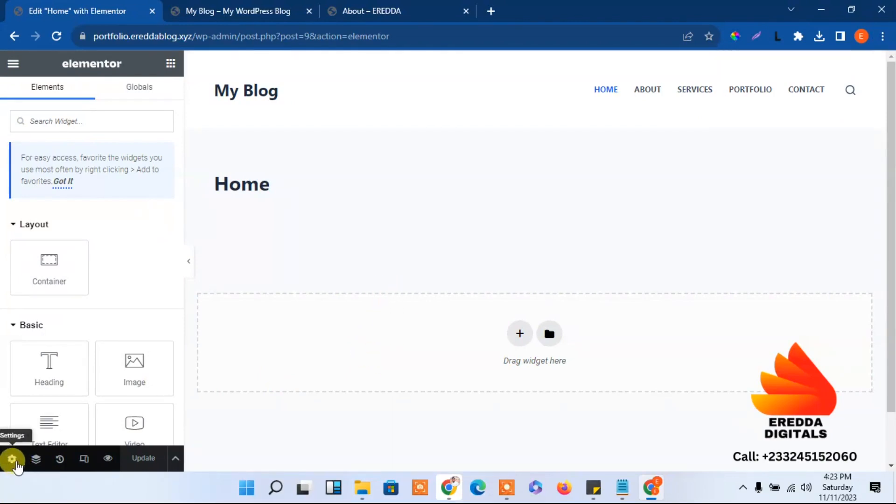
click(13, 460)
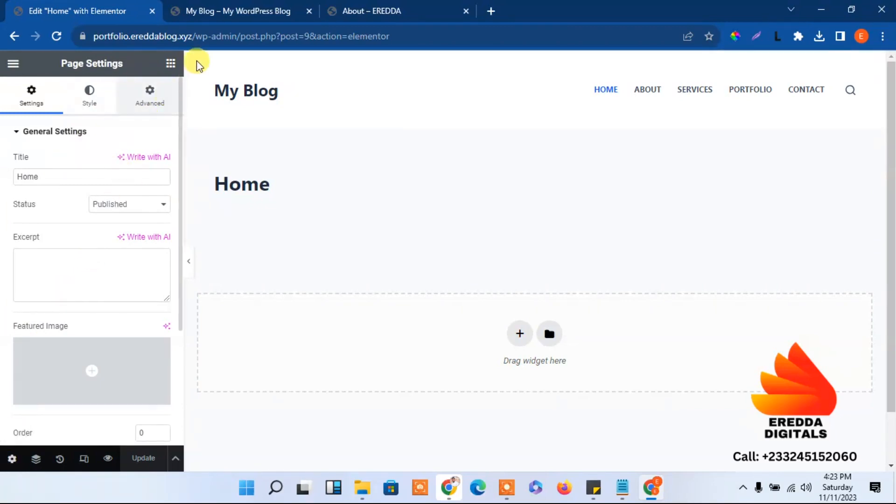
click(170, 64)
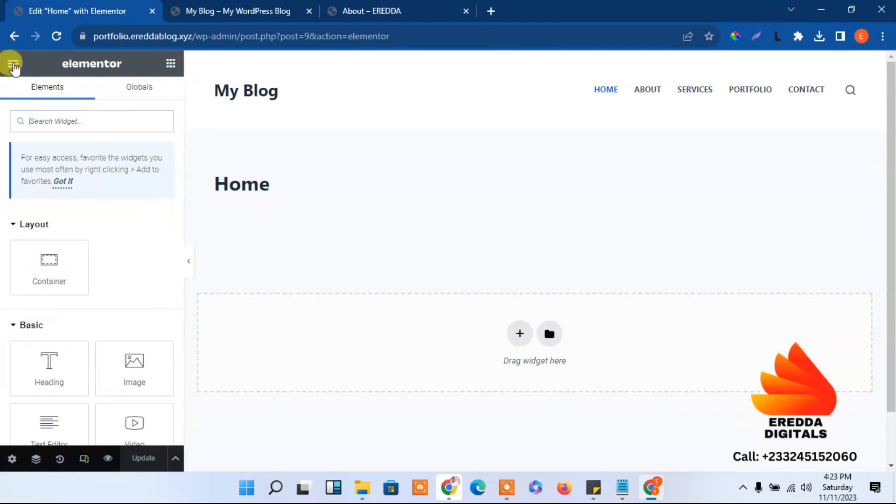
click(13, 64)
click(69, 126)
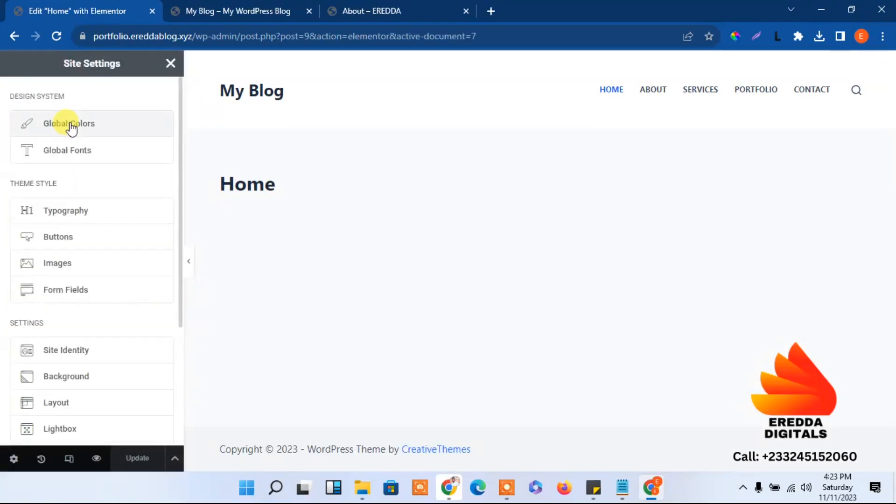
Turn on Hide Title, set Page Layout to Elementor Full Width, and Update the page
click(171, 64)
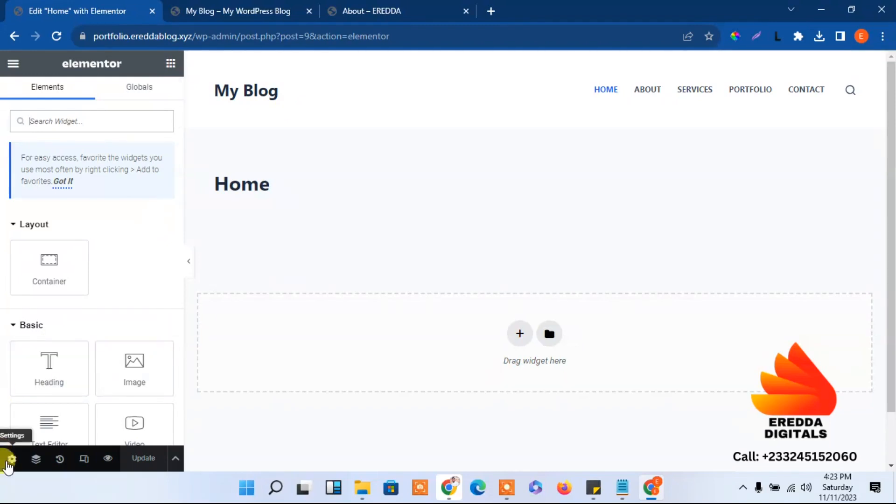
click(8, 461)
scroll(181, 364, down, 3)
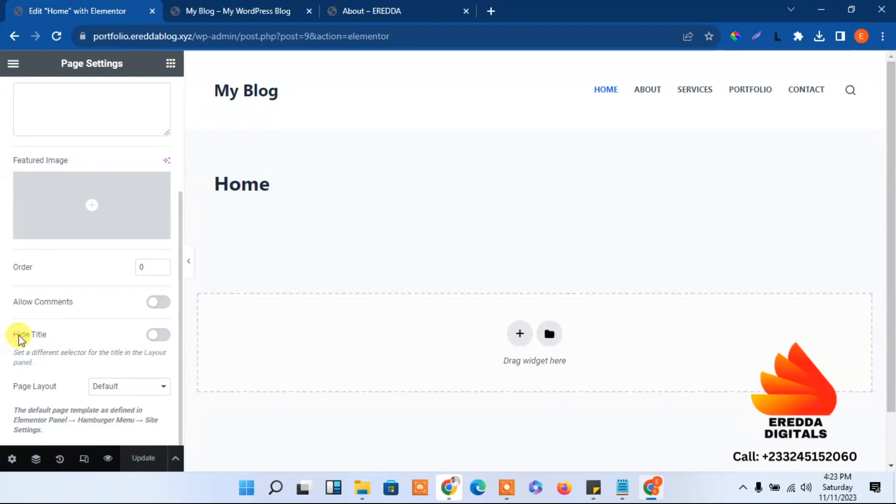
click(155, 335)
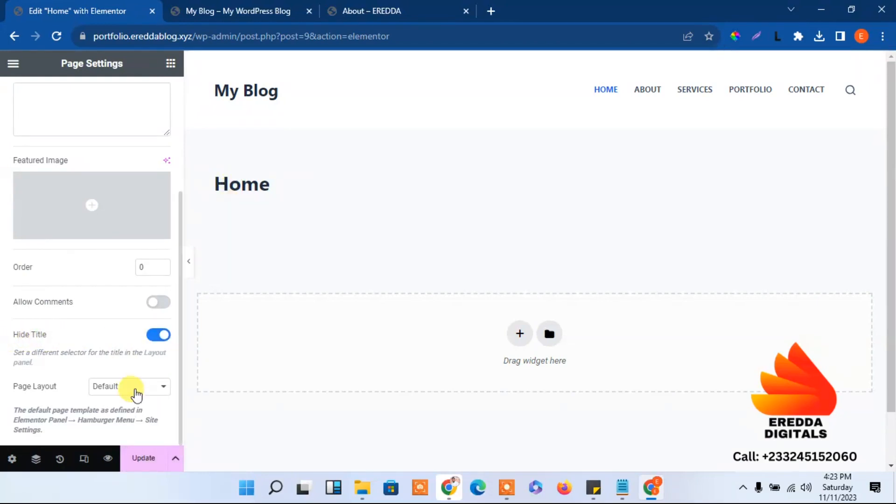
click(118, 389)
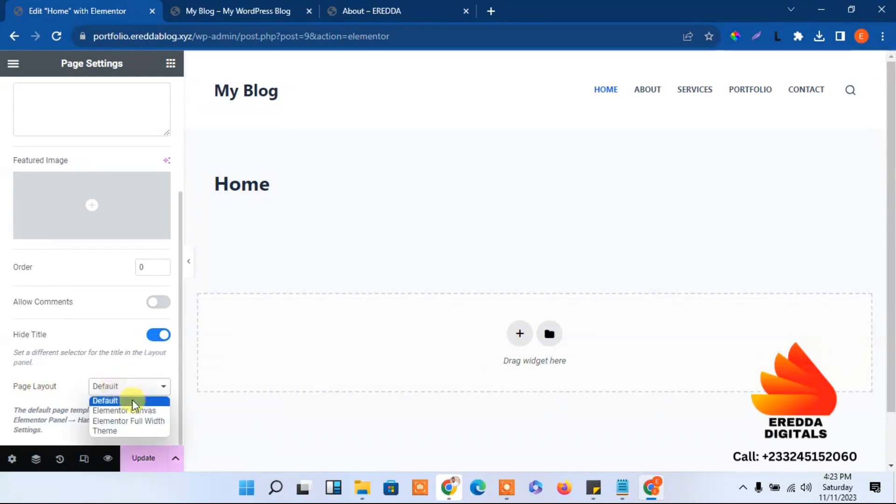
click(131, 422)
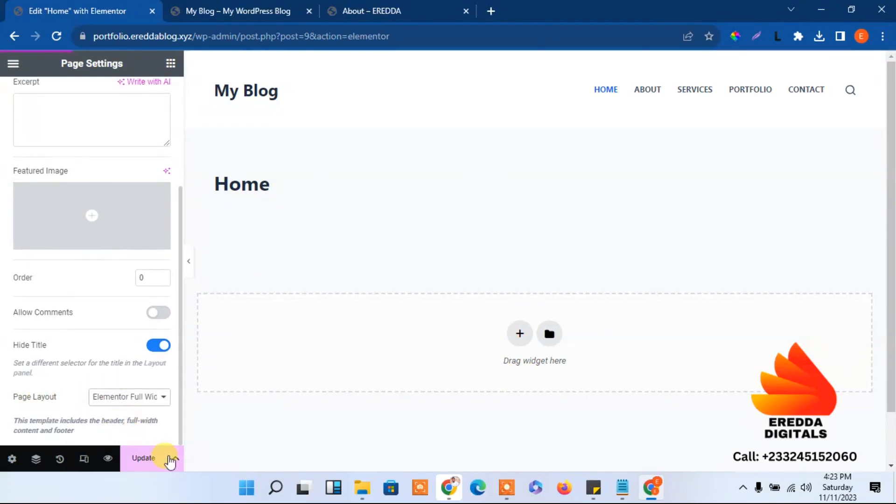
click(145, 459)
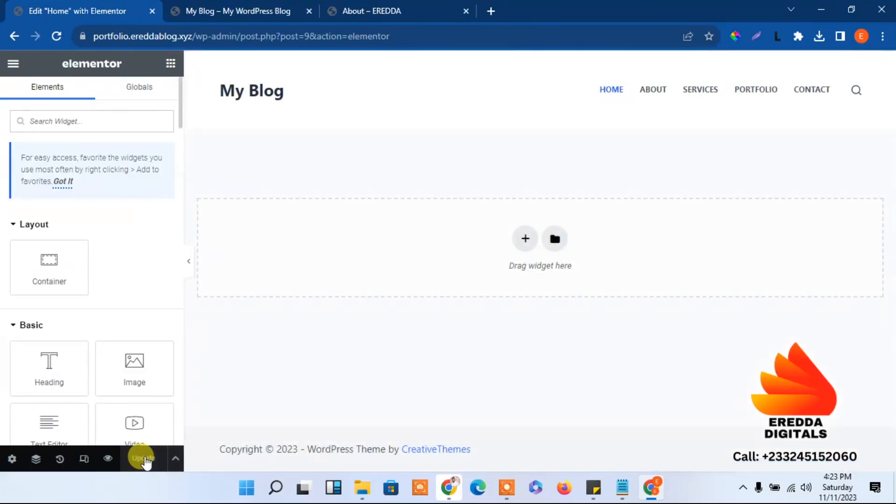
Reload the live site tab to confirm the title is gone, then return to the editor
click(241, 9)
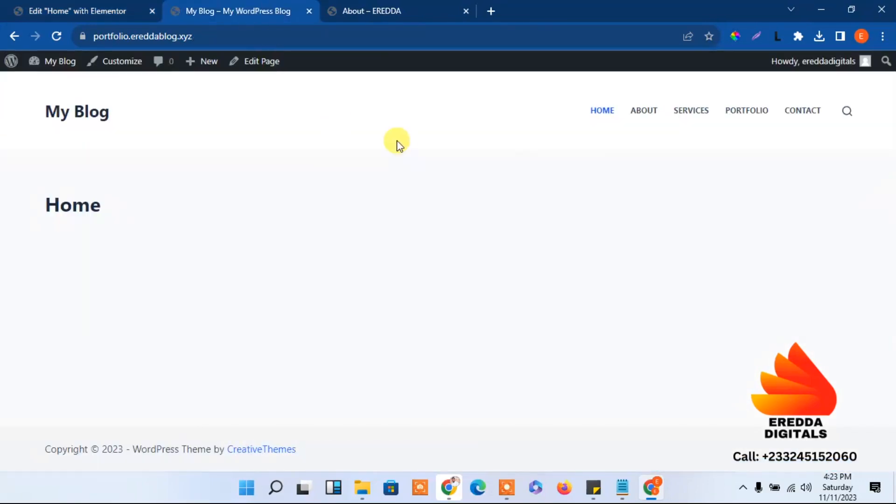
click(35, 8)
click(237, 8)
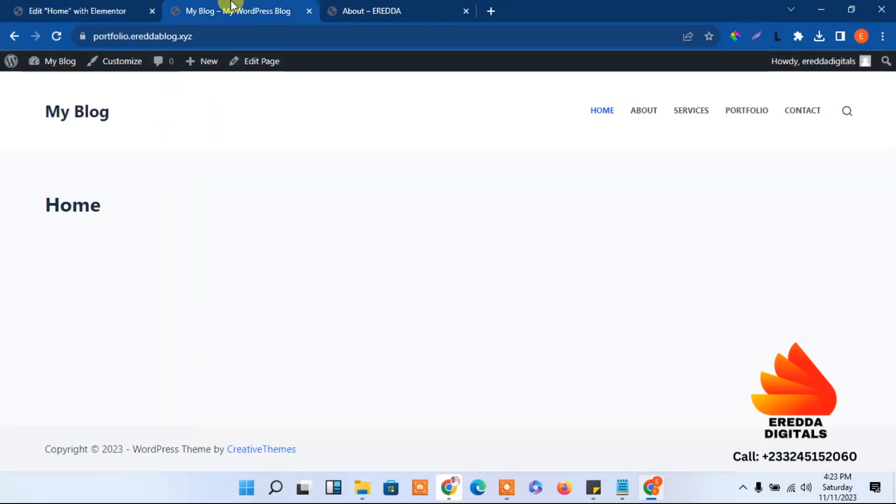
click(56, 36)
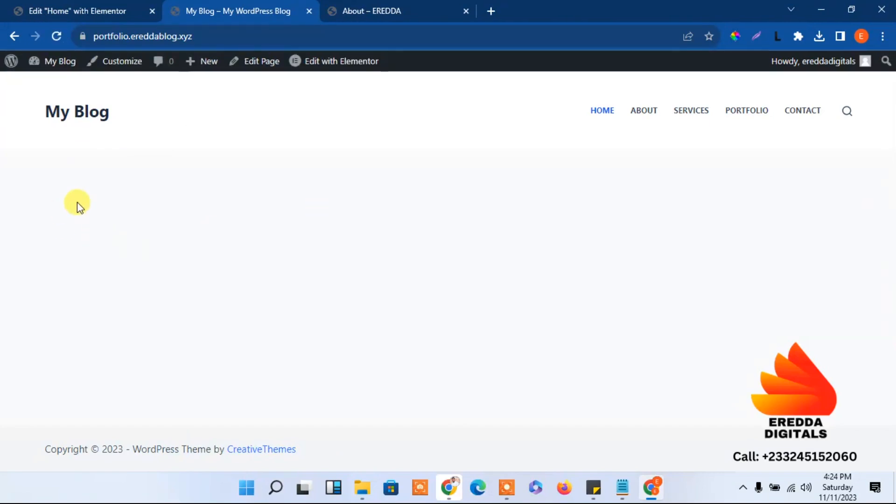
click(64, 8)
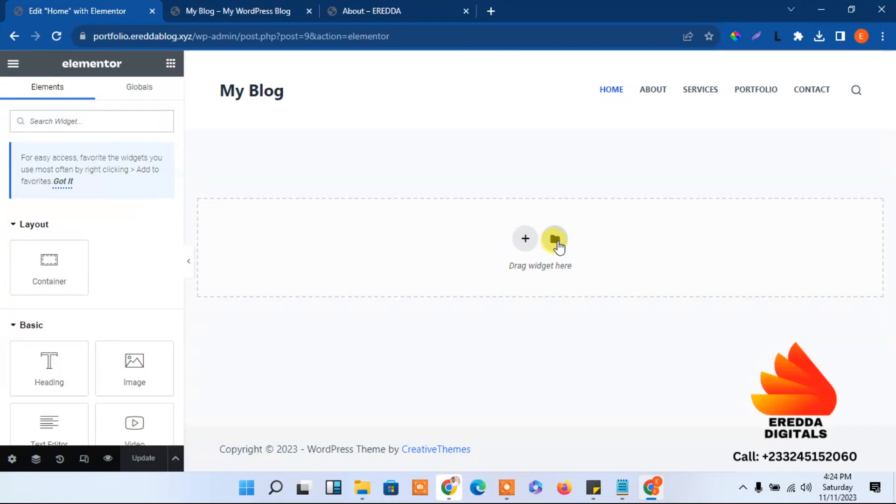
Open the template library's My Templates and go to its Import Template screen
click(555, 240)
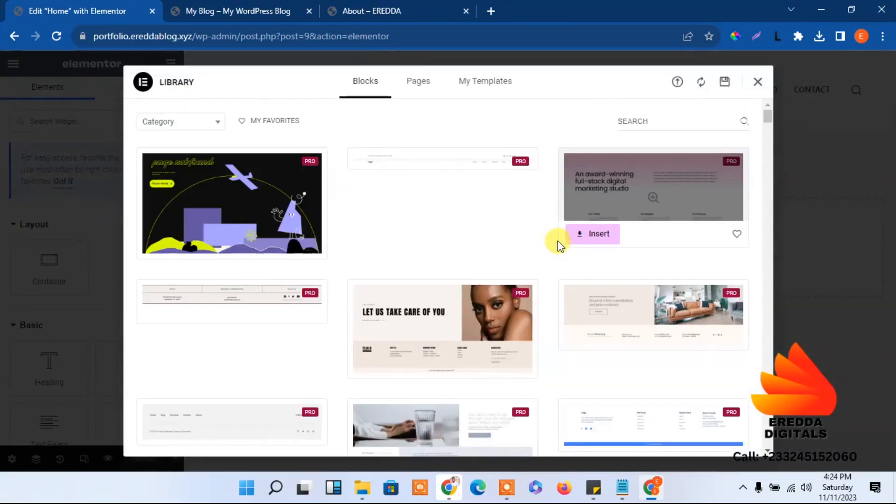
click(477, 89)
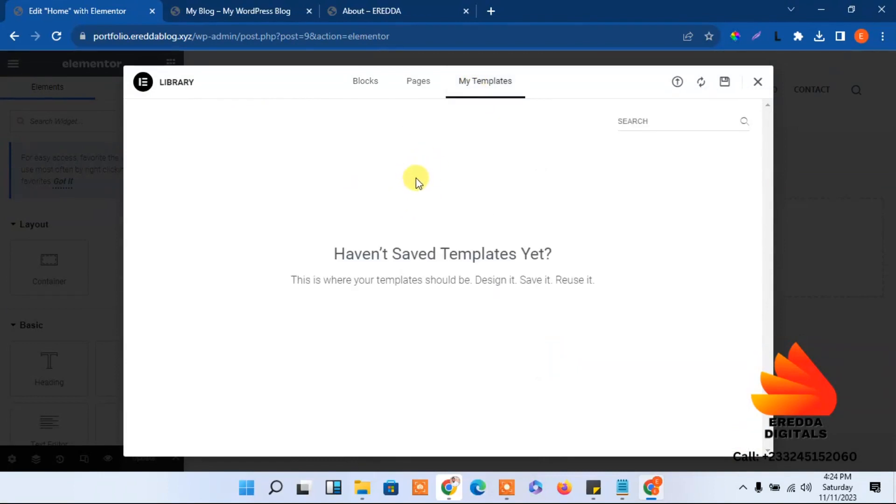
click(677, 83)
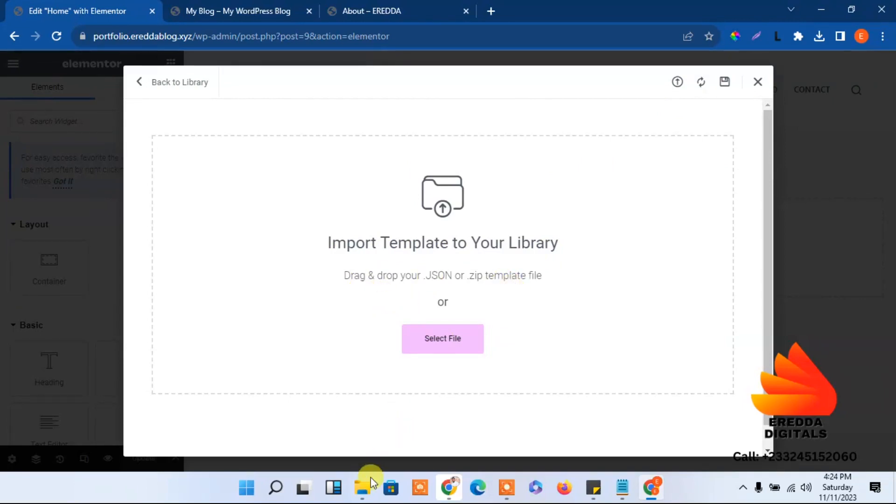
Select the about, home, services, footer, contact and team files and drag them onto Elementor's import zone
click(369, 495)
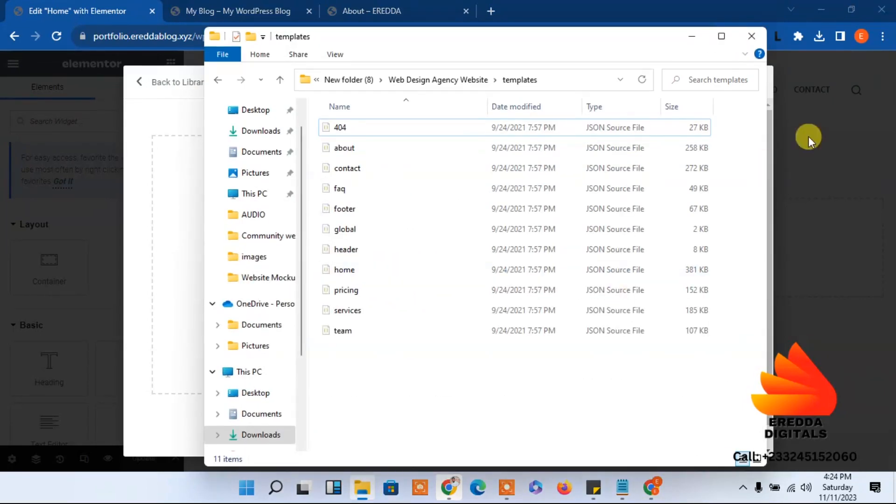
drag(603, 44, 817, 59)
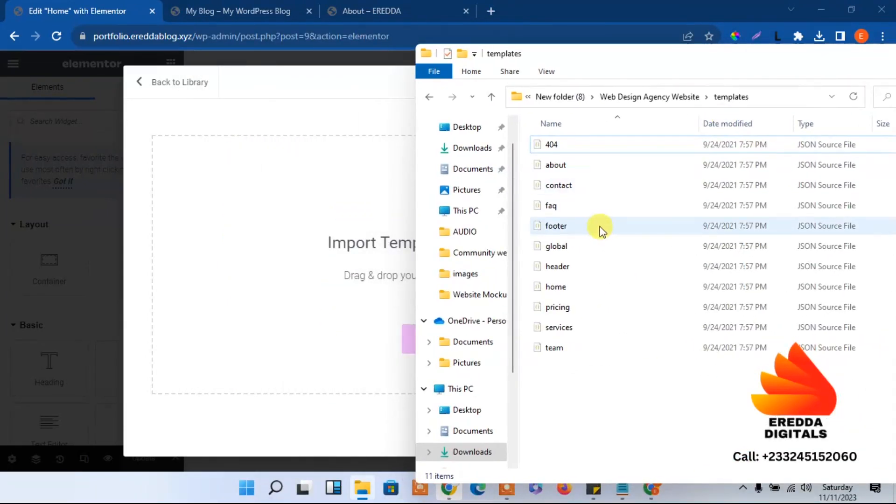
click(567, 168)
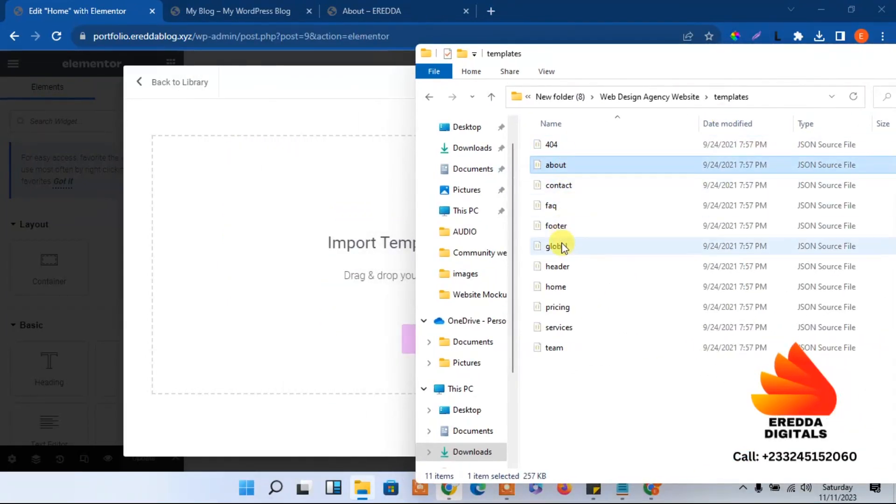
ctrl+click(563, 289)
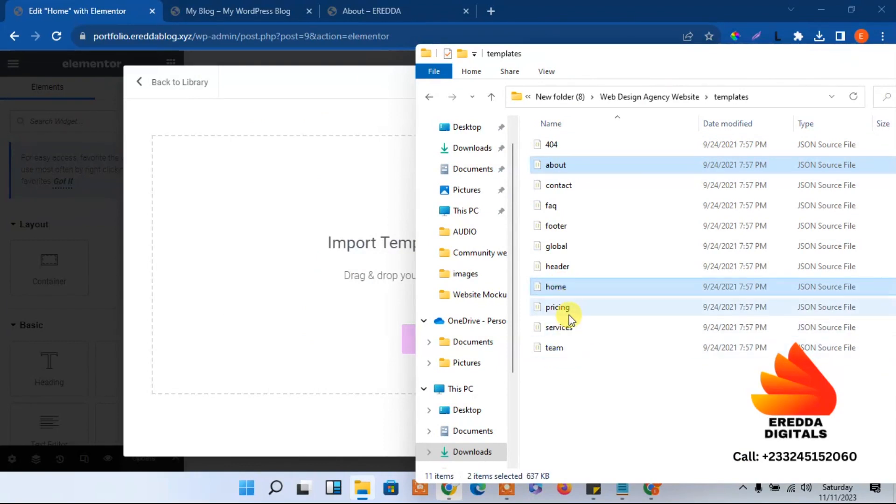
ctrl+click(559, 330)
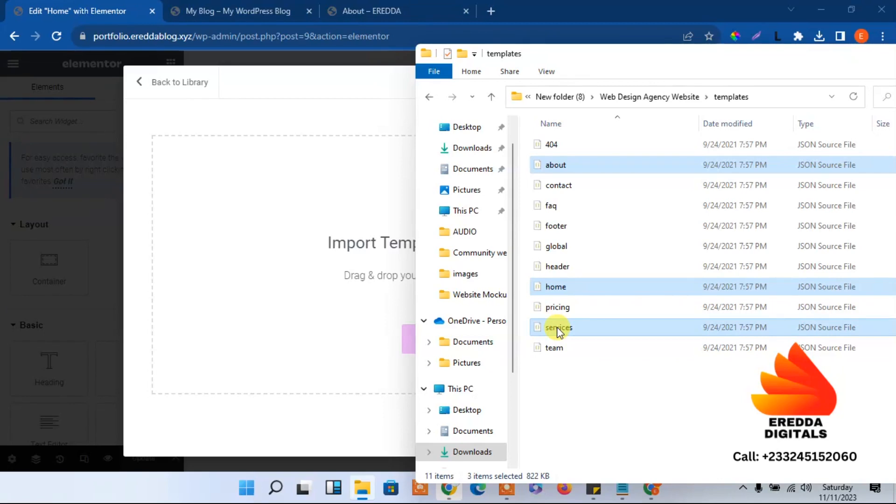
ctrl+click(565, 228)
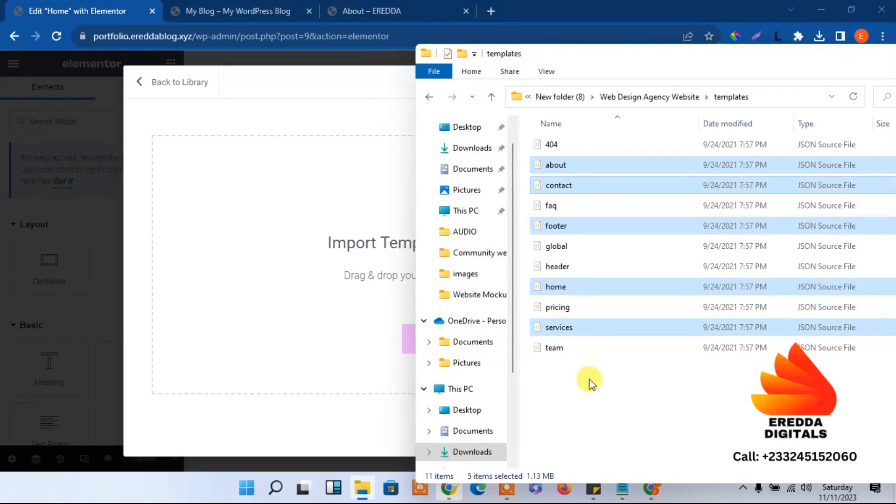
ctrl+click(554, 351)
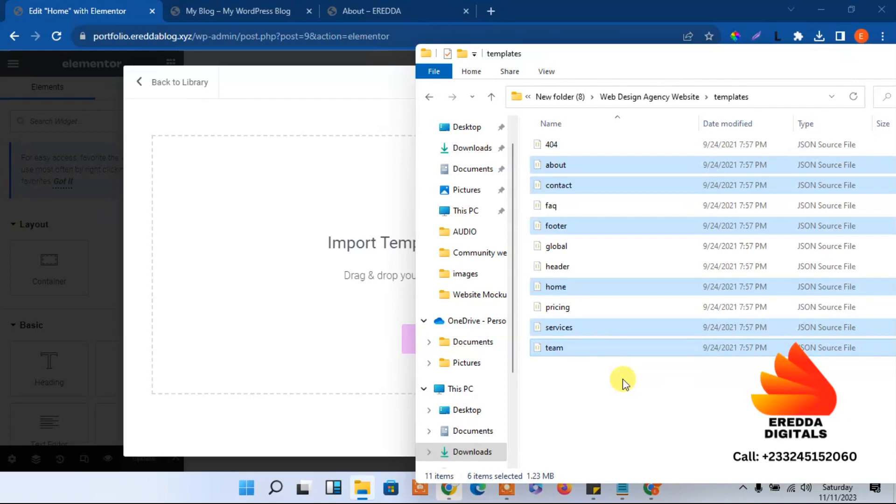
drag(565, 171, 356, 280)
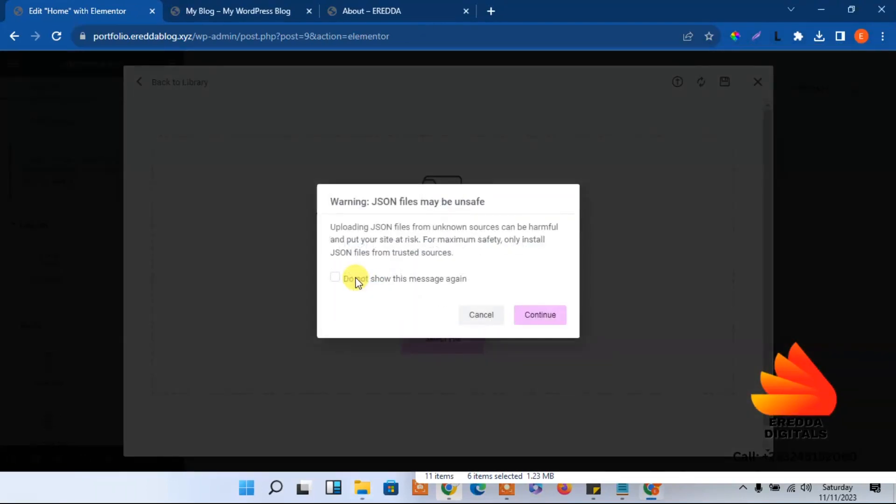
Accept the JSON warning, then drag the home template file into the importer and confirm
click(536, 317)
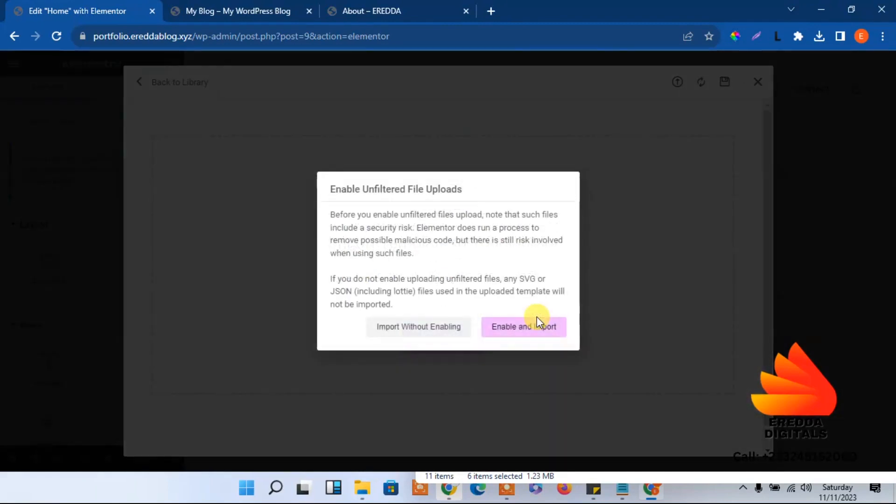
click(521, 328)
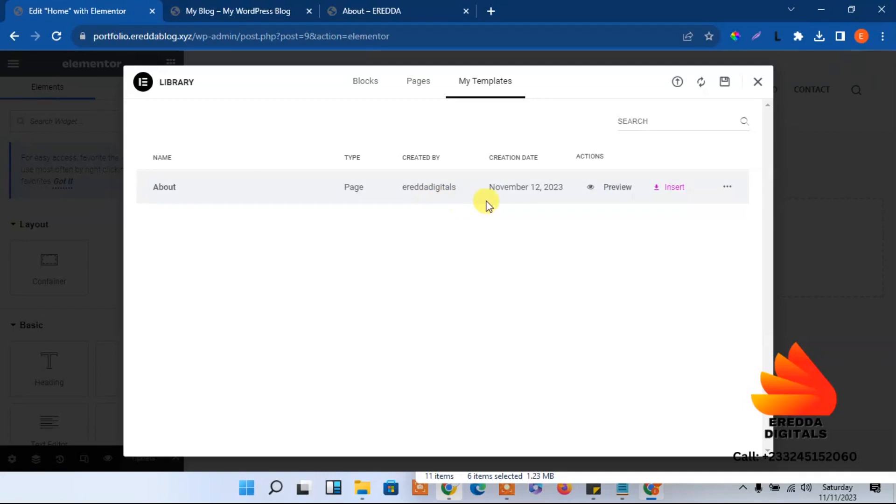
click(677, 82)
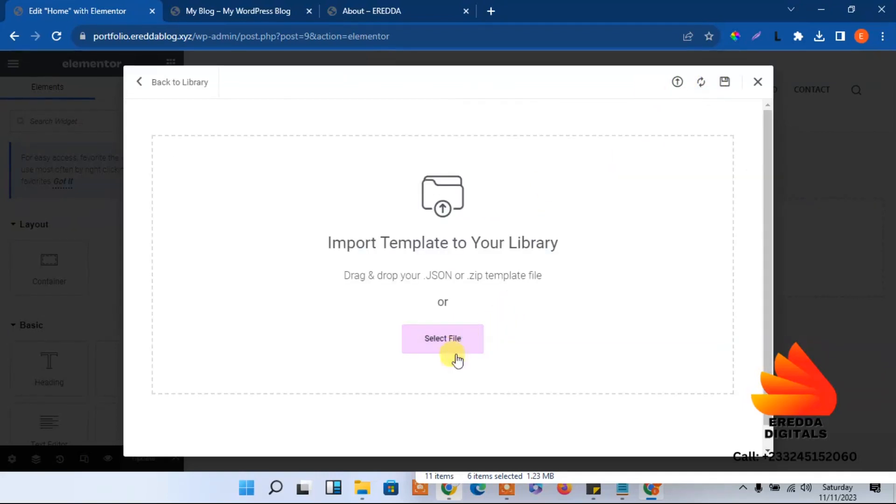
click(362, 489)
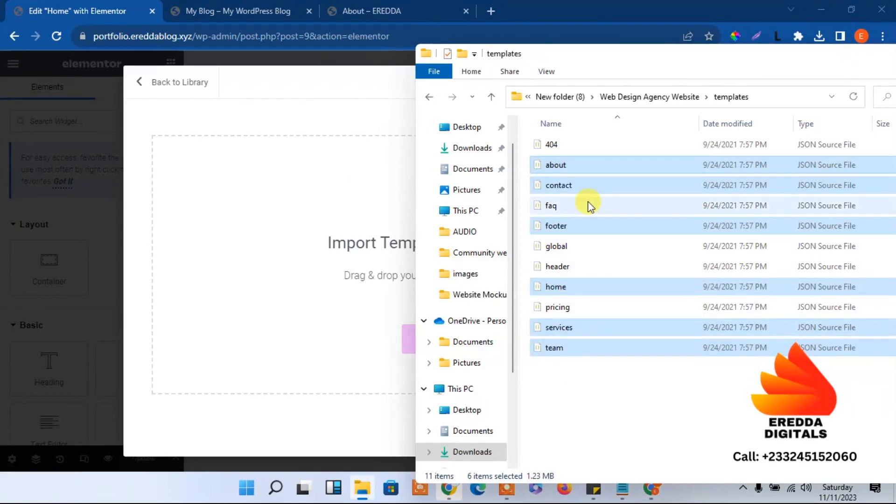
click(561, 288)
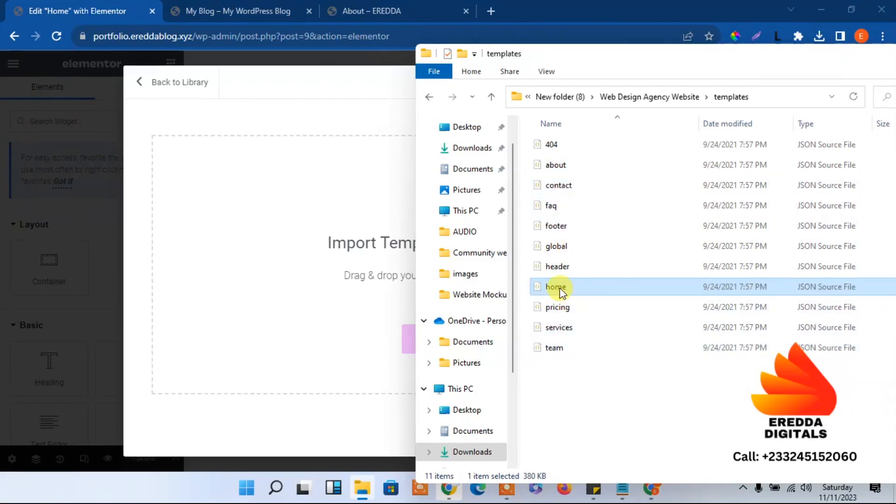
drag(562, 288, 357, 293)
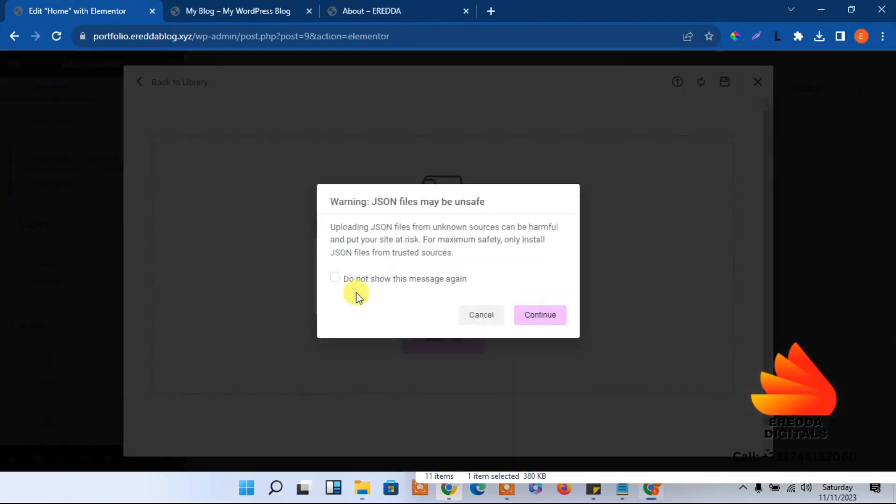
click(540, 314)
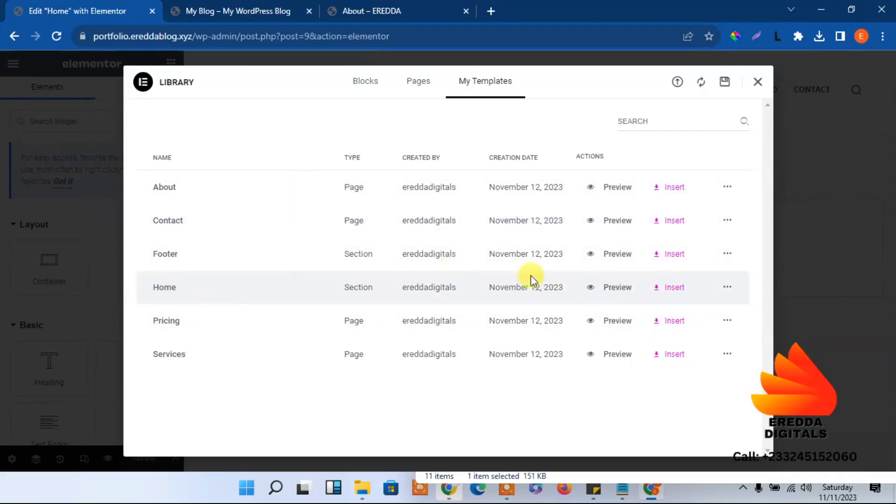
Insert the saved Home template into the page, scroll its preview, and switch to the live site tab
click(675, 288)
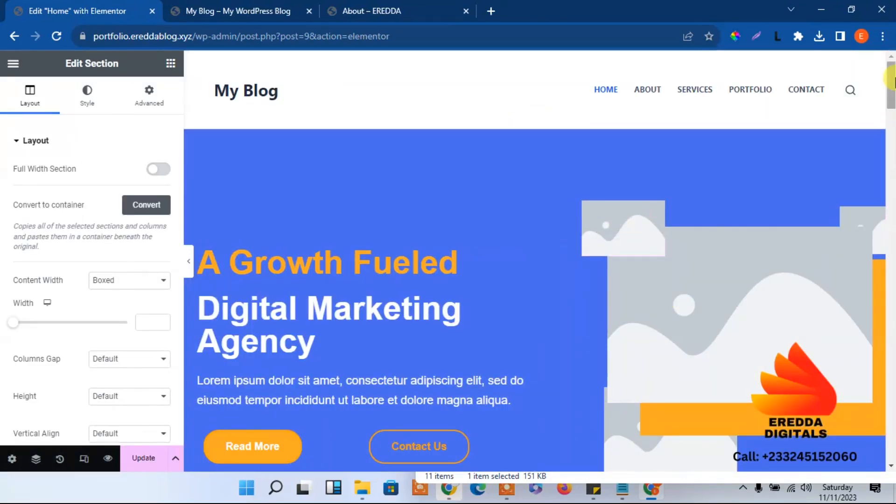
drag(892, 79, 891, 110)
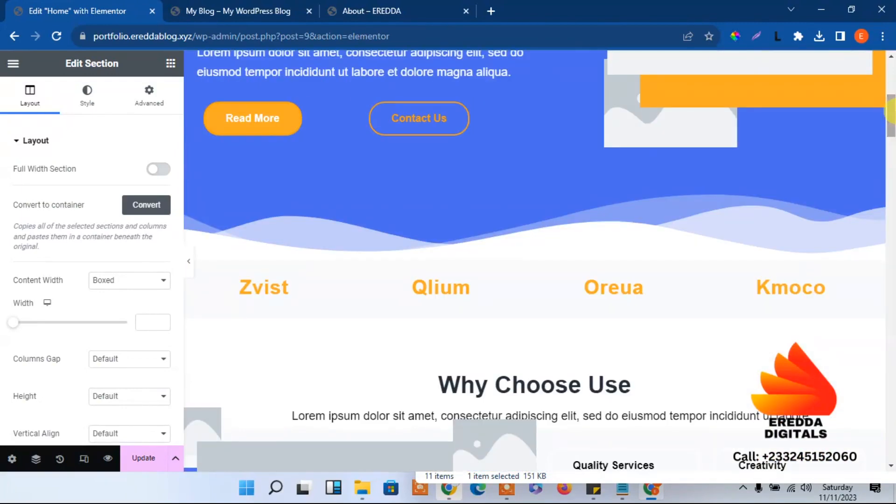
drag(891, 110, 891, 79)
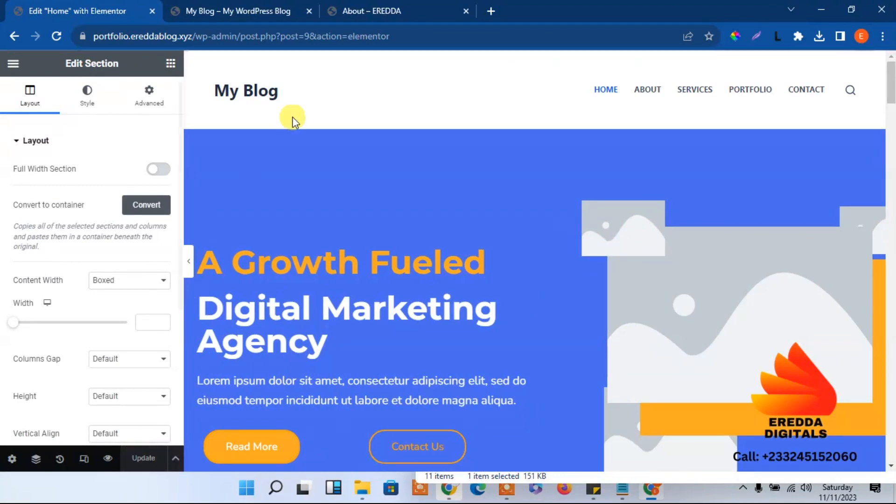
click(242, 7)
Reload and scroll the live homepage's Growth Fueled design, then go Back in the Elementor tab
click(57, 36)
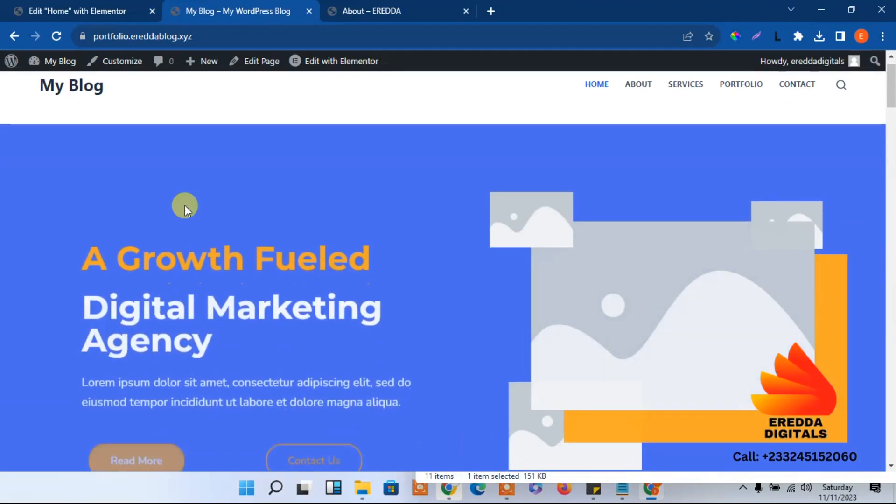
scroll(184, 205, down, 5)
scroll(185, 206, down, 10)
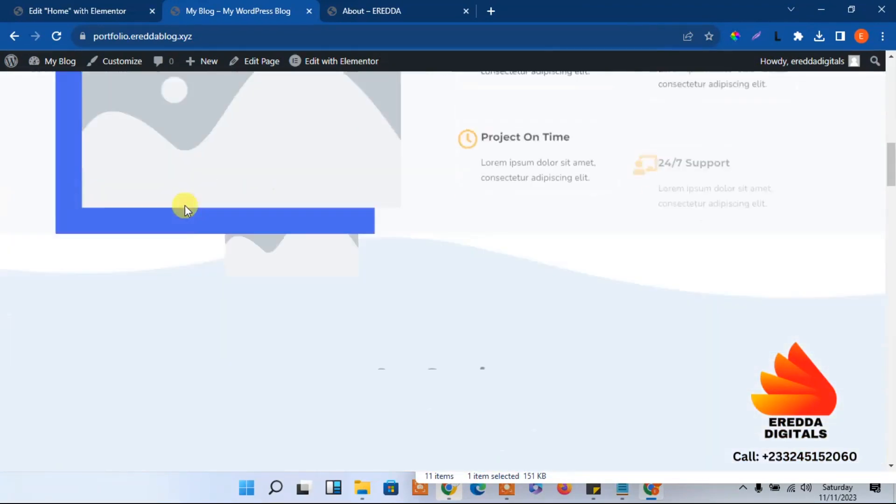
scroll(185, 205, up, 8)
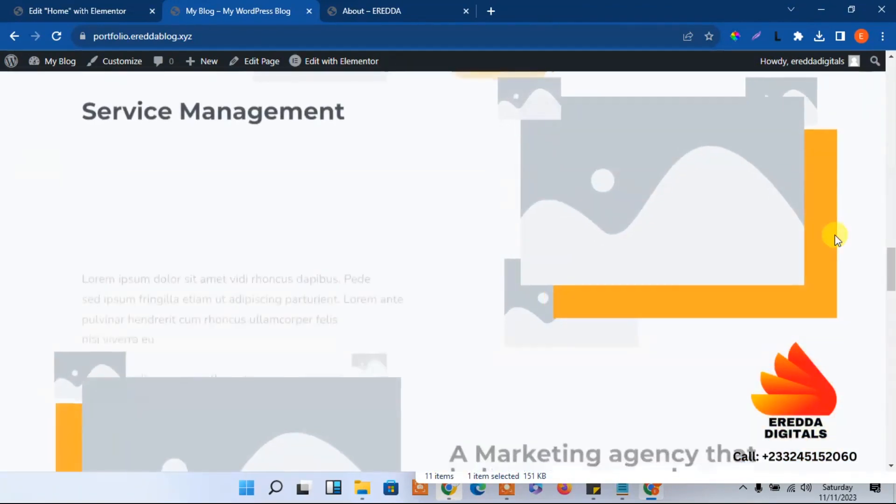
scroll(863, 141, down, 4)
drag(863, 141, 873, 14)
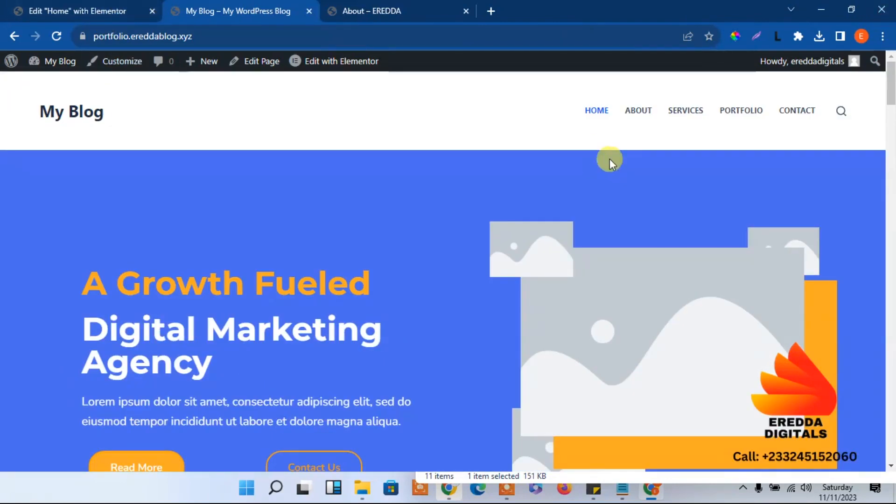
click(92, 6)
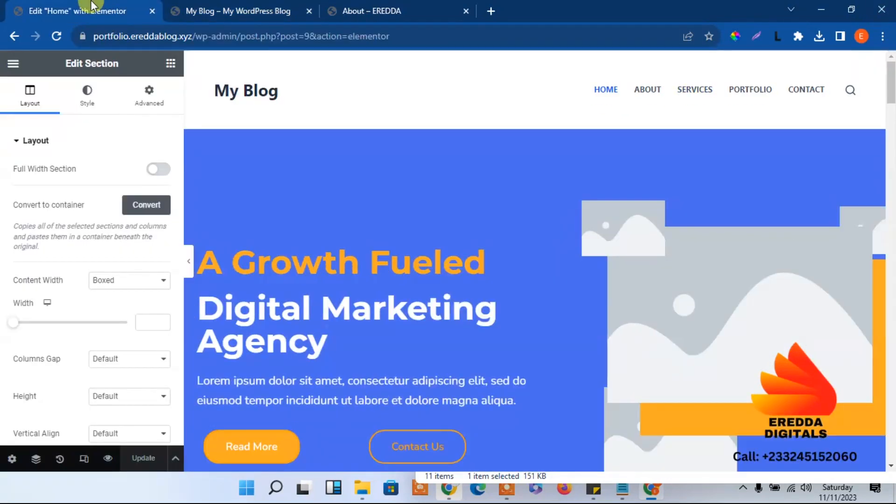
click(13, 37)
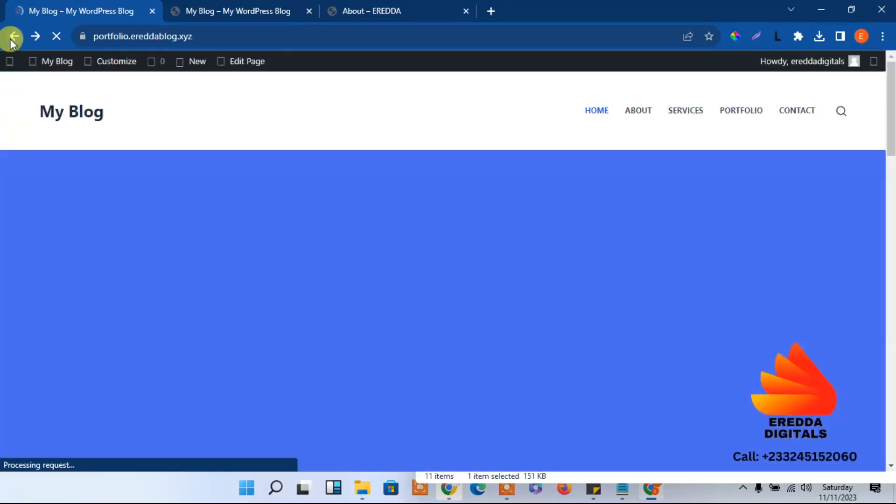
Go from the site menu's About page into the Elementor editor for that empty page
click(636, 113)
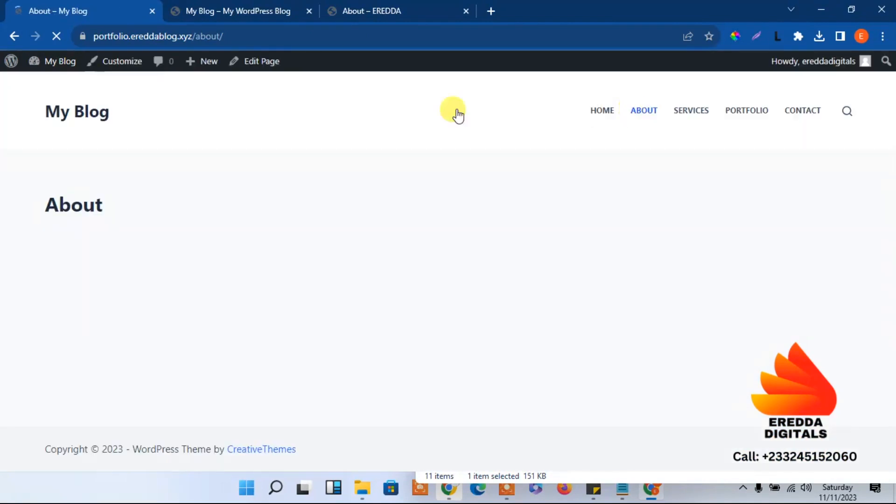
click(257, 64)
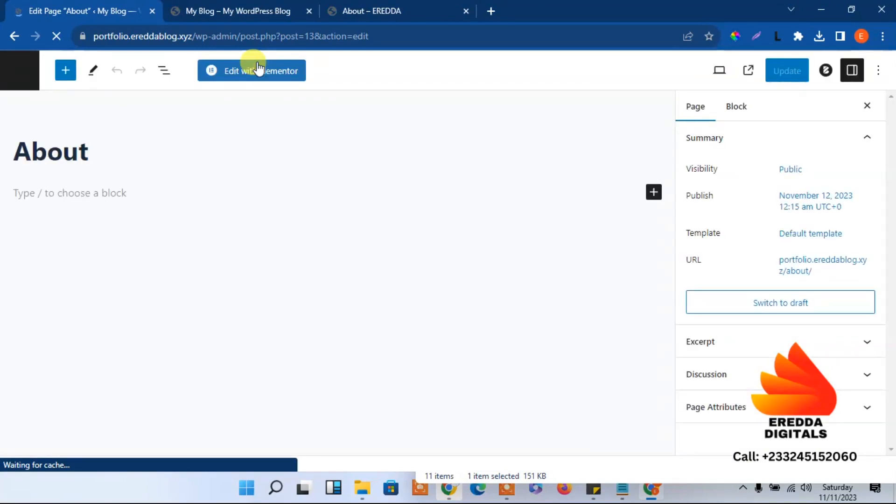
click(256, 74)
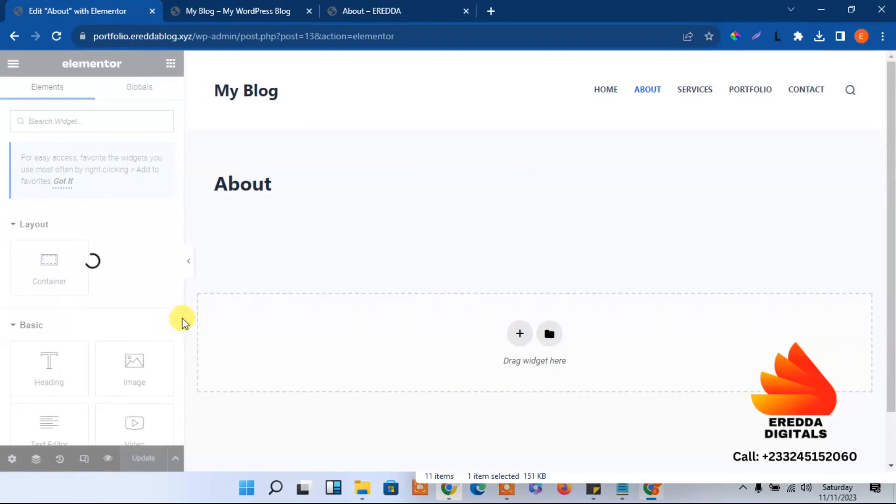
Hide the About page title, set Elementor Full Width layout, update, and show My Templates
click(10, 460)
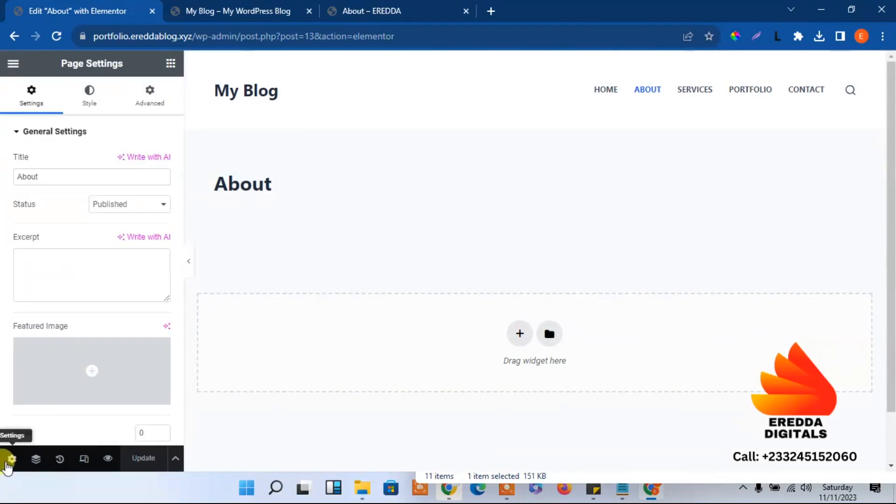
scroll(181, 377, down, 3)
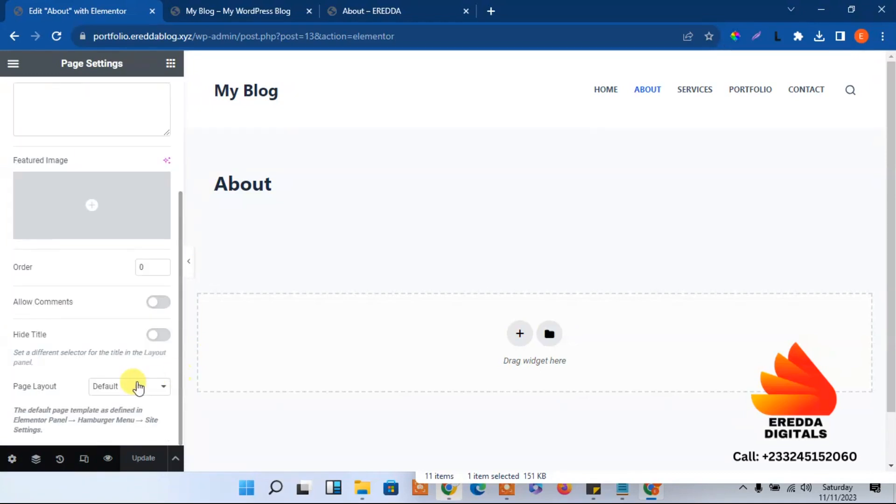
click(157, 335)
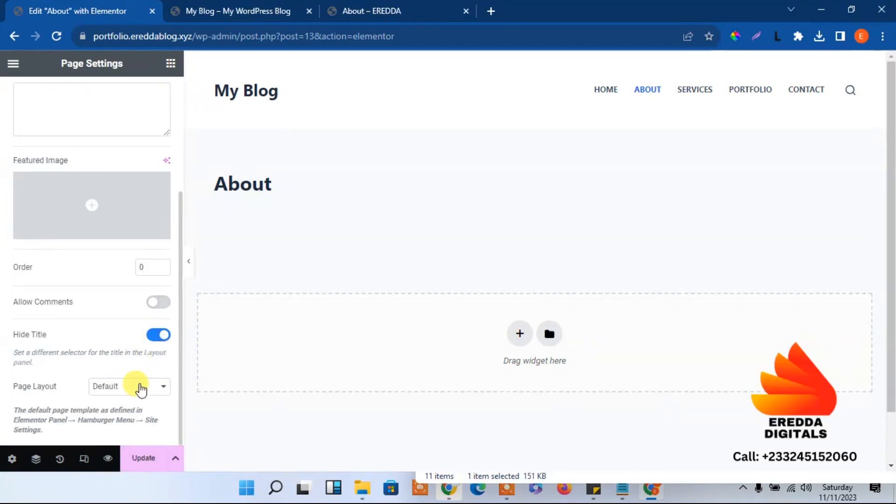
click(141, 388)
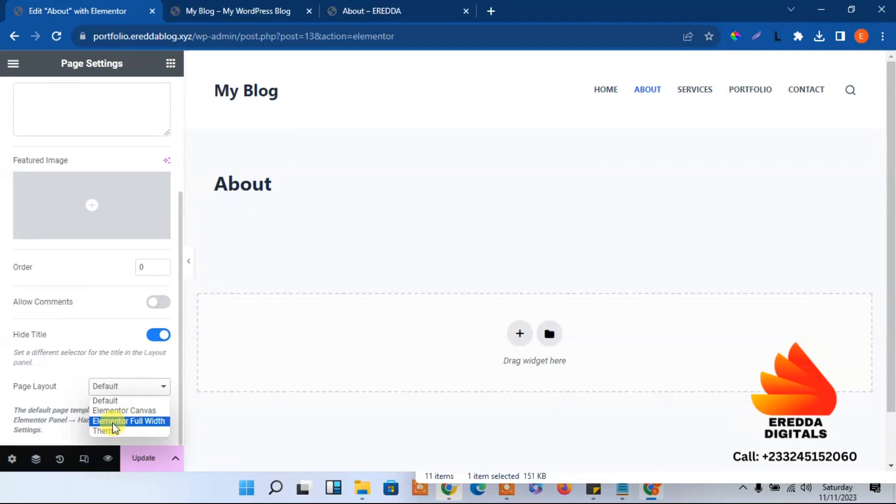
click(127, 422)
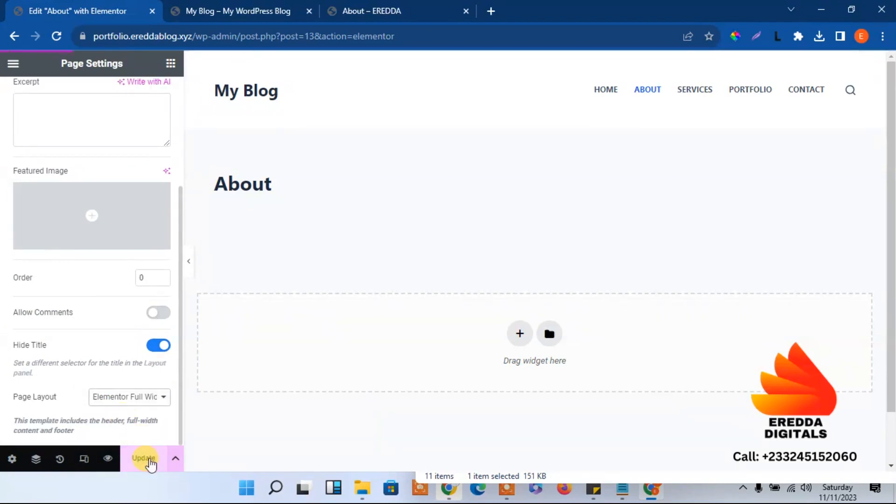
click(148, 462)
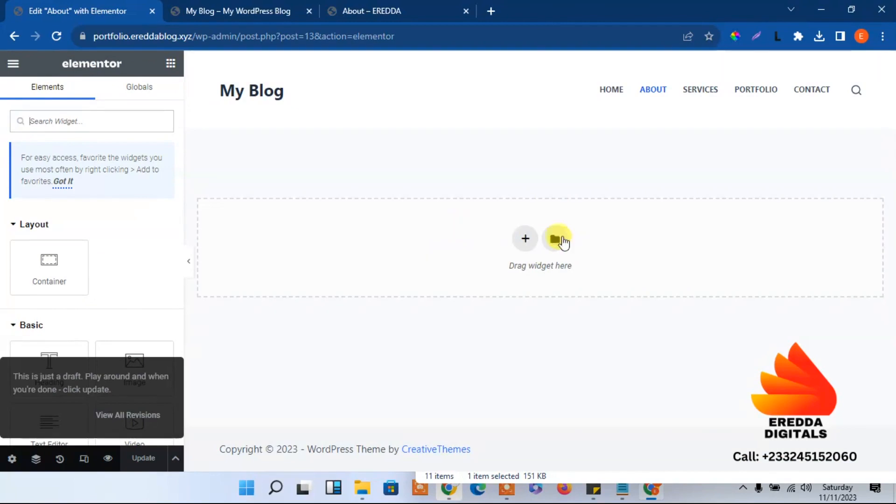
click(558, 238)
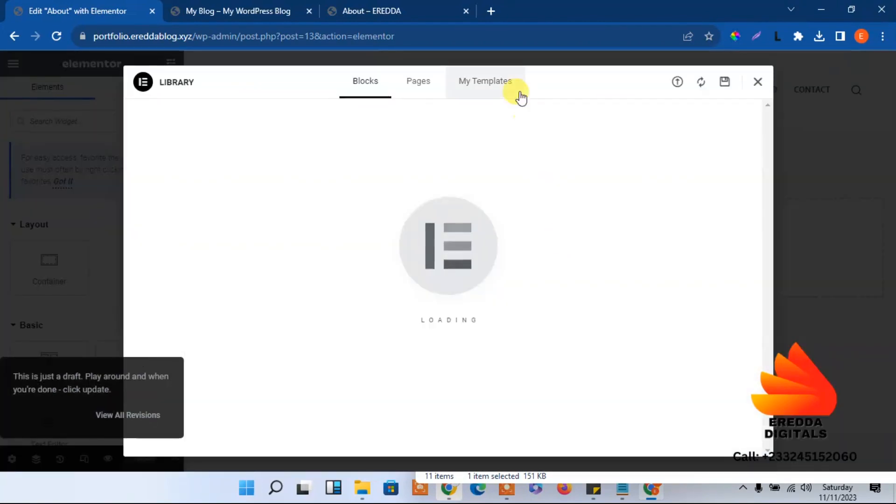
click(492, 86)
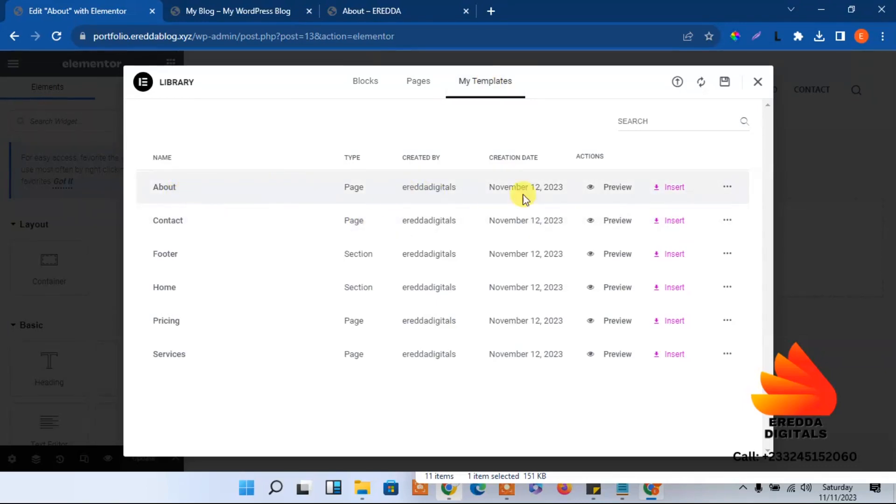
Insert the saved About template, review it, update the page, and switch to the My Blog tab
click(675, 189)
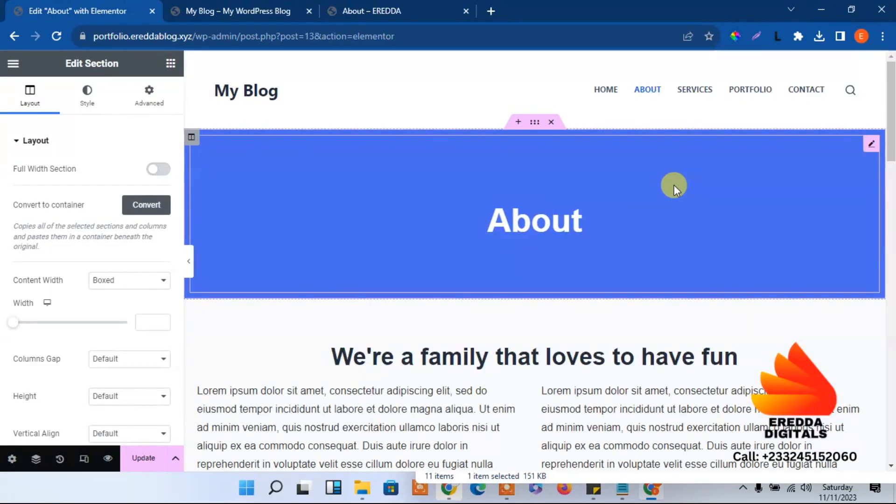
drag(892, 95, 893, 380)
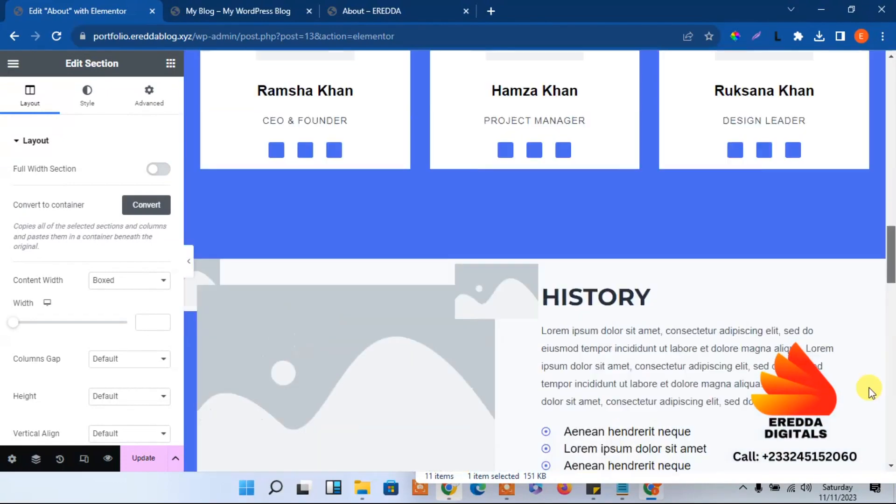
drag(869, 388, 826, 128)
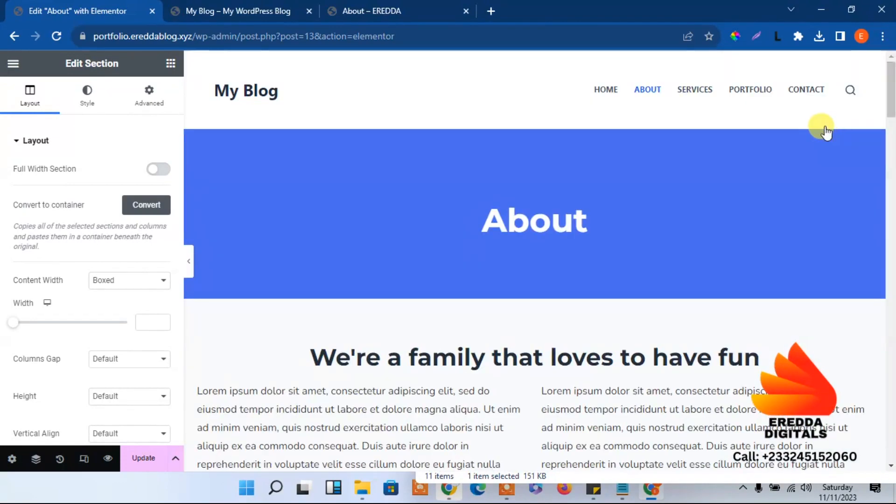
click(144, 461)
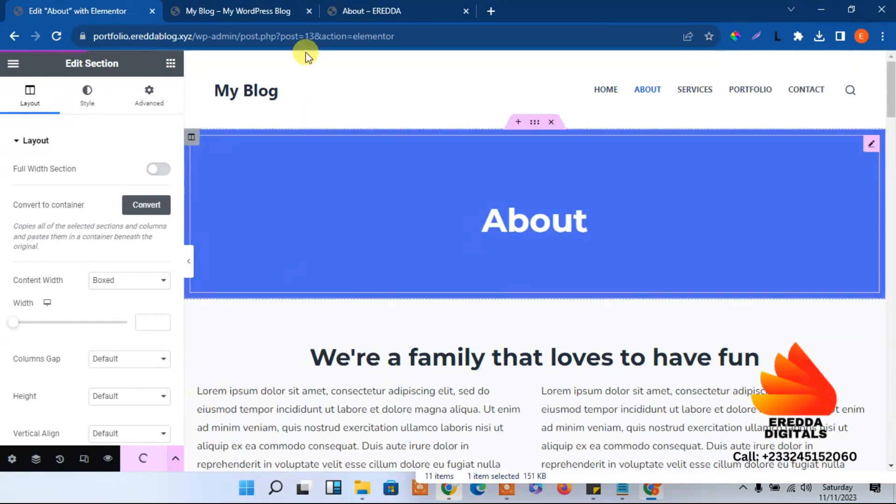
click(270, 10)
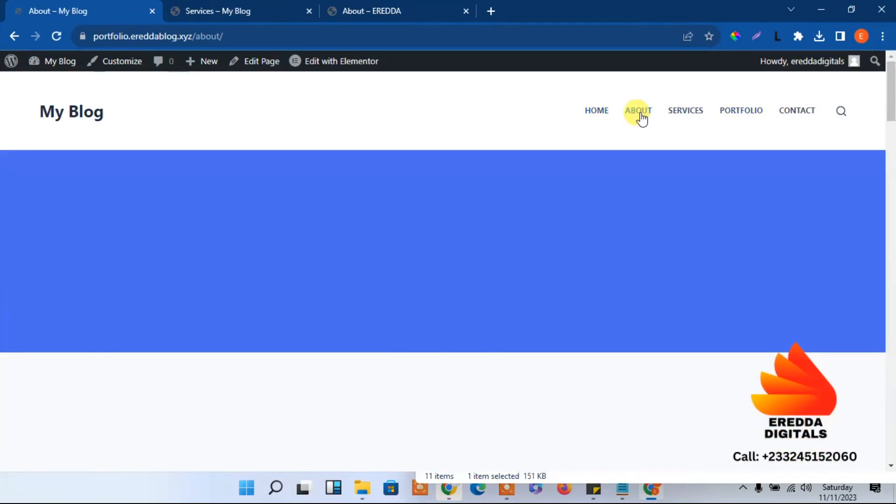
Browse the live Services, Portfolio and Contact pages from the My Blog menu
click(691, 109)
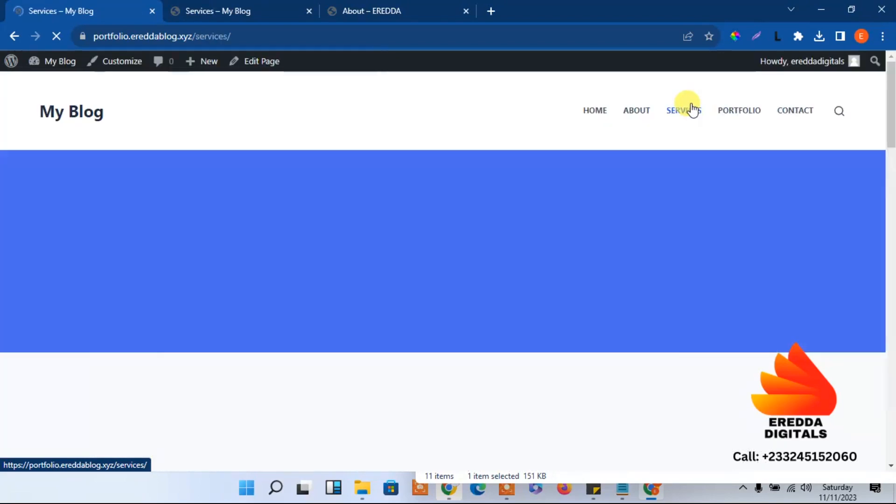
click(756, 112)
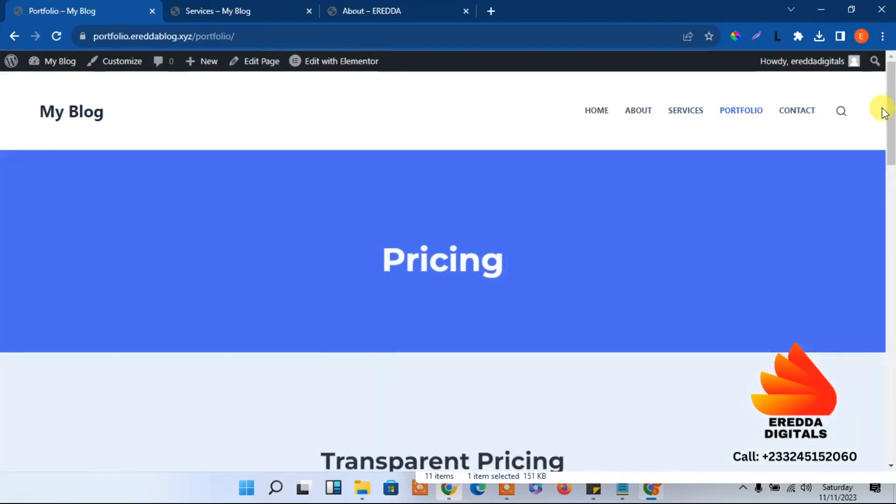
mouse_move(895, 97)
mouse_down()
mouse_move(891, 201)
mouse_move(891, 94)
mouse_up()
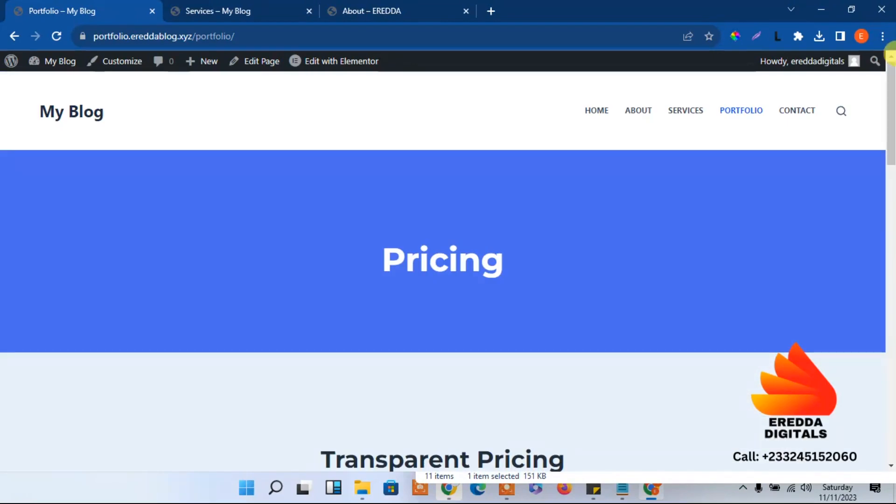
click(803, 116)
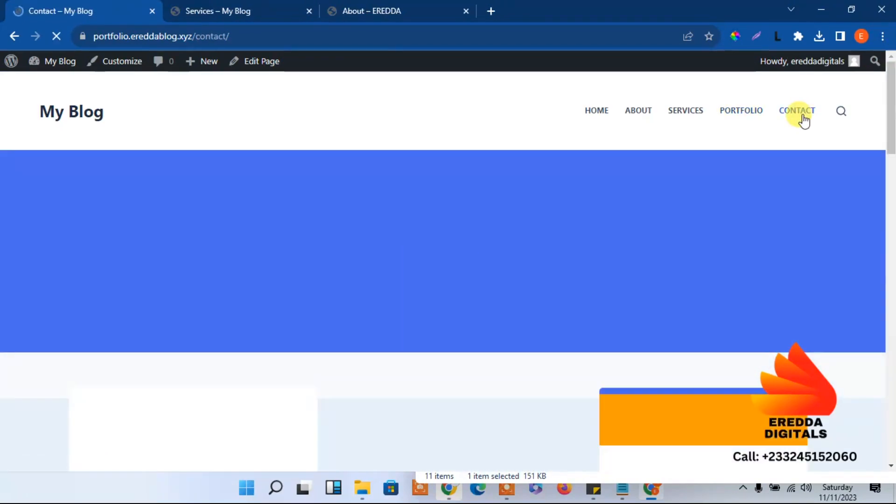
drag(891, 131, 891, 108)
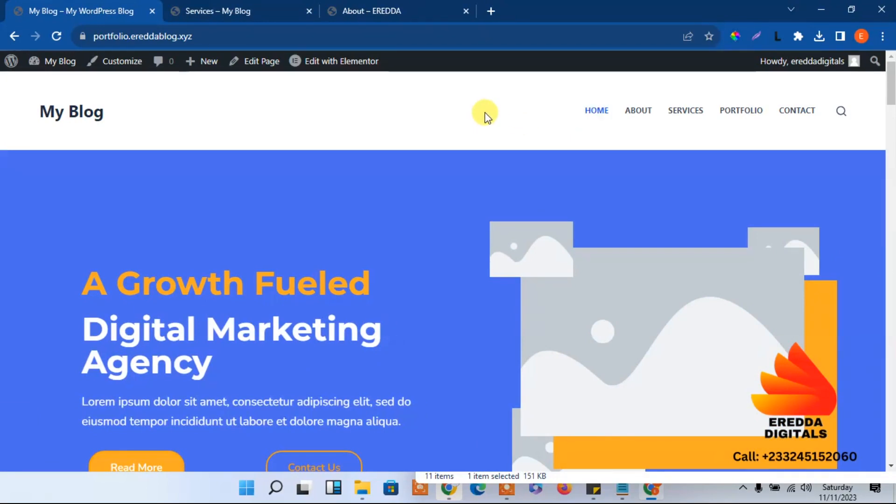
Compare against the EREDDA reference tabs, then return to the My Blog home page
click(244, 7)
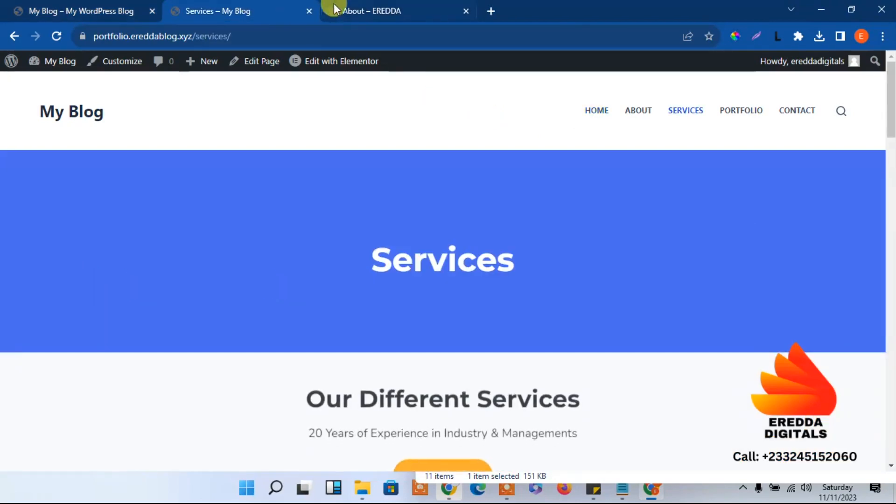
click(341, 10)
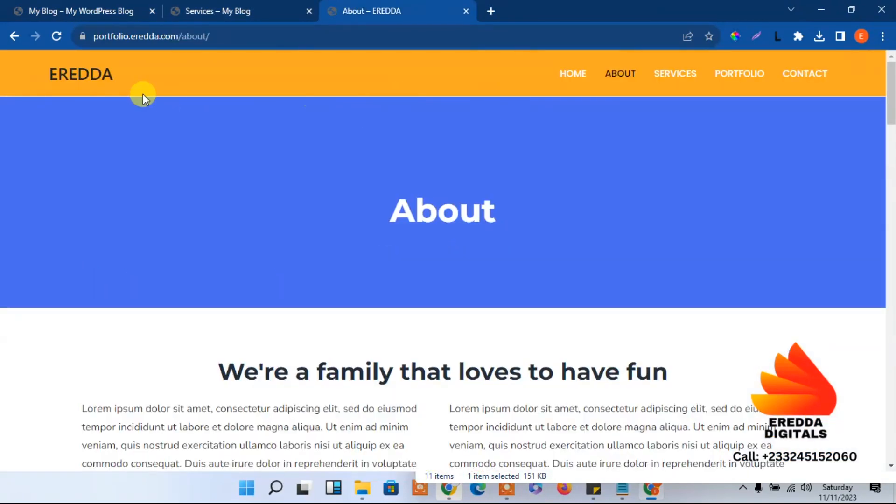
click(89, 78)
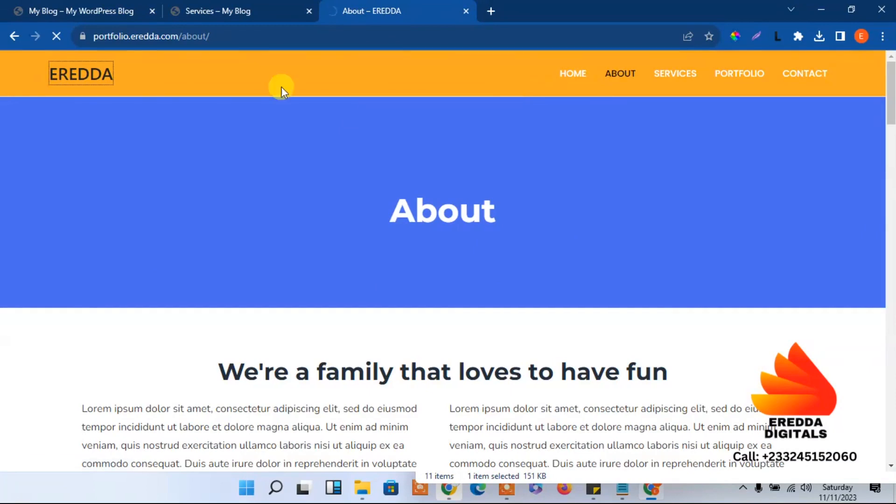
click(48, 5)
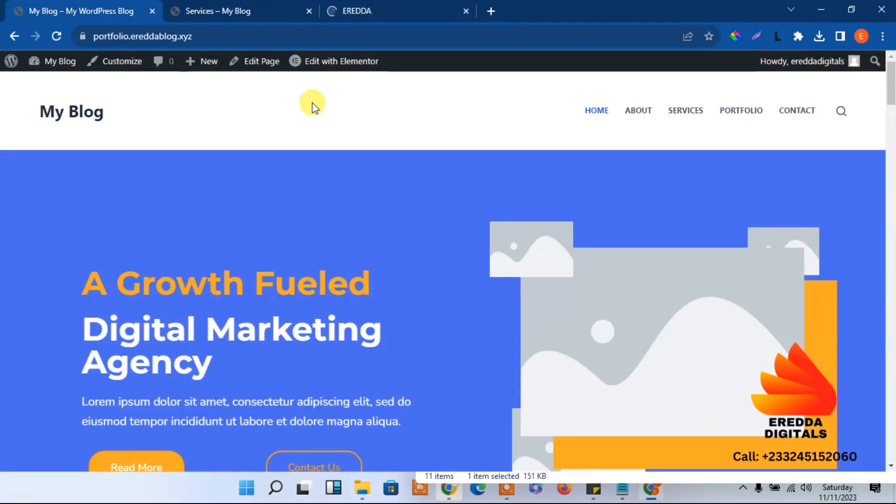
click(347, 6)
click(107, 9)
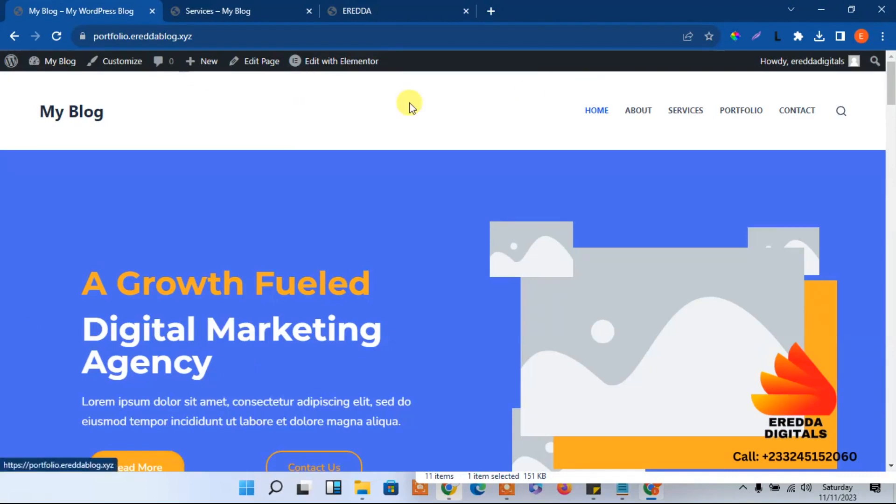
Delete Search from the Blocksy header's main row, keeping Logo and Menu 1, and publish
click(130, 70)
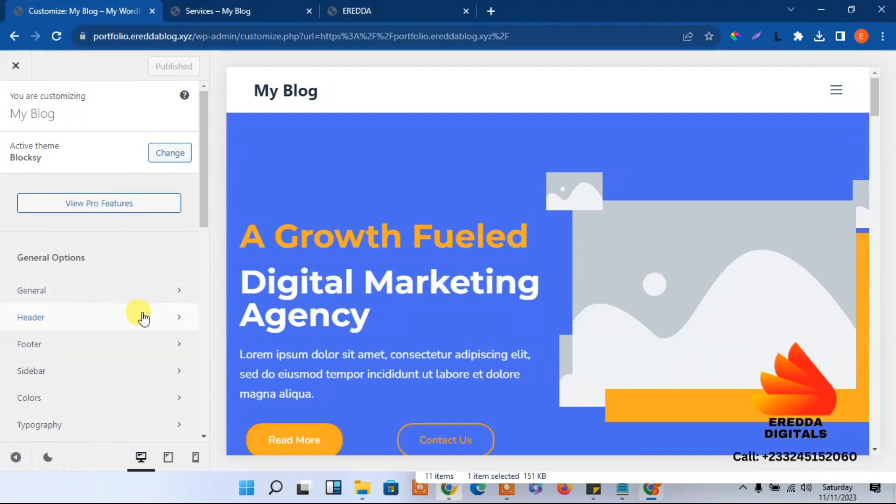
click(119, 320)
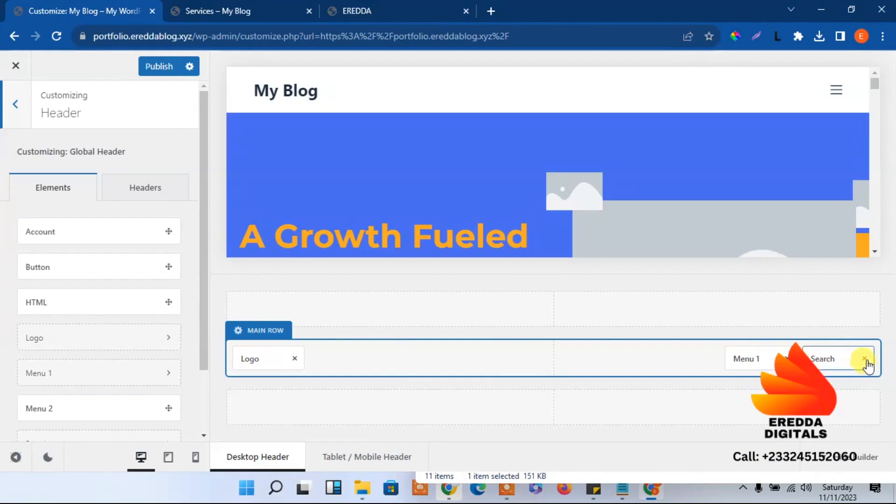
click(866, 361)
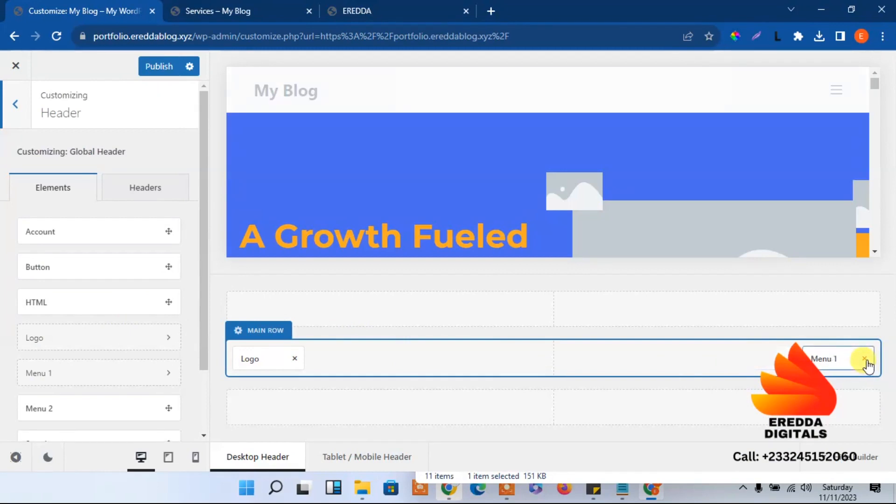
click(158, 70)
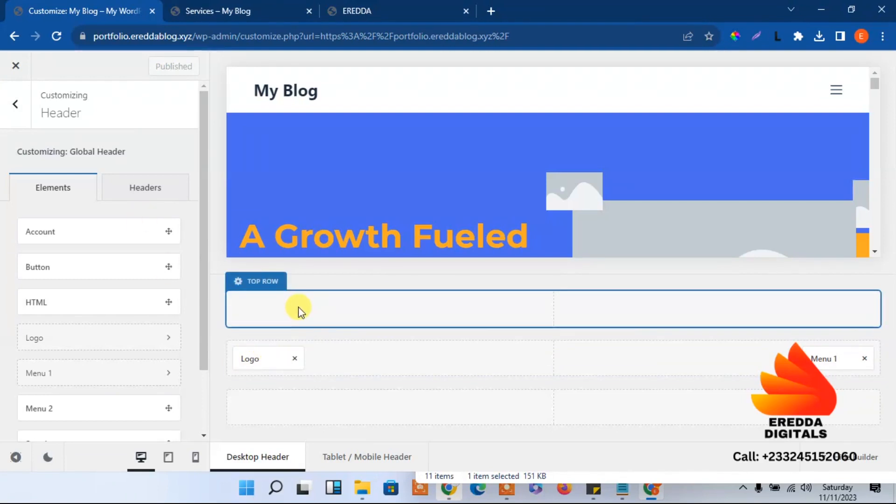
Copy the phone number from ereddahost.com's top contact bar, then close that tab
click(488, 13)
text(eredd)
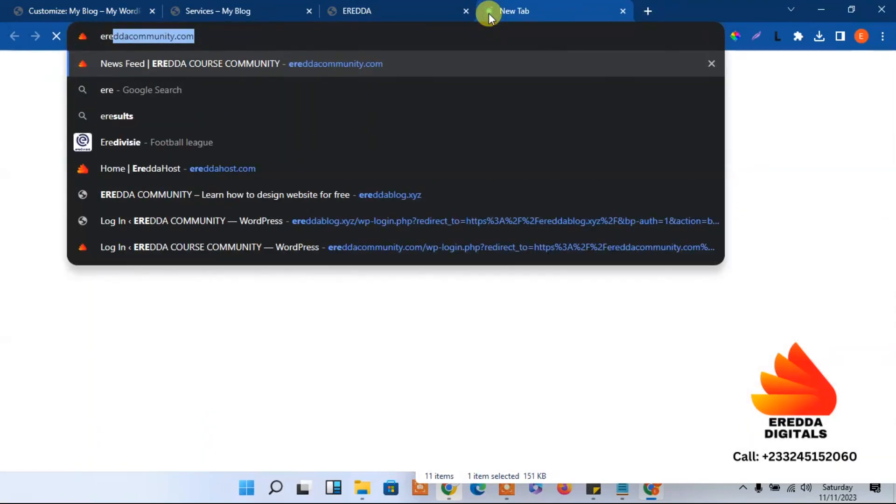
text(a)
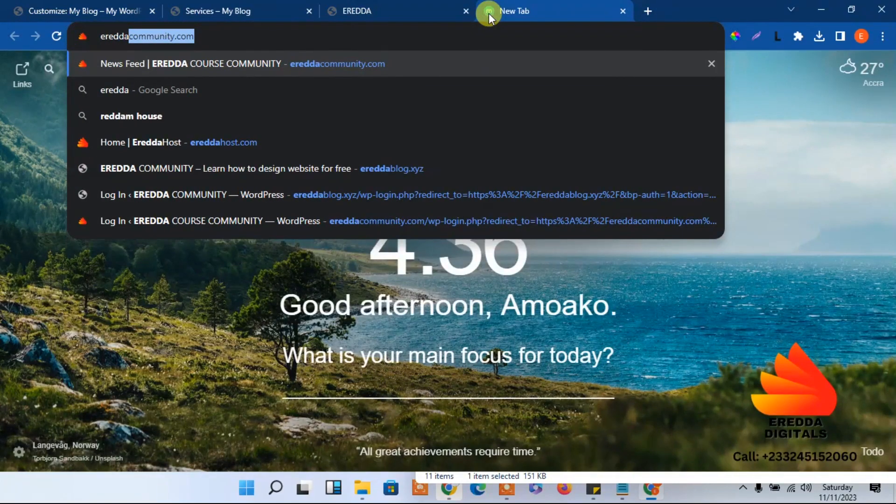
text(host)
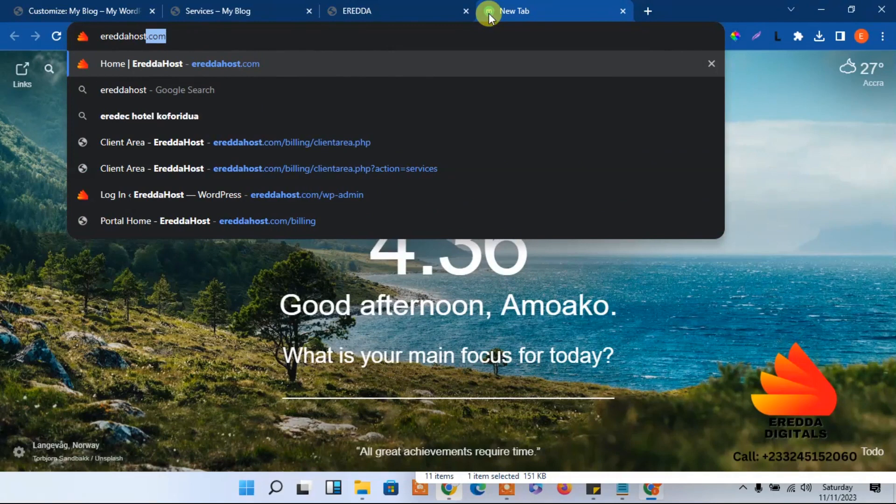
key(Return)
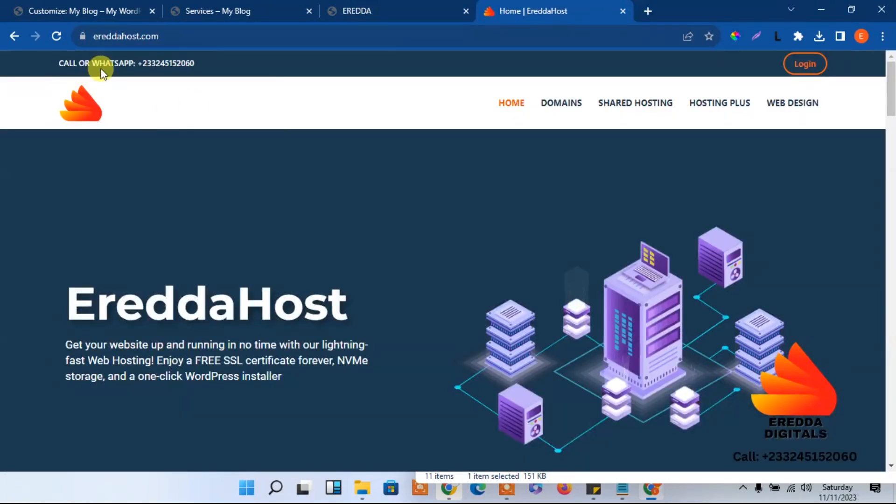
drag(199, 63, 135, 63)
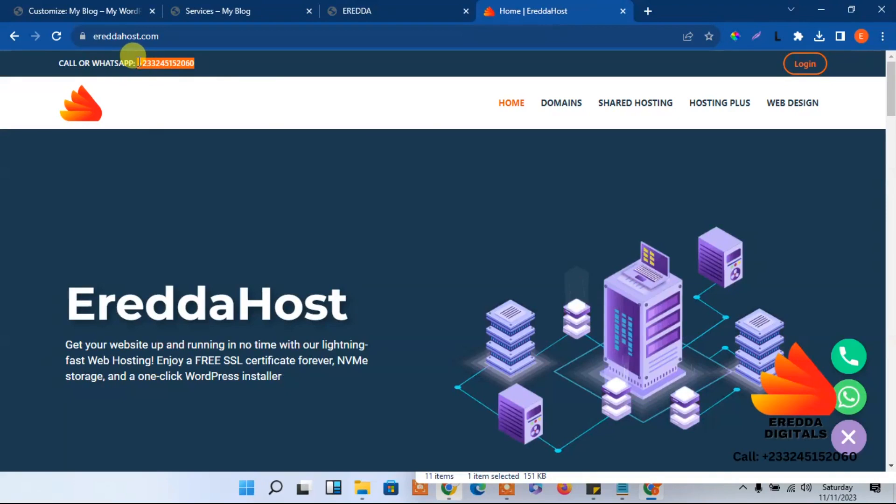
right_click(138, 63)
click(154, 71)
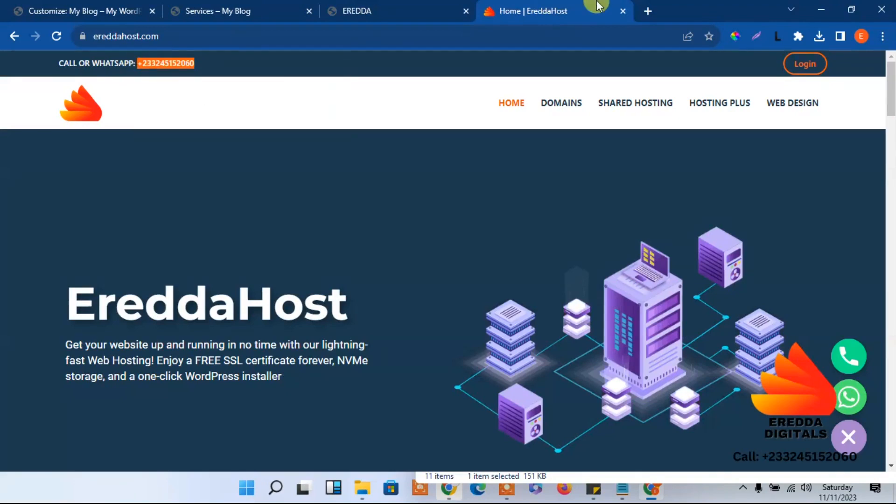
click(623, 11)
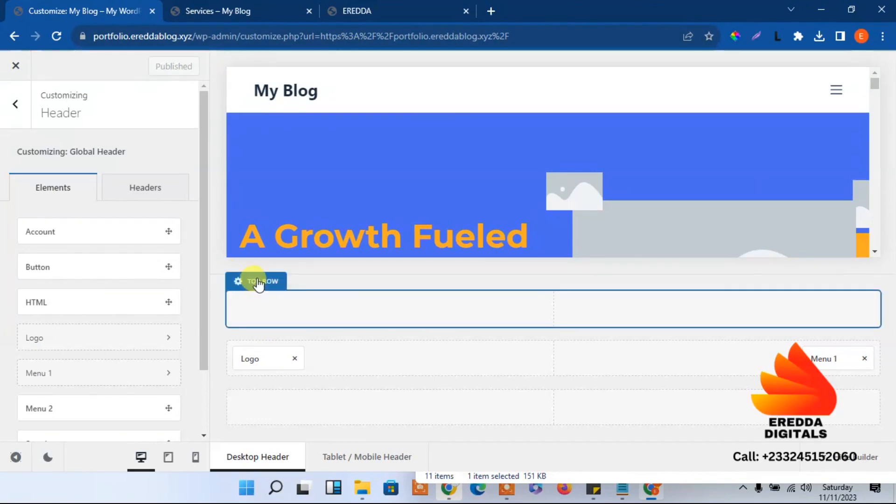
Drag an HTML element into the header's top row and open its settings
click(258, 282)
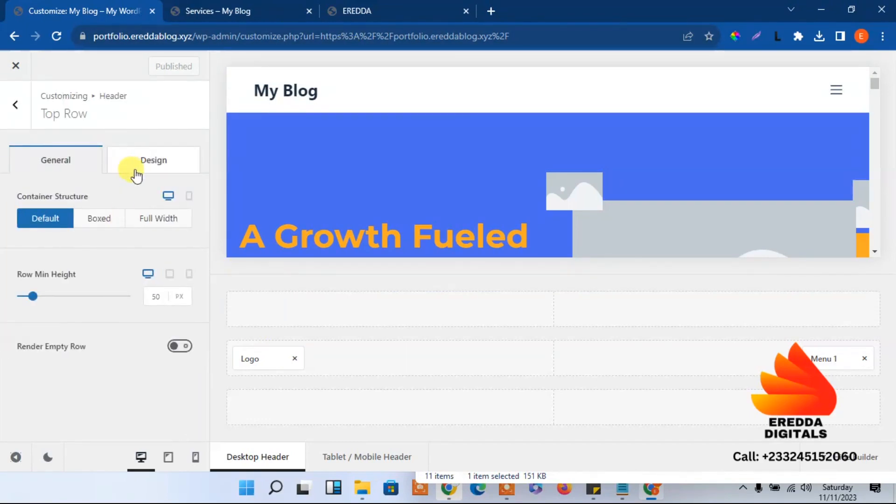
click(6, 116)
drag(42, 300, 267, 308)
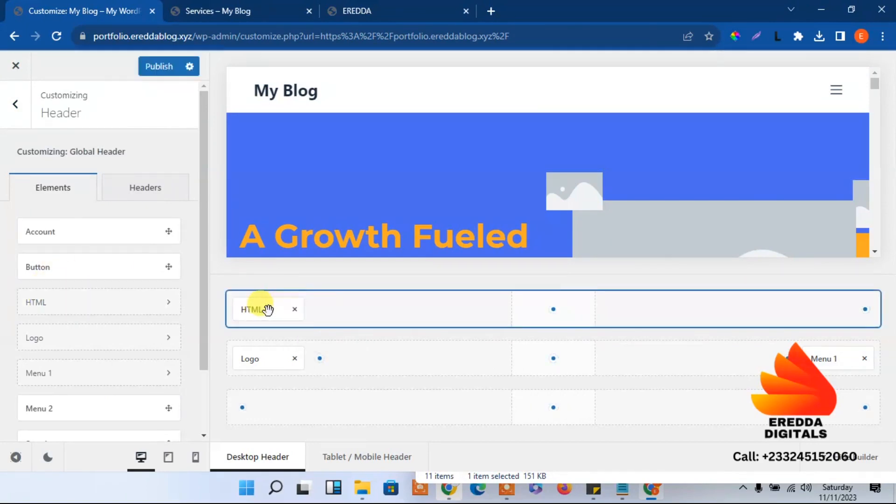
click(267, 309)
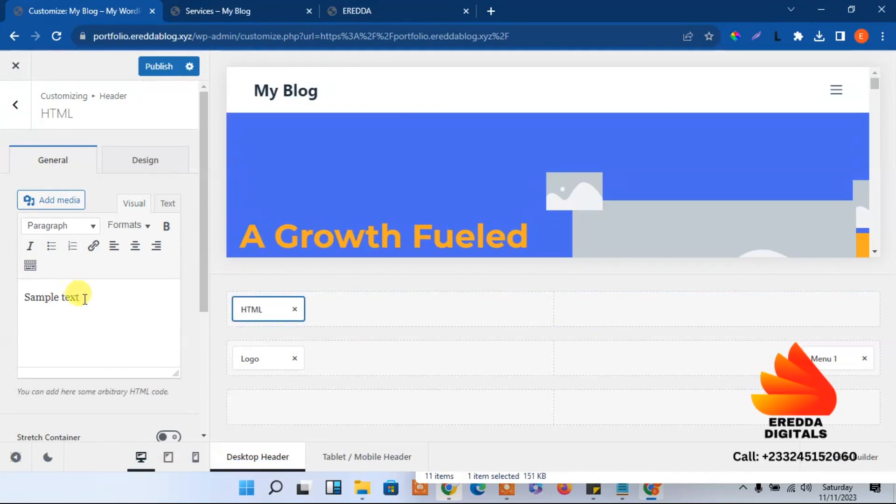
Replace the HTML element's sample text with the phone number and make it bold
drag(84, 299, 3, 292)
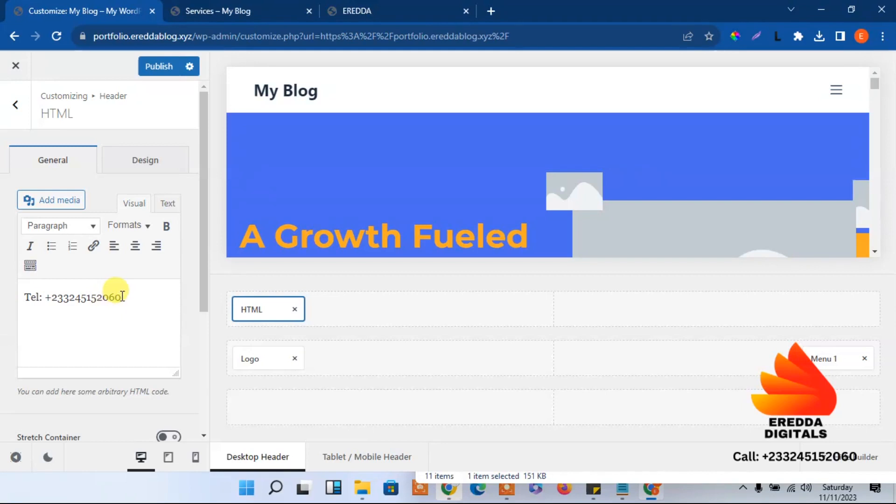
drag(121, 297, 69, 297)
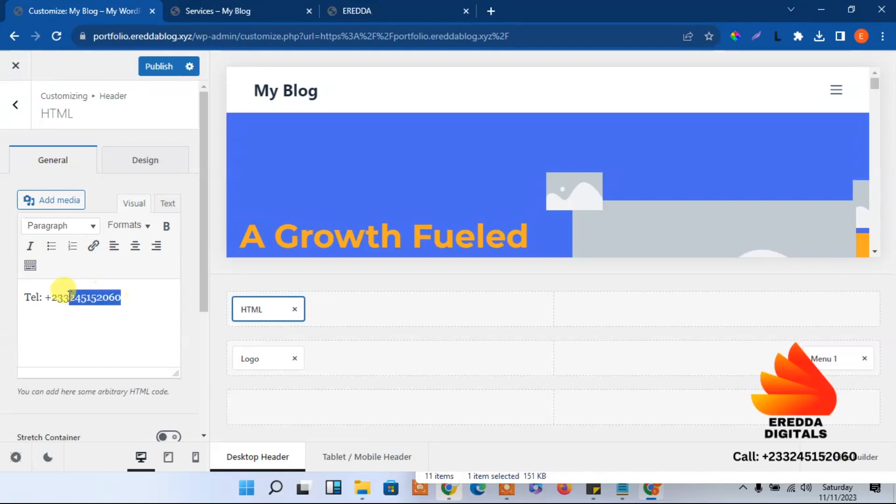
click(166, 226)
click(131, 341)
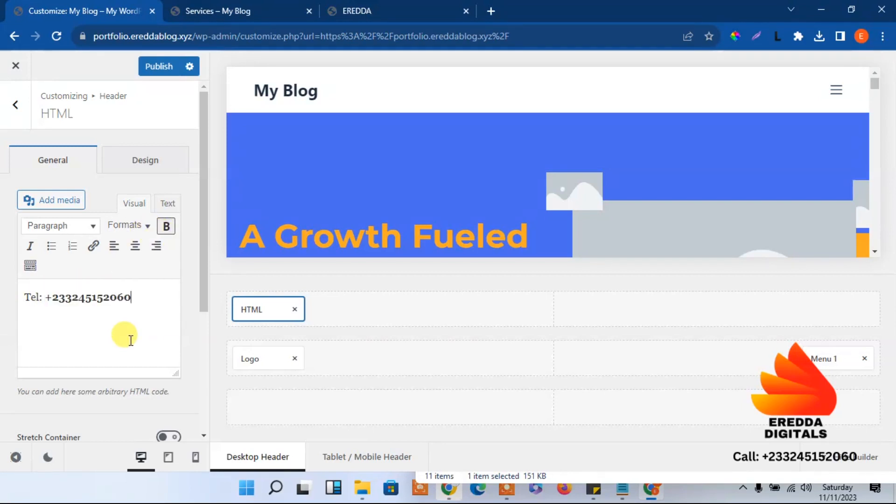
Open the top row's Design settings and compare with the EREDDA site's header
click(263, 282)
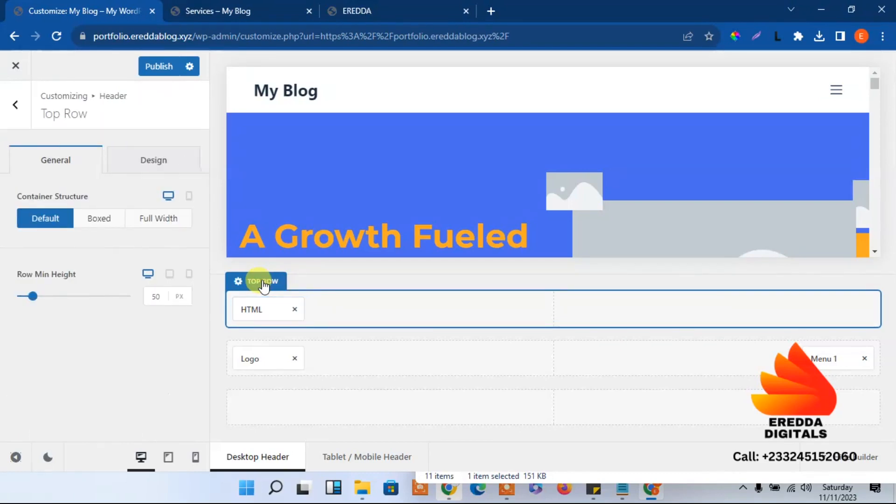
click(154, 165)
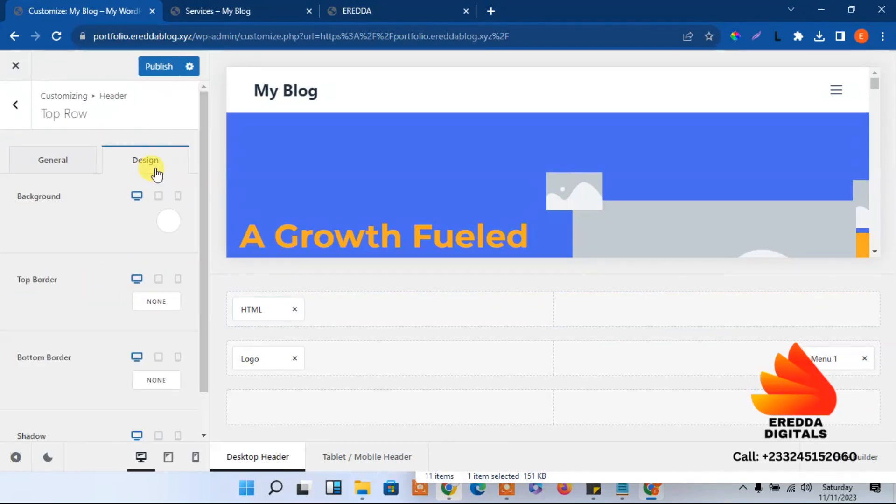
click(381, 6)
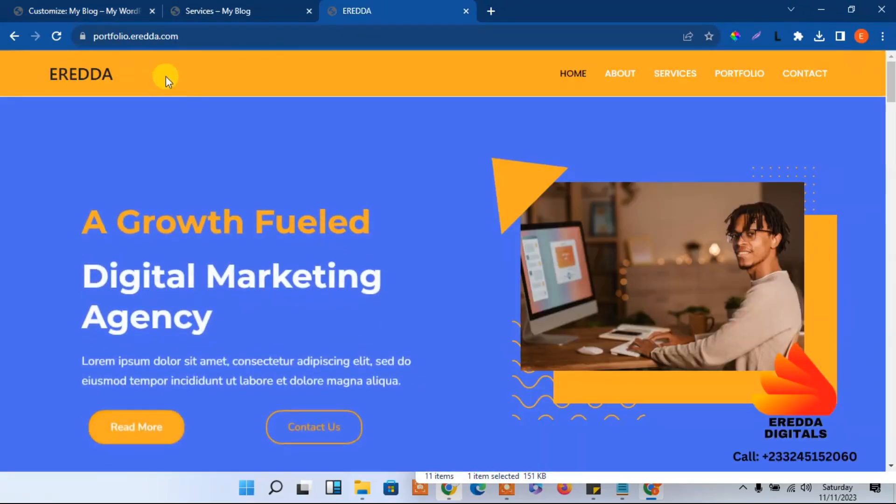
click(84, 10)
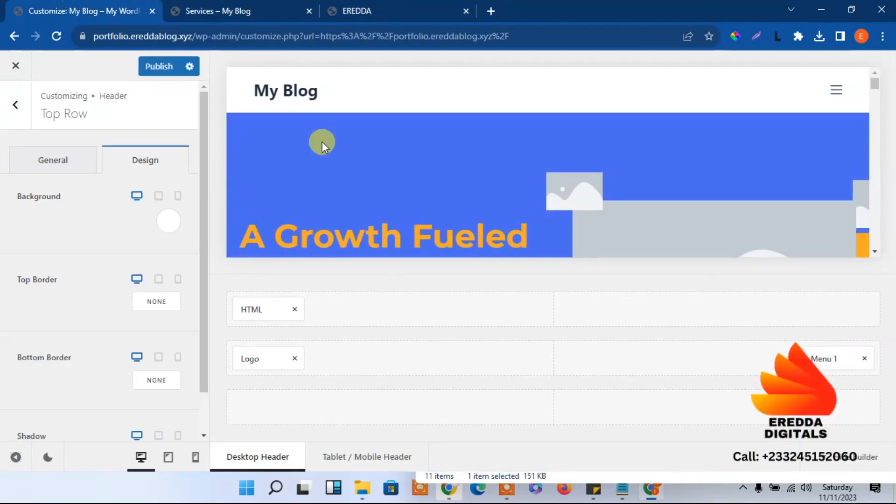
mouse_move(238, 296)
Sample the site's orange accent with the ColorPick eyedropper and copy its hex FCAA23
click(215, 10)
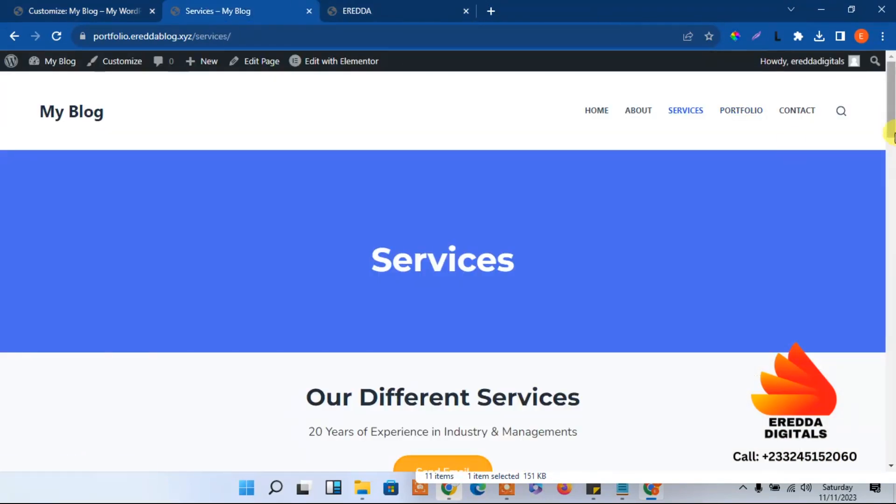
click(591, 116)
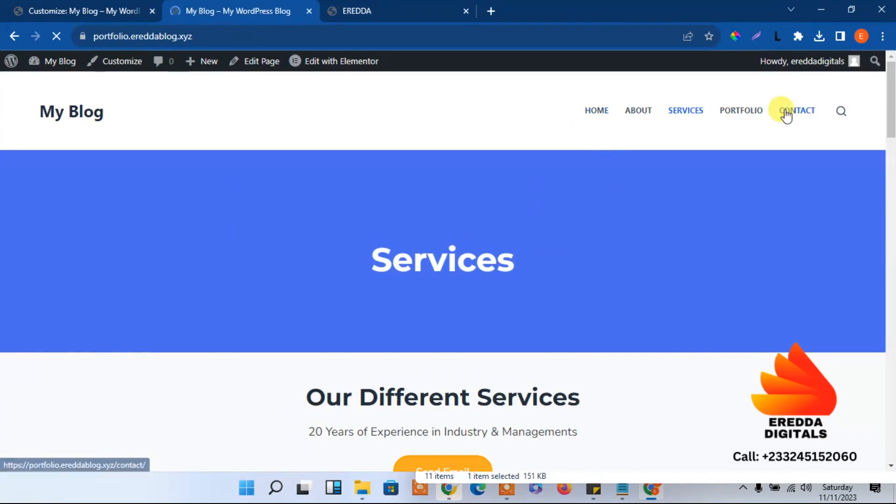
scroll(891, 139, down, 10)
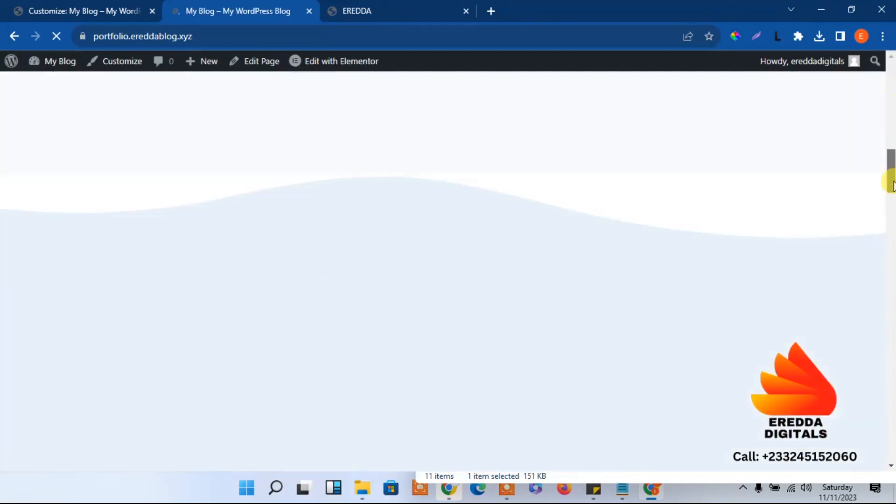
scroll(893, 207, down, 10)
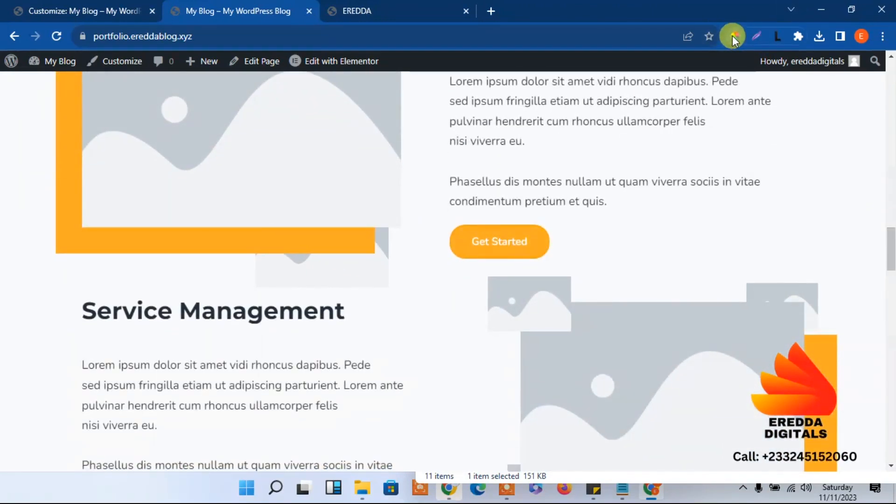
click(209, 236)
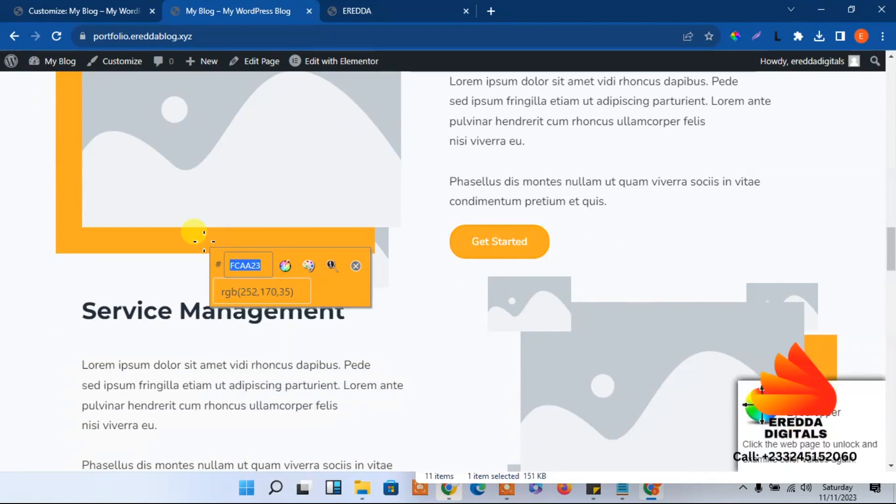
right_click(245, 265)
click(270, 274)
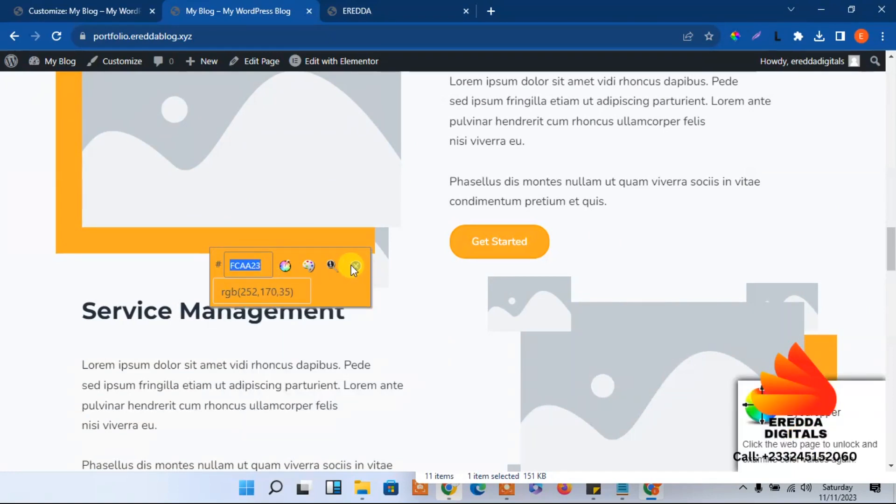
click(355, 266)
Paste FCAA23 as the top row background colour and publish
click(42, 10)
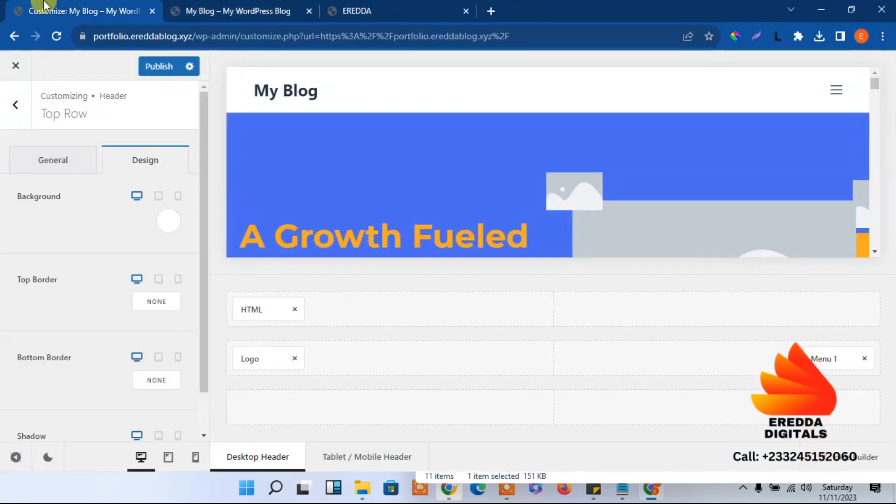
click(168, 221)
click(62, 435)
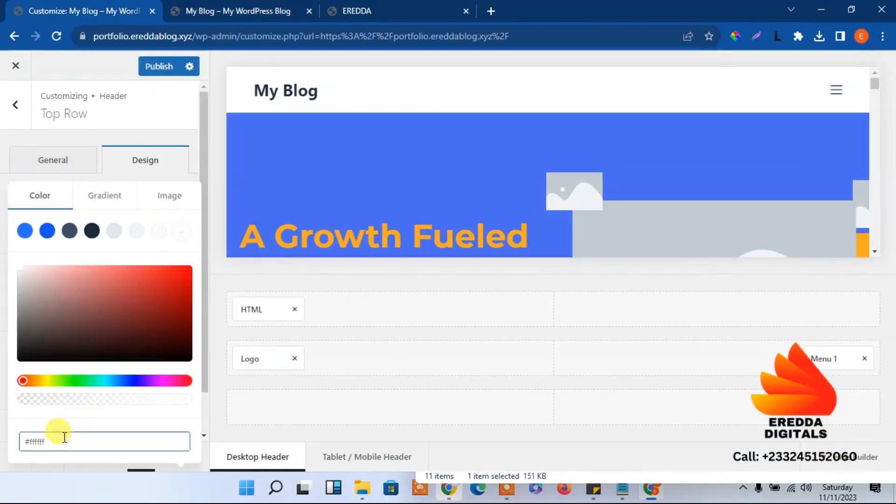
key(BackSpace)
key(BackSpace)
key(BackSpace)
key(BackSpace)
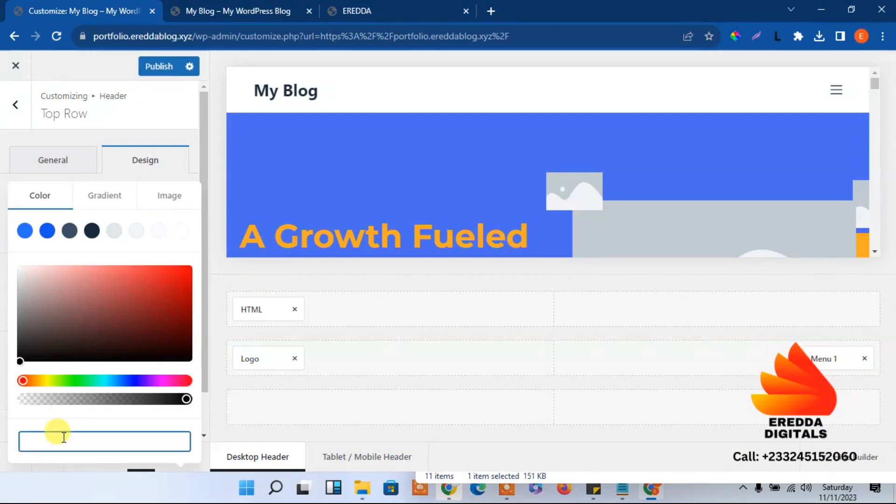
key(ctrl+v)
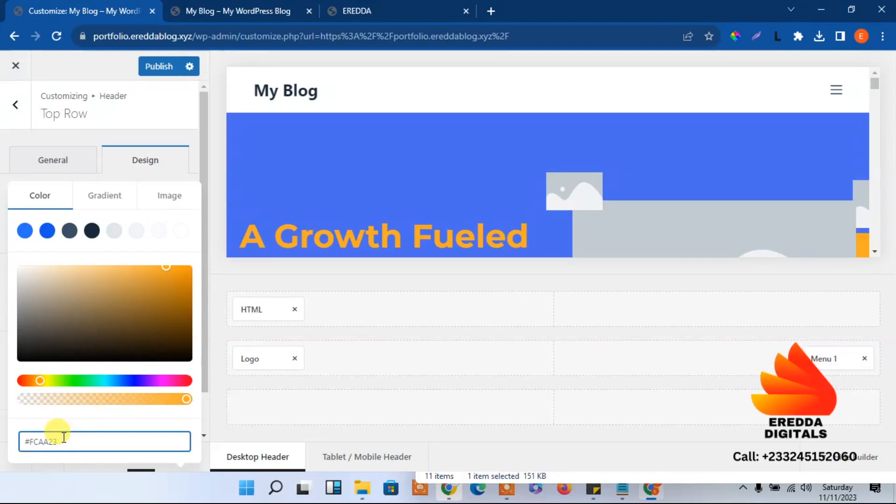
click(130, 137)
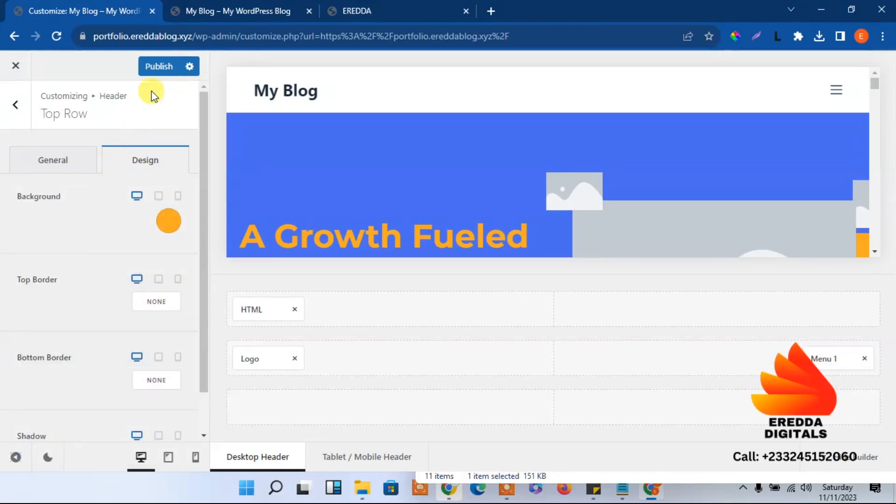
click(158, 76)
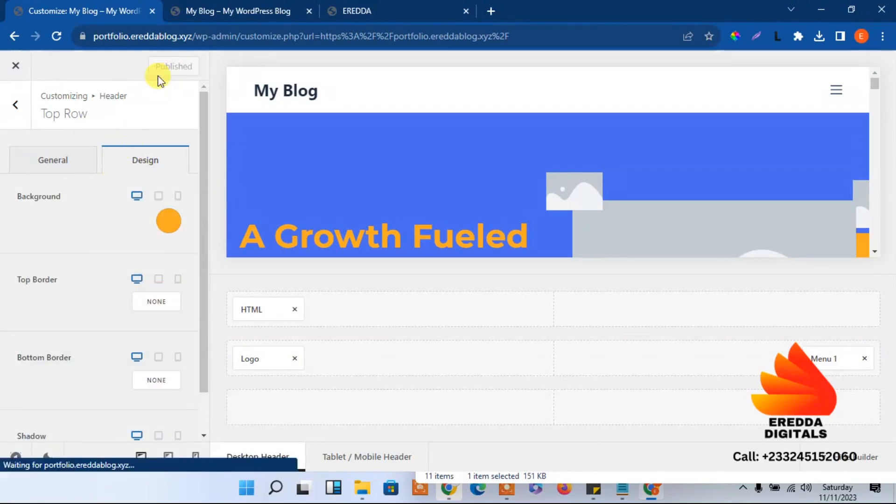
Reload the live site to confirm the orange phone bar above the header
click(213, 8)
click(63, 43)
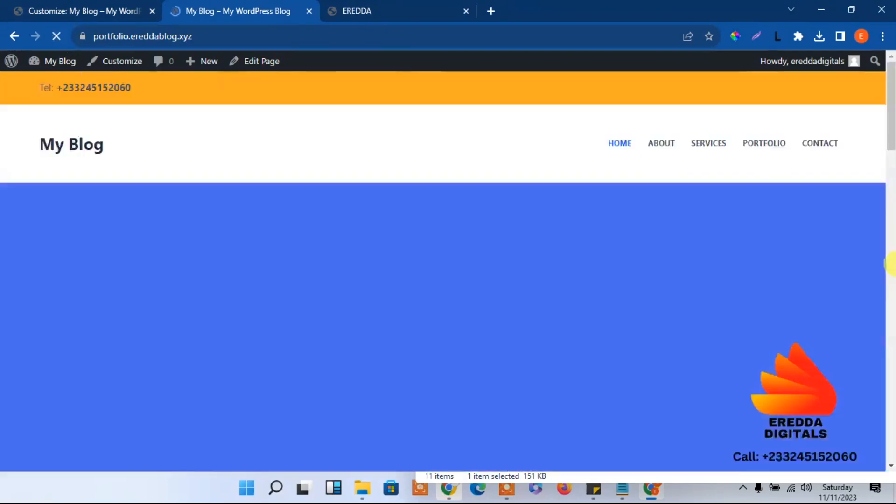
drag(890, 260, 890, 65)
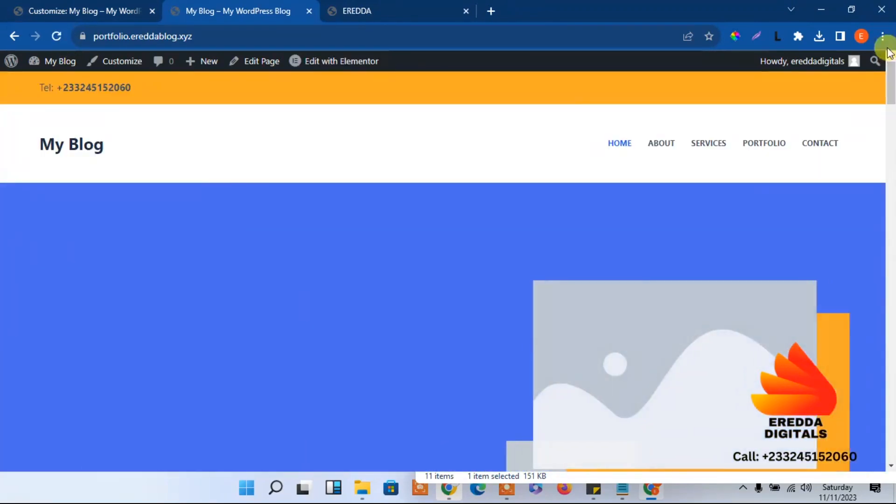
click(57, 35)
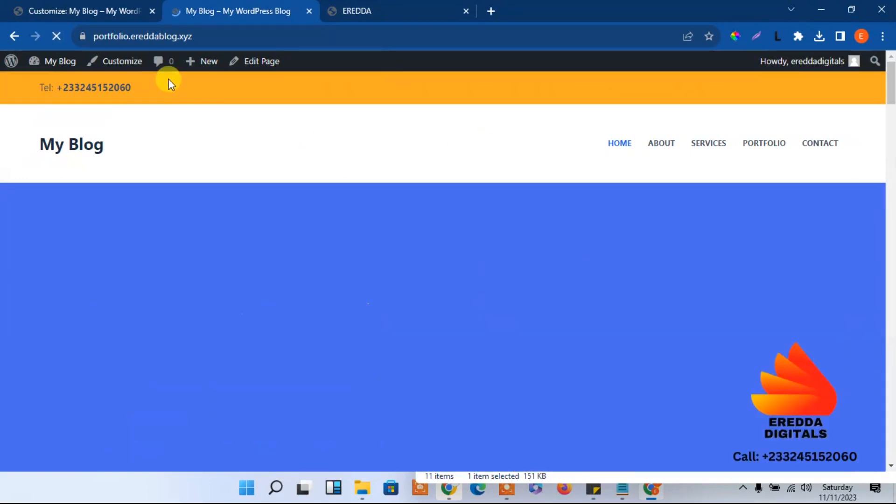
click(120, 6)
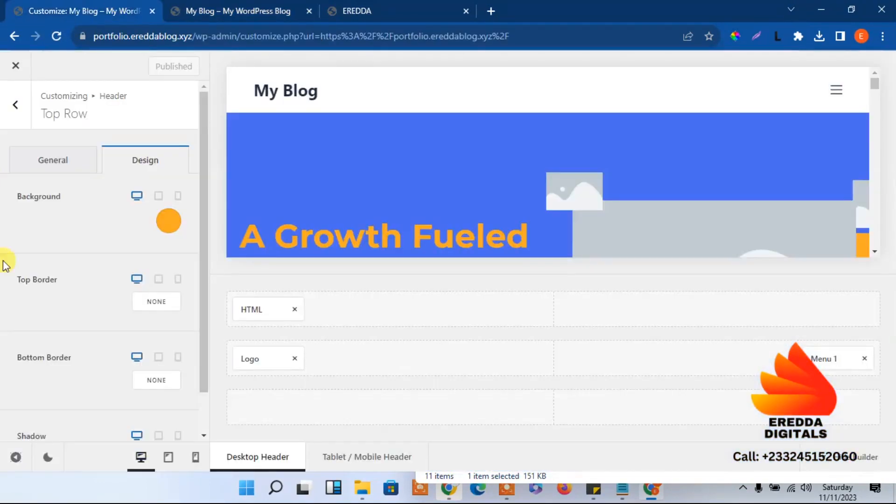
Remove the bold formatting from the top row phone number
click(268, 309)
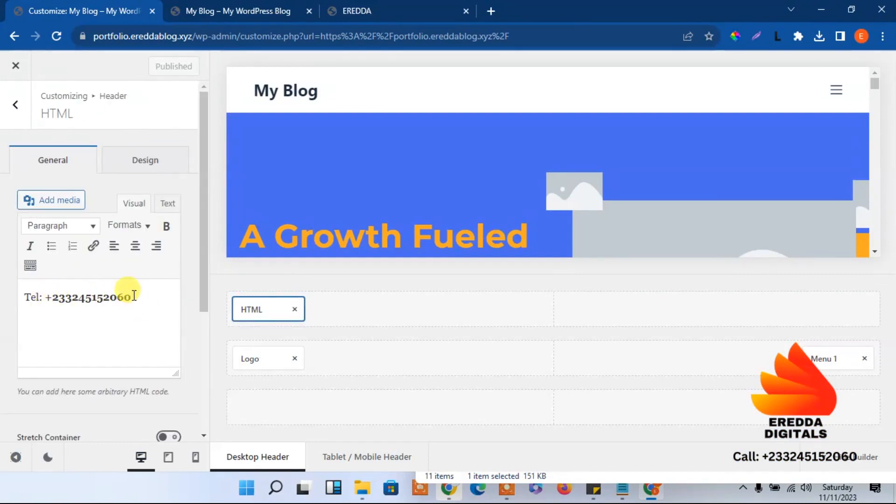
drag(133, 295, 53, 297)
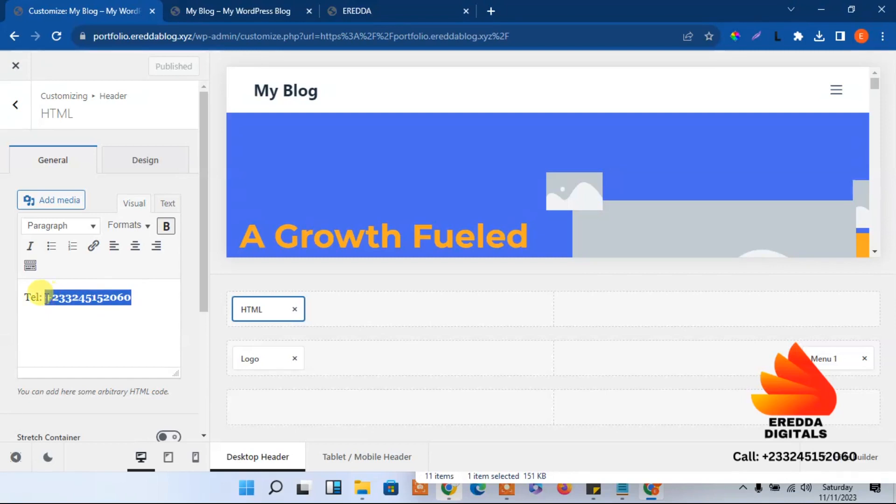
click(166, 226)
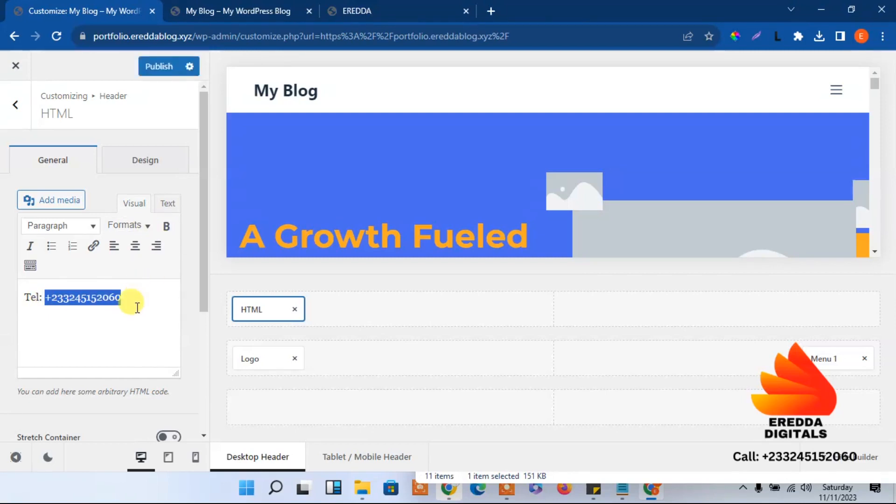
click(136, 306)
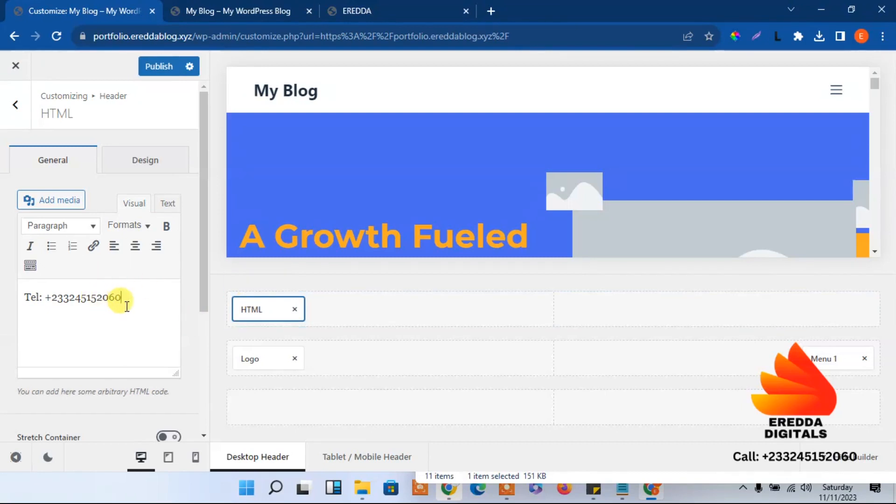
Set the HTML element's font, link and link hover colours to white (Color 8, #ffffff)
click(152, 163)
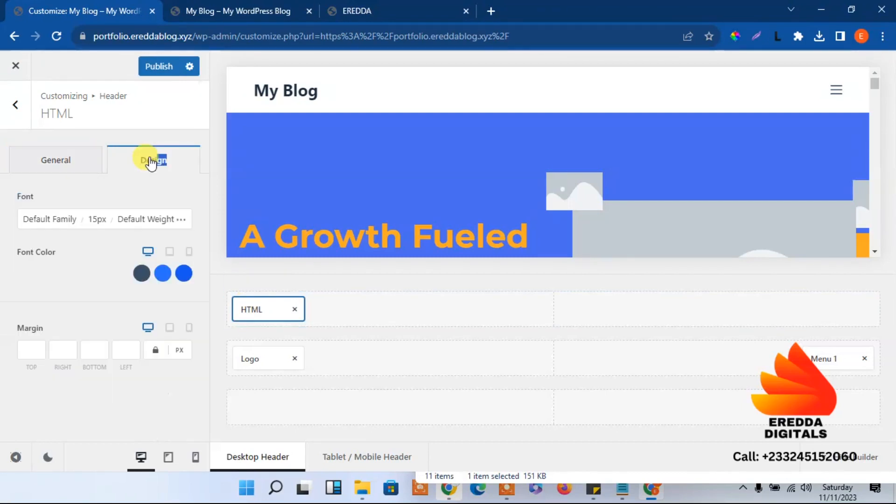
click(142, 276)
click(189, 241)
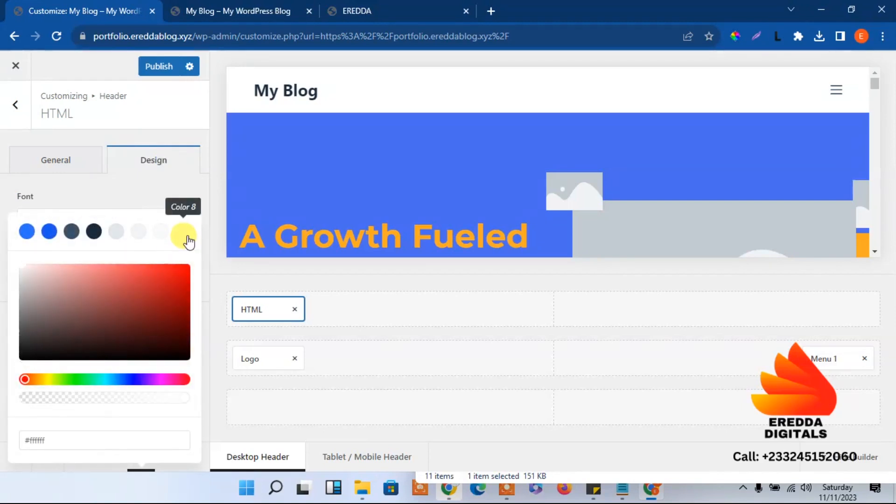
click(138, 192)
click(158, 277)
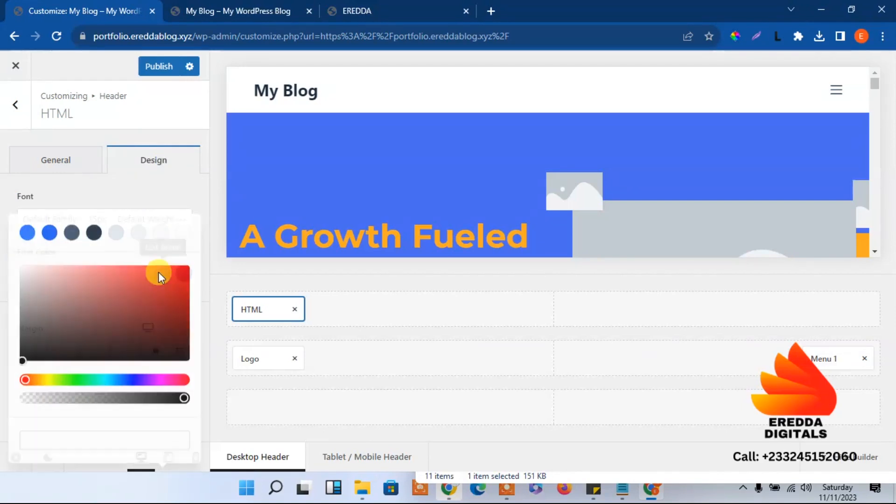
click(181, 233)
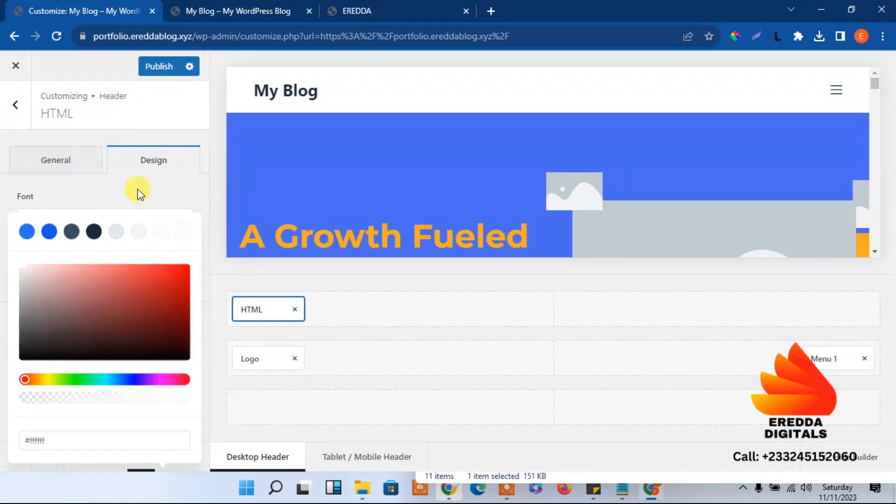
click(138, 192)
click(187, 273)
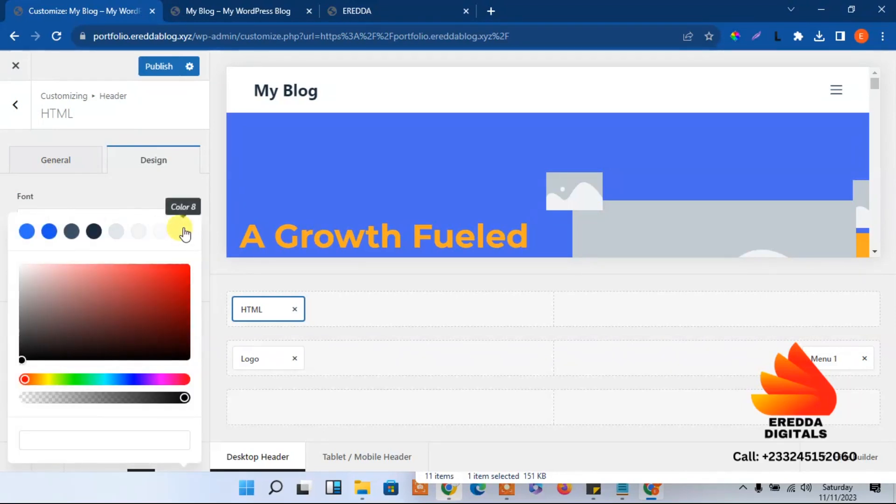
click(182, 242)
click(159, 185)
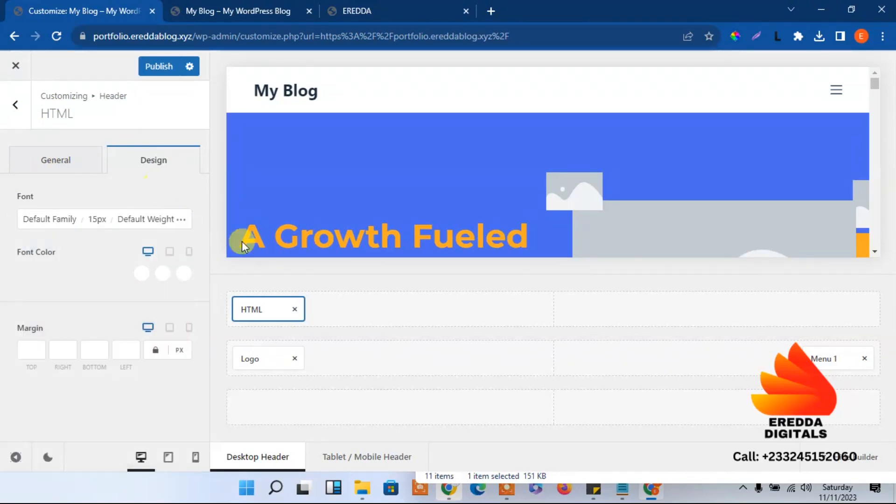
click(248, 283)
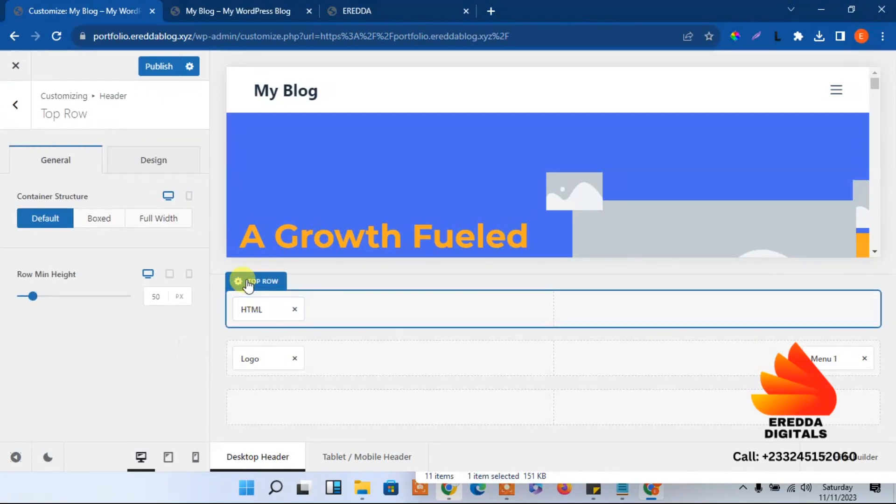
Set the top row minimum height to 40 px, publish, and check the slimmer bar live
click(157, 294)
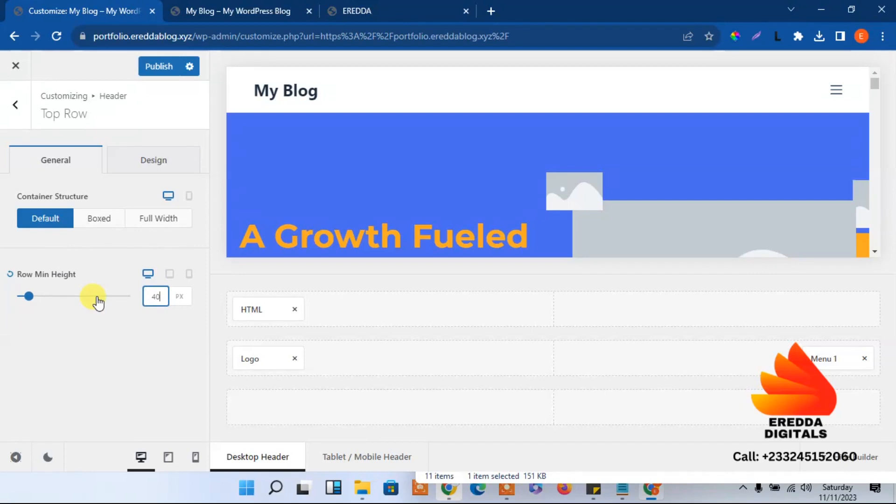
click(155, 70)
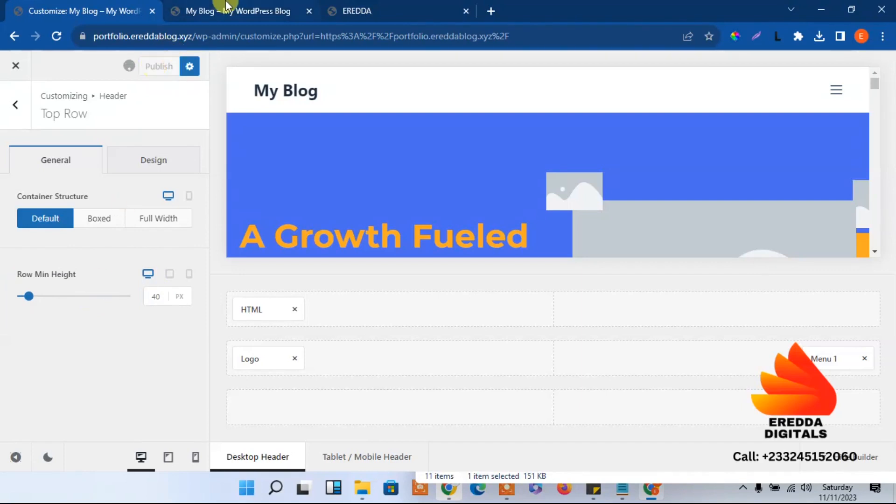
click(208, 9)
click(55, 39)
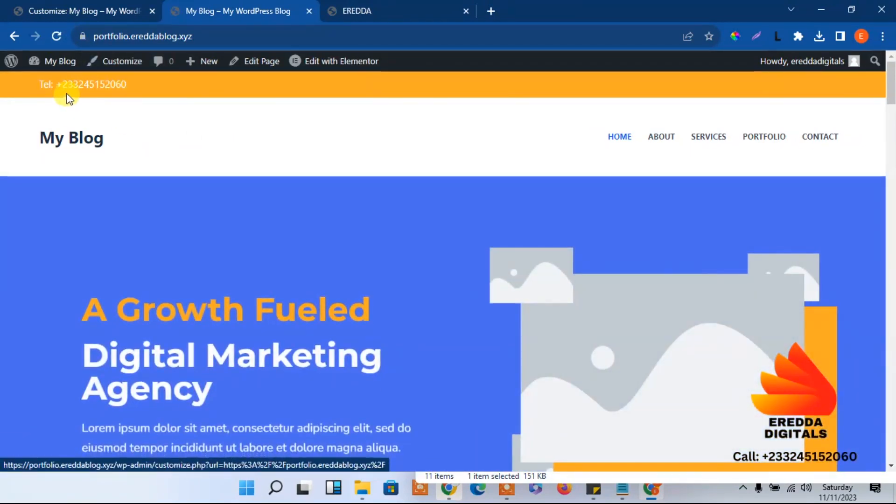
click(135, 11)
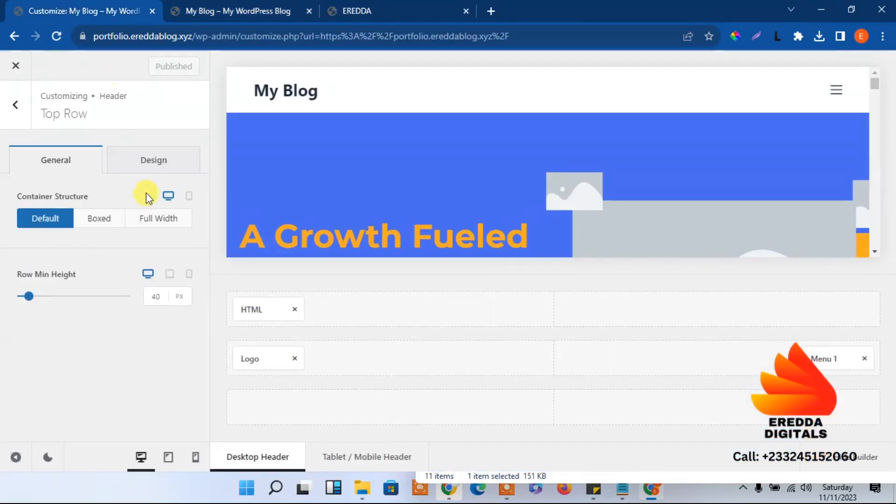
click(253, 308)
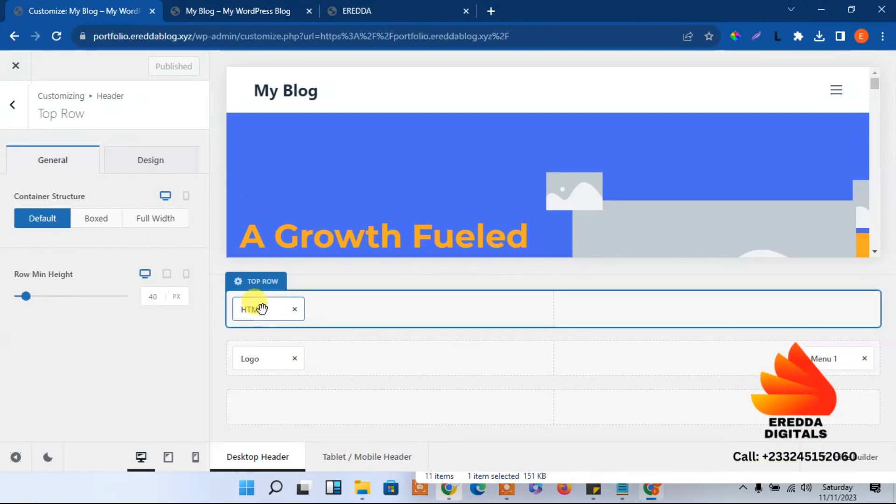
Make the whole top-row phone number line bold in the HTML element and publish
drag(134, 299, 96, 298)
click(57, 298)
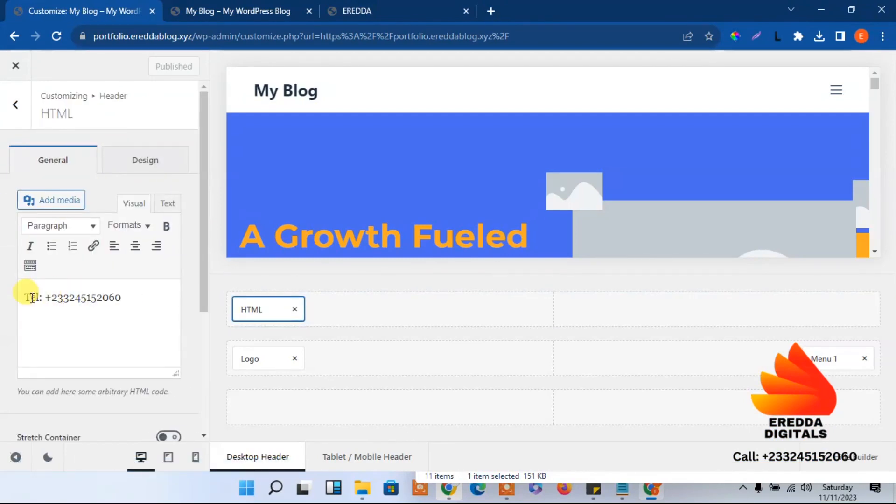
drag(126, 298, 40, 293)
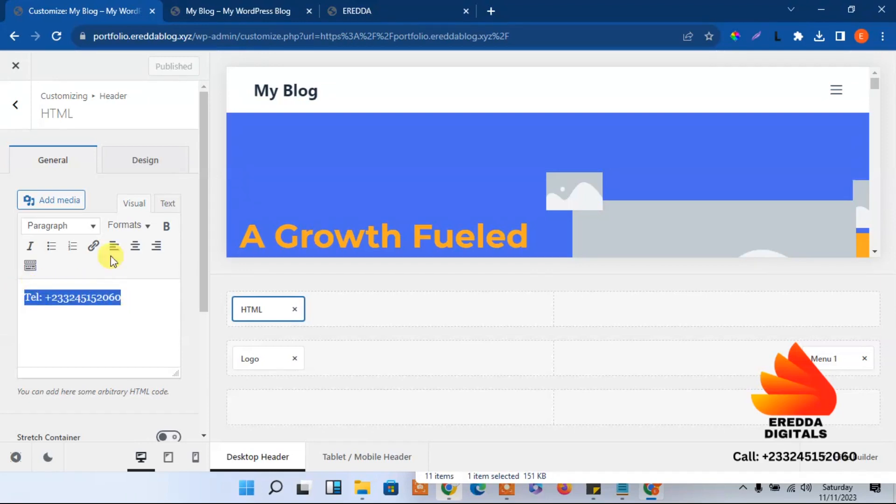
click(166, 226)
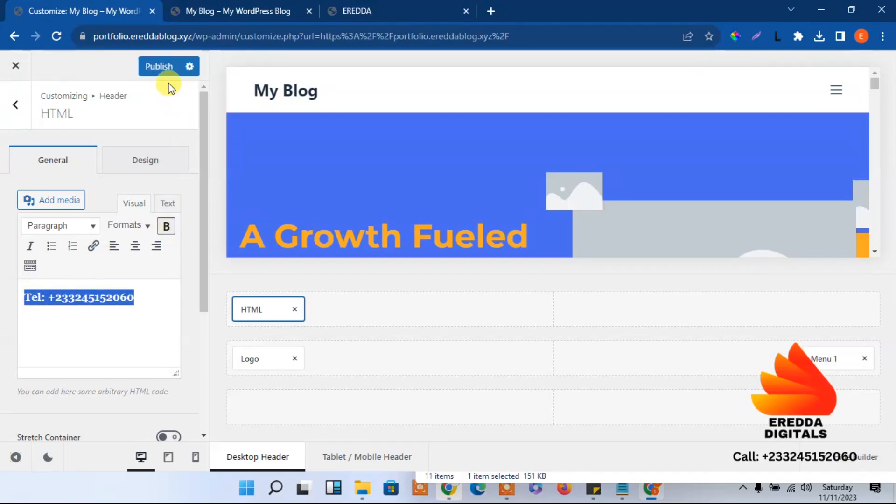
click(168, 68)
Reload the live site to confirm the phone number now shows bold
click(252, 10)
click(75, 5)
click(265, 5)
click(56, 37)
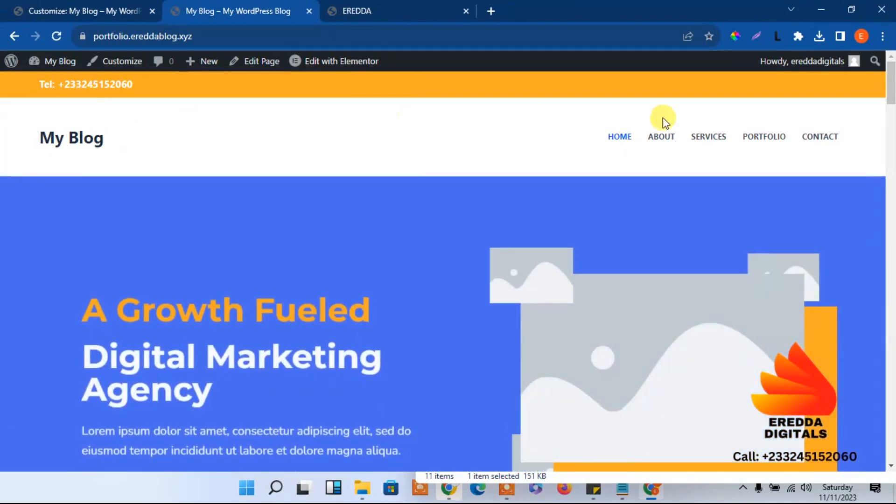
scroll(890, 121, down, 3)
drag(895, 121, 894, 9)
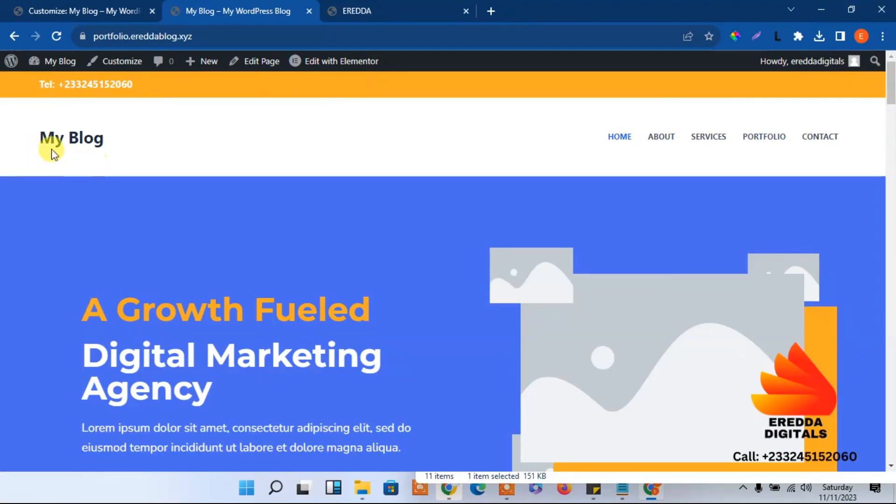
click(67, 5)
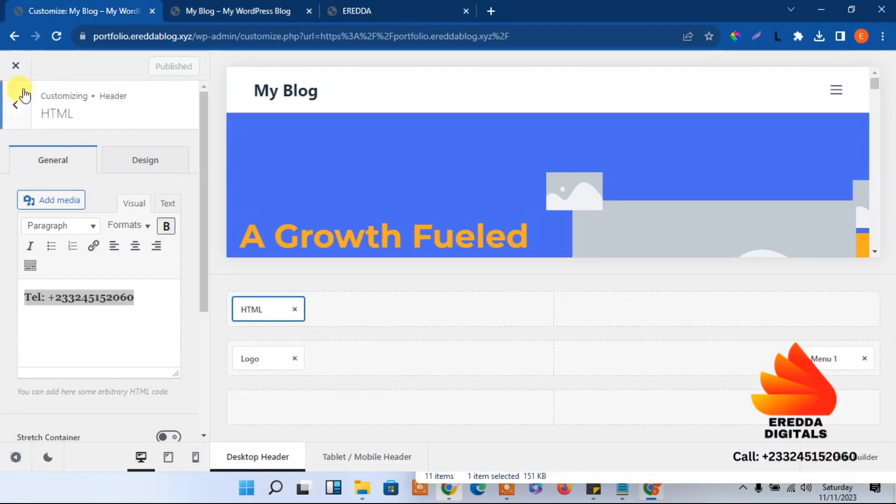
Set Maximum Site Width to 1140 under General > Layout and publish
click(17, 108)
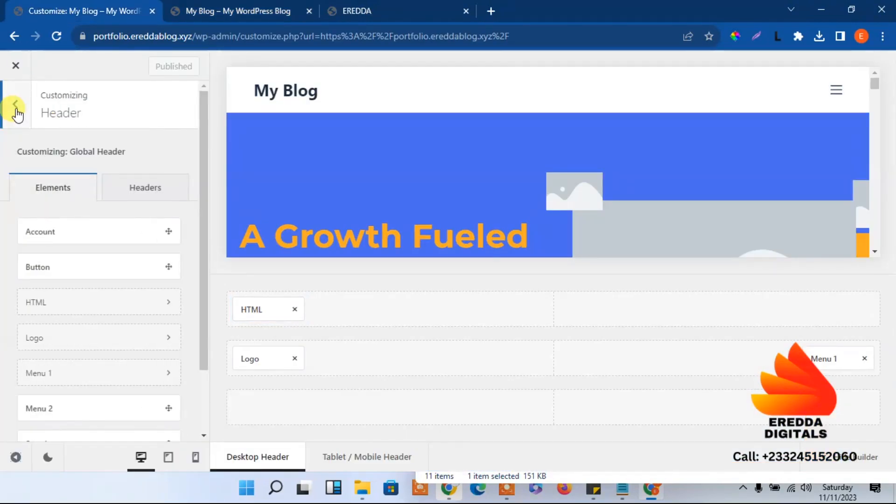
click(16, 110)
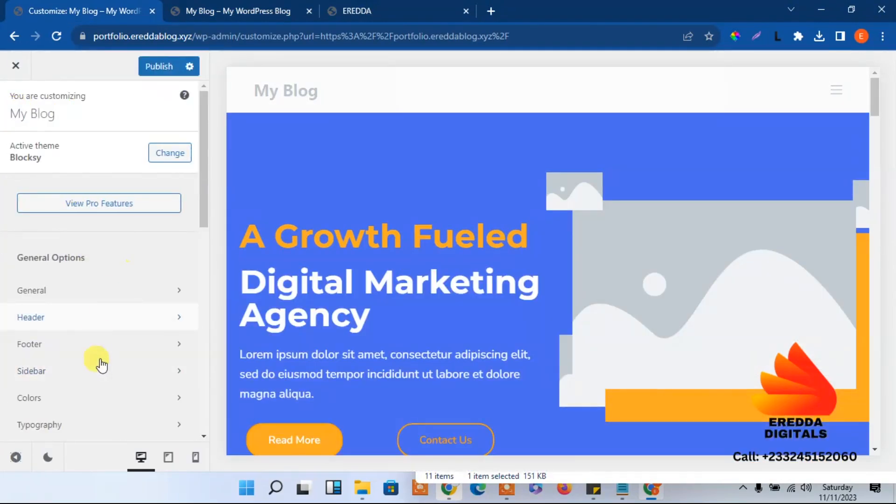
click(73, 291)
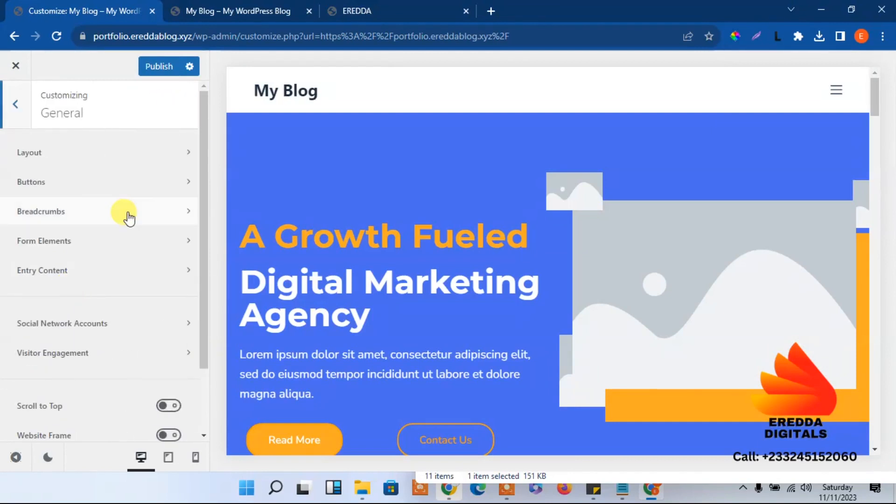
click(47, 156)
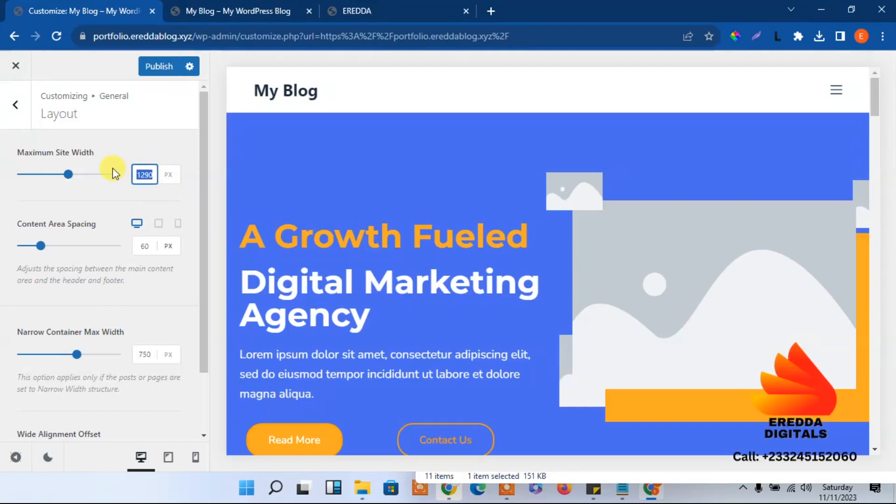
text(1140)
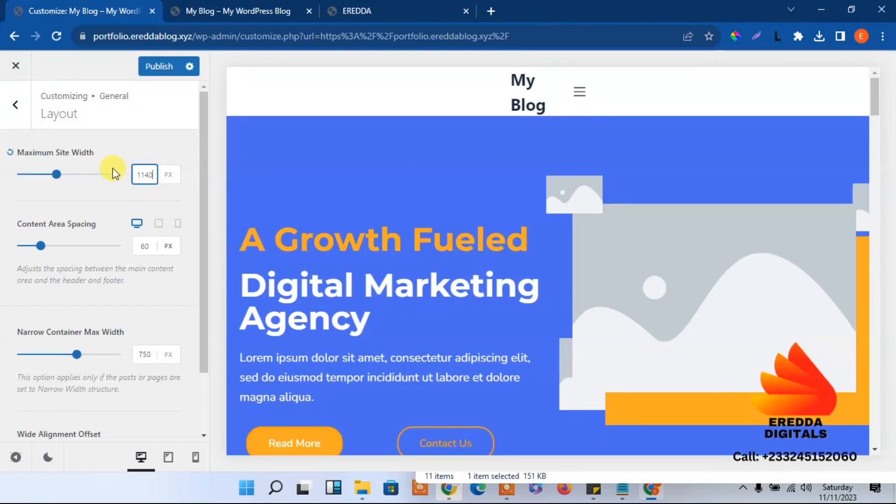
click(159, 67)
Reload the live site to check the narrower 1140 px header content
click(215, 6)
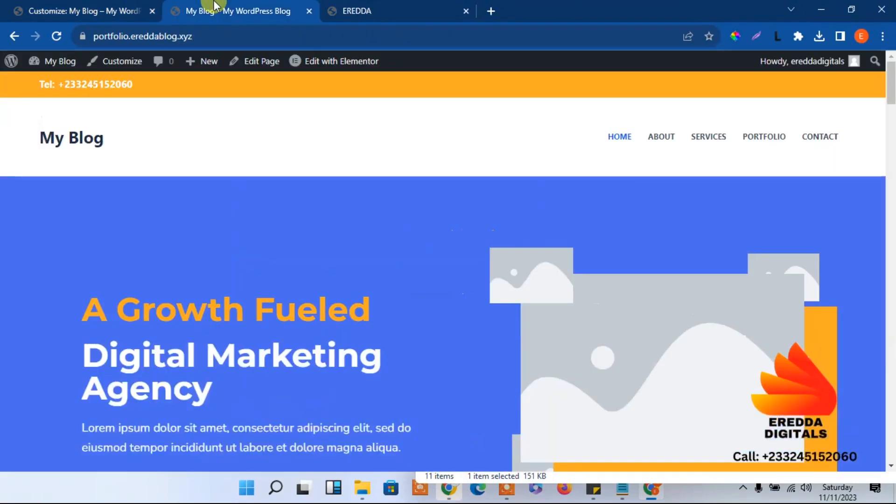
click(53, 37)
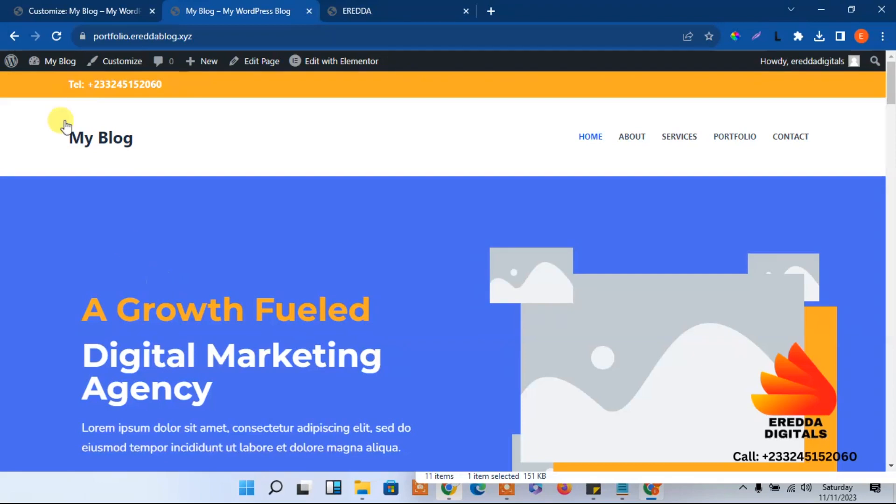
click(53, 37)
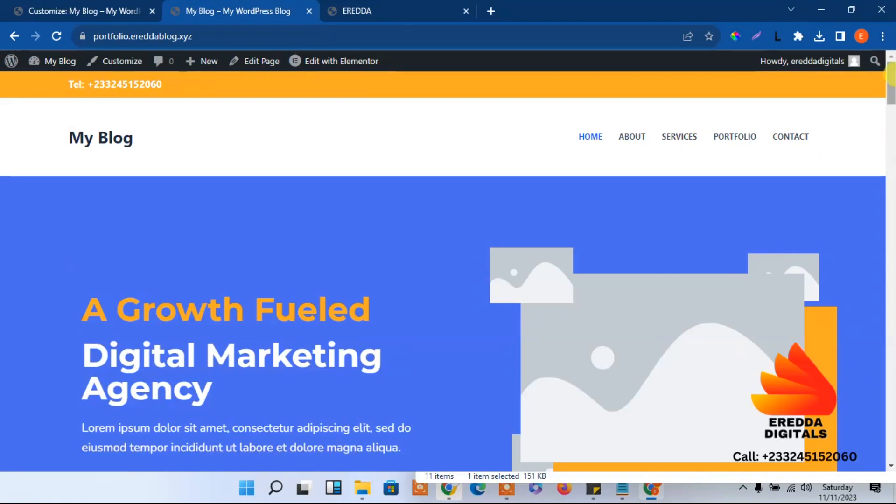
click(891, 152)
drag(891, 154, 872, 17)
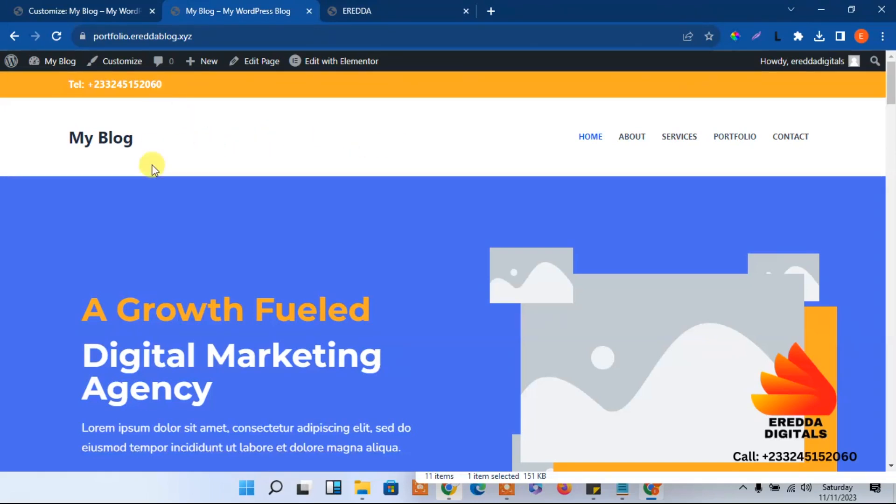
click(105, 9)
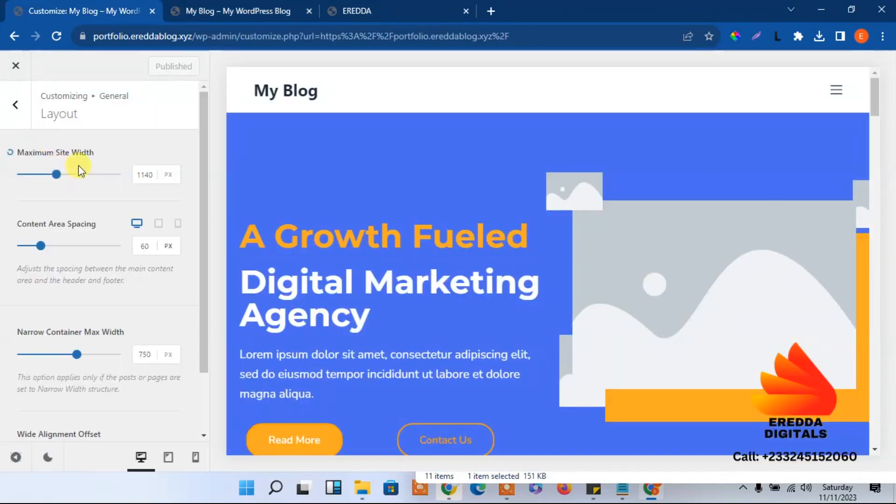
Set the header Main Row's minimum height to 80 and publish
click(19, 103)
click(20, 104)
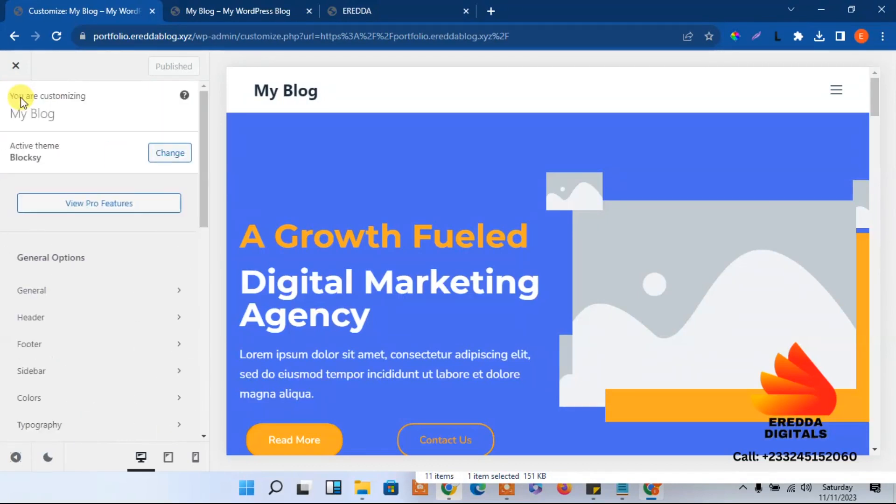
click(36, 319)
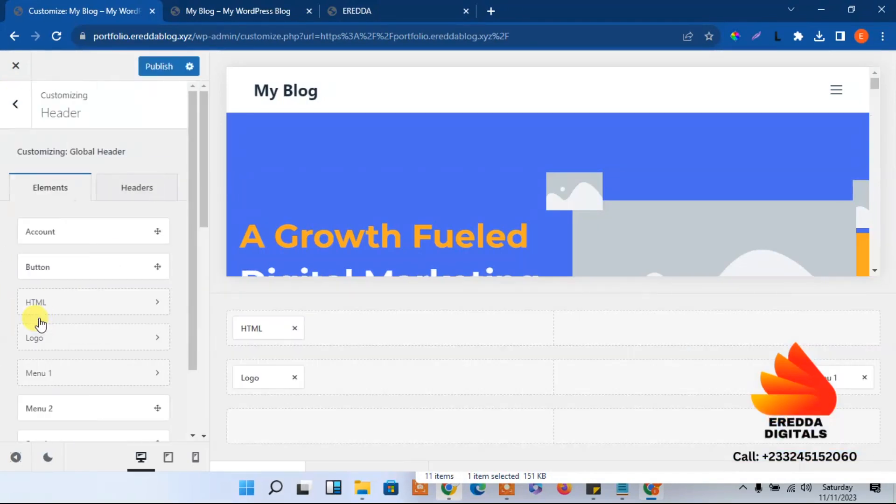
mouse_move(262, 341)
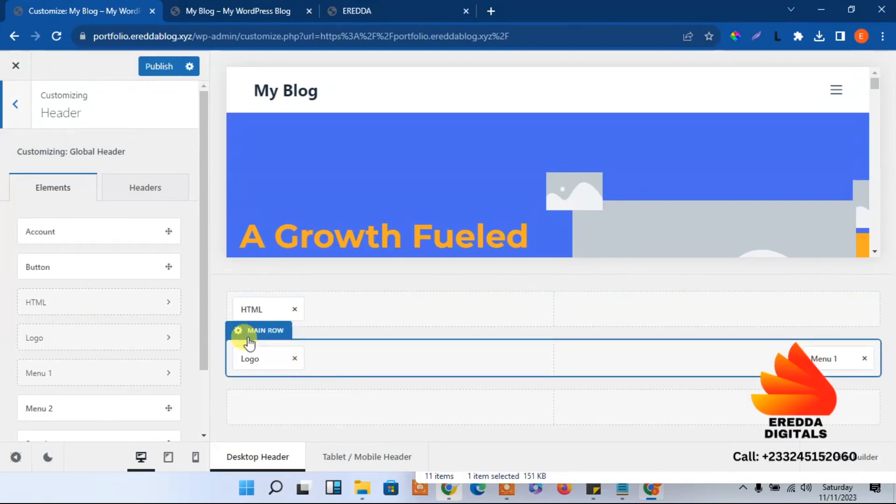
click(252, 341)
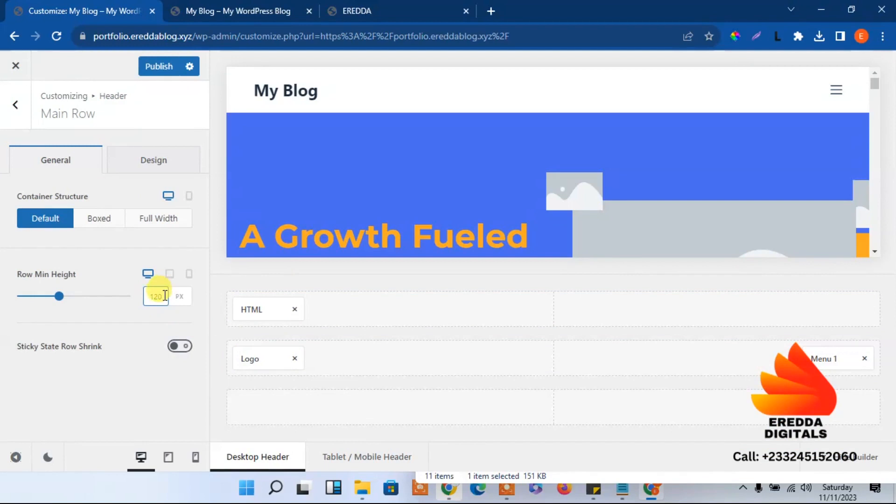
text(80)
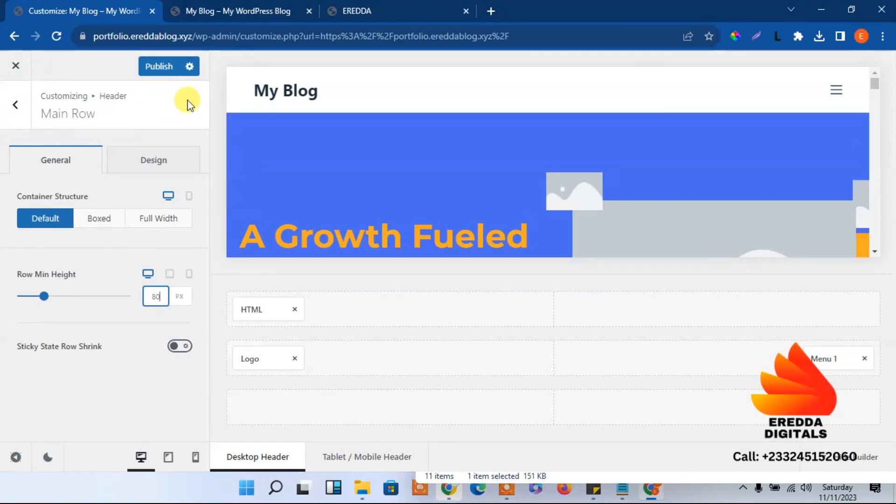
click(158, 66)
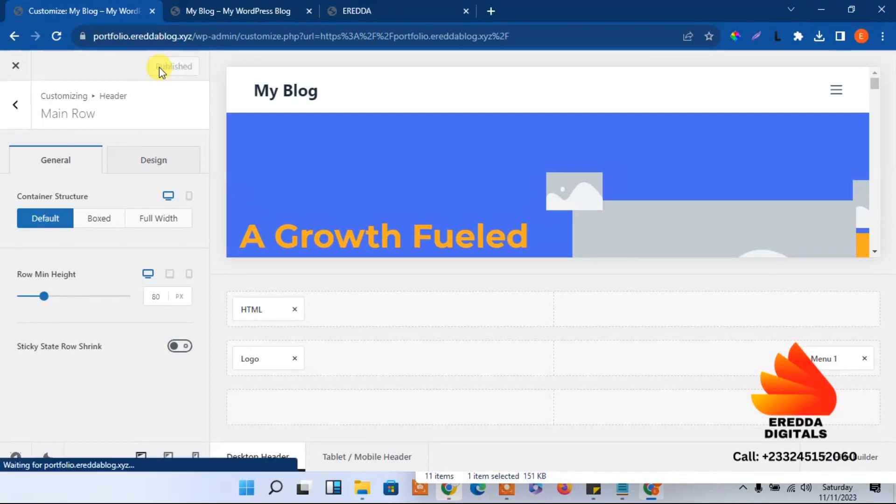
Reload the live site to see the shorter 80 px main header row
click(210, 10)
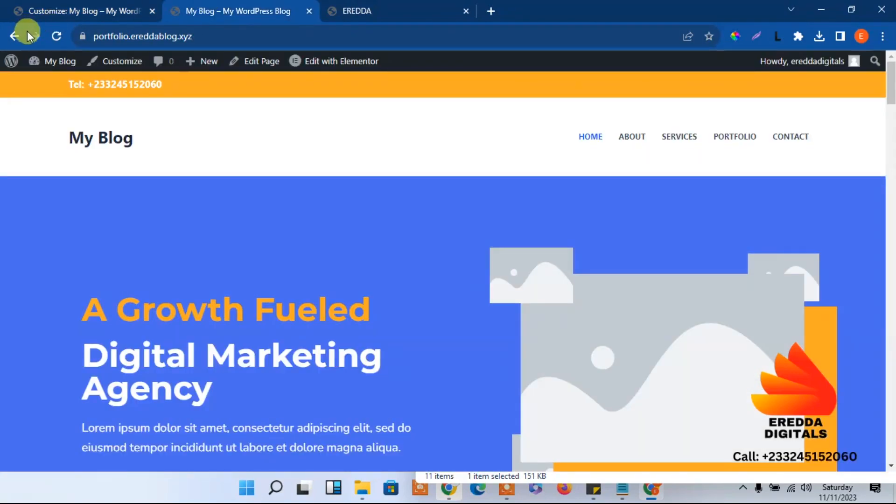
click(50, 37)
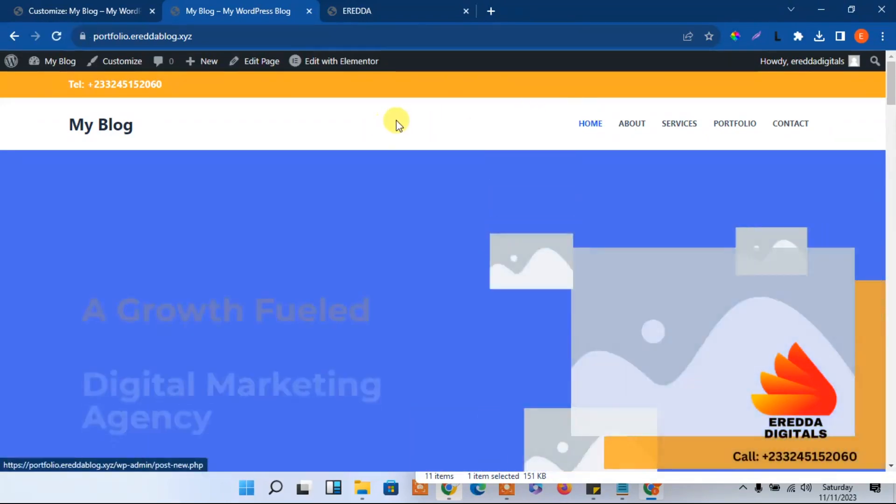
click(90, 6)
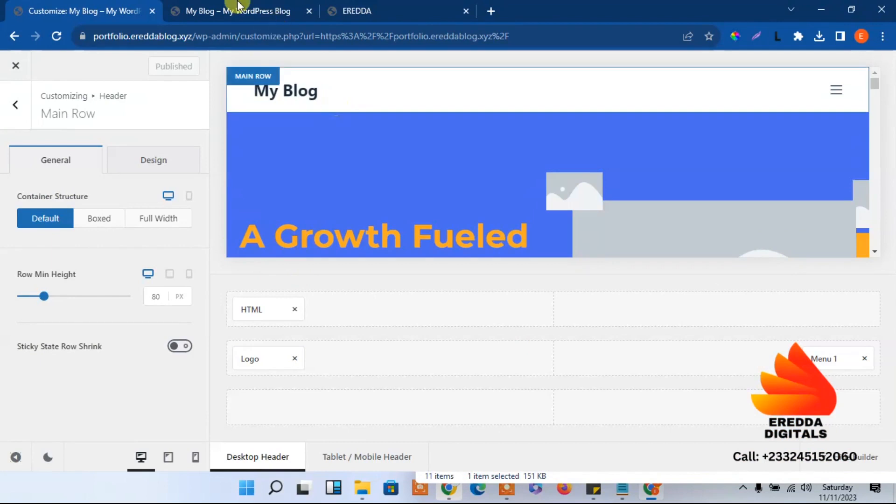
click(236, 9)
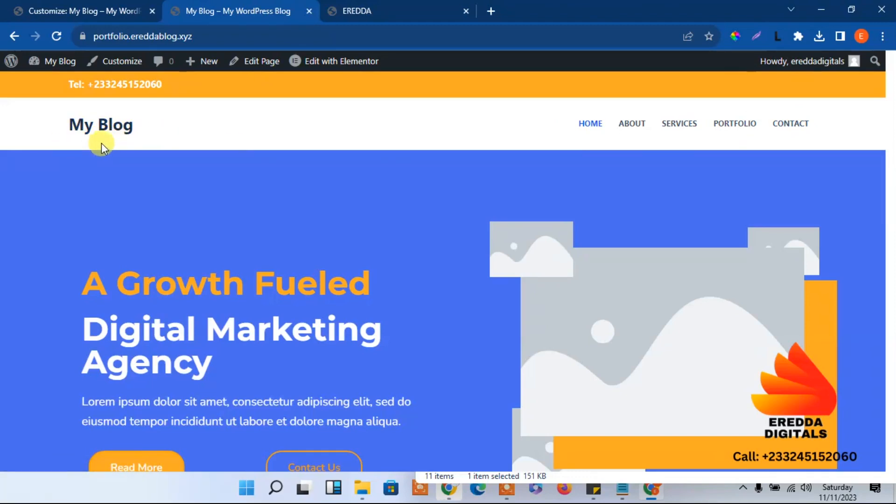
drag(891, 78, 880, 43)
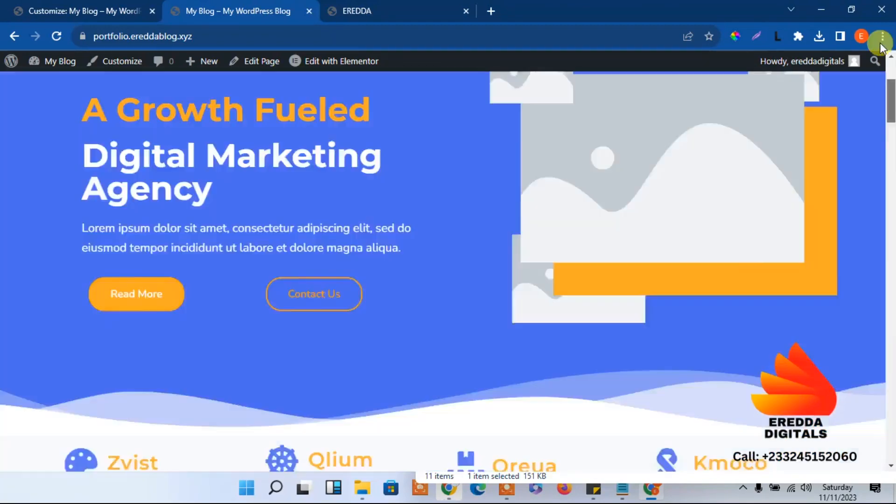
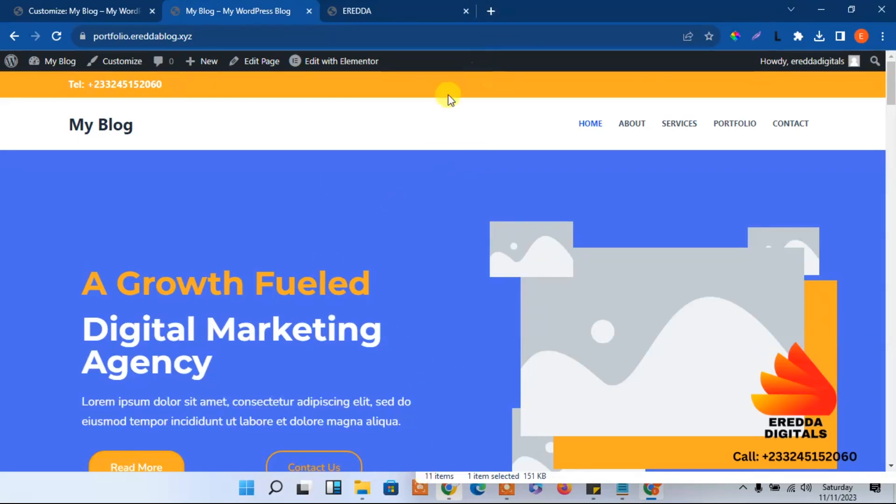
Open canva.com in a new Chrome tab
click(450, 494)
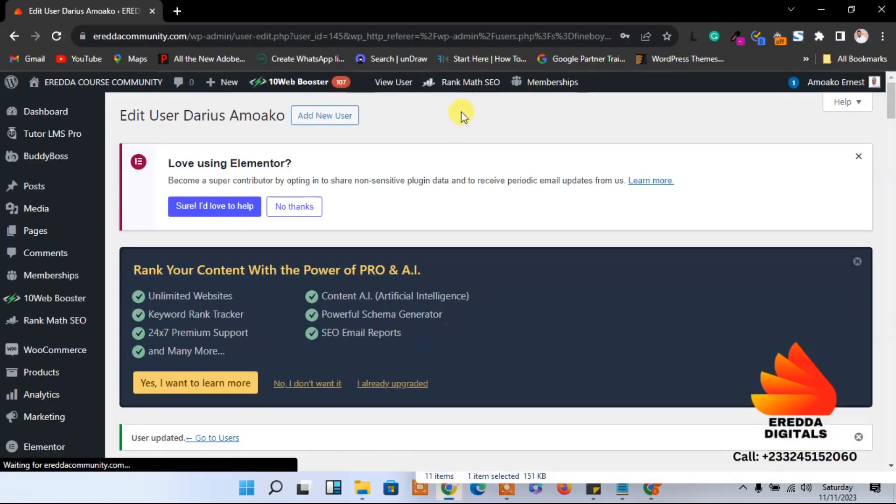
click(179, 9)
text(ca)
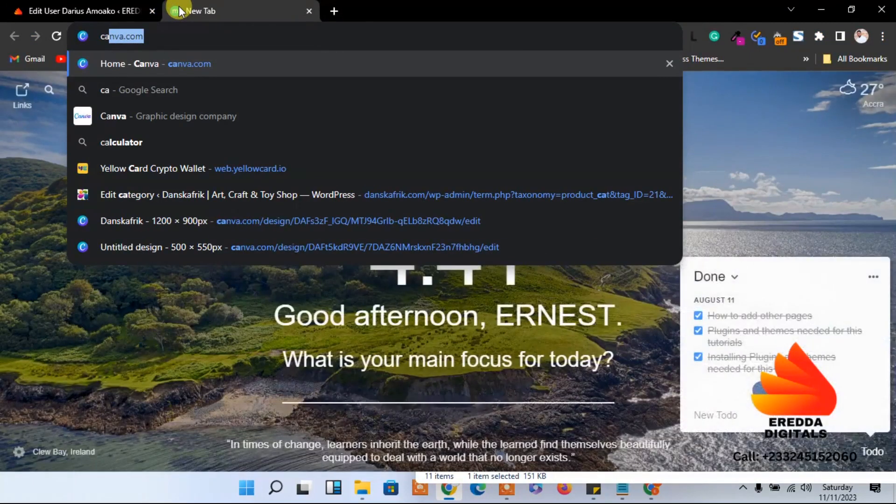
key(Return)
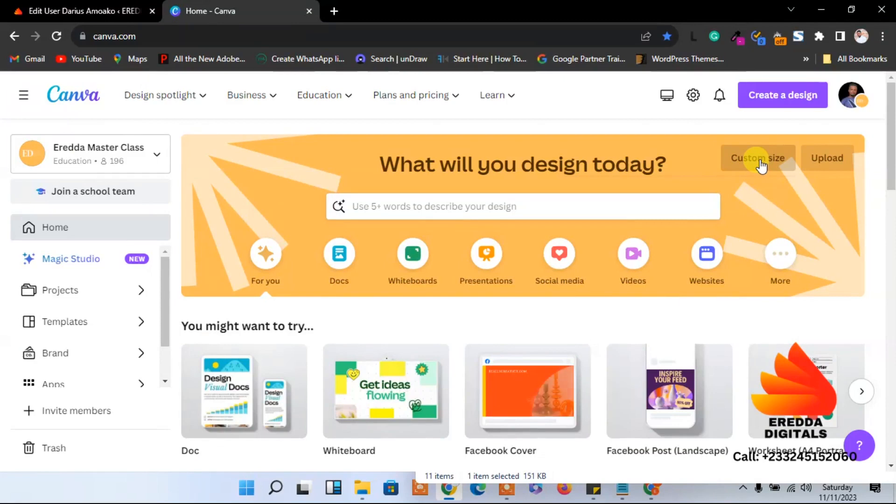
Scroll through the suggested design types until the 500 × 500 px Logo option appears
click(761, 163)
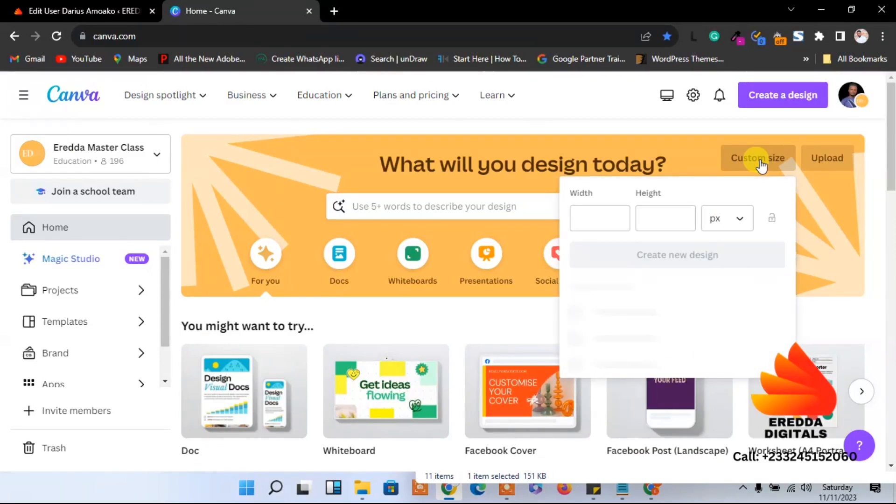
click(682, 217)
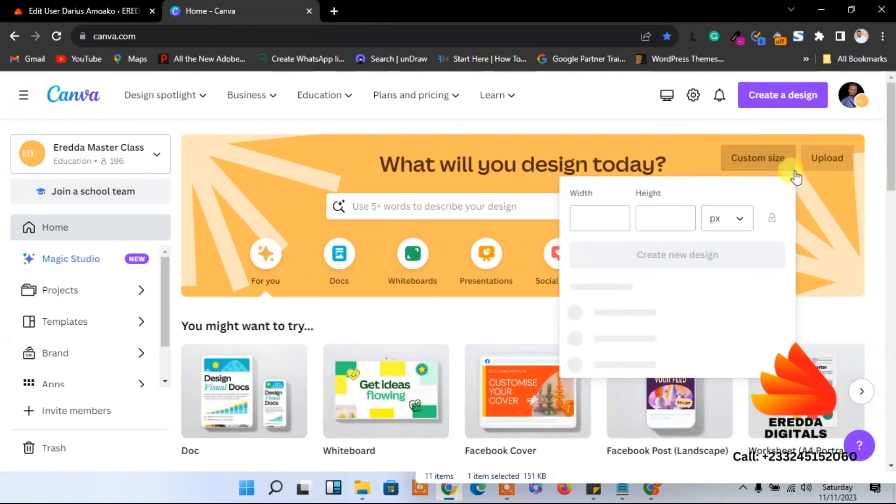
scroll(889, 198, down, 3)
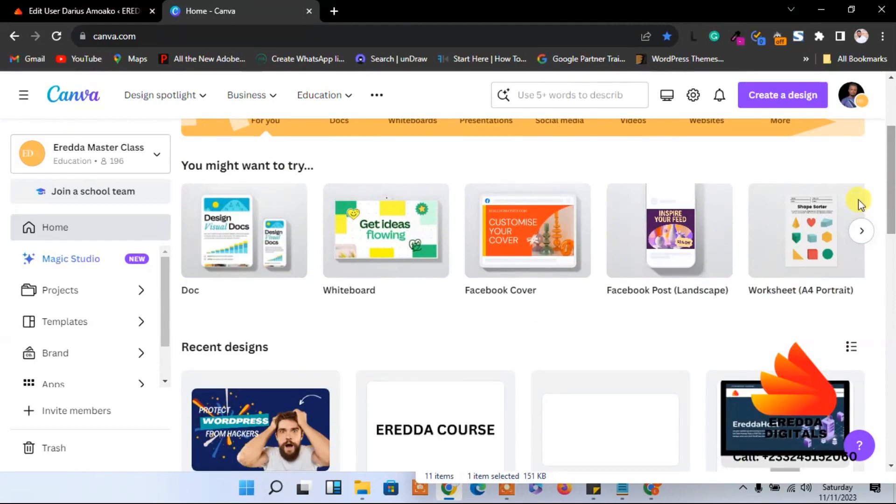
click(862, 231)
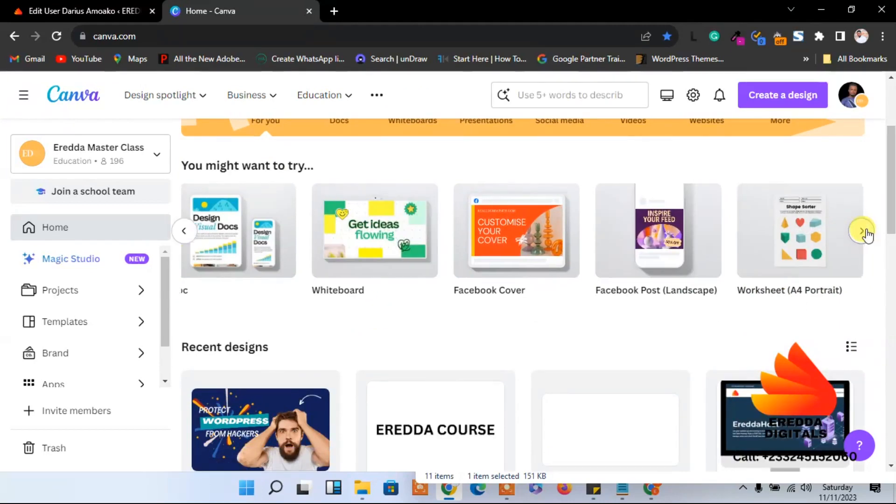
click(862, 232)
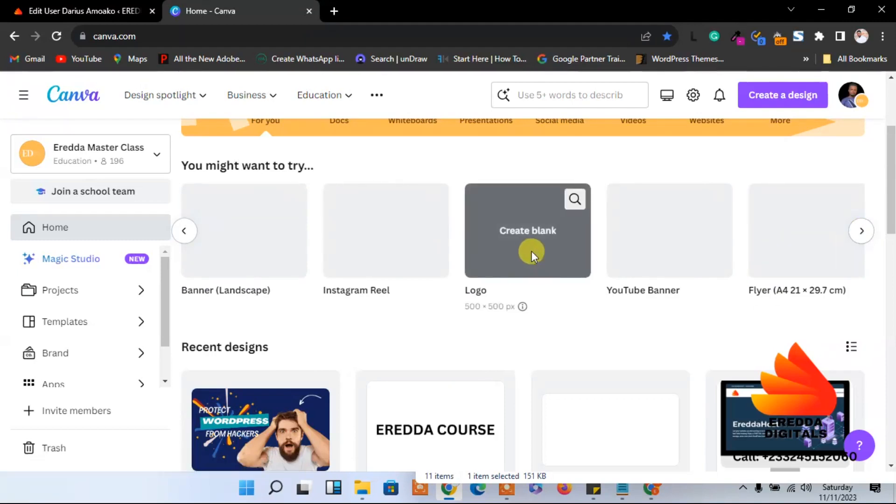
Create a blank Logo design and apply the WEBWORLD template from the recent 'web design' search
click(531, 252)
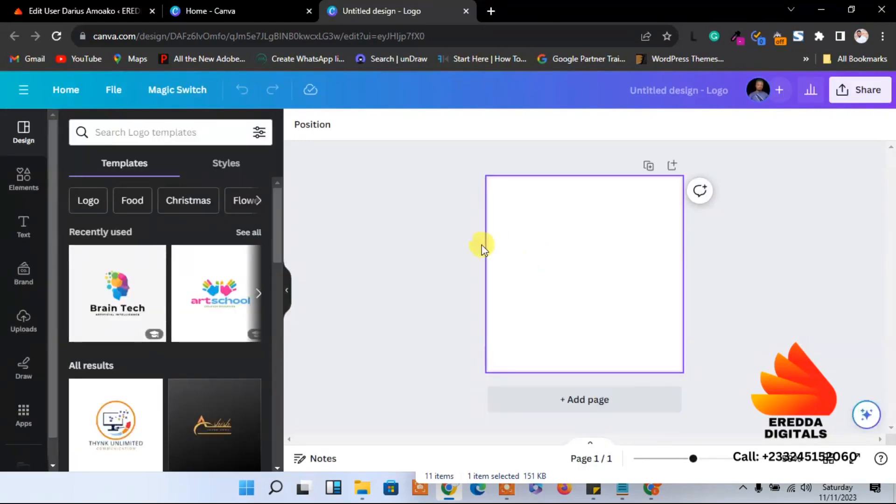
drag(275, 229, 265, 175)
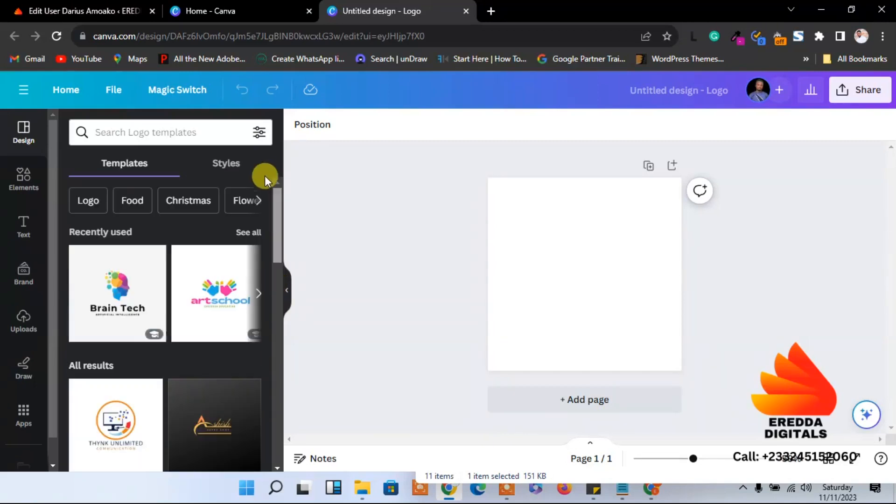
click(153, 129)
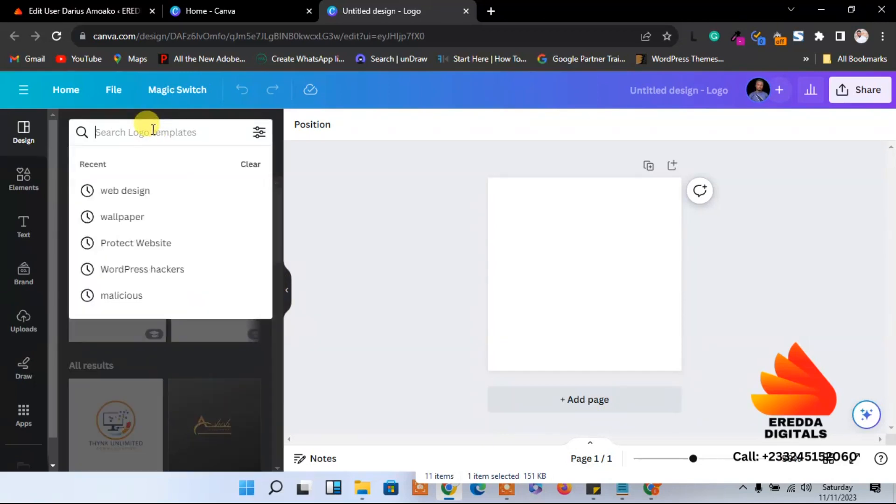
click(142, 193)
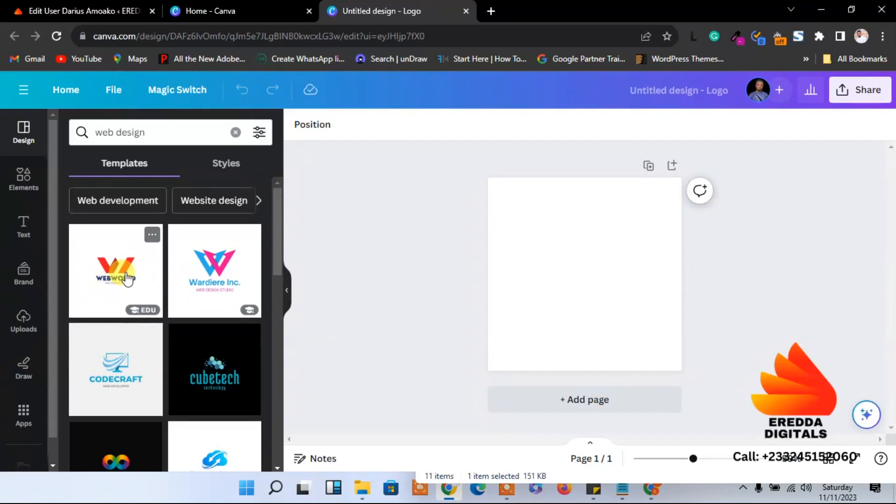
click(128, 279)
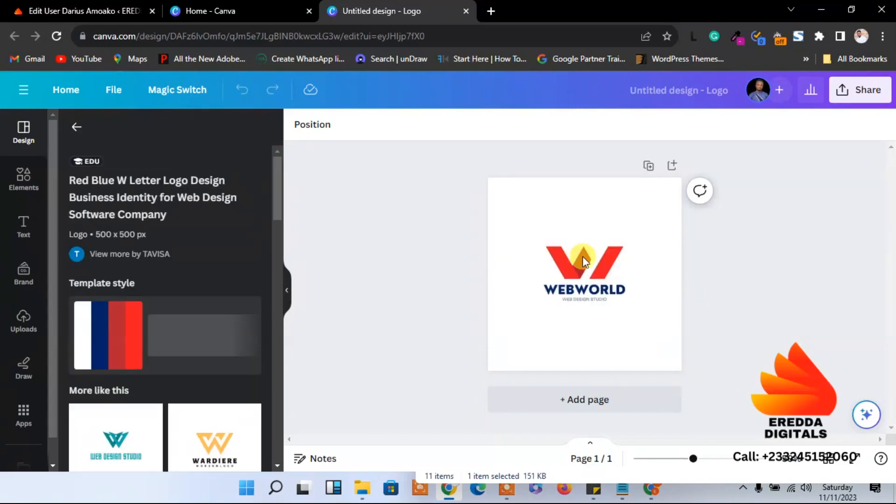
Enlarge the red W graphic to about 377 by 158
click(585, 288)
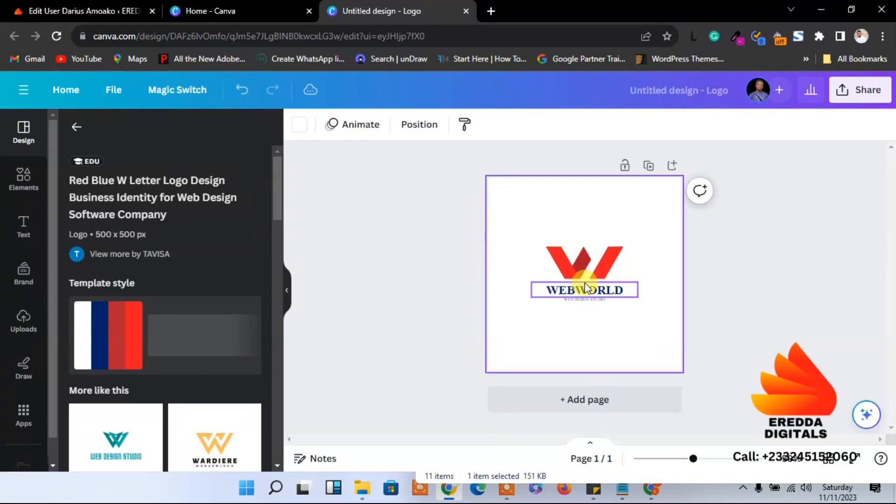
click(581, 270)
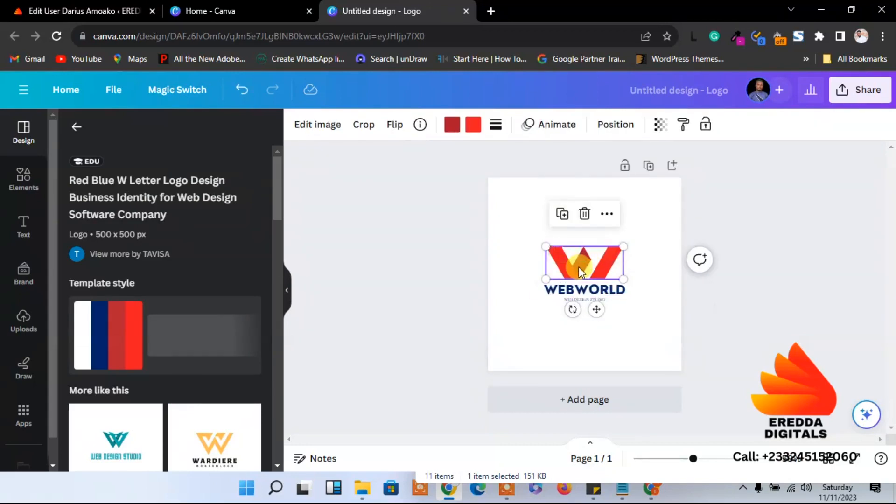
drag(545, 247, 507, 230)
drag(627, 232, 658, 236)
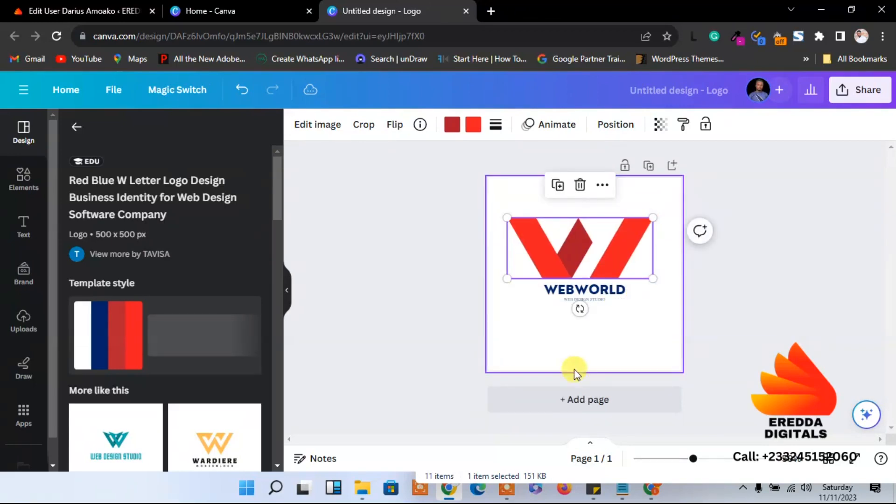
click(583, 327)
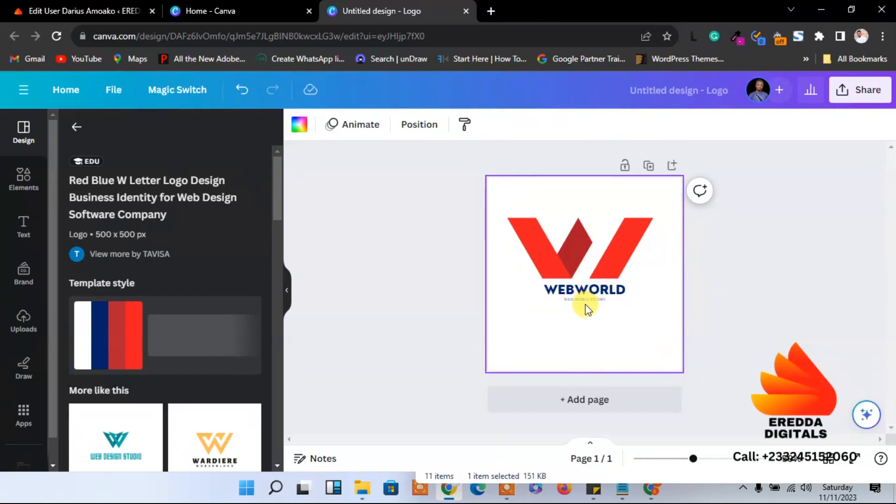
Raise the WEB DESIGN STUDIO tagline to font size 14 and widen it onto one line
click(586, 301)
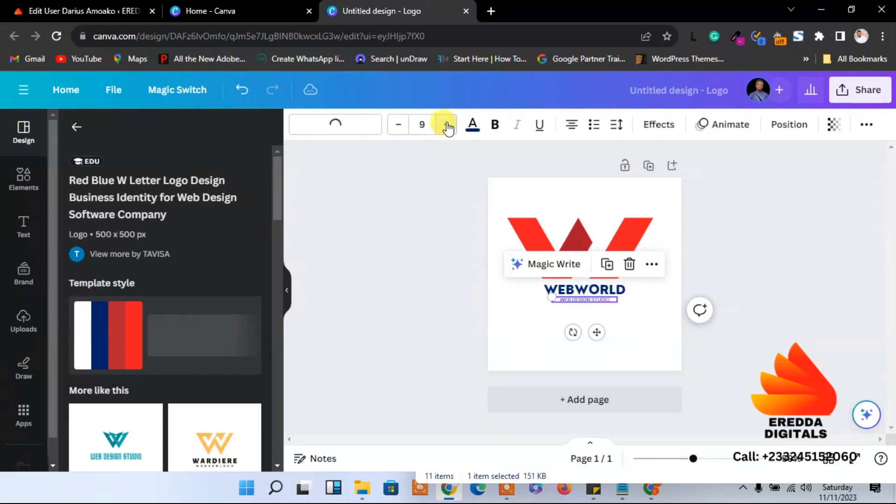
click(447, 125)
click(447, 125)
click(447, 125)
click(447, 125)
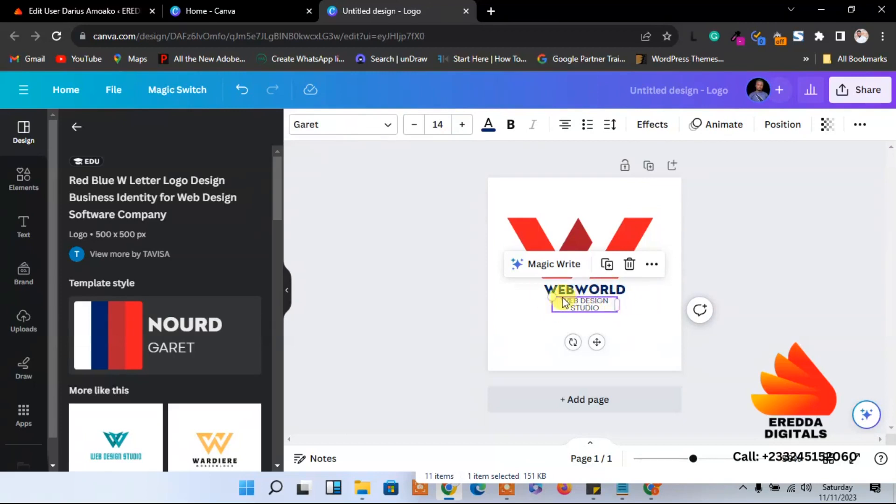
drag(557, 299, 548, 326)
mouse_move(617, 306)
mouse_down()
mouse_move(655, 306)
mouse_move(606, 314)
mouse_up()
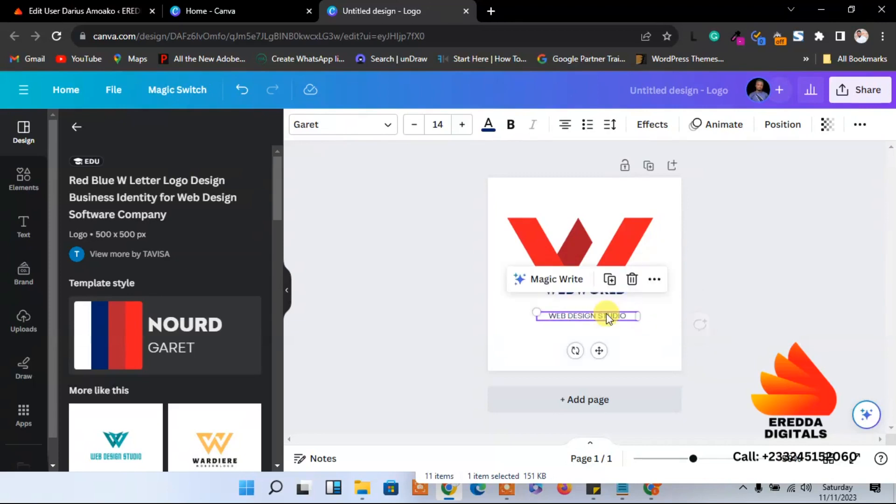
Move WEBWORLD down above the tagline, centre the W above it, then return to Canva home
click(598, 295)
mouse_move(598, 299)
mouse_down()
mouse_move(598, 313)
mouse_move(662, 305)
mouse_move(598, 305)
mouse_move(599, 316)
mouse_up()
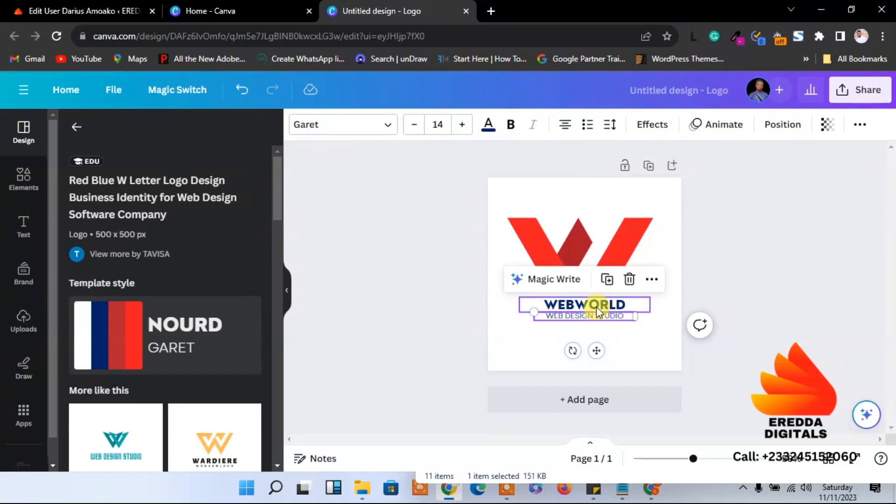
click(678, 267)
drag(596, 252, 605, 267)
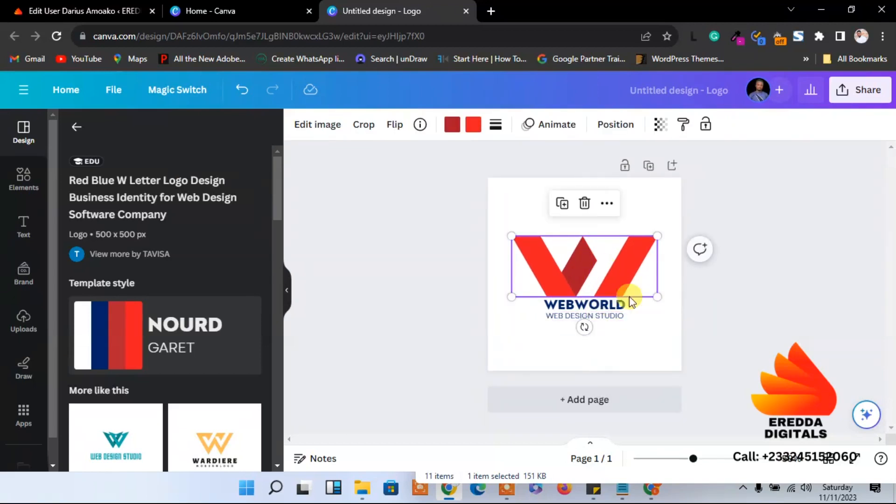
click(662, 324)
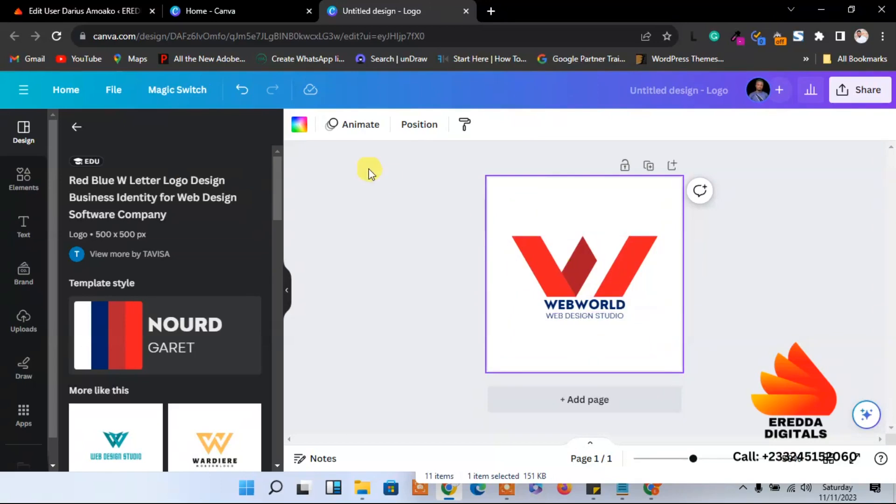
click(246, 6)
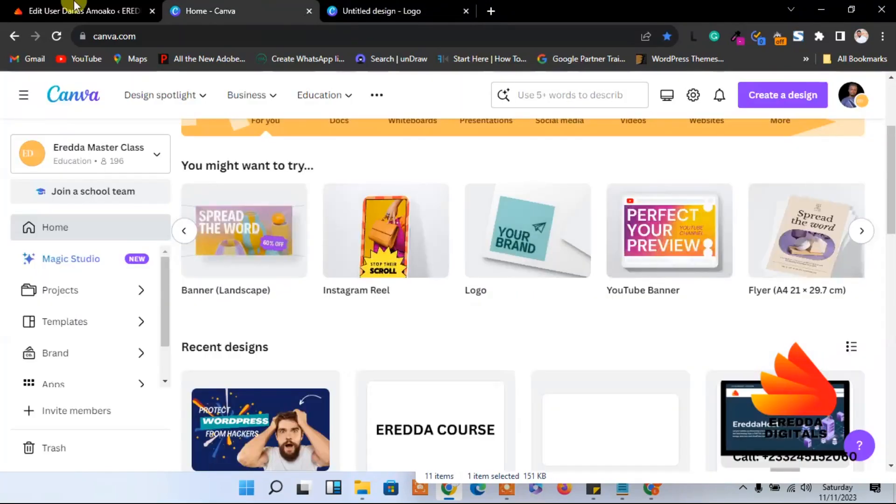
Sample the My Blog hero background blue as #4A6CED with ColorPick Eyedropper and copy its hex code
click(70, 10)
click(386, 6)
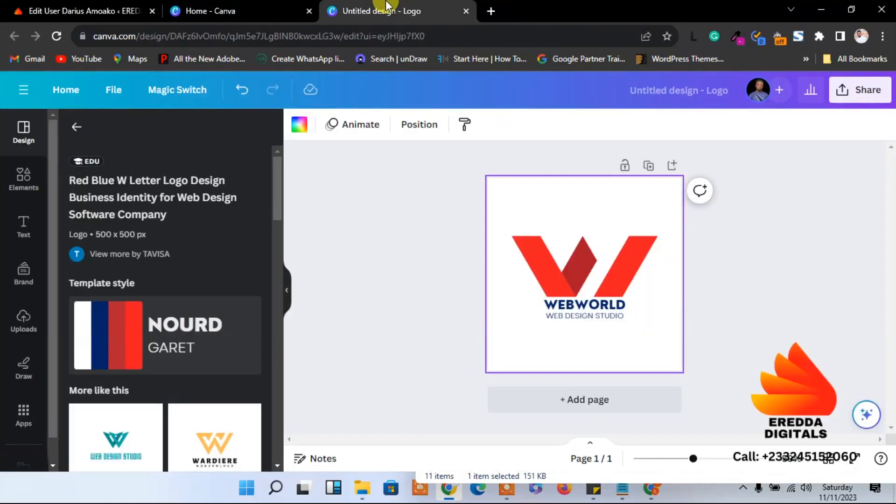
click(653, 491)
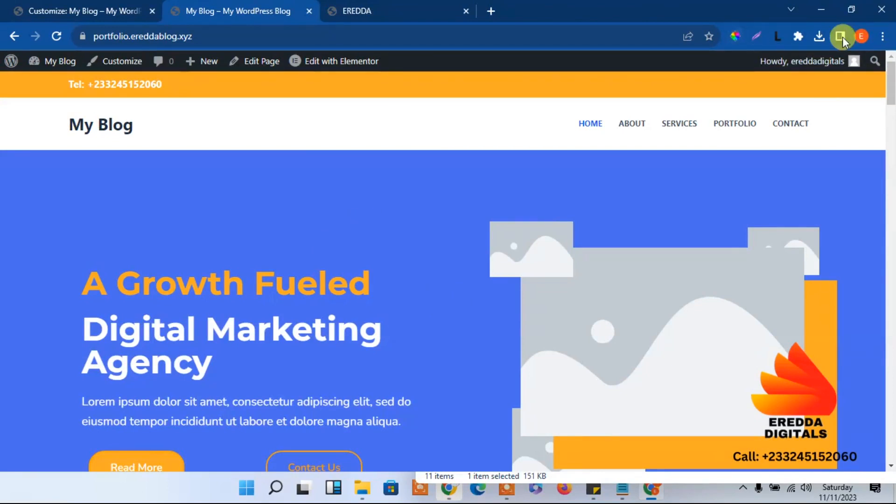
click(736, 33)
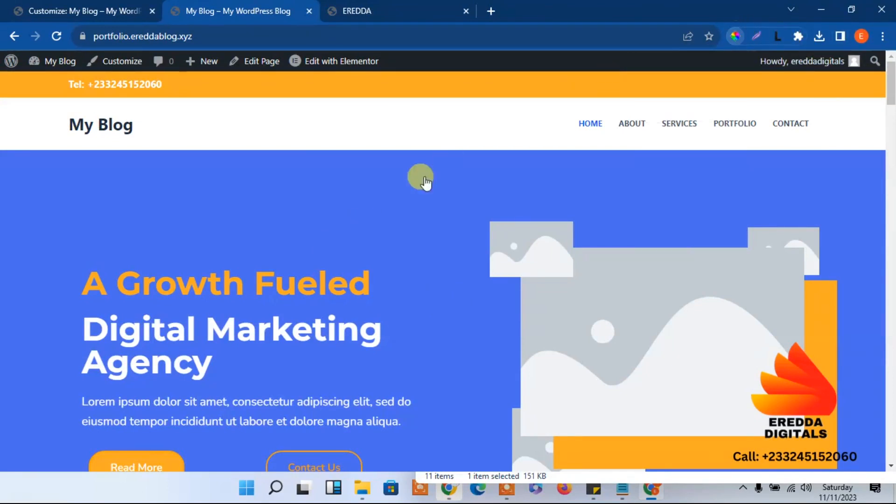
click(314, 199)
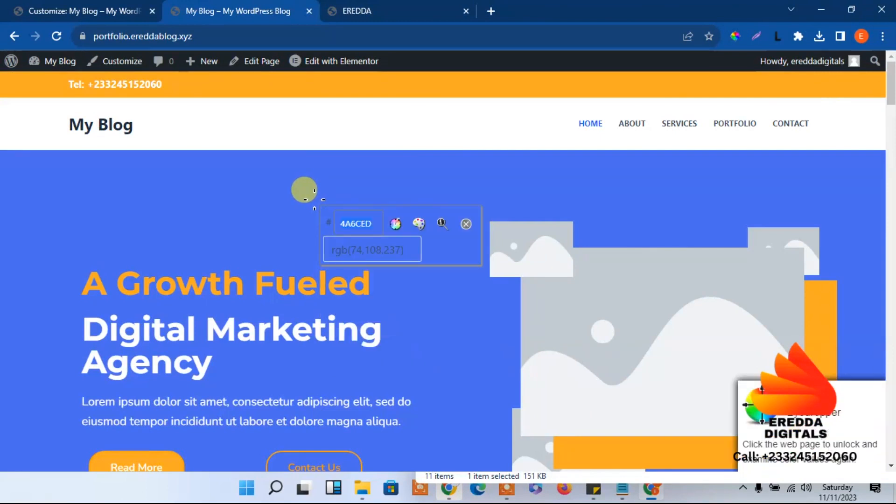
right_click(366, 223)
click(387, 234)
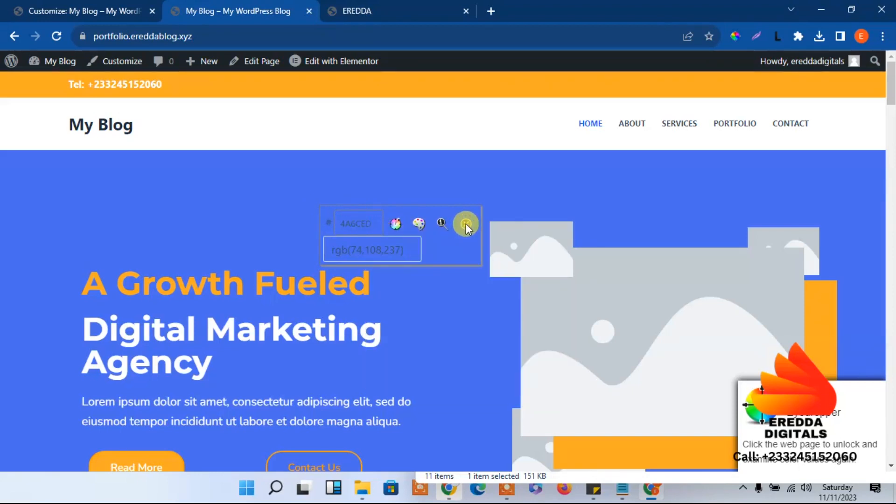
click(466, 224)
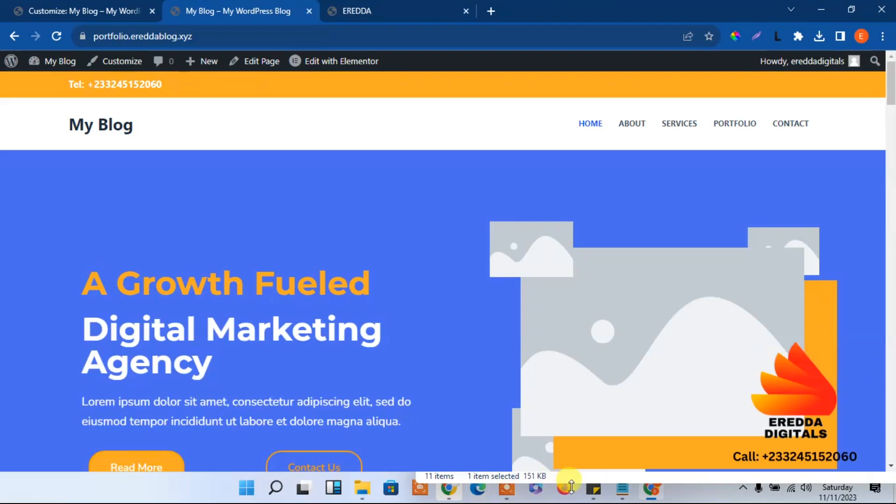
click(449, 490)
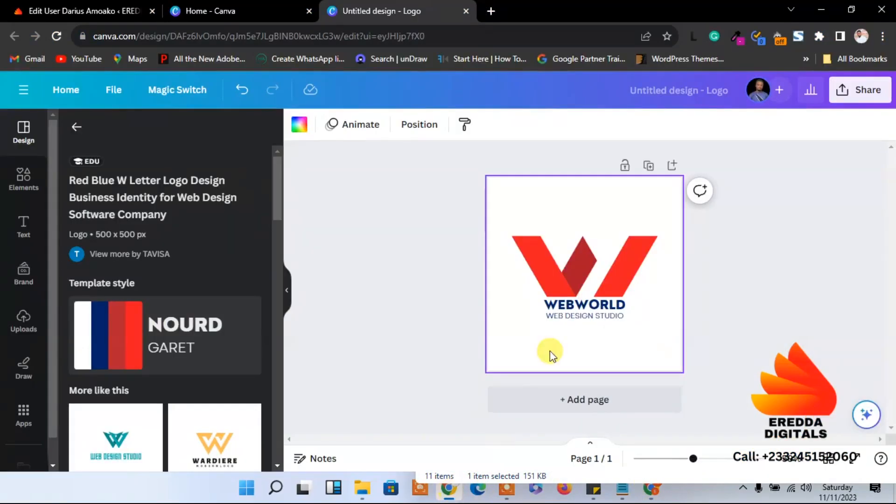
Recolour the W's dark red centre diamond and red arms to blue #4A6CED
click(570, 276)
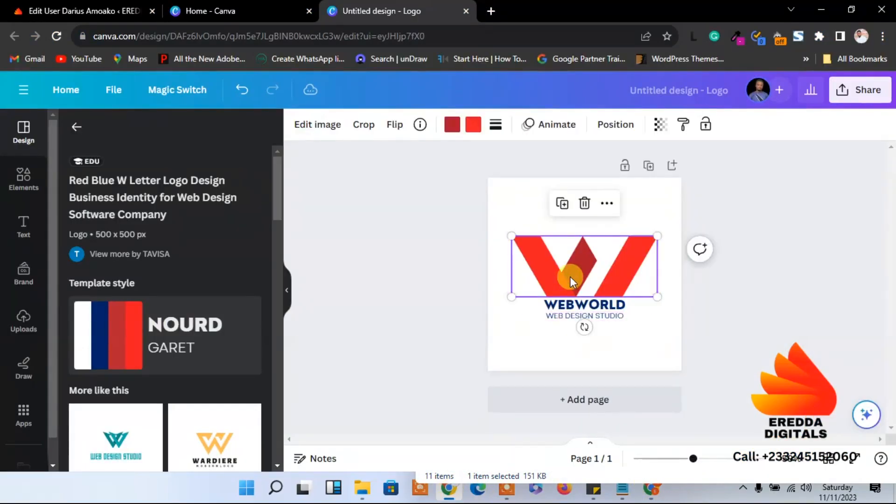
click(451, 124)
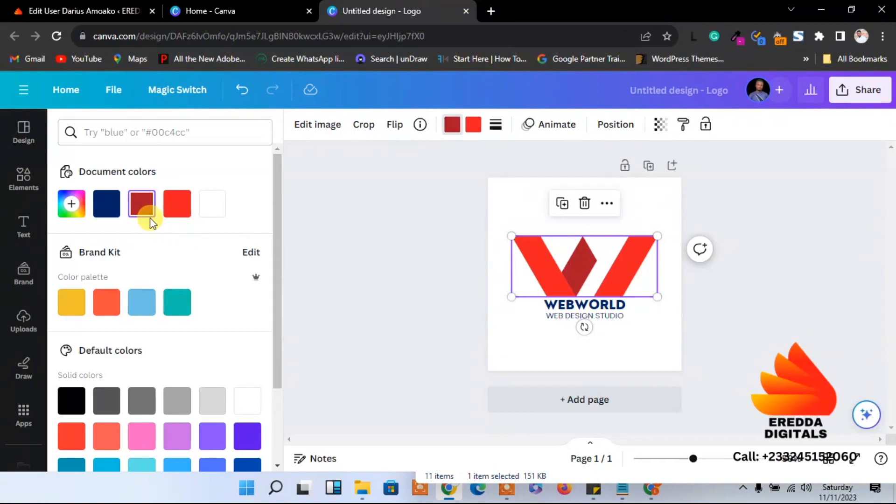
click(71, 205)
click(145, 337)
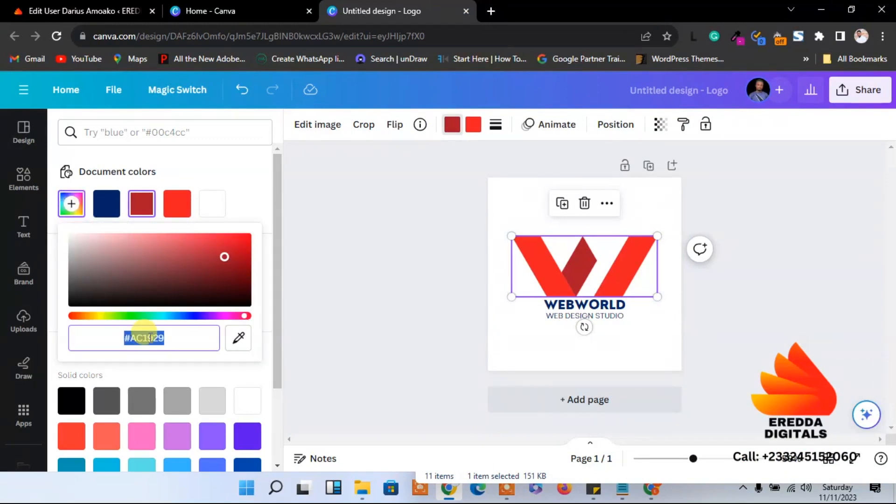
key(BackSpace)
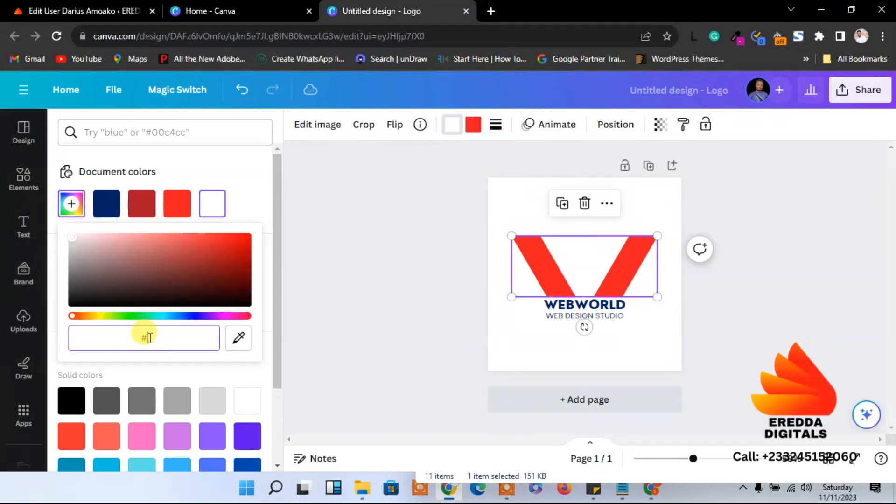
key(ctrl+v)
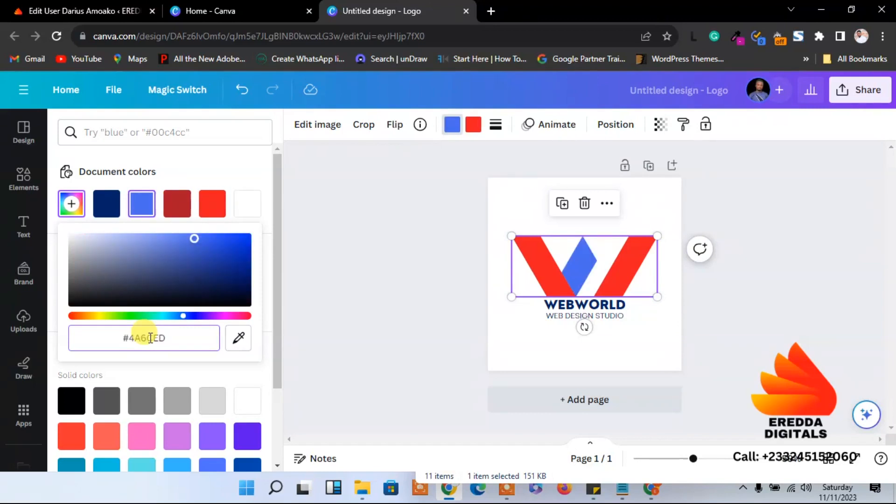
click(354, 292)
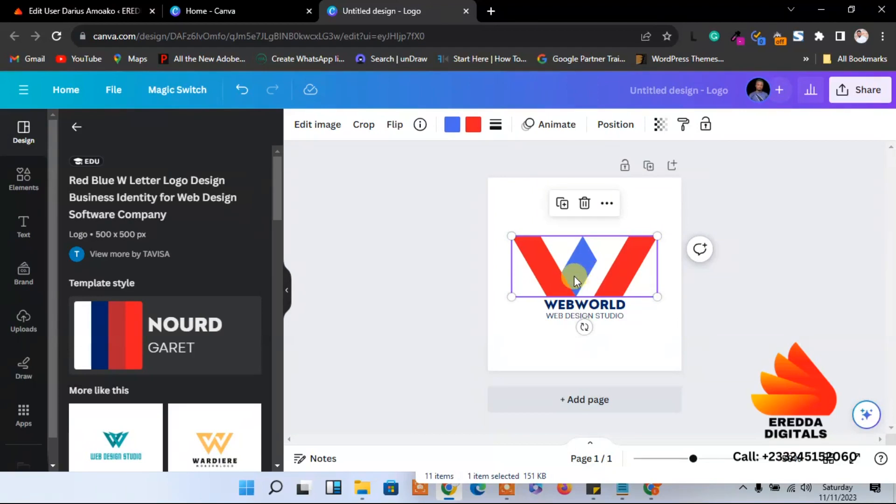
click(474, 134)
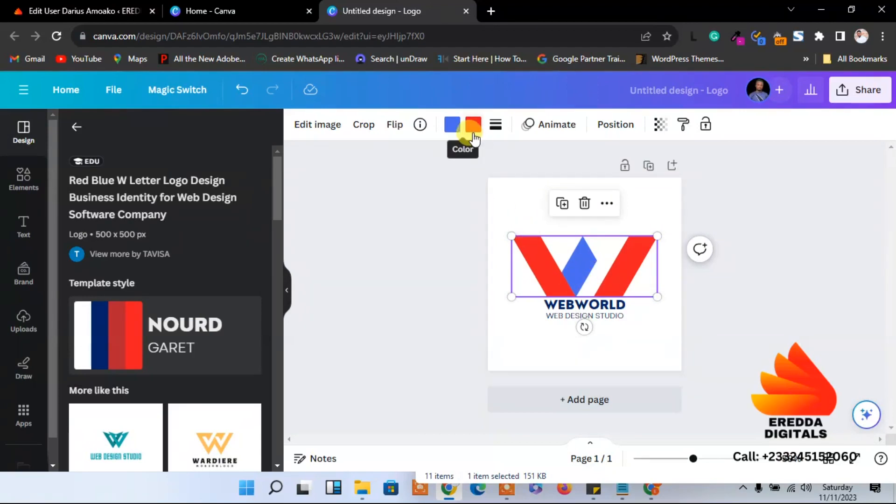
click(140, 208)
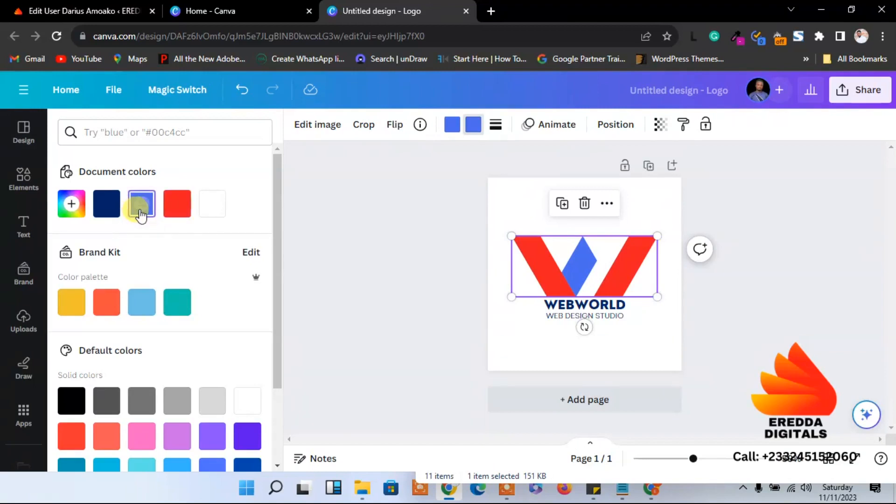
click(452, 127)
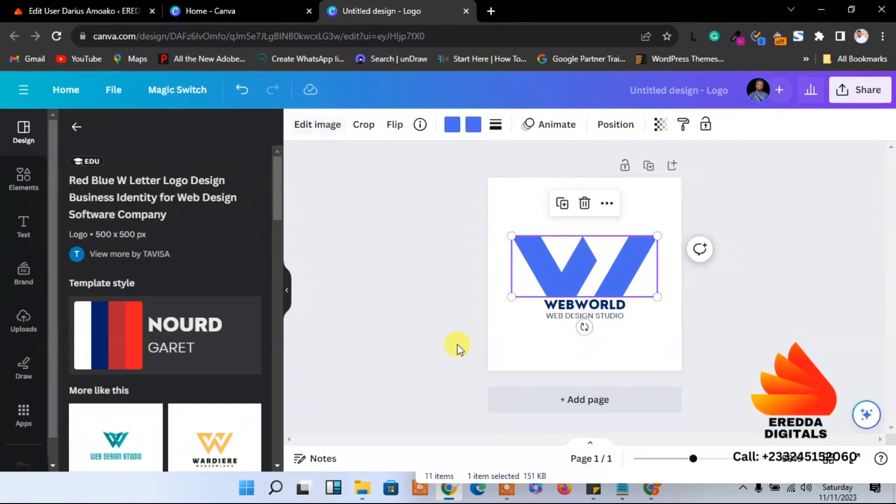
Copy the top bar's orange as #FCAA23 with the eyedropper and close the templates folder window
click(455, 497)
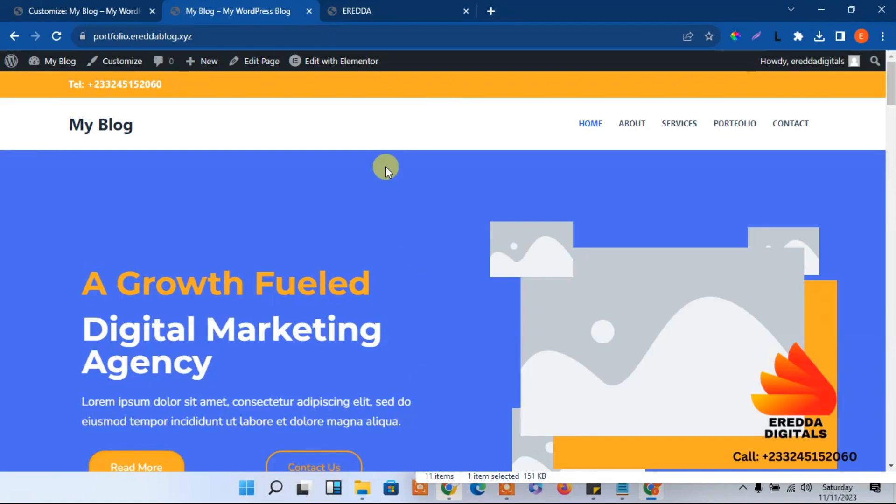
click(734, 34)
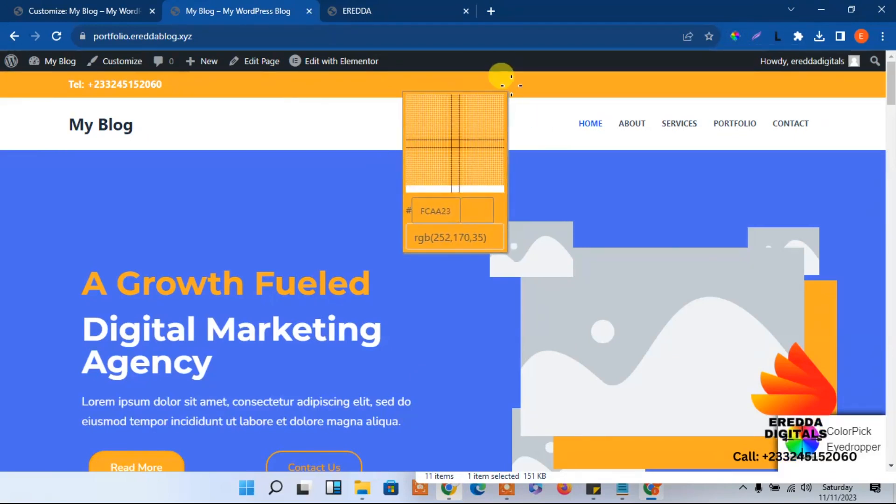
click(508, 82)
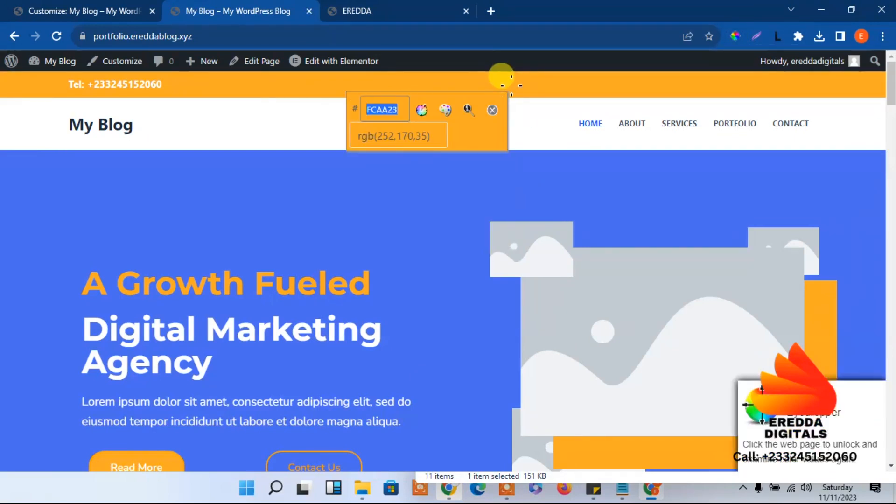
right_click(382, 110)
click(408, 122)
click(493, 111)
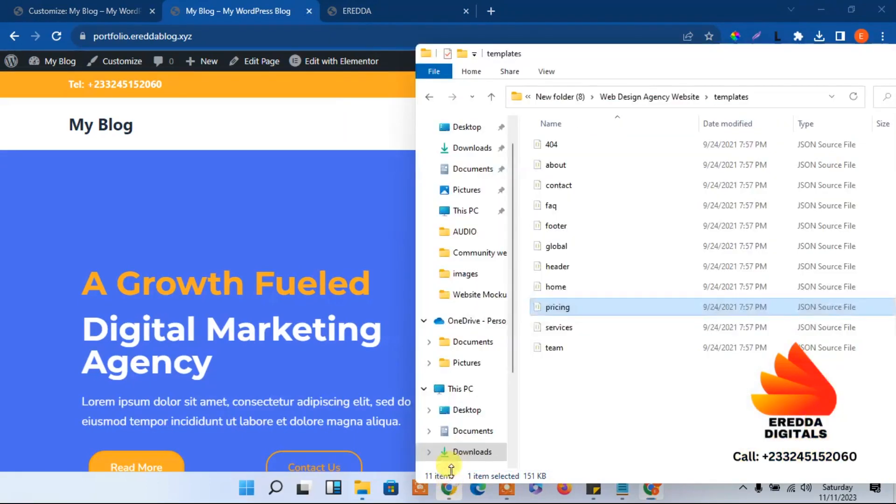
drag(779, 22, 624, 45)
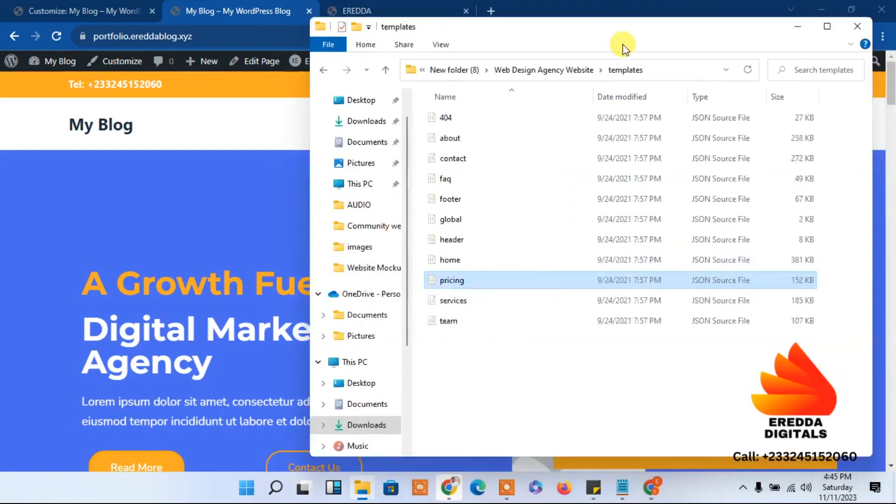
click(799, 41)
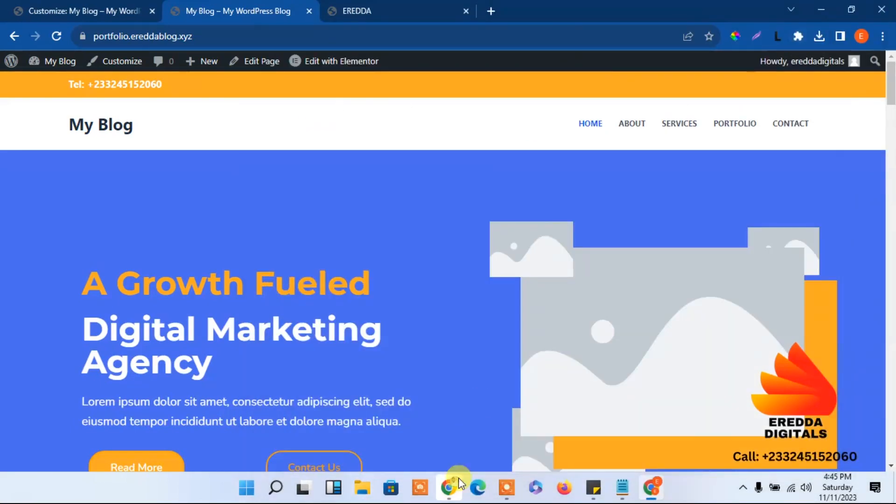
Paste orange #FCAA23 as the W's centre diamond colour
mouse_move(448, 488)
click(444, 446)
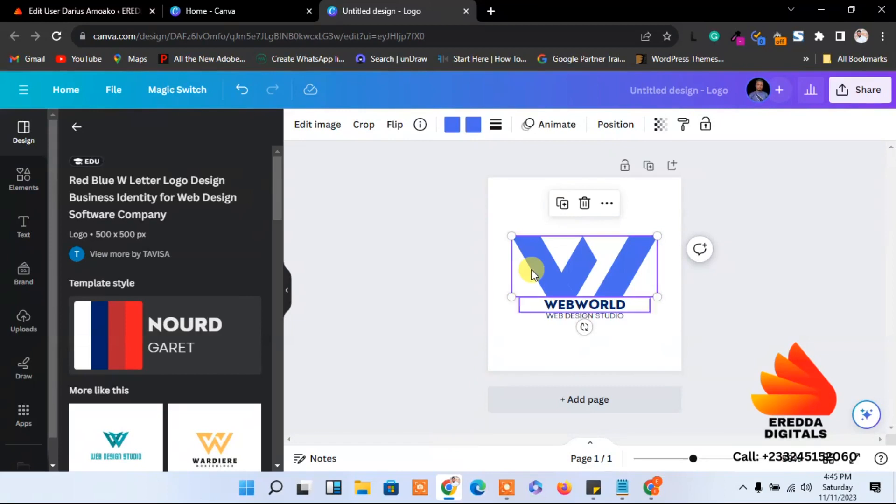
click(452, 124)
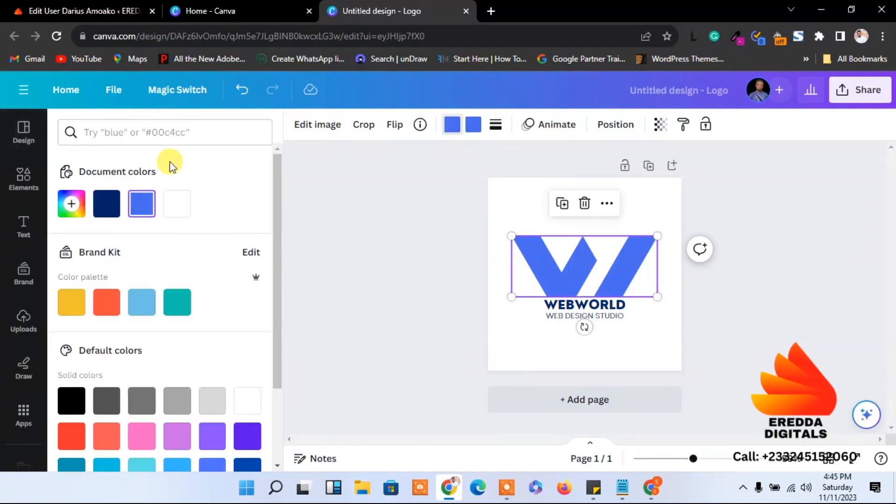
click(70, 203)
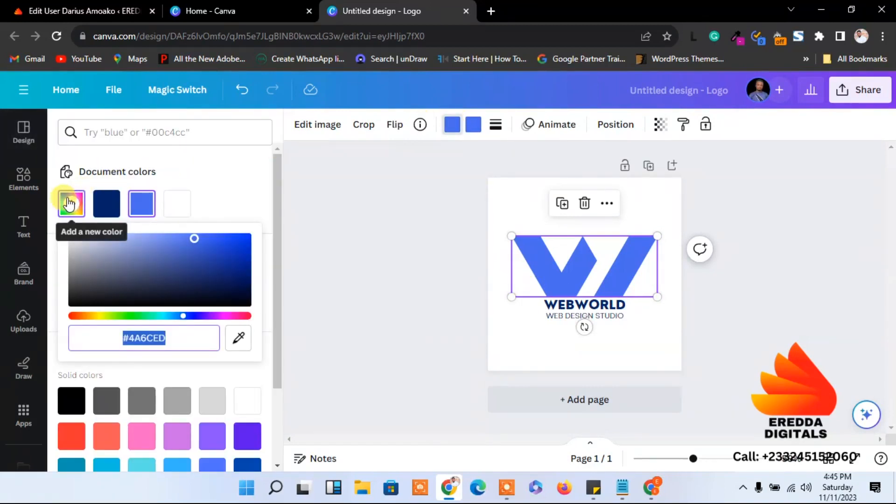
key(ctrl+v)
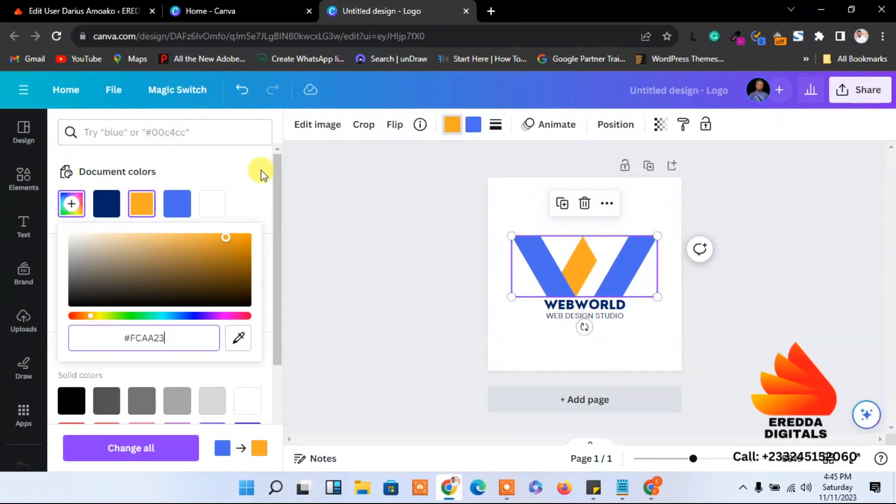
click(262, 175)
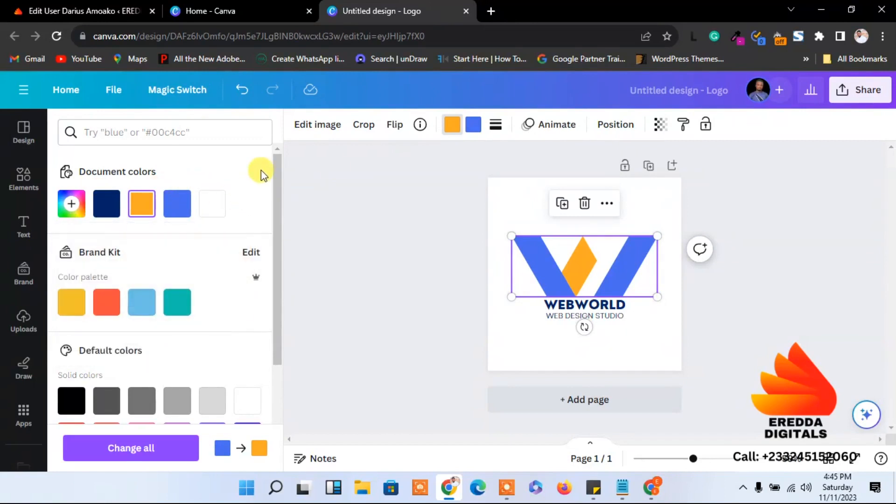
Make the WEBWORLD and WEB DESIGN STUDIO text black
click(464, 343)
click(514, 341)
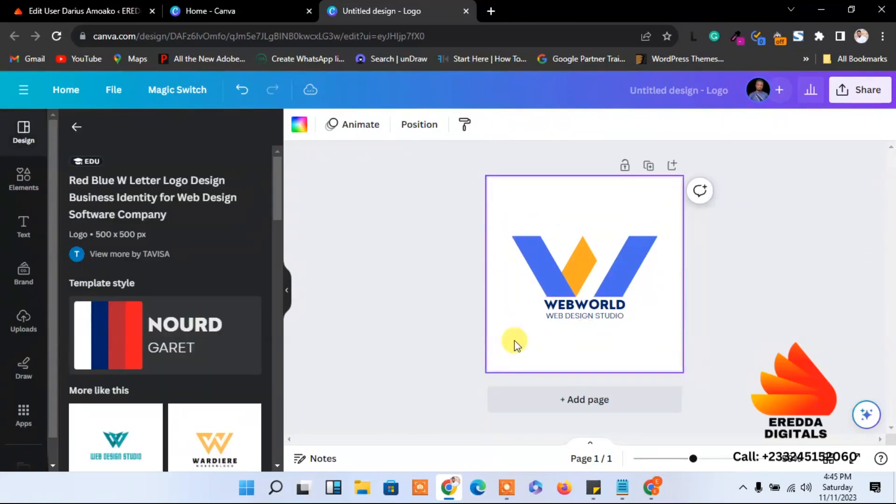
click(591, 307)
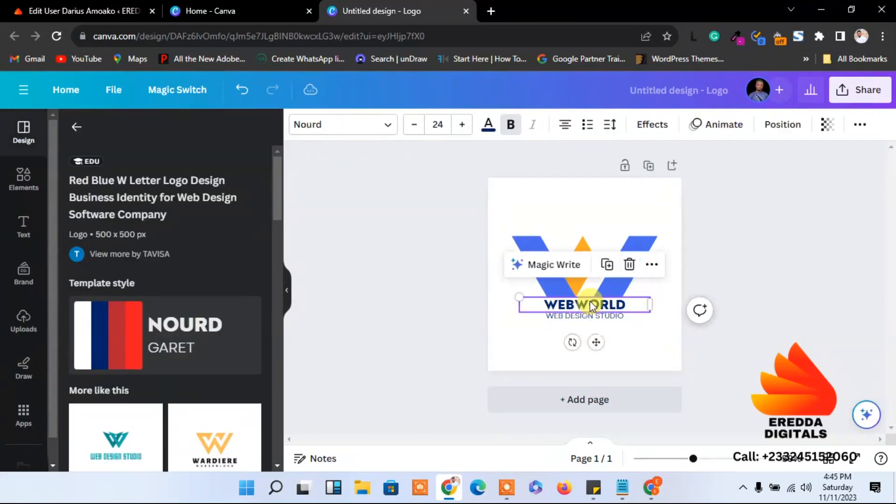
click(489, 131)
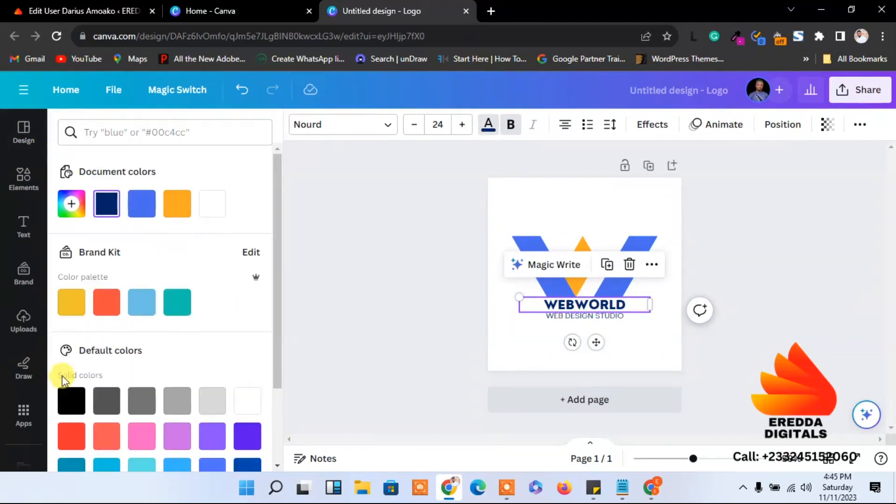
click(72, 401)
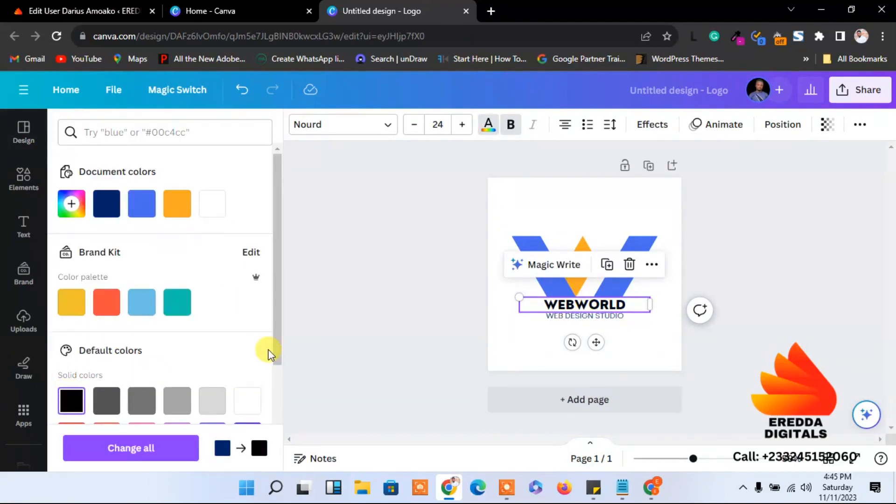
click(585, 317)
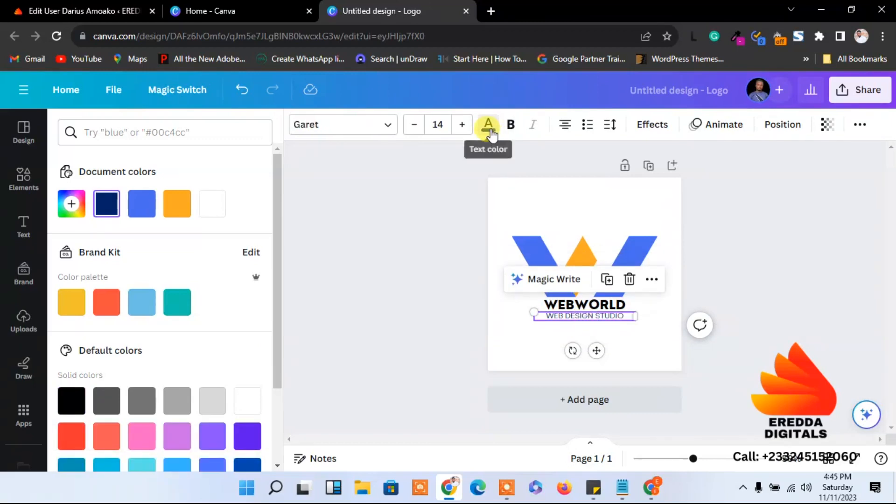
click(488, 127)
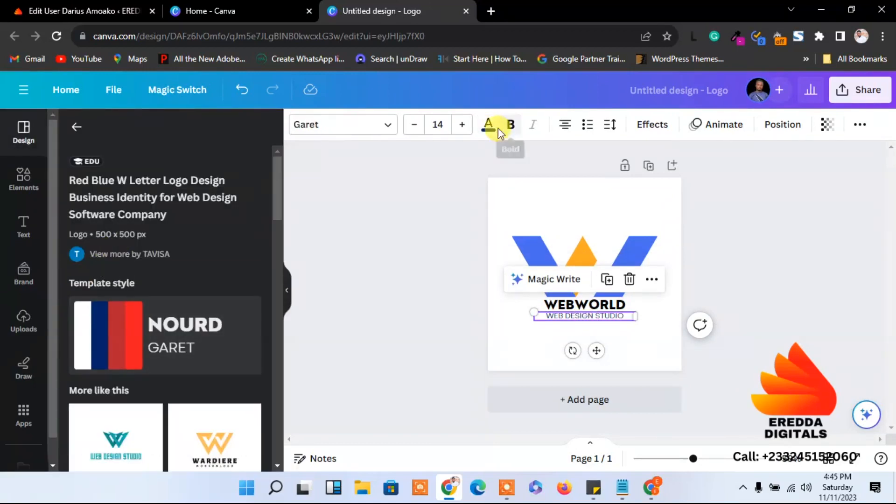
click(489, 127)
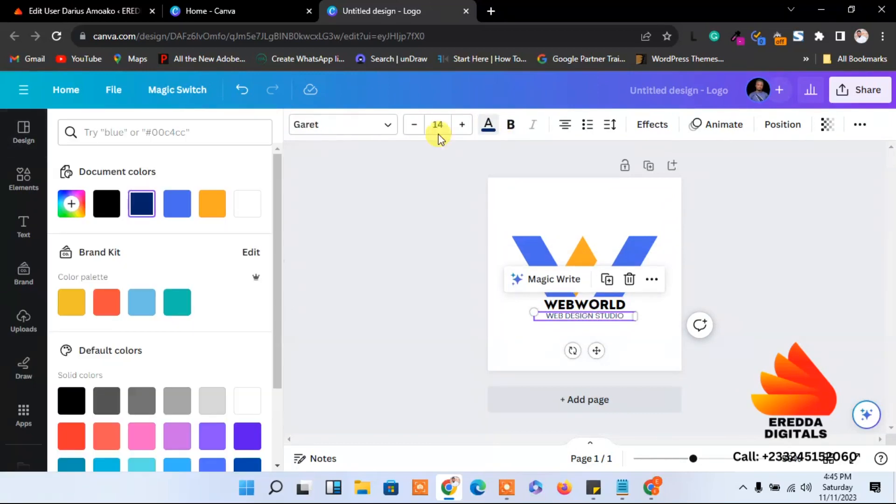
click(73, 403)
click(447, 316)
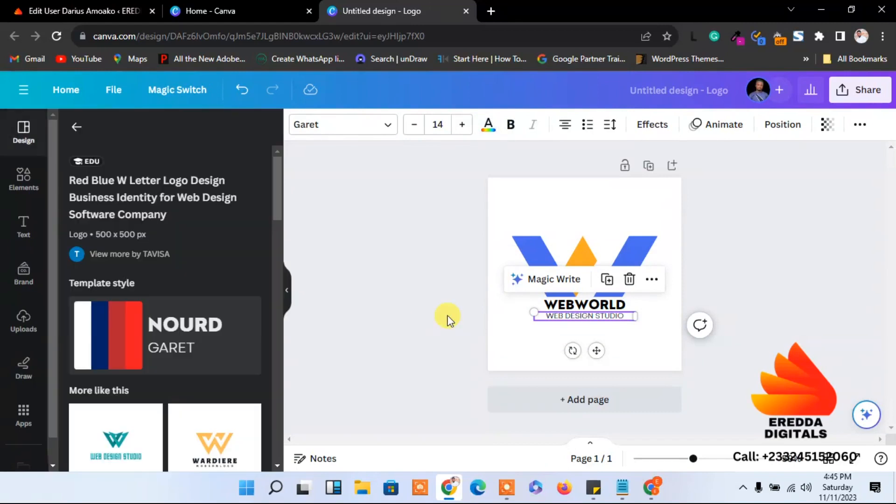
click(798, 246)
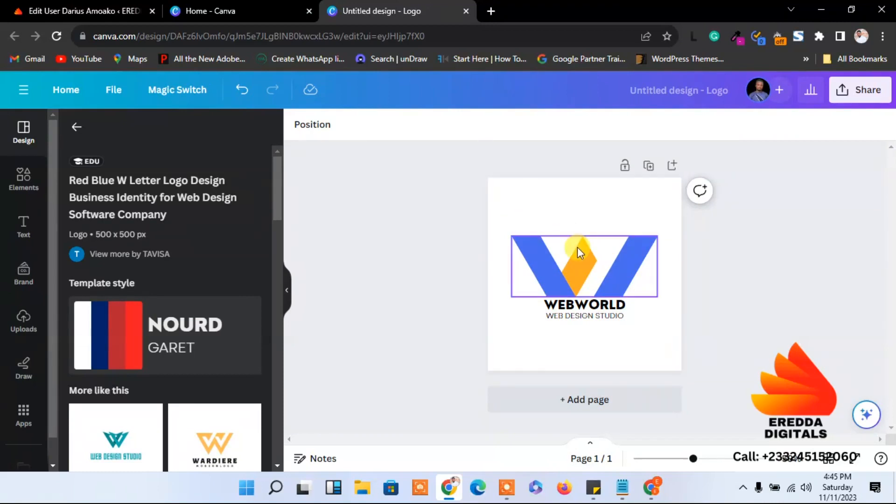
Download the logo as an uncompressed transparent PNG, Untitled design (10), into Downloads > New folder (8)
click(840, 95)
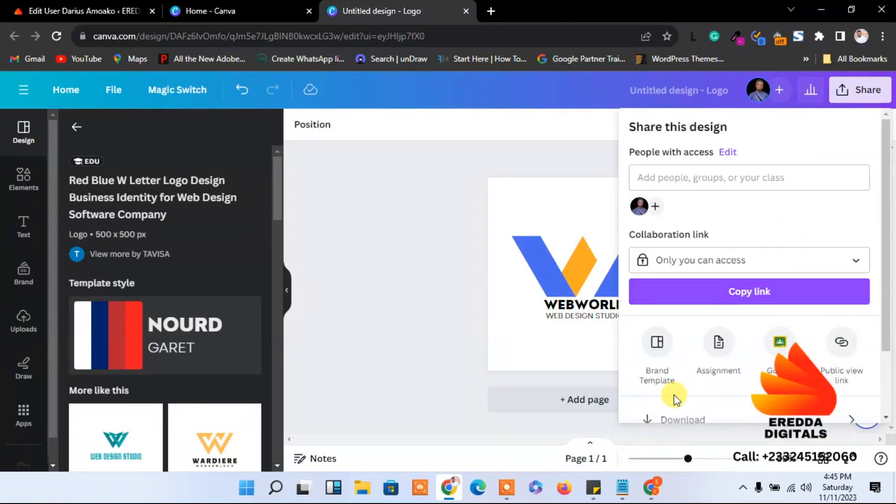
click(672, 420)
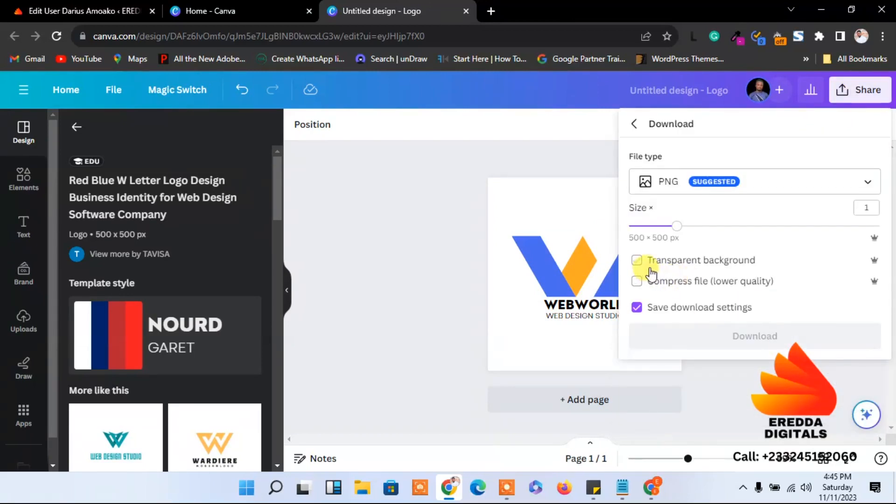
click(636, 260)
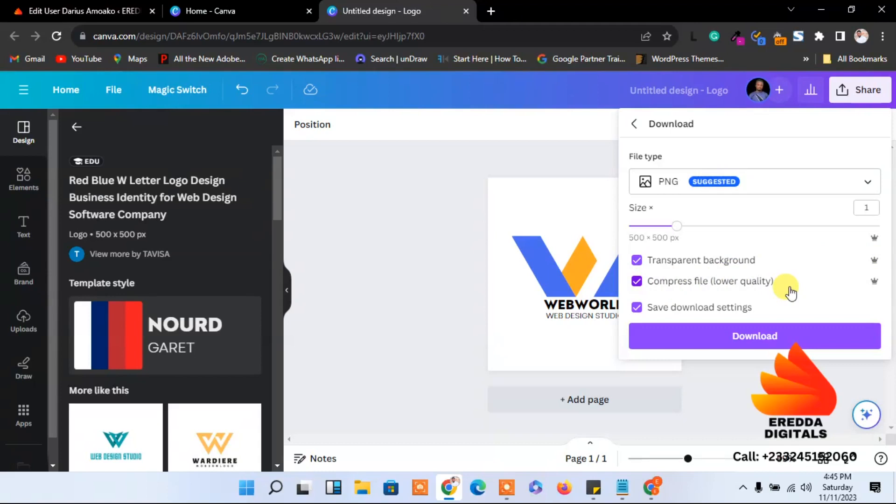
click(637, 281)
click(708, 340)
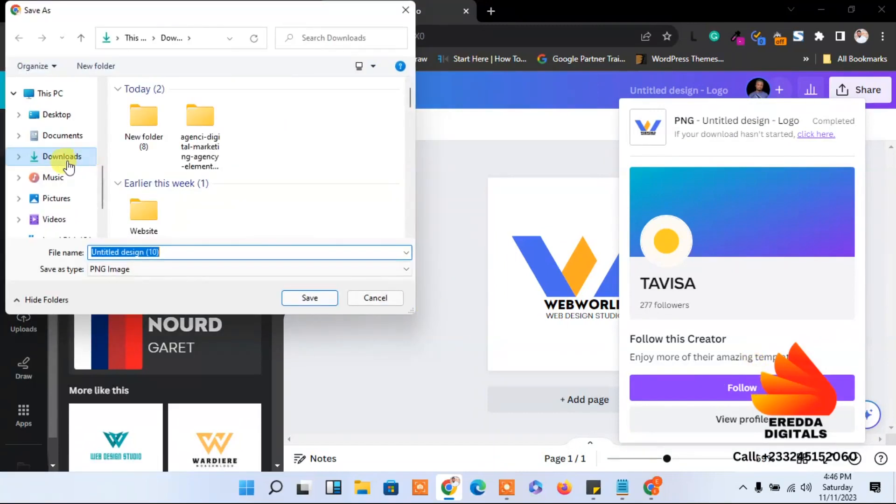
click(67, 164)
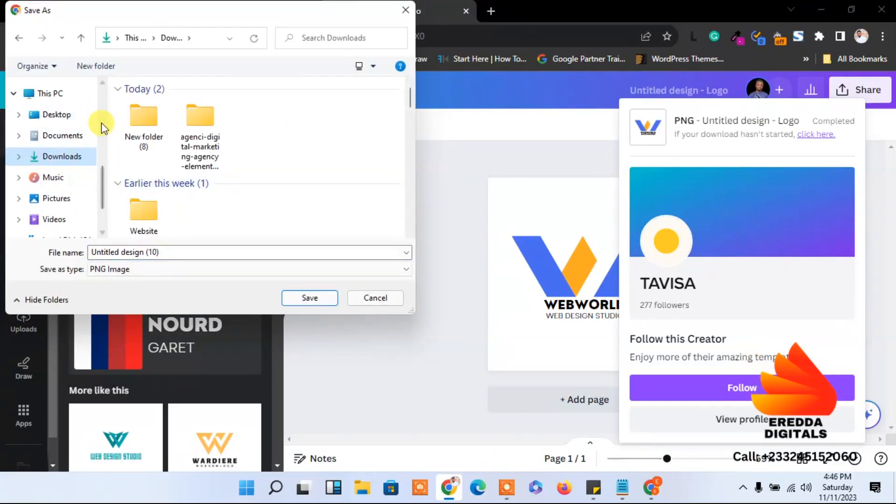
double_click(129, 125)
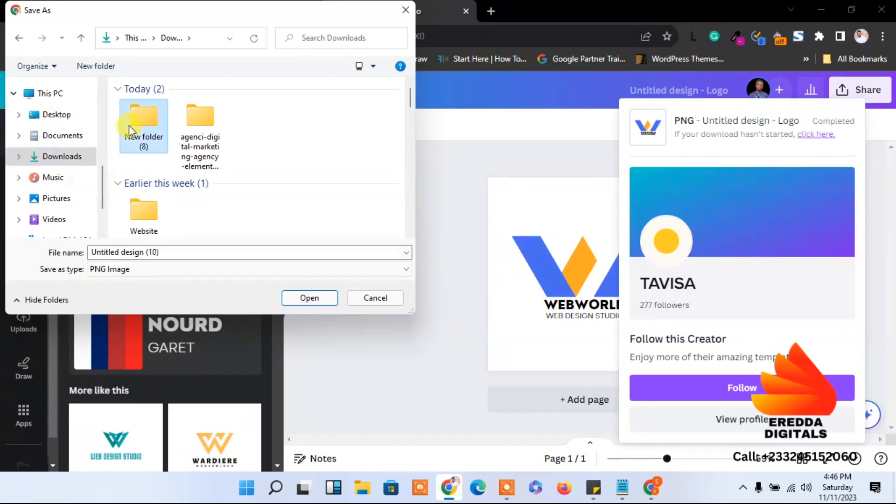
click(294, 295)
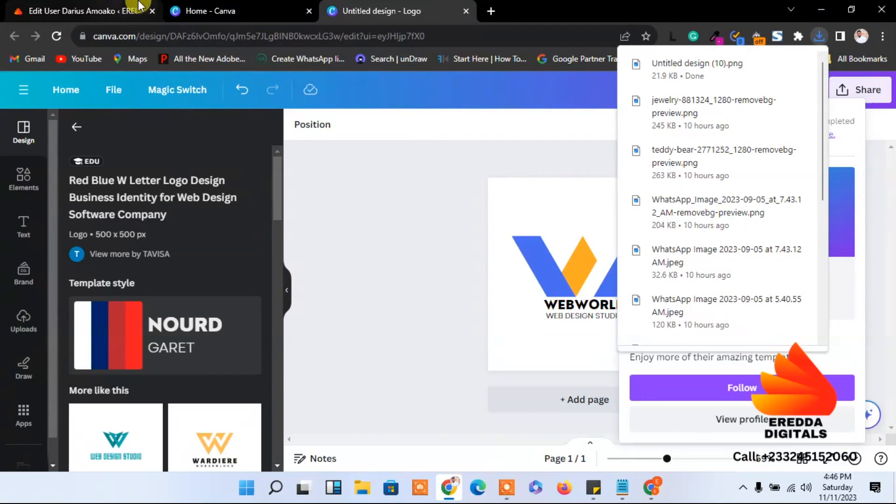
Upload Untitled design (10).png from New folder (8) and select it as the header Logo image
click(828, 7)
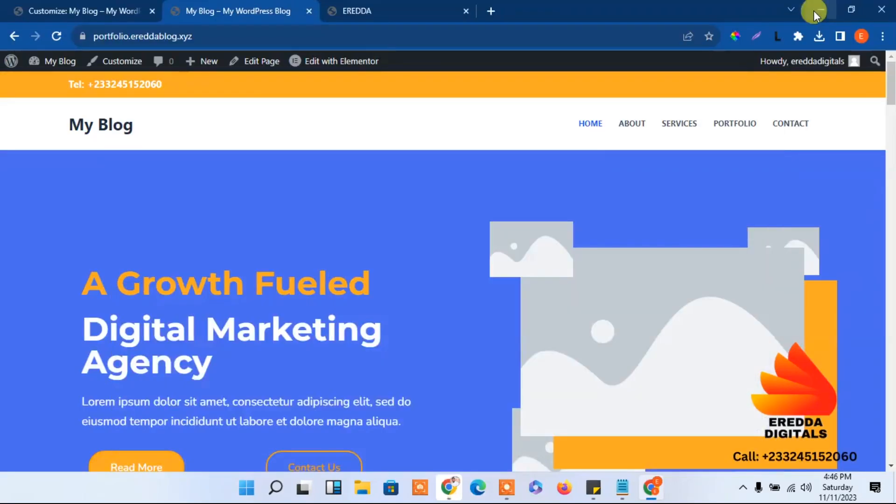
click(66, 10)
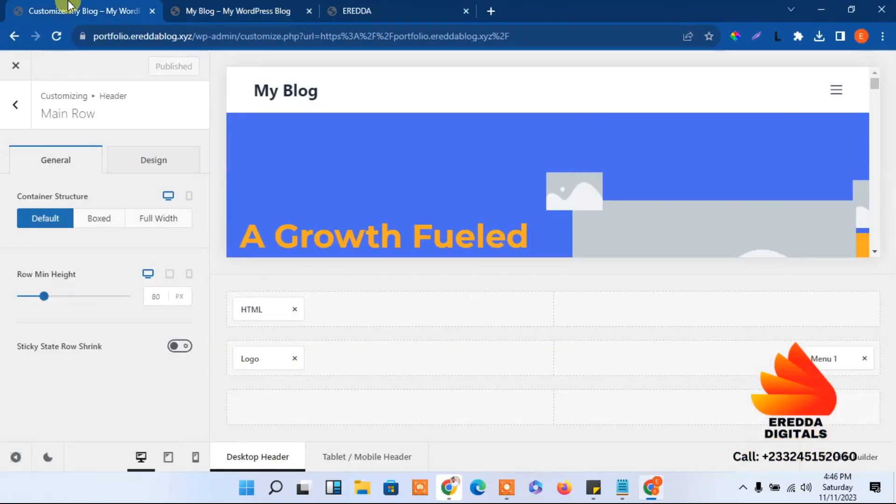
click(11, 105)
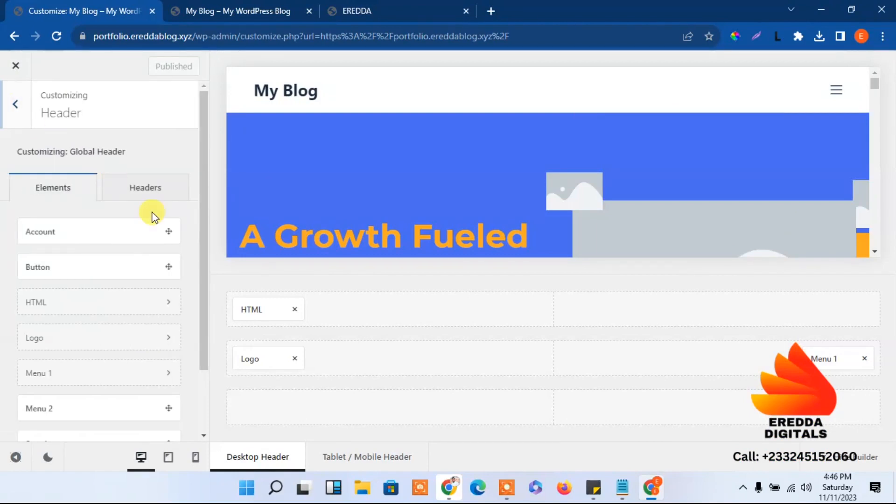
click(256, 363)
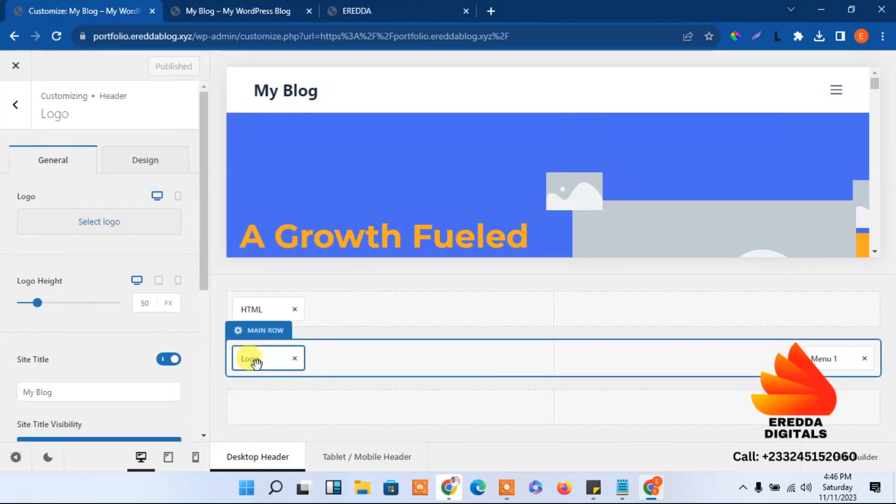
click(97, 222)
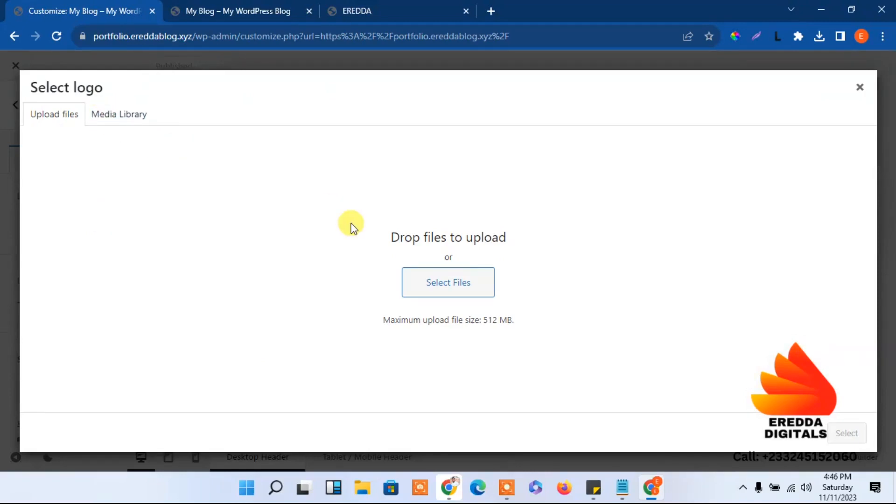
click(429, 278)
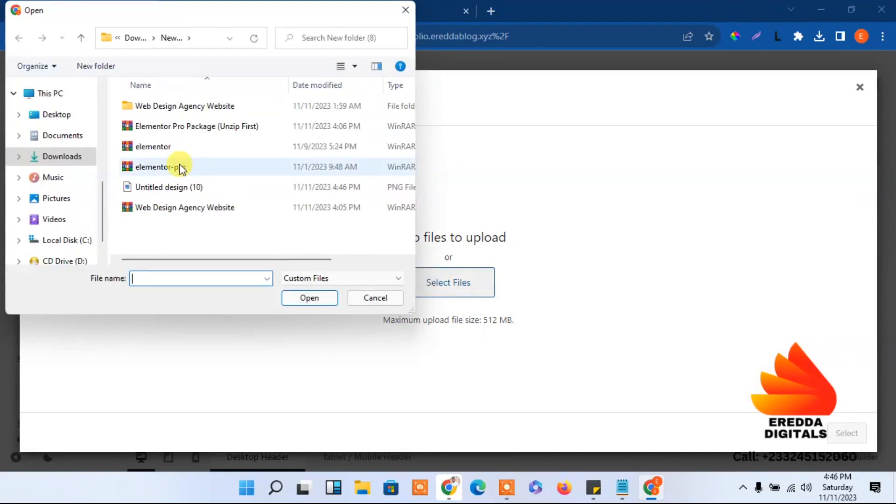
double_click(154, 109)
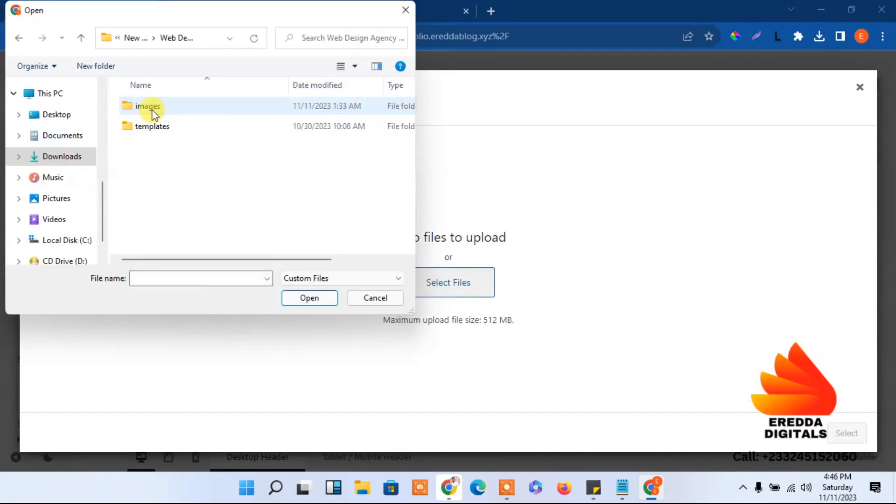
click(19, 39)
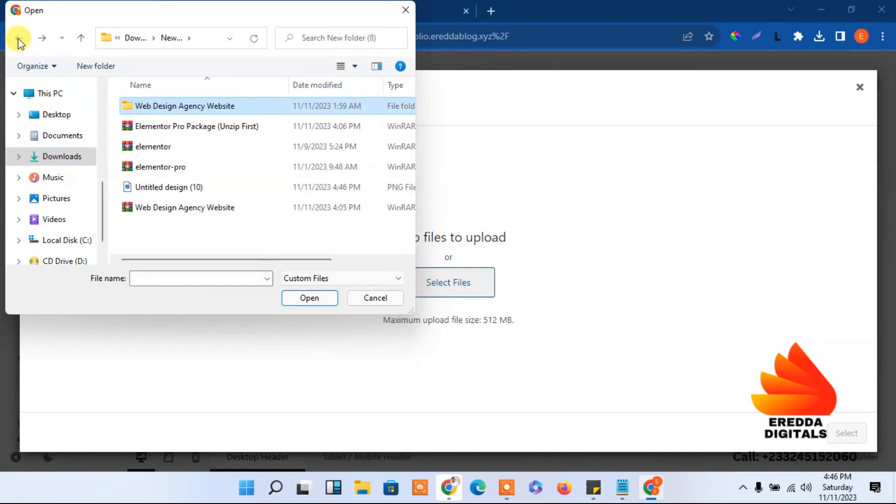
click(201, 189)
click(310, 298)
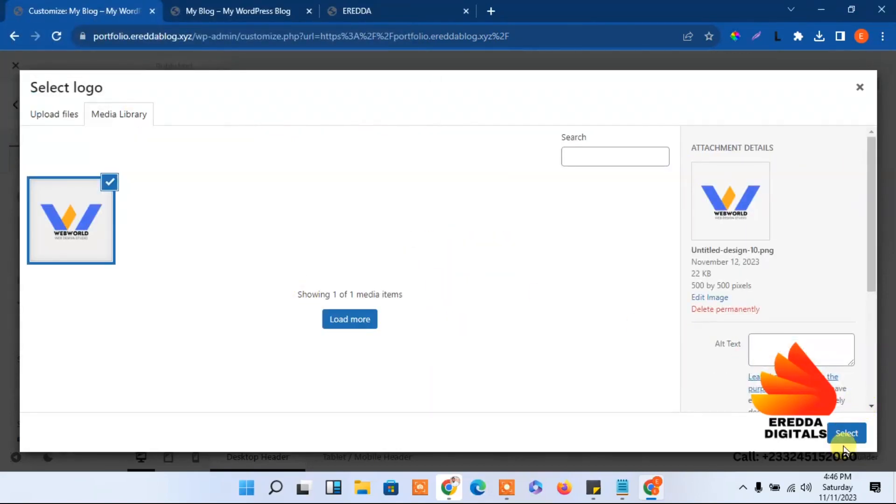
click(846, 434)
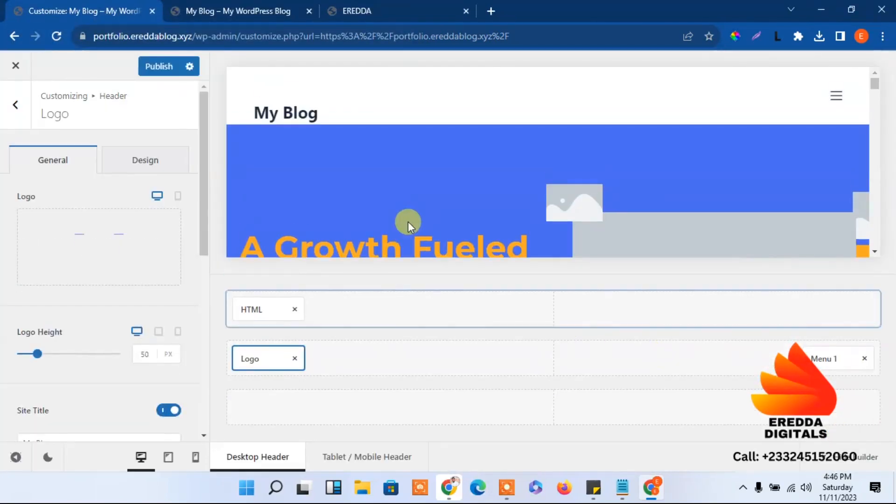
Switch off Site Title in Logo settings and set Logo Height to 77 px
drag(206, 234, 201, 296)
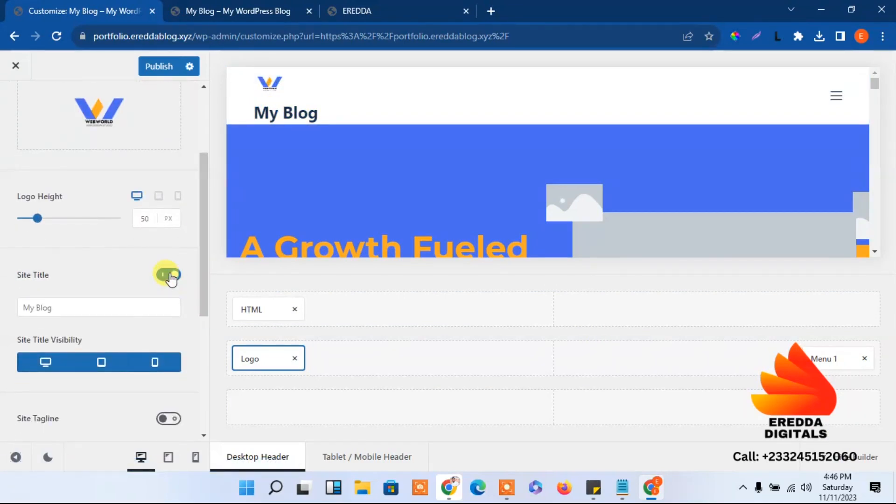
click(169, 275)
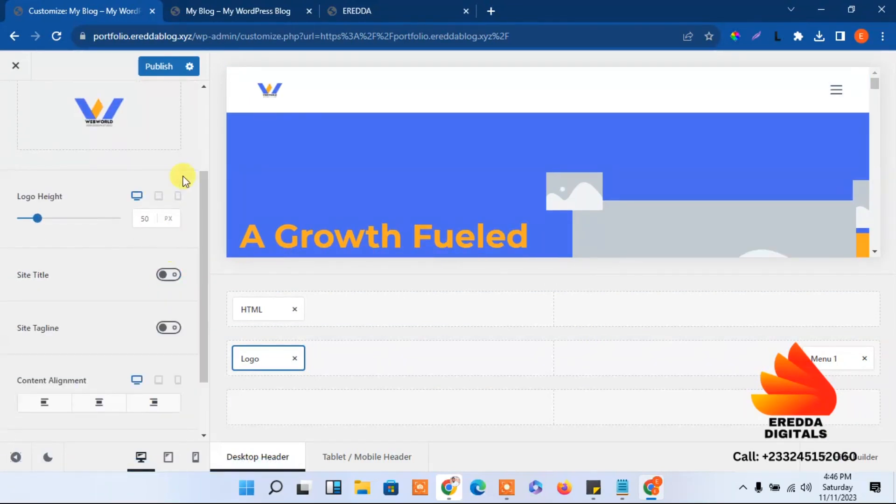
drag(40, 224, 44, 224)
drag(201, 260, 202, 329)
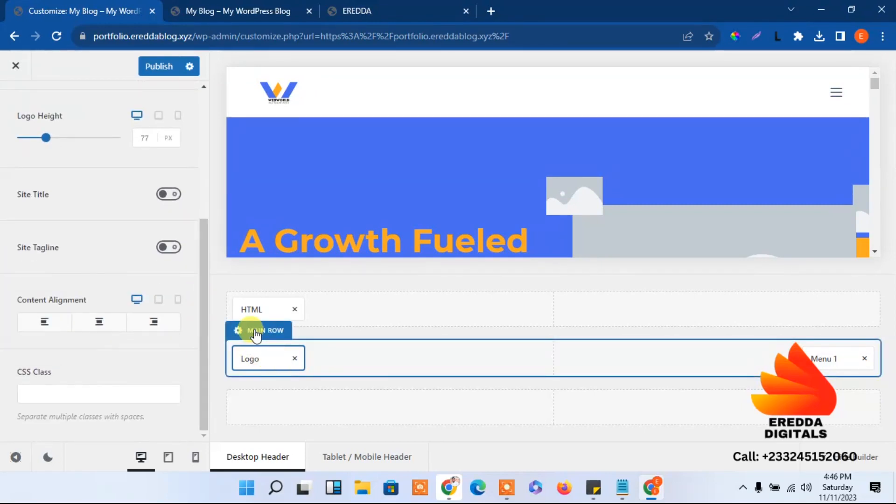
click(255, 331)
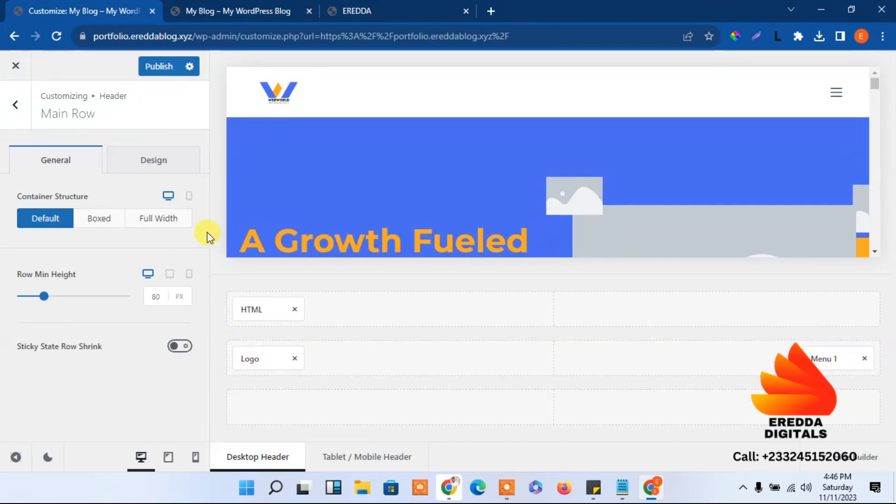
click(264, 358)
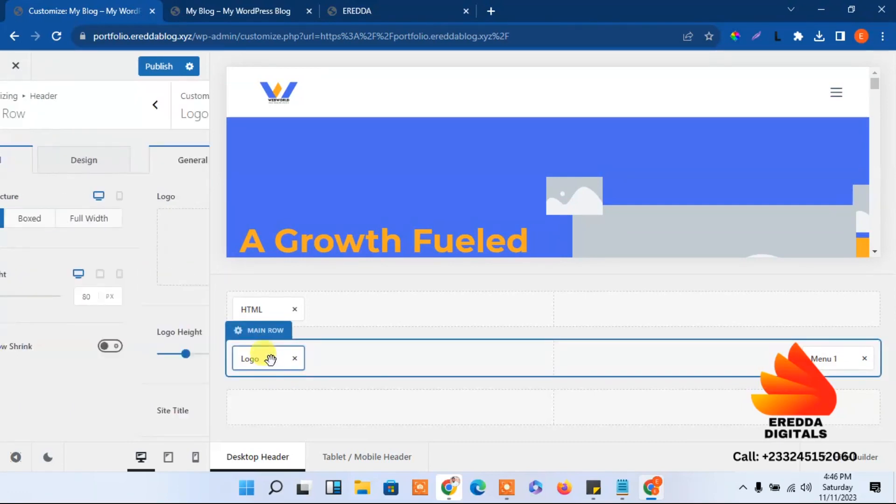
drag(205, 213, 189, 256)
Choose the WEBWORLD image from the media library as the header logo
click(120, 188)
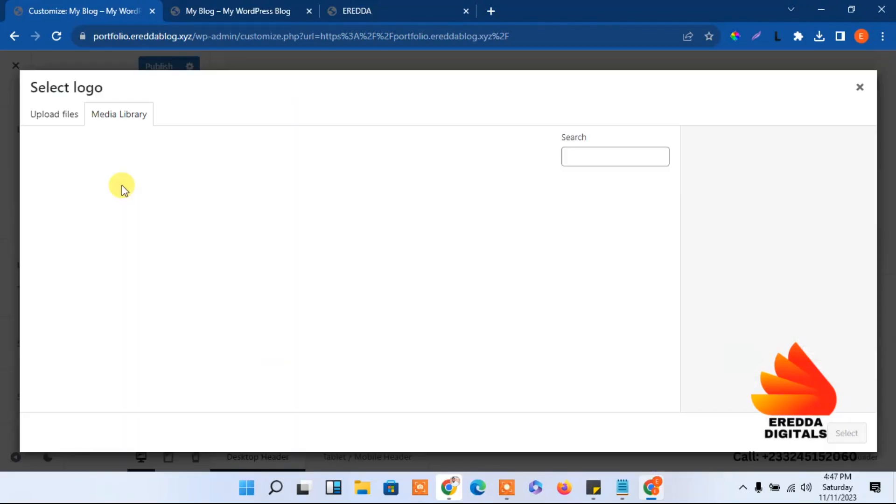
click(108, 220)
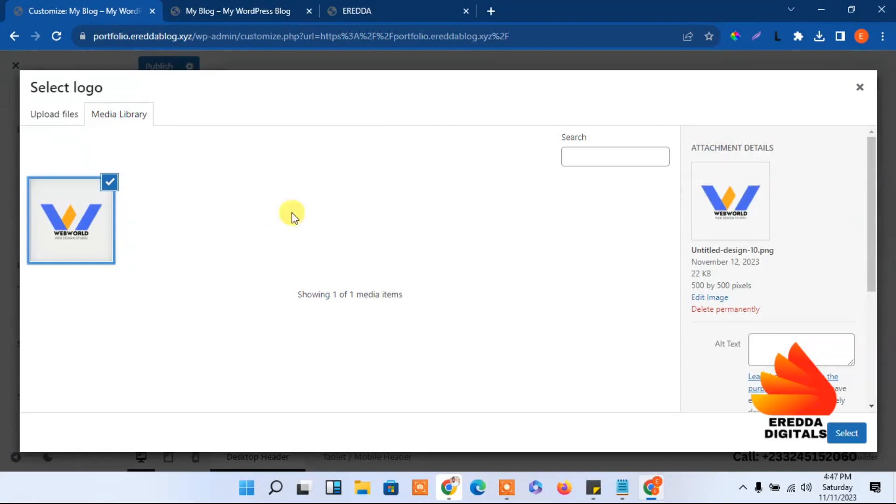
click(718, 299)
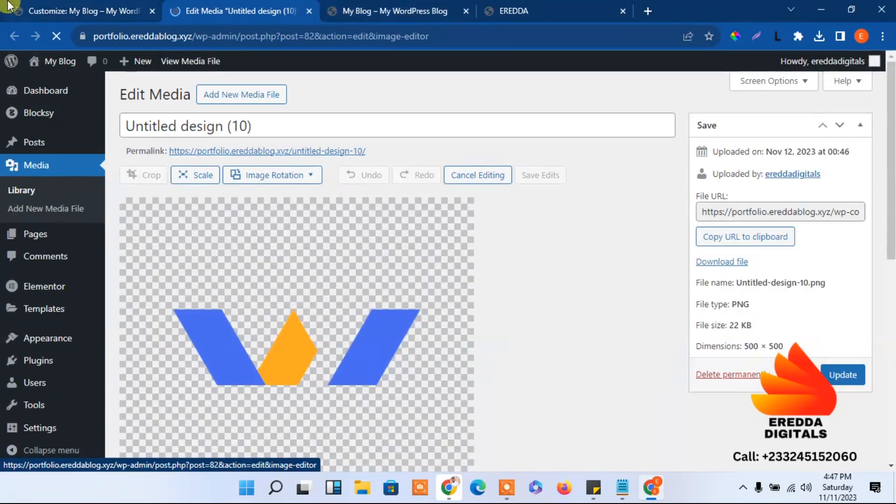
click(9, 6)
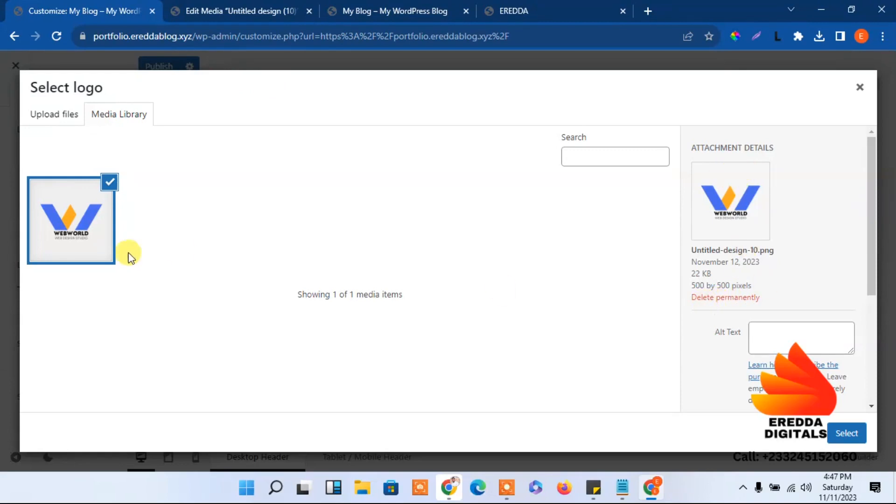
click(89, 228)
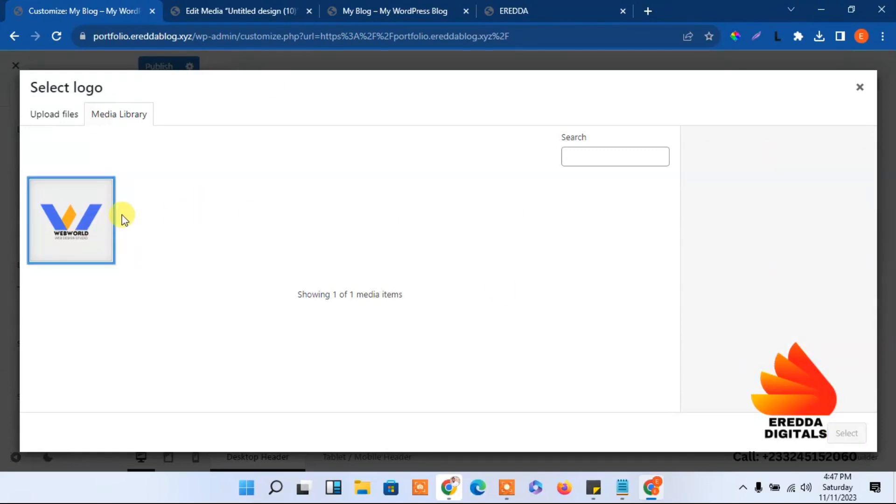
click(228, 8)
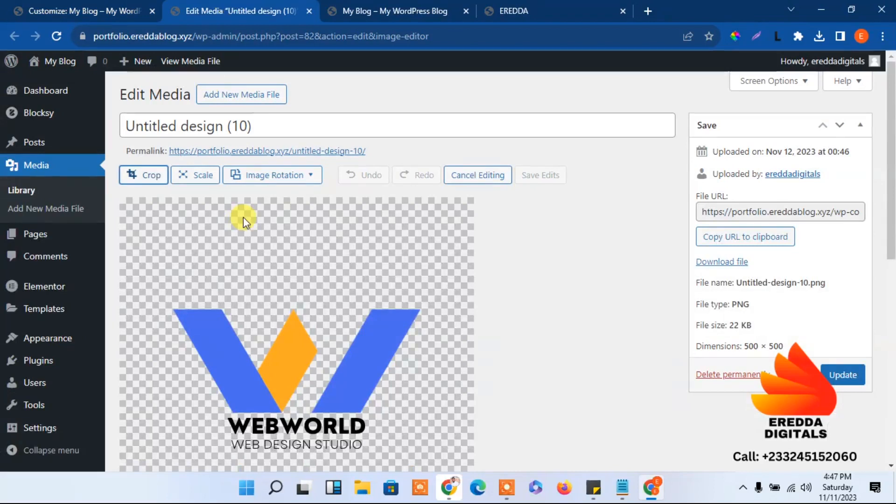
click(309, 11)
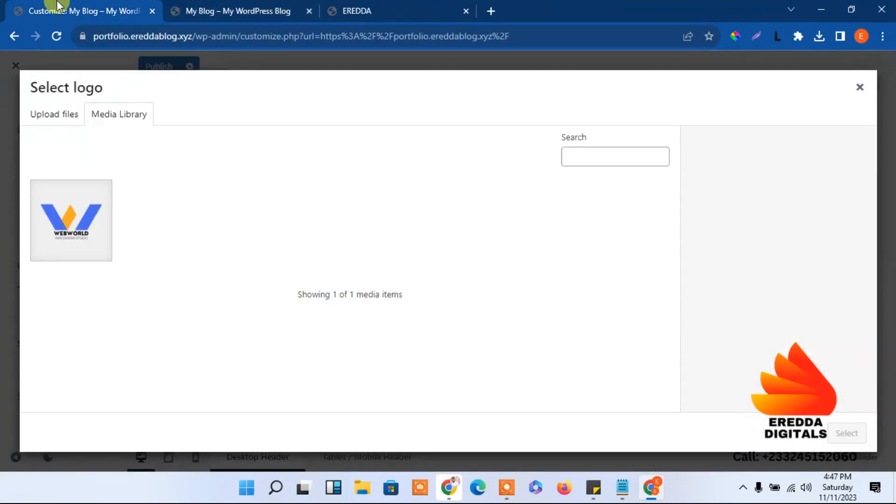
click(37, 205)
click(847, 434)
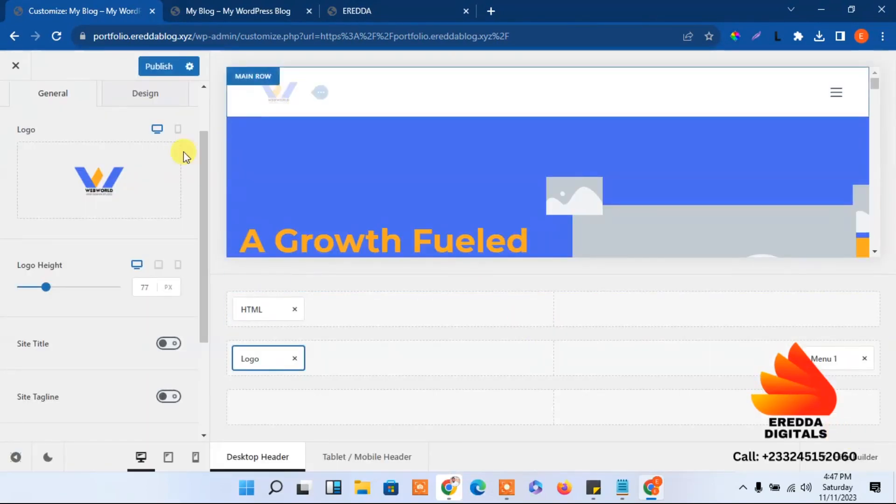
Publish the Customizer changes and reload the live site to check the new logo
click(161, 67)
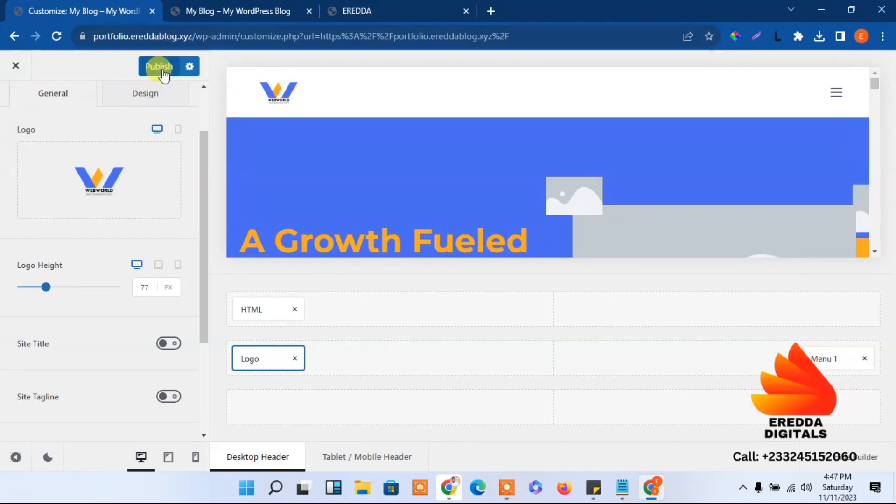
click(217, 6)
click(57, 35)
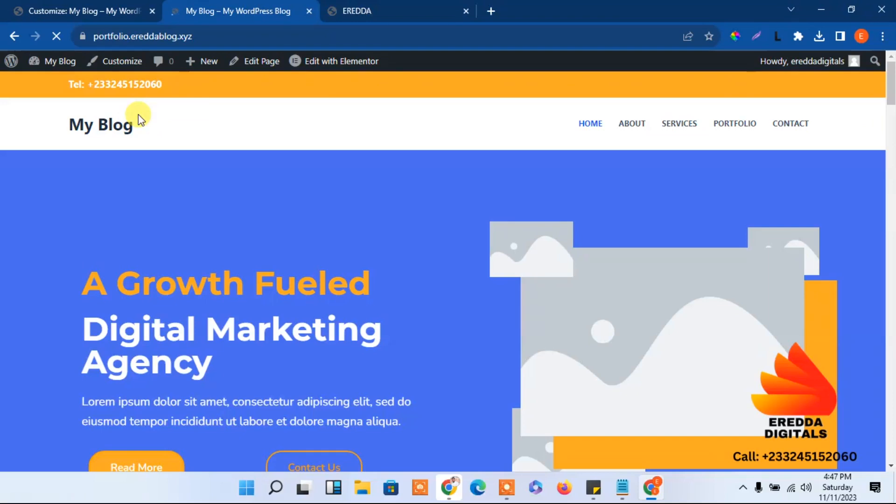
click(80, 6)
Open the WEBWORLD logo image for editing in the media editor
mouse_move(66, 186)
click(91, 195)
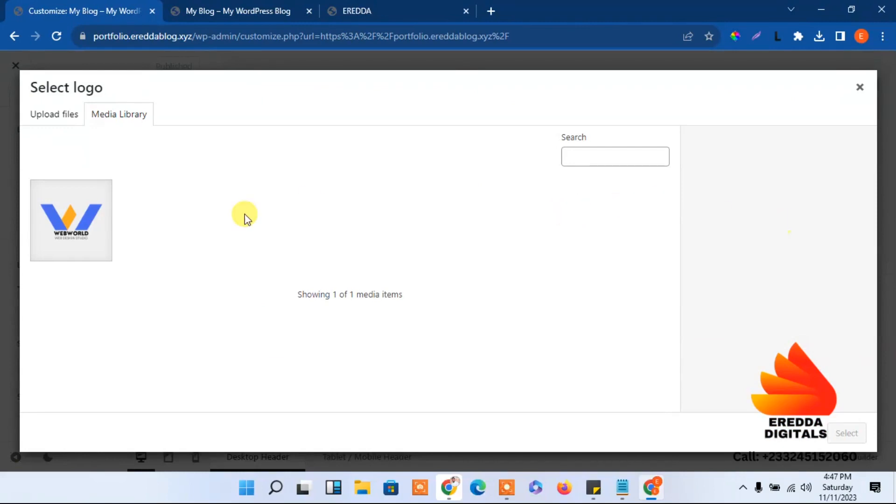
click(80, 228)
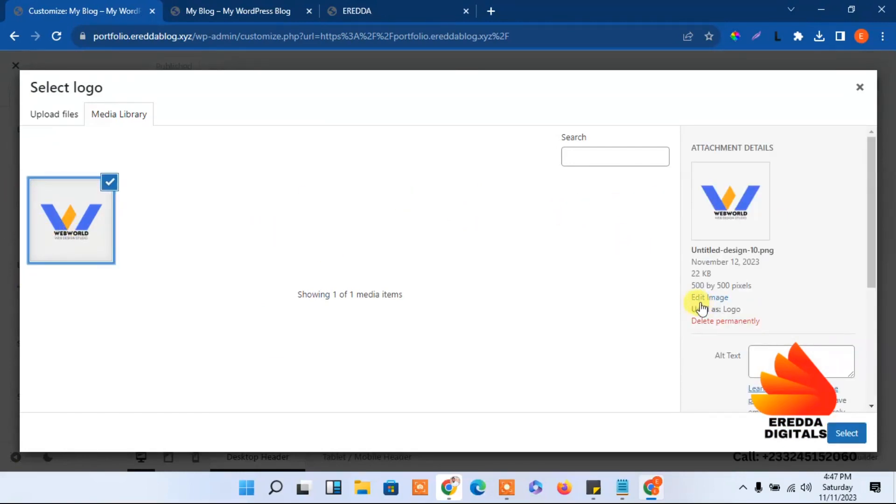
click(705, 297)
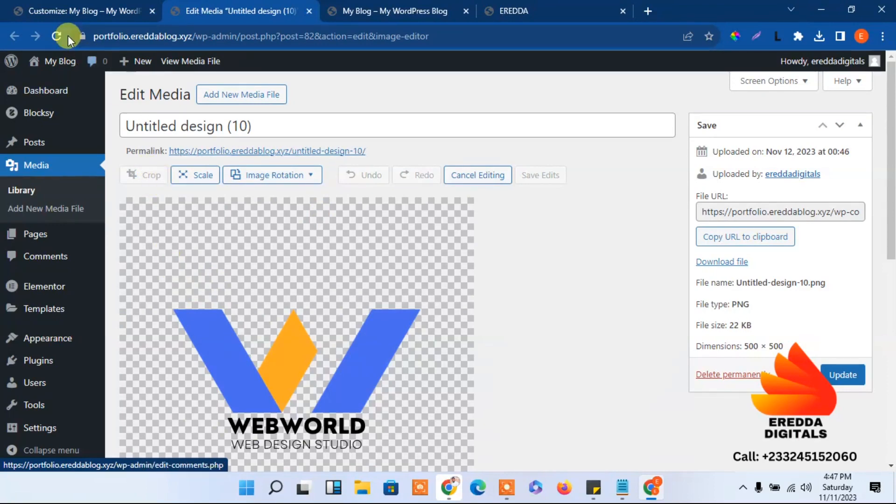
click(56, 35)
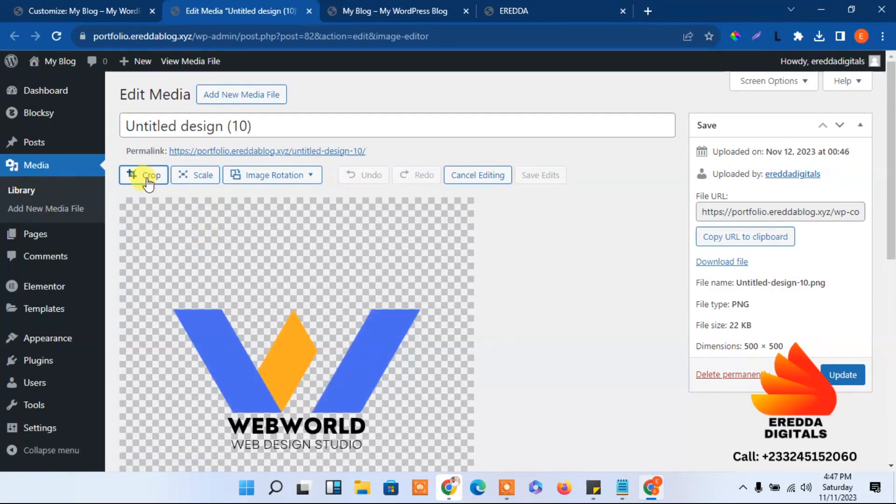
Crop away the empty space above, below, left and right of the logo
click(148, 183)
drag(296, 214, 295, 282)
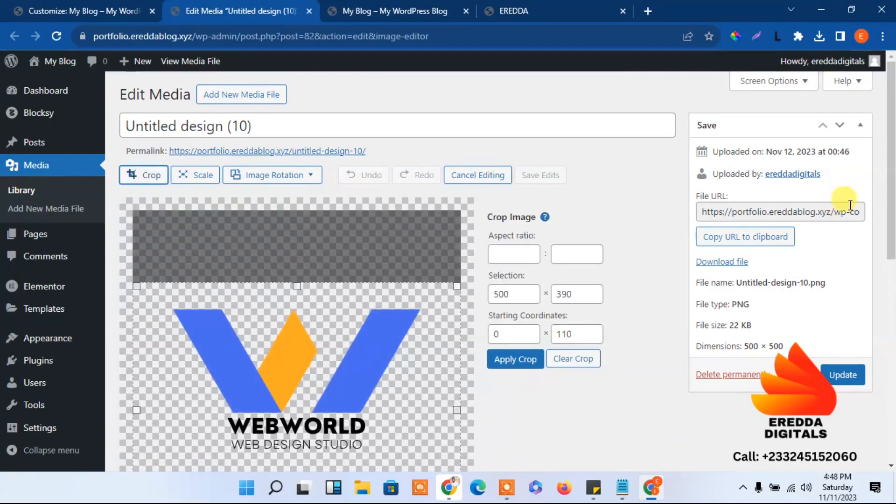
scroll(653, 245, down, 2)
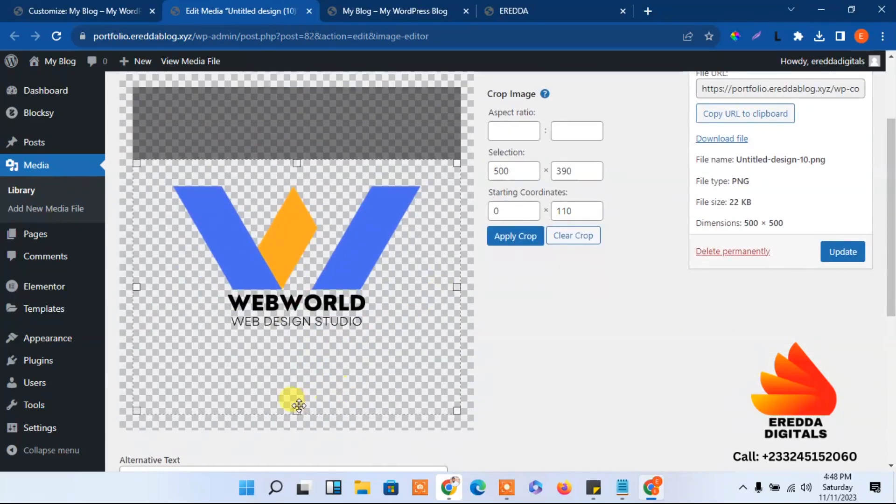
drag(296, 411, 301, 341)
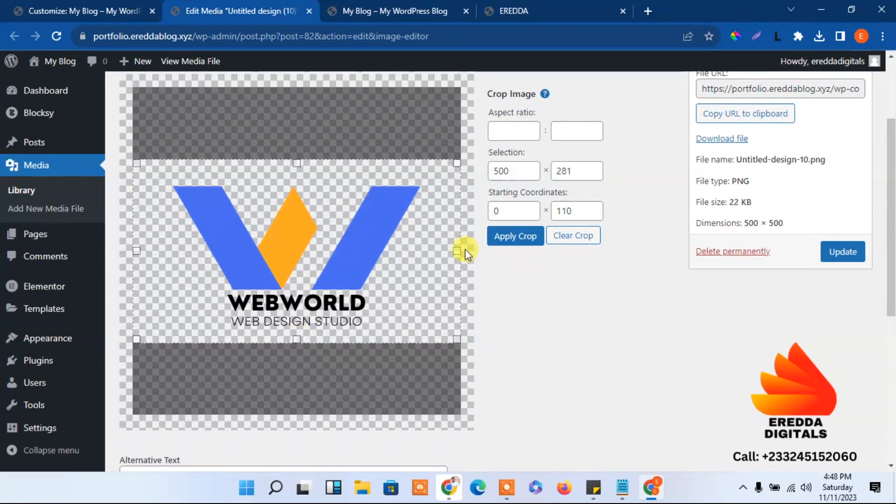
drag(457, 251, 430, 251)
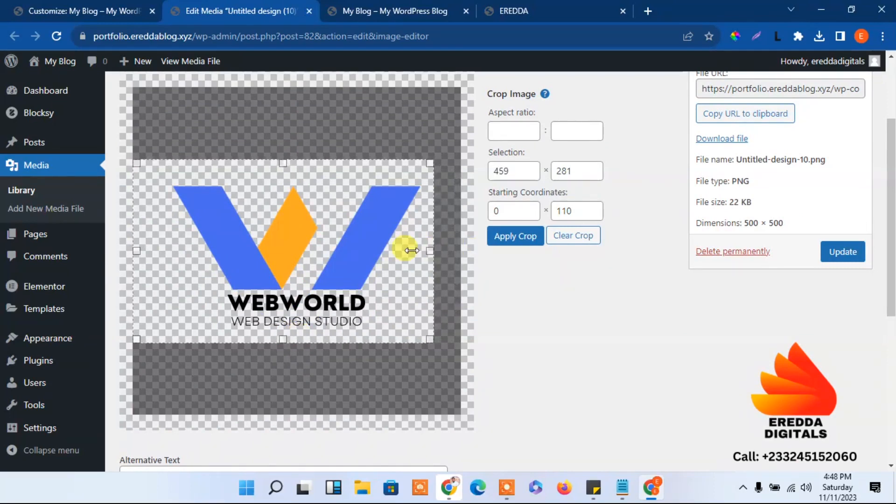
drag(135, 251, 162, 262)
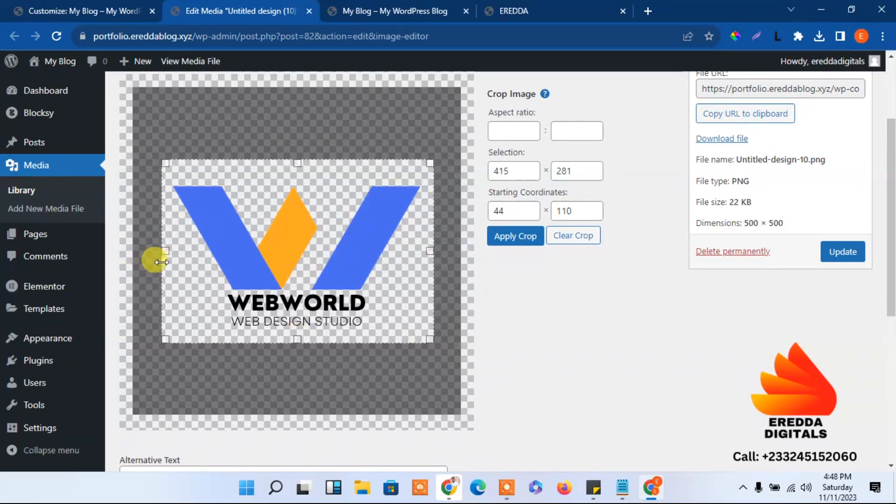
drag(297, 340, 296, 334)
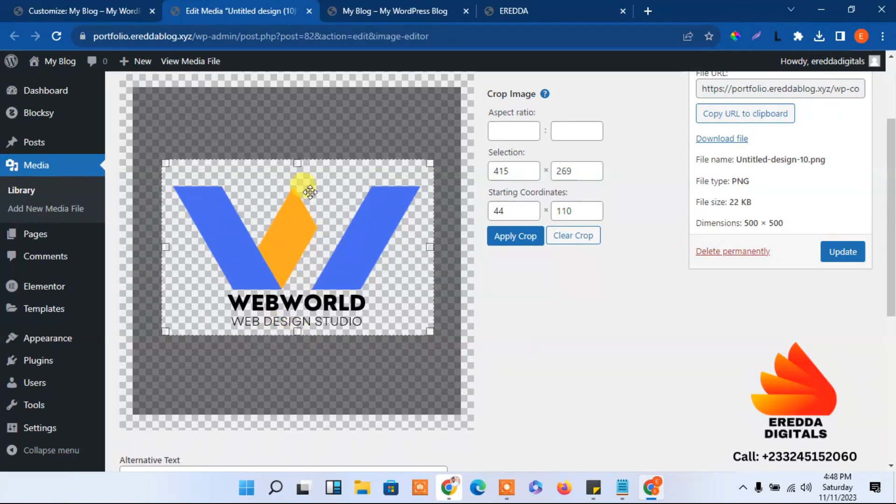
drag(301, 163, 298, 174)
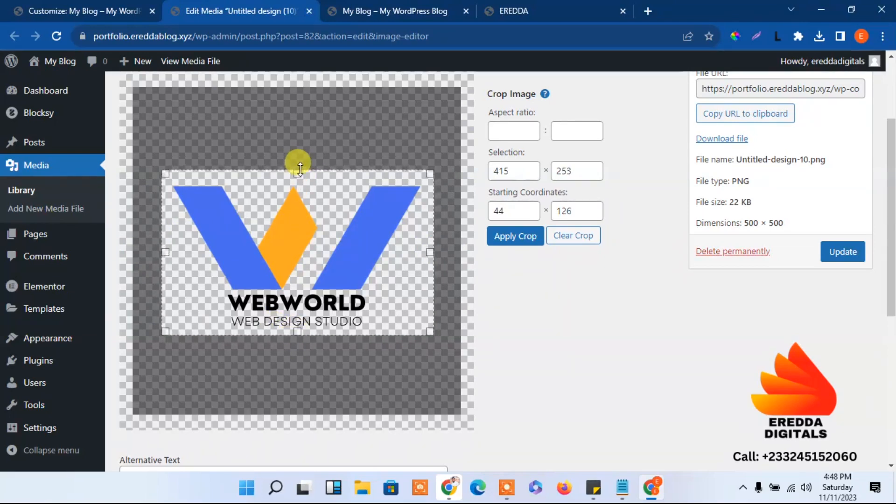
Apply the 415 × 253 crop, save the edits and update the media file
click(514, 236)
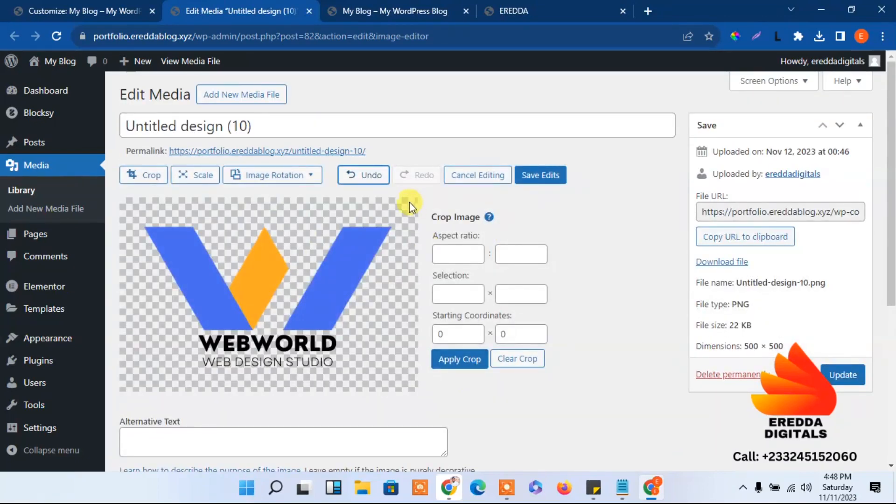
click(540, 175)
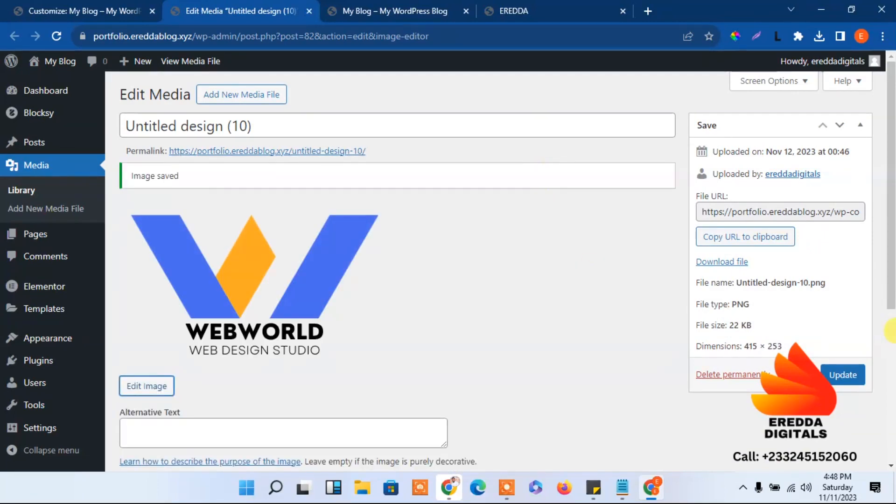
click(843, 374)
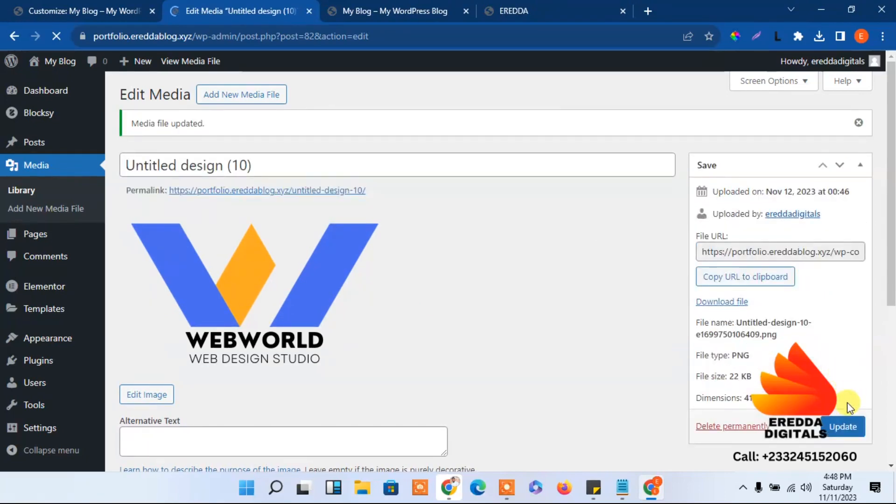
Reload the Customizer and shrink the header Logo Height to 61 px
click(64, 5)
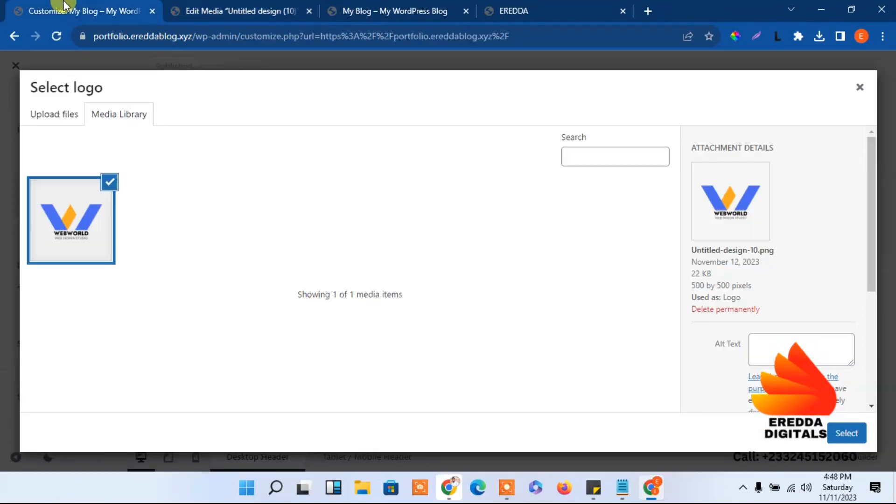
click(56, 34)
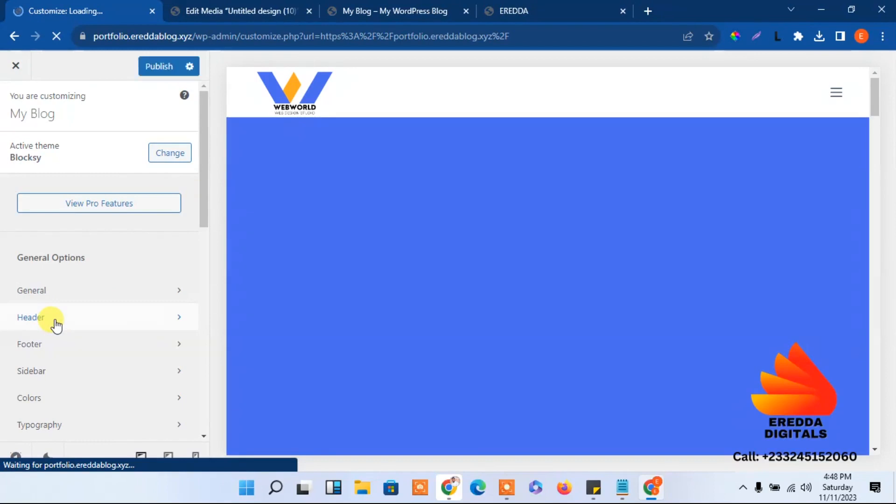
click(56, 321)
click(248, 359)
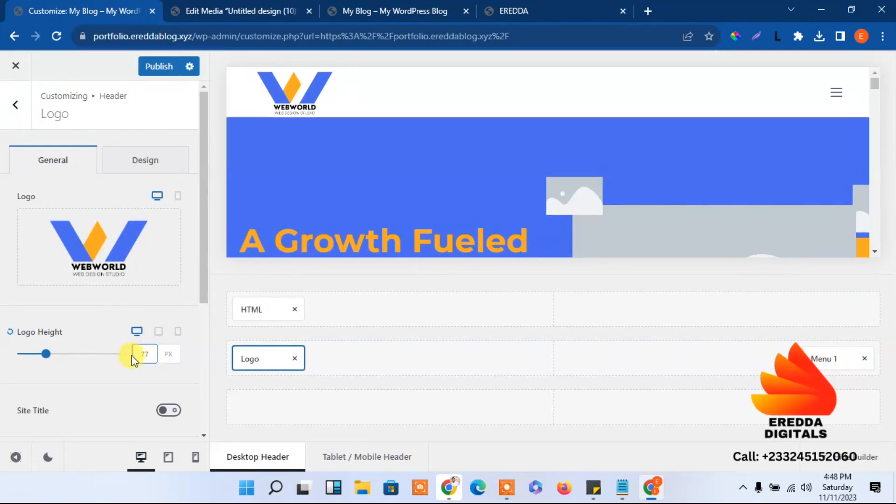
drag(45, 360, 38, 359)
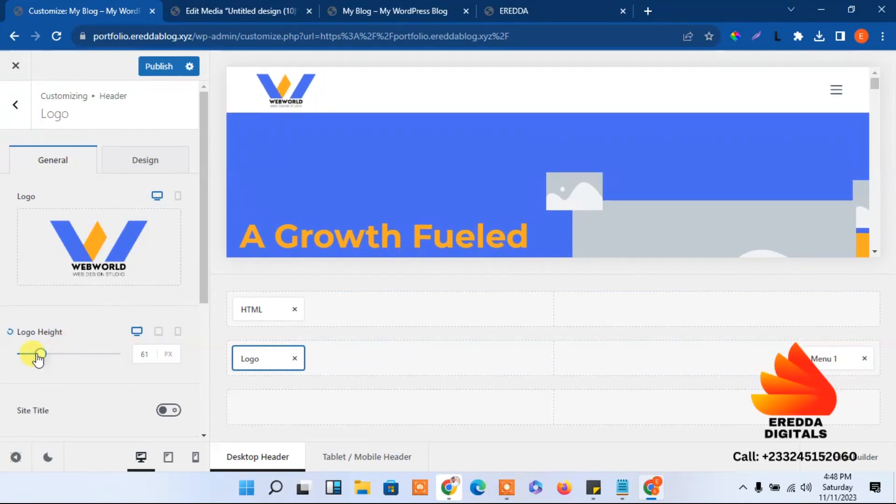
Publish the 61 px logo and view it on the live site
click(164, 66)
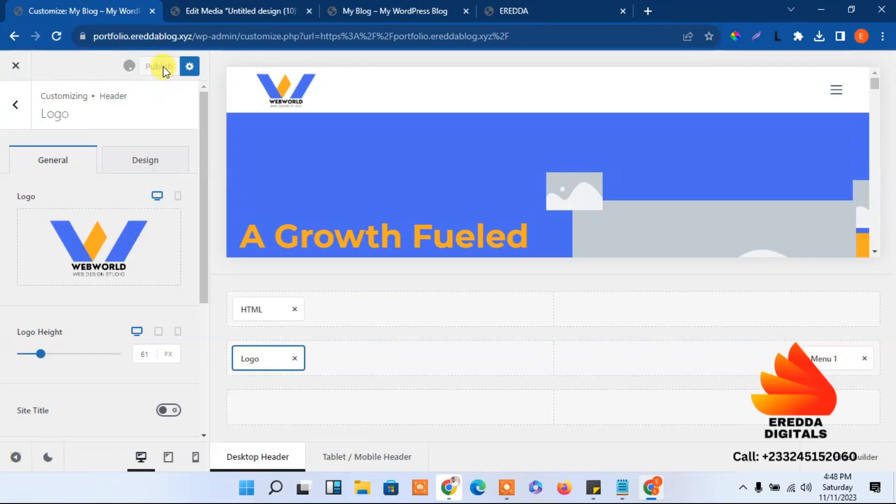
click(276, 11)
mouse_move(48, 70)
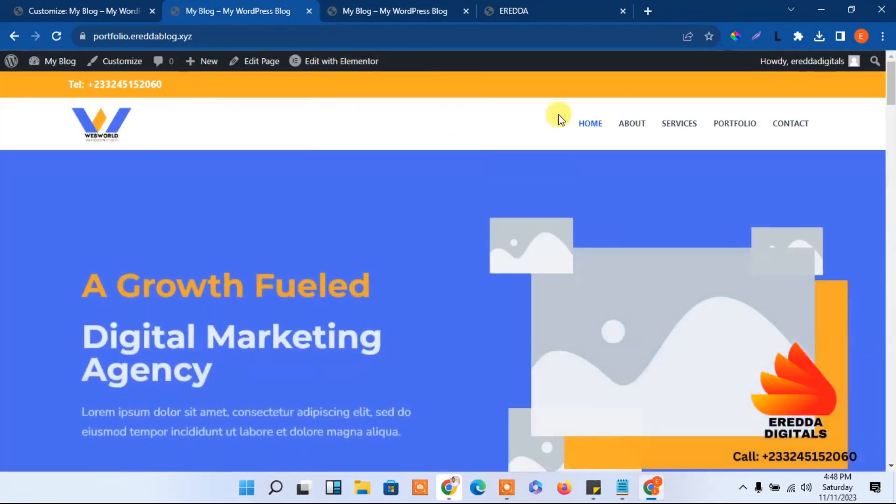
Set the header Logo Height to 65 and publish it
click(32, 9)
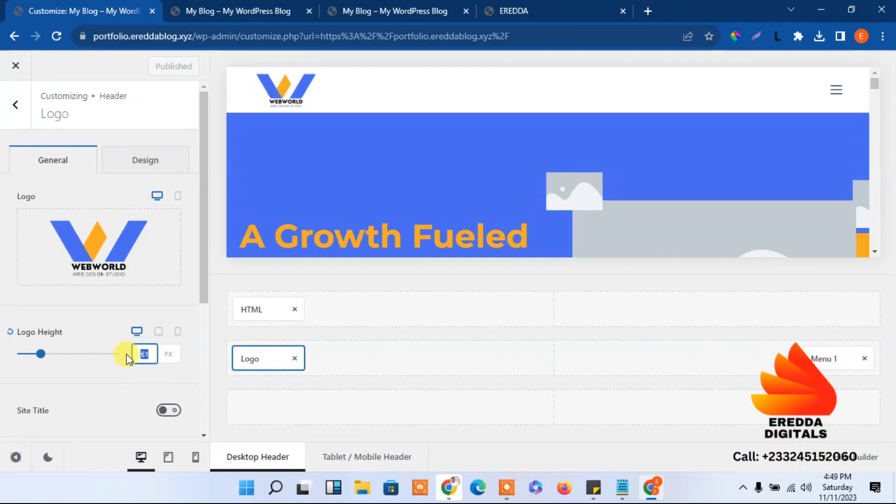
text(65)
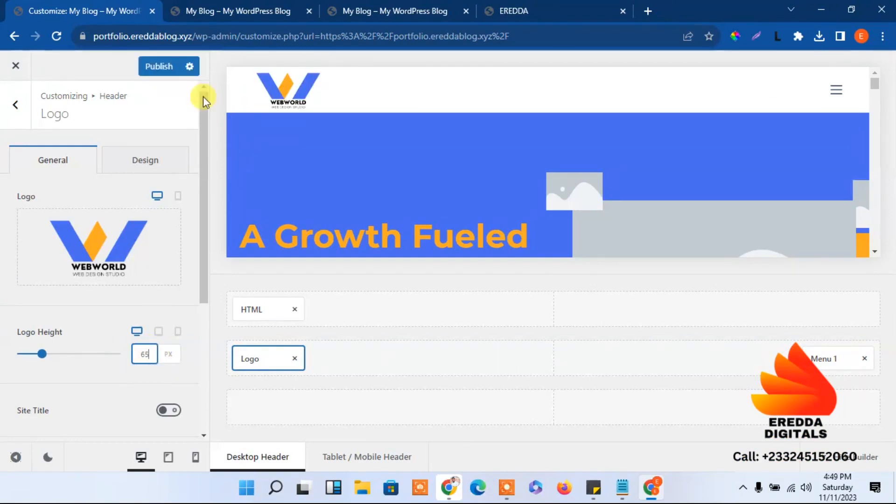
click(160, 66)
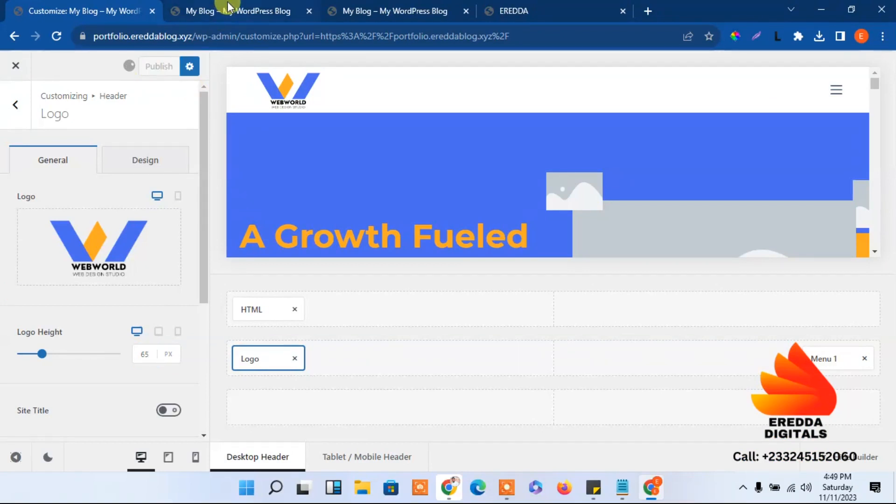
Reload the live site to check the 65 px logo, then close the Customizer
click(228, 6)
click(57, 32)
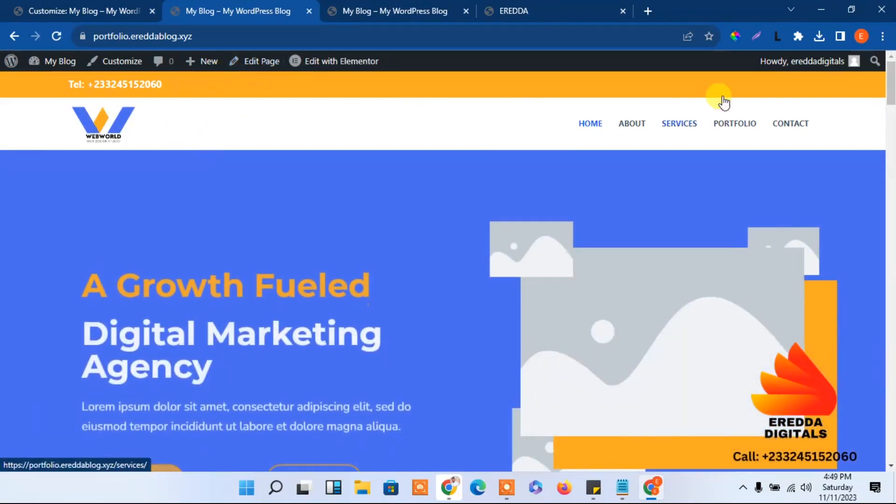
mouse_move(893, 90)
mouse_down()
mouse_move(893, 171)
mouse_move(893, 77)
mouse_up()
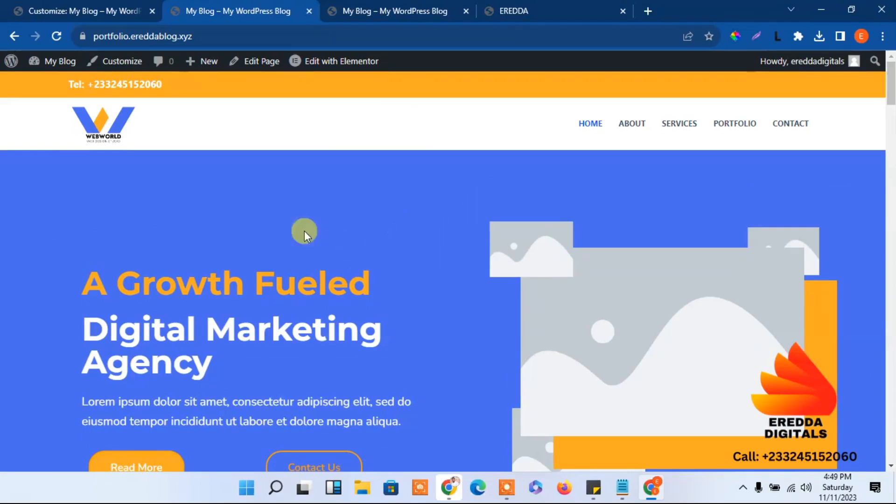
click(158, 34)
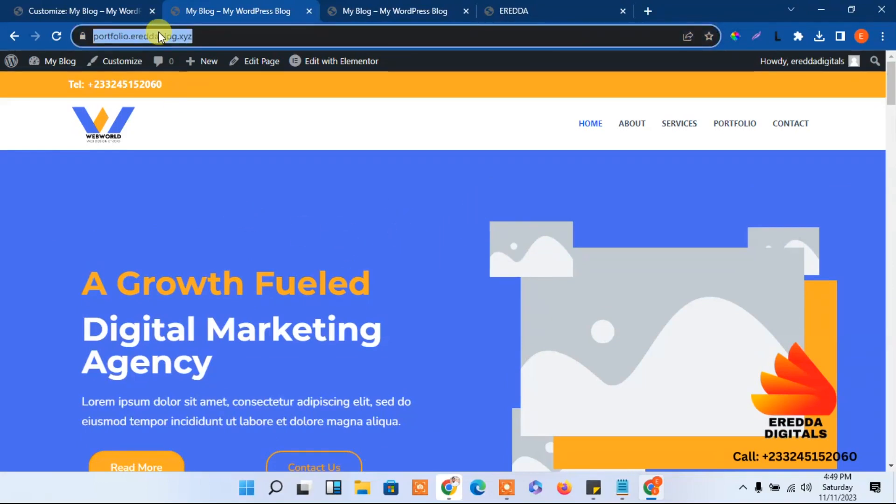
click(86, 12)
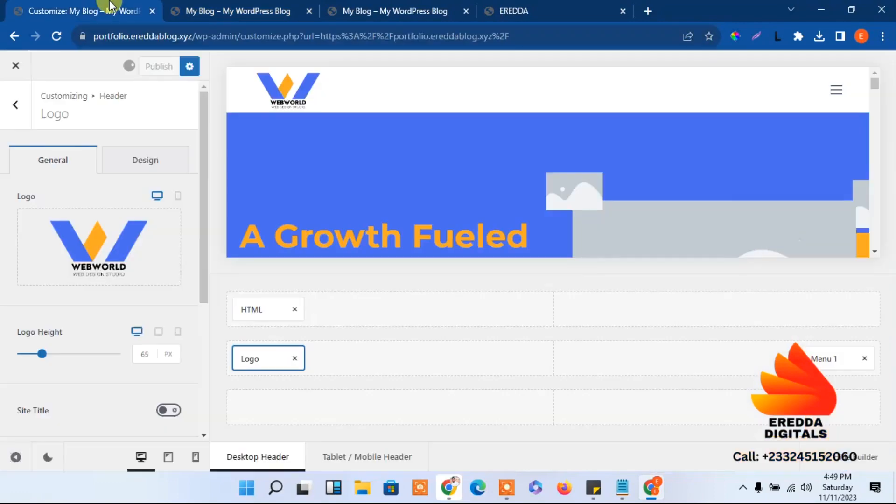
click(16, 66)
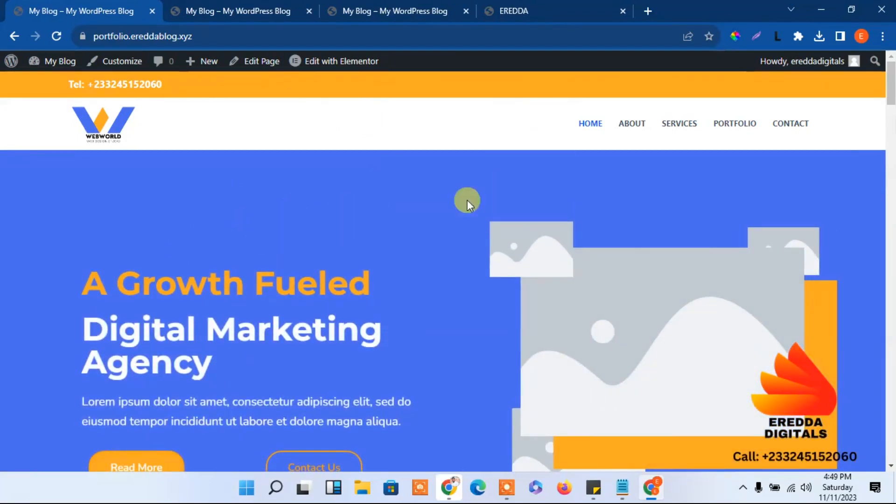
Go back to the live home page and launch Edit with Elementor for the Home page
mouse_move(890, 66)
mouse_down()
mouse_move(890, 196)
mouse_move(884, 65)
mouse_up()
mouse_move(315, 65)
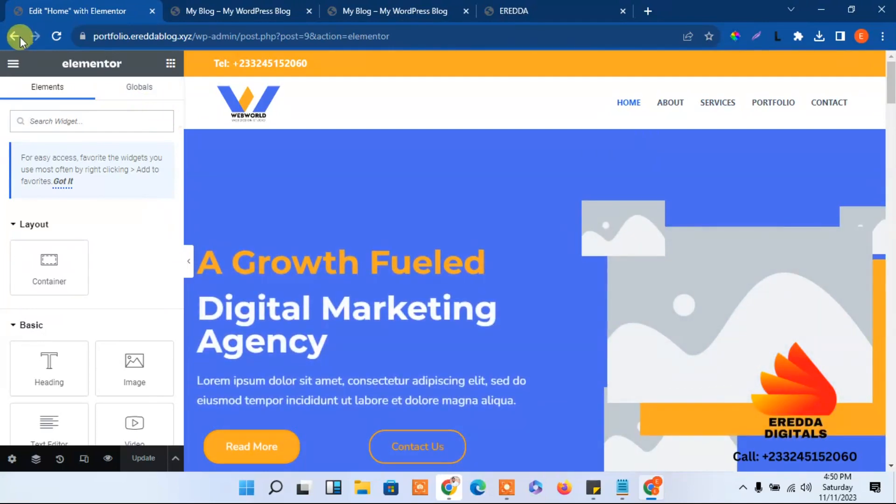
click(16, 35)
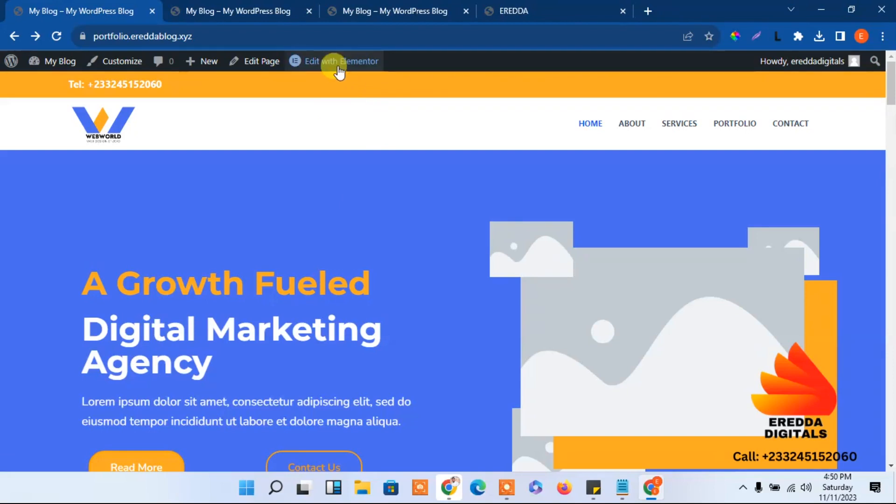
mouse_move(330, 73)
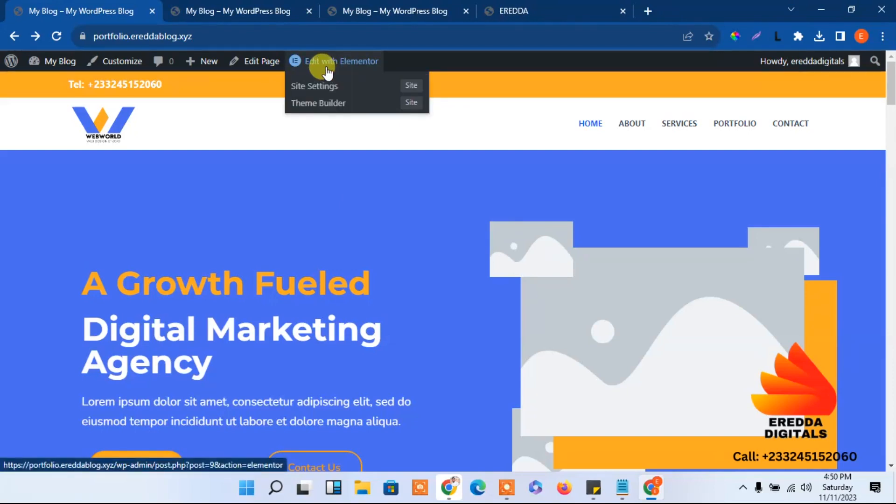
click(325, 69)
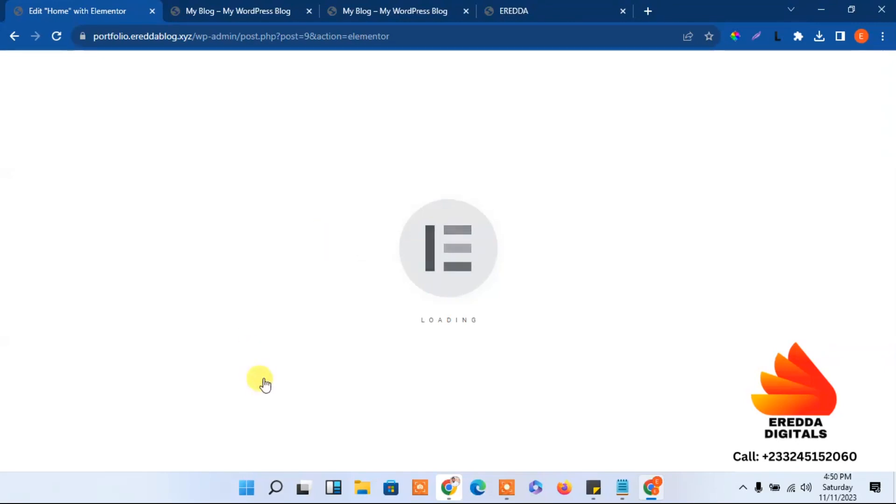
Browse to Downloads > New folder (8) > Web Design Agency Website > images, then minimize File Explorer
click(363, 489)
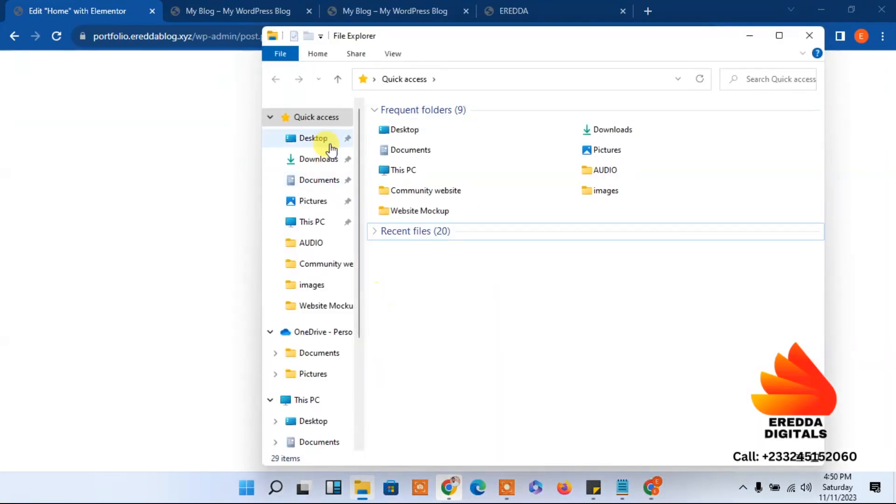
click(319, 160)
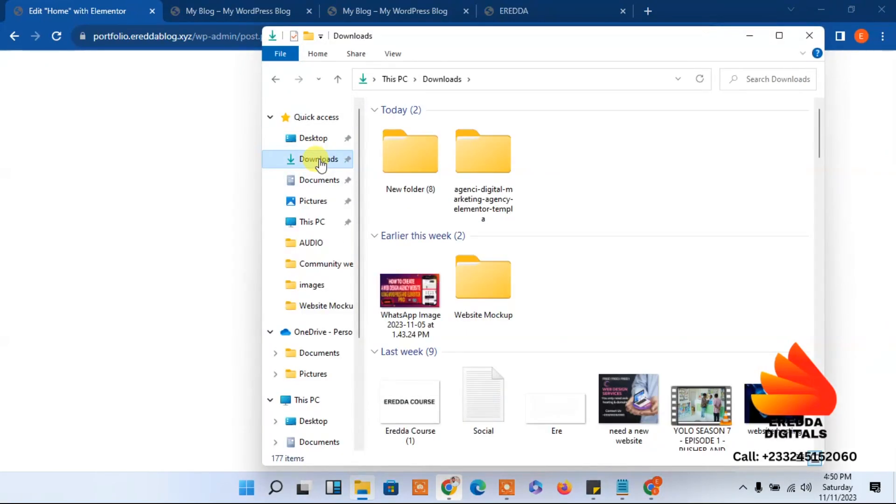
double_click(430, 186)
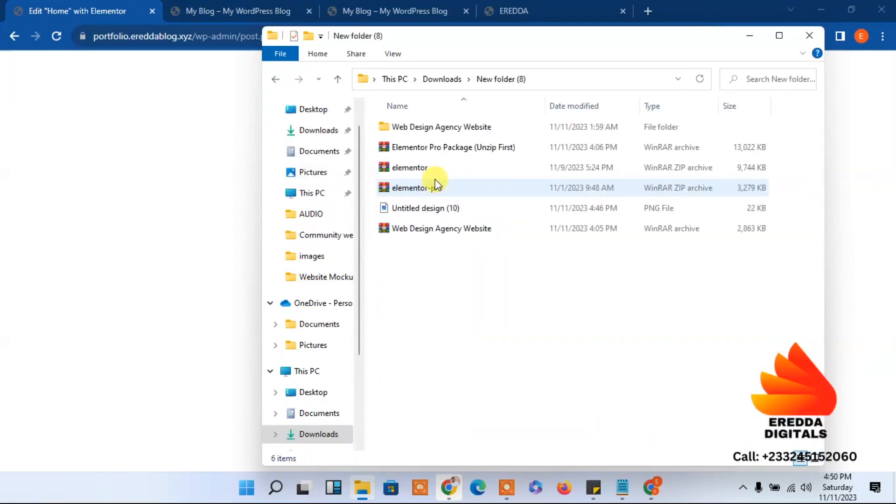
click(417, 127)
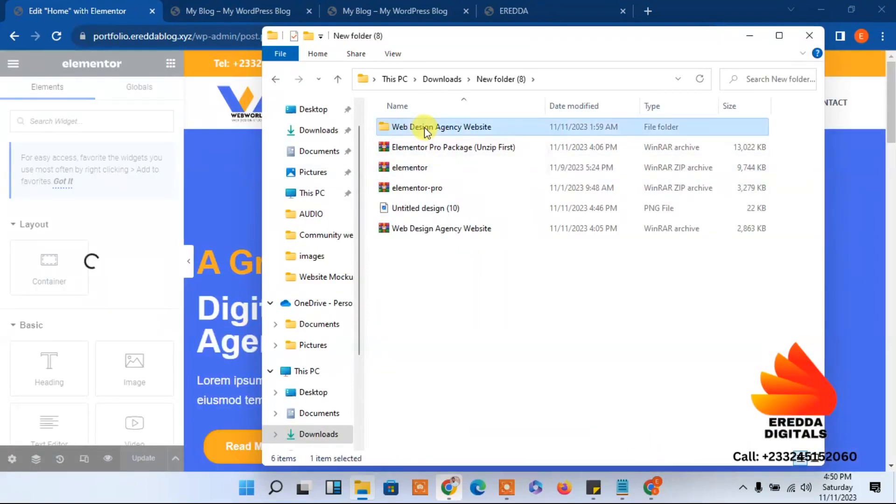
double_click(425, 132)
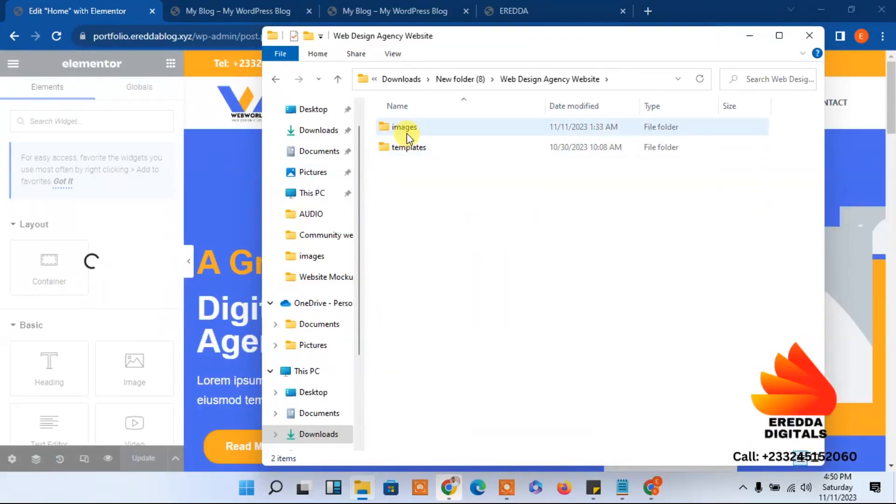
double_click(407, 134)
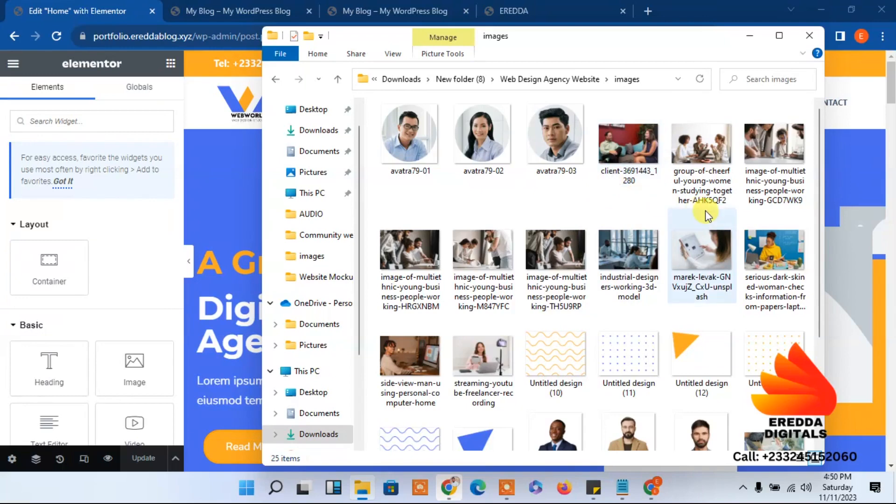
drag(822, 150, 793, 110)
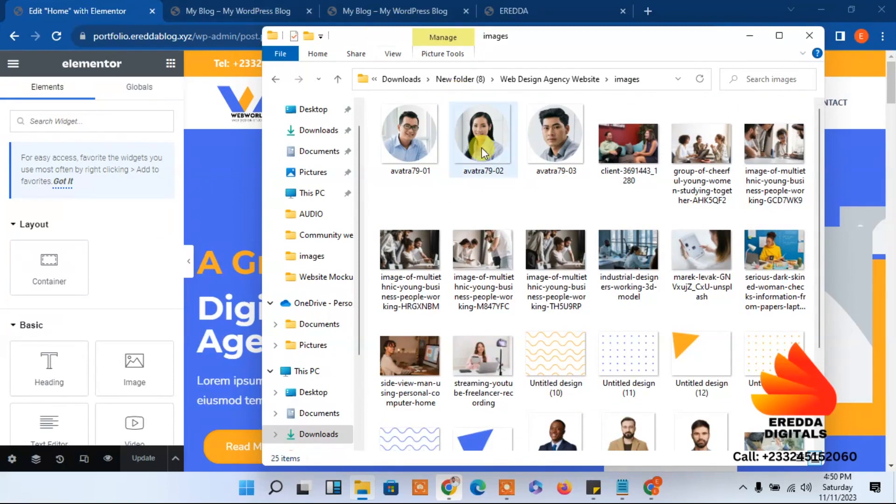
drag(819, 165, 800, 221)
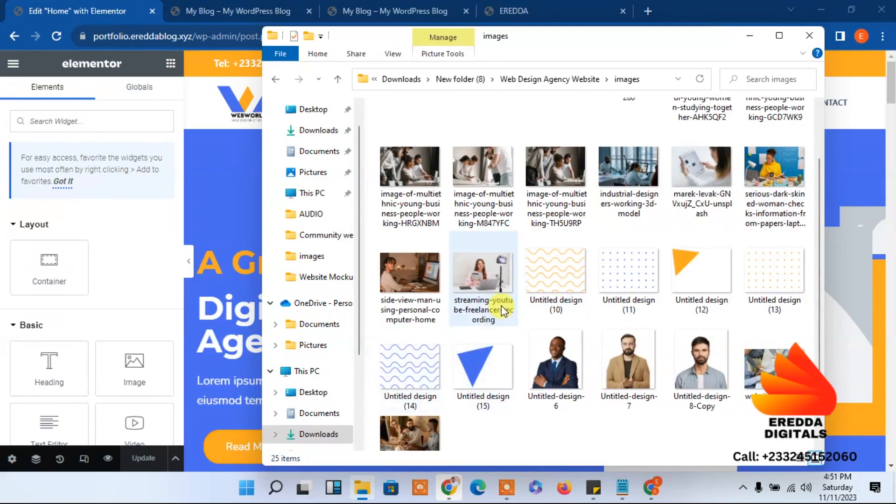
click(750, 36)
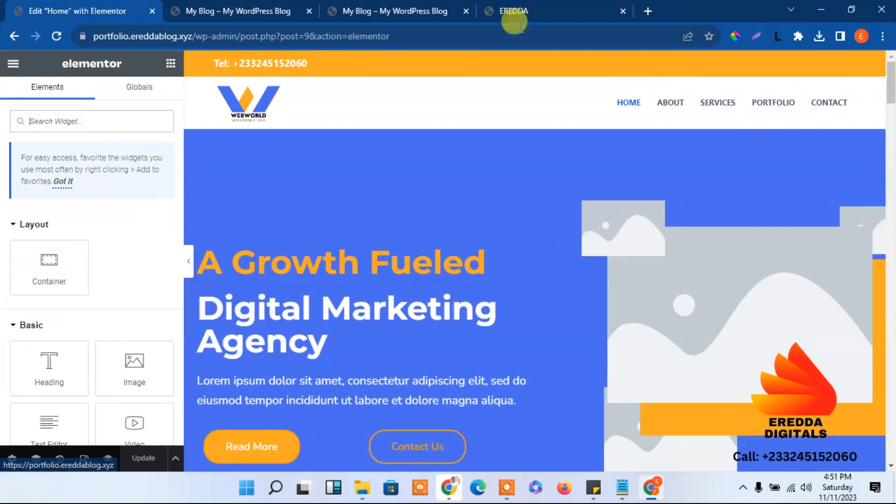
Compare the EREDDA reference hero with the WordPress site, then return to the Elementor tab
click(522, 6)
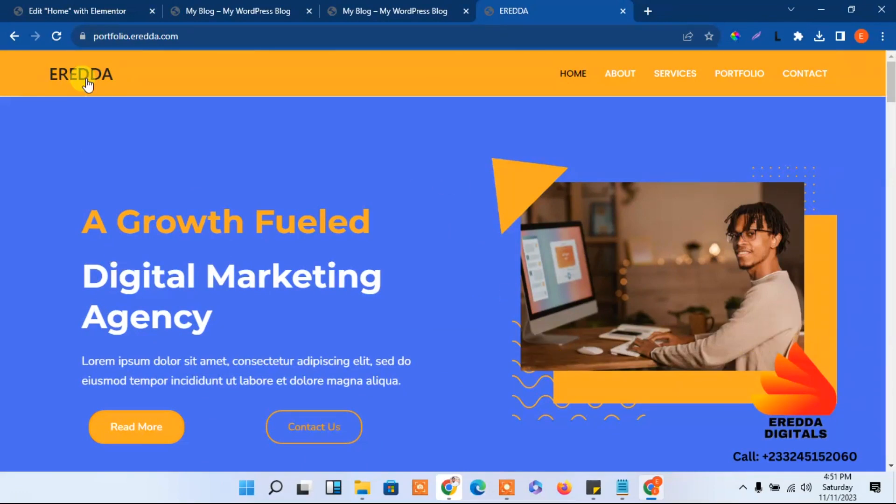
click(233, 11)
click(221, 32)
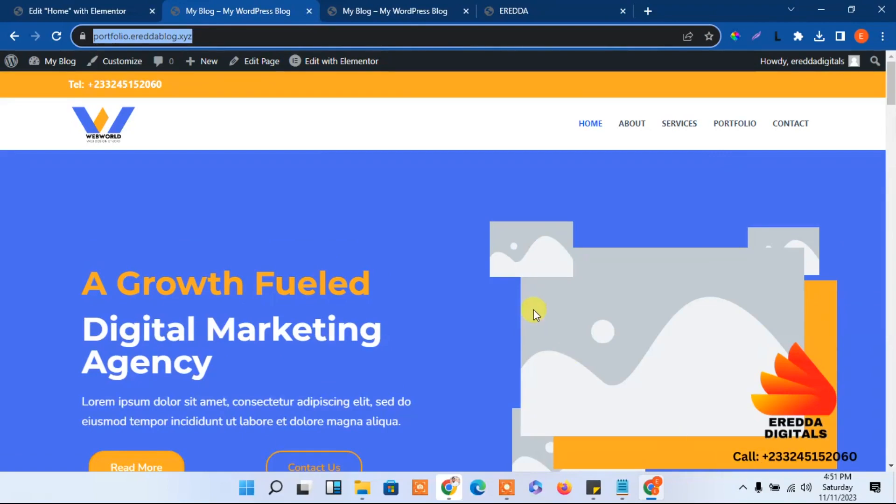
mouse_move(895, 95)
mouse_down()
mouse_move(895, 112)
mouse_move(895, 101)
mouse_up()
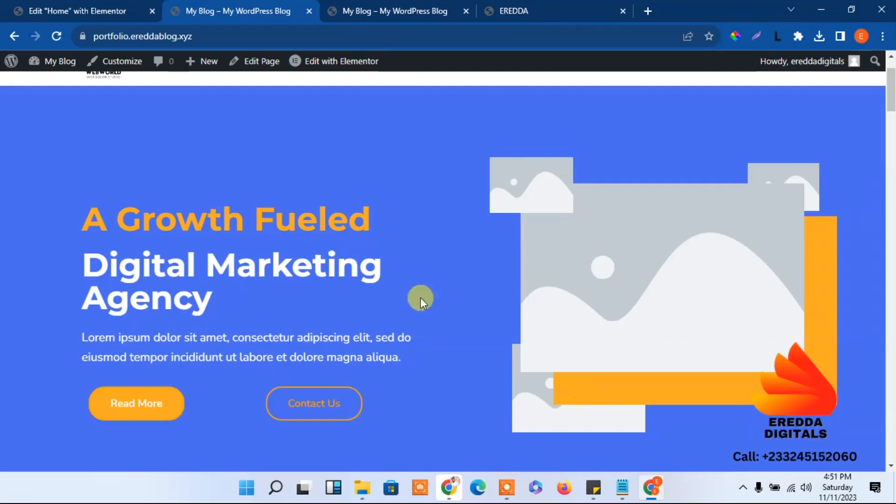
click(24, 10)
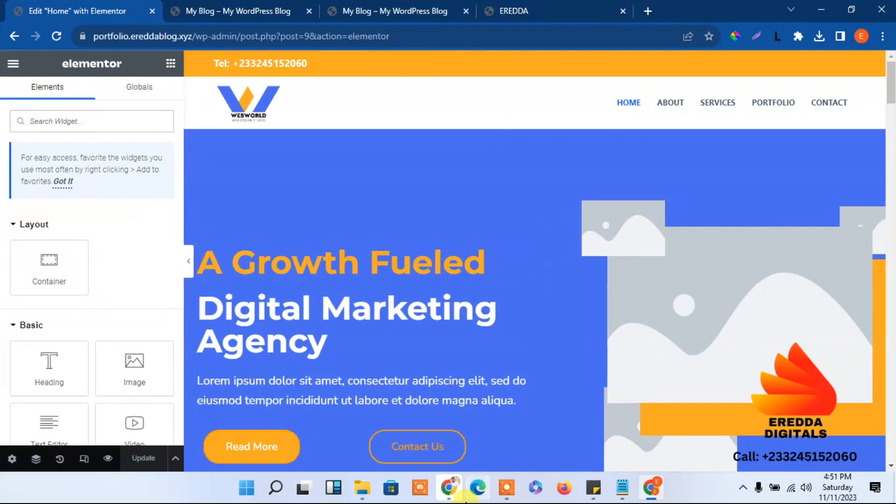
Close the old Logo design in Canva and start a new 400 × 400 px custom-size design
mouse_move(459, 497)
click(427, 416)
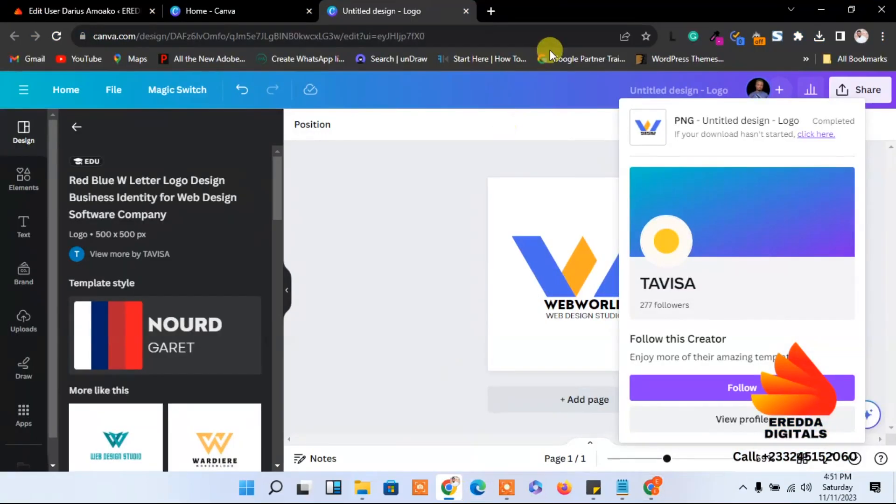
click(465, 11)
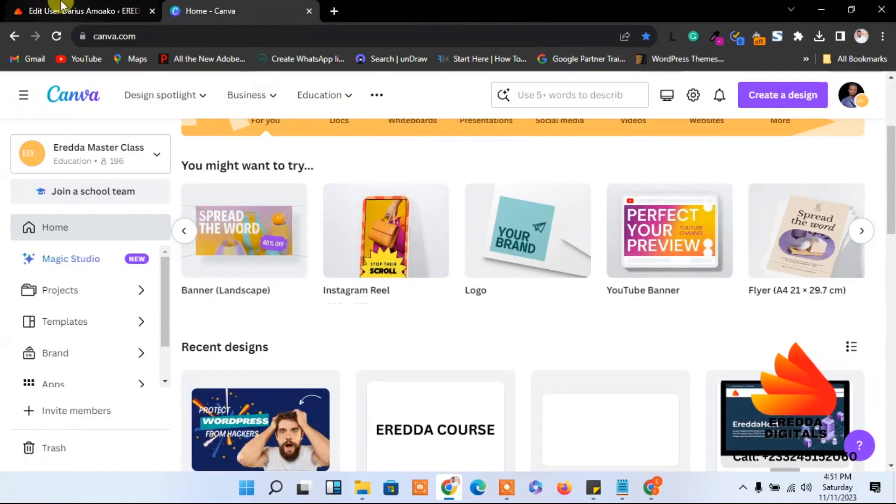
scroll(880, 156, up, 3)
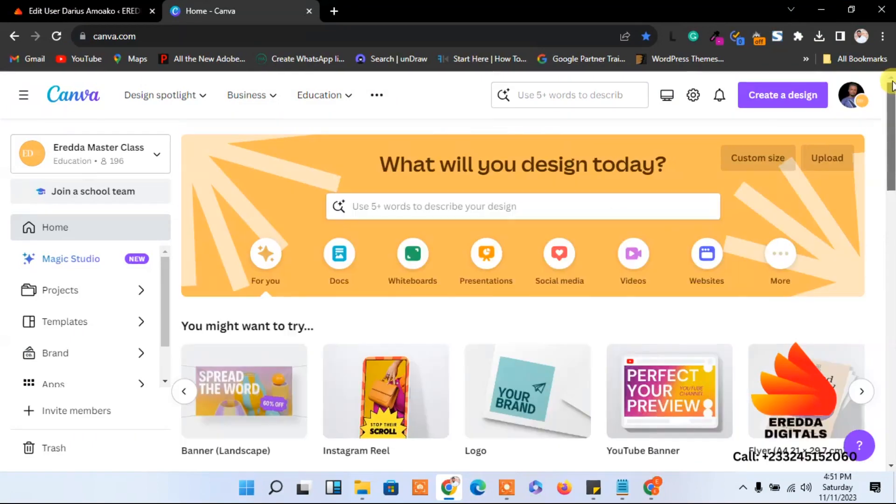
click(749, 163)
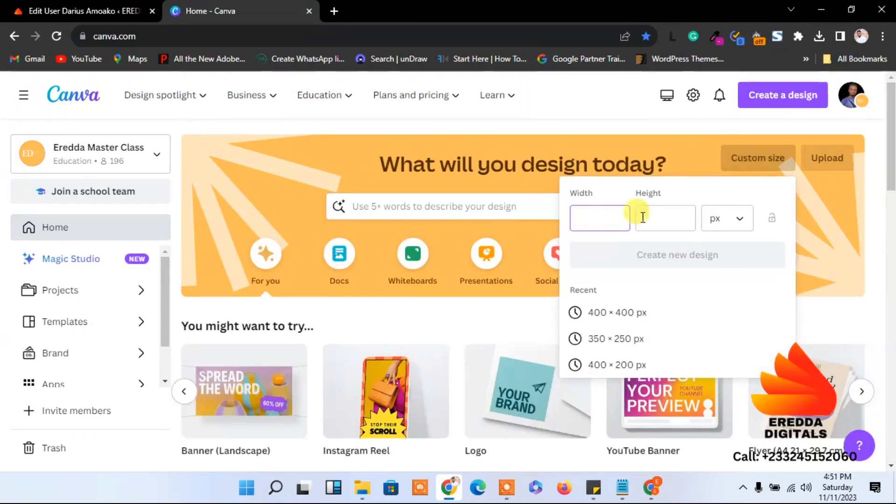
click(602, 322)
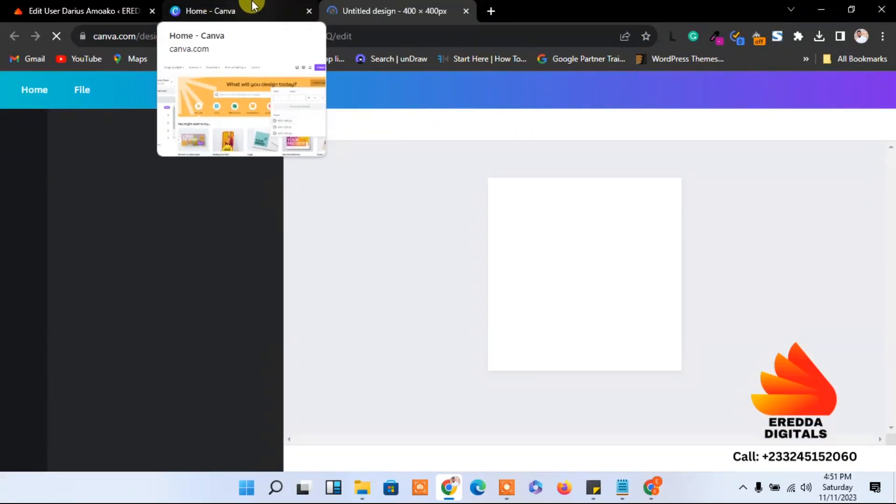
Look over the EREDDA reference site, then hide the browser to reveal Canva
click(651, 493)
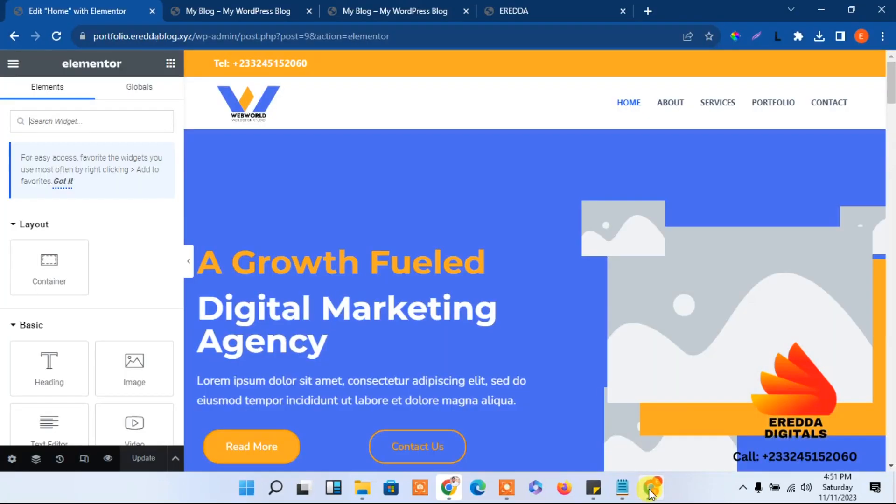
click(540, 7)
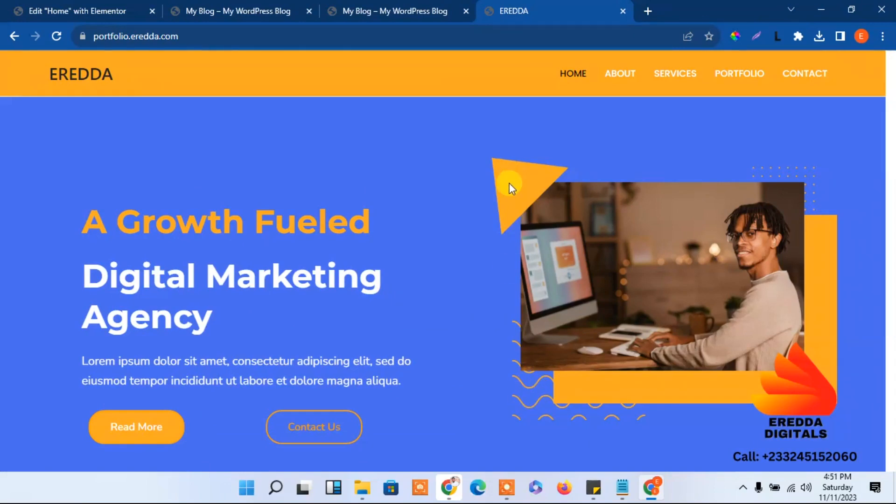
click(813, 13)
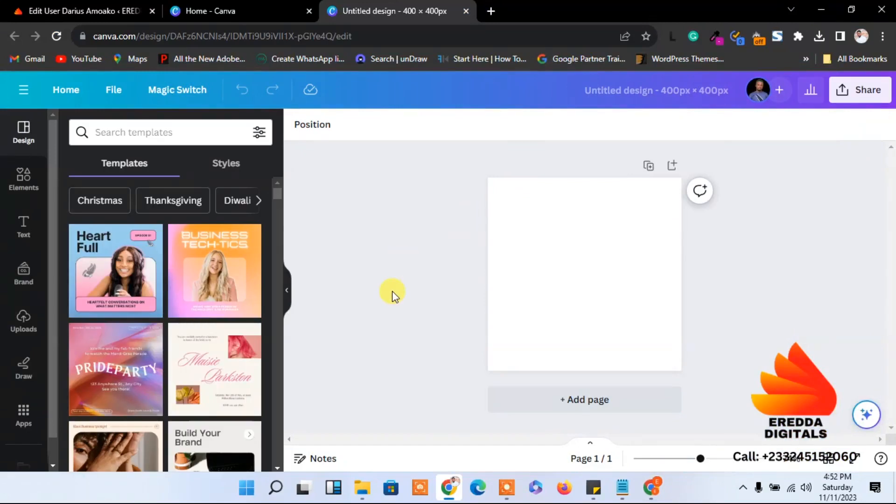
Add a triangle shape from the Elements library to the page
click(17, 178)
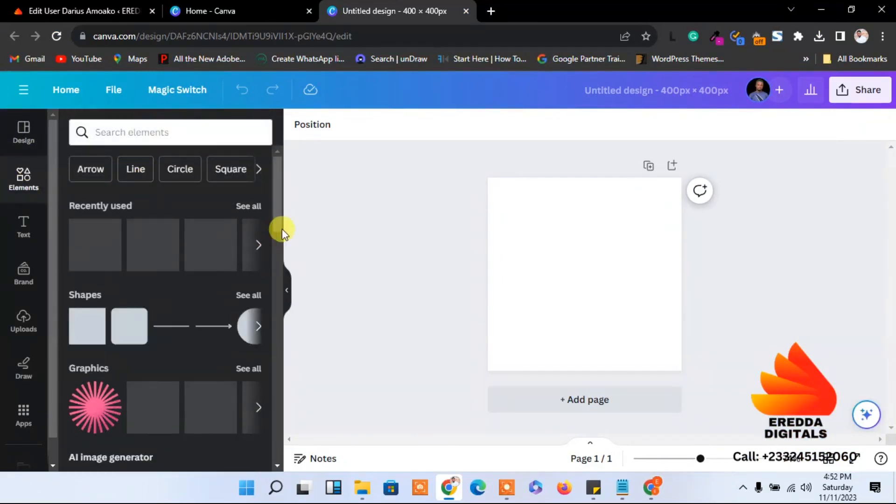
drag(275, 203, 287, 220)
click(249, 222)
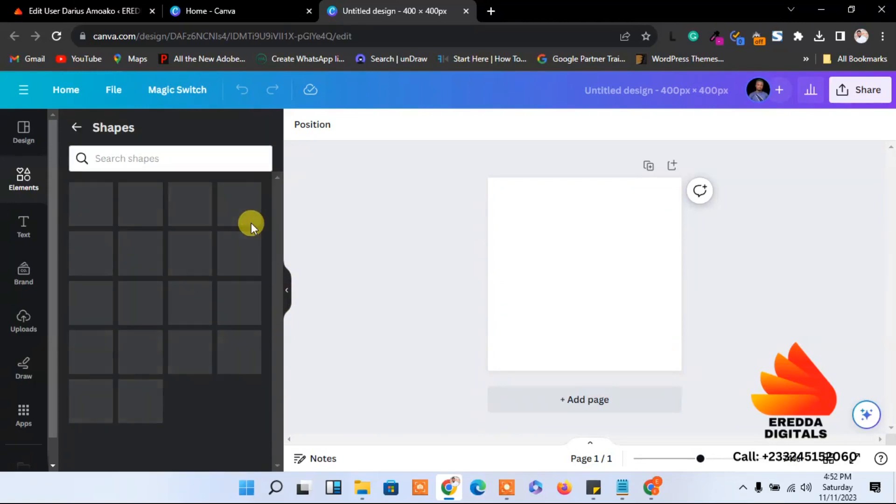
drag(280, 227, 271, 353)
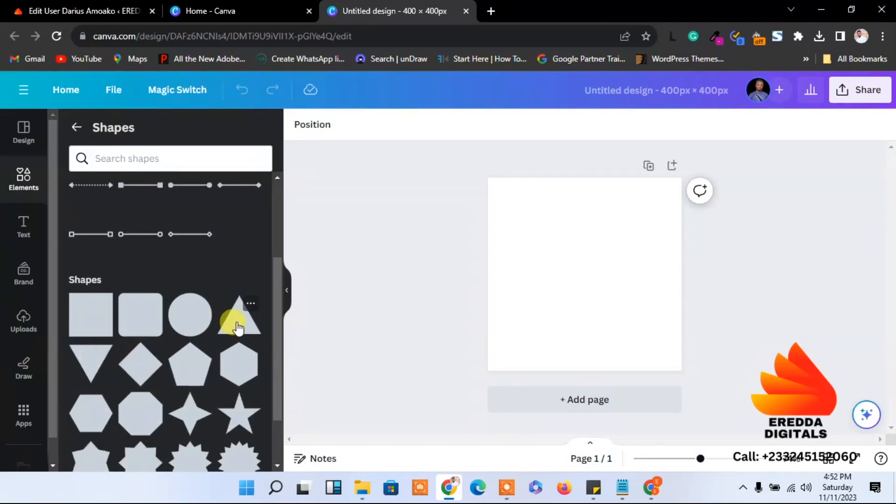
click(238, 327)
Rotate the triangle to about -51° so it points downward, checking the reference
drag(580, 331, 504, 228)
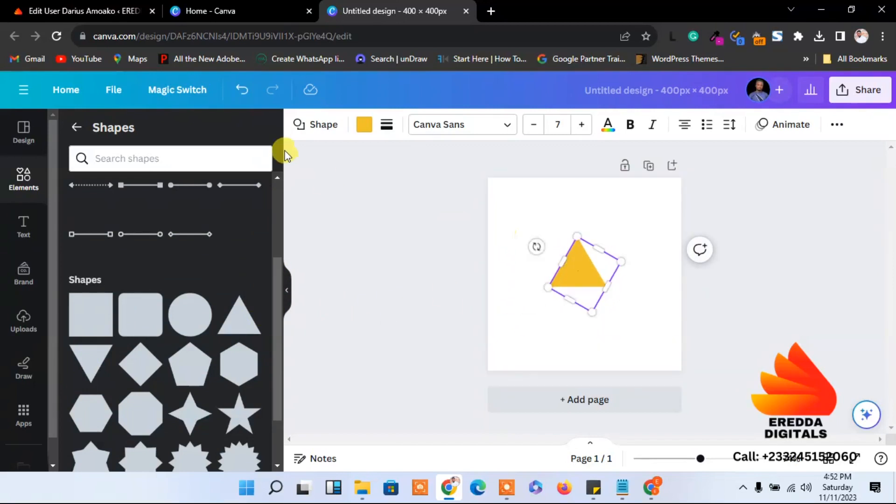
click(658, 488)
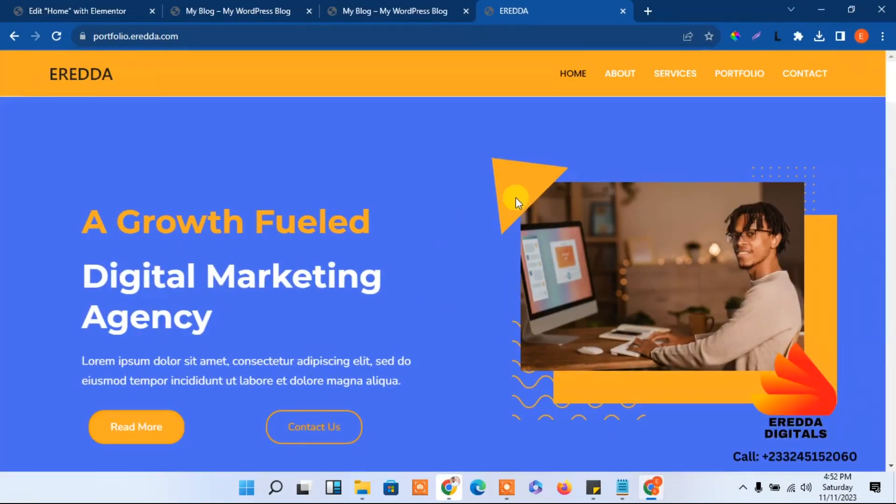
click(821, 9)
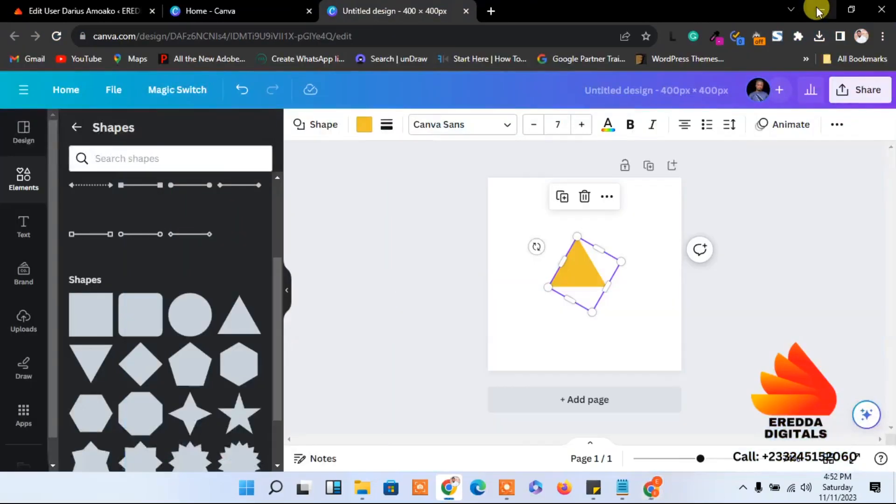
drag(536, 246, 508, 203)
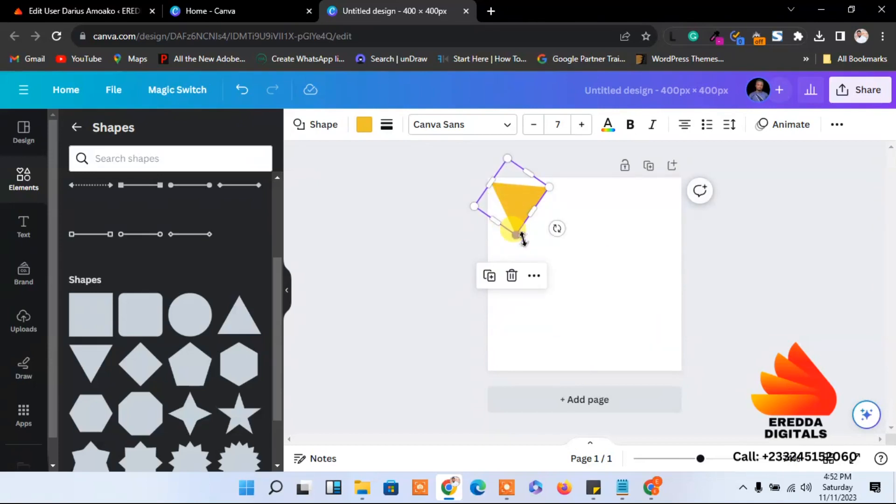
Enlarge the triangle and move it up to fill the top of the page
mouse_move(518, 237)
mouse_down()
mouse_move(523, 270)
mouse_move(531, 231)
mouse_up()
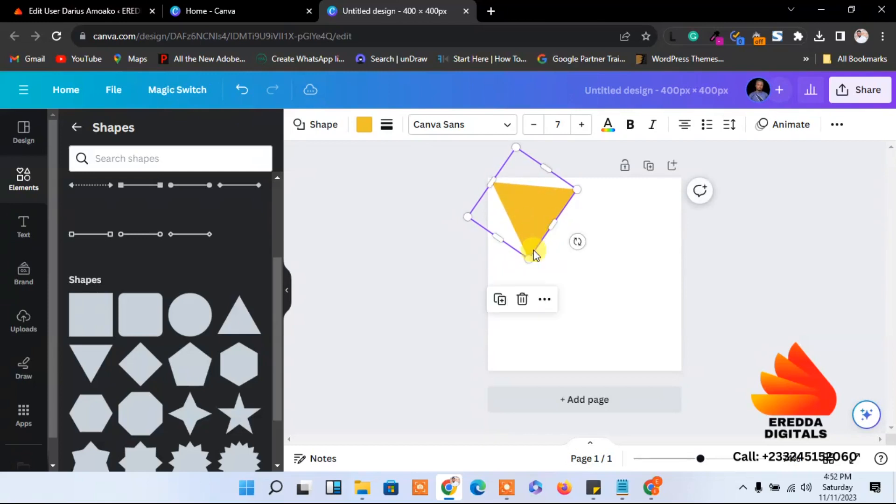
drag(535, 261, 538, 231)
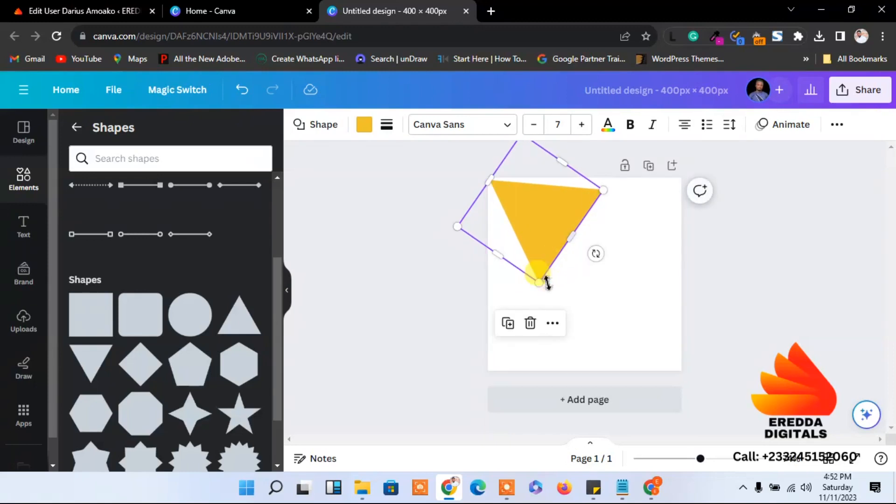
drag(543, 281, 556, 329)
drag(540, 262, 550, 246)
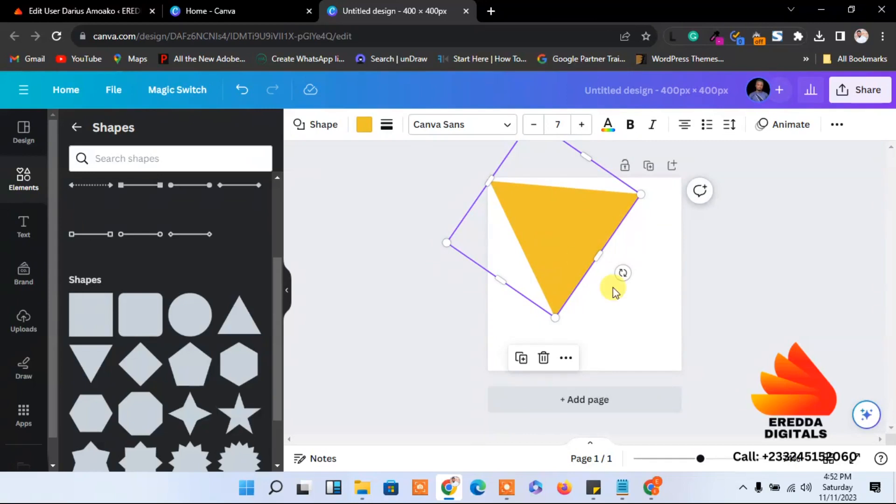
click(626, 308)
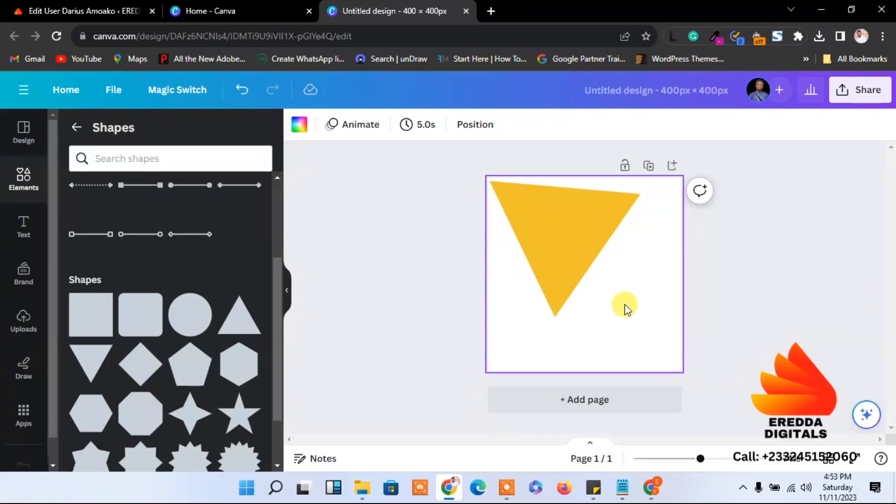
click(858, 89)
click(357, 261)
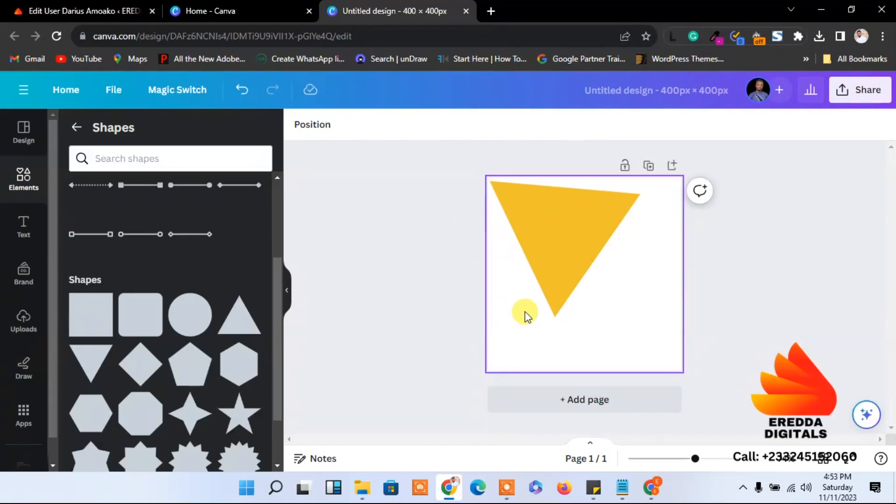
Sample the reference site's orange triangle with the eyedropper and copy its hex FBA922
click(647, 498)
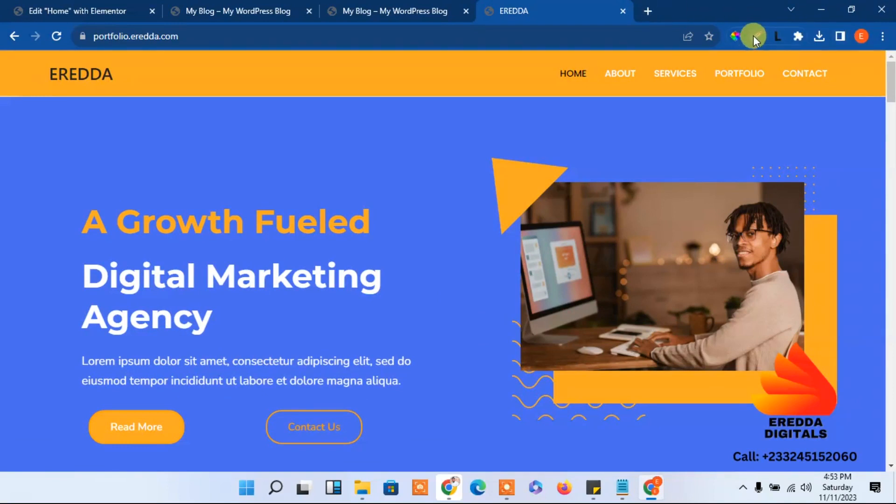
click(735, 37)
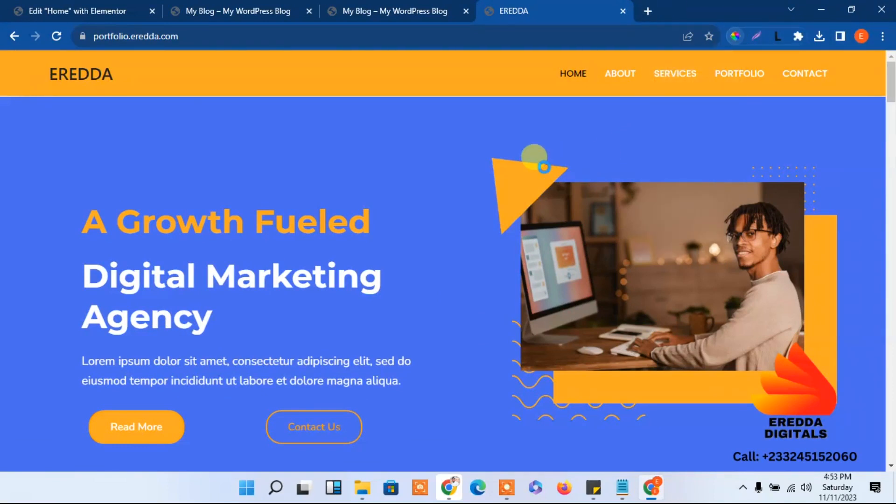
click(508, 176)
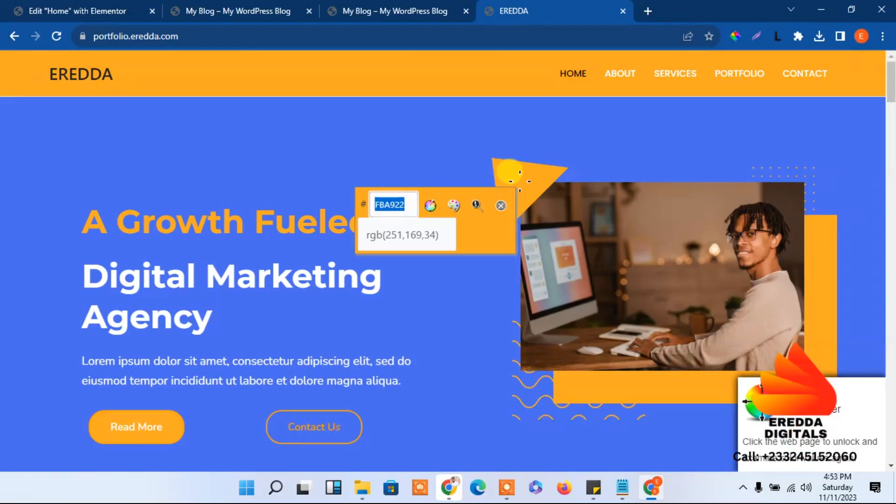
click(389, 204)
right_click(390, 203)
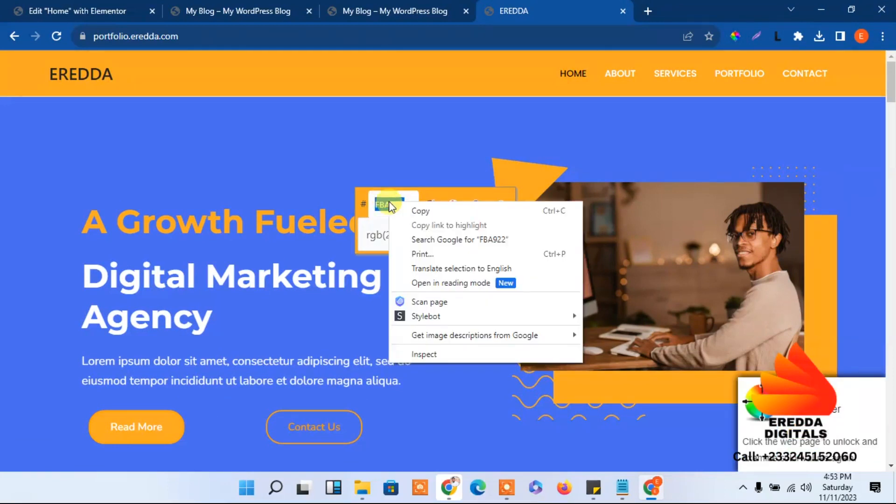
click(414, 208)
click(500, 206)
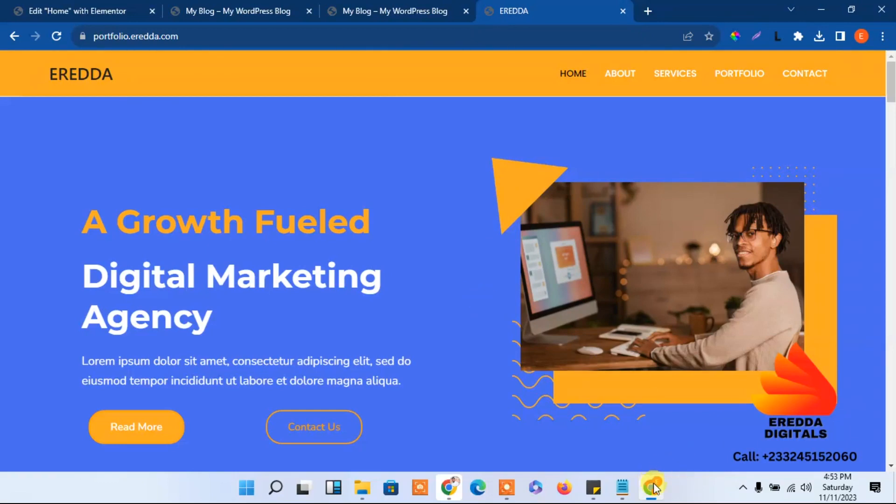
Return to the Canva design and select the triangle
mouse_move(656, 488)
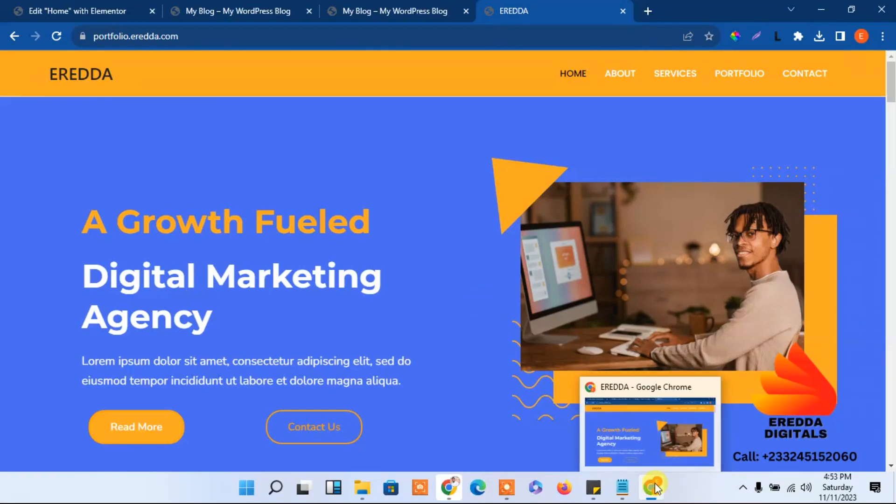
click(450, 489)
click(601, 247)
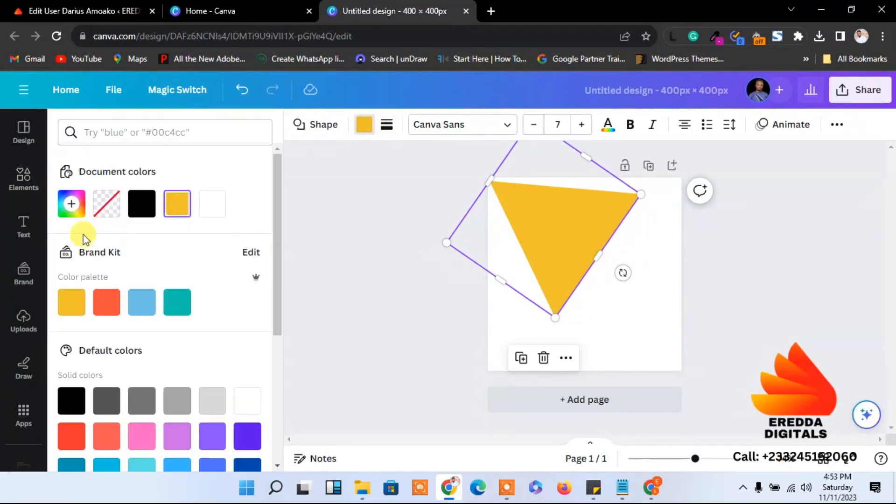
Recolour the triangle with the pasted sampled orange hex code as a new colour
click(72, 205)
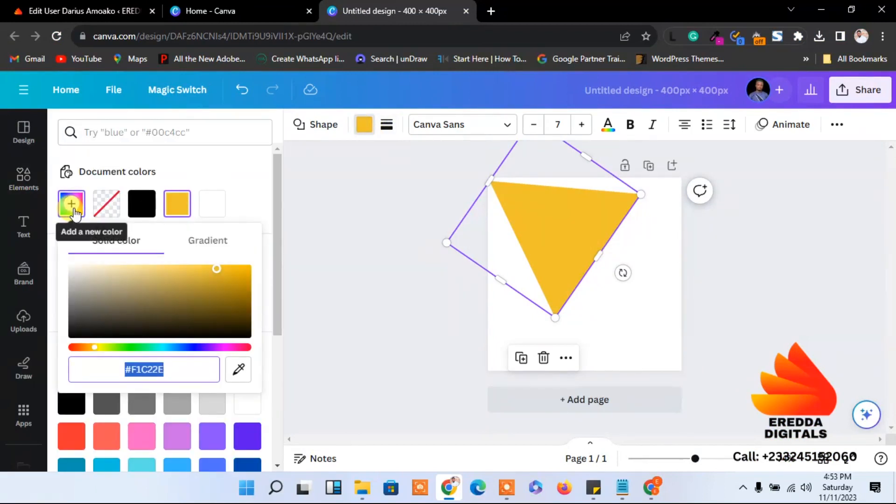
key(ctrl+v)
click(597, 205)
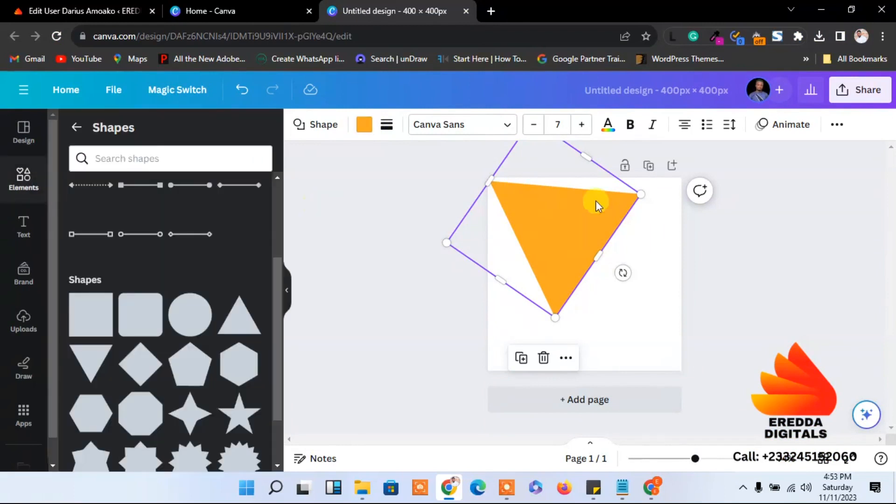
click(801, 234)
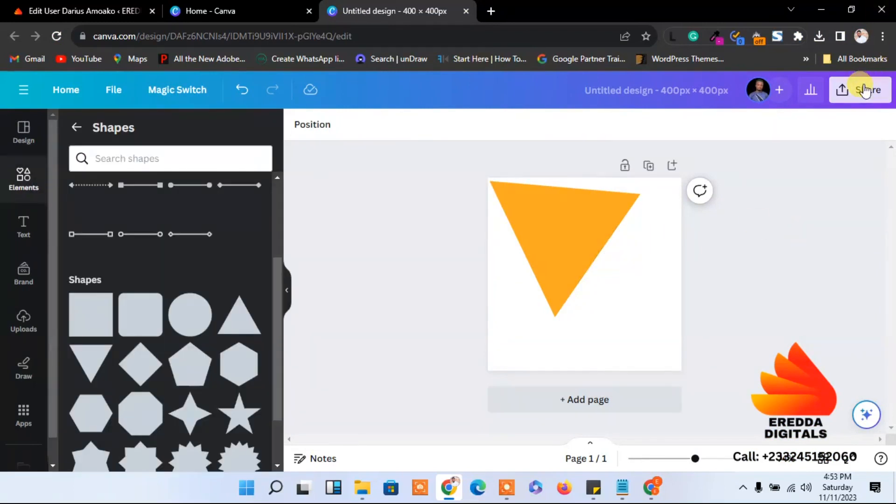
Download the design as a transparent-background PNG into the Downloads subfolder
click(864, 90)
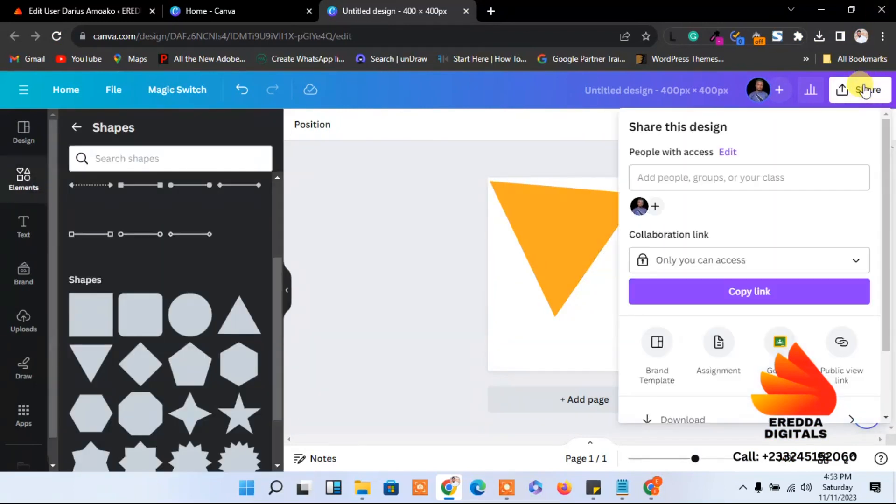
click(683, 421)
click(636, 262)
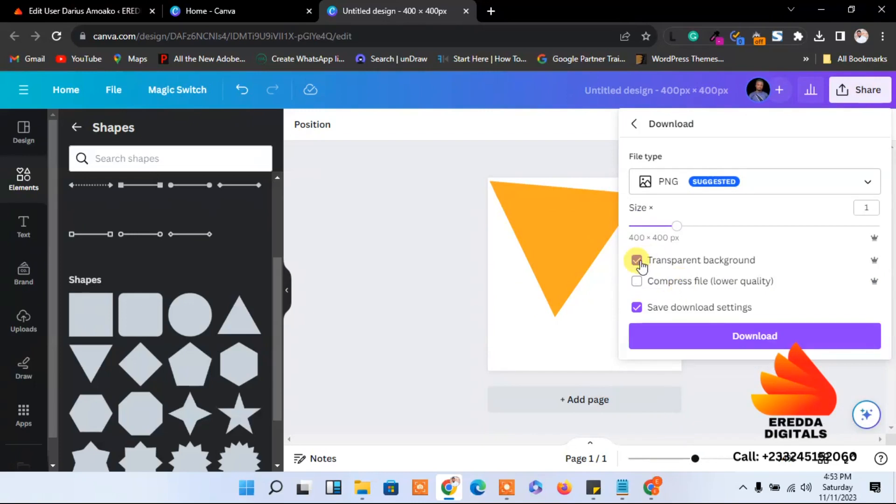
click(723, 336)
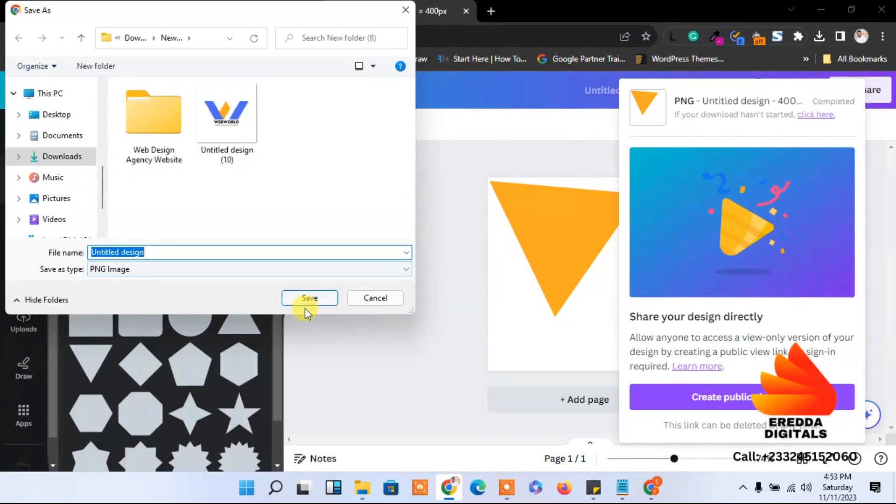
click(304, 301)
click(355, 229)
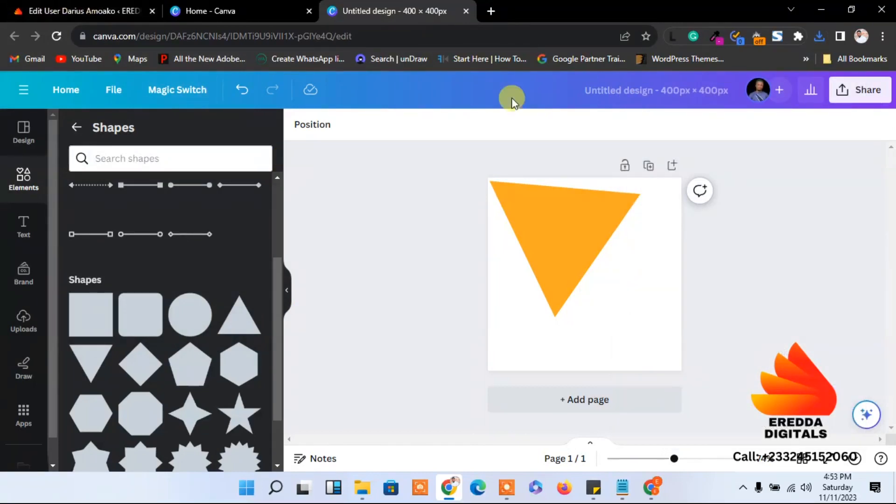
Back in the Elementor editor, select the hero image widget and open its media picker
click(655, 488)
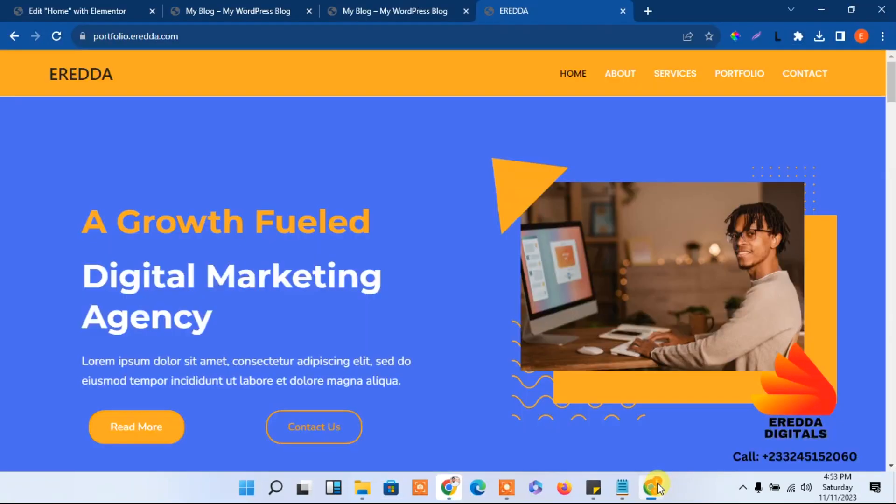
click(42, 6)
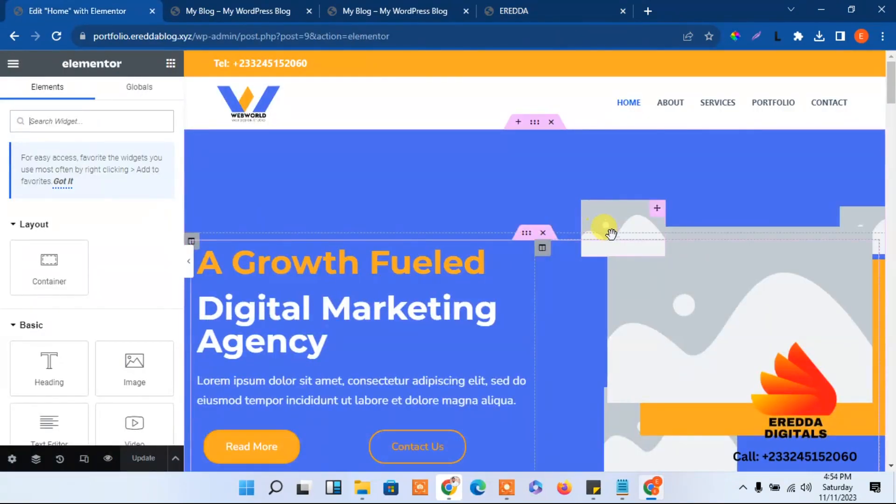
click(586, 208)
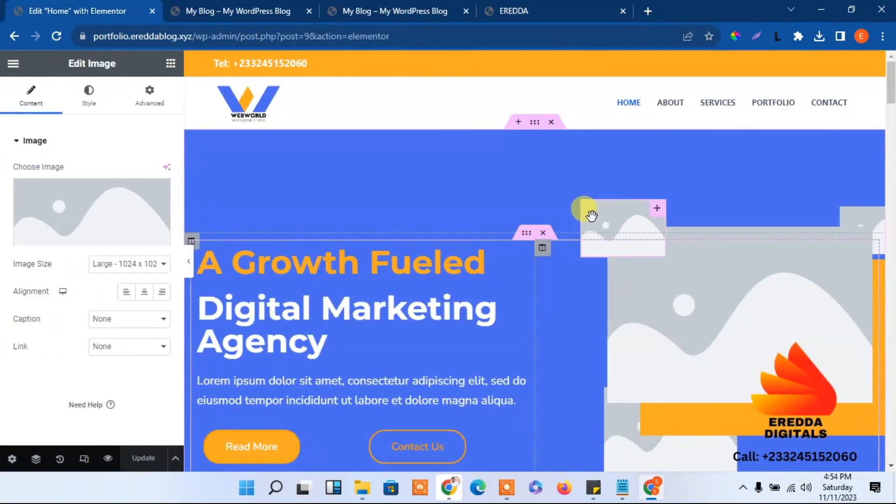
click(82, 202)
Upload the Untitled design triangle PNG and open it in Edit Image
click(195, 119)
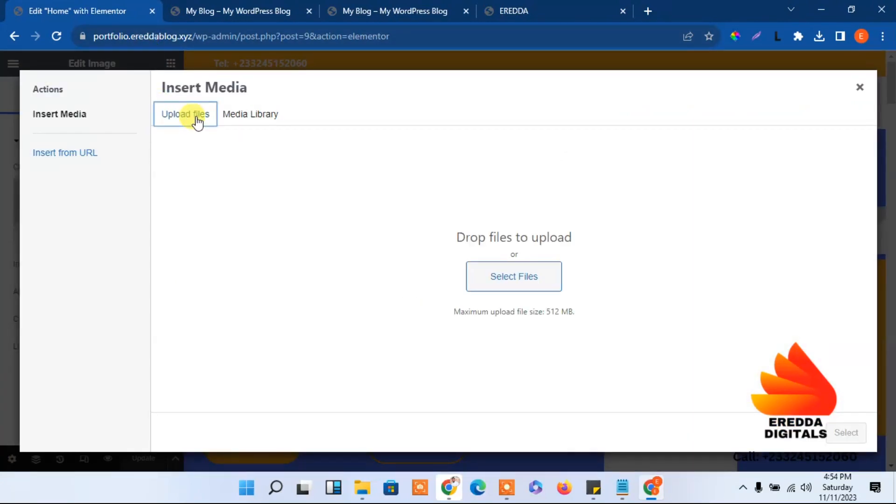
click(499, 276)
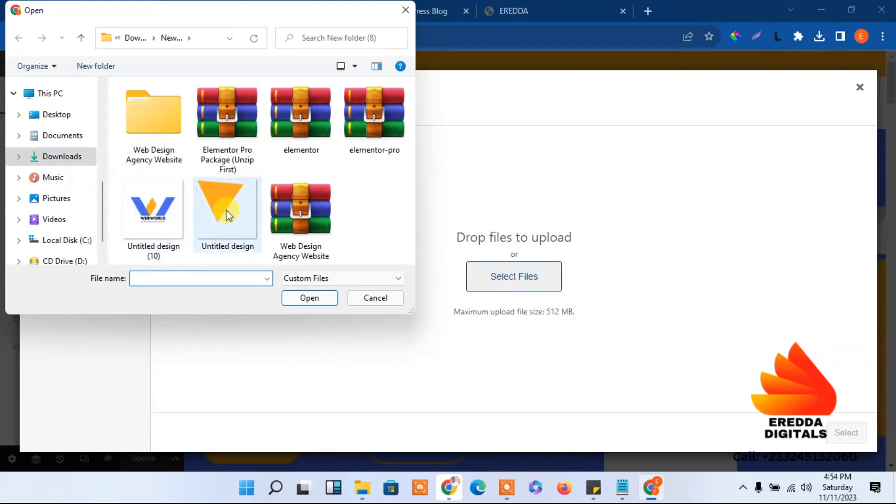
click(228, 215)
click(316, 304)
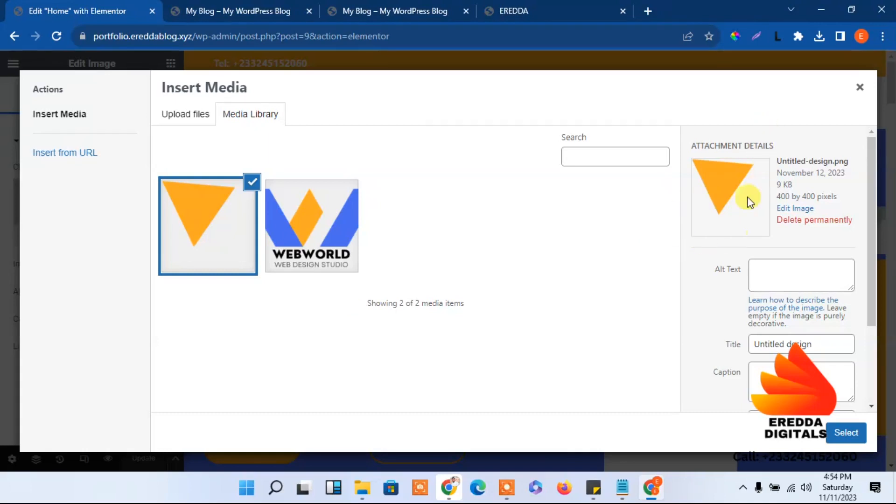
click(795, 208)
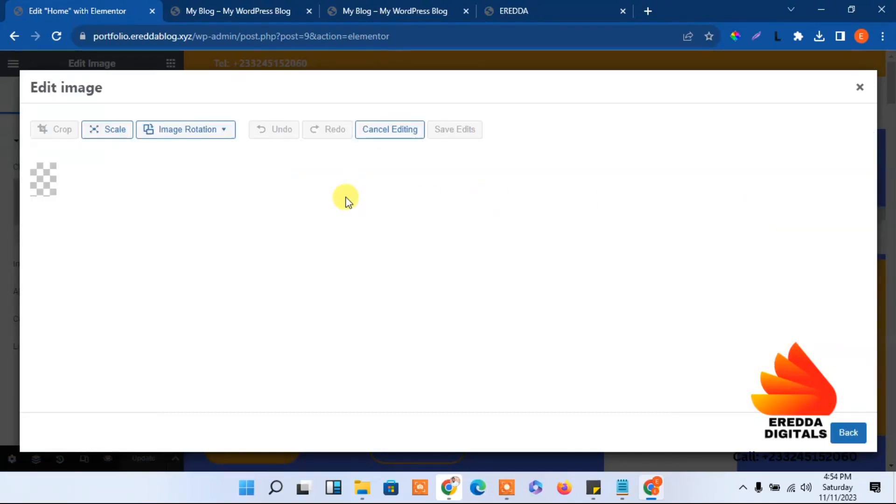
Crop the triangle to 325 × 291 px, removing the empty margin, and save the edits
click(61, 130)
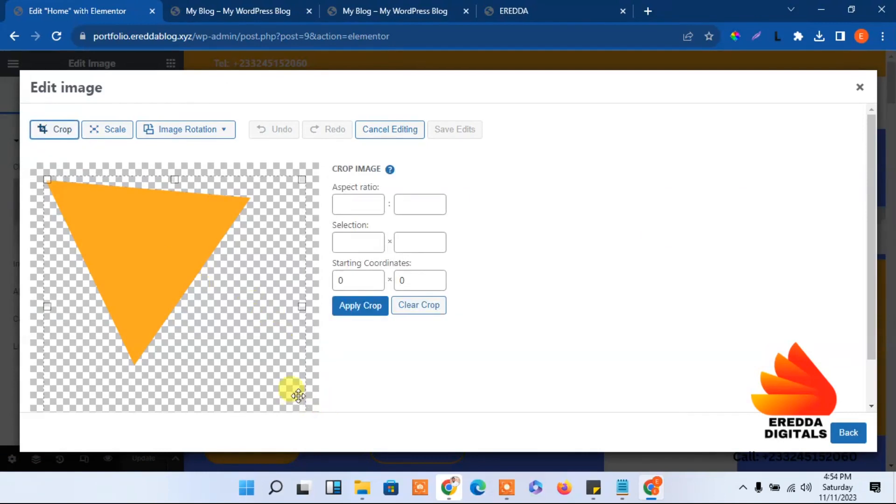
drag(303, 306, 251, 279)
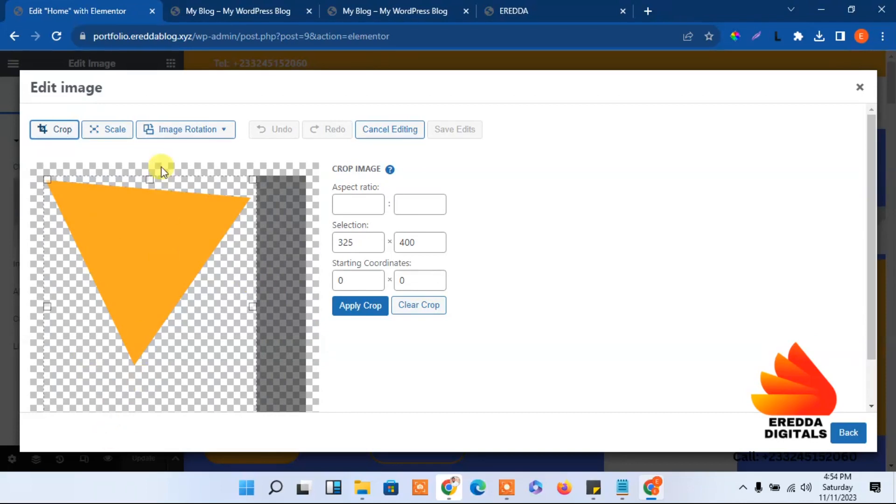
drag(151, 176, 152, 240)
drag(154, 304, 156, 222)
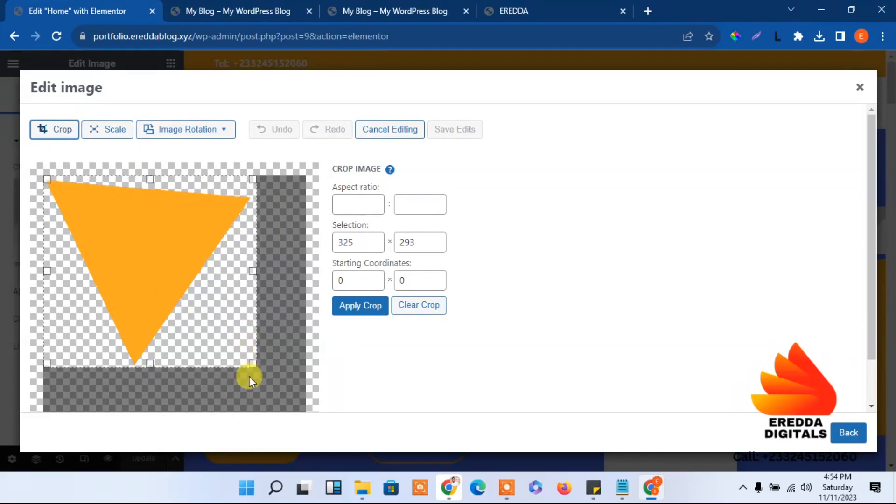
drag(244, 360, 240, 356)
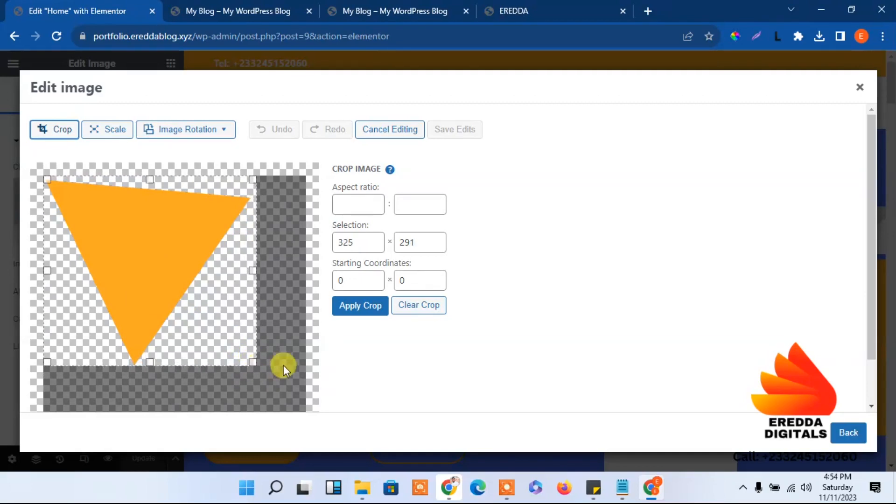
click(360, 306)
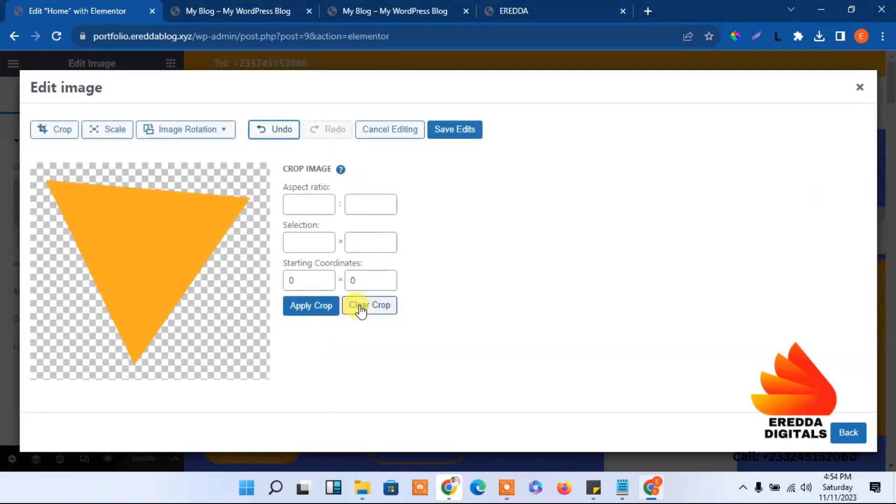
click(458, 131)
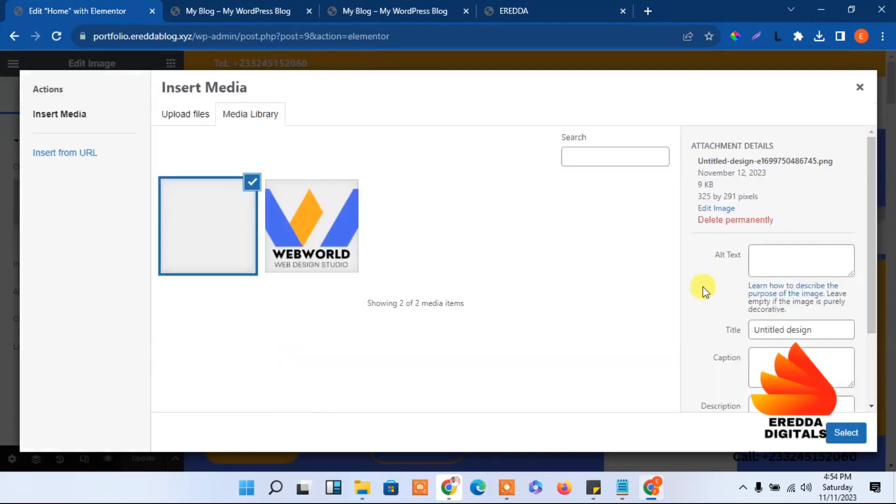
Insert the cropped triangle image into the hero image widget
click(845, 433)
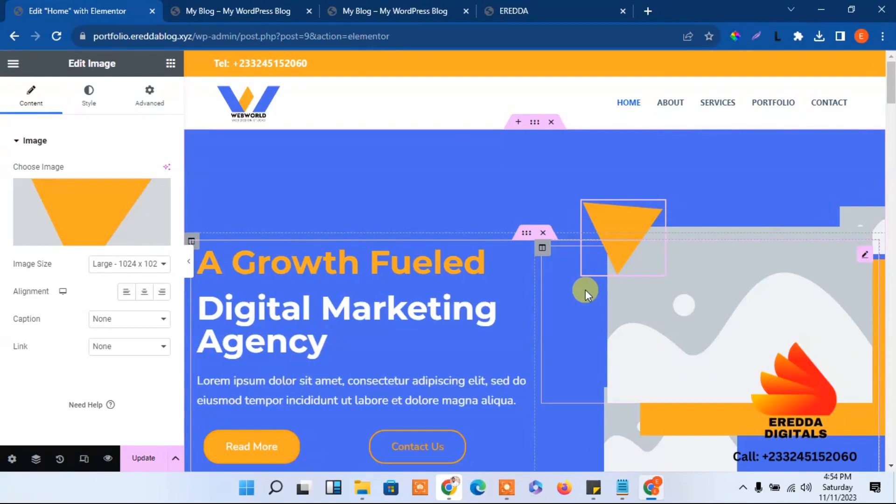
click(161, 105)
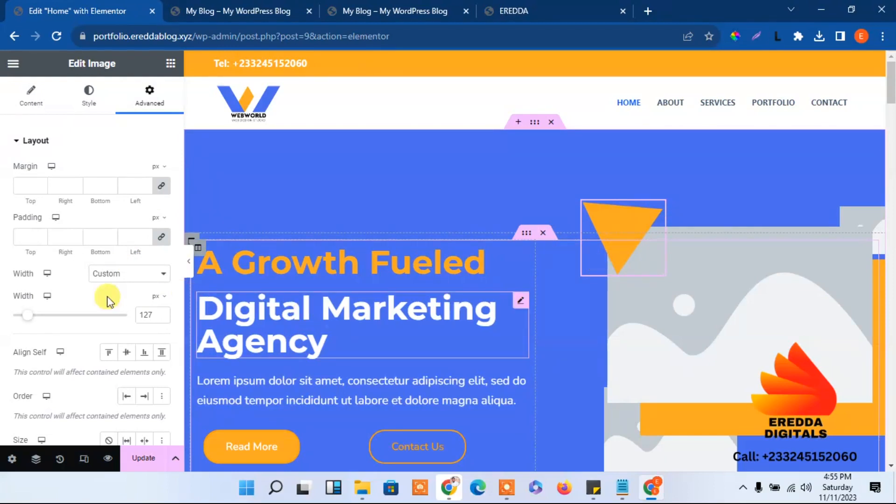
drag(180, 195, 179, 294)
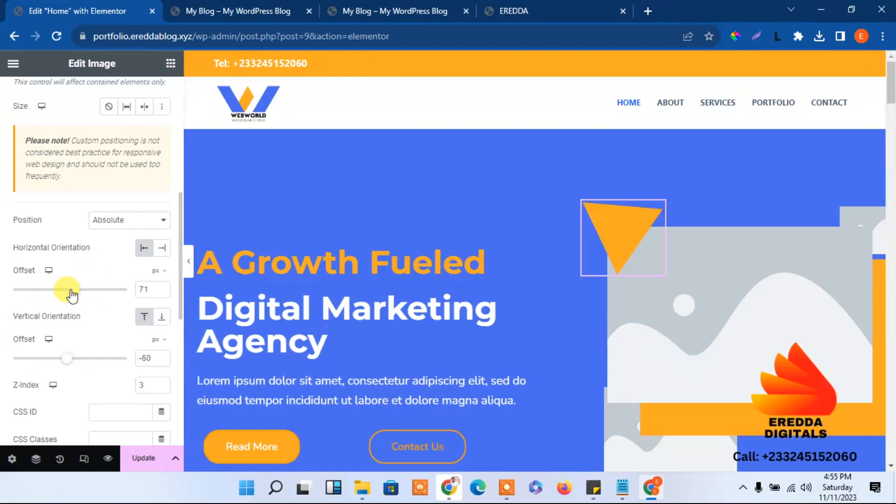
Offset the triangle 45 px horizontally and -49 px vertically, then update the page
click(162, 293)
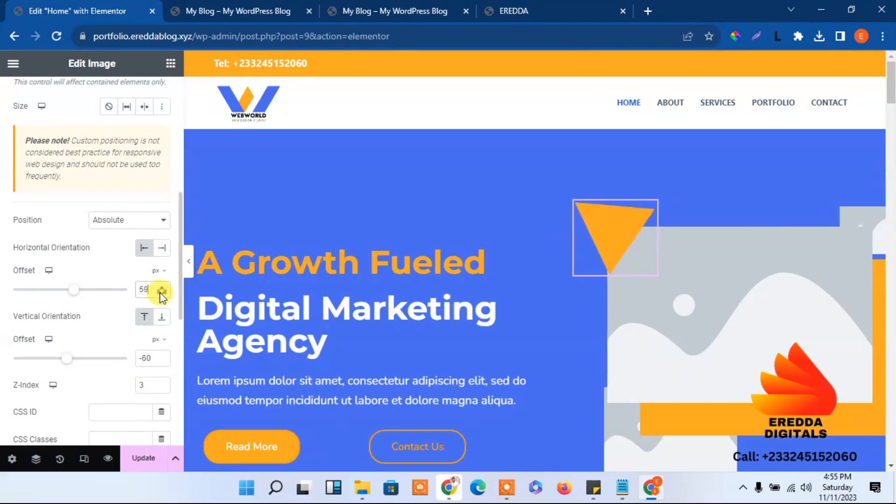
click(161, 293)
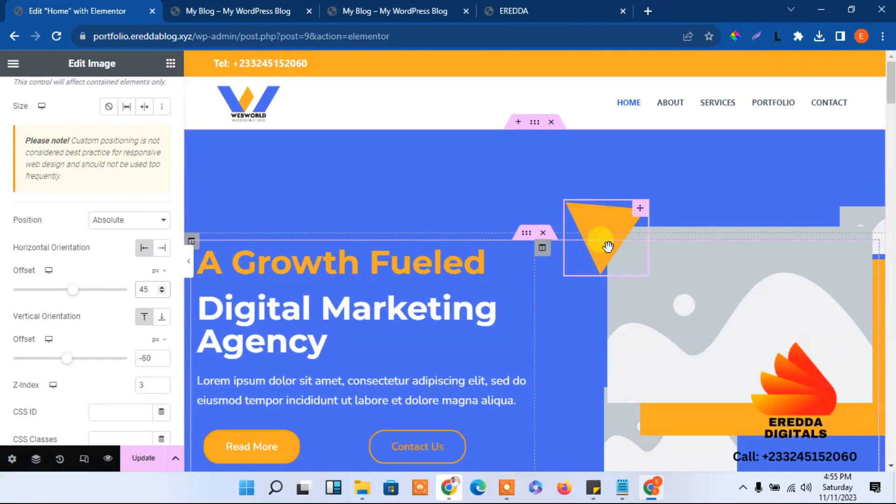
click(162, 362)
click(162, 362)
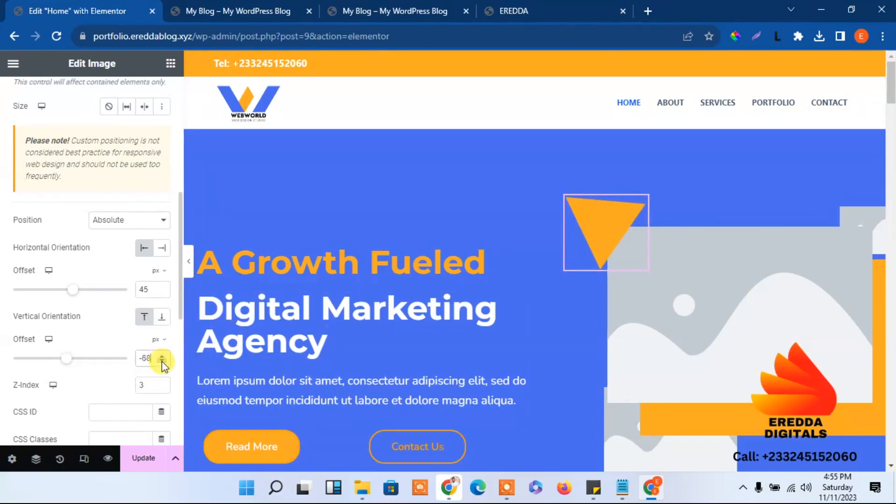
click(162, 357)
click(163, 356)
click(162, 357)
click(163, 357)
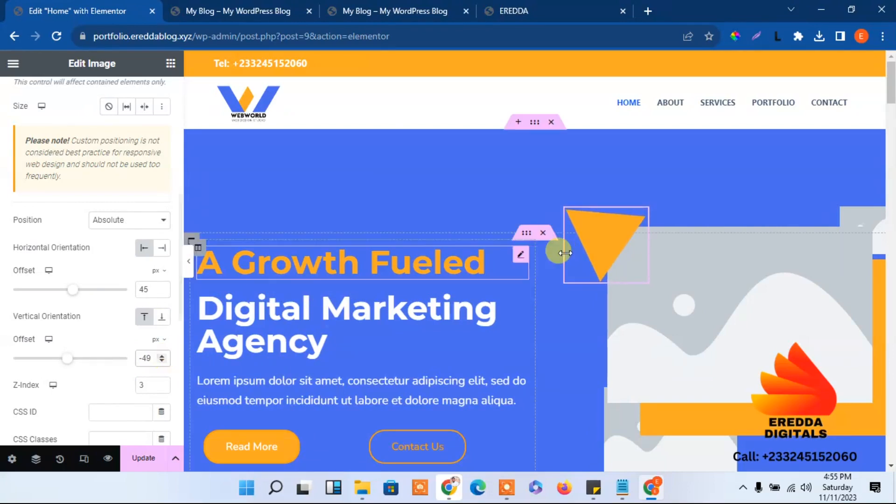
click(147, 459)
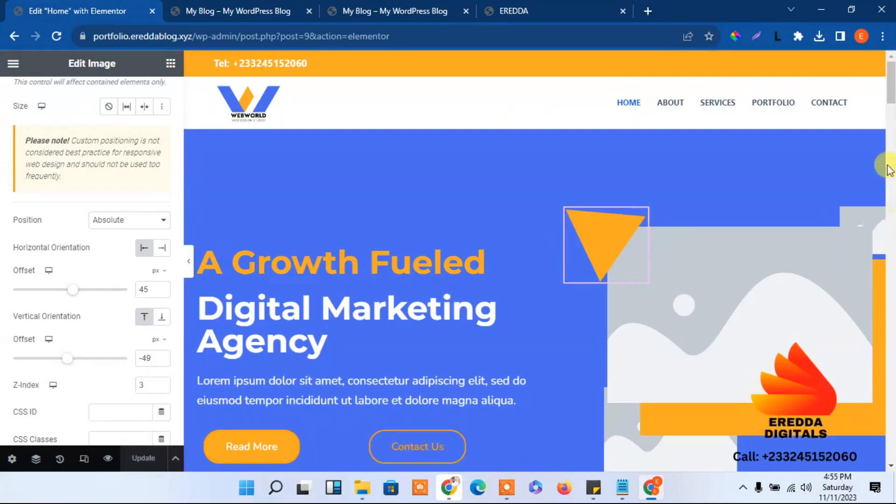
Select the picture widget, then view the live site and the EREDDA reference hero for comparison
scroll(892, 104, down, 3)
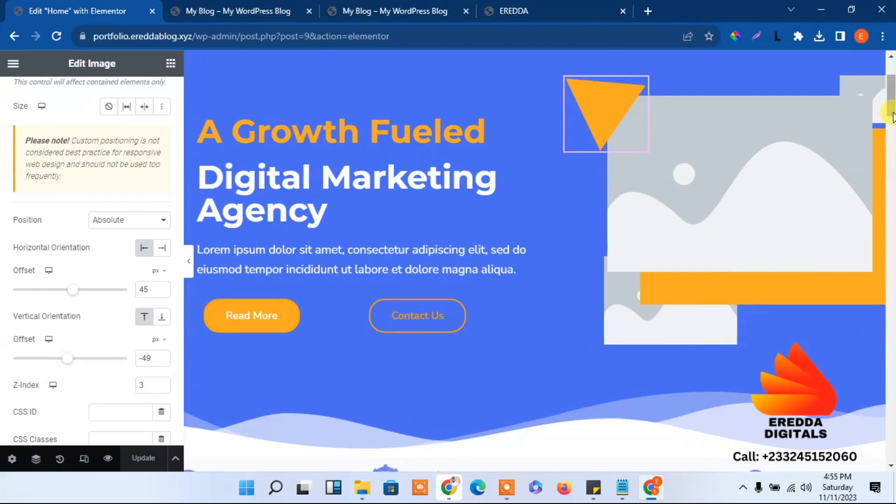
scroll(892, 112, up, 2)
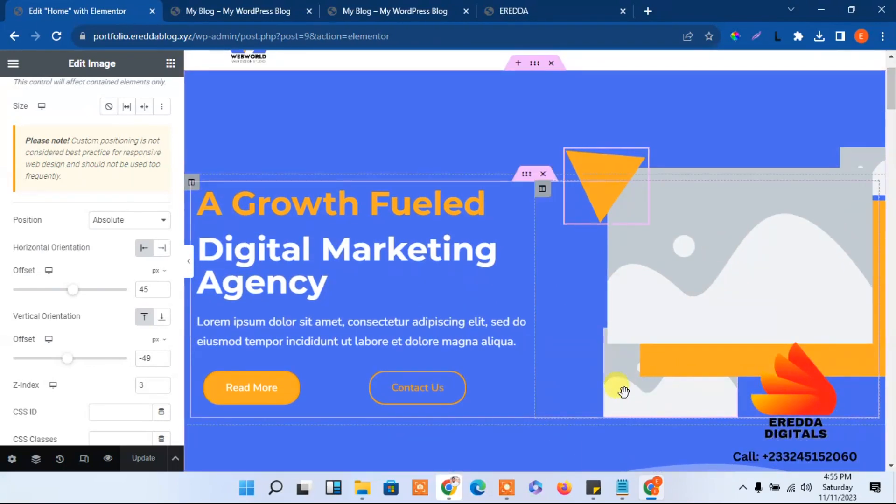
click(648, 386)
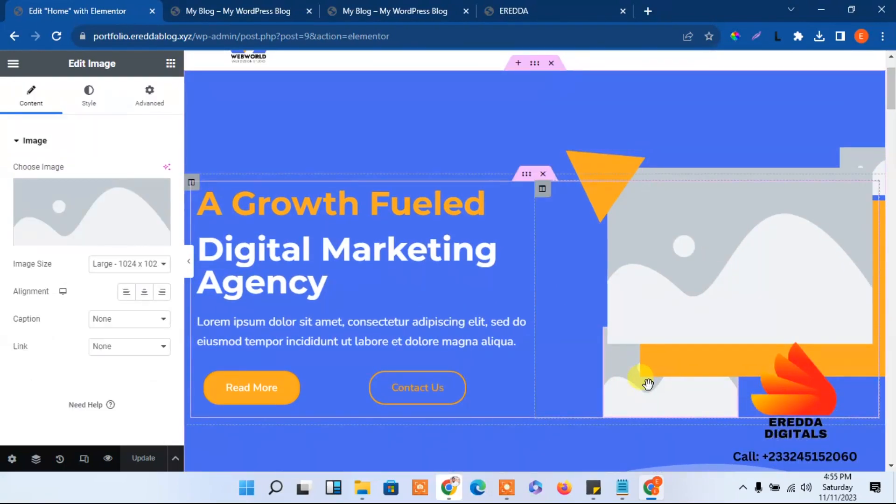
click(369, 6)
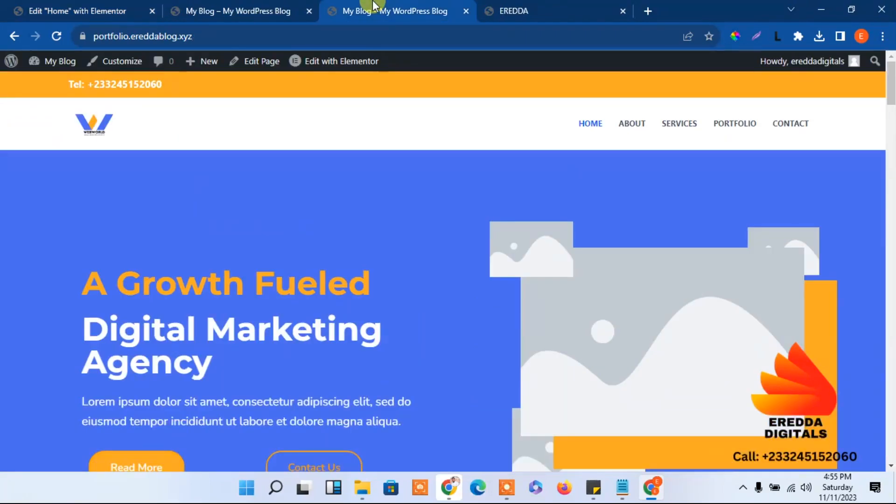
click(516, 8)
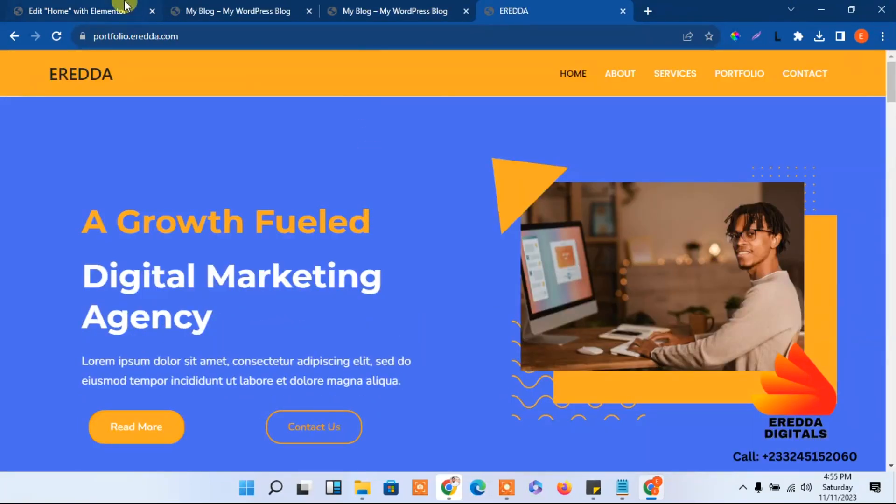
Delete the orange triangle from the Canva design, leaving the page blank
click(455, 496)
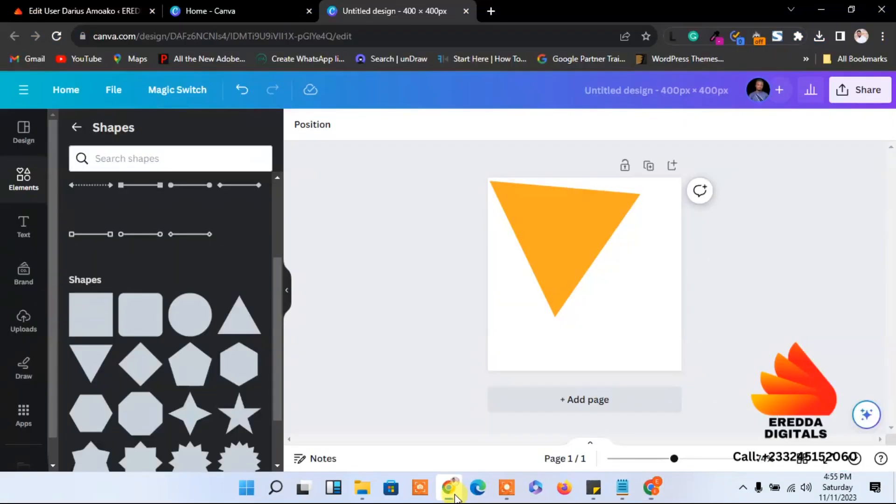
click(528, 250)
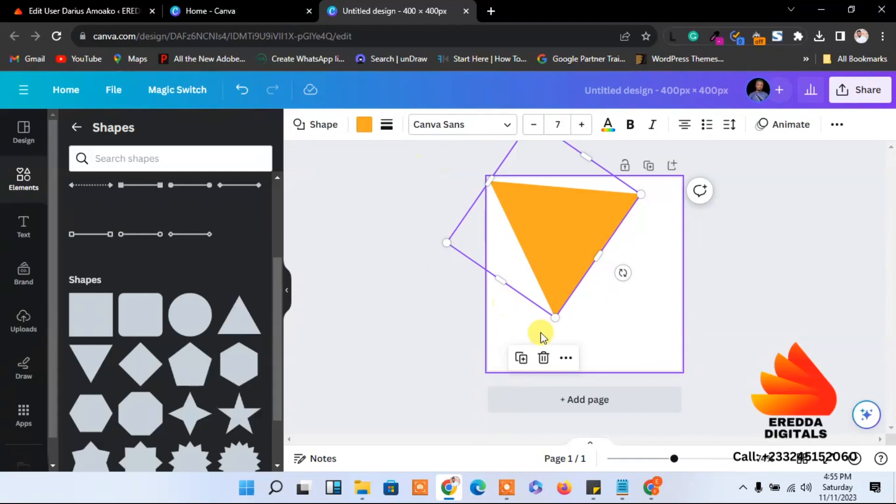
click(544, 359)
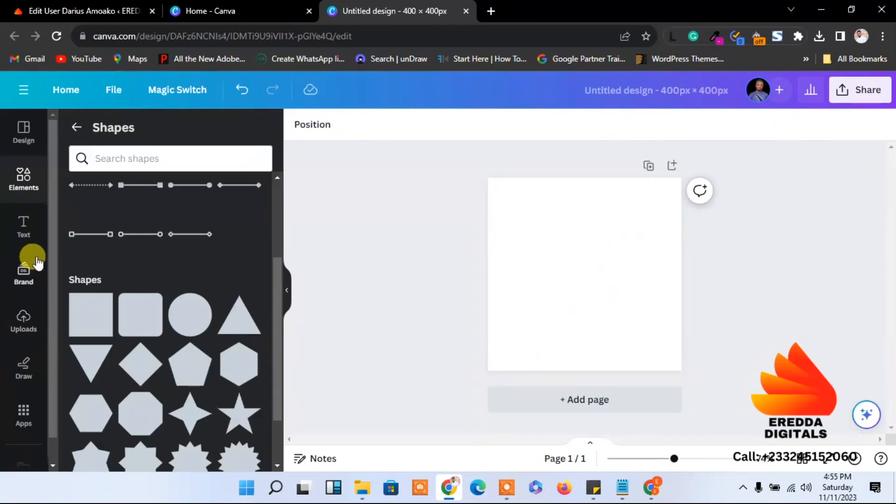
Go back from Shapes to the Elements panel and scroll through its collections
click(21, 175)
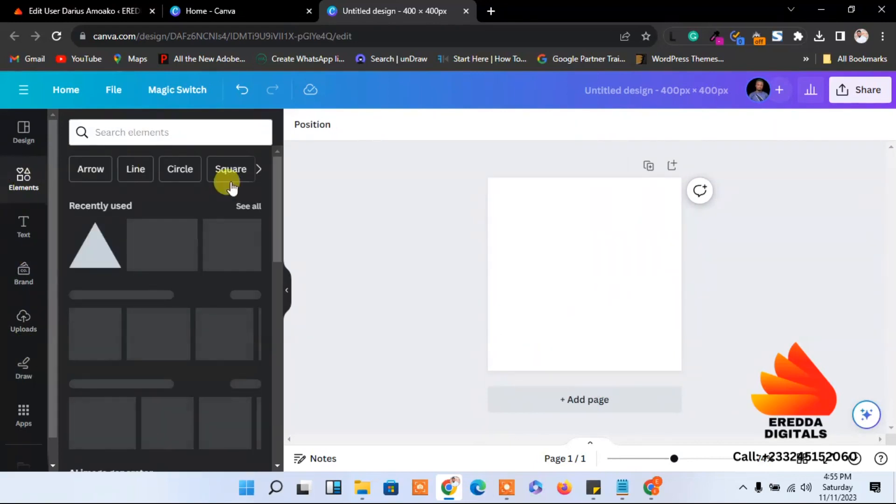
drag(281, 194, 282, 475)
mouse_move(275, 376)
mouse_down()
mouse_move(276, 471)
mouse_move(274, 340)
mouse_move(267, 435)
mouse_up()
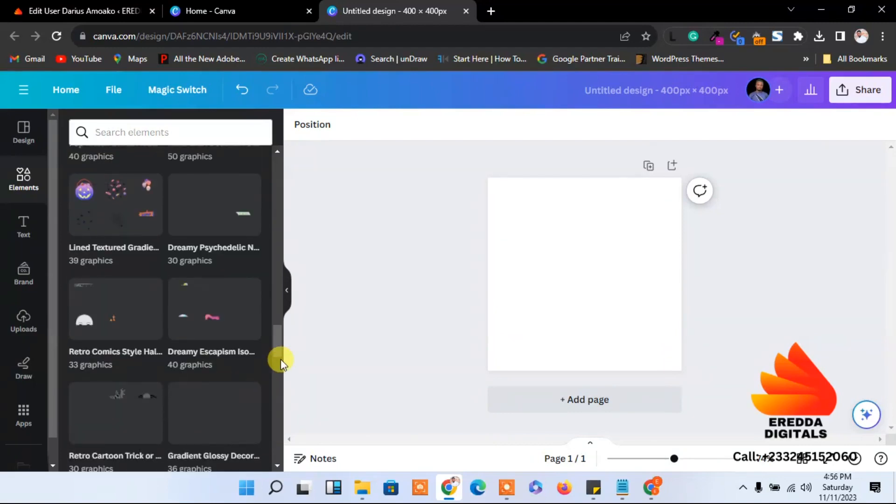
scroll(281, 359, down, 5)
drag(279, 366, 271, 299)
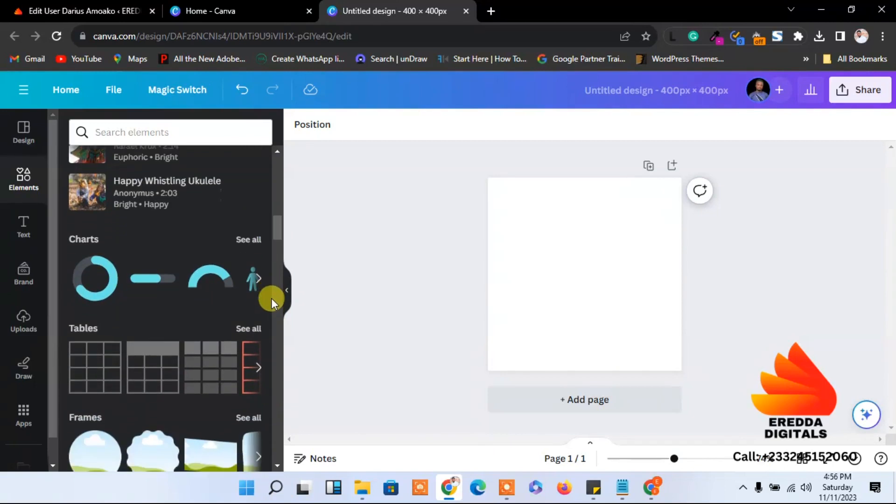
Look at all the table styles, then return to the main Elements collection
click(247, 329)
drag(277, 234, 272, 250)
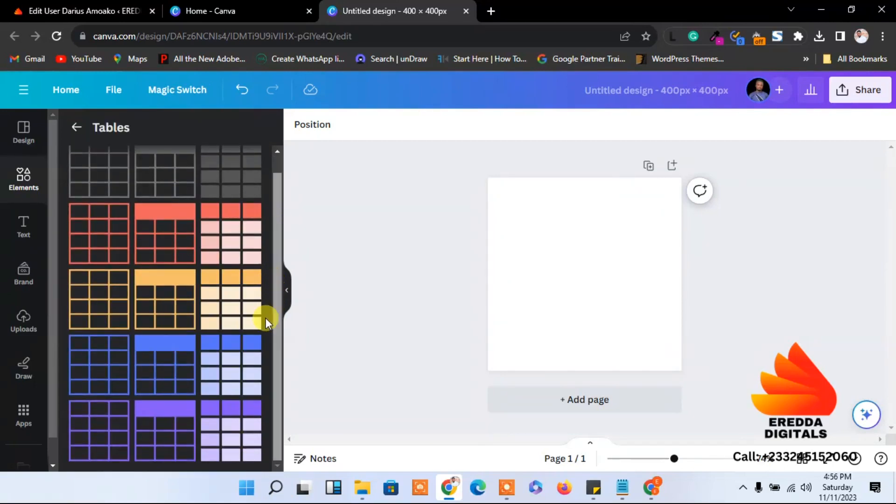
click(73, 127)
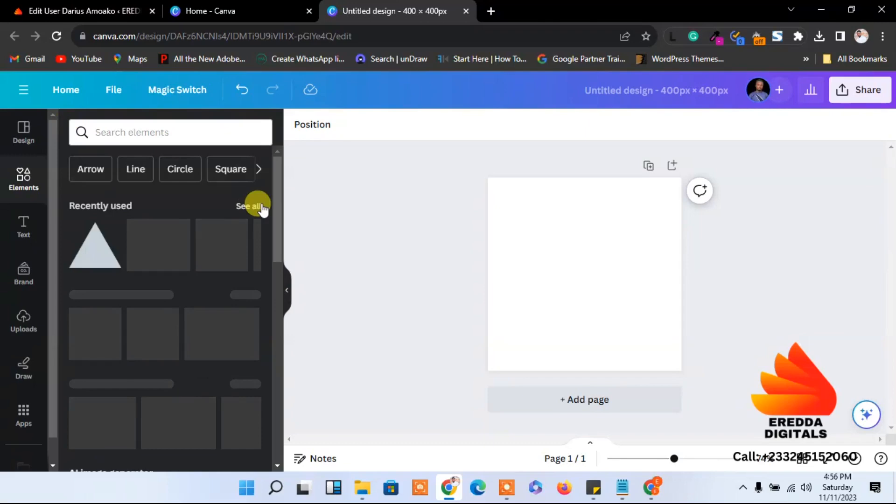
Scroll down through the Elements collections and back up to the top
drag(281, 226, 280, 426)
scroll(273, 370, down, 7)
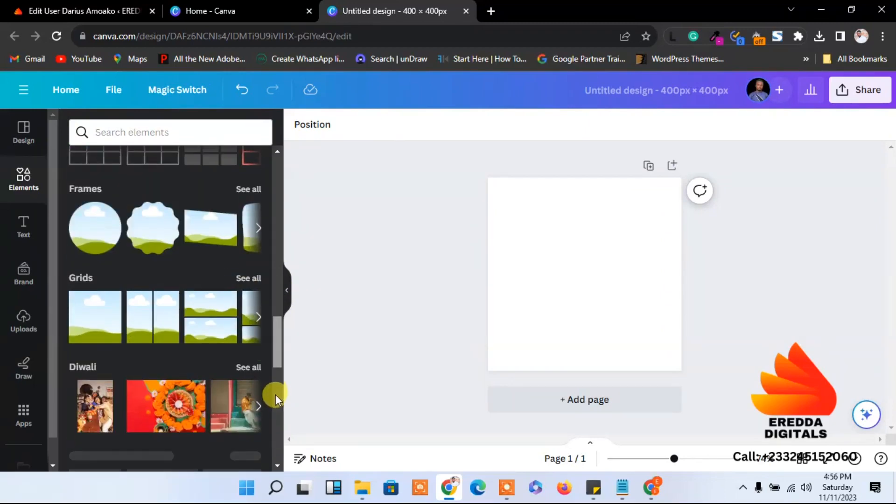
scroll(278, 349, down, 5)
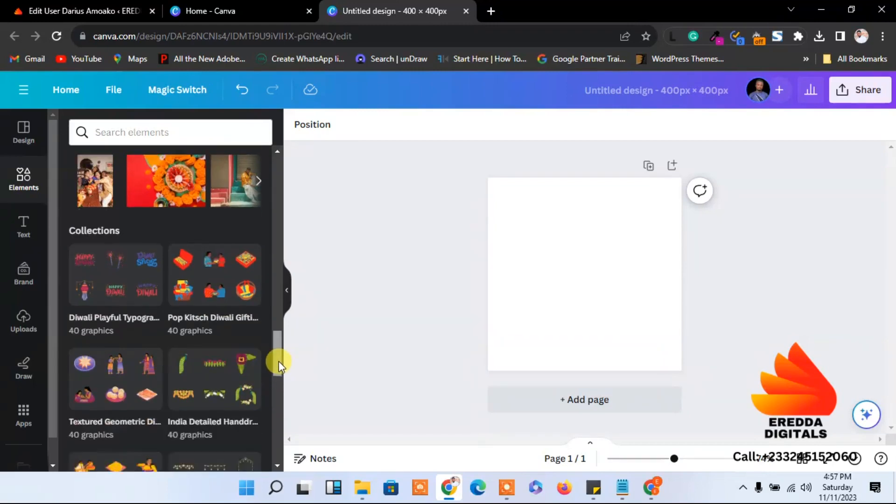
scroll(278, 362, up, 5)
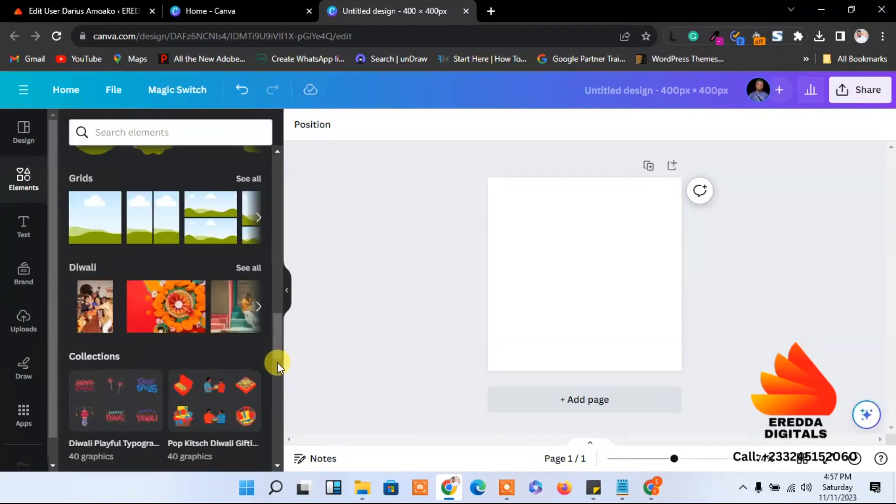
scroll(275, 375, down, 6)
scroll(275, 394, down, 3)
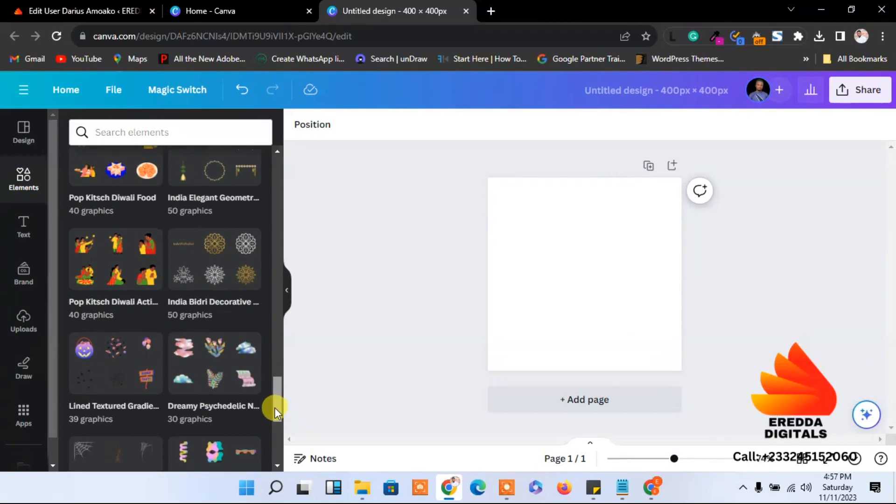
scroll(275, 394, down, 5)
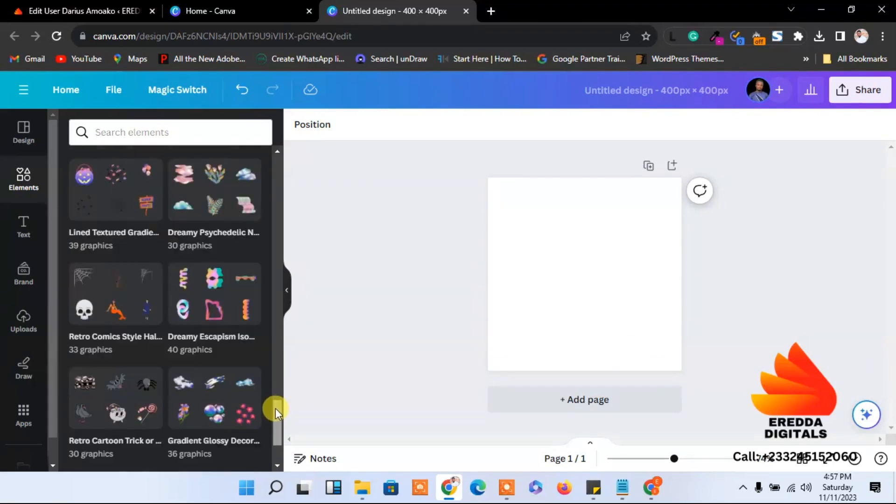
scroll(276, 385, down, 8)
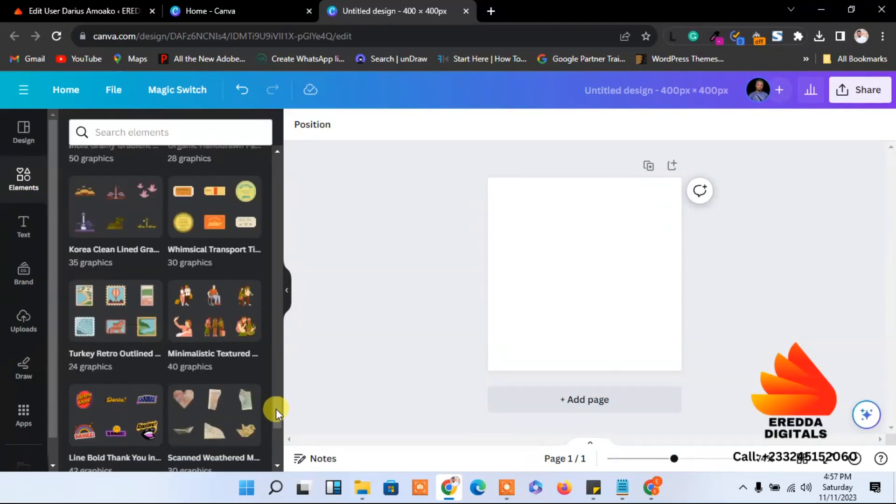
scroll(275, 406, down, 5)
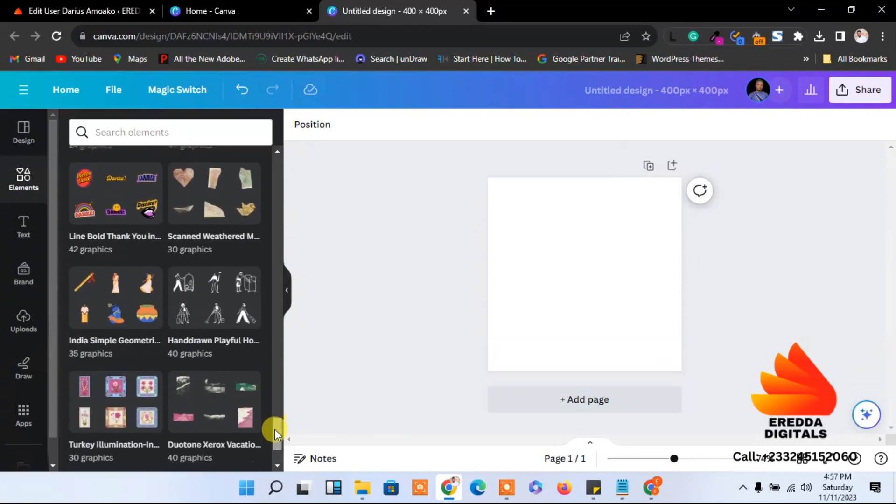
scroll(277, 434, down, 3)
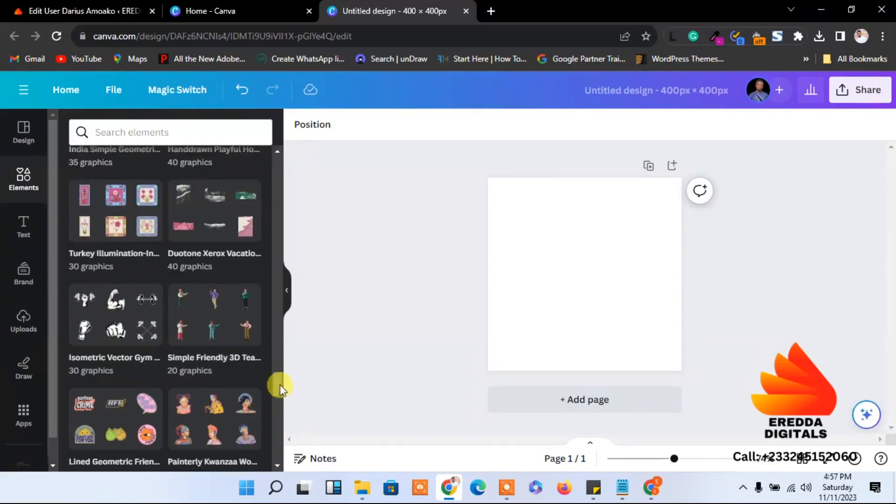
scroll(279, 393, down, 1)
drag(279, 393, 279, 421)
scroll(278, 421, down, 5)
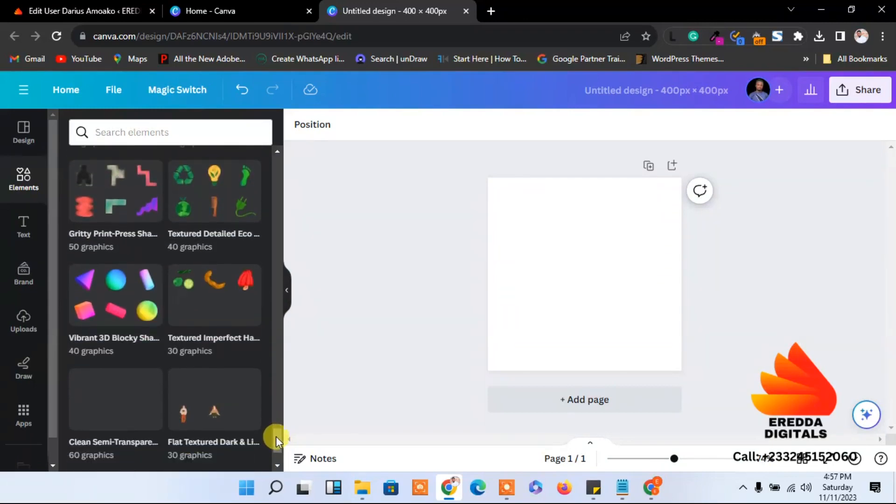
scroll(278, 445, down, 4)
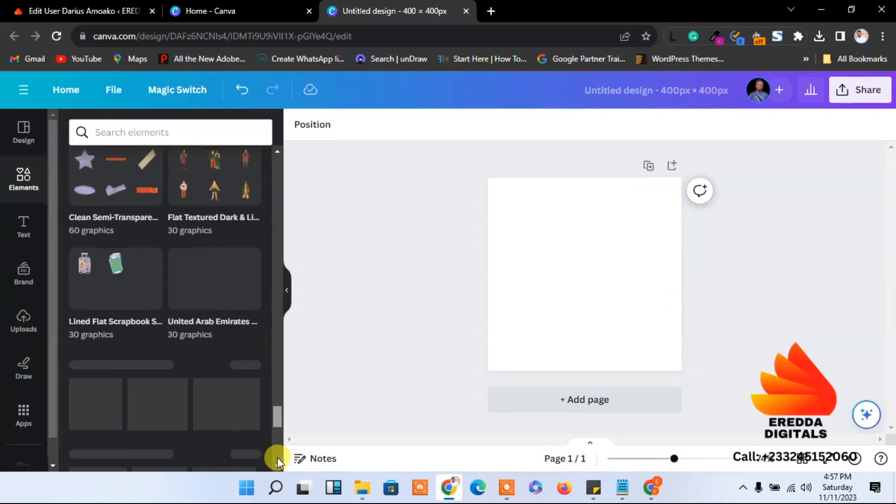
scroll(277, 458, down, 4)
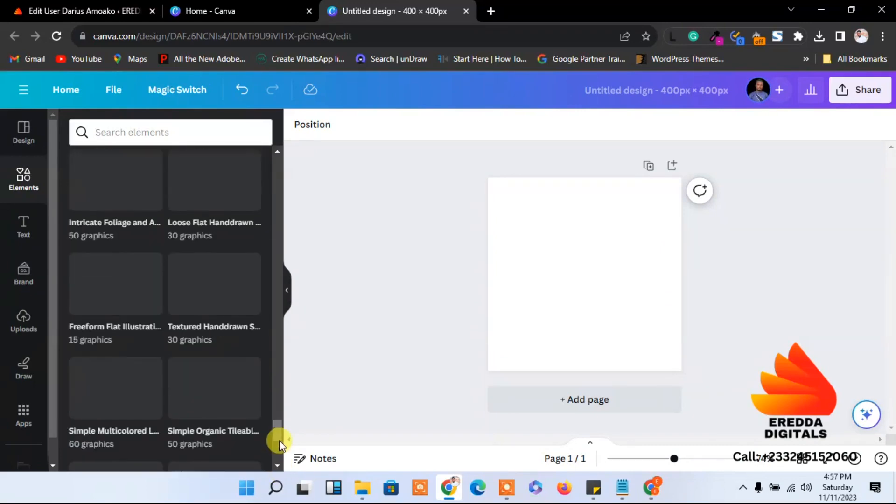
drag(282, 429, 278, 322)
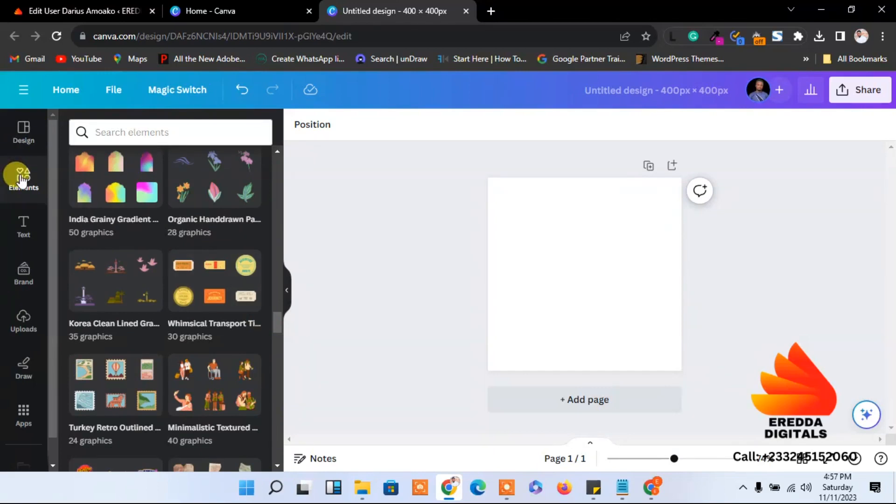
drag(279, 317, 266, 119)
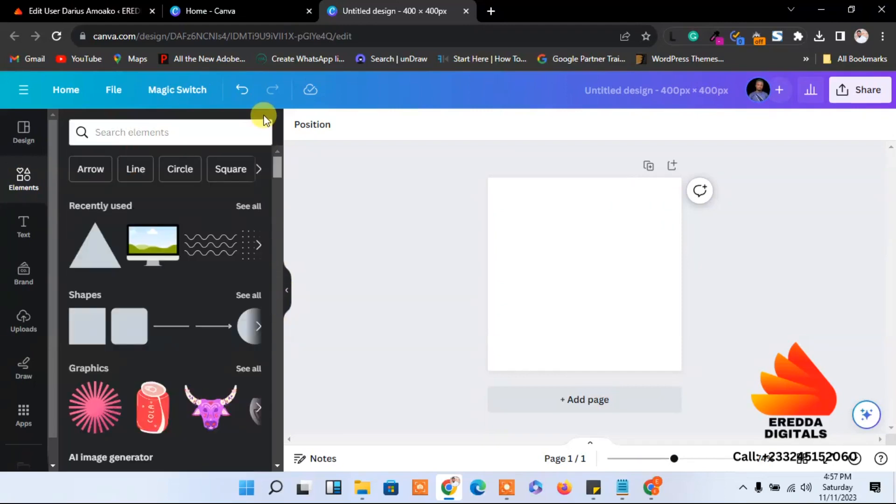
Open the full Recently used collection, with the triangle and wavy lines, after briefly checking Templates
click(250, 207)
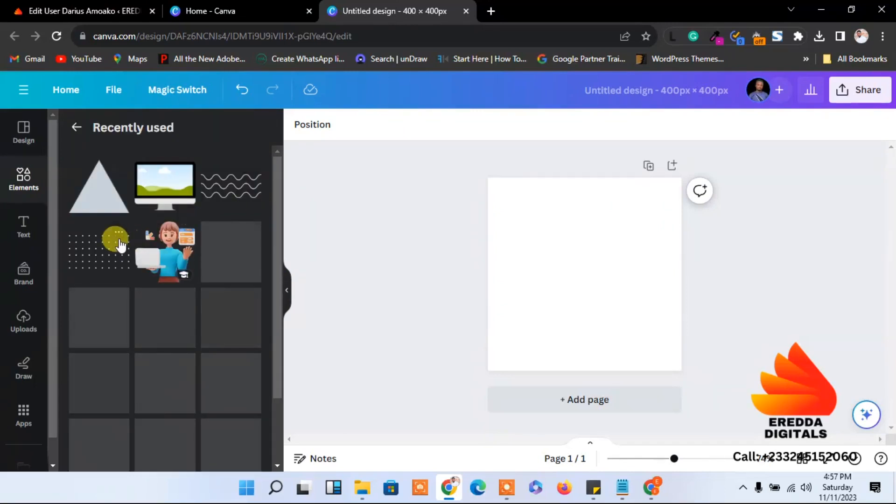
click(76, 129)
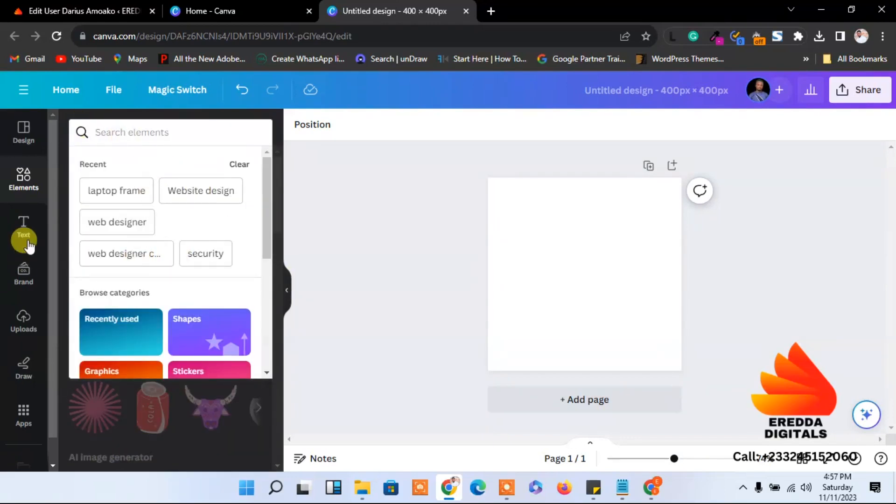
click(21, 132)
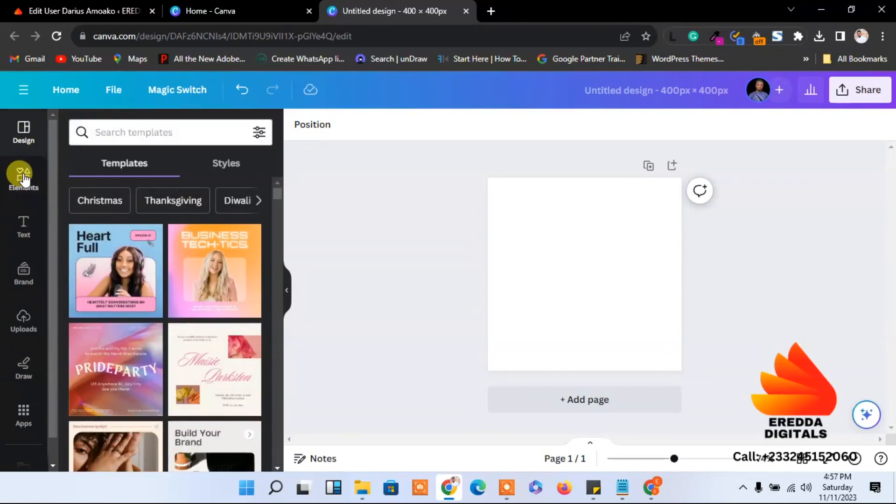
click(23, 177)
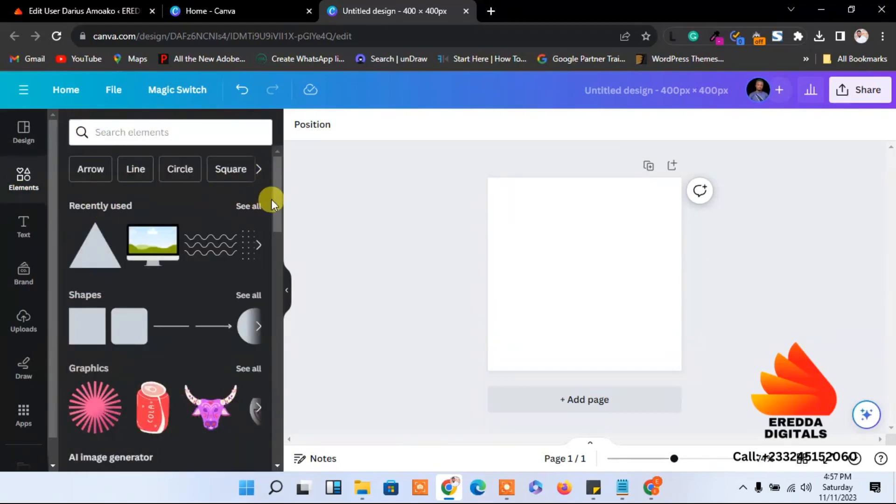
drag(279, 196, 273, 444)
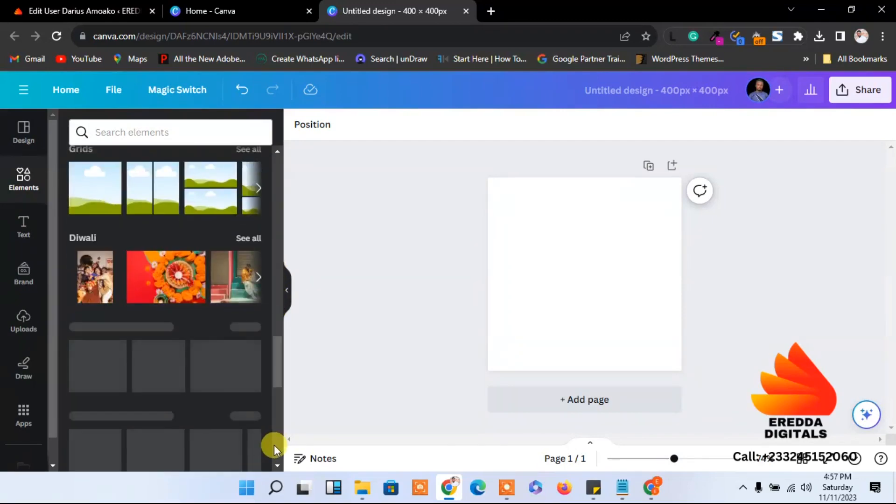
drag(278, 365, 261, 102)
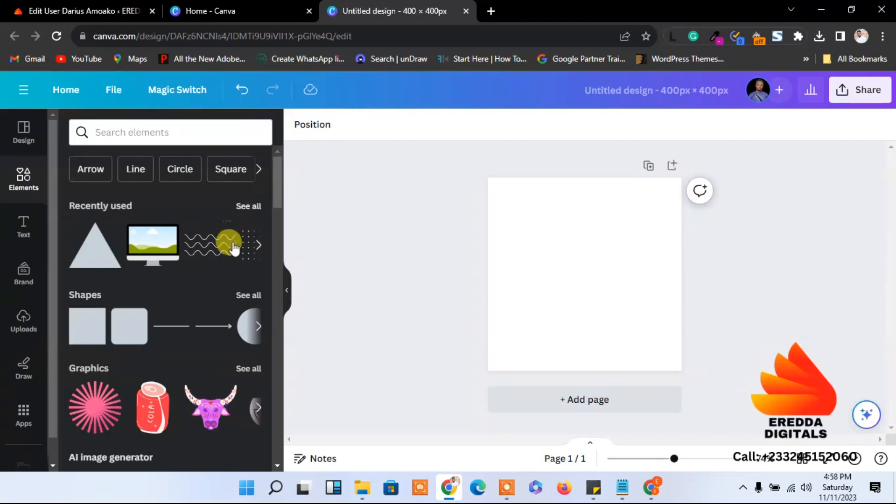
click(248, 207)
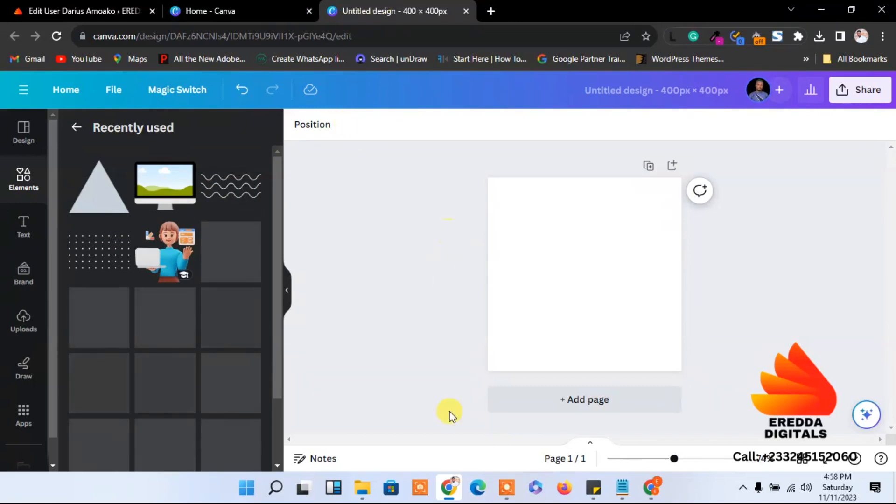
mouse_move(449, 496)
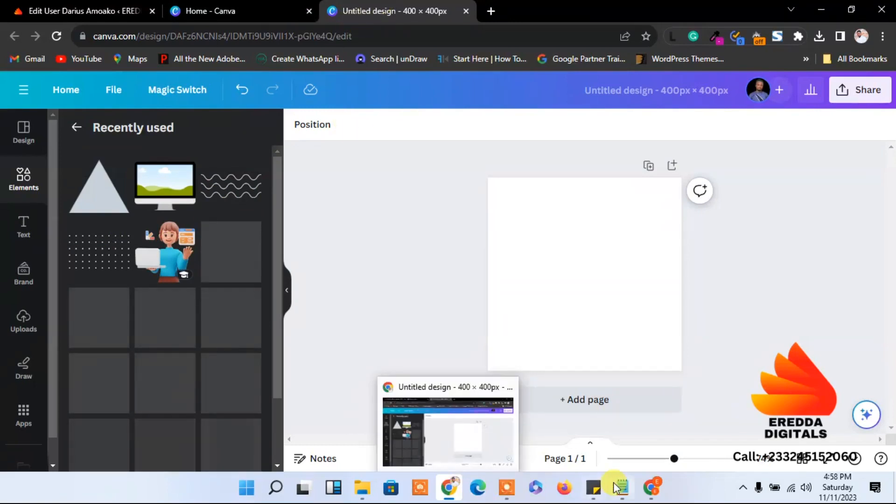
After checking the reference site, add the dot-grid pattern and enlarge it across the page's middle
click(449, 496)
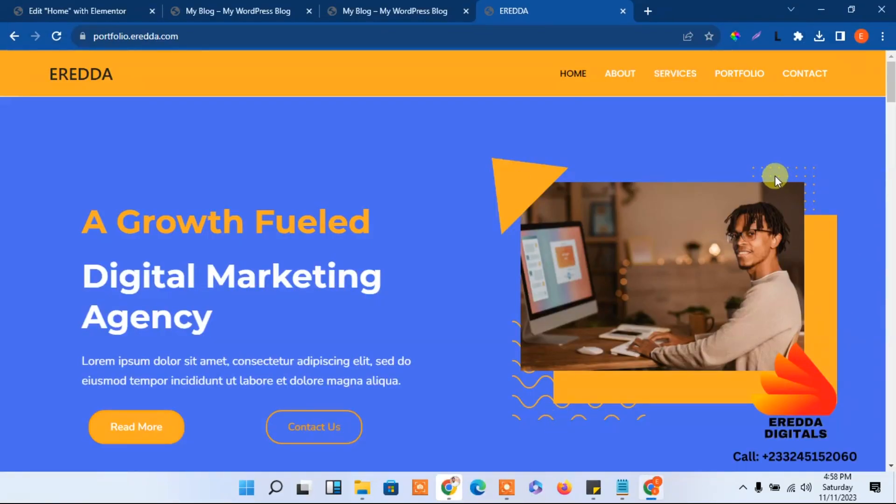
click(821, 10)
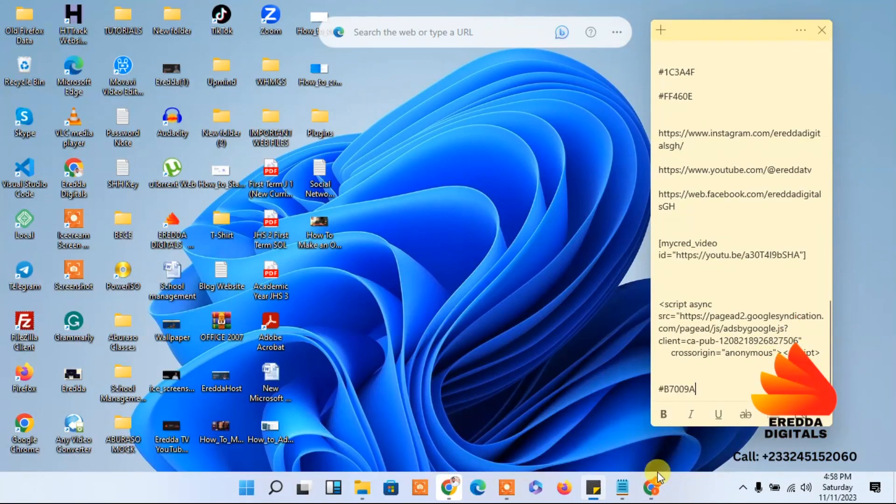
click(448, 488)
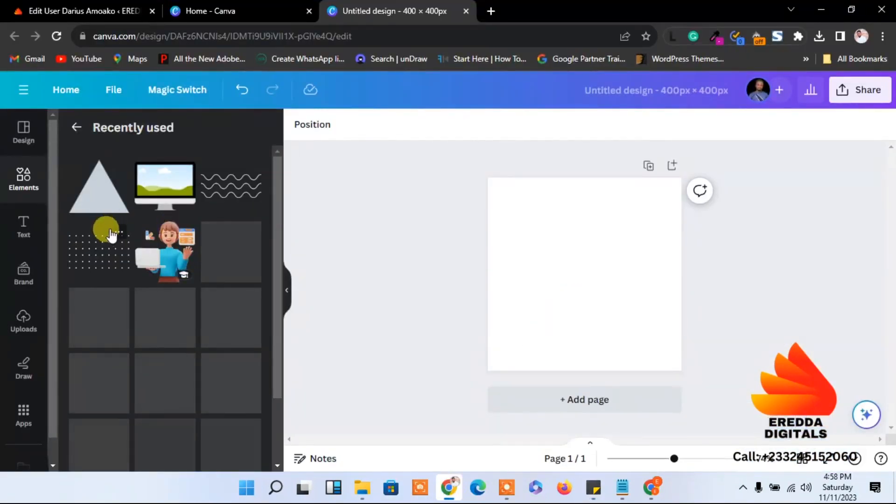
click(117, 268)
click(568, 317)
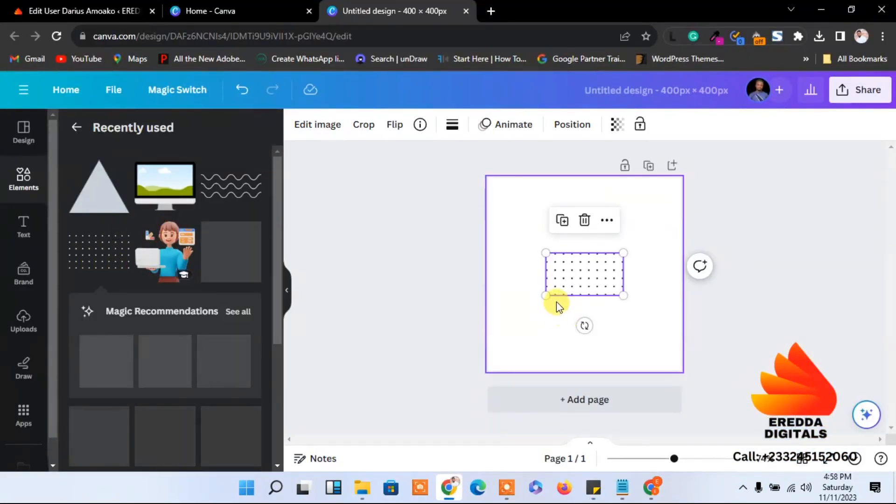
drag(542, 294, 504, 345)
drag(636, 254, 661, 179)
drag(612, 288, 594, 299)
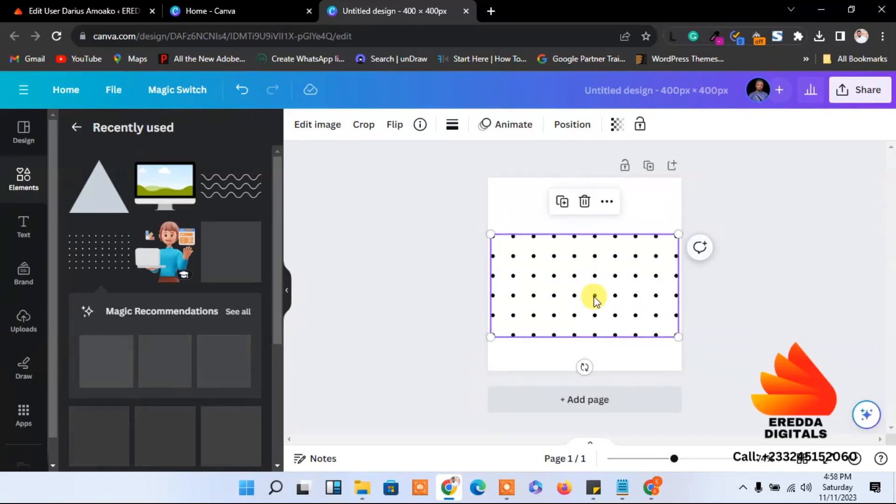
click(818, 290)
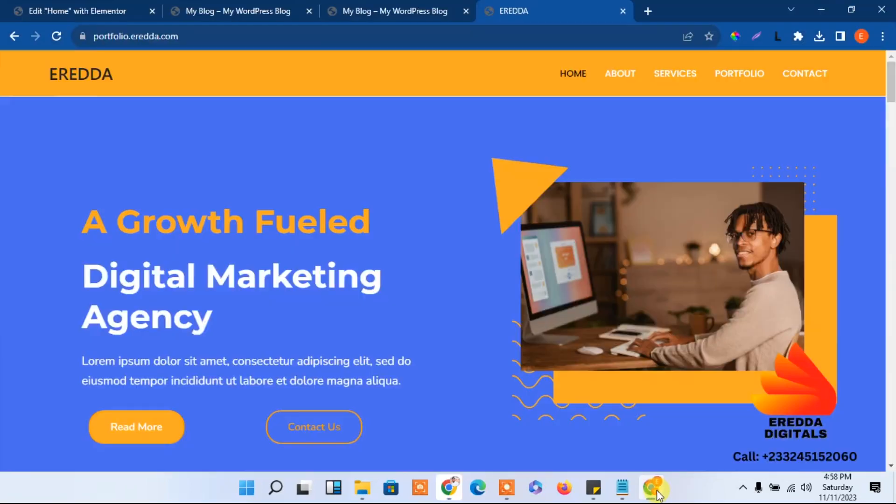
Compare with the reference again, then widen the dot grid to about 405 × 222 toward the left edge
click(651, 488)
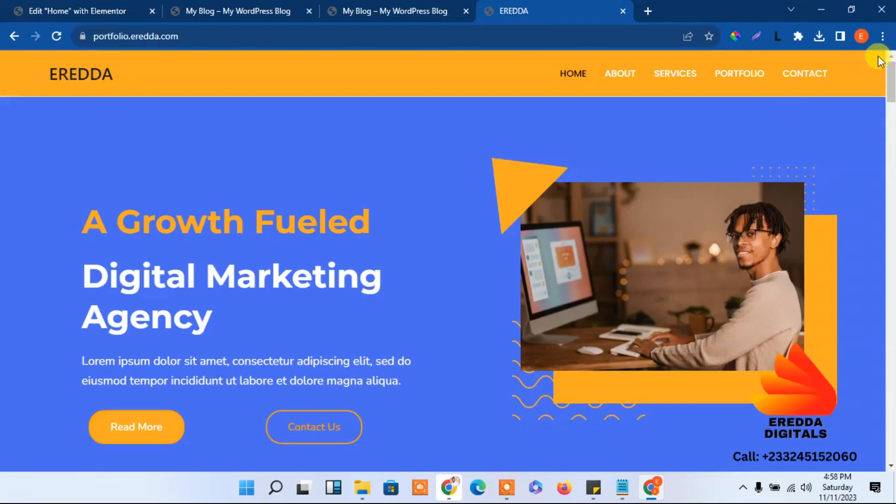
click(822, 9)
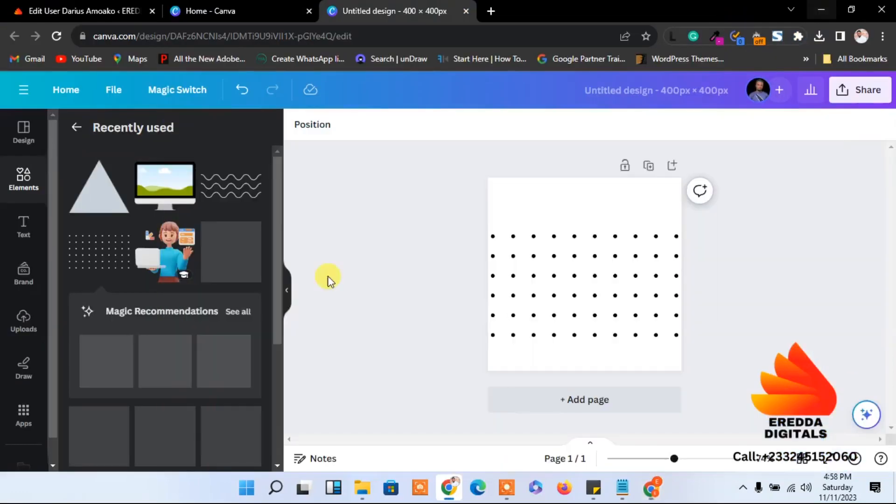
click(542, 286)
click(577, 295)
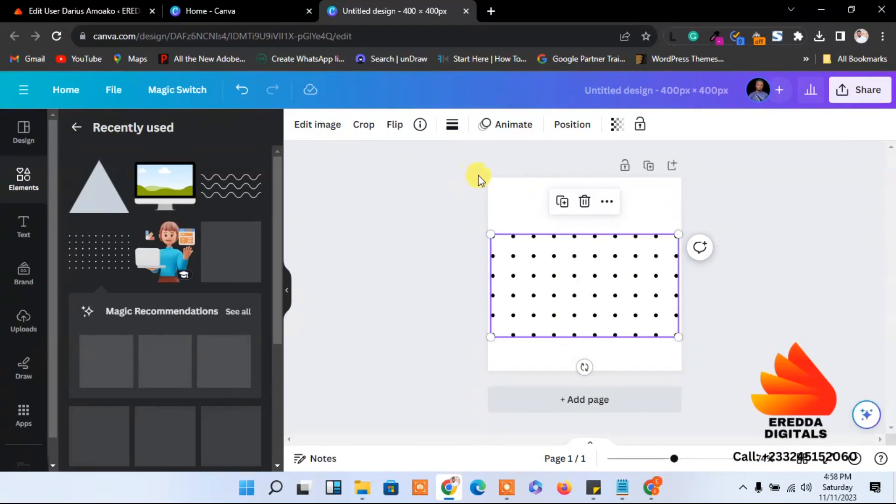
drag(492, 235, 482, 229)
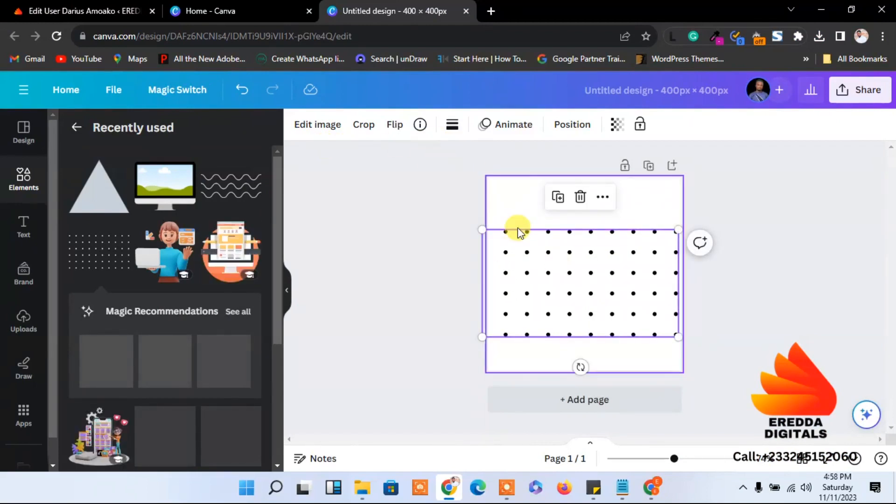
Try yellow dots, then sample and copy the reference header orange FBA922 with ColorPick
click(307, 127)
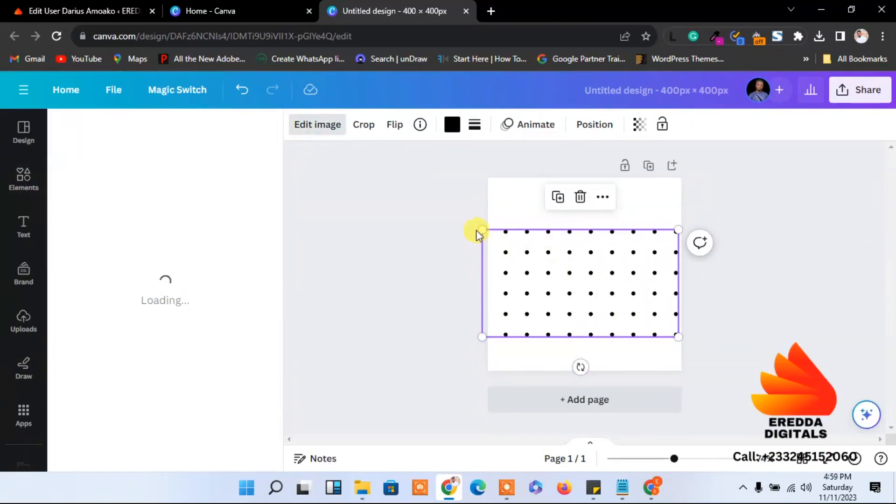
click(454, 132)
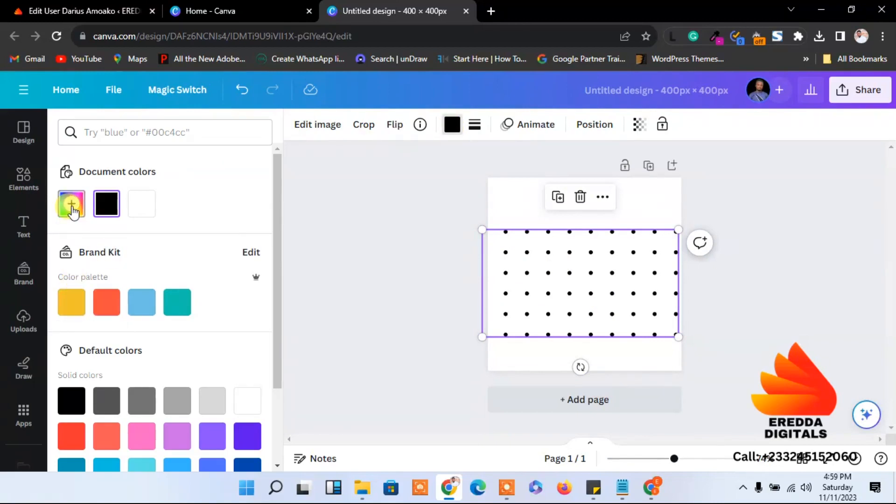
click(66, 310)
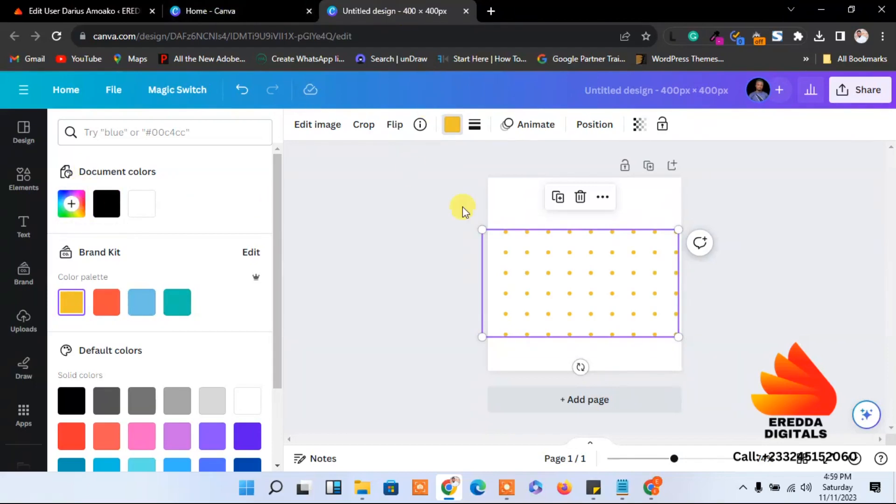
click(652, 487)
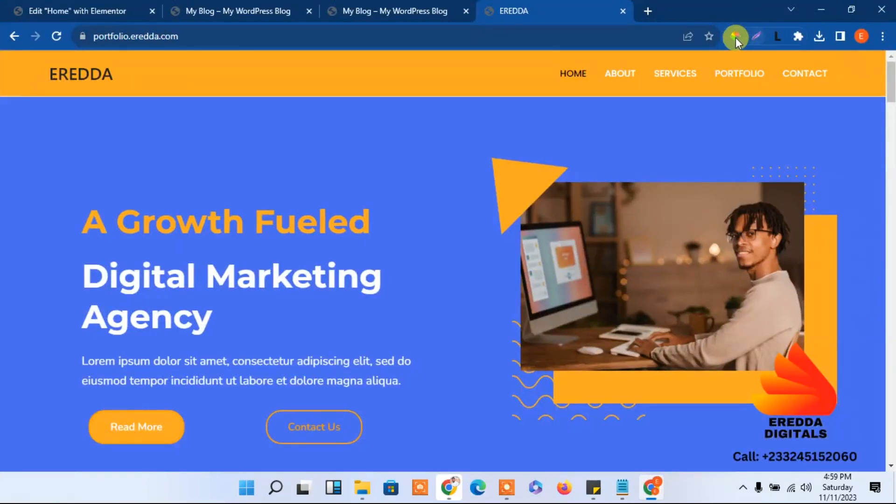
click(735, 37)
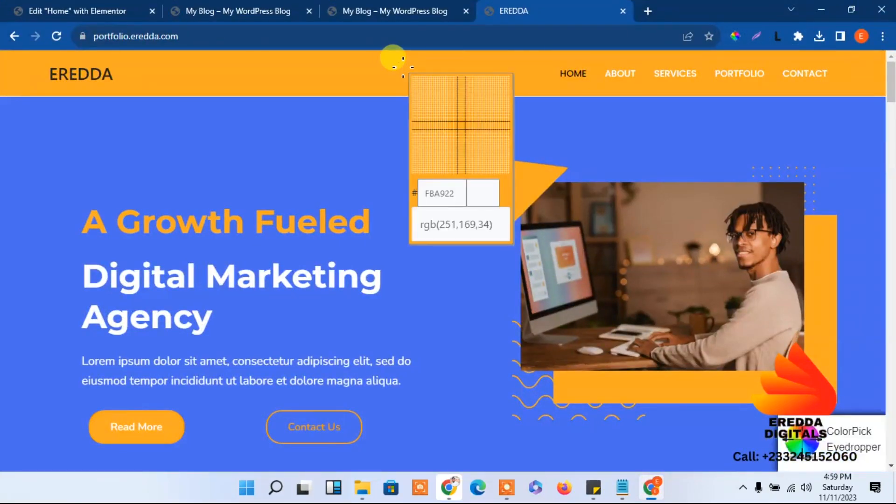
click(380, 56)
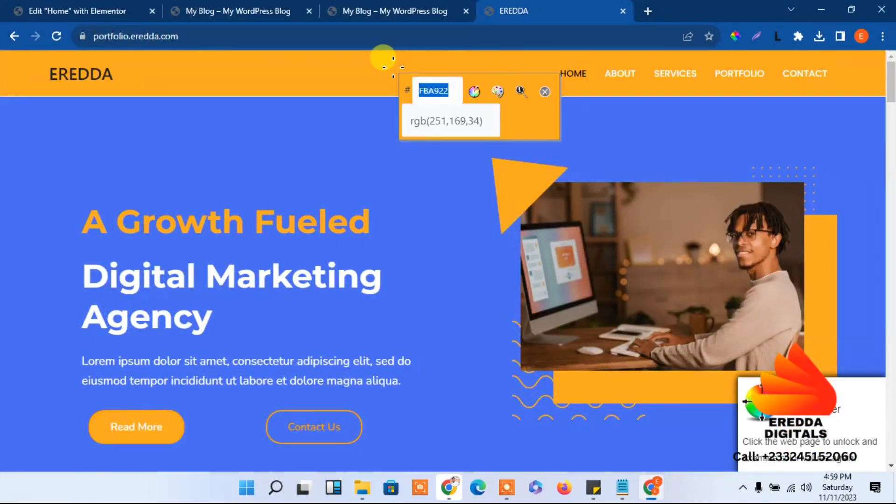
right_click(430, 89)
click(444, 95)
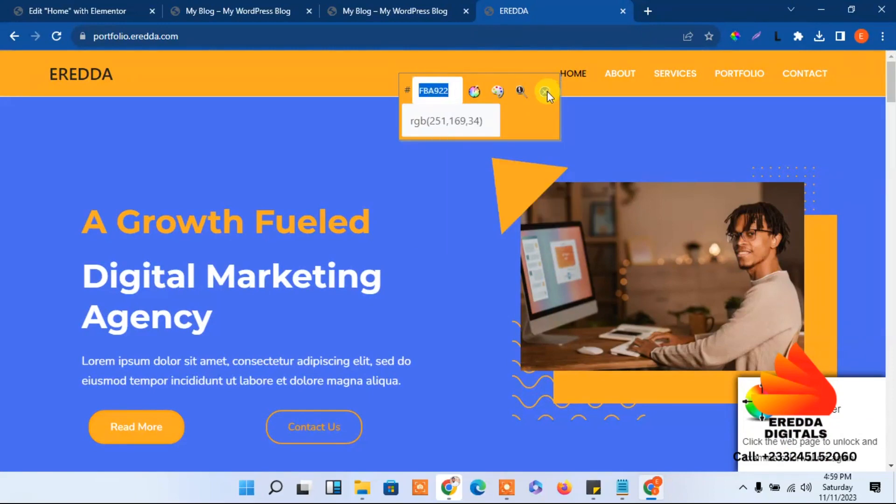
click(545, 93)
Apply #FBA922 to the dots as a new document colour
click(450, 489)
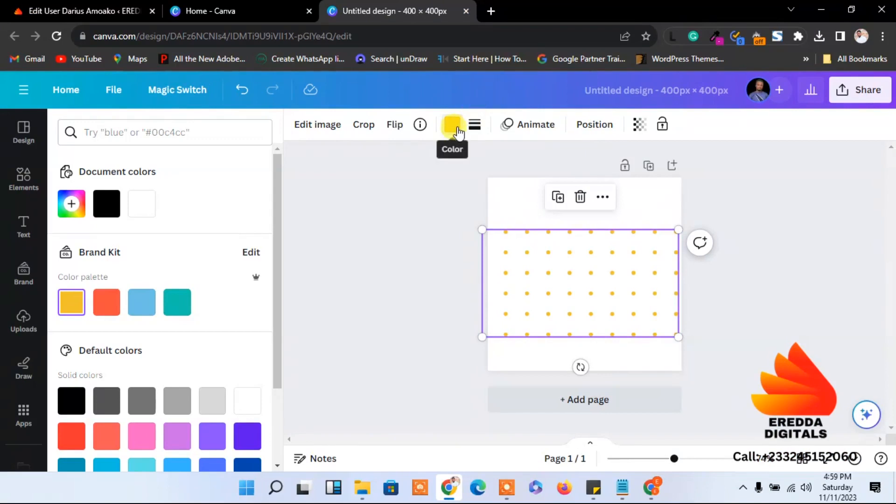
click(71, 204)
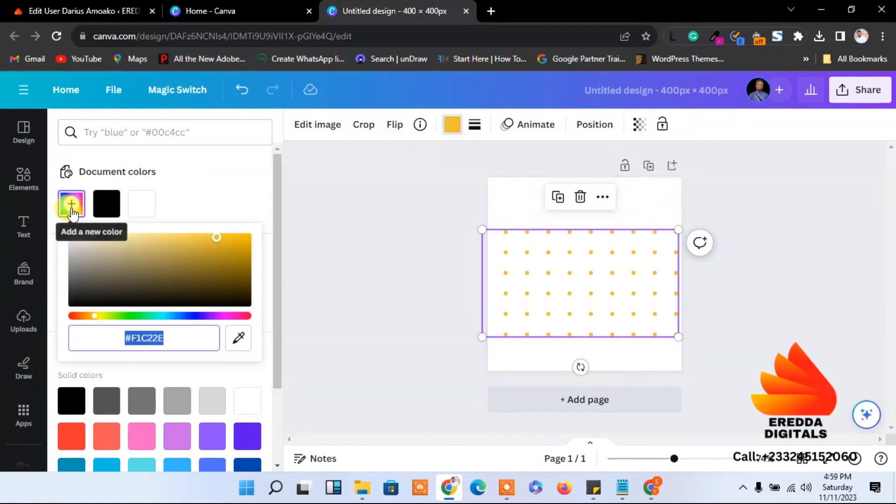
key(ctrl+v)
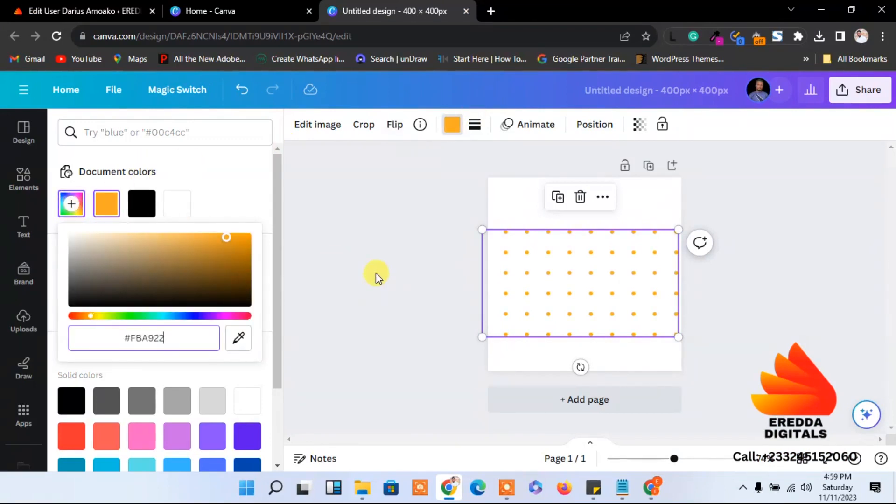
click(376, 274)
click(858, 90)
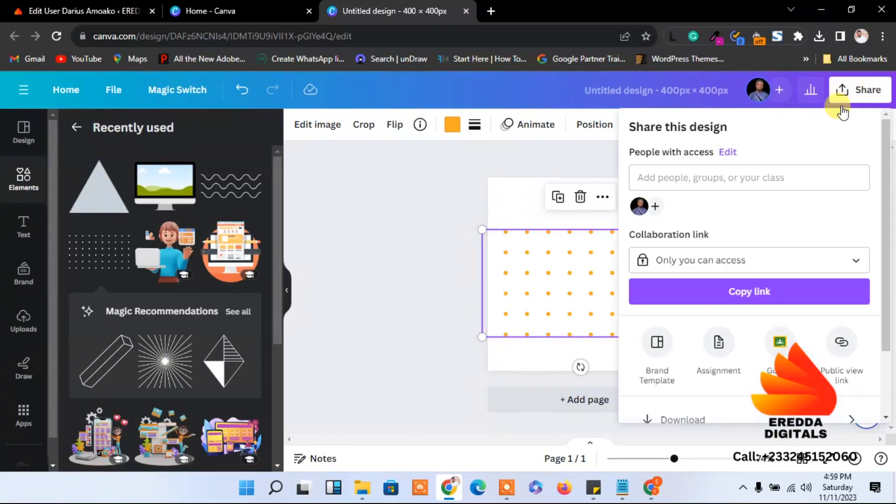
Save the dot grid as transparent PNG 'Untitled design (1).png', then switch to the EREDDA window
click(678, 421)
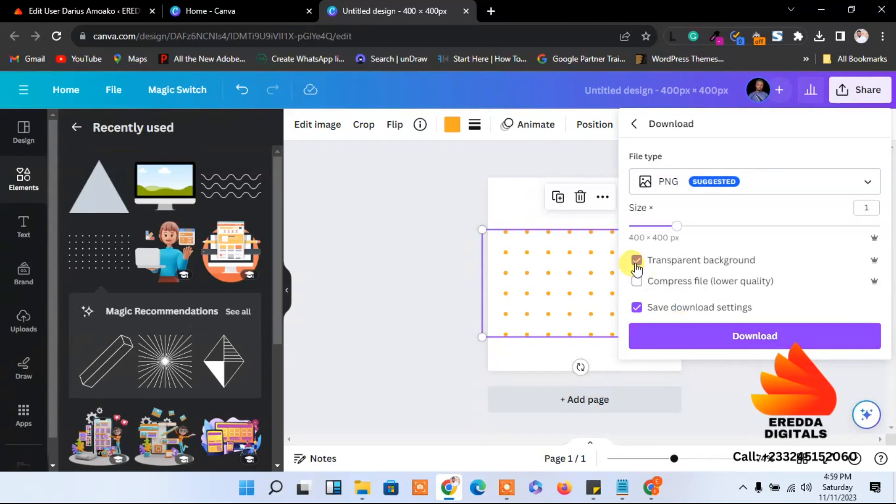
click(681, 329)
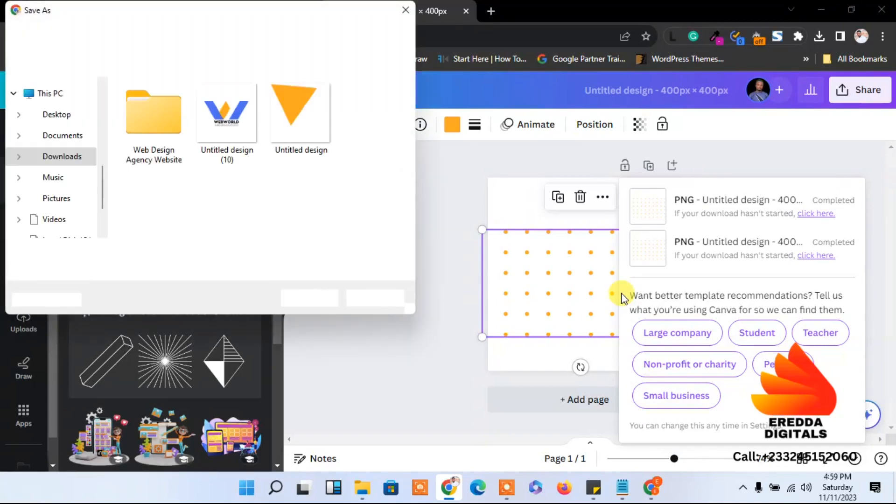
click(309, 298)
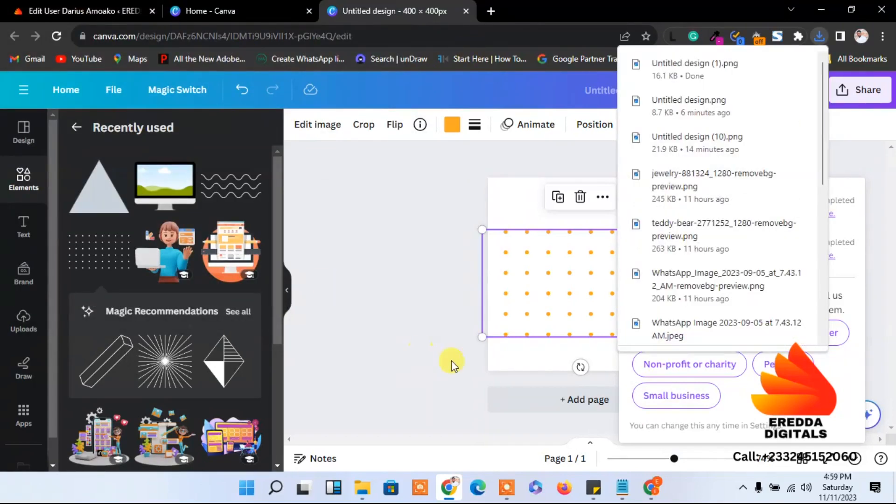
click(650, 488)
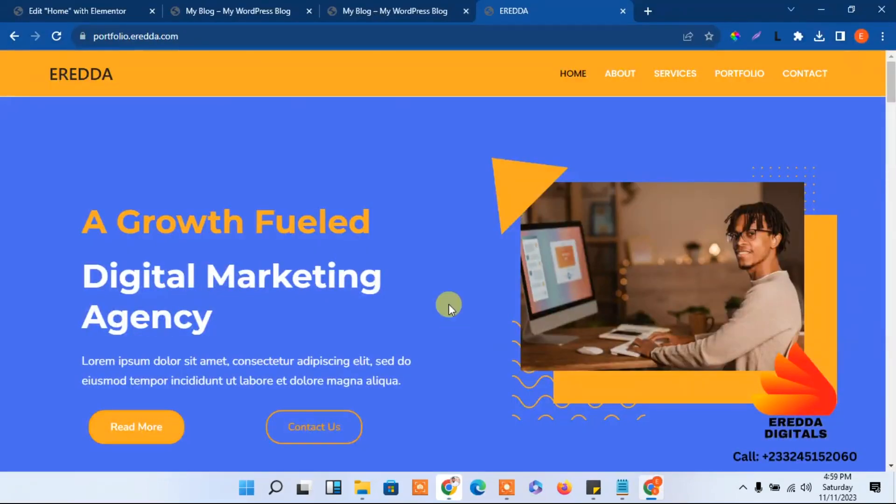
Upload the Untitled design (1) dot-grid PNG and set it as the image widget's picture
click(80, 7)
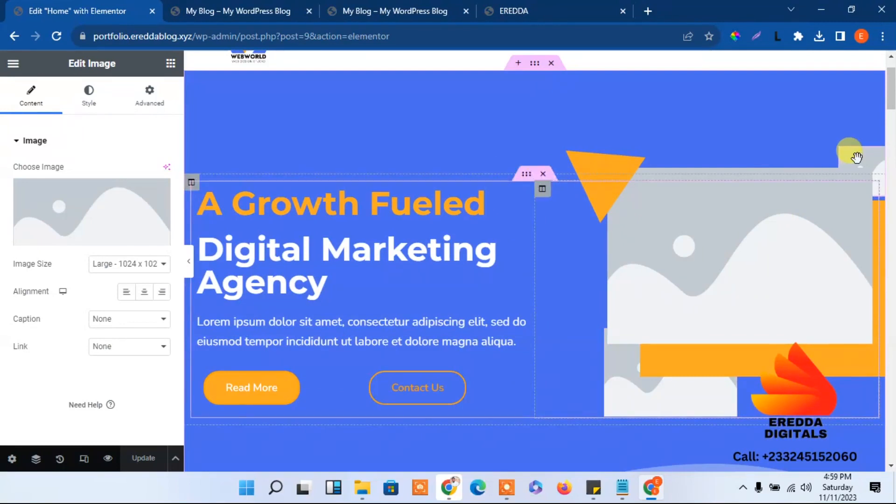
click(84, 215)
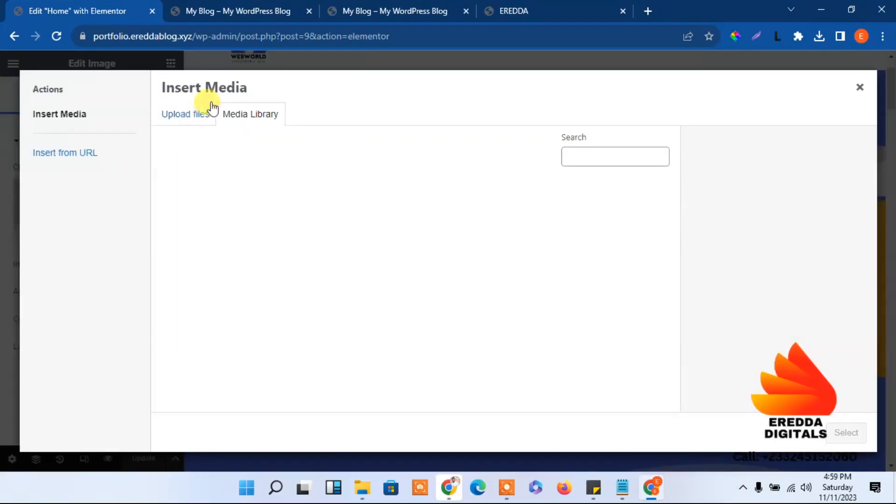
click(185, 123)
click(513, 276)
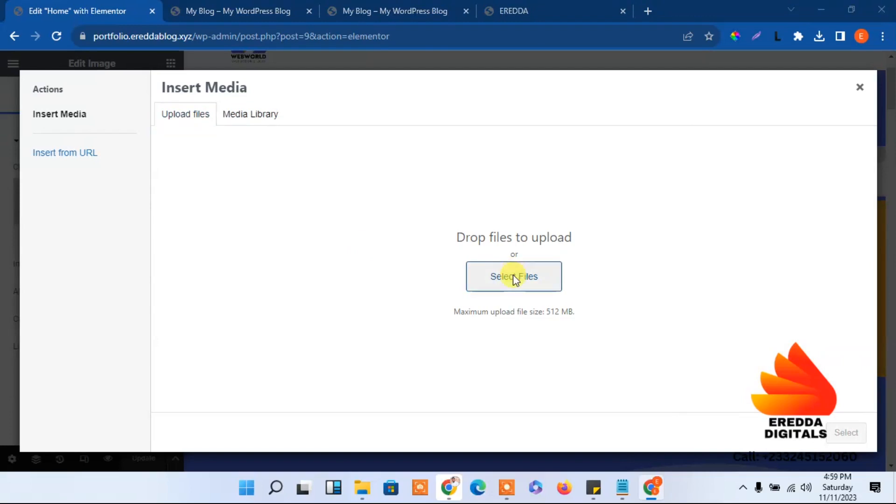
click(157, 225)
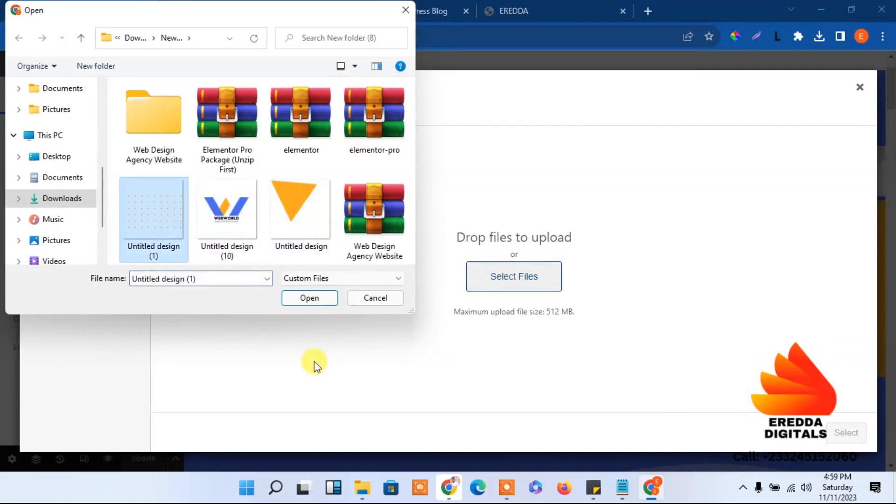
click(301, 298)
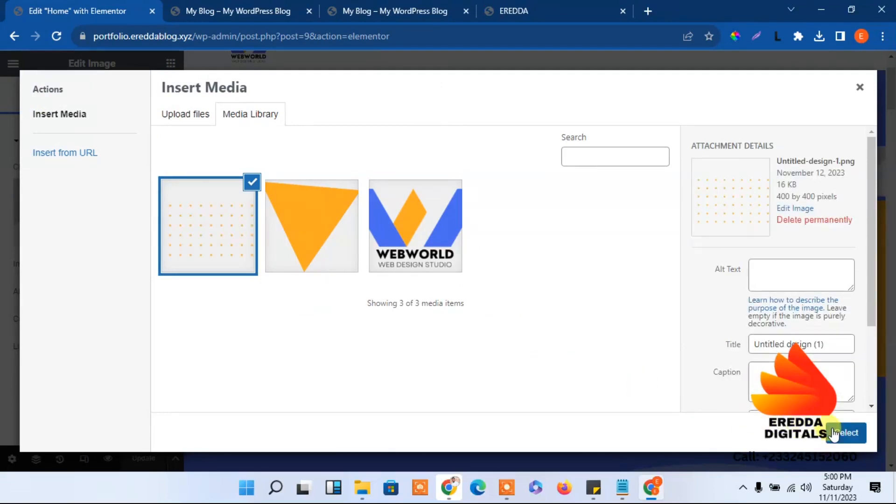
click(834, 435)
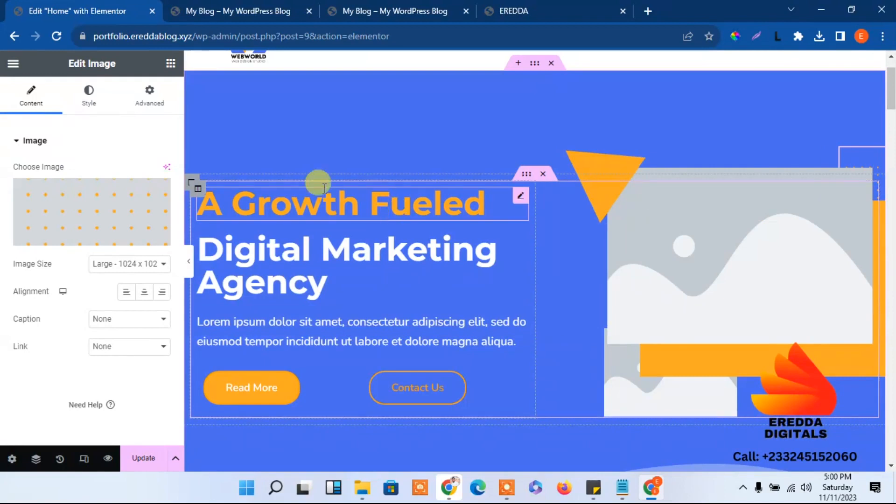
Update the page and reload the live My Blog site to see the dot grid and triangle
click(132, 458)
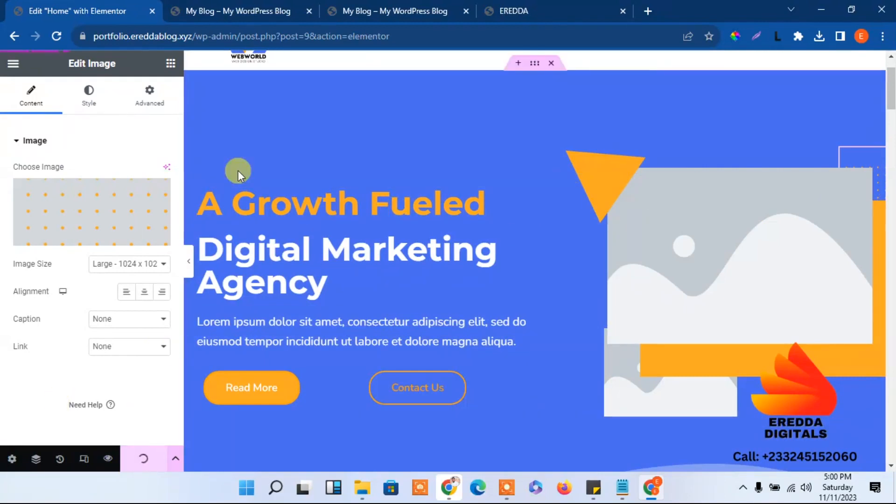
click(238, 7)
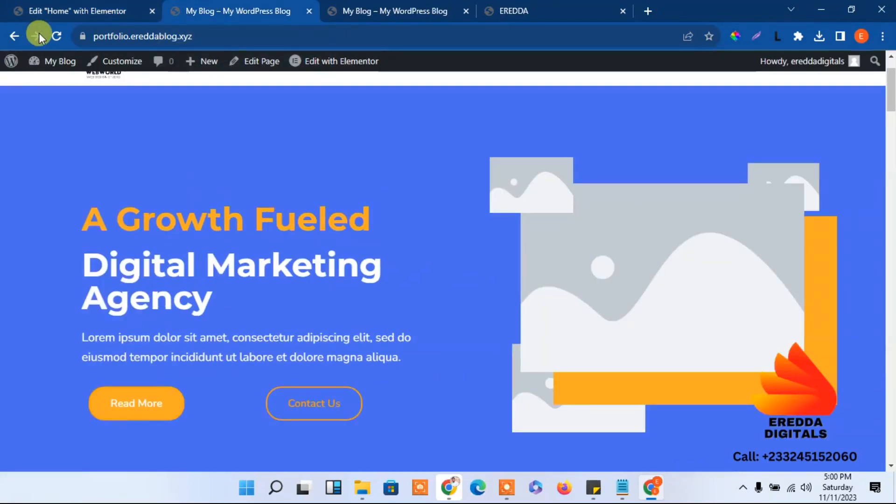
click(56, 36)
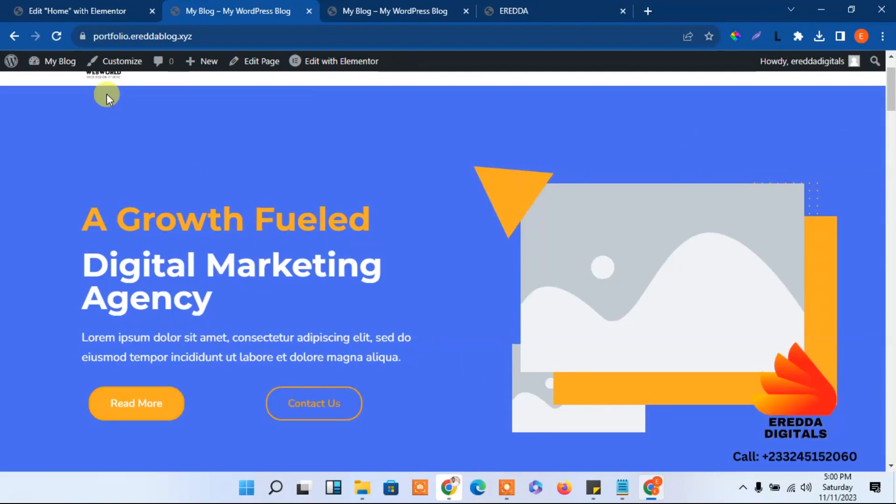
mouse_move(88, 5)
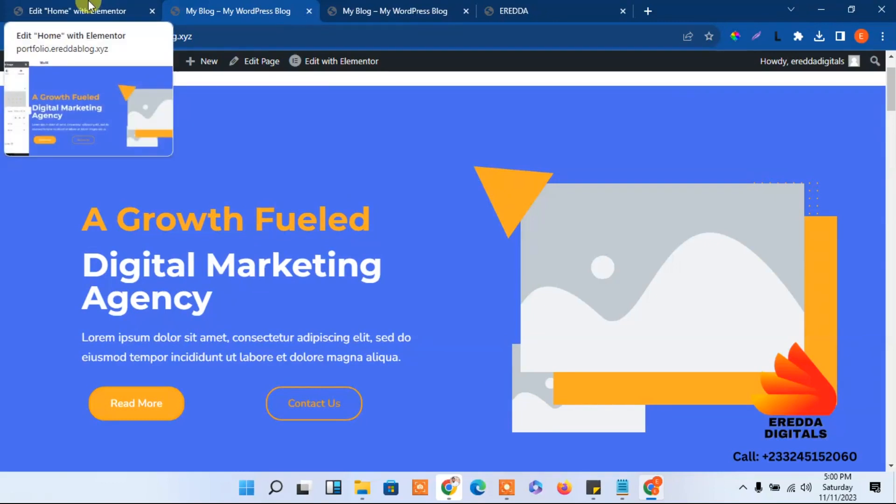
Upload Untitled design (10) from Web Design Agency Website > images as the lower-left wave image
click(89, 4)
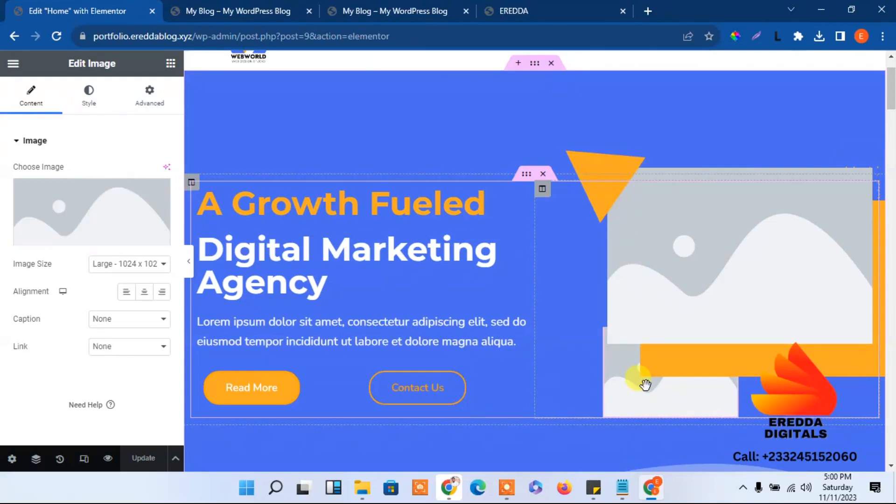
click(85, 205)
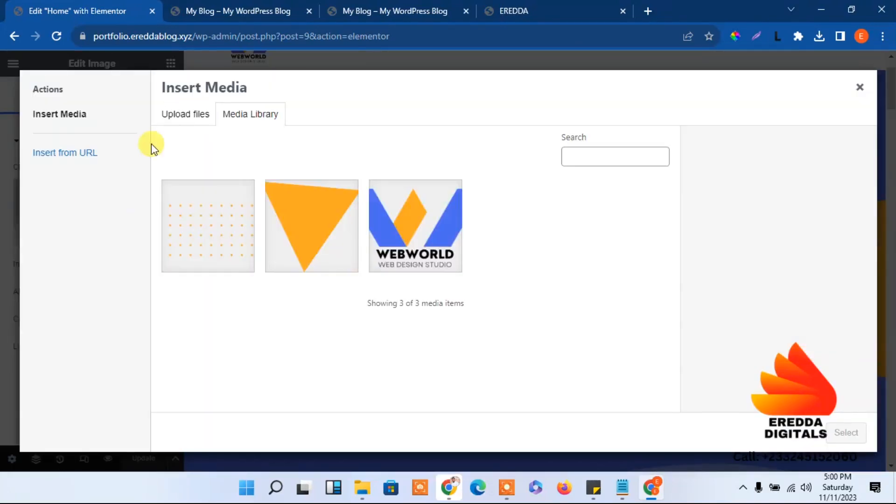
click(192, 117)
click(506, 276)
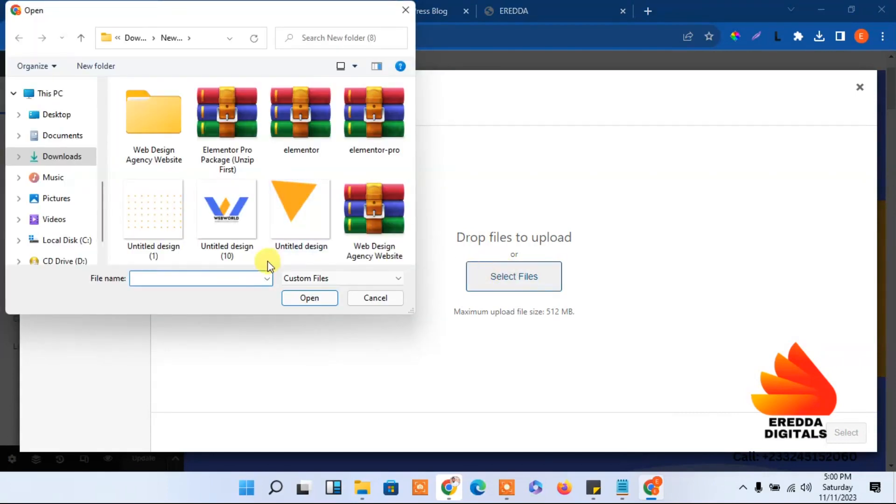
double_click(185, 121)
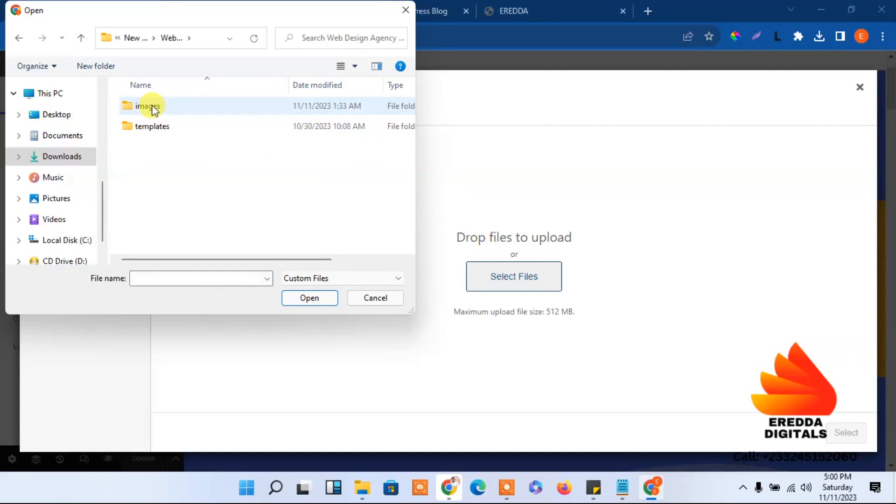
double_click(150, 106)
drag(408, 109, 410, 174)
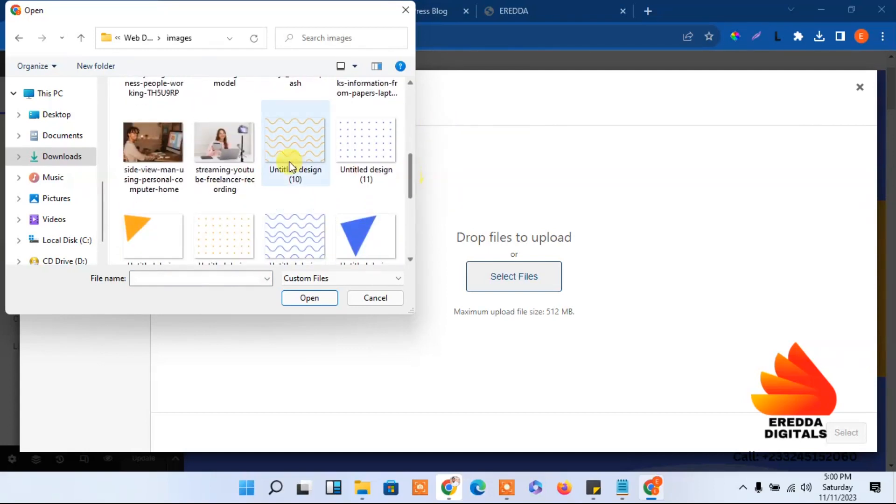
click(290, 147)
click(320, 293)
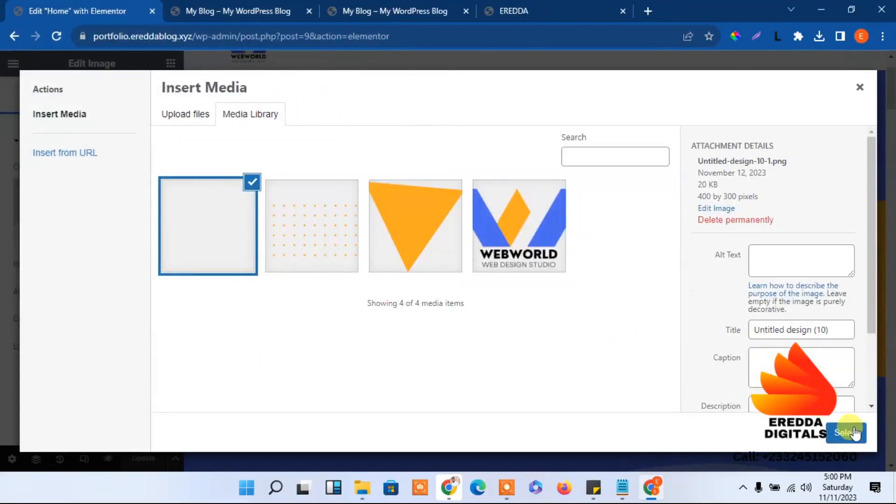
click(849, 430)
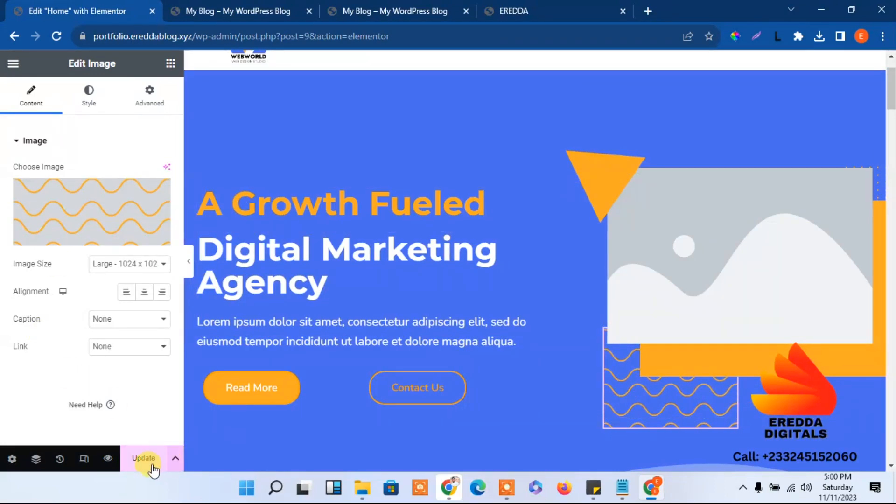
Compare with the EREDDA reference, then select the placeholder image widget and start choosing a replacement
click(386, 12)
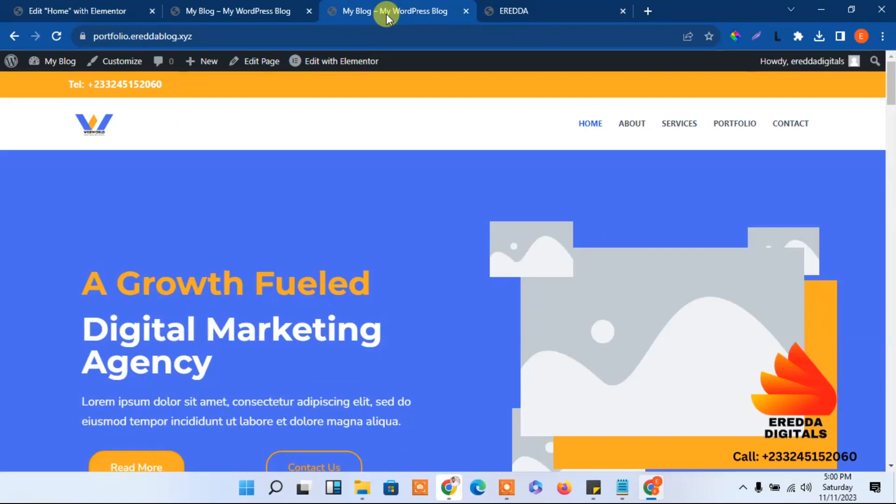
click(541, 7)
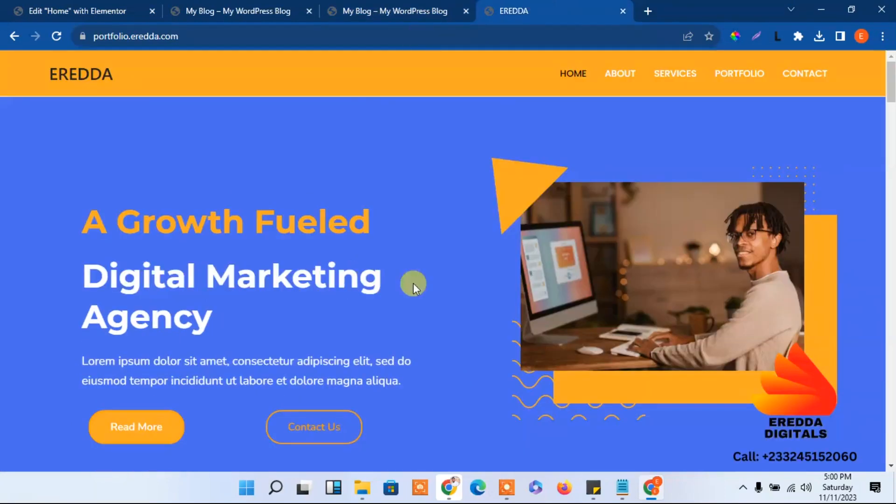
click(112, 9)
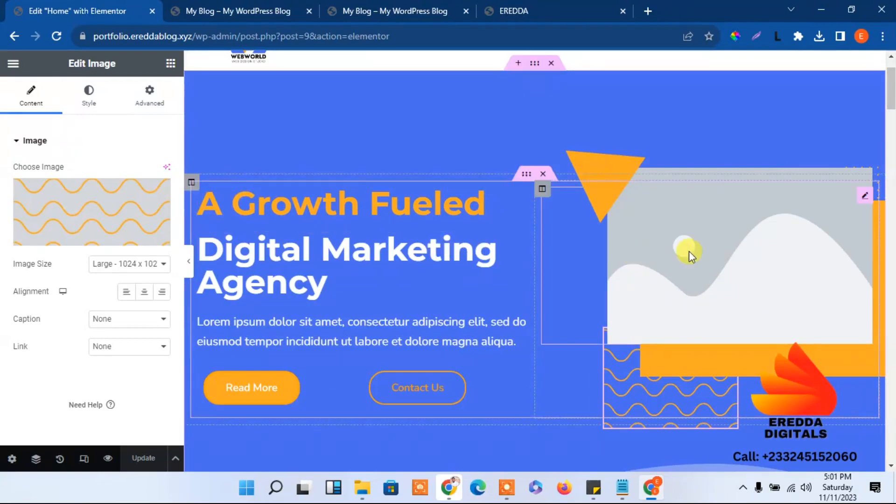
click(734, 243)
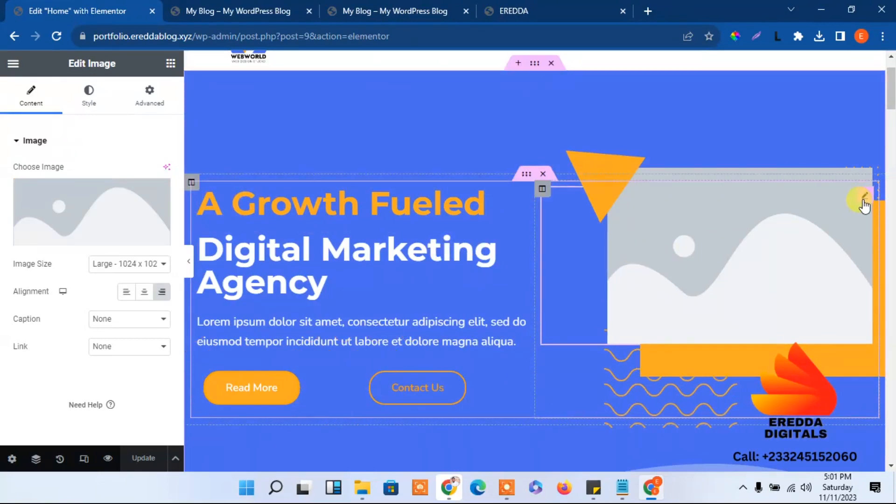
click(107, 208)
Upload side-view-man-using-personal-computer-home.jpg to the Media Library, glancing at the reference site afterward
click(181, 118)
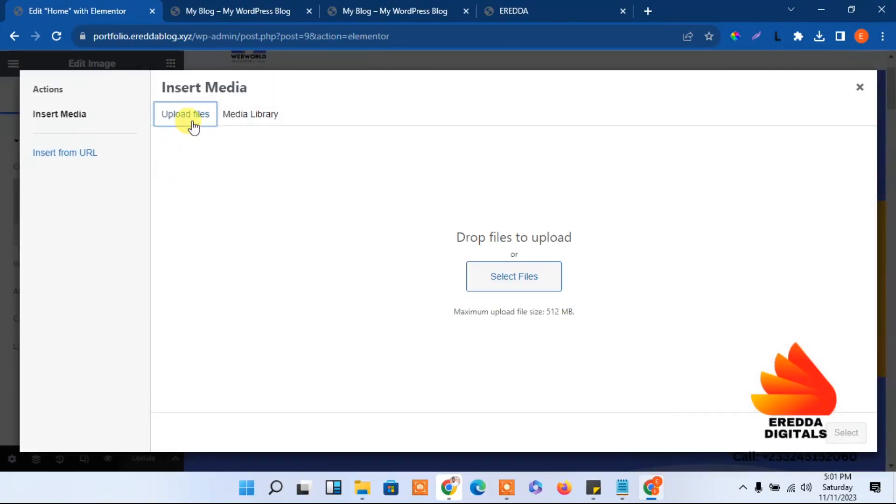
click(497, 273)
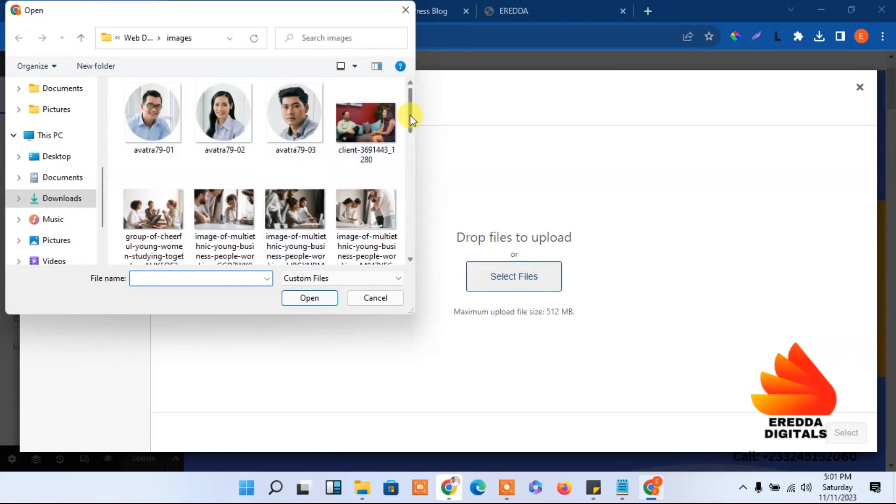
scroll(409, 125, down, 2)
drag(409, 125, 412, 188)
click(154, 110)
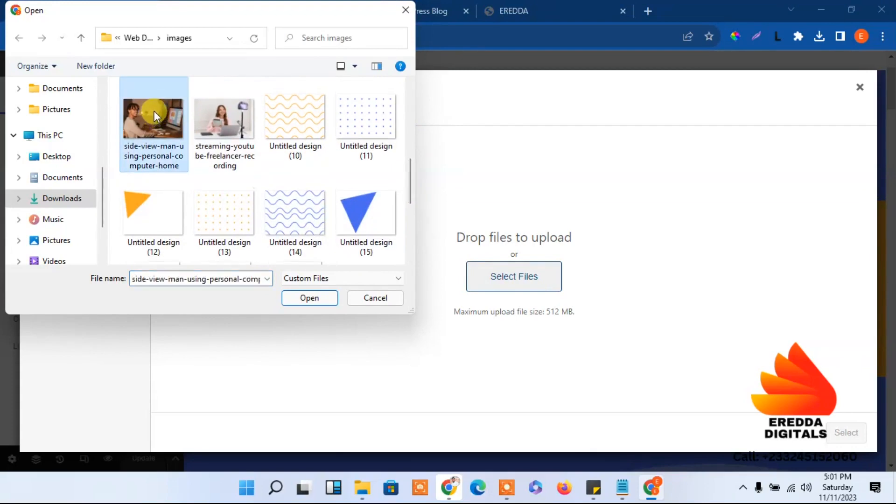
click(310, 297)
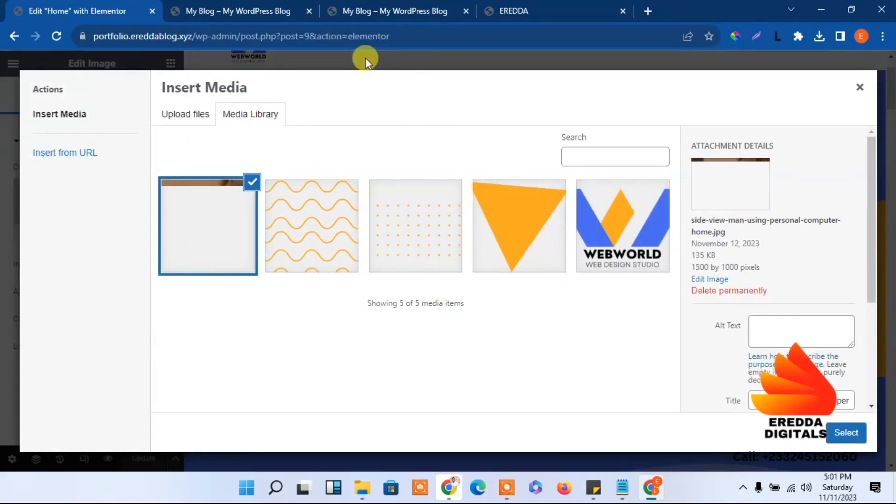
click(532, 6)
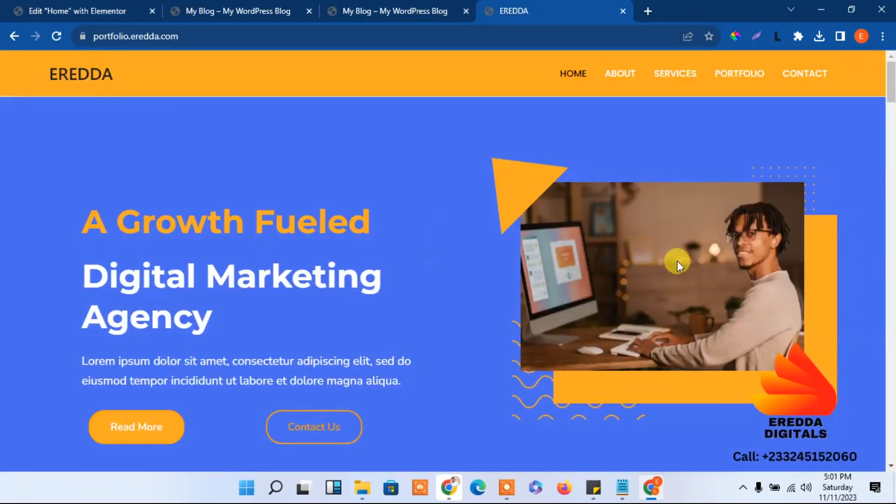
click(89, 6)
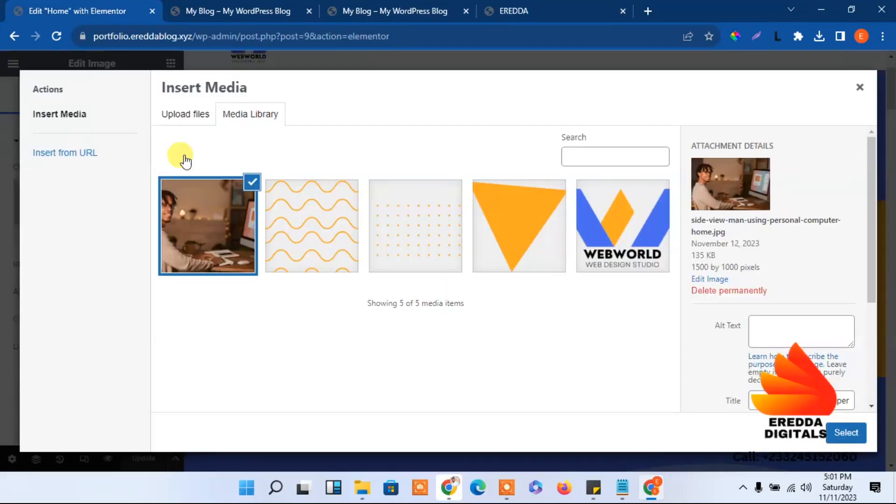
In Edit Image, try a vertical flip and 180° rotation on the photo, then revert both
click(704, 280)
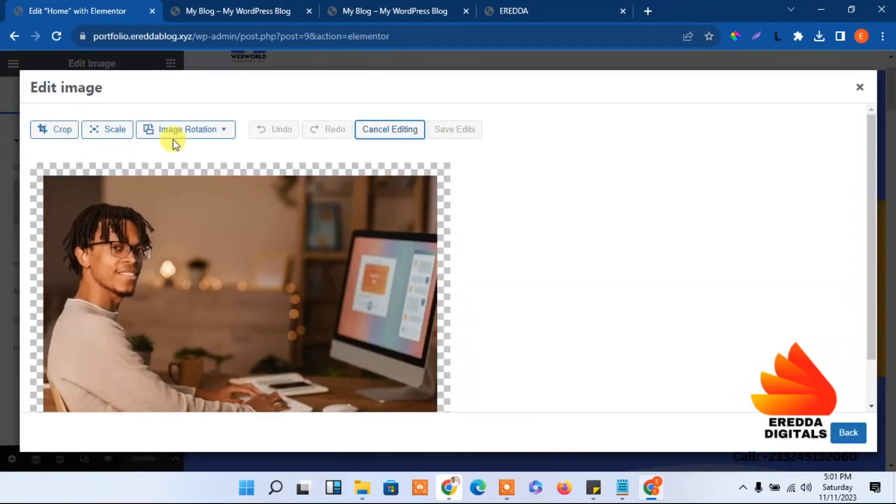
click(199, 138)
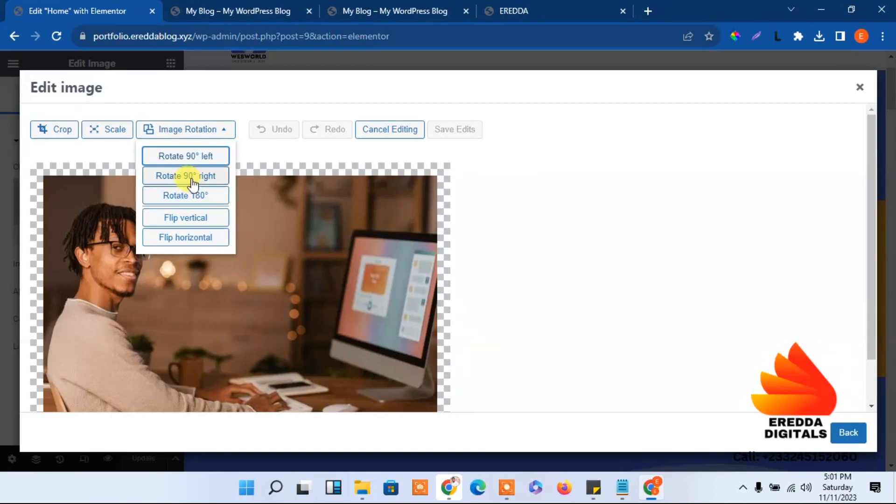
click(190, 220)
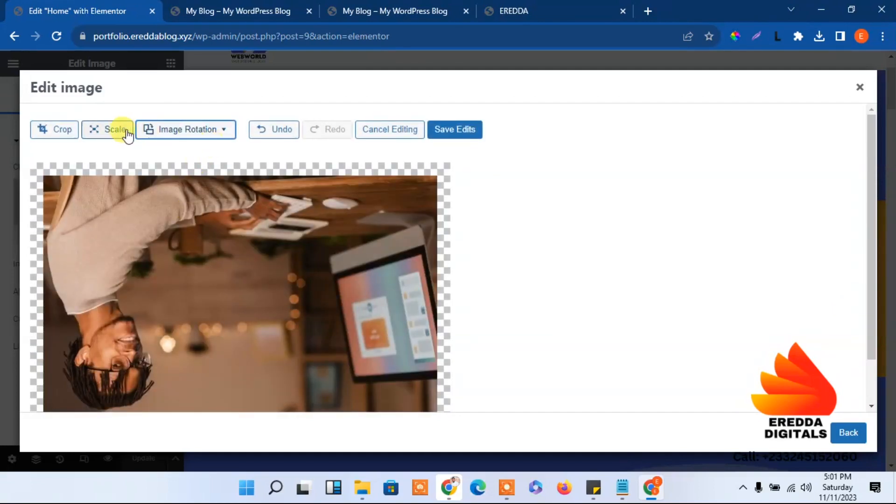
click(294, 128)
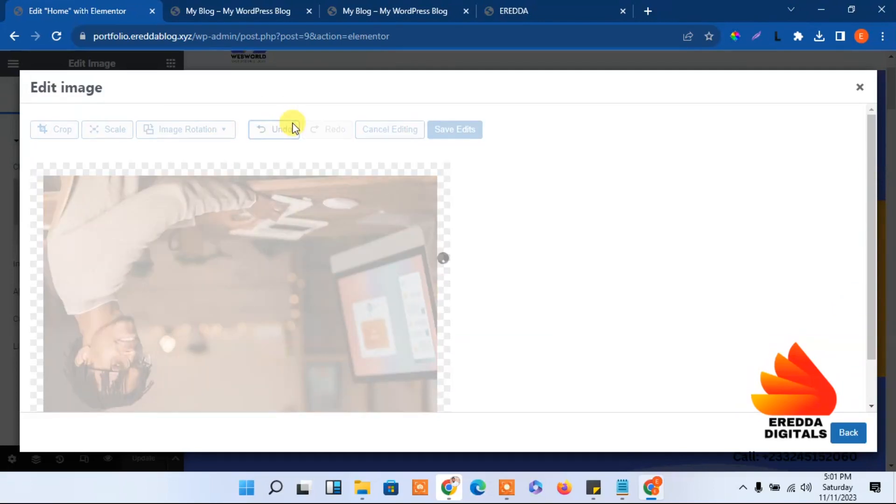
click(213, 132)
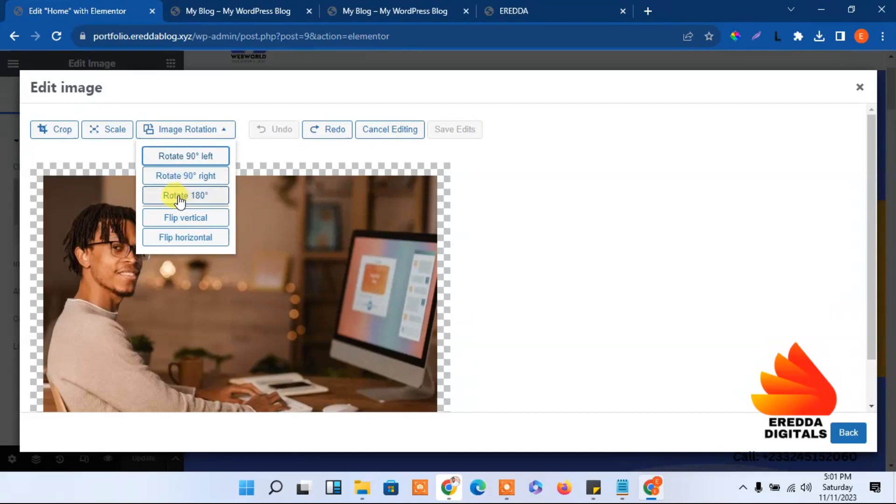
click(205, 200)
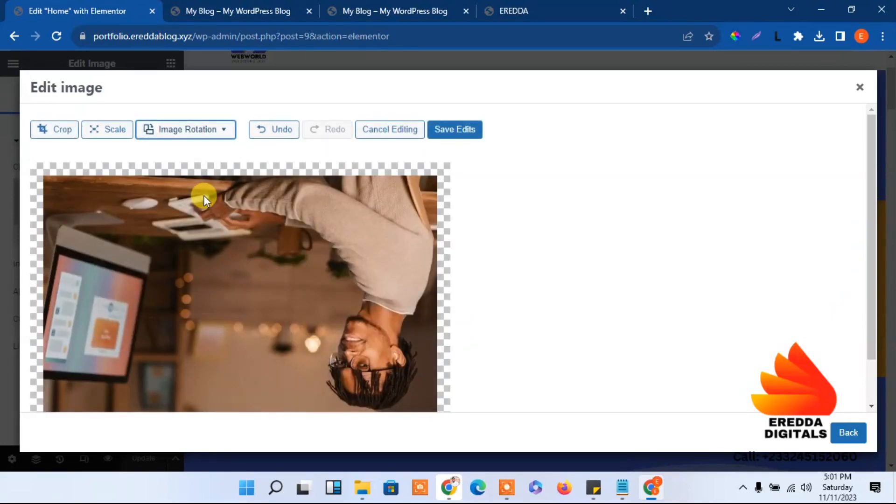
click(218, 137)
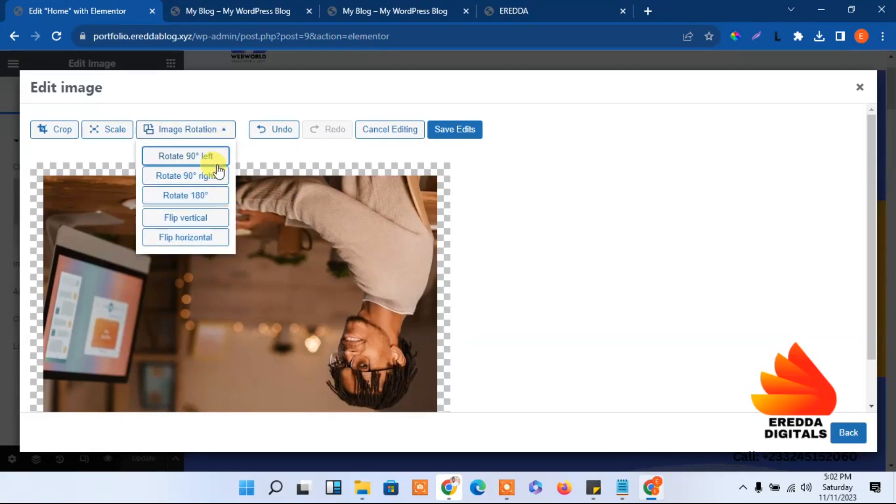
click(203, 196)
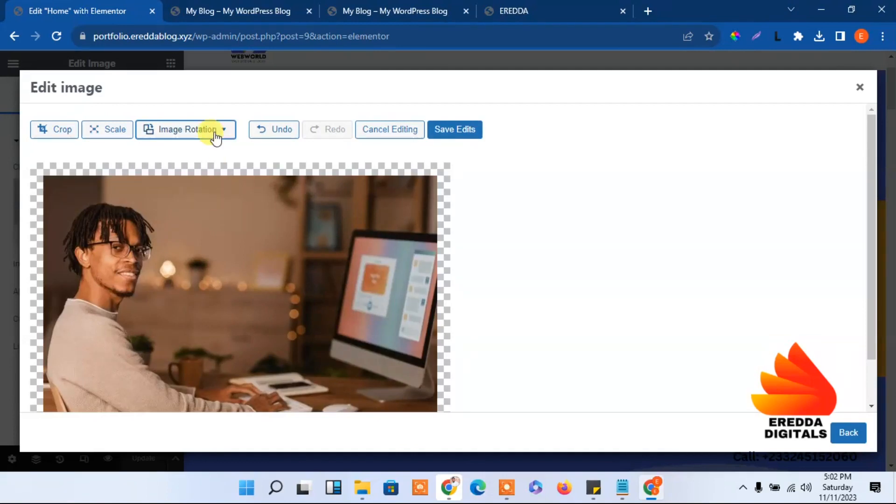
Flip the photo horizontally and save the edits
click(219, 139)
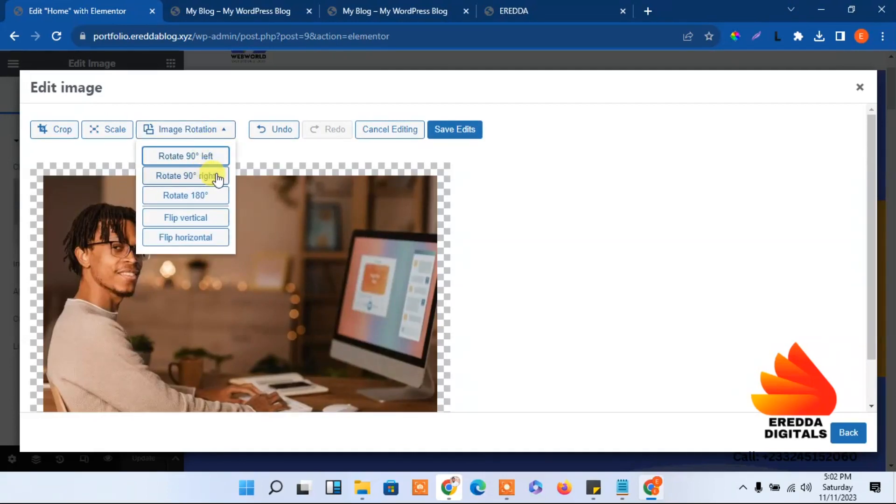
click(188, 238)
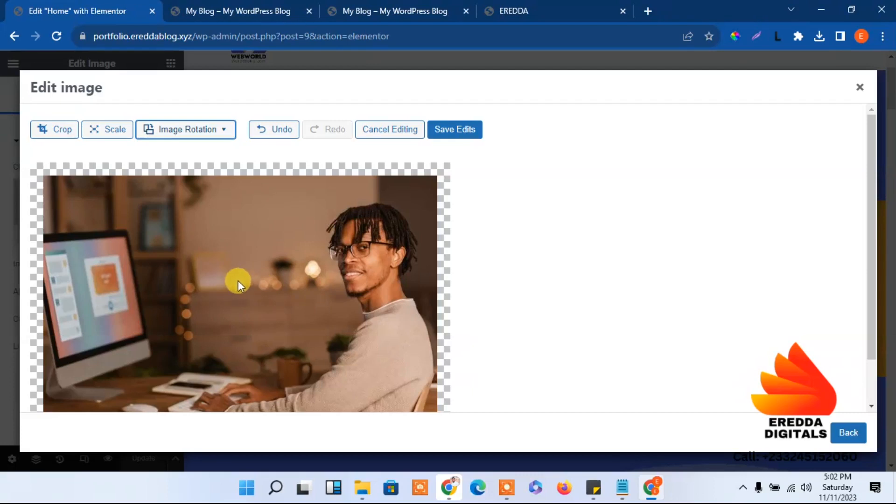
click(201, 133)
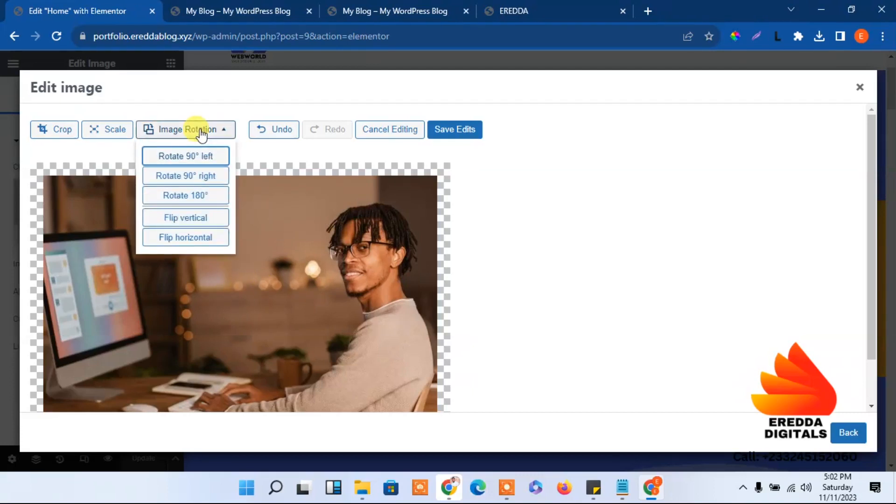
click(510, 154)
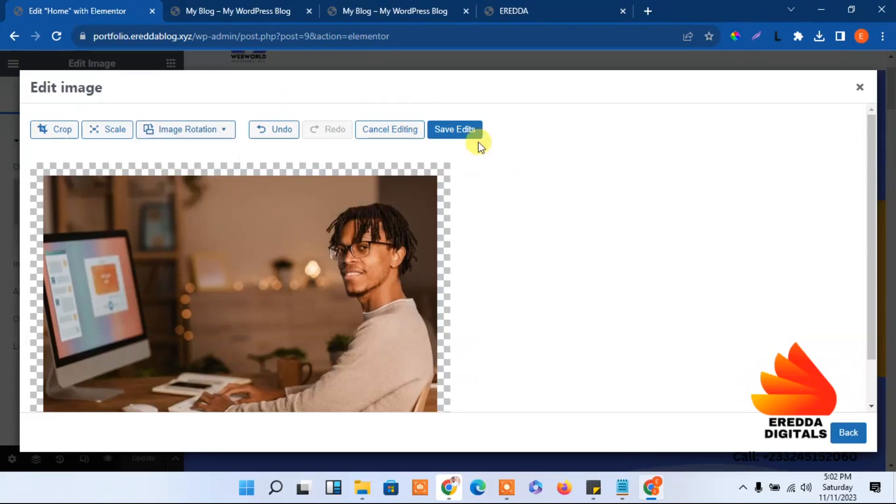
click(455, 130)
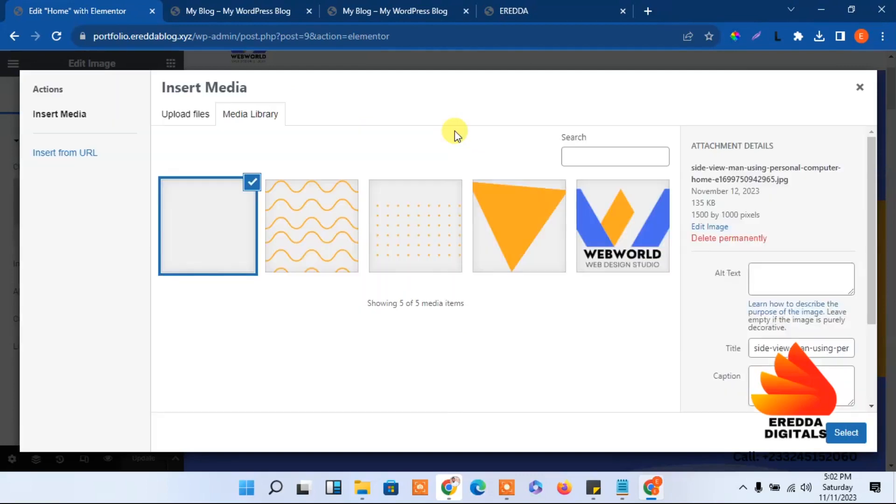
Insert the flipped photo into the hero image slot and reload the live page
click(849, 433)
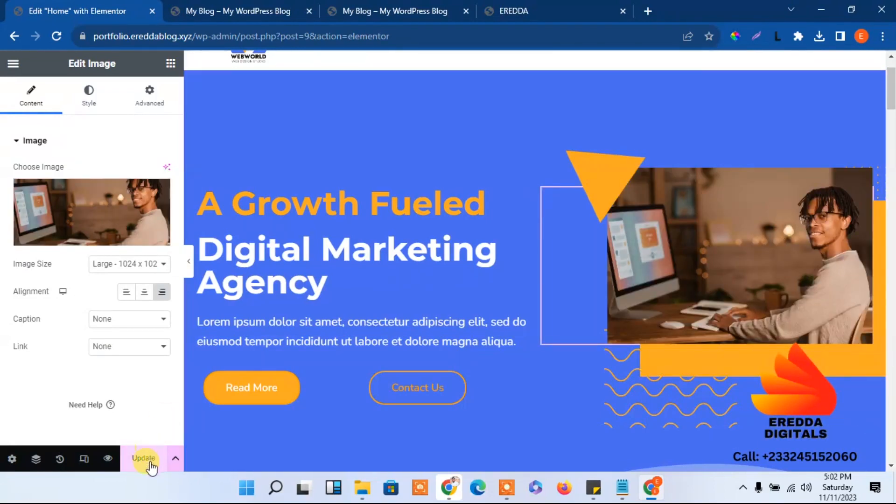
click(376, 7)
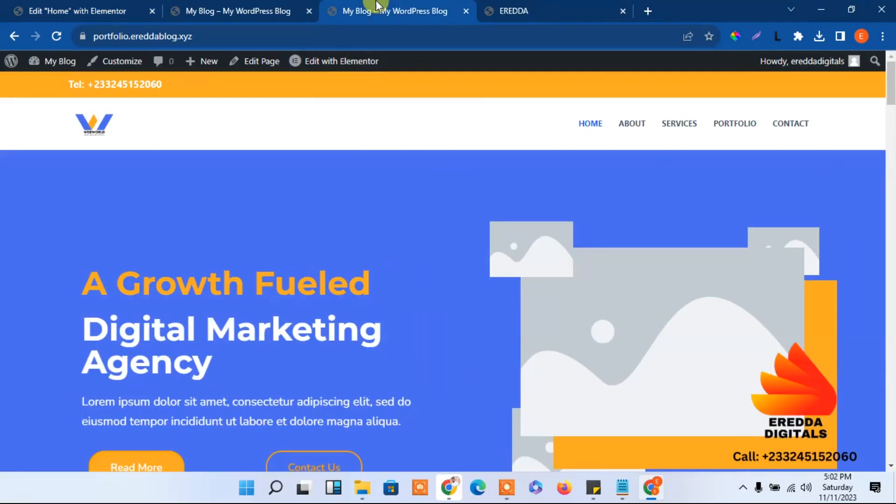
click(55, 36)
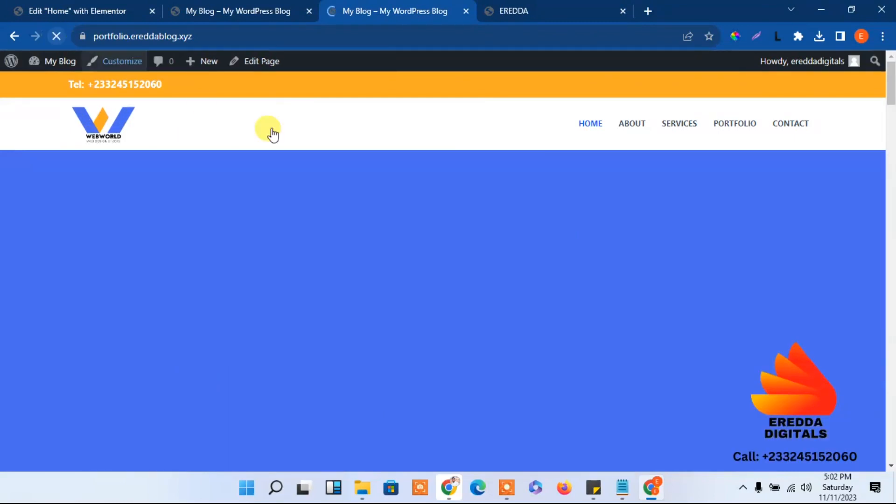
Scroll the live page to check the new photo, then return to the Elementor editor
drag(892, 87, 888, 163)
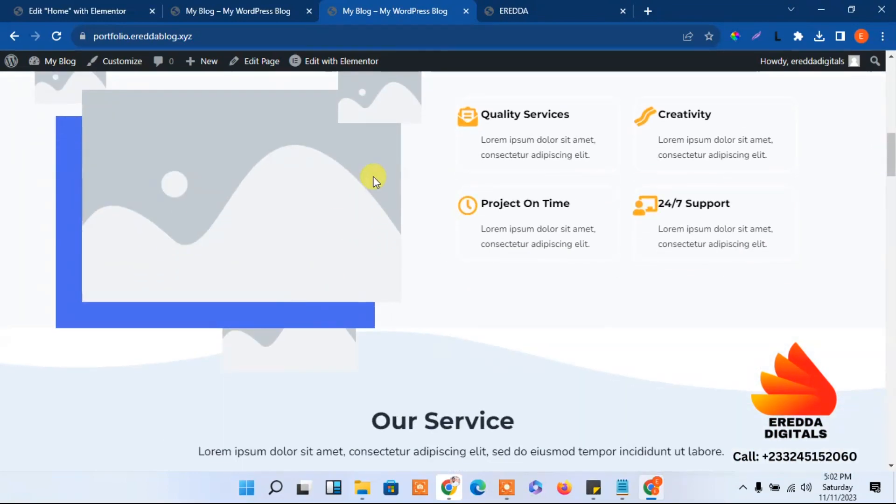
drag(889, 159, 889, 79)
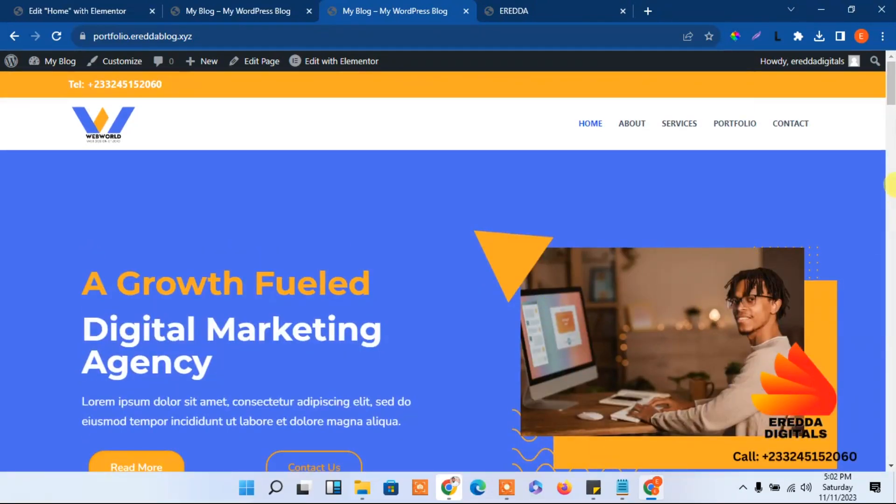
drag(891, 91, 890, 55)
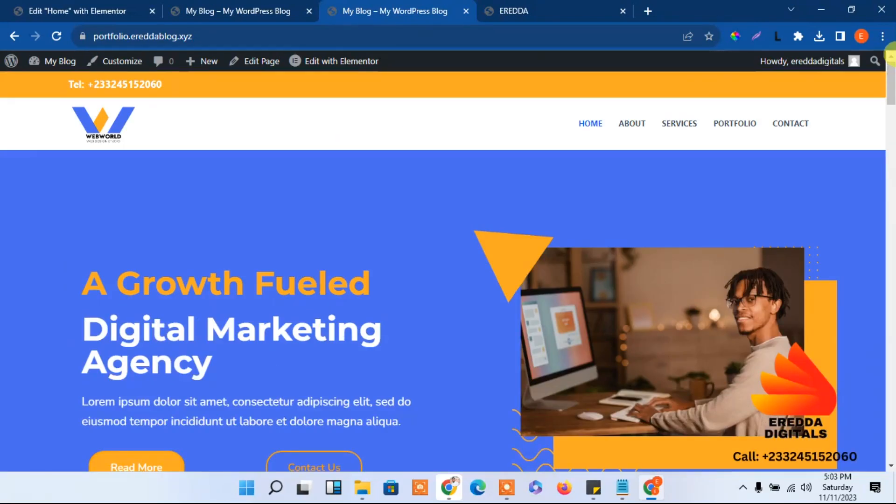
click(99, 7)
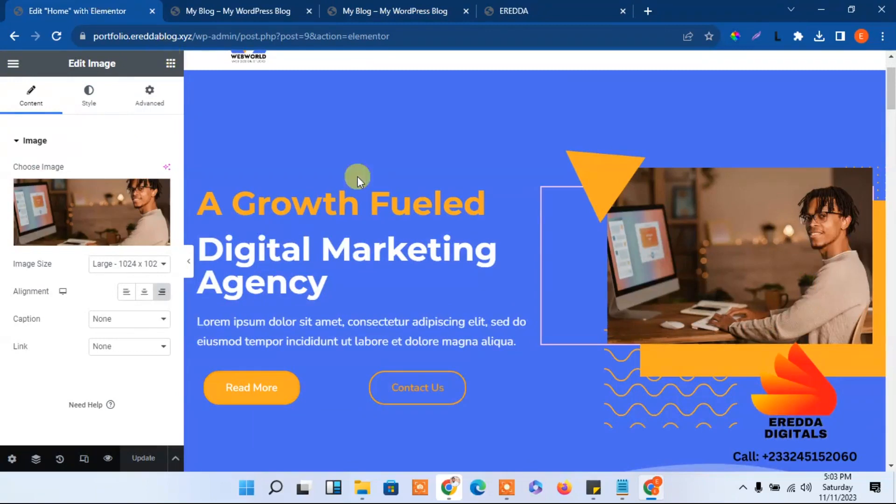
drag(890, 88, 891, 140)
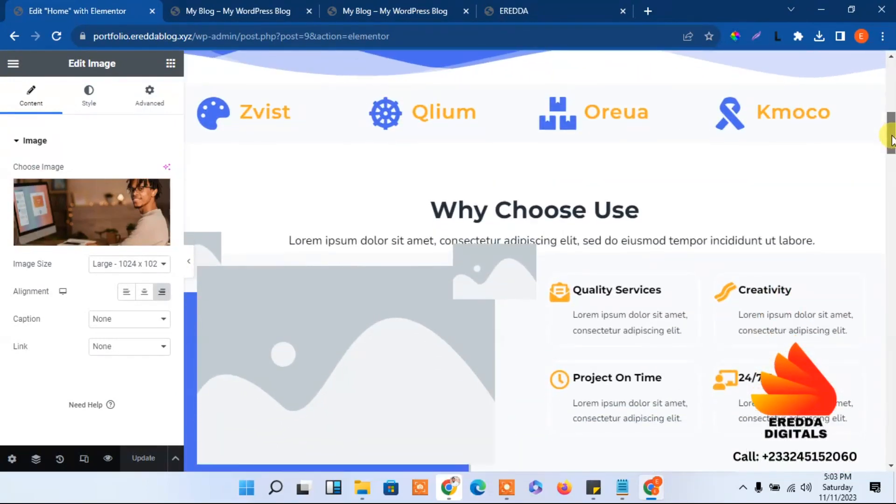
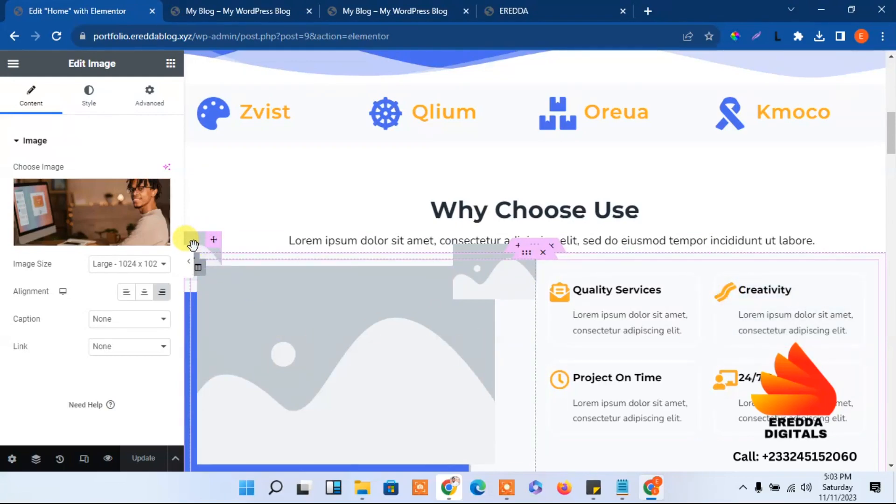
Check the reference agency site, then return to the Elementor page editor
click(523, 9)
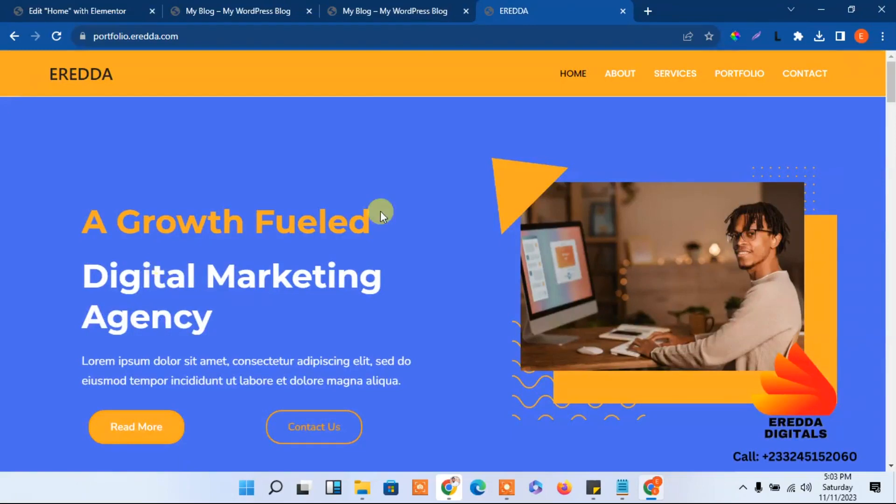
drag(892, 79, 893, 141)
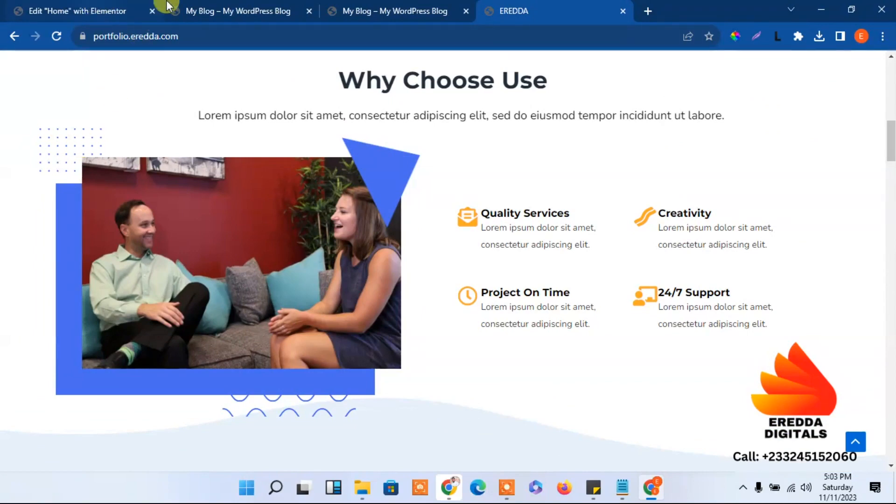
click(149, 5)
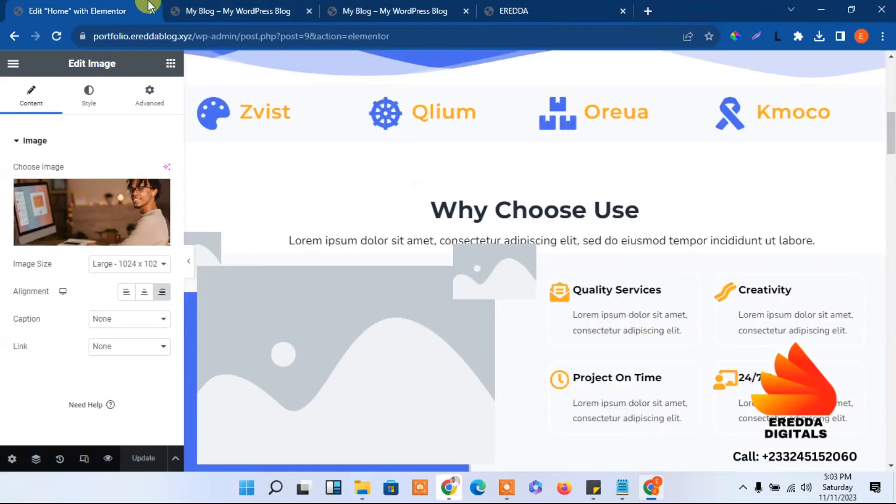
Upload the dotted, wavy and triangle shape images (Untitled design 11, 14, 15) to the media library
click(199, 245)
click(66, 197)
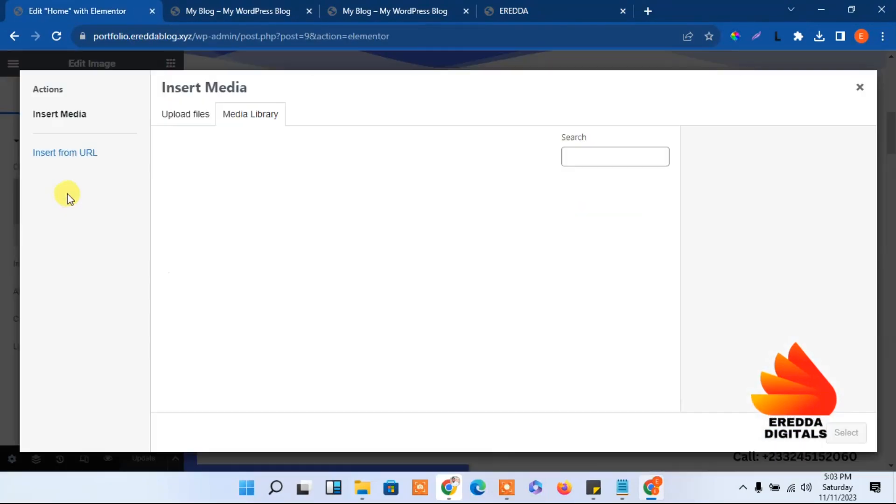
click(193, 113)
click(502, 277)
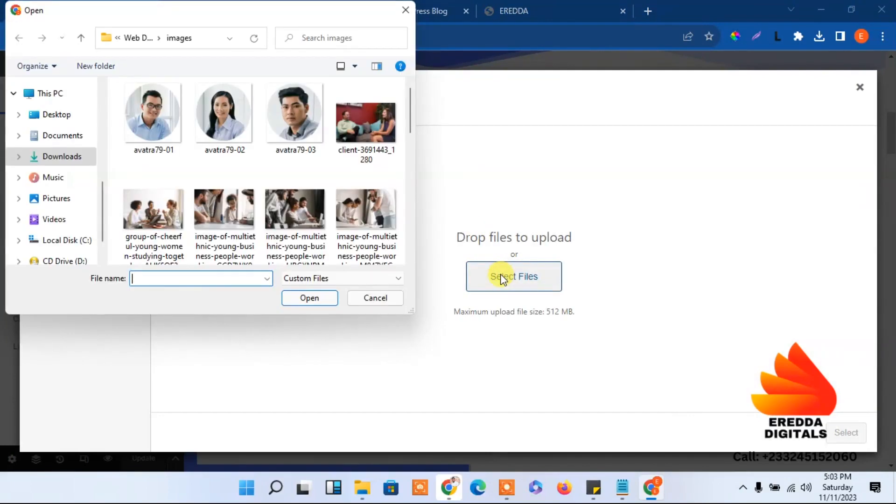
drag(406, 119, 400, 191)
click(359, 143)
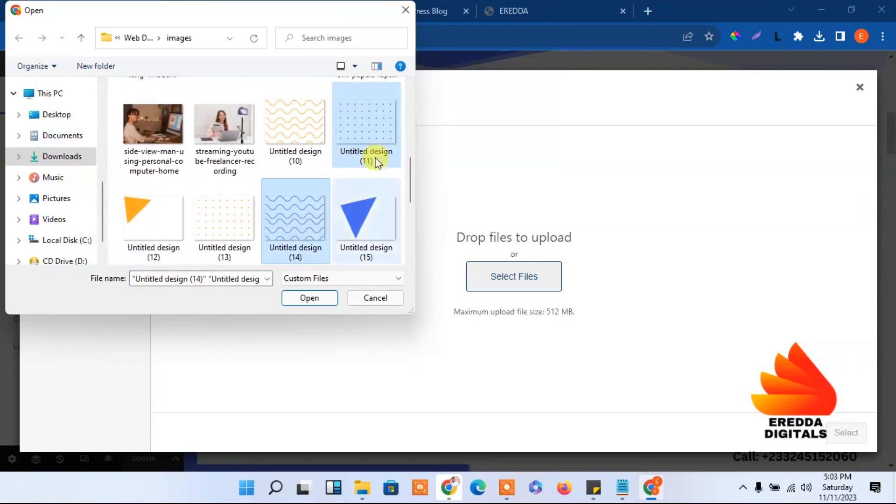
ctrl+click(365, 214)
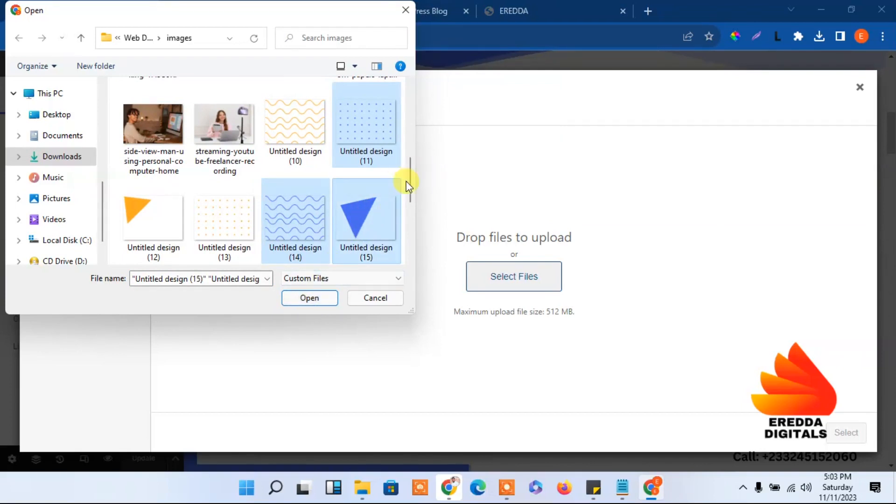
click(300, 297)
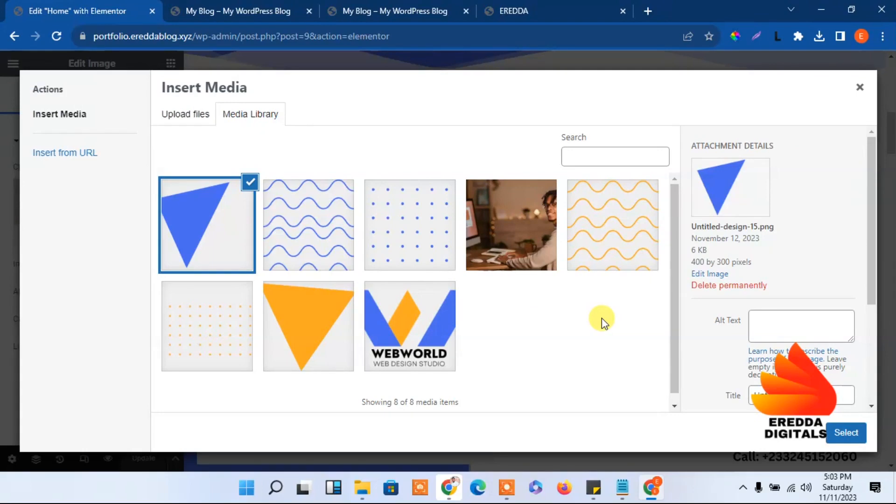
Set the small decorative image to the blue dotted pattern Untitled-design-11.png
click(868, 87)
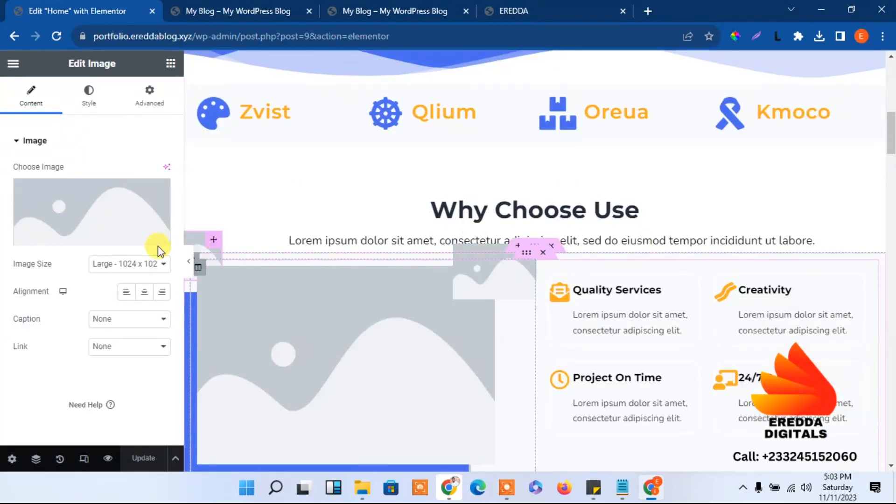
click(90, 220)
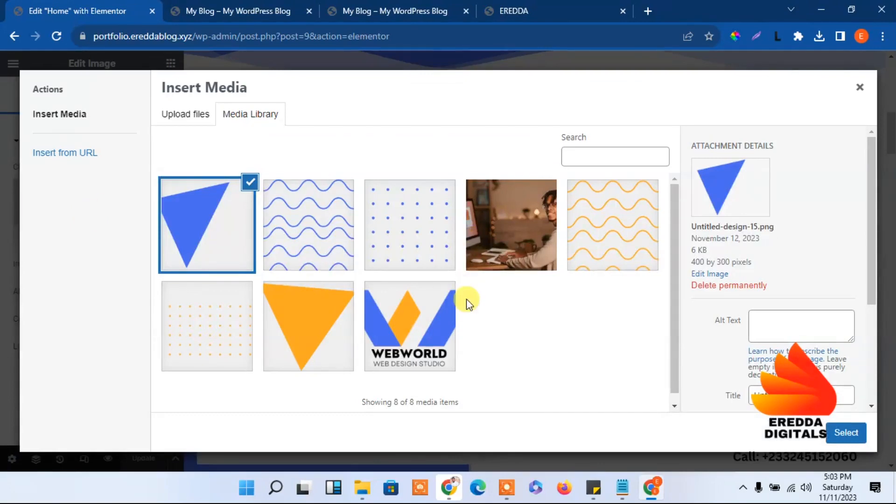
click(431, 240)
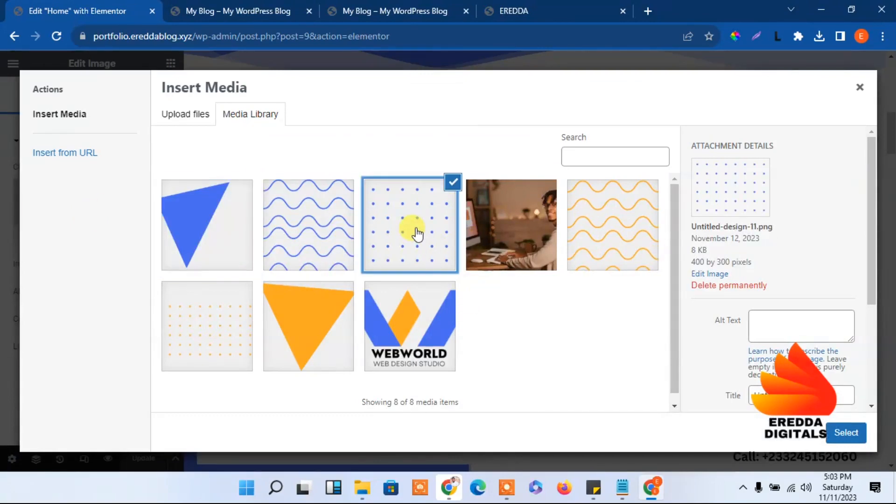
click(865, 433)
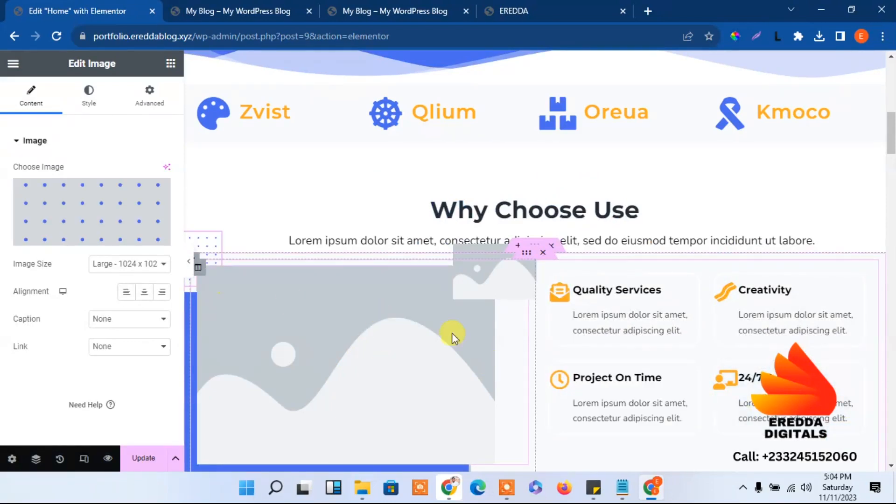
click(507, 283)
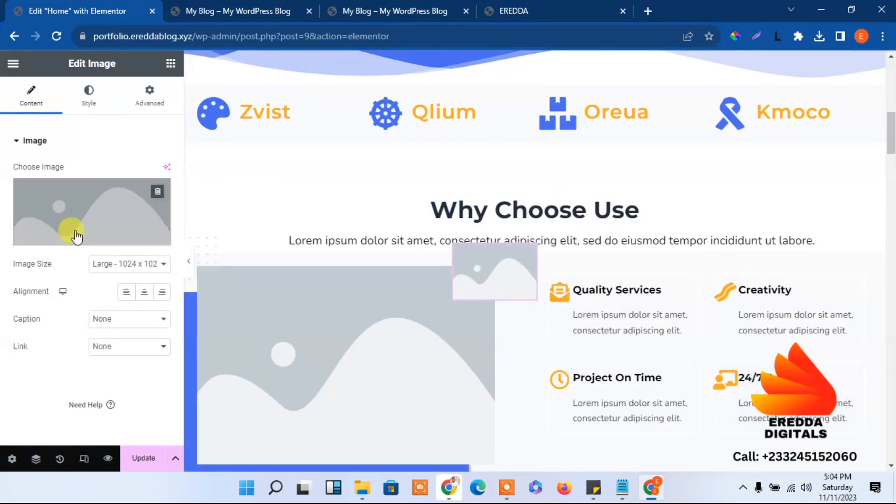
Crop the blue triangle's empty strip to 283 × 292 px and insert it into the corner image
click(91, 196)
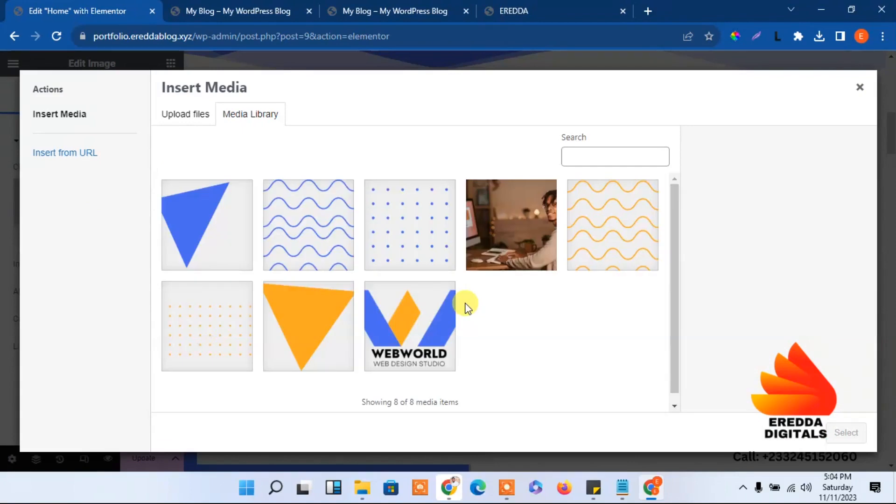
click(217, 242)
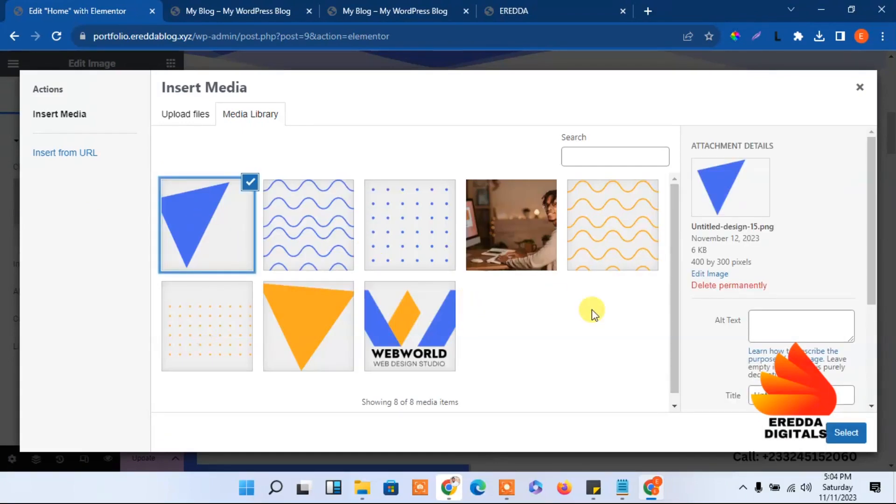
click(715, 274)
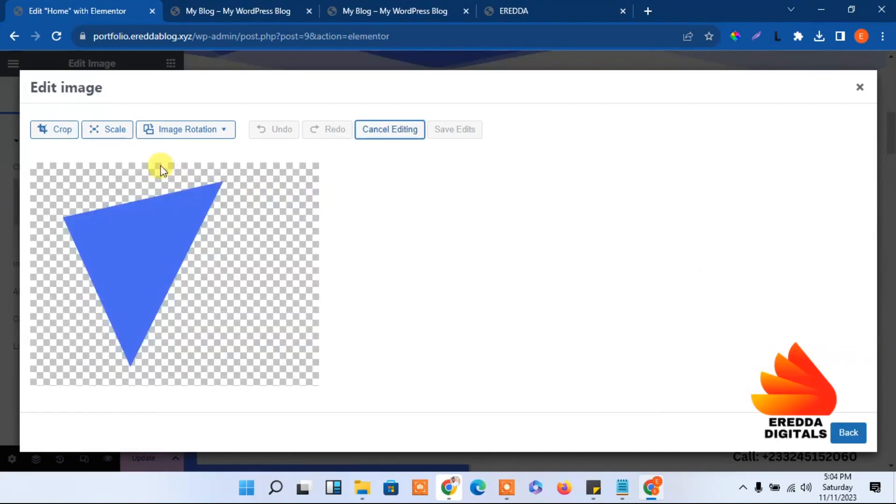
click(65, 131)
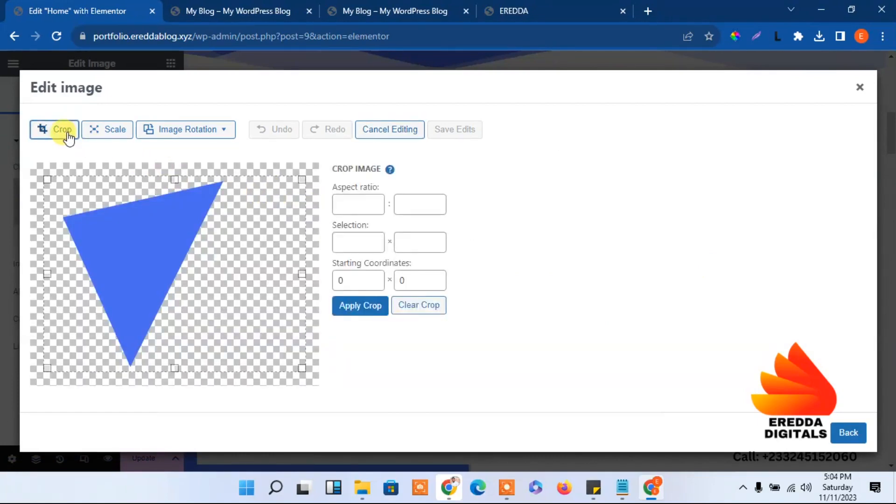
drag(298, 367, 230, 365)
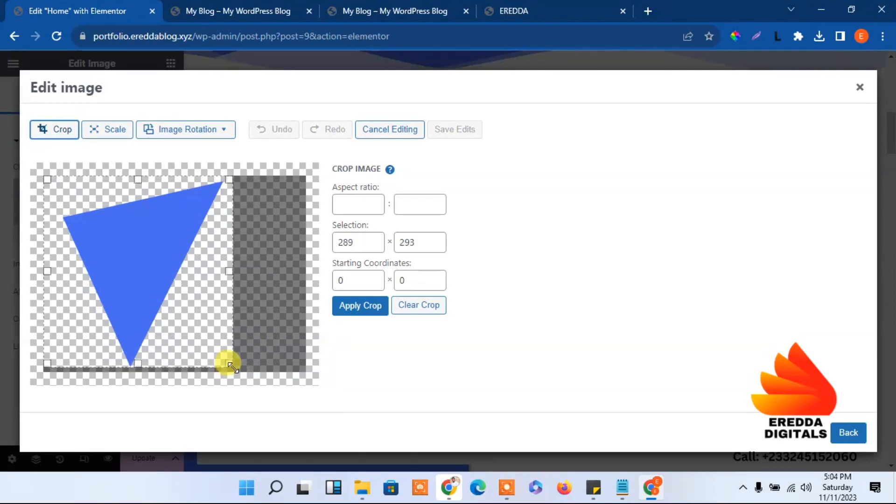
mouse_move(45, 177)
mouse_down()
mouse_move(55, 189)
mouse_move(47, 177)
mouse_up()
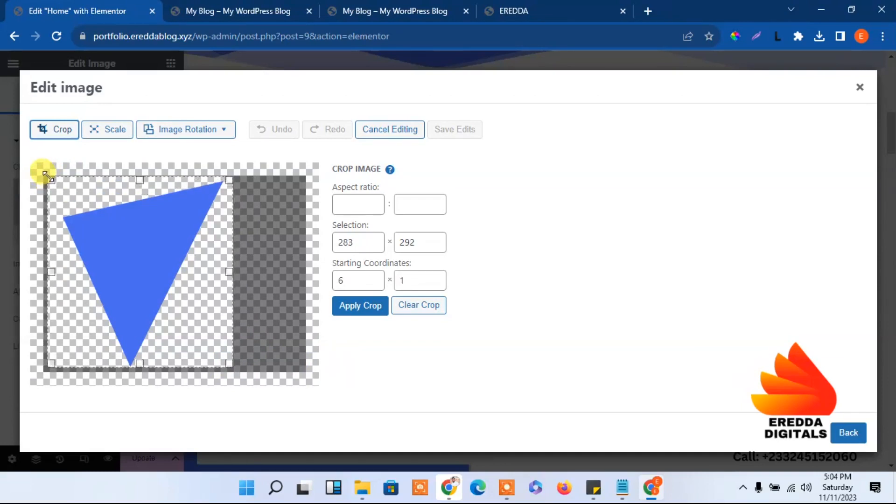
click(360, 306)
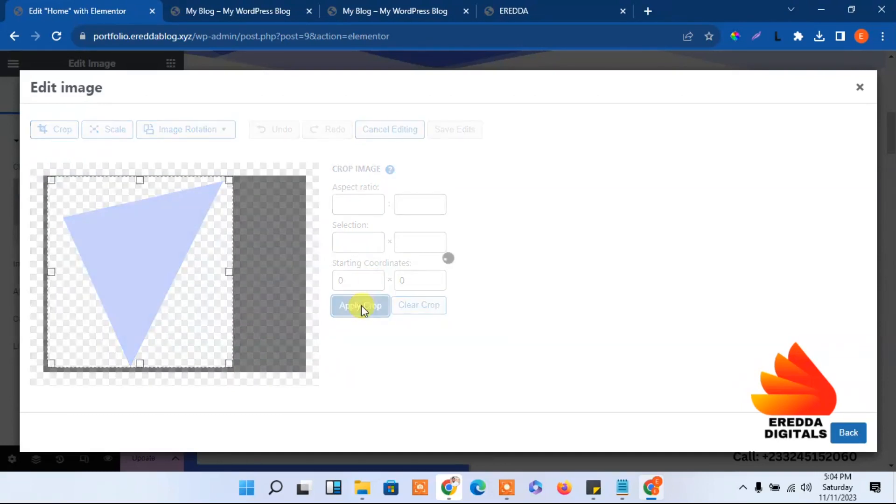
click(454, 133)
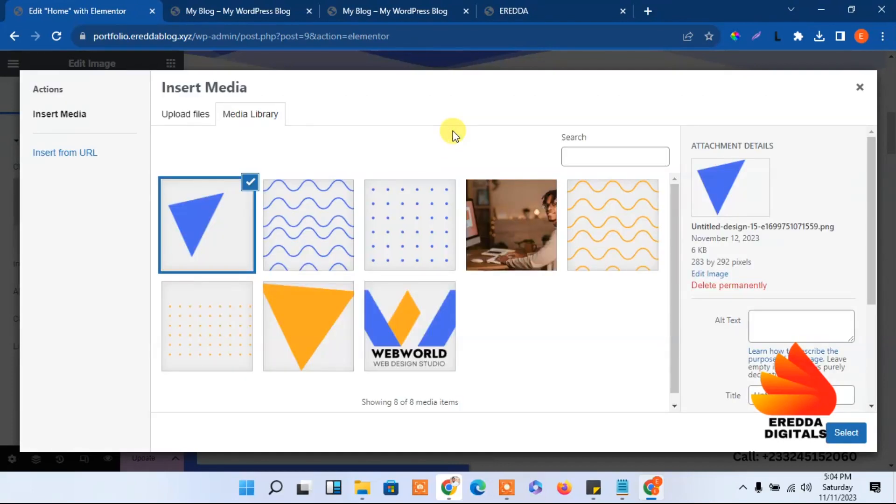
click(844, 433)
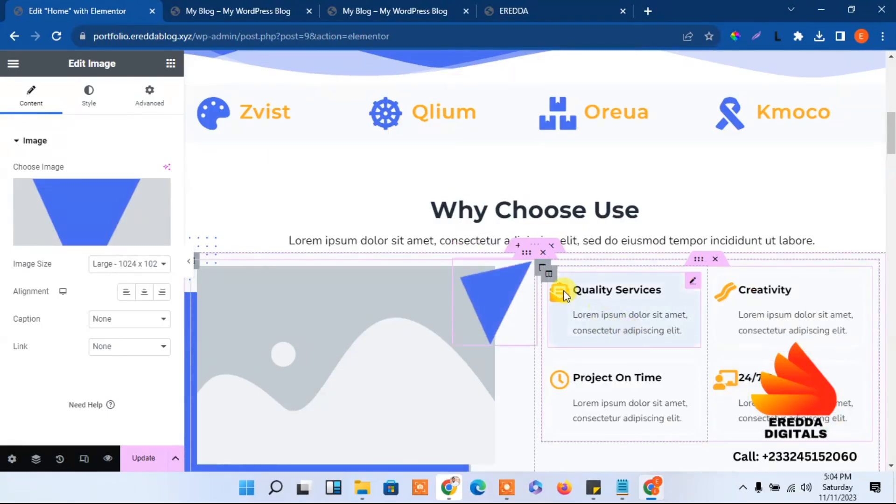
Flip the blue triangle horizontally, save the edit and place it in the corner image
click(114, 191)
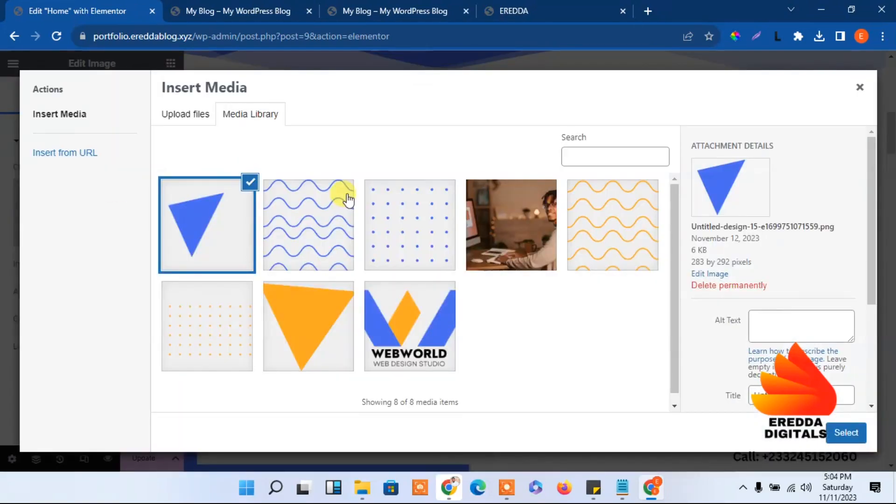
click(717, 275)
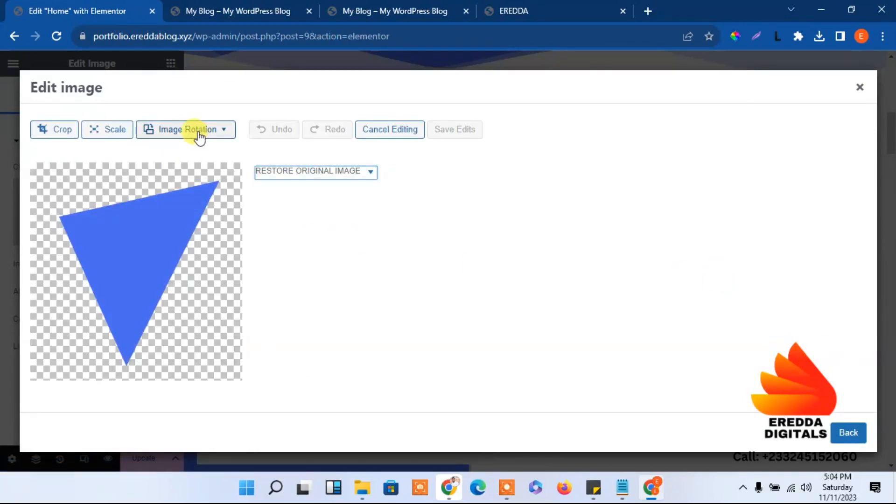
click(200, 136)
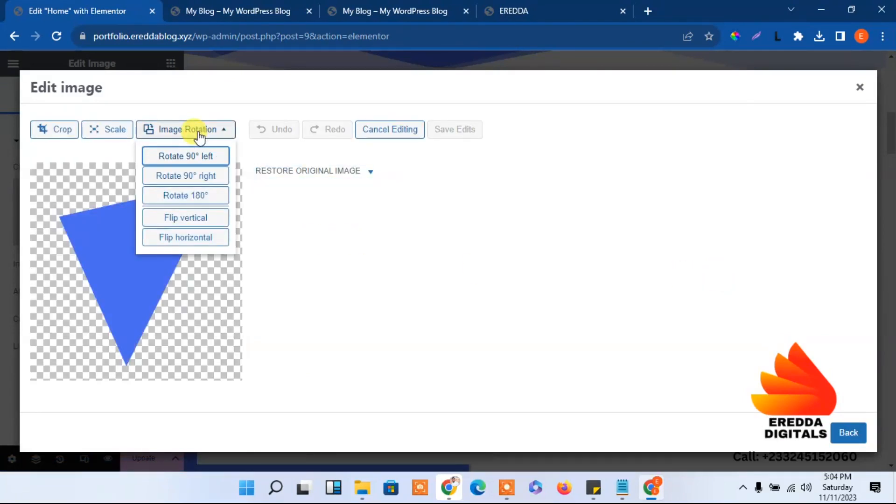
click(196, 238)
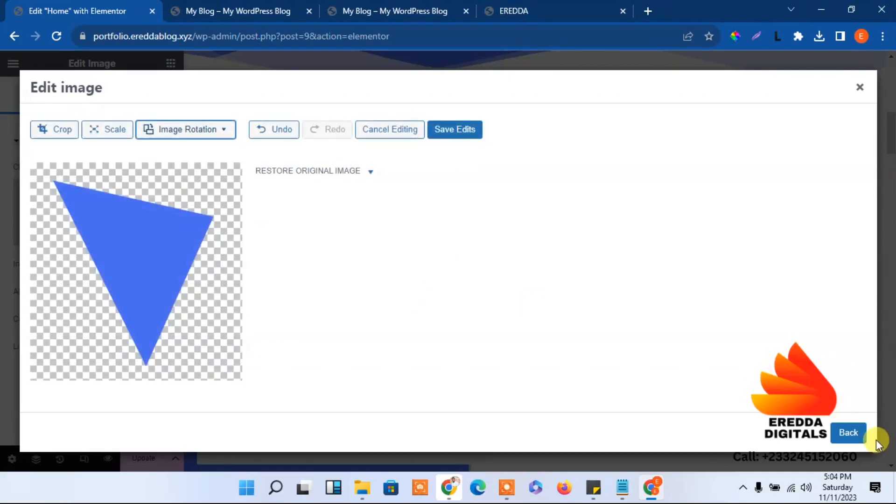
click(452, 133)
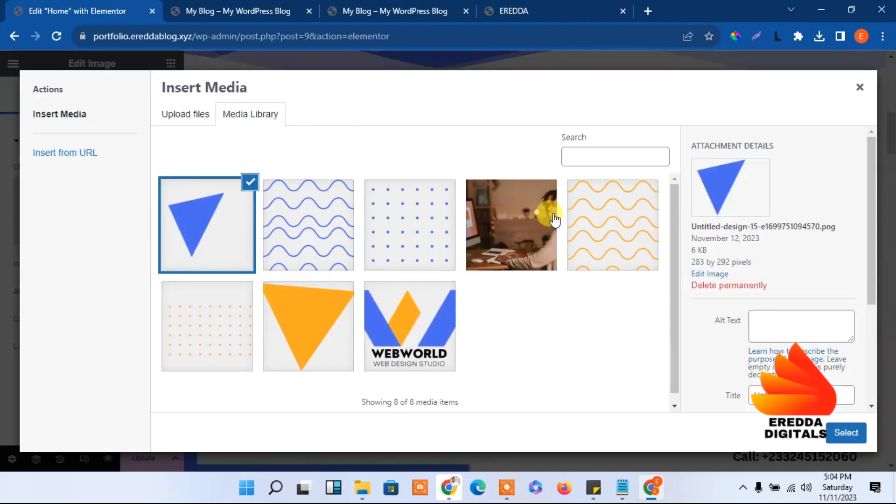
click(835, 434)
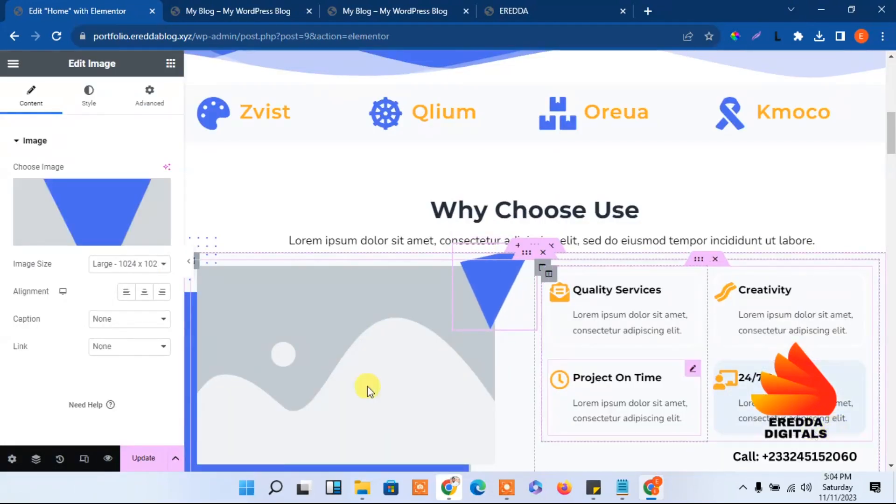
Save the page, check it on the live site, then reload the Home page editor
click(157, 458)
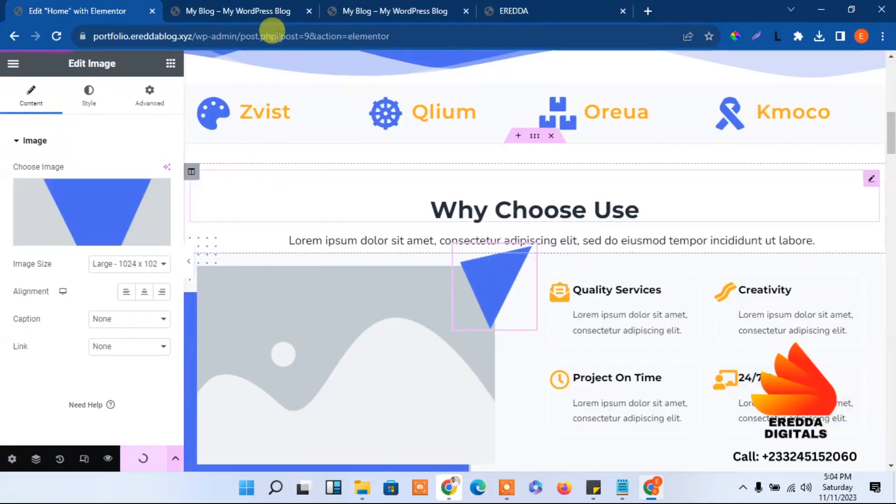
click(206, 9)
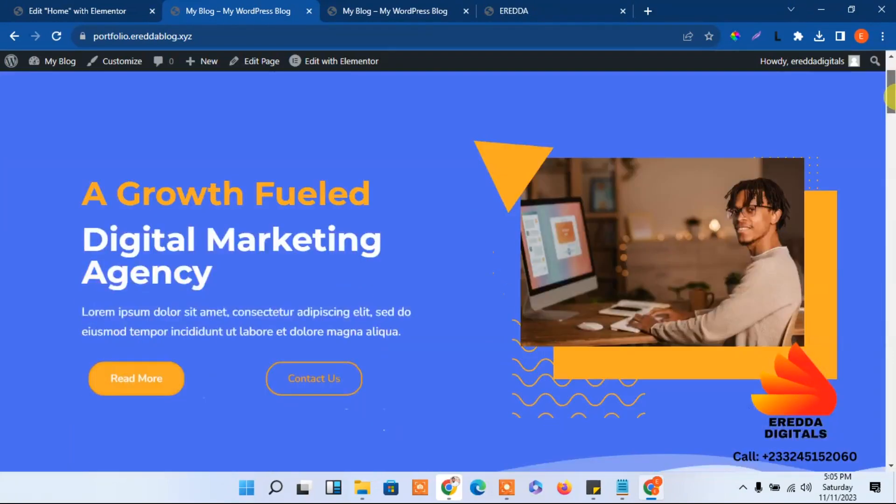
drag(891, 88, 892, 155)
click(79, 7)
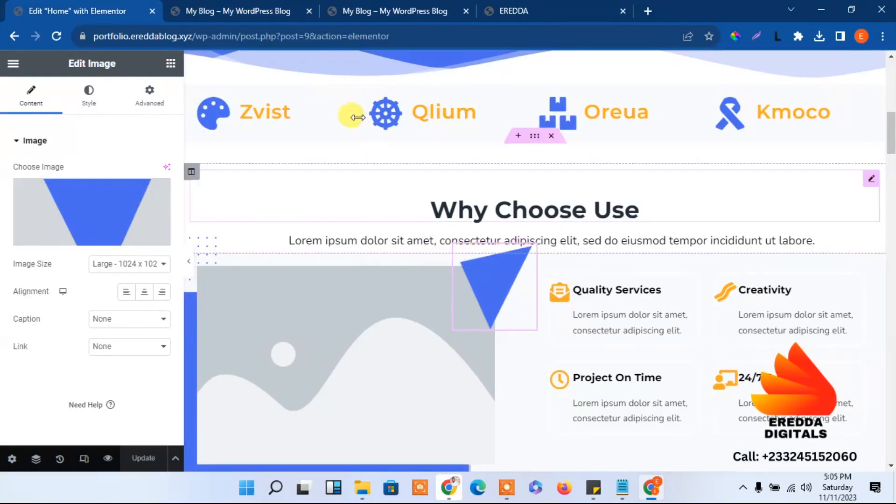
click(57, 38)
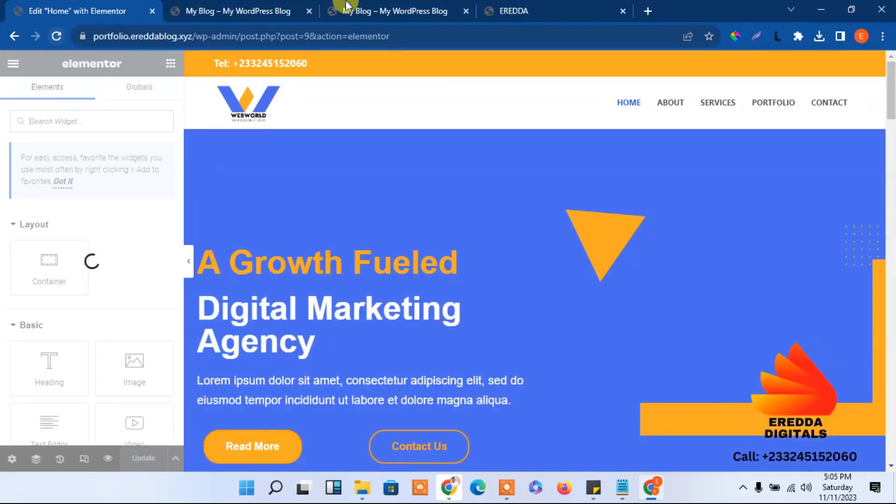
Change the blue triangle's Advanced vertical offset from -24 to -15 px, keeping 400 px horizontal
drag(893, 103, 890, 192)
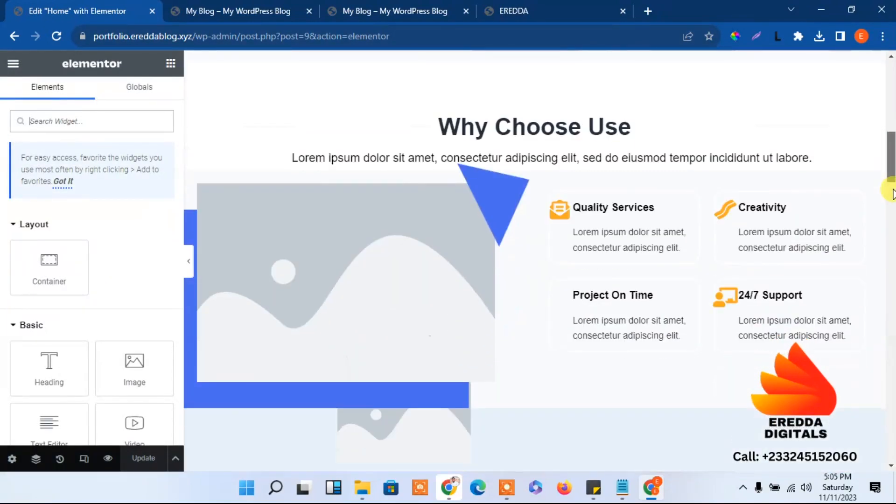
click(490, 198)
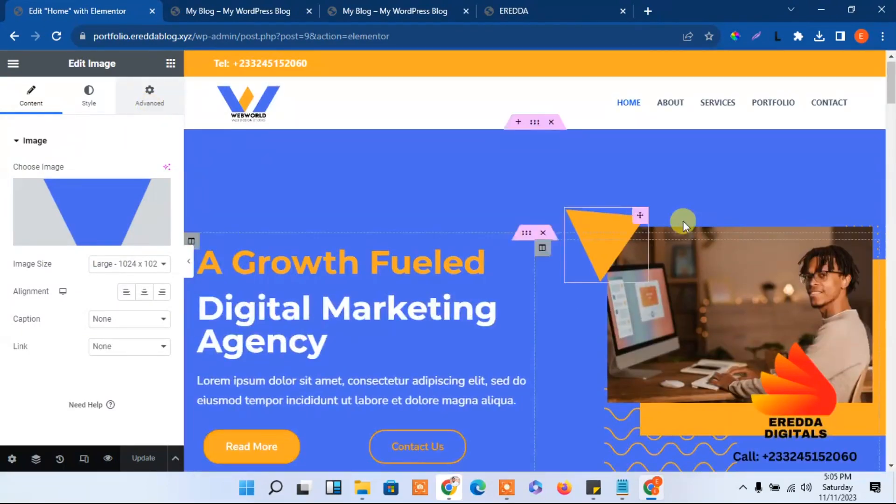
drag(891, 66, 892, 117)
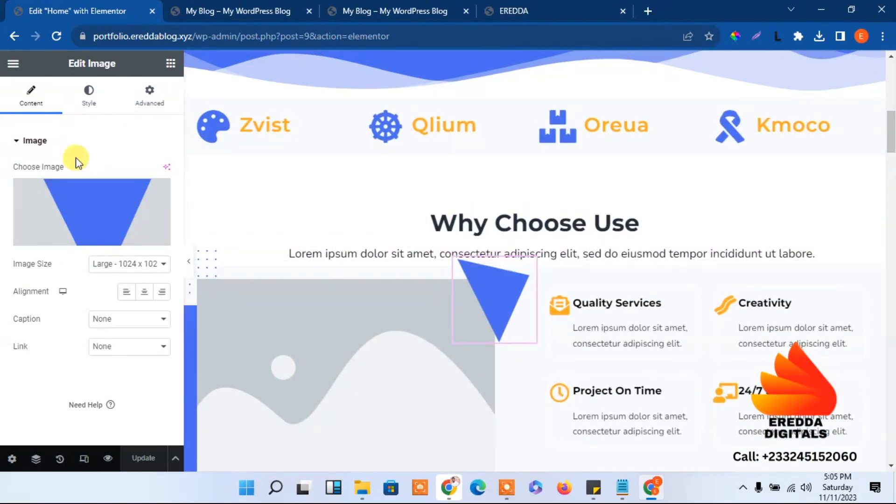
click(146, 108)
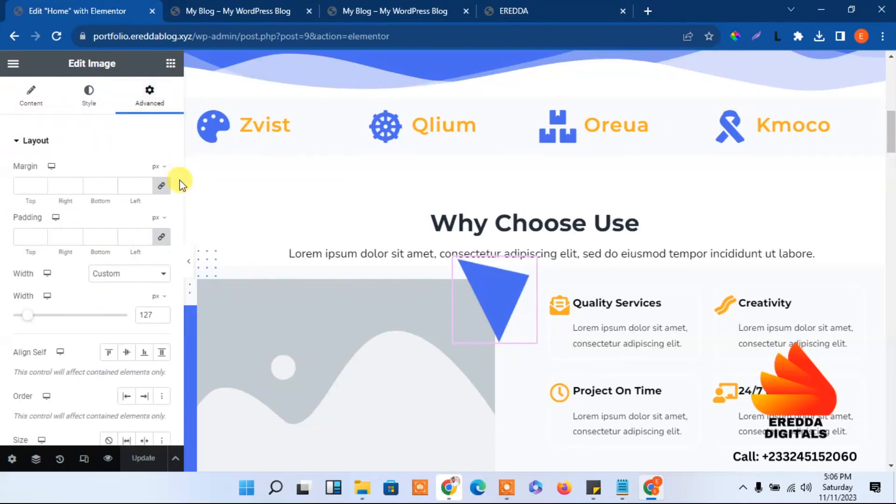
scroll(179, 181, down, 5)
scroll(171, 267, down, 3)
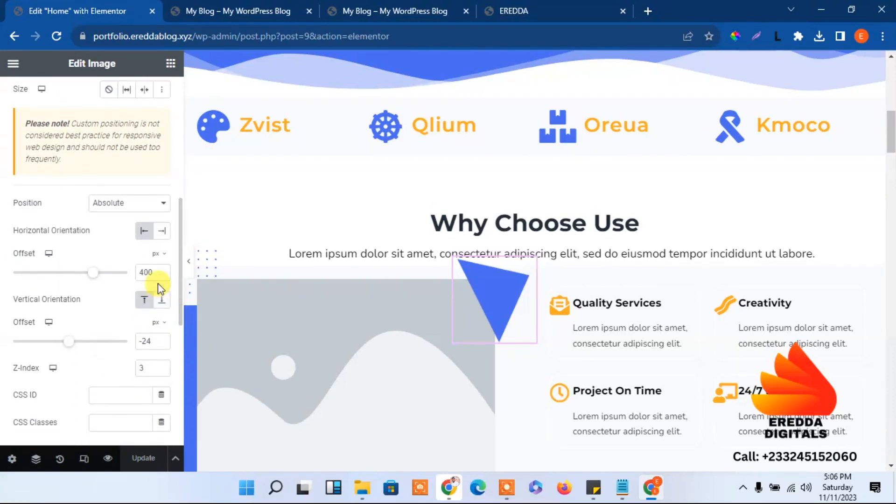
click(161, 340)
click(161, 340)
click(162, 339)
click(162, 340)
click(161, 340)
click(161, 340)
click(162, 340)
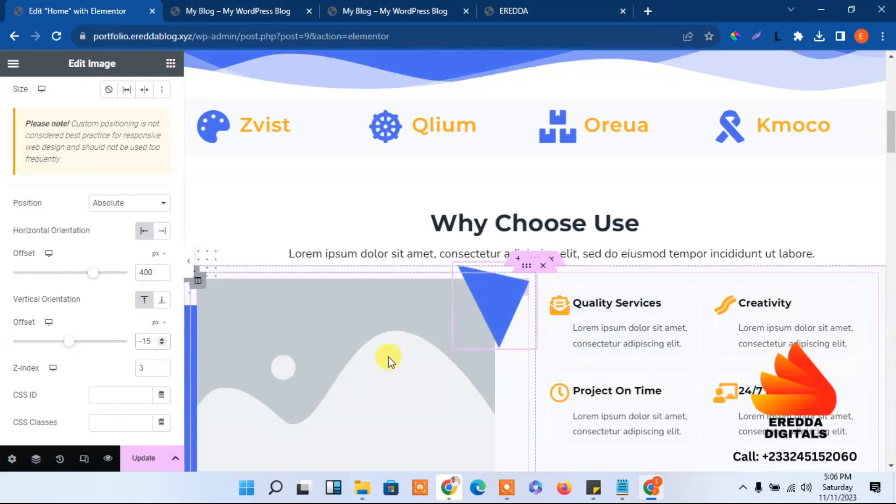
drag(892, 137, 892, 151)
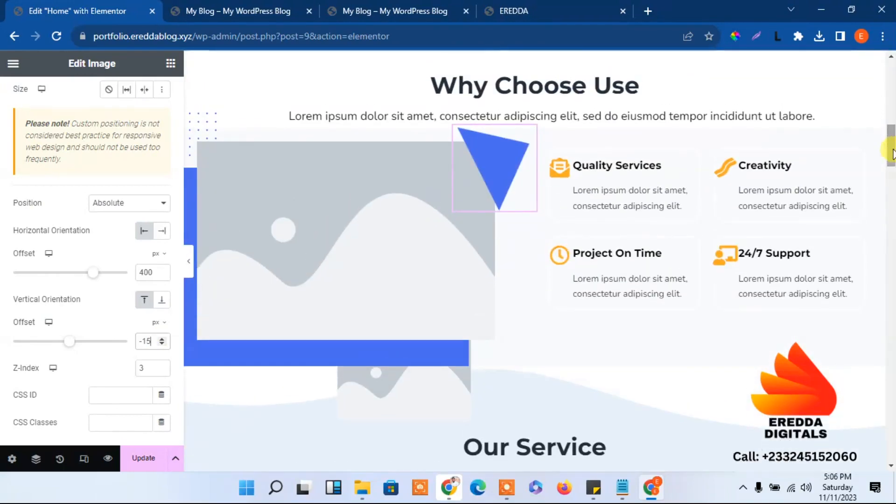
click(420, 393)
Fill the small image below the main photo with the blue wavy pattern
click(56, 206)
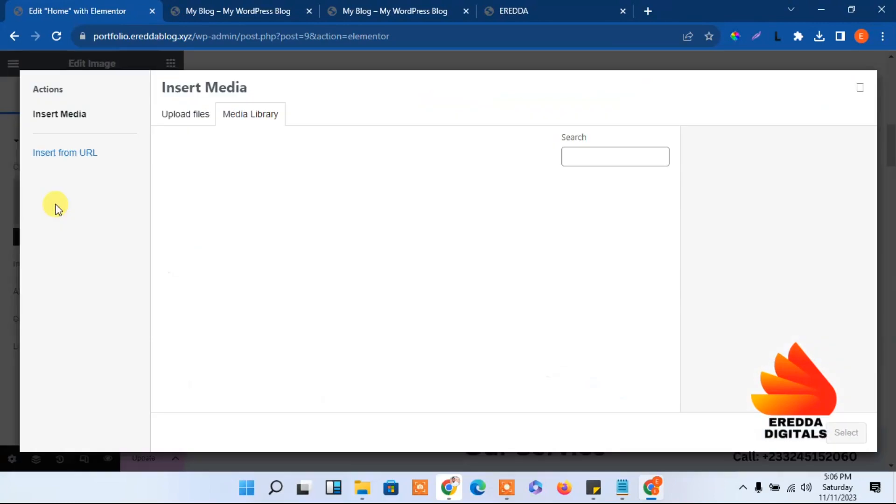
click(331, 248)
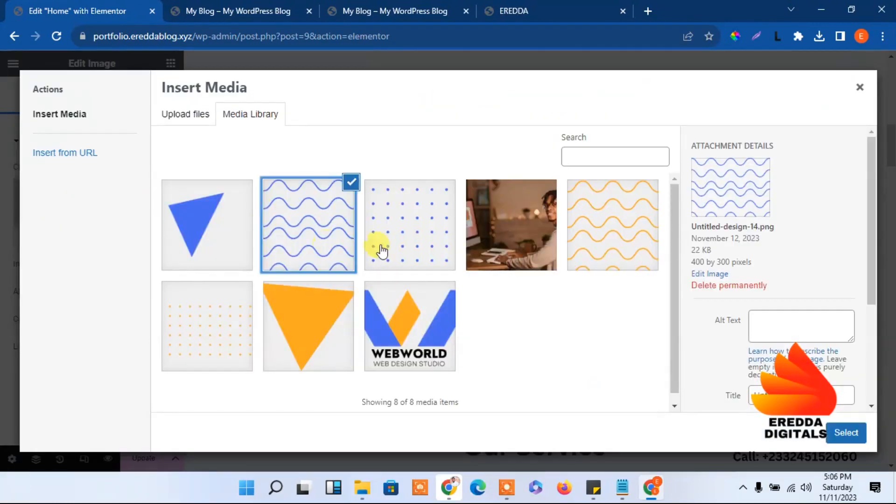
click(844, 432)
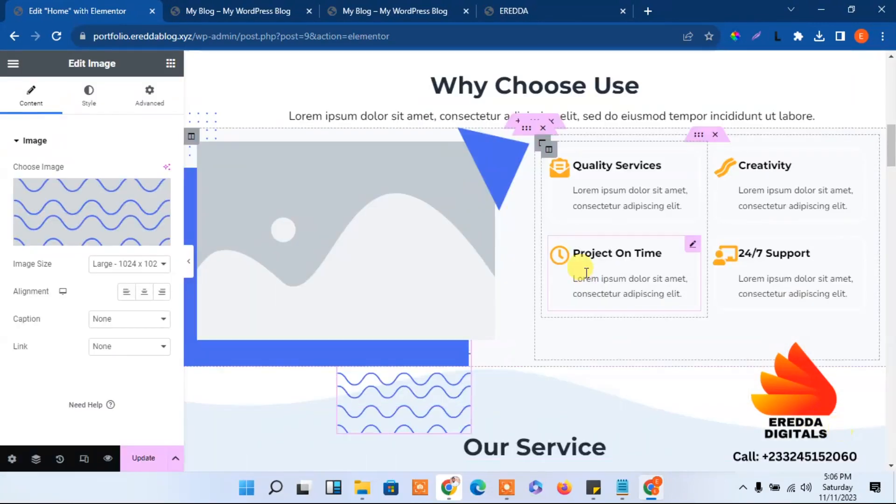
Compare the section with the reference EREDDA site and return to the editor
click(516, 11)
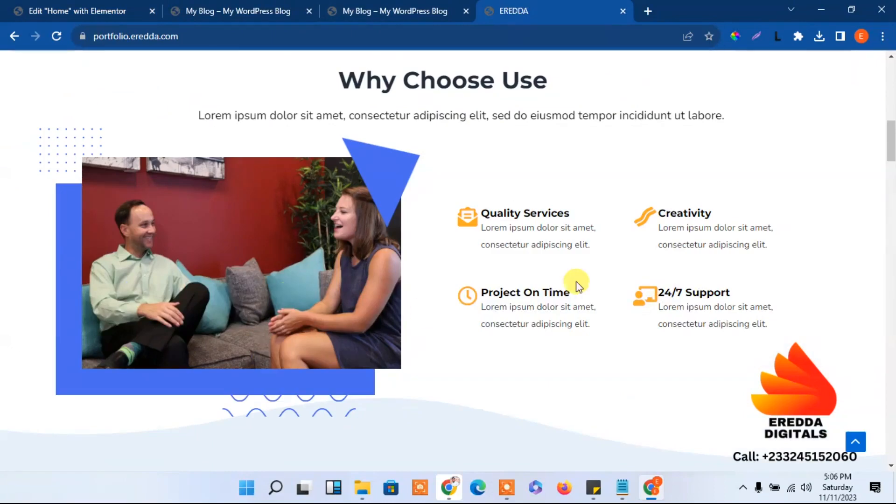
mouse_move(891, 140)
mouse_down()
mouse_move(892, 99)
mouse_move(891, 135)
mouse_up()
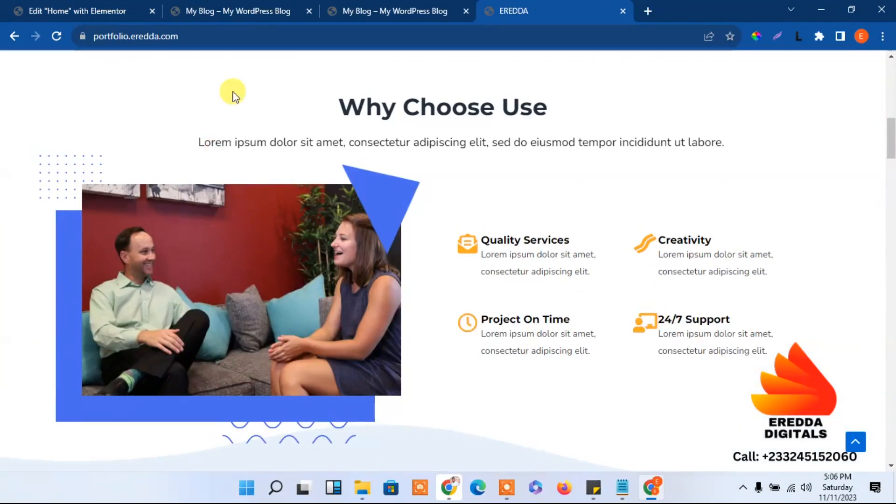
click(46, 9)
click(277, 190)
Upload client-3691443_1280.jpg as the main Why Choose Use photo and update the page
click(99, 211)
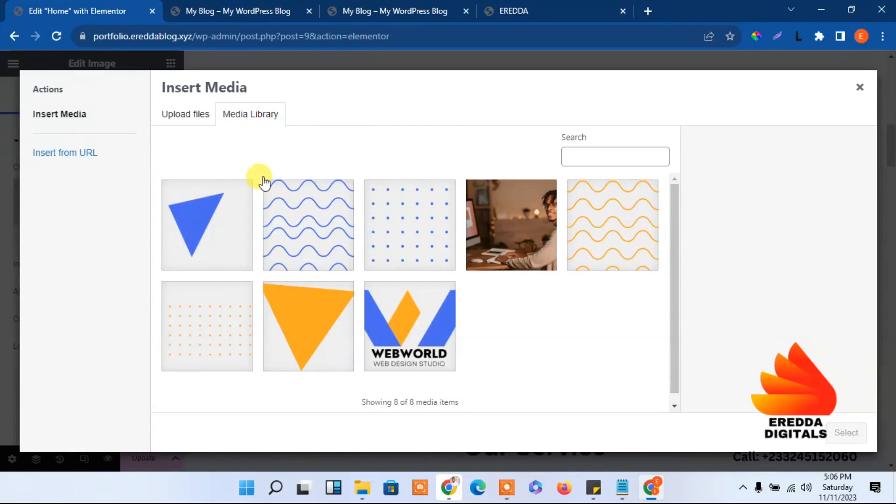
click(191, 117)
click(515, 280)
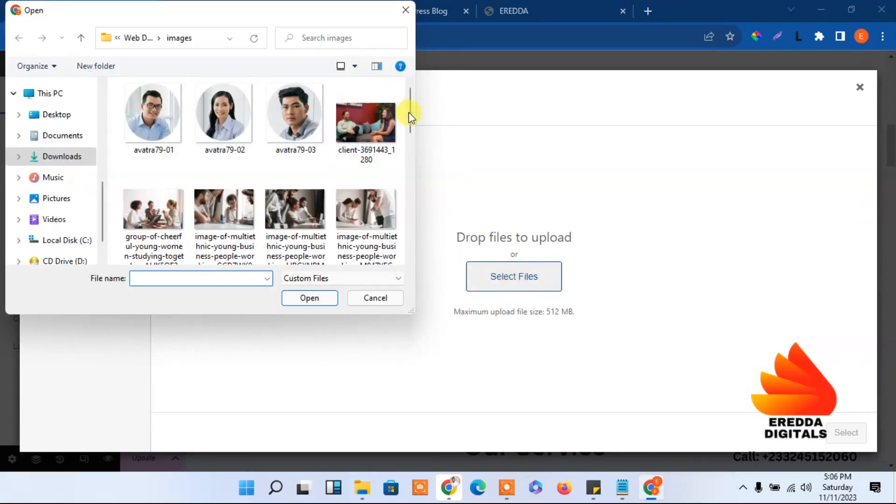
click(364, 123)
click(321, 302)
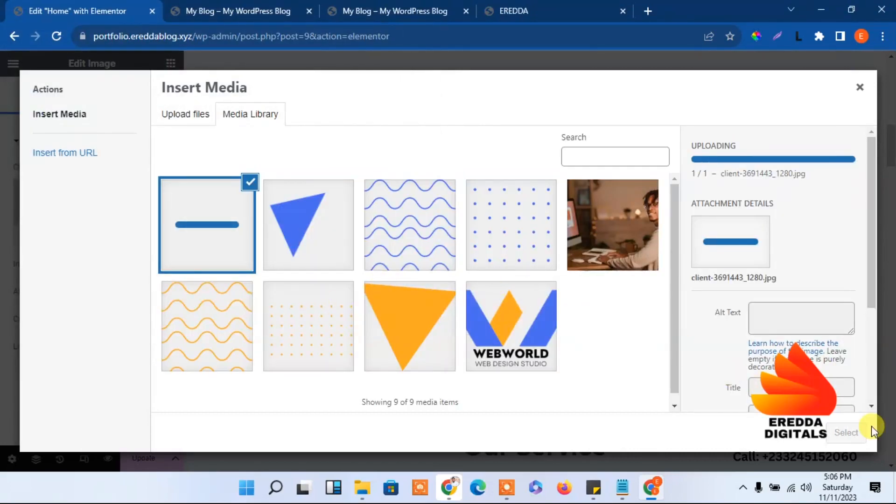
click(847, 433)
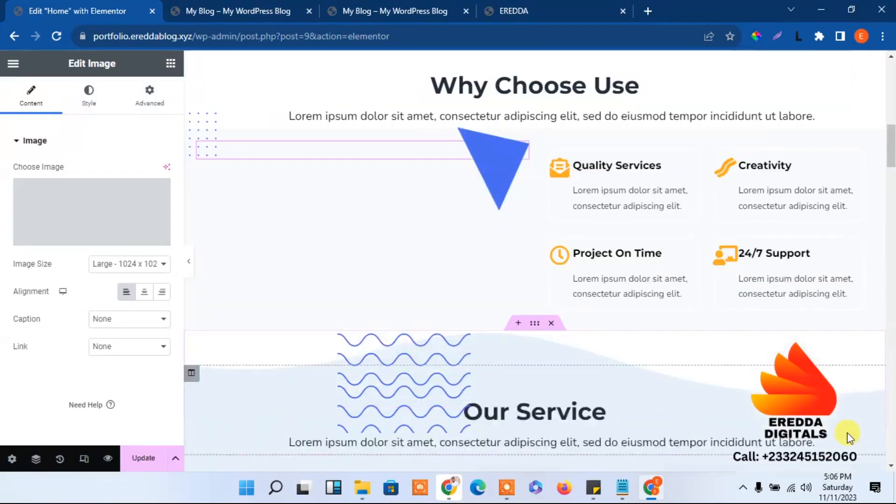
click(151, 463)
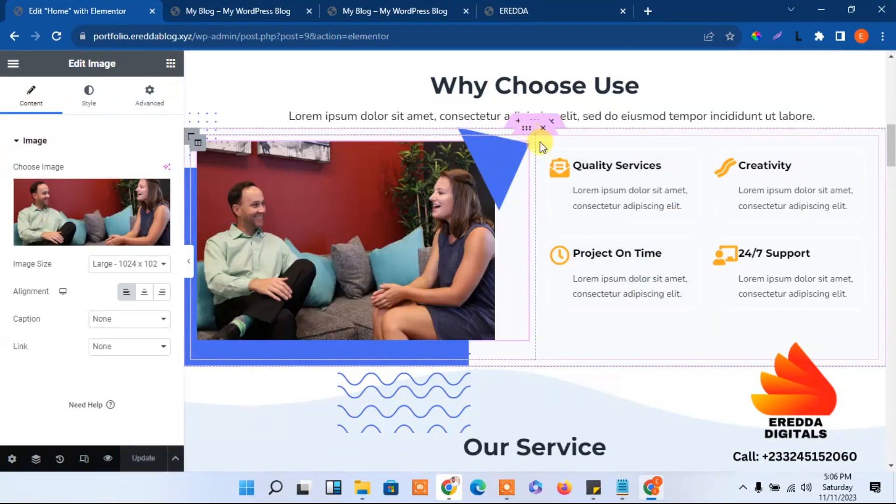
click(542, 146)
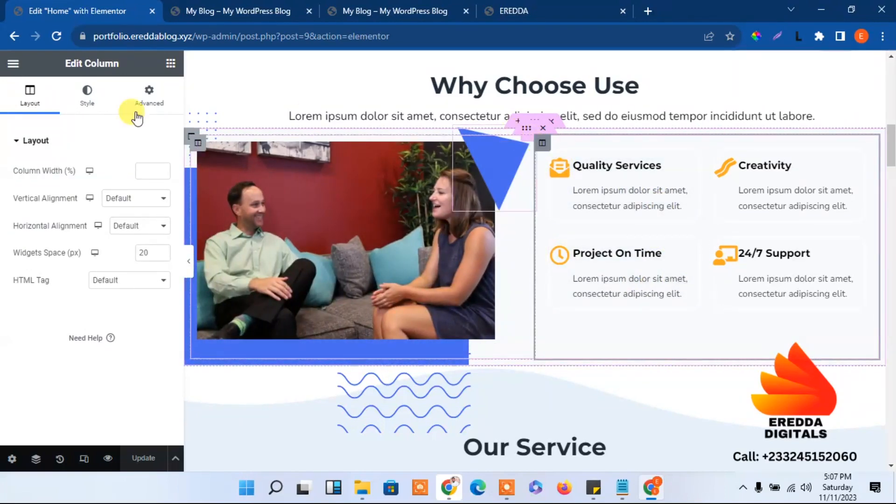
click(113, 204)
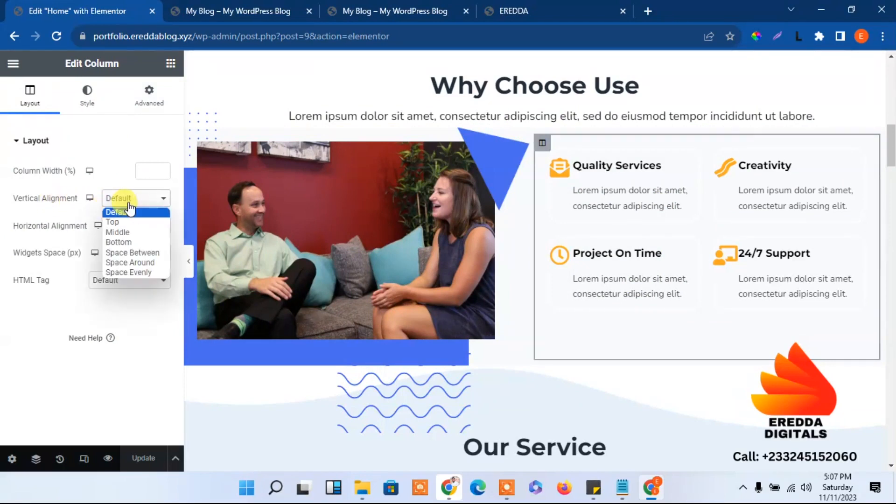
click(127, 233)
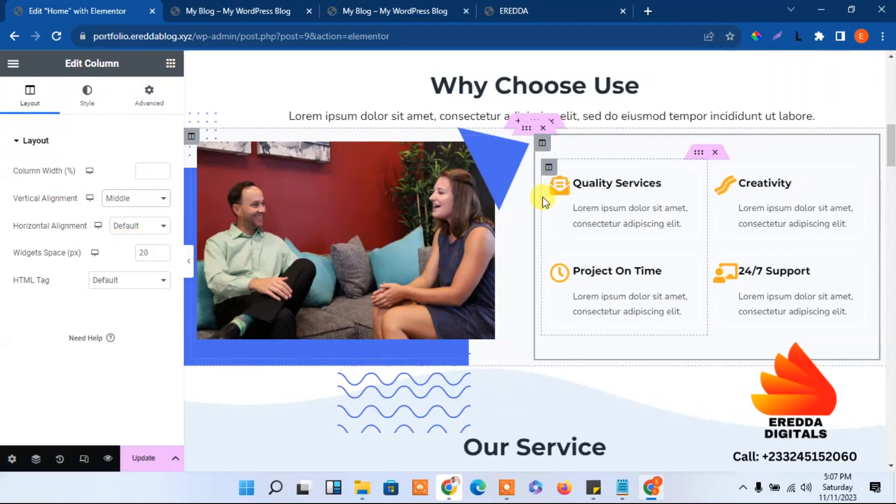
click(142, 461)
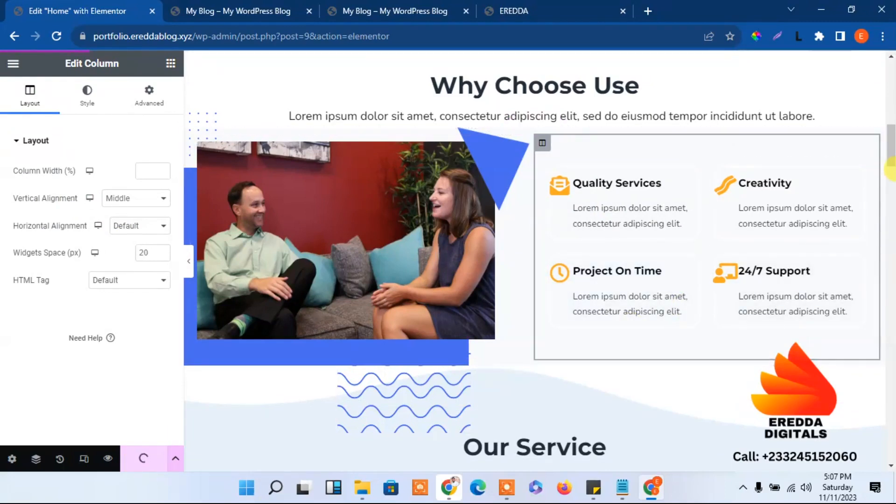
click(891, 170)
drag(892, 186, 874, 138)
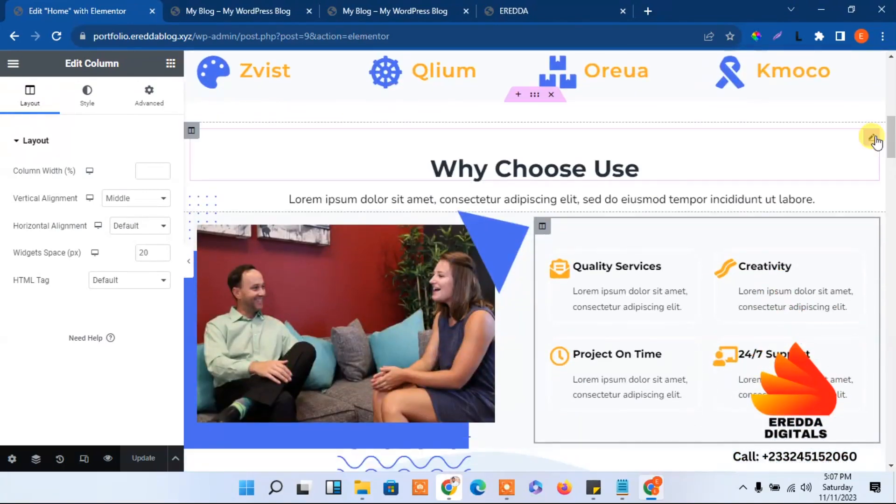
click(571, 196)
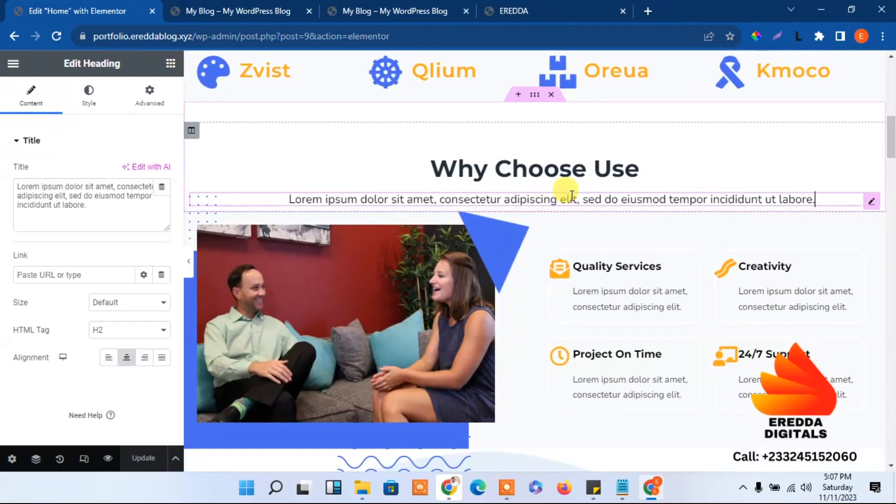
drag(118, 220, 9, 180)
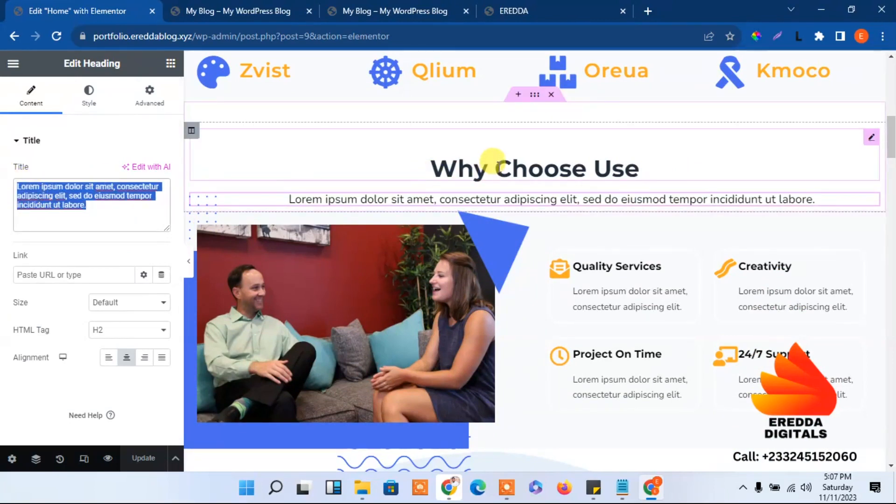
click(495, 163)
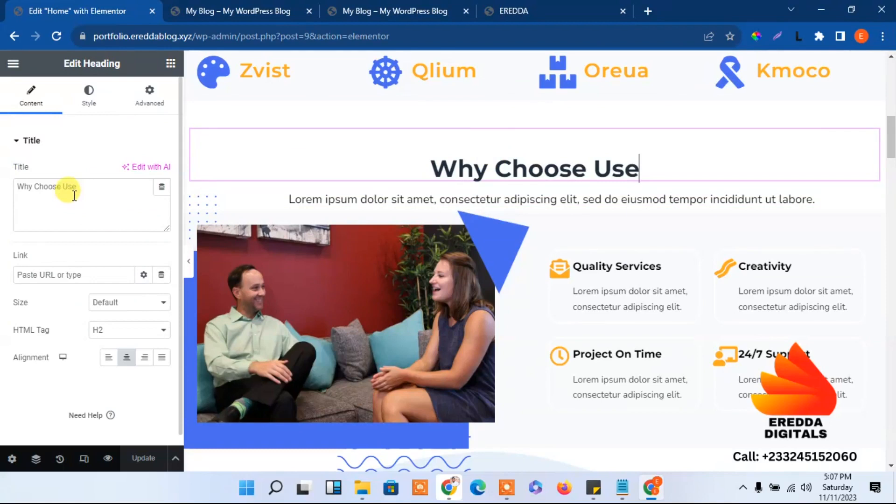
click(620, 284)
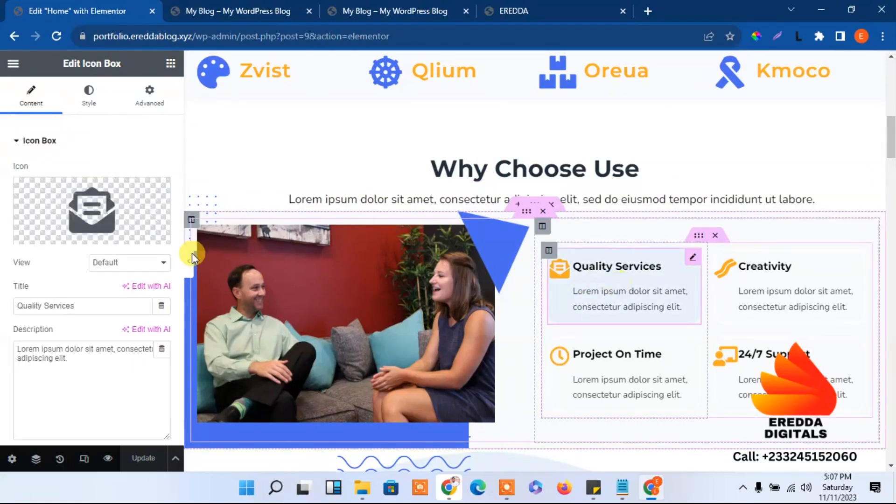
triple_click(93, 360)
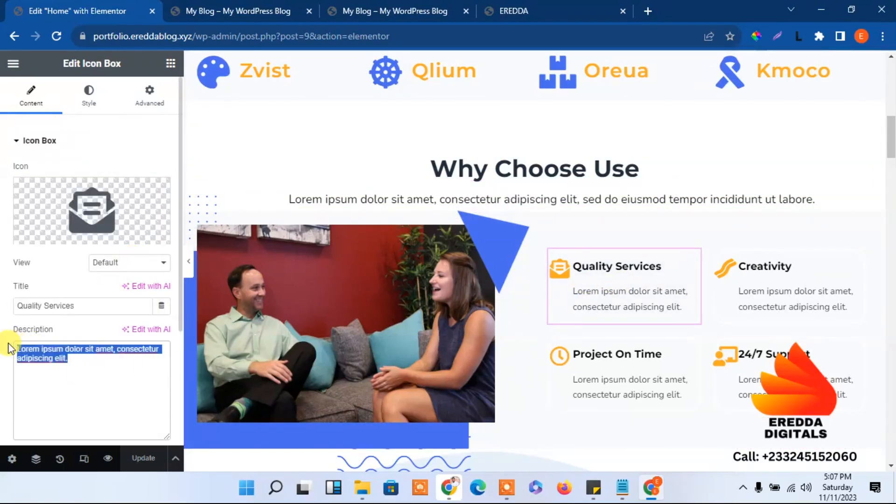
click(757, 273)
drag(892, 156, 892, 208)
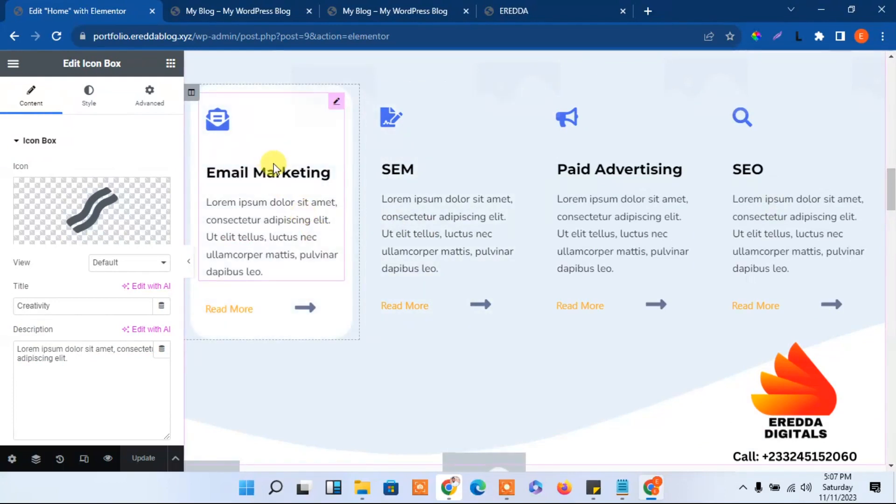
click(274, 170)
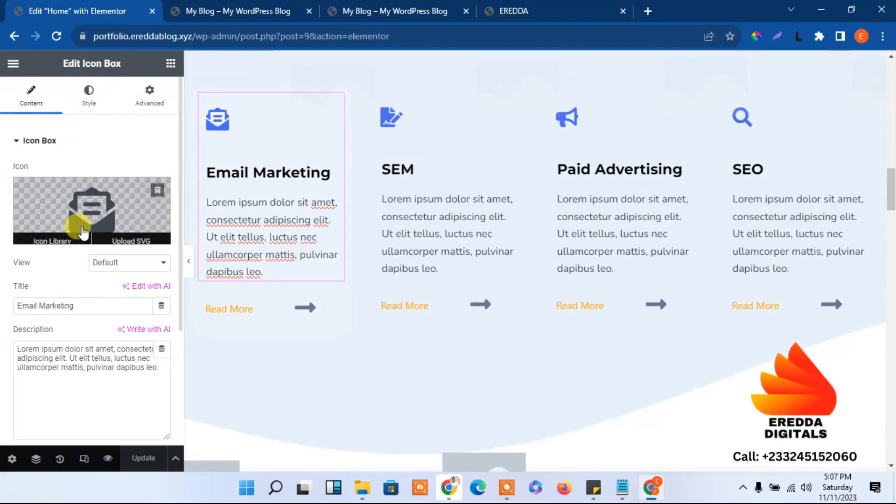
mouse_move(156, 200)
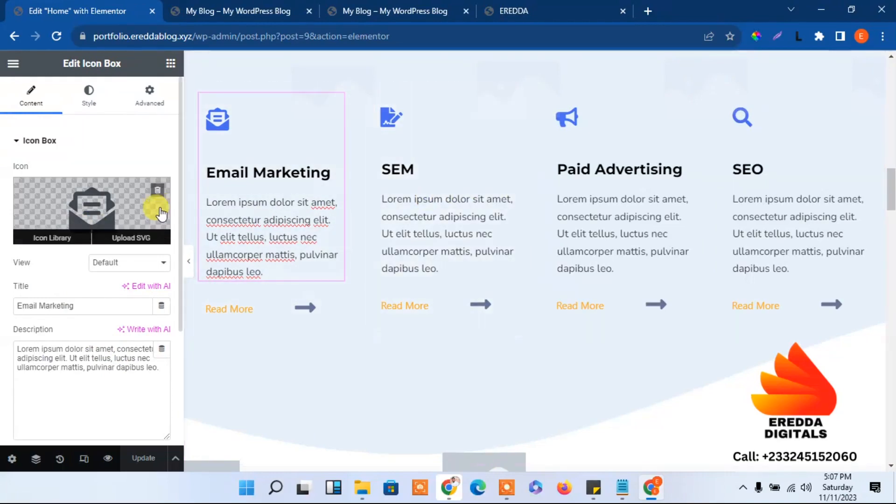
click(97, 207)
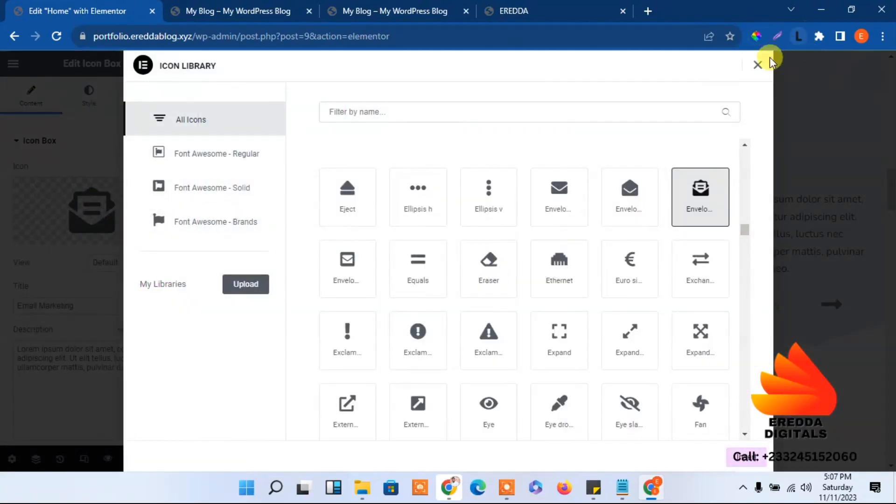
click(756, 67)
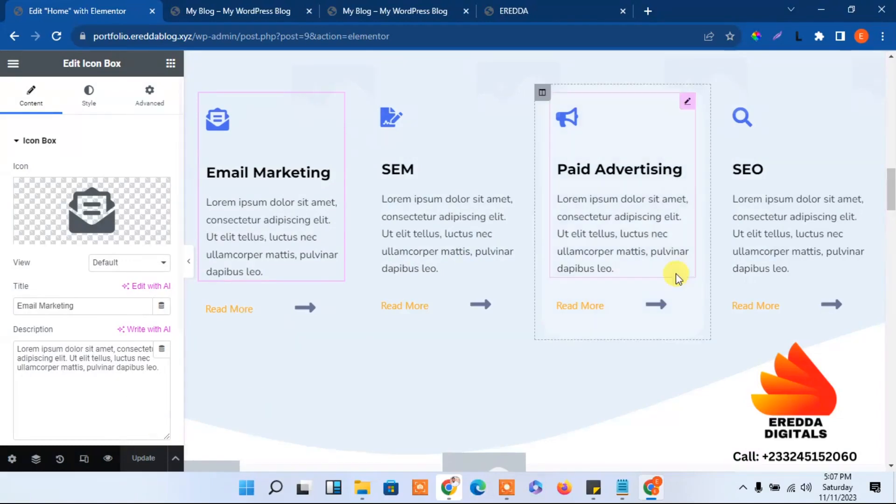
mouse_move(890, 191)
mouse_down()
mouse_move(890, 150)
mouse_move(893, 331)
mouse_move(892, 205)
mouse_up()
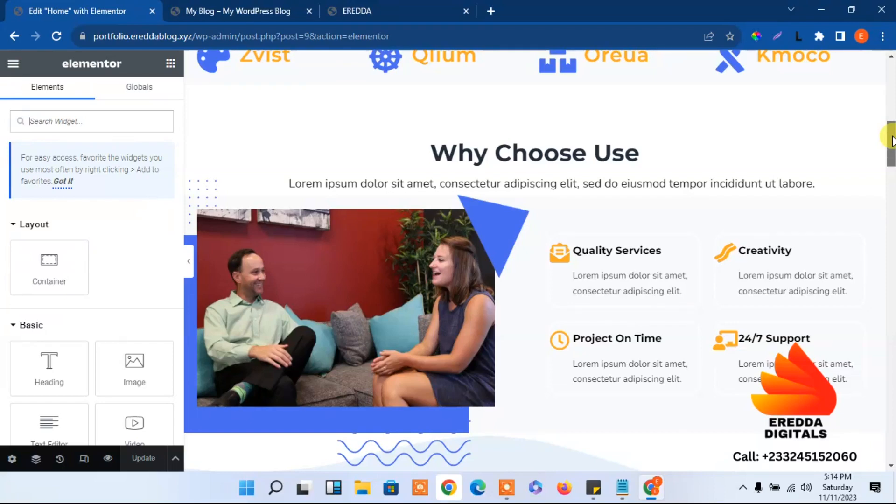
Copy the Why Choose Use section from its right-click menu
drag(892, 140, 877, 166)
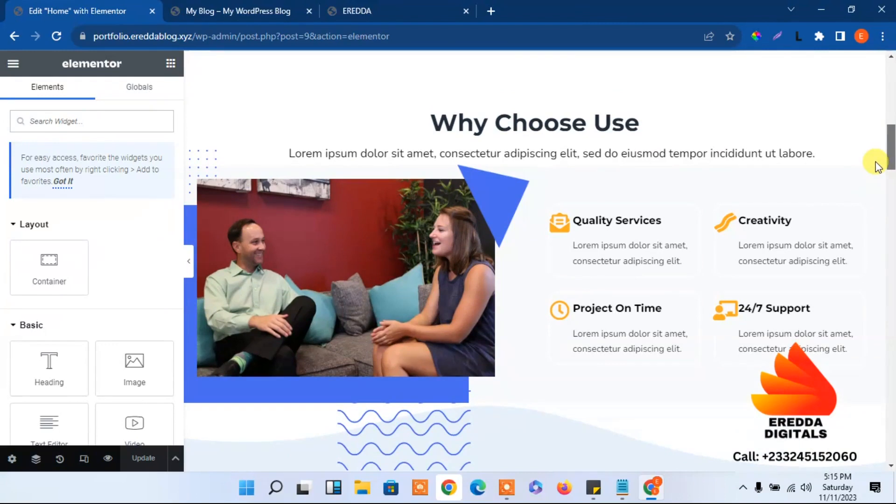
drag(877, 166, 882, 160)
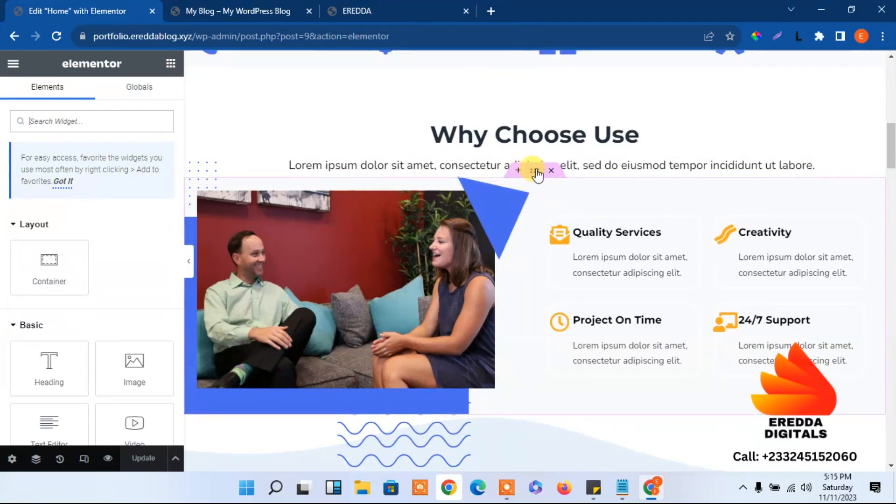
click(534, 173)
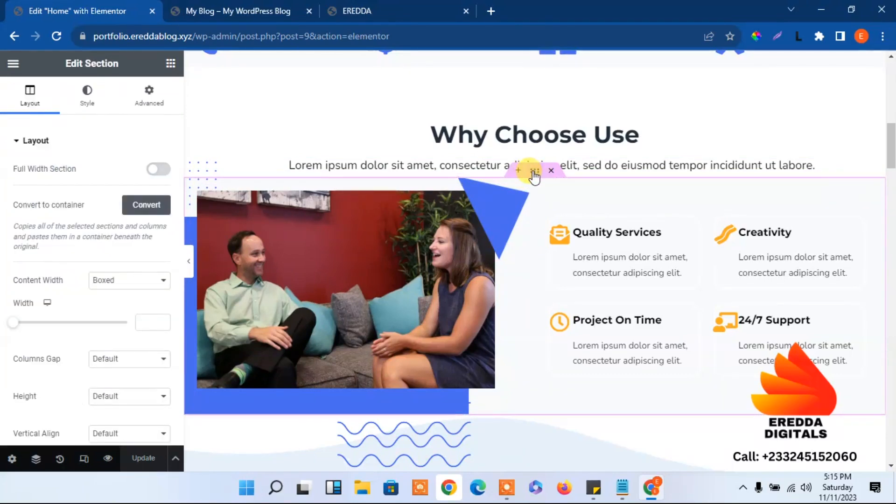
right_click(535, 173)
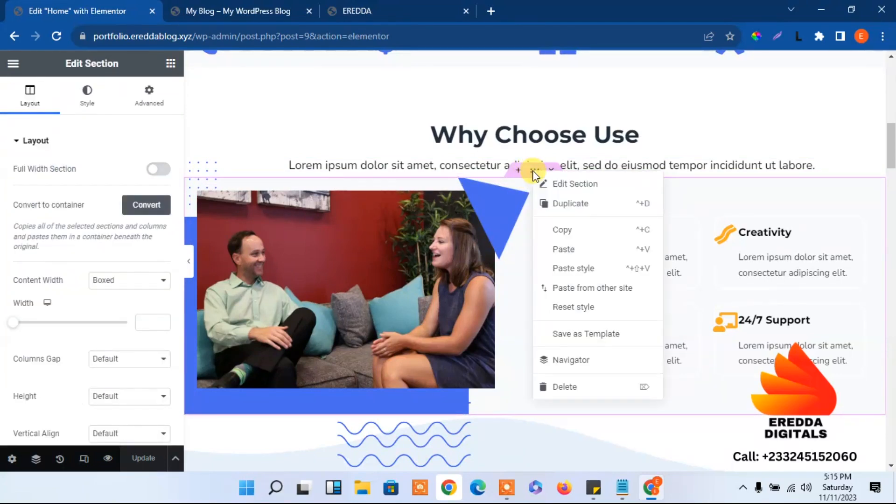
click(562, 230)
Add a new section above Social Media Marketing and paste the copied section into it
drag(893, 154, 893, 241)
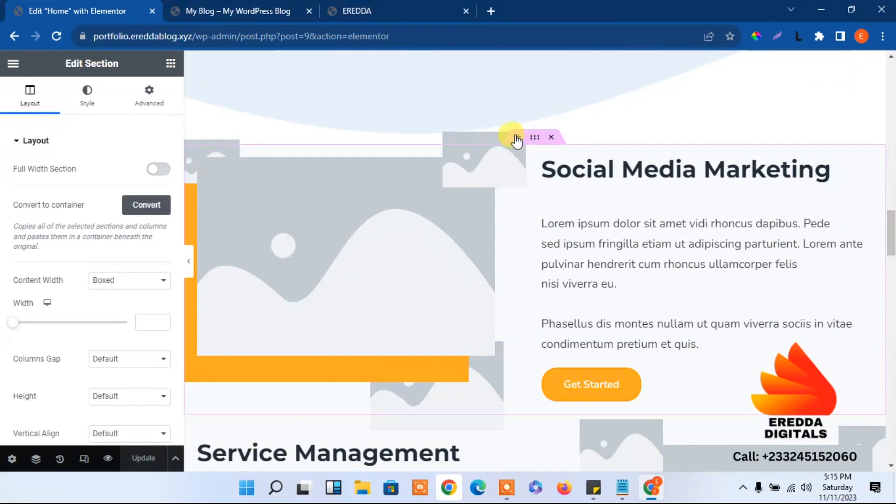
click(516, 137)
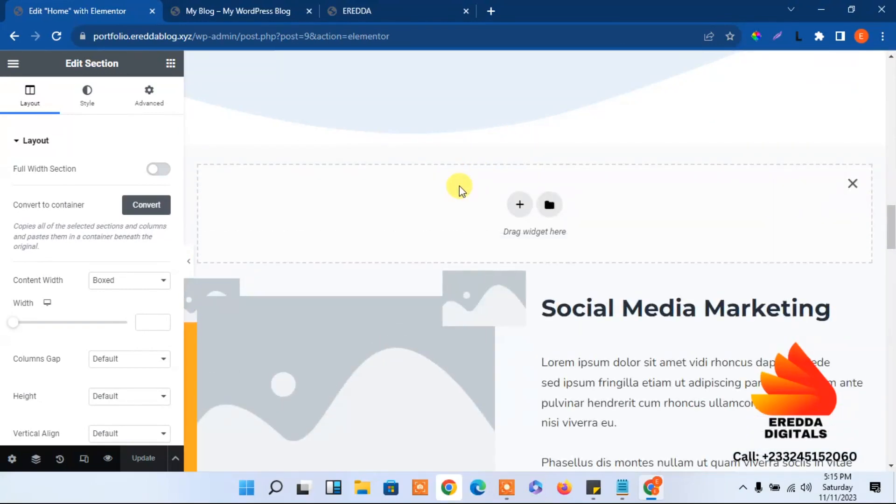
right_click(459, 185)
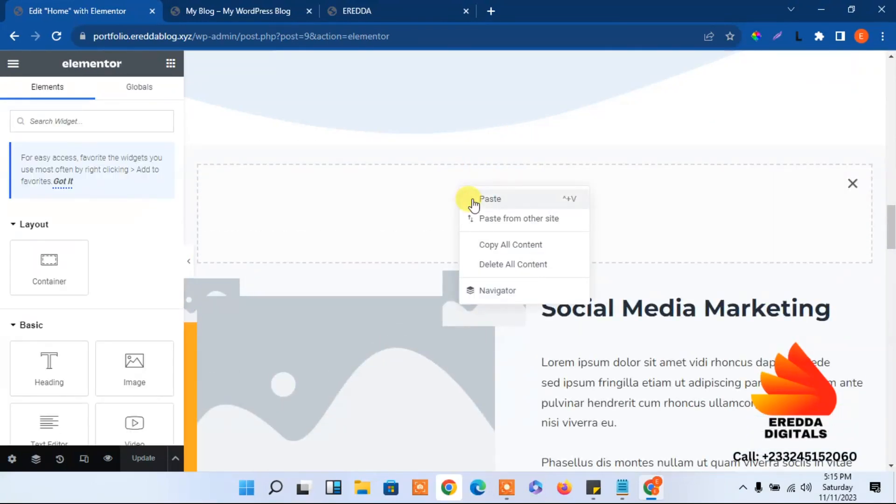
click(488, 199)
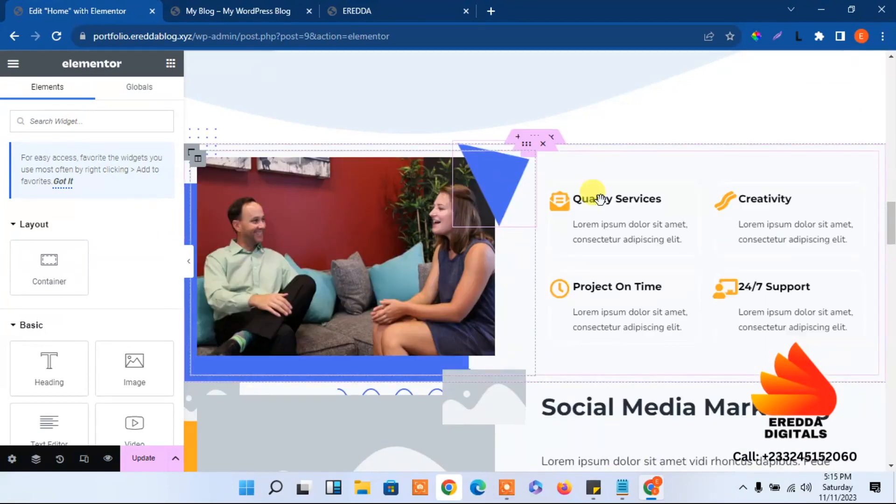
mouse_move(894, 217)
mouse_down()
mouse_move(893, 260)
mouse_move(890, 203)
mouse_up()
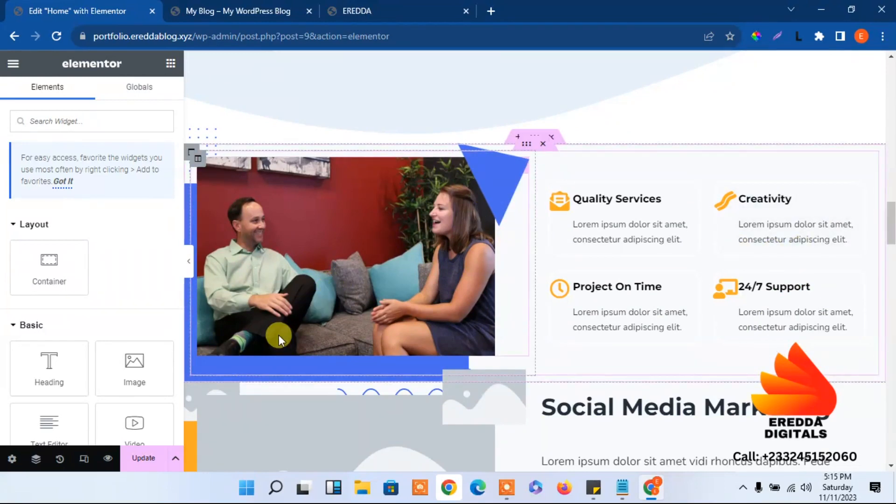
Check the reference layout, then delete the four-service grid from the copied section
click(384, 5)
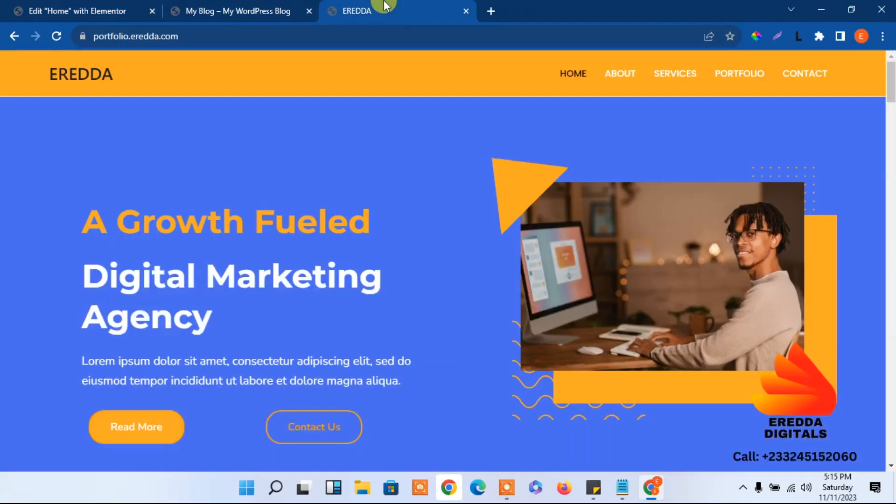
drag(889, 79, 889, 223)
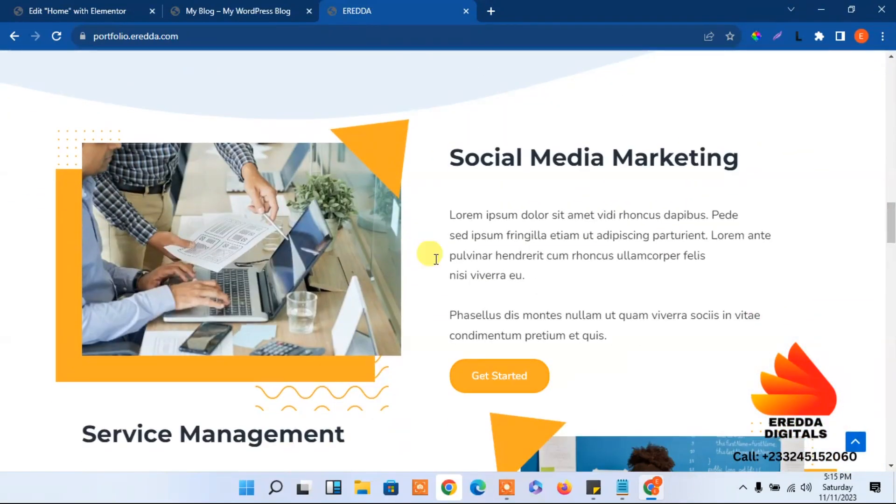
click(101, 6)
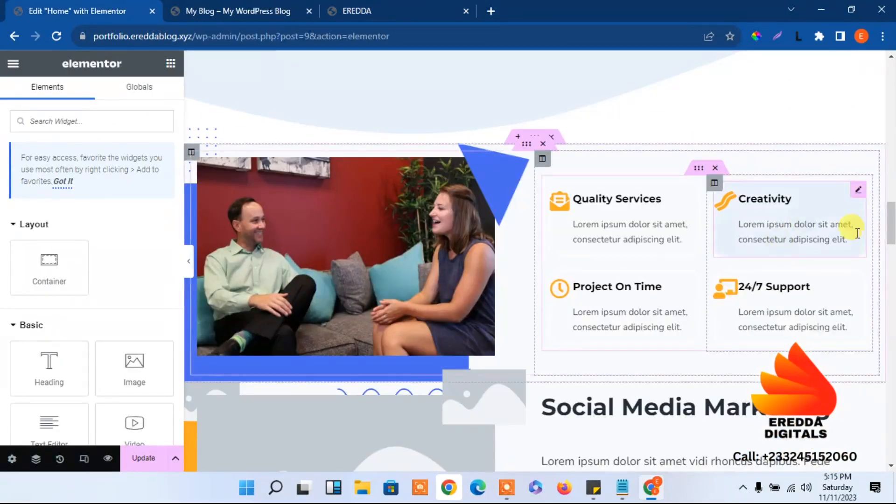
mouse_move(890, 219)
mouse_down()
mouse_move(887, 242)
mouse_move(886, 225)
mouse_up()
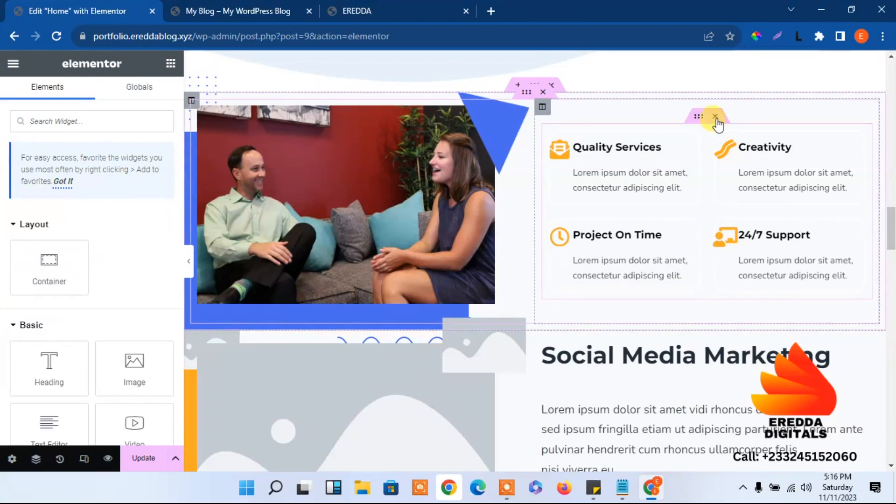
click(715, 117)
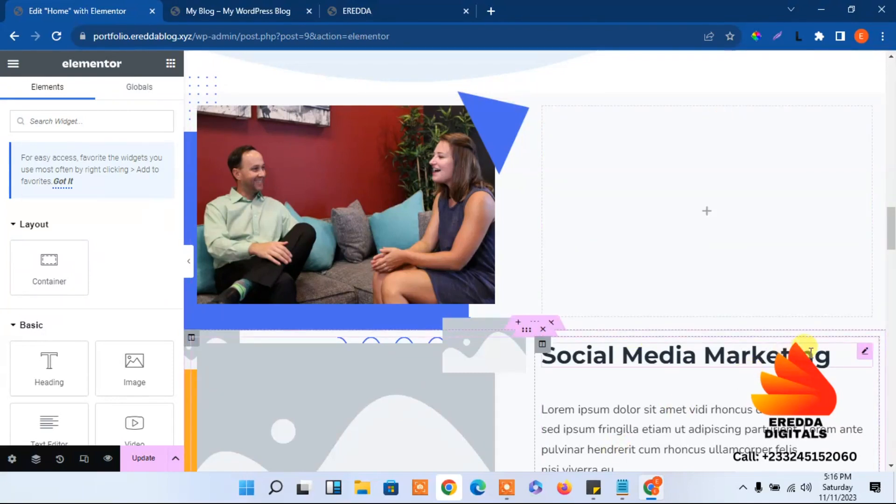
Move the Social Media Marketing heading, paragraphs and Get Started button into the column beside the photo
drag(866, 359, 766, 217)
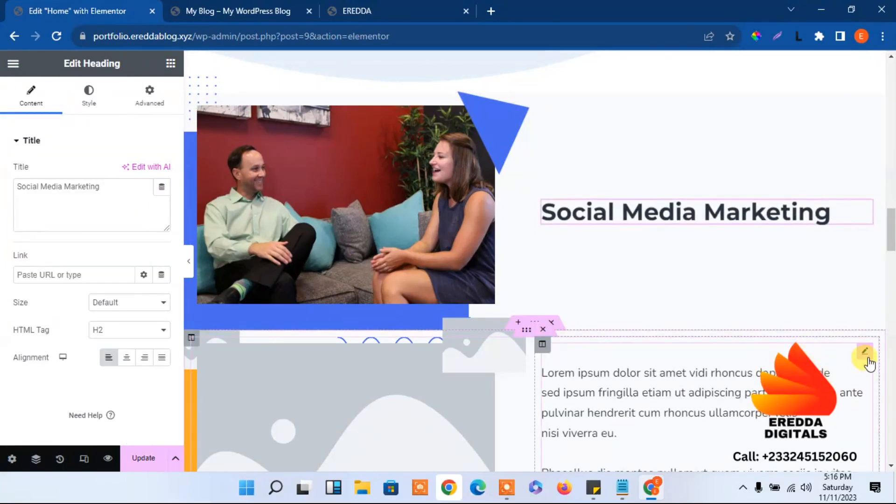
drag(866, 359, 775, 253)
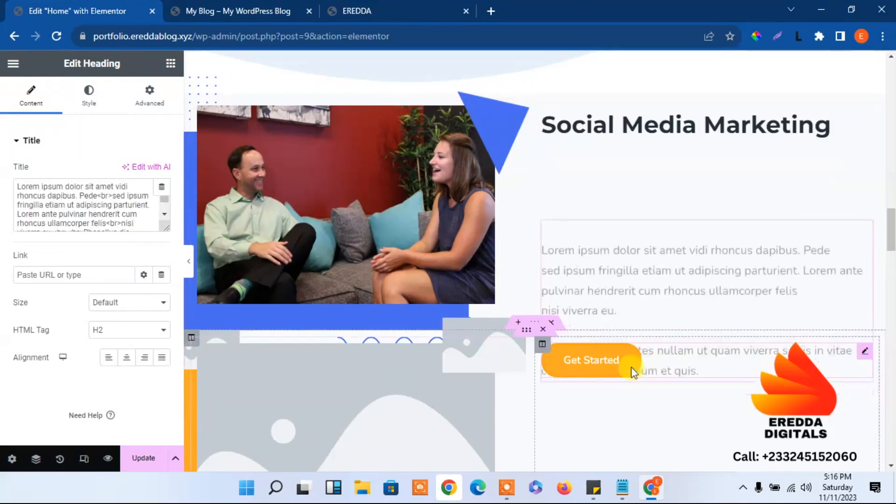
drag(864, 359, 800, 303)
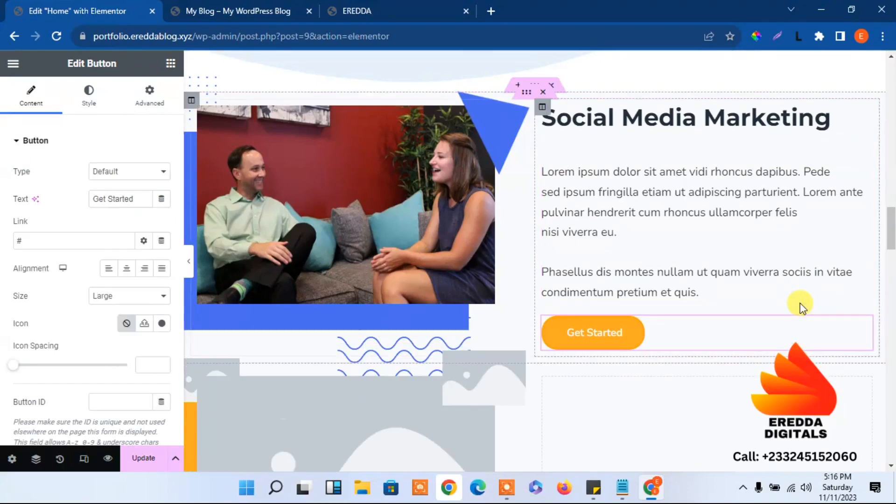
click(436, 7)
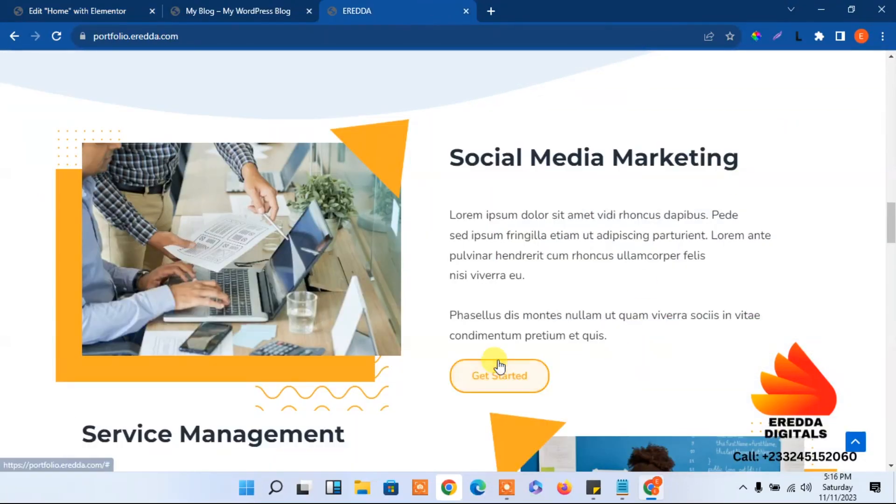
click(69, 7)
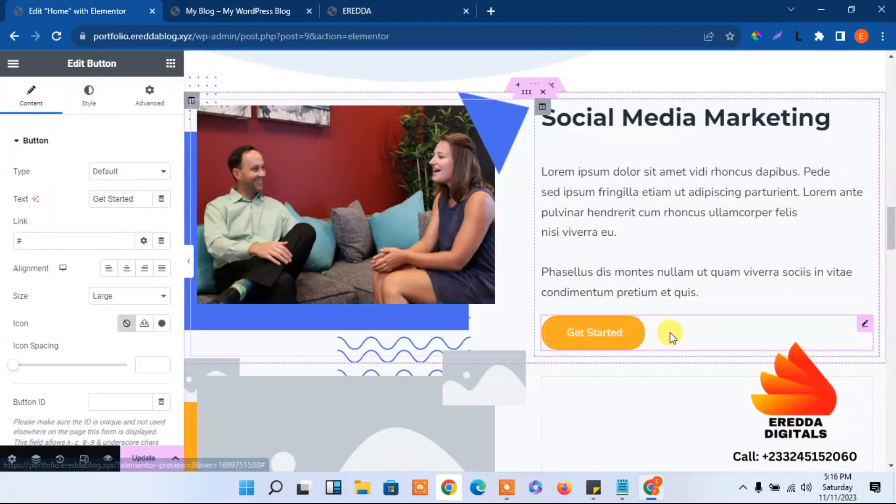
Centre the Get Started button and link it to the Contact page
click(124, 275)
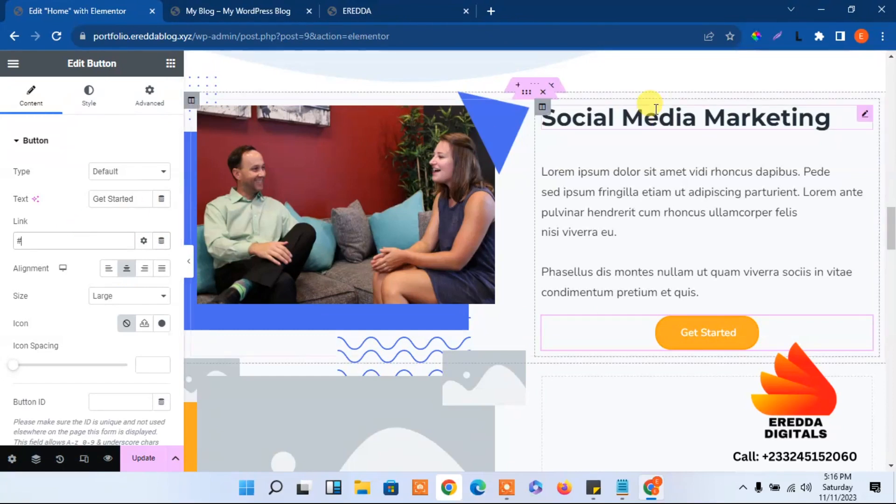
click(68, 239)
text(cont)
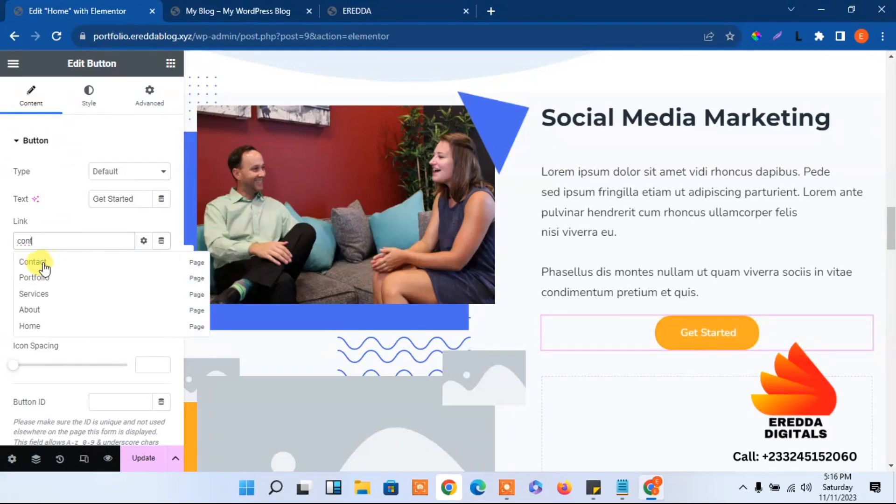
click(216, 7)
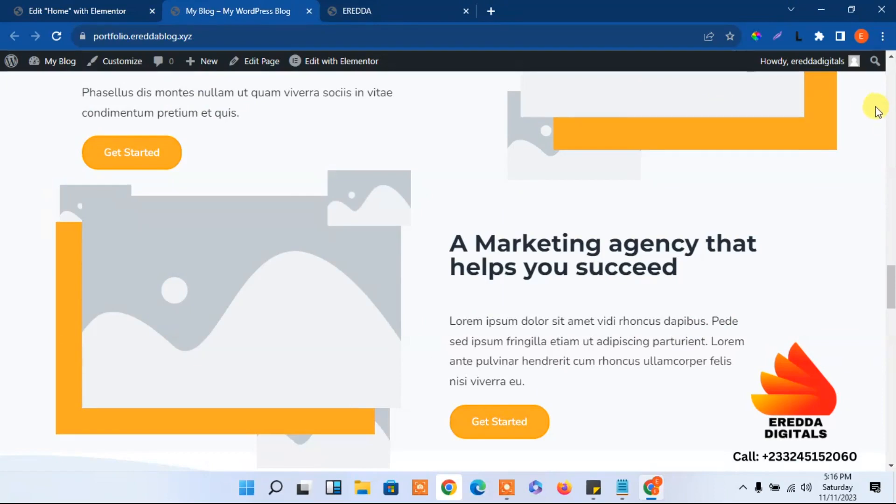
drag(891, 287, 875, 51)
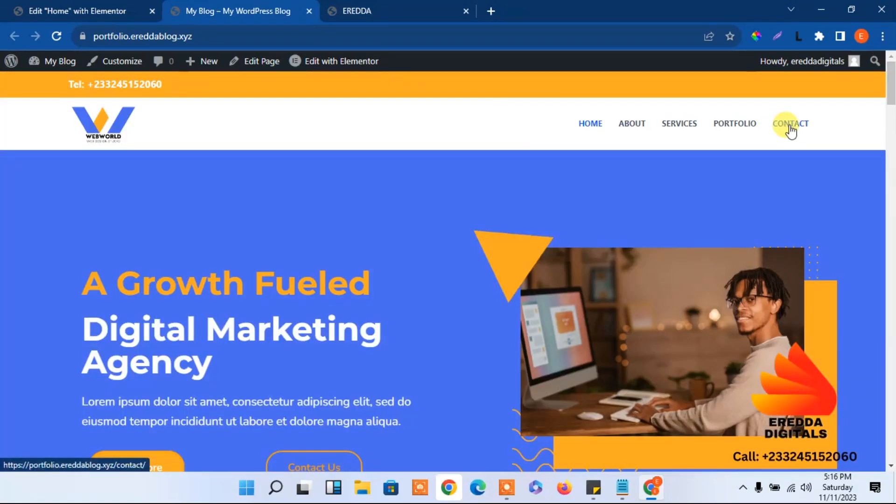
click(84, 10)
click(49, 238)
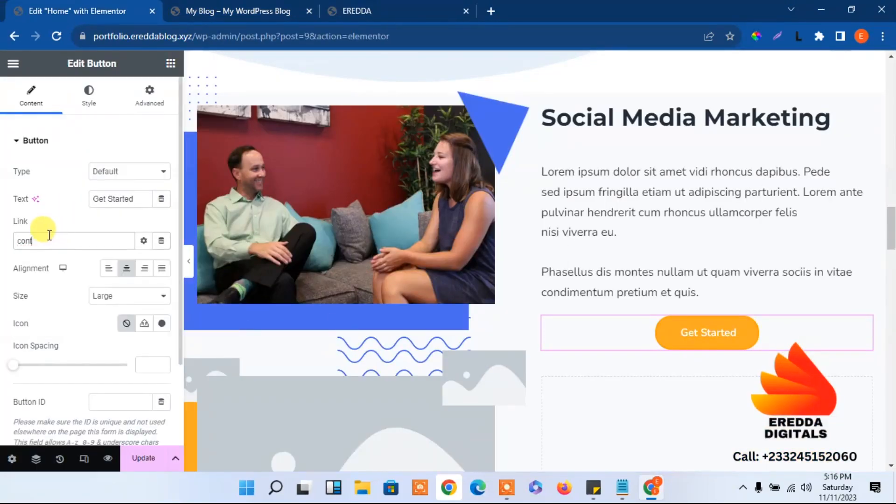
text(ac)
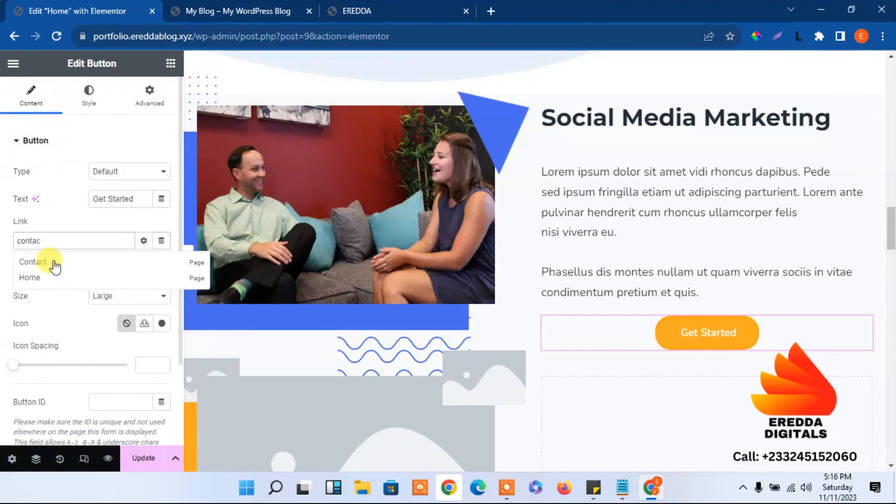
click(42, 264)
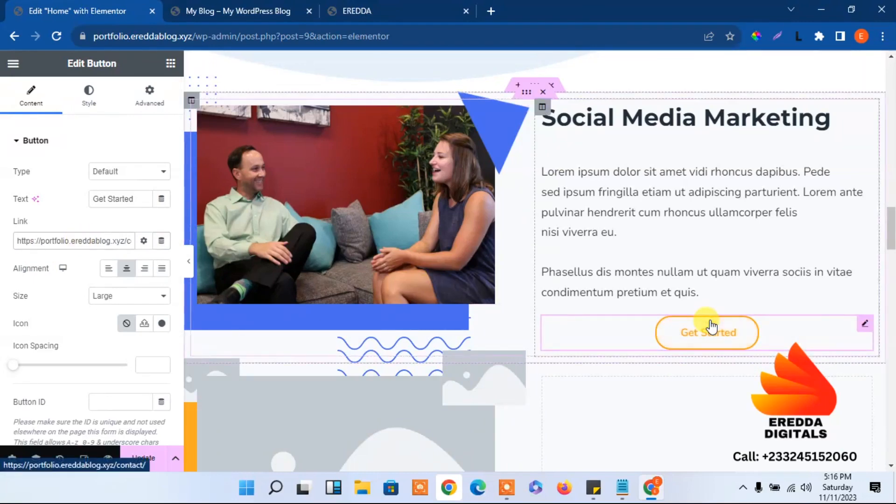
click(391, 5)
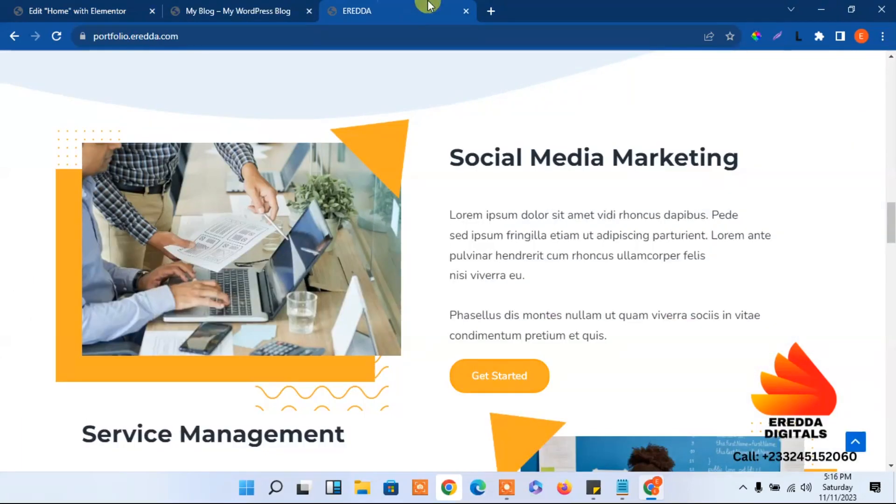
Delete the empty section below Social Media Marketing, then select the Service Management section
drag(890, 215, 871, 53)
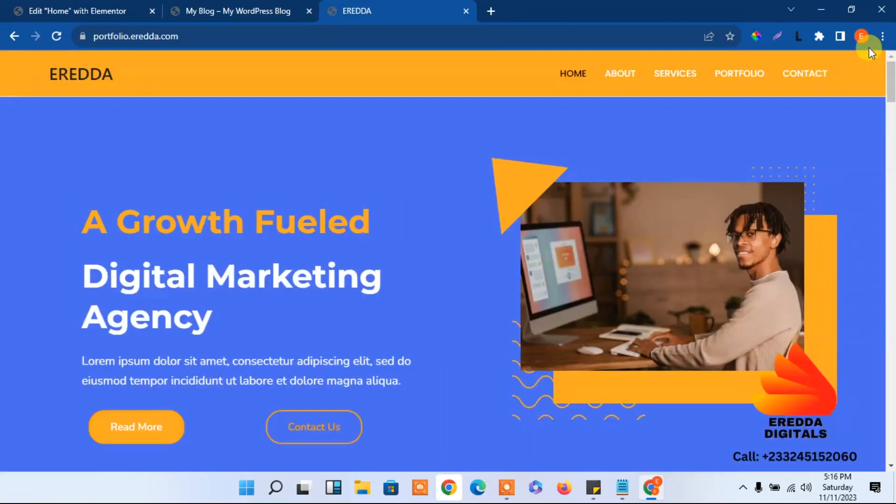
click(130, 6)
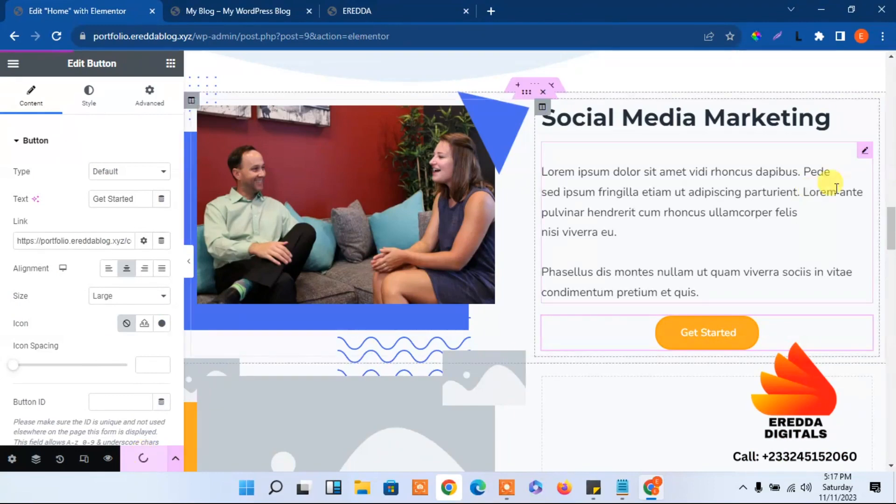
drag(891, 215, 892, 240)
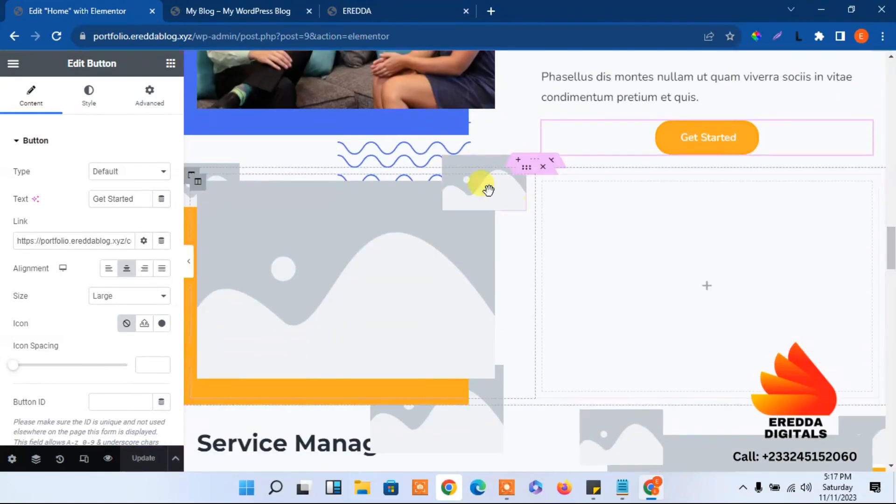
click(552, 162)
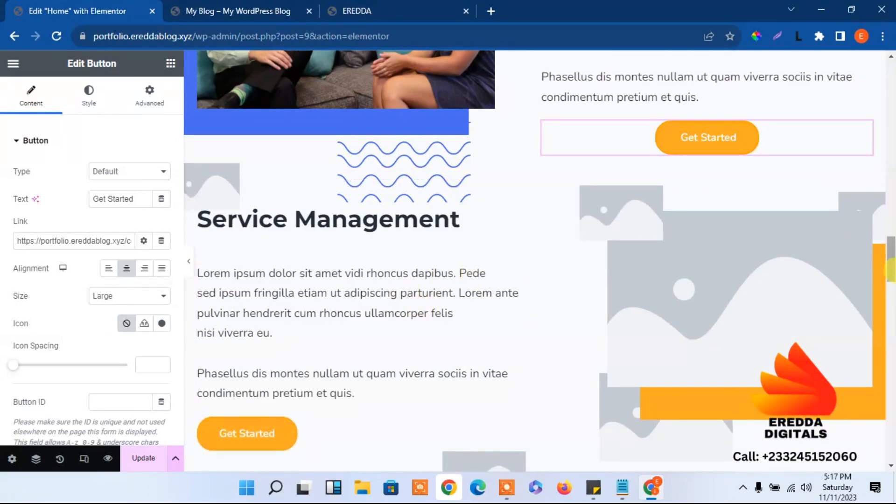
mouse_move(894, 256)
mouse_down()
mouse_move(895, 237)
mouse_move(895, 255)
mouse_up()
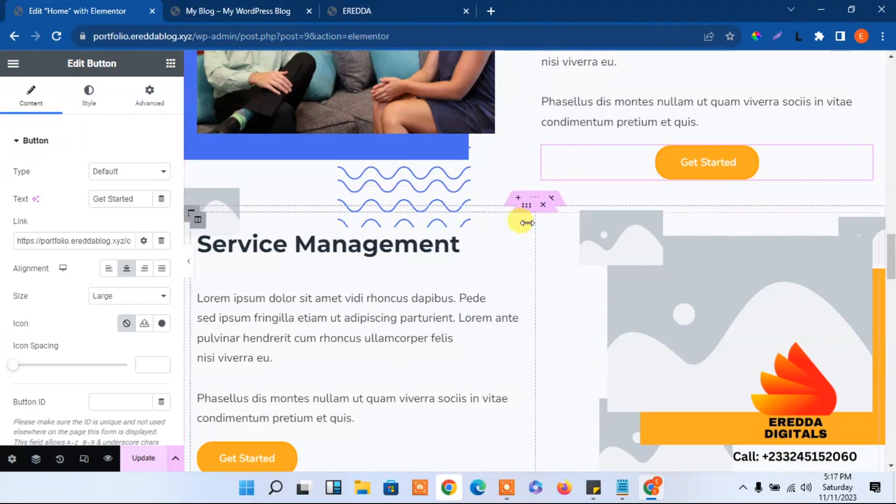
click(535, 201)
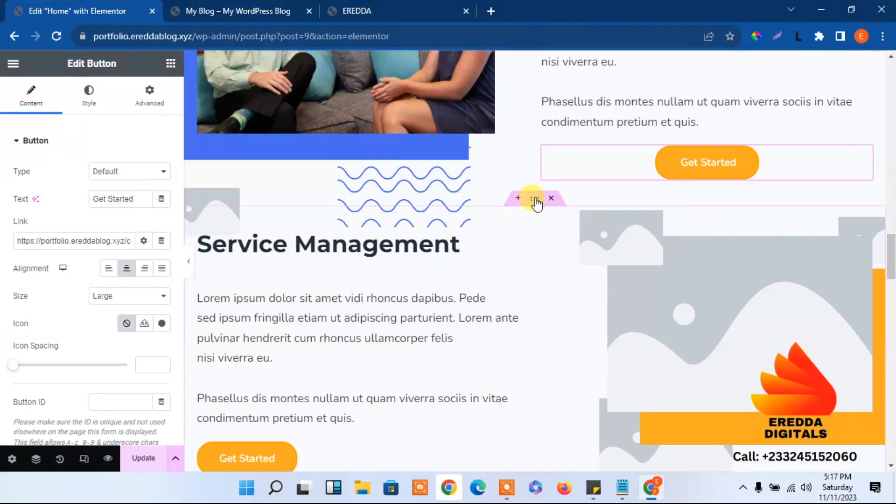
Set the Service Management section's top margin to 50 px
click(159, 95)
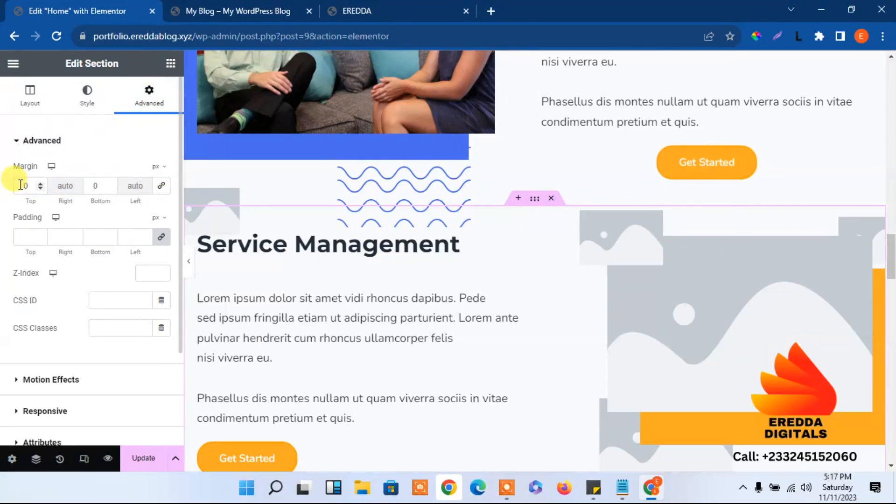
text(5)
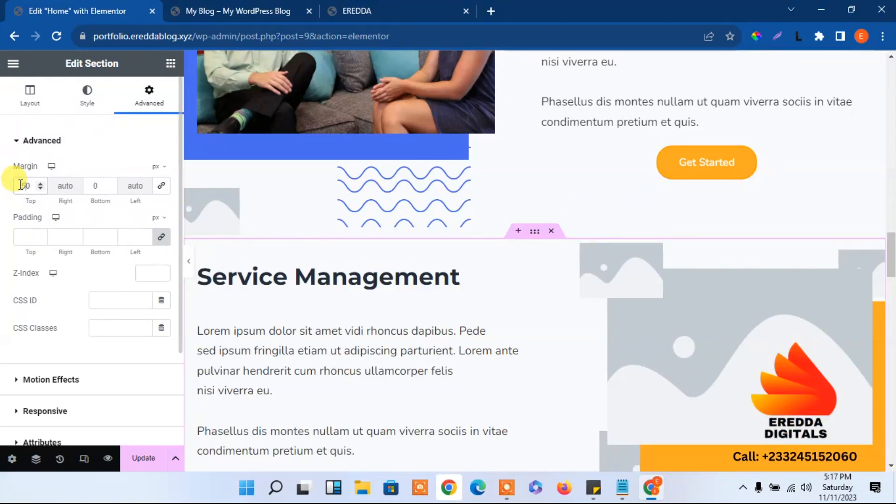
key(BackSpace)
text(7)
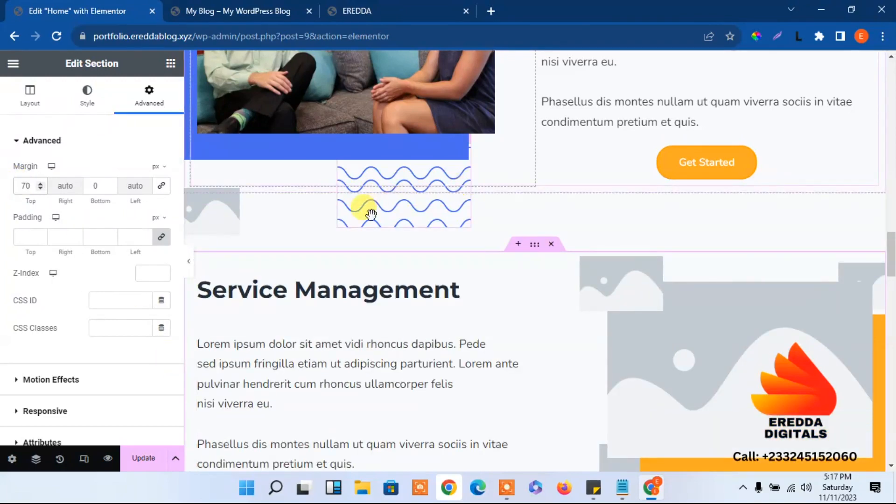
key(BackSpace)
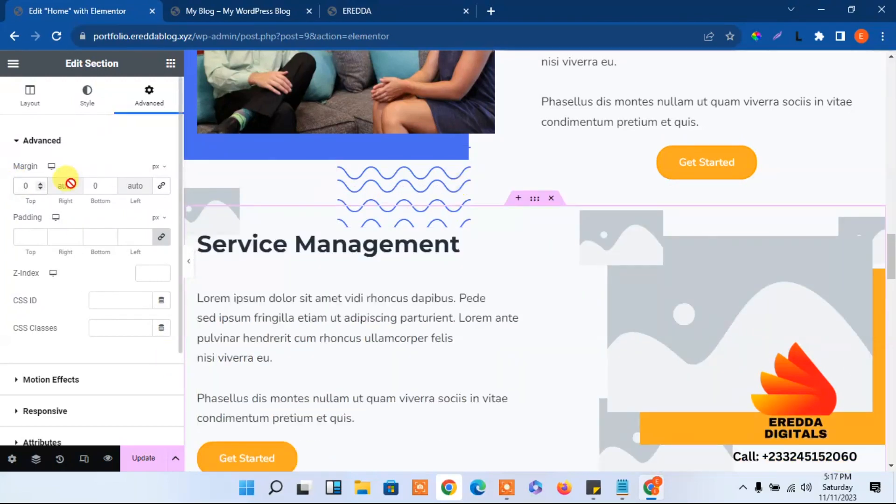
text(5)
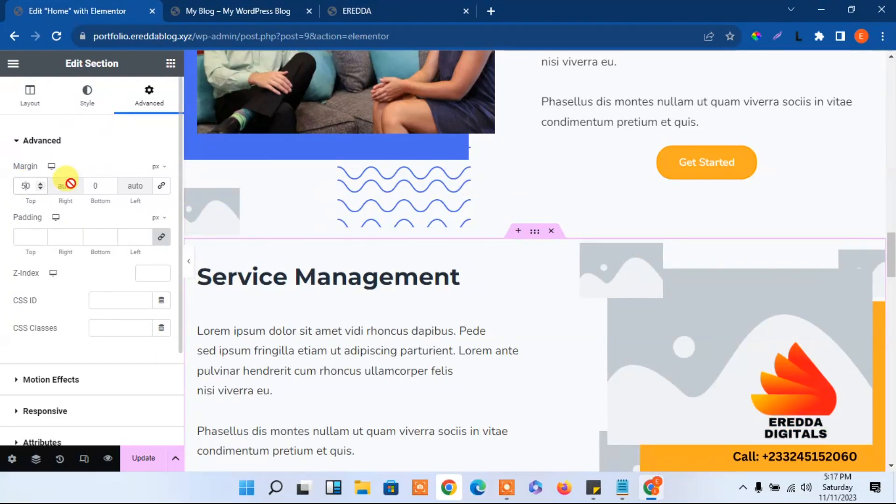
Give the wavy line image a -40 px top margin to pull it upward
click(440, 177)
click(154, 103)
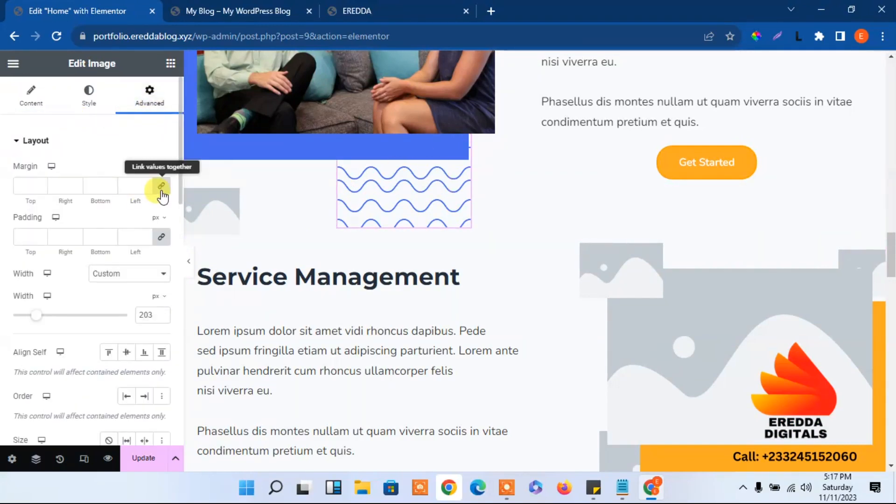
click(162, 187)
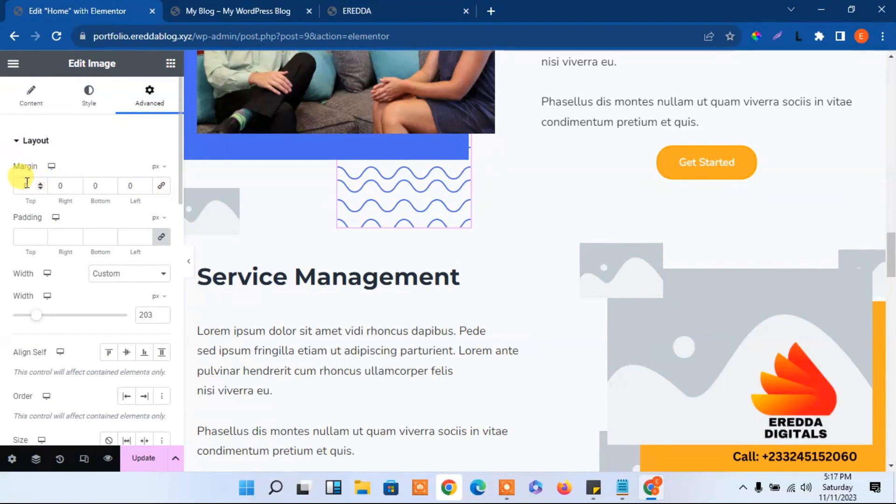
drag(40, 189, 40, 189)
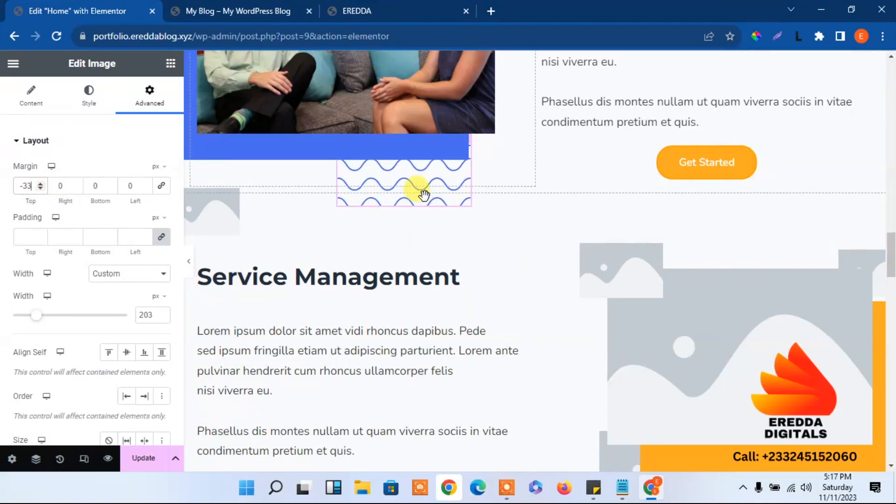
drag(41, 189, 41, 190)
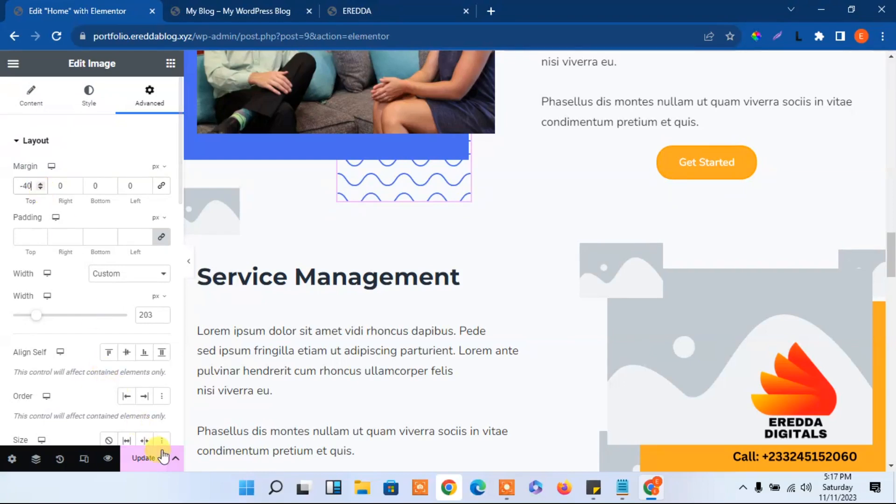
click(229, 8)
click(57, 33)
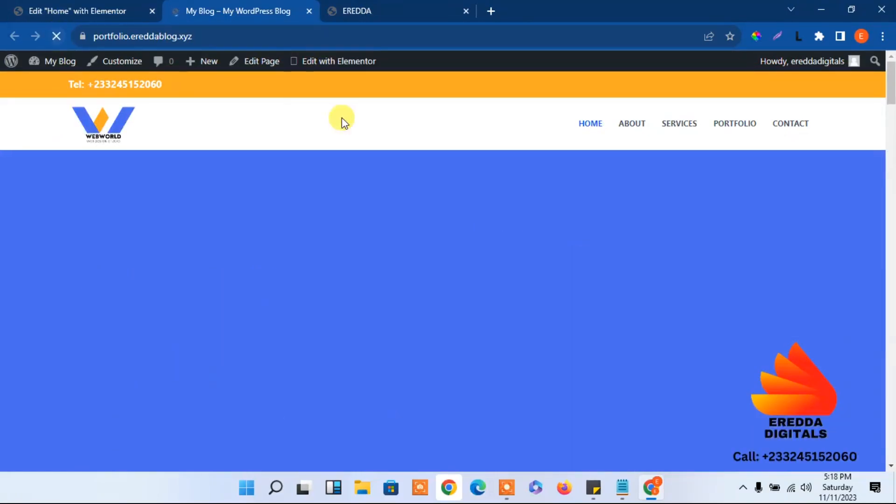
drag(893, 89, 891, 261)
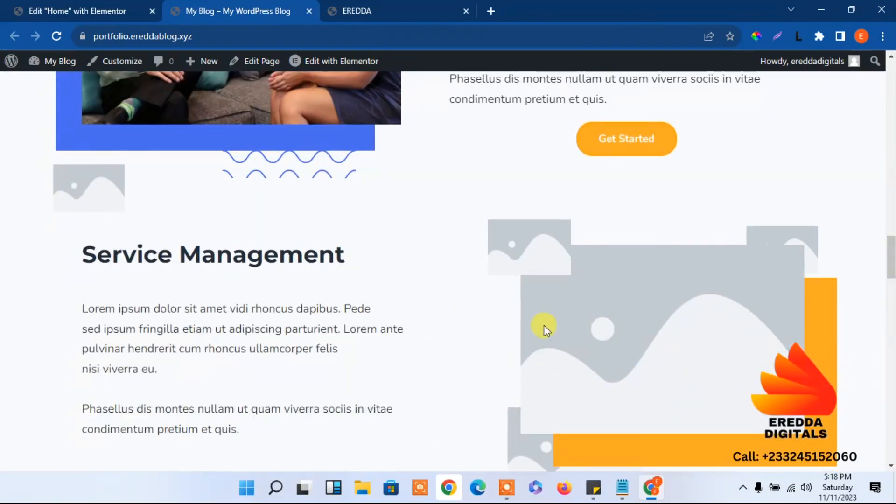
drag(891, 257, 135, 11)
click(75, 11)
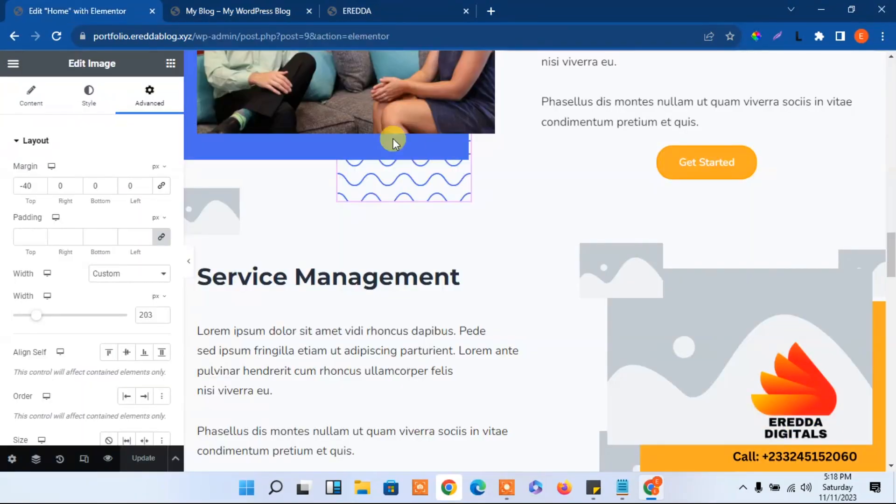
drag(890, 236, 881, 84)
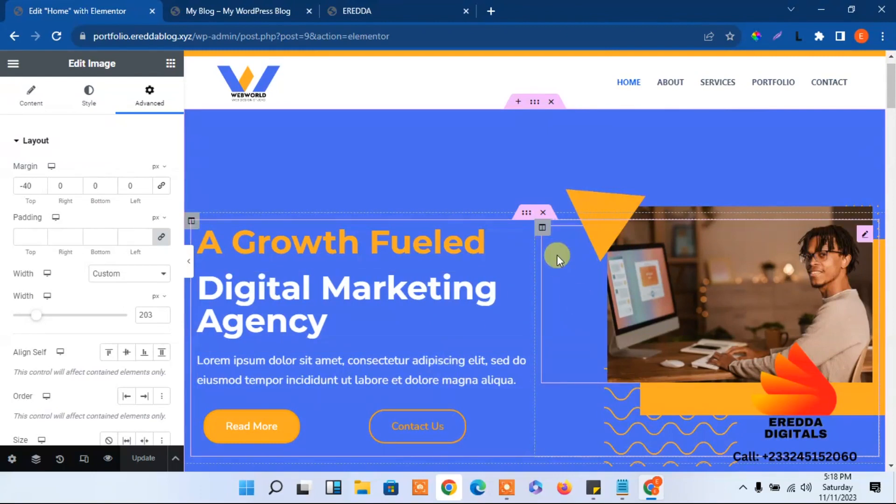
Copy the A Growth Fueled hero's inner section
right_click(530, 214)
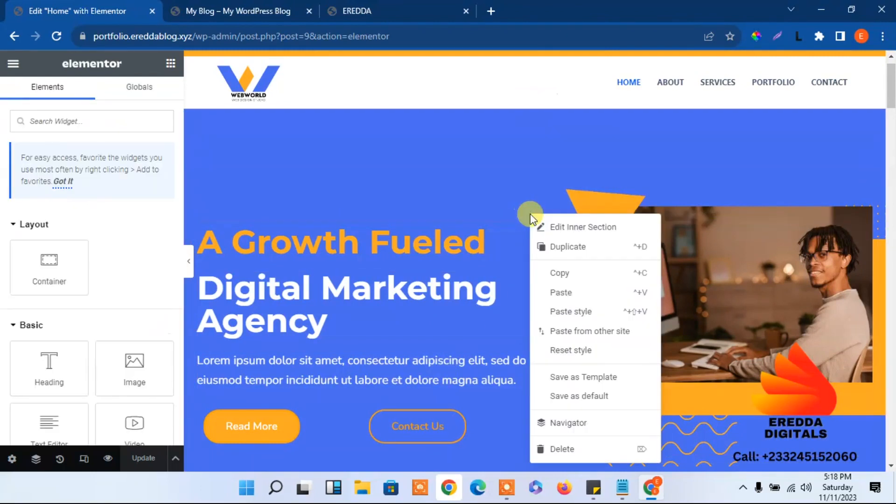
click(558, 274)
drag(891, 86, 889, 263)
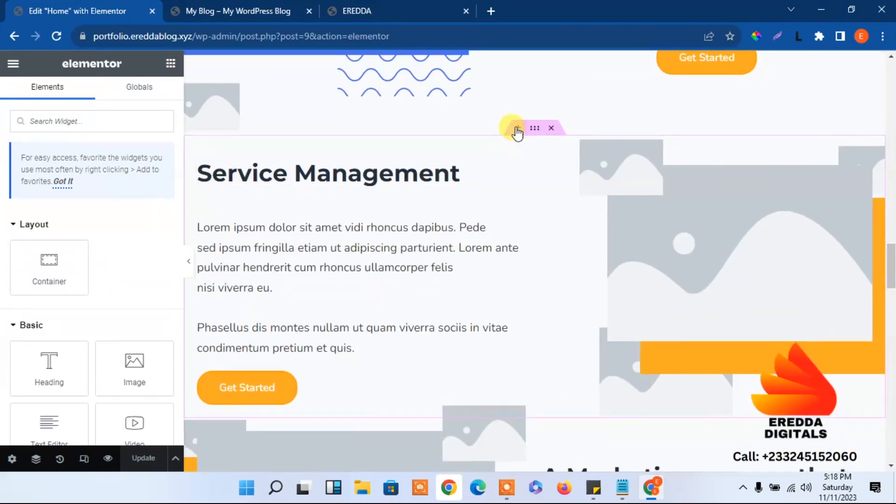
Paste the hero into a new empty section added above Service Management
click(517, 127)
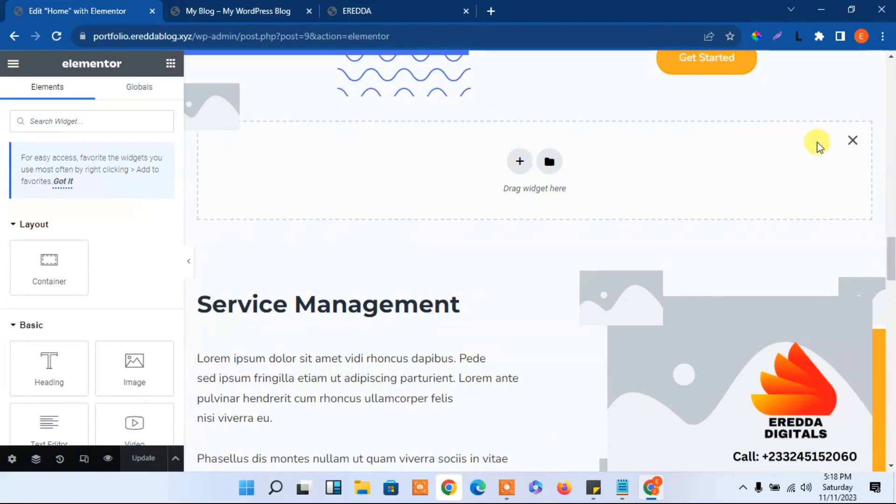
click(853, 141)
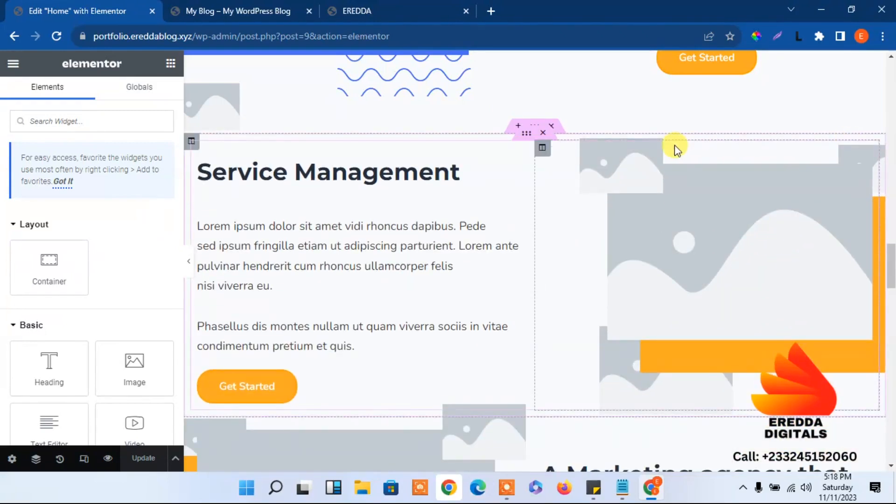
click(517, 127)
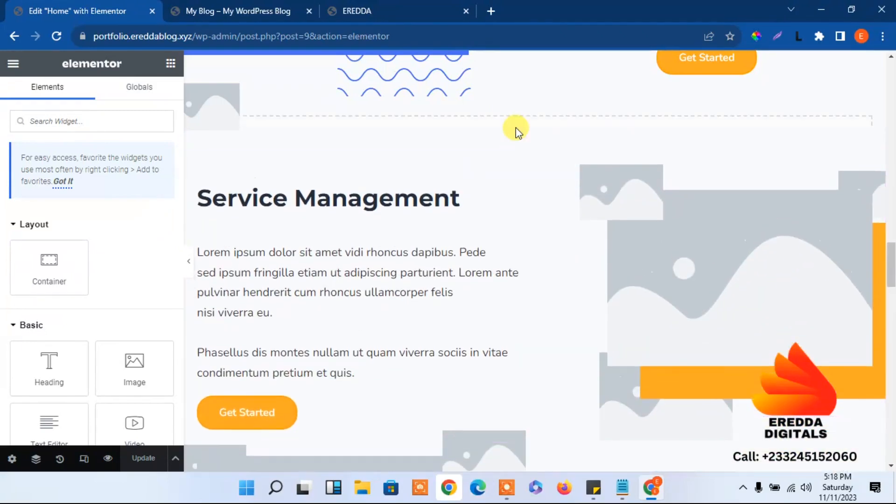
right_click(455, 150)
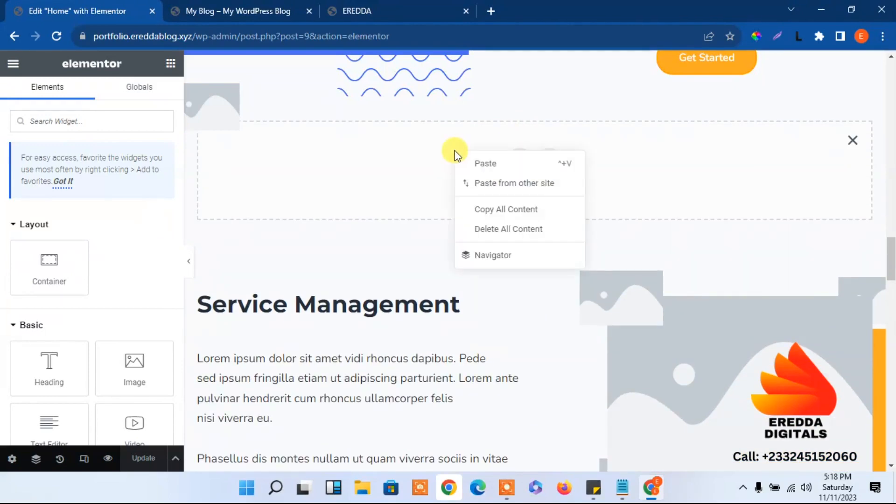
click(484, 165)
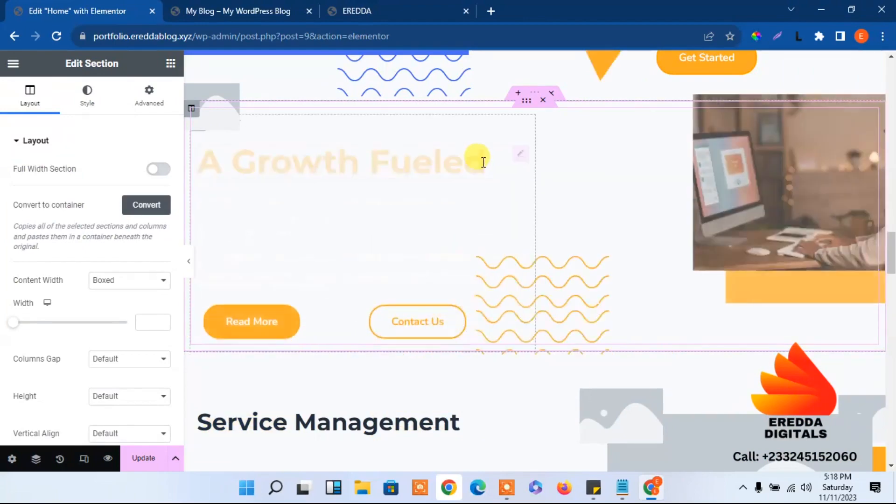
Check the live EREDDA site for reference and return to the Home page editor
drag(892, 260, 888, 233)
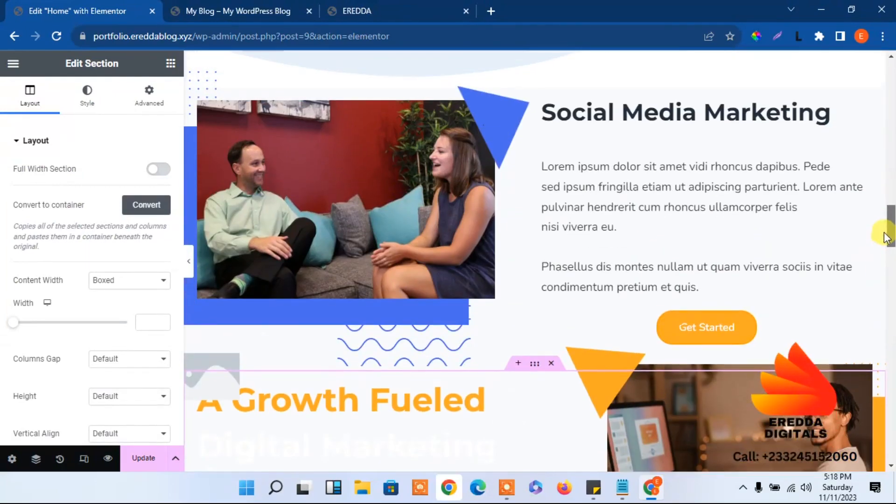
click(343, 9)
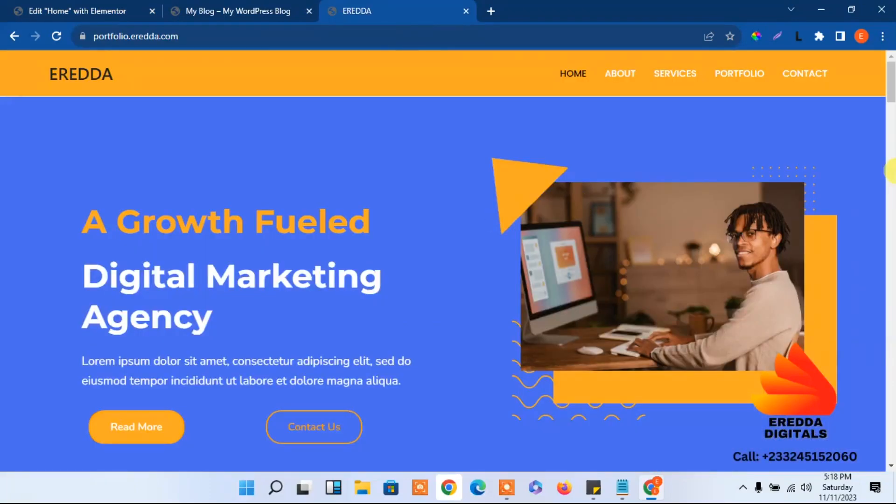
drag(892, 89, 892, 259)
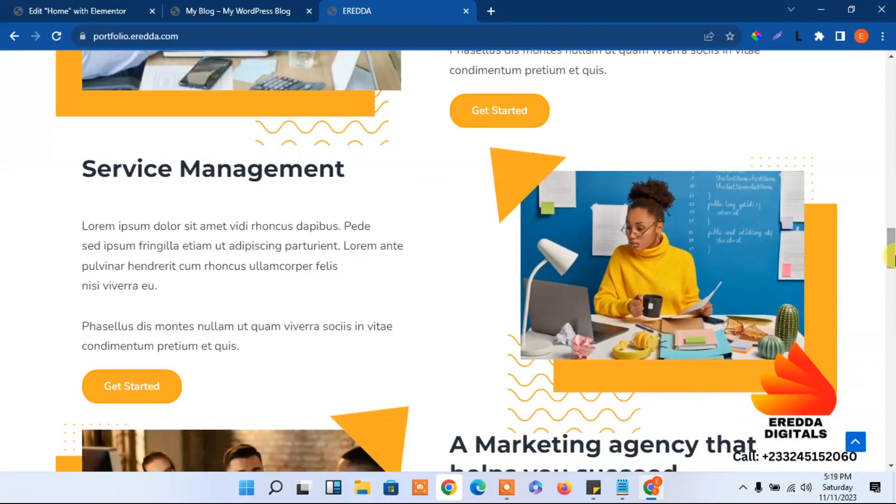
click(94, 7)
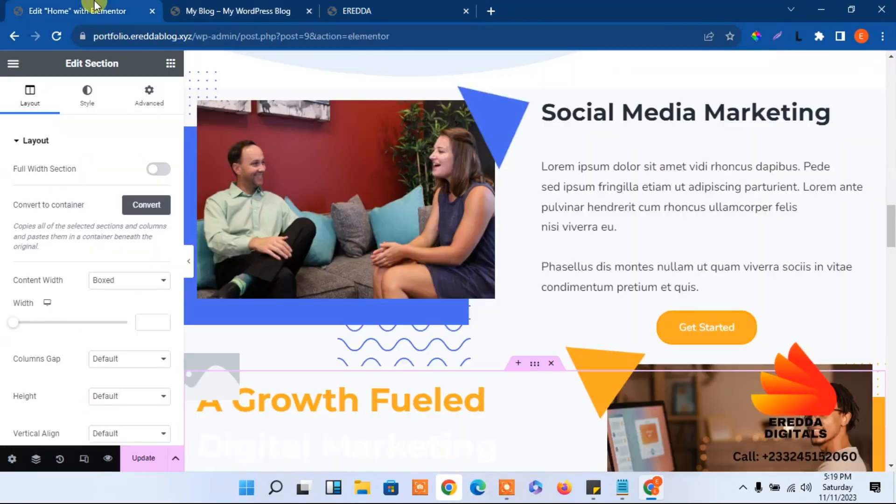
Try a 70 top margin on the A Growth Fueled section, then delete it
drag(889, 240, 893, 251)
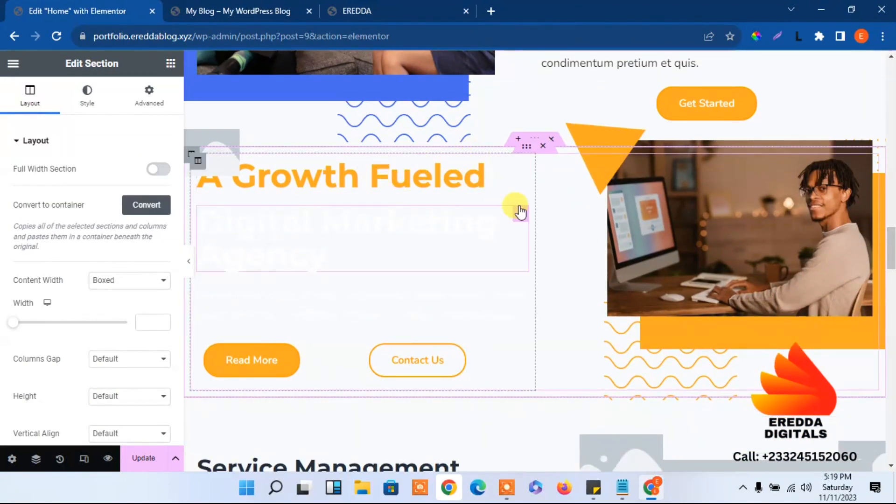
click(531, 148)
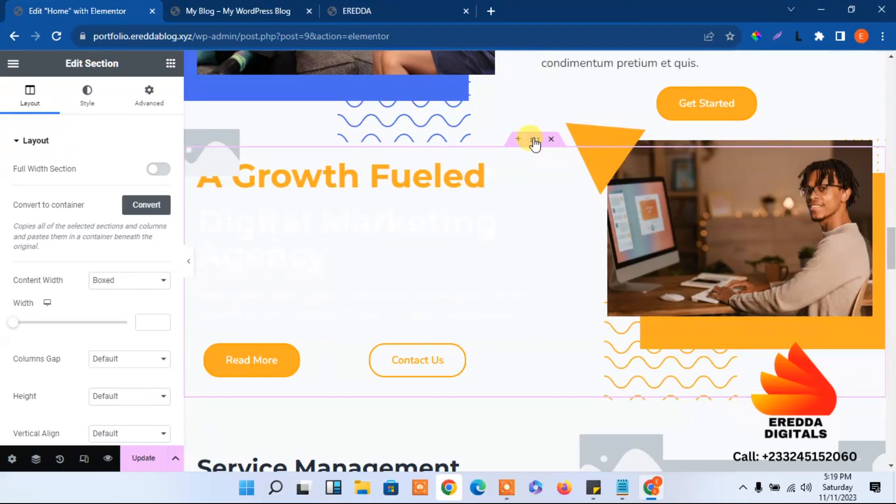
click(150, 104)
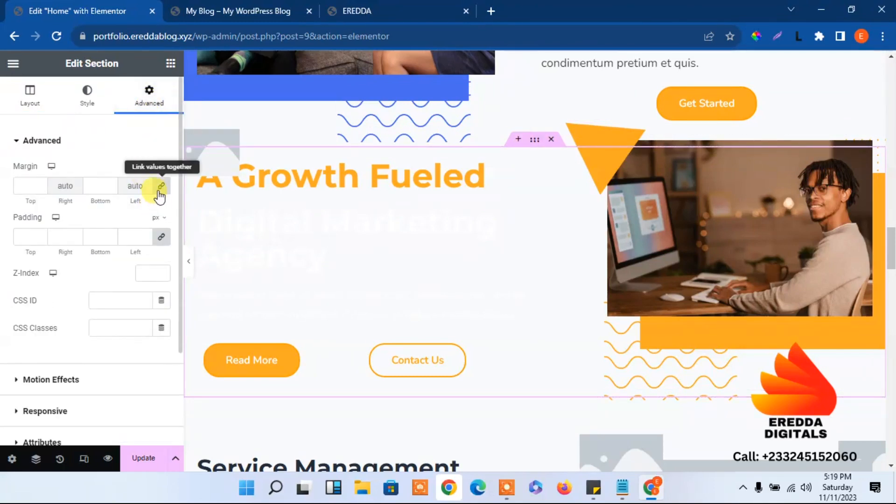
click(16, 182)
text(7)
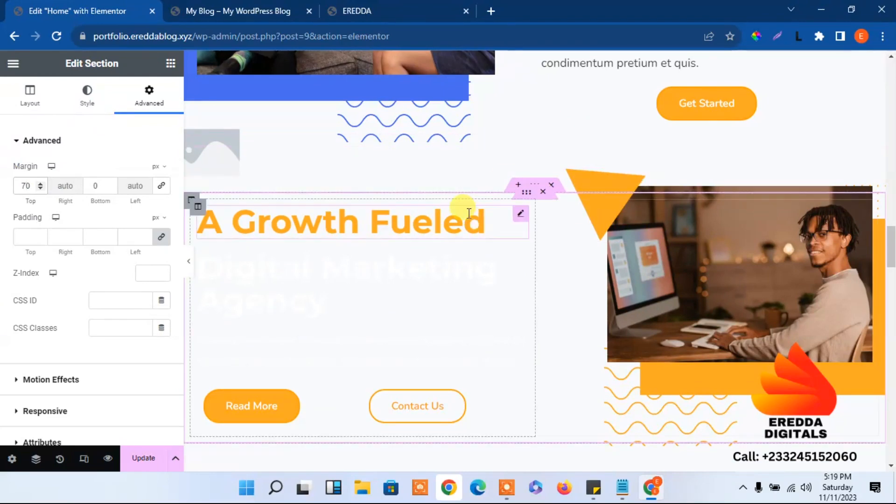
scroll(891, 233, down, 5)
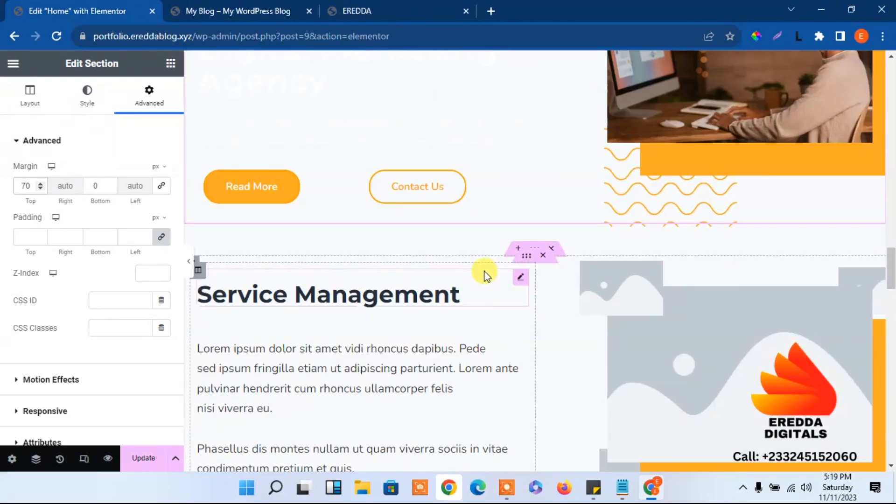
scroll(891, 266, up, 6)
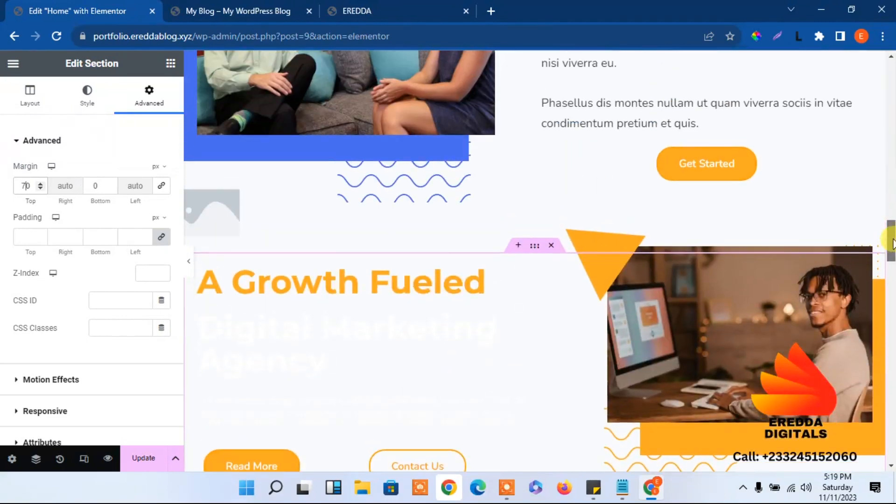
click(553, 248)
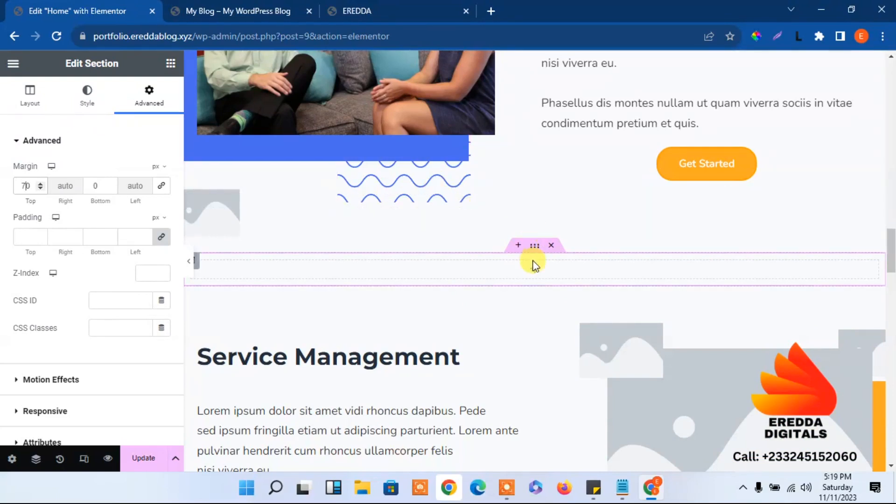
Delete the two leftover empty sections above Service Management
mouse_move(535, 196)
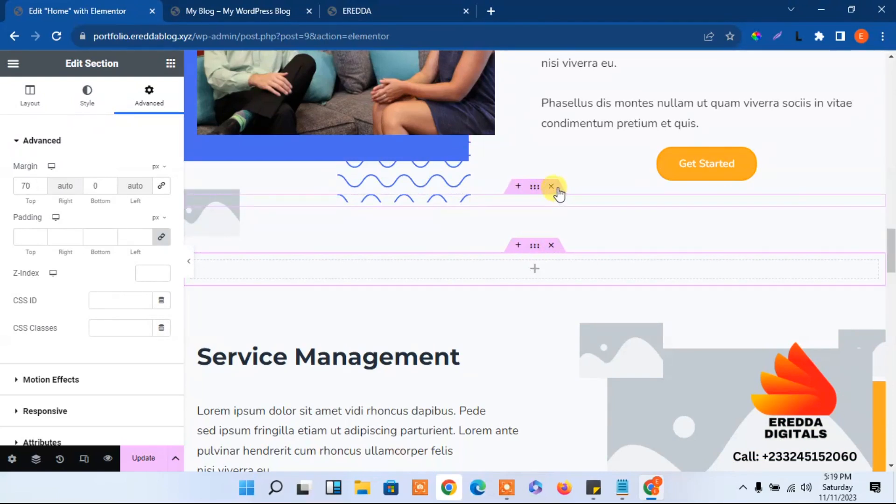
click(557, 189)
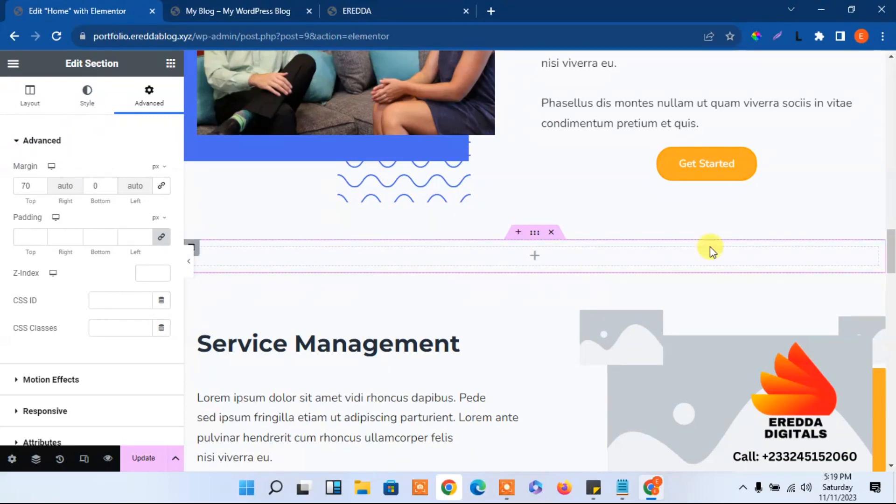
drag(895, 243, 893, 247)
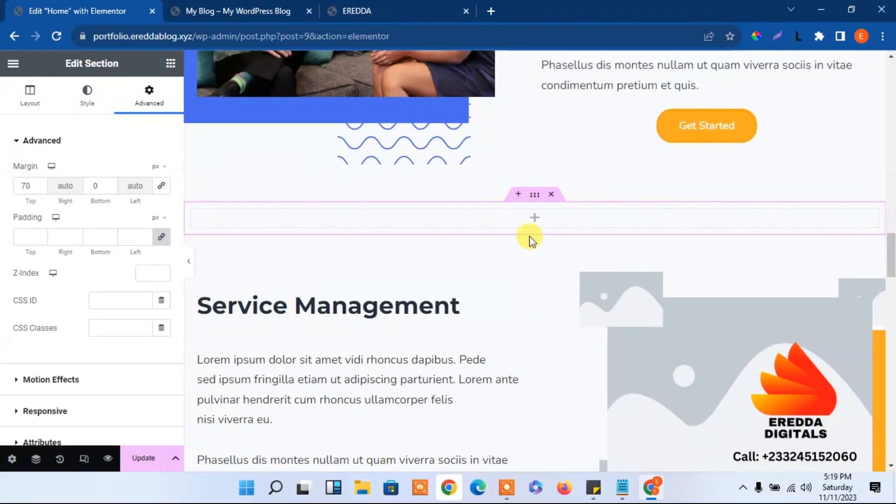
click(556, 196)
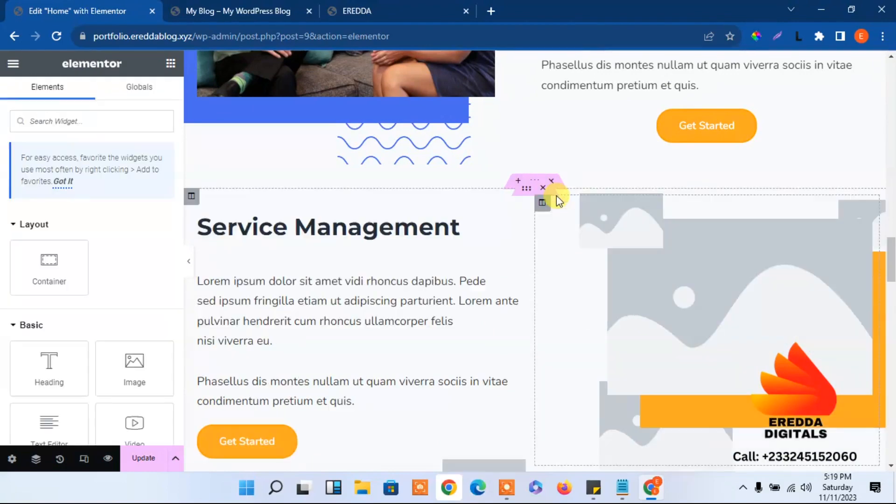
Paste the copied A Growth Fueled hero into a new section above Service Management
click(518, 182)
right_click(439, 217)
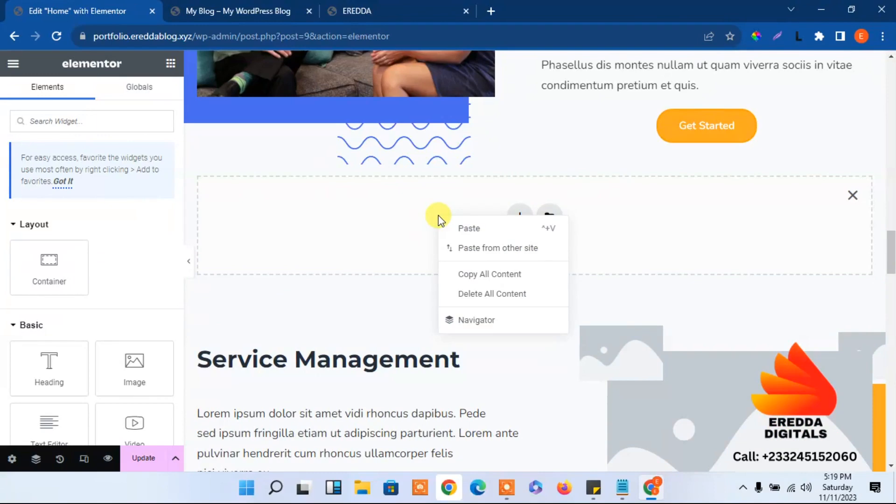
click(462, 228)
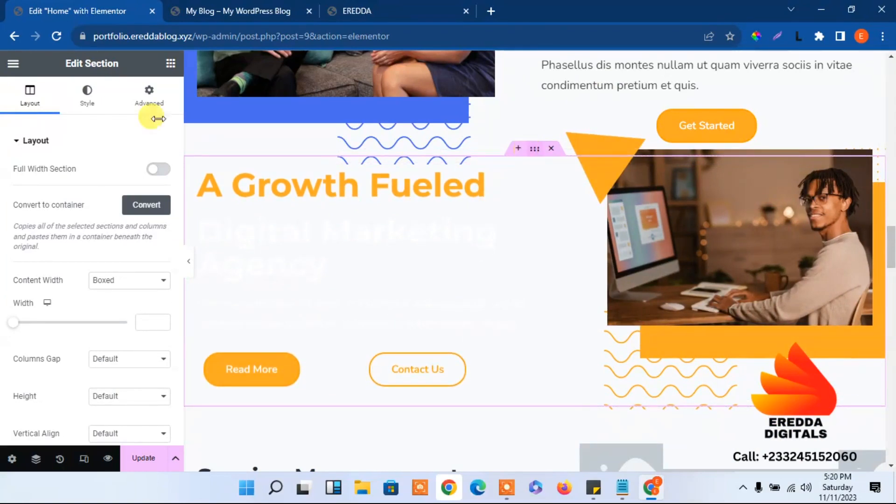
Unlink the pasted hero section's margins and set its top margin to 70 px
scroll(176, 99, down, 4)
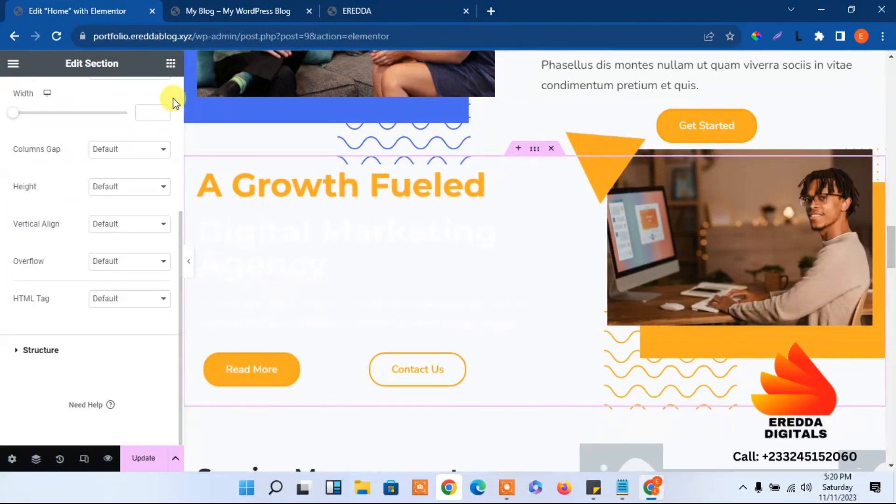
scroll(177, 113, up, 5)
click(148, 93)
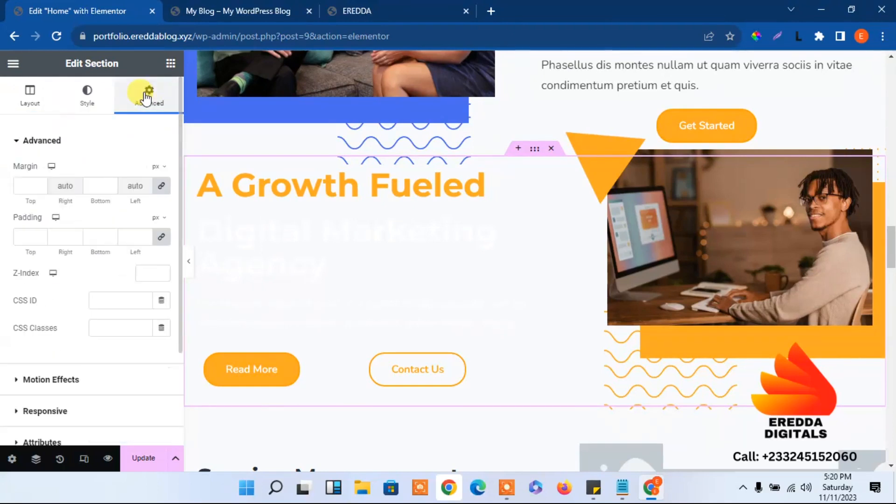
click(161, 187)
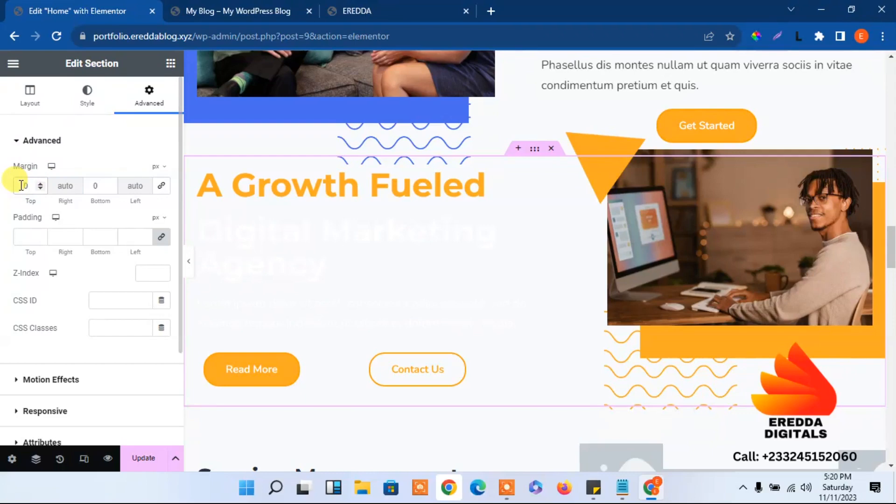
click(21, 185)
text(1)
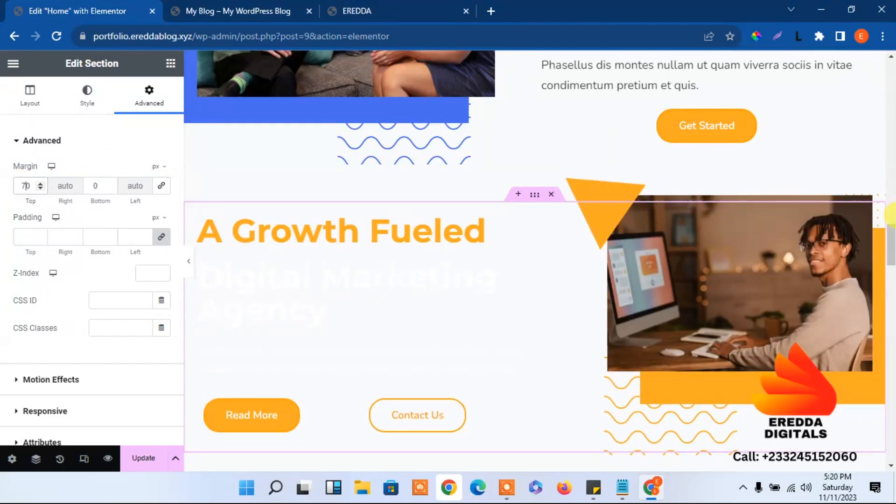
mouse_move(891, 242)
mouse_down()
mouse_move(887, 298)
mouse_move(880, 243)
mouse_move(880, 250)
mouse_up()
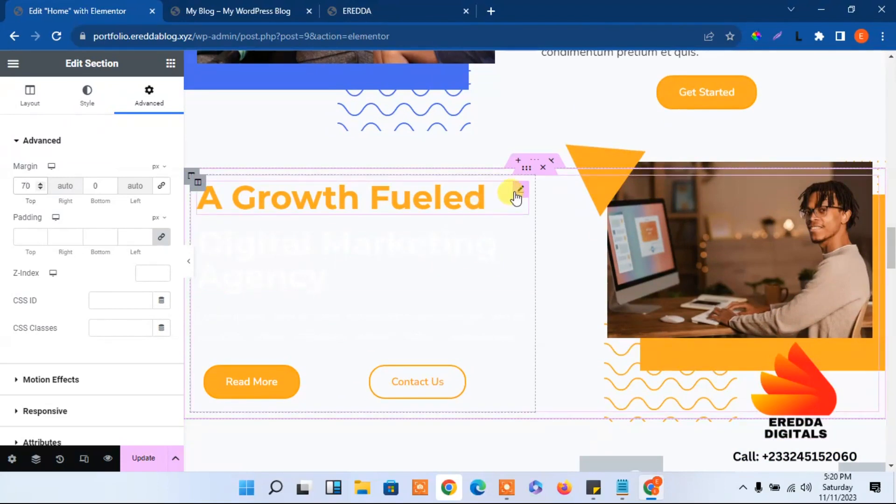
Delete the A Growth Fueled and Digital Marketing Agency headings
right_click(515, 198)
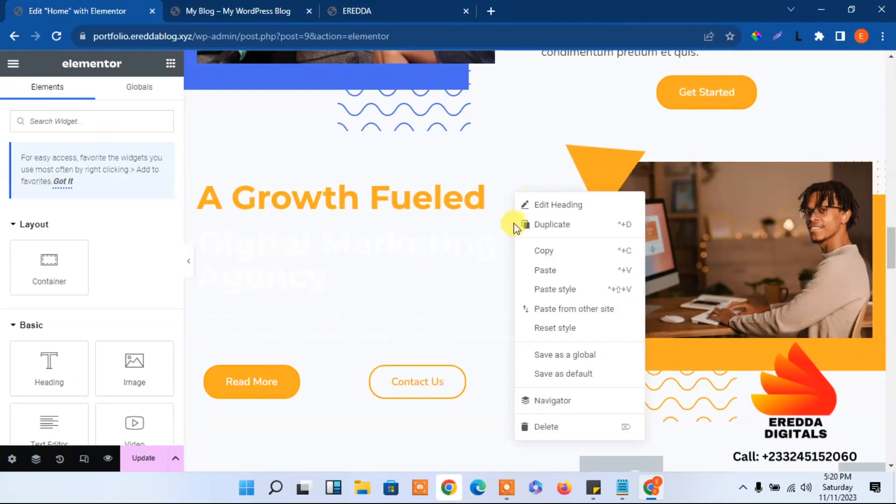
click(541, 427)
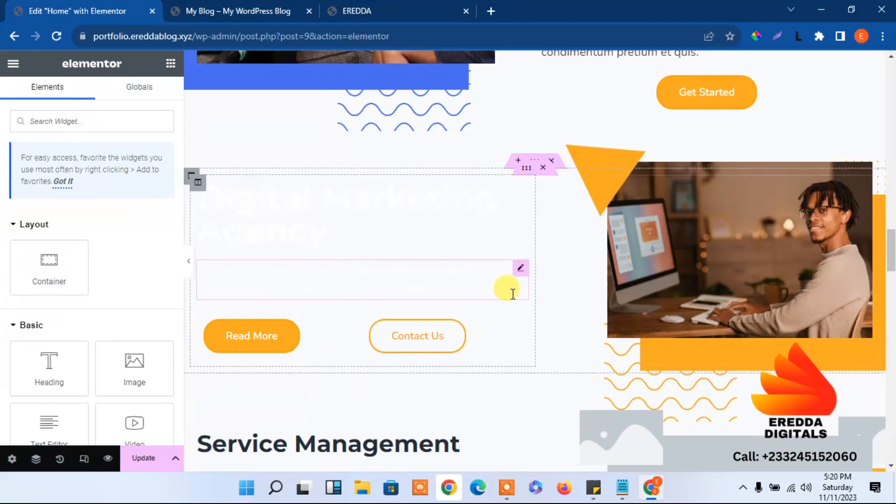
right_click(516, 198)
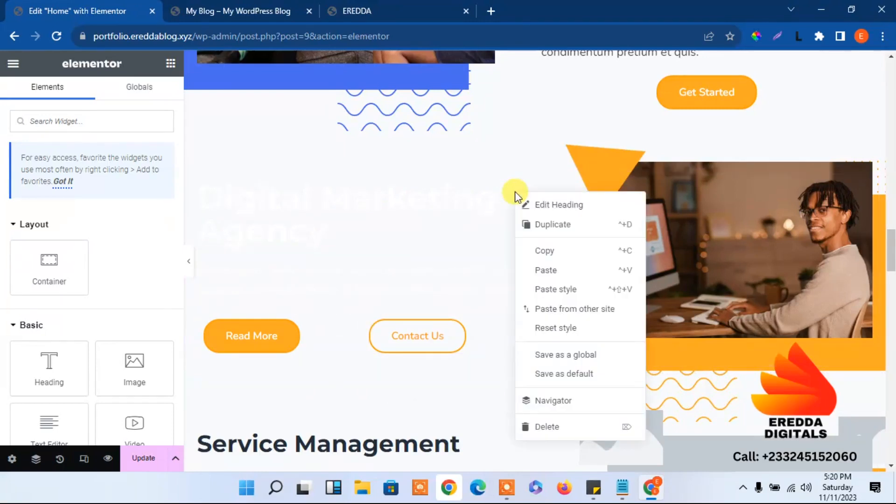
click(541, 426)
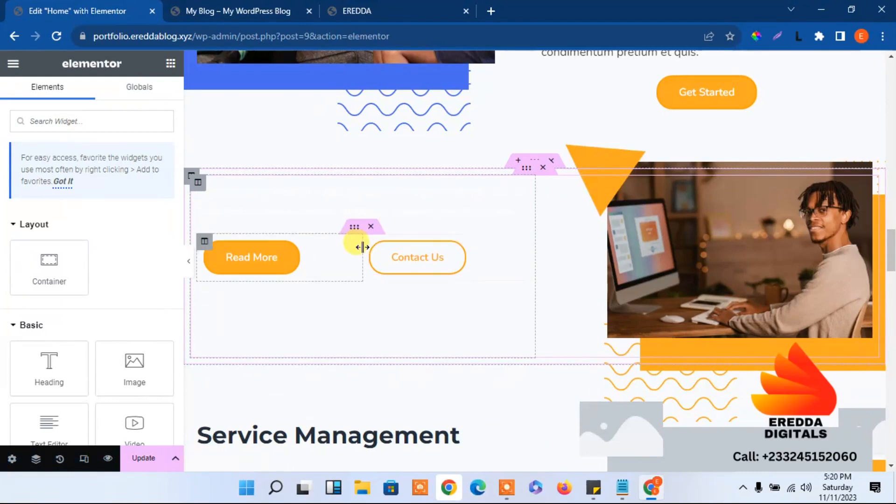
Remove the Read More/Contact Us buttons and remaining text, then move the Service Management heading in
click(371, 228)
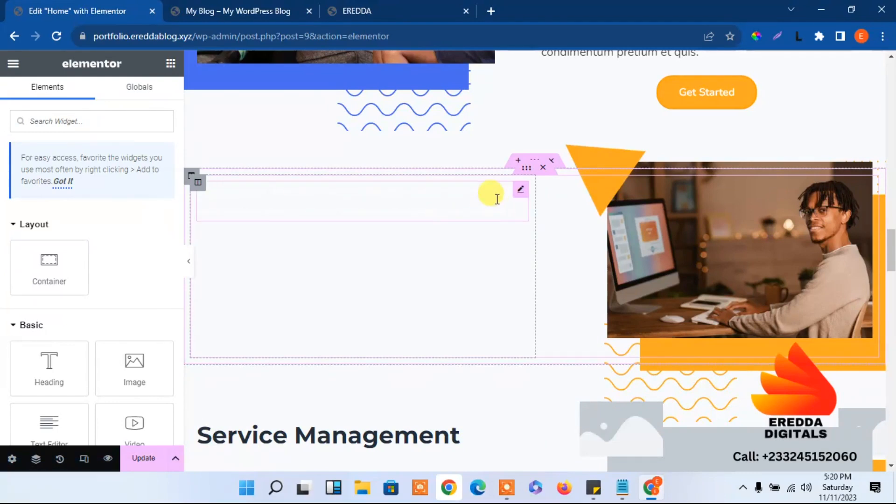
right_click(521, 199)
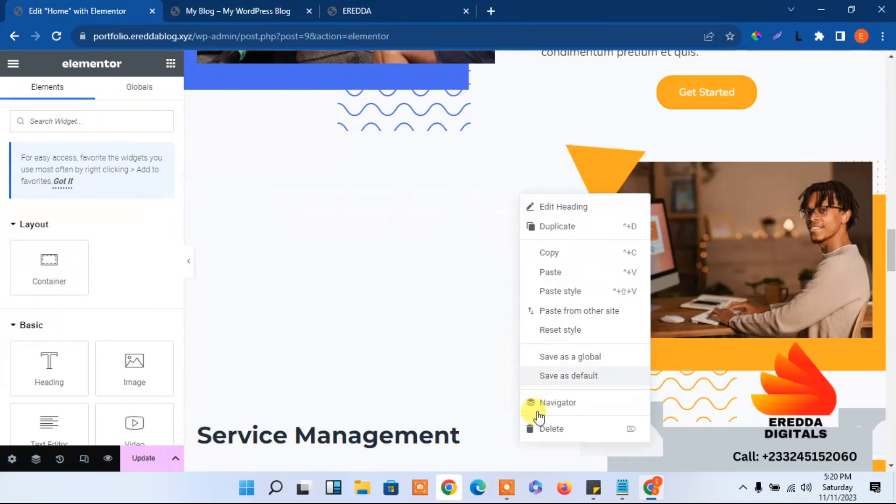
click(537, 426)
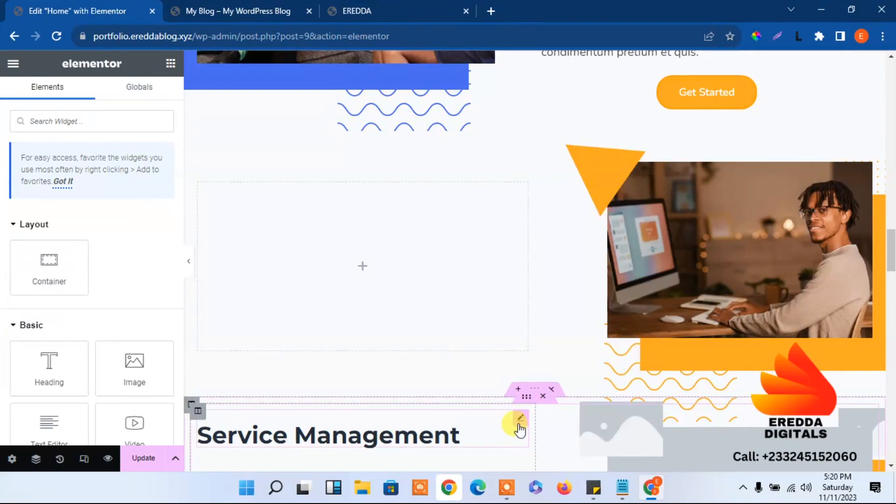
drag(520, 426, 420, 281)
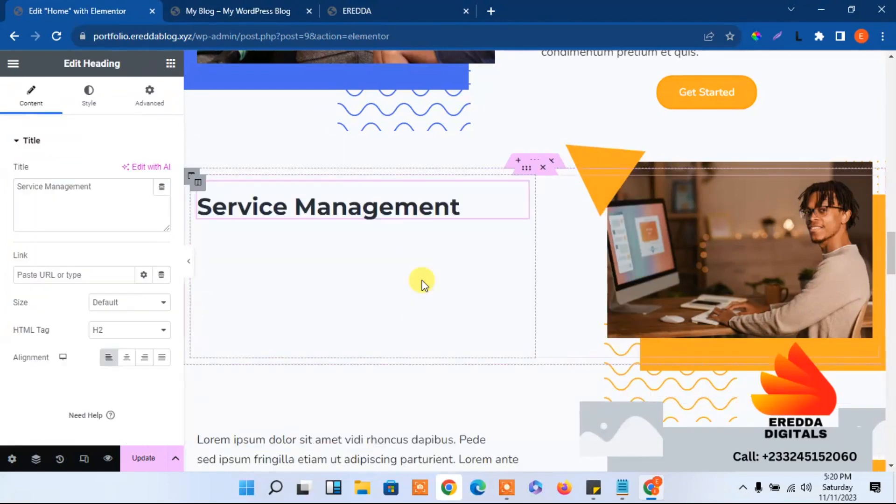
Move the Lorem ipsum text and Get Started button under the Service Management heading
drag(521, 419, 385, 281)
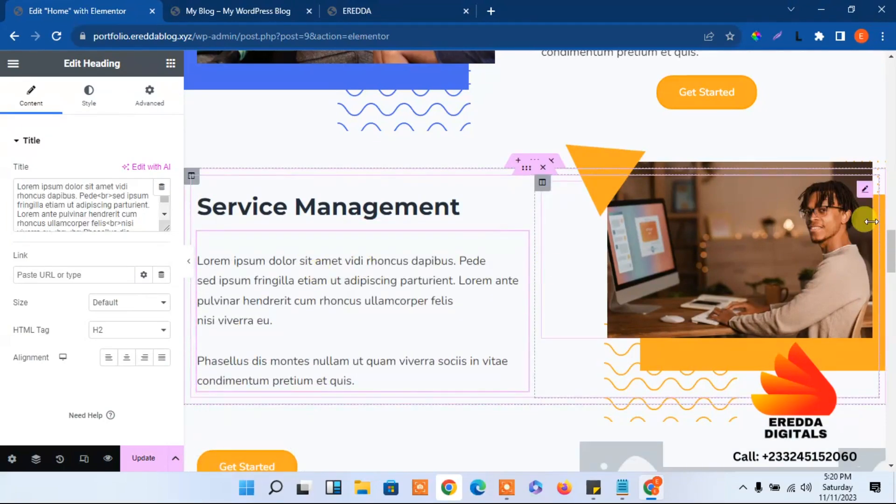
drag(892, 248, 891, 260)
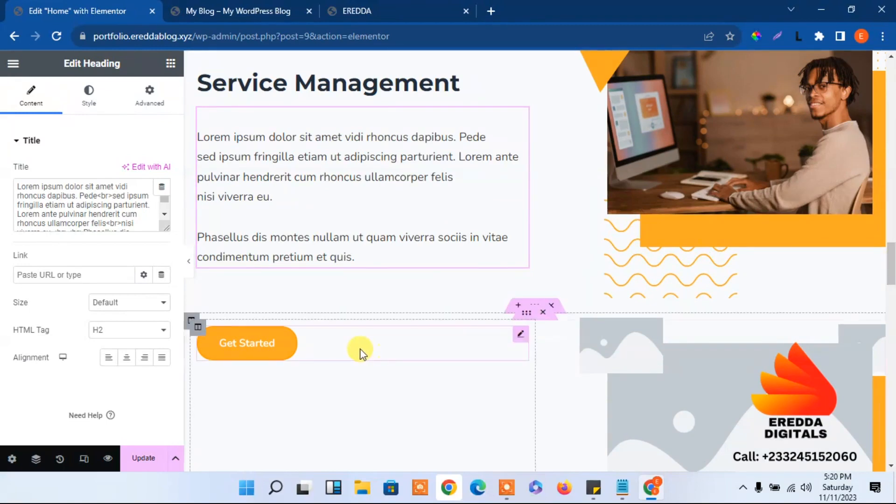
drag(520, 337, 394, 230)
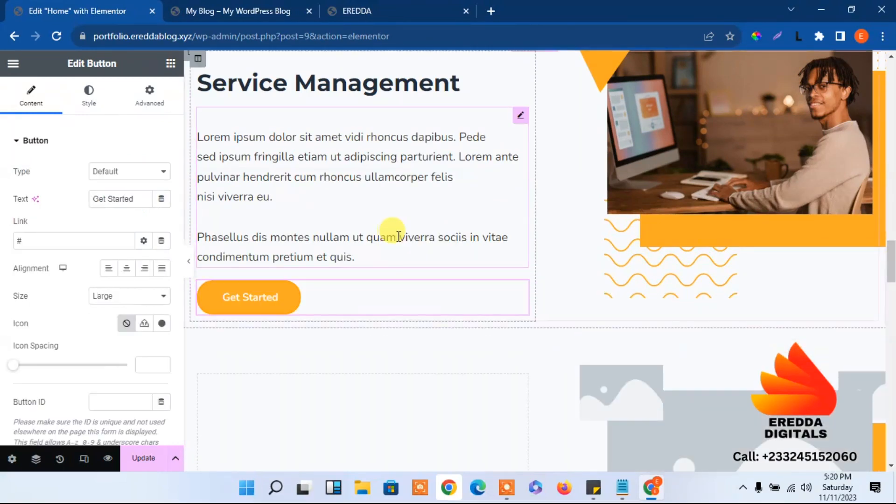
mouse_move(892, 257)
mouse_down()
mouse_move(890, 208)
mouse_move(893, 273)
mouse_up()
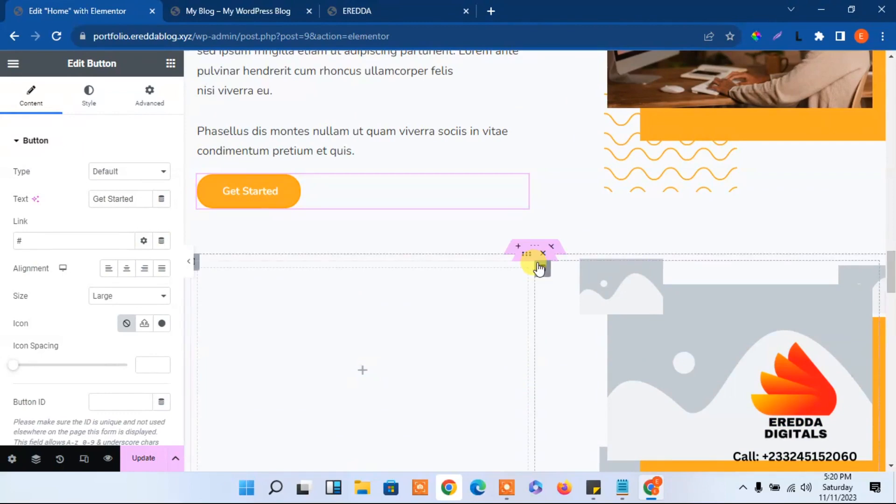
Delete the old Service Management section that is now empty
mouse_move(557, 260)
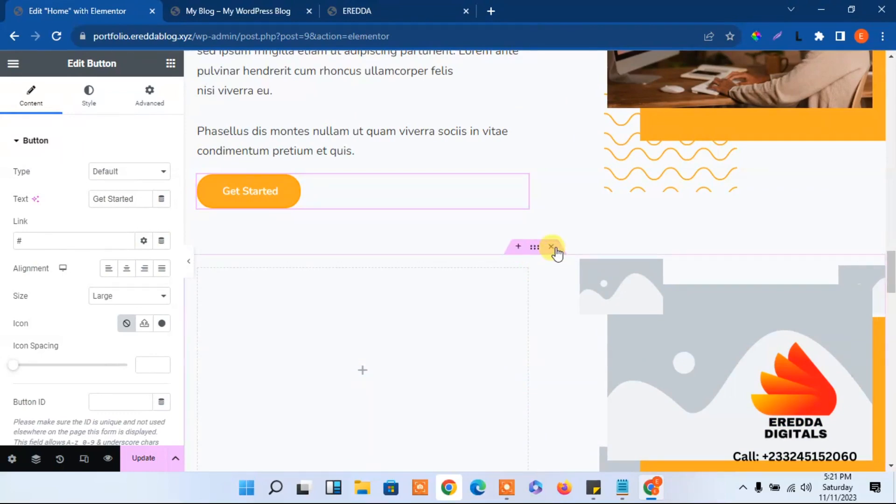
click(554, 247)
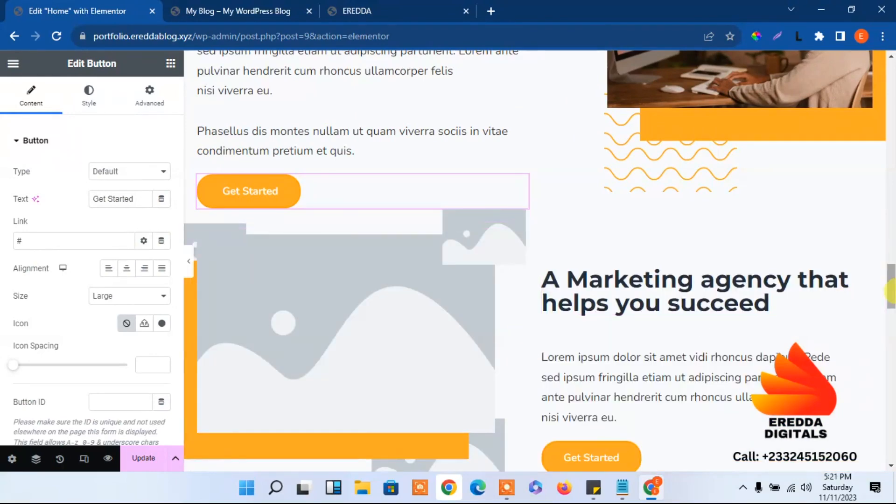
mouse_move(894, 292)
mouse_down()
mouse_move(894, 268)
mouse_move(894, 293)
mouse_up()
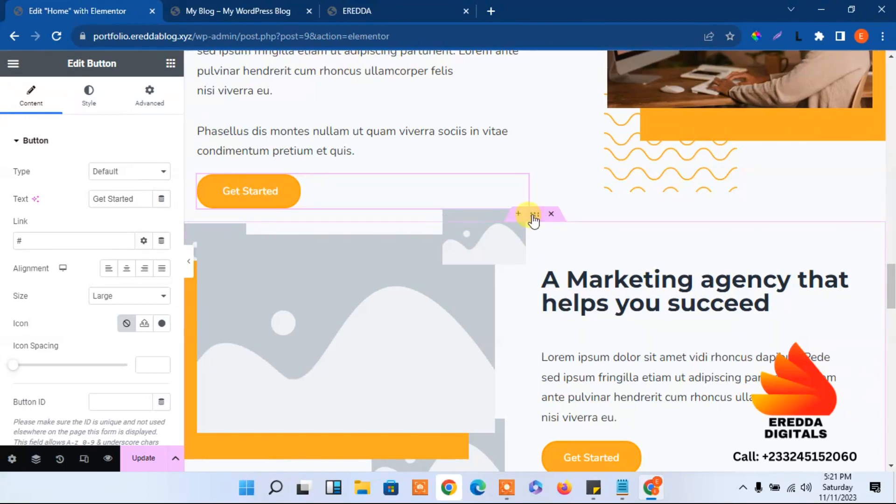
Unlink the Marketing agency section's margins and set its top margin to 70 px
click(535, 215)
click(149, 94)
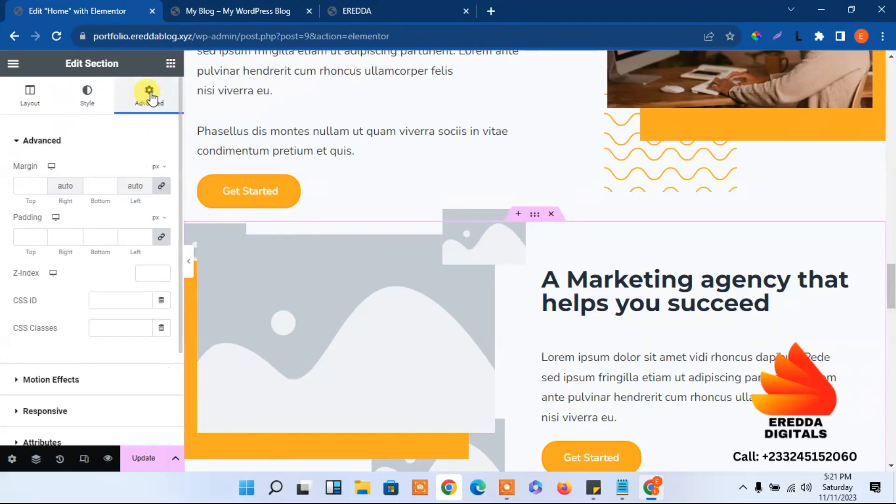
click(161, 186)
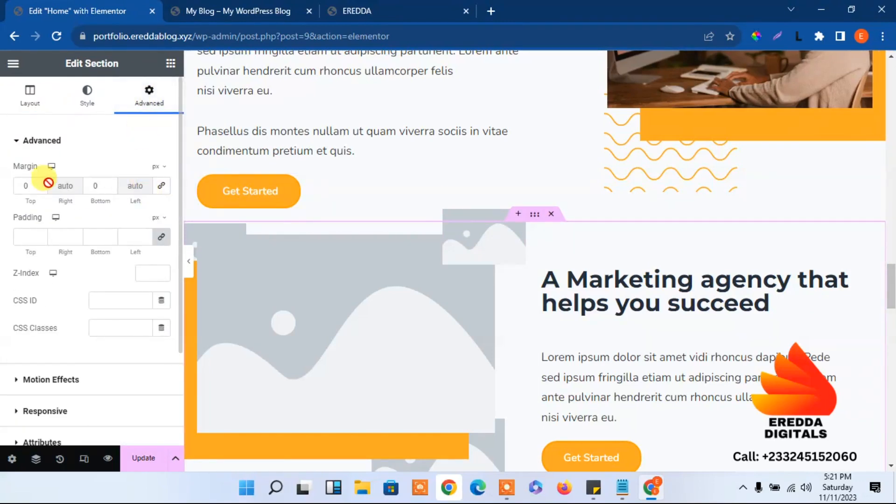
click(16, 182)
text(7)
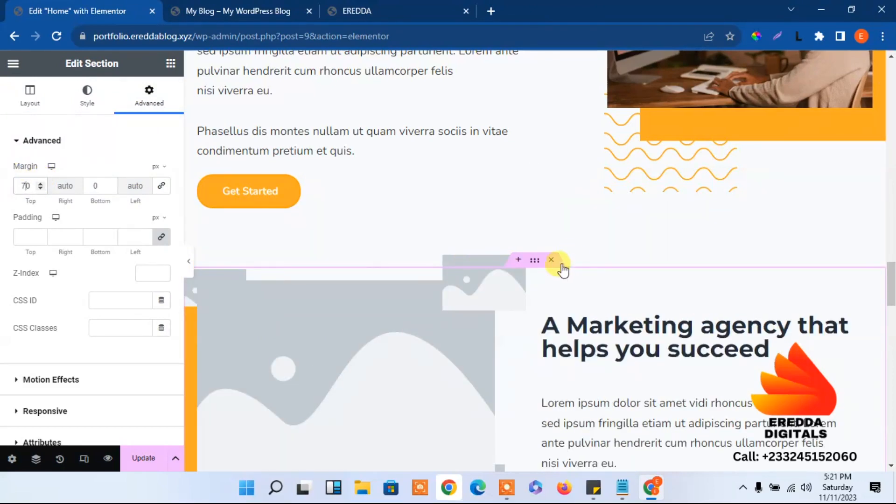
drag(890, 279, 882, 232)
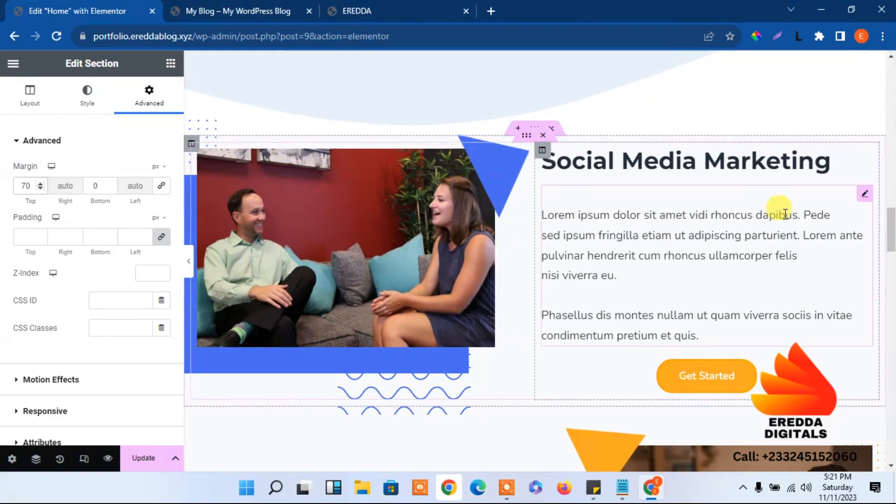
mouse_move(891, 228)
mouse_down()
mouse_move(891, 289)
mouse_move(882, 202)
mouse_move(882, 224)
mouse_up()
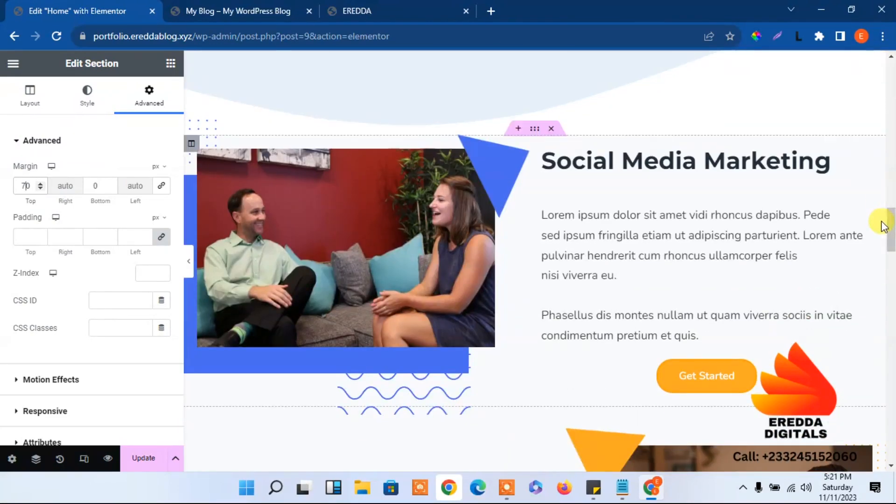
click(536, 132)
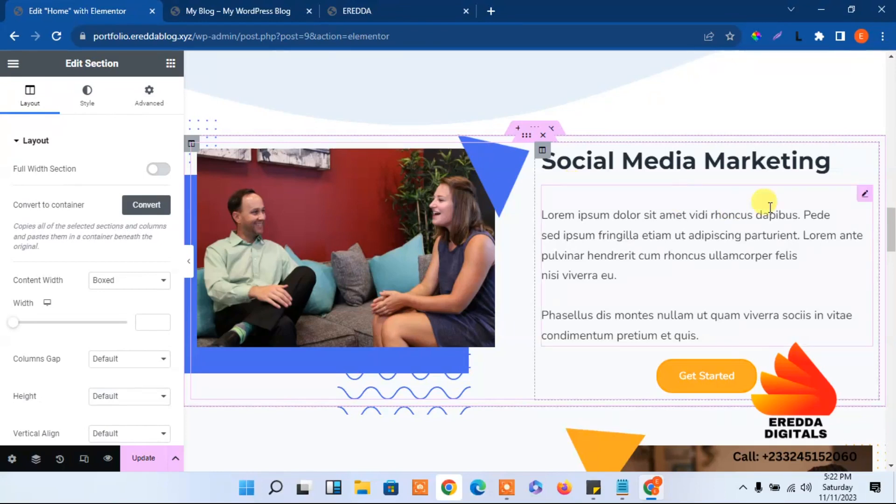
Copy the Social Media Marketing section
right_click(535, 132)
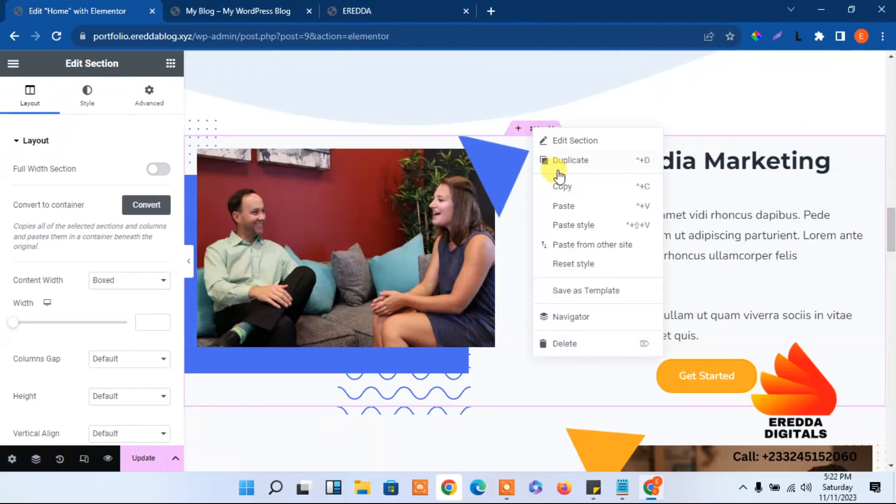
click(562, 191)
drag(892, 233, 892, 289)
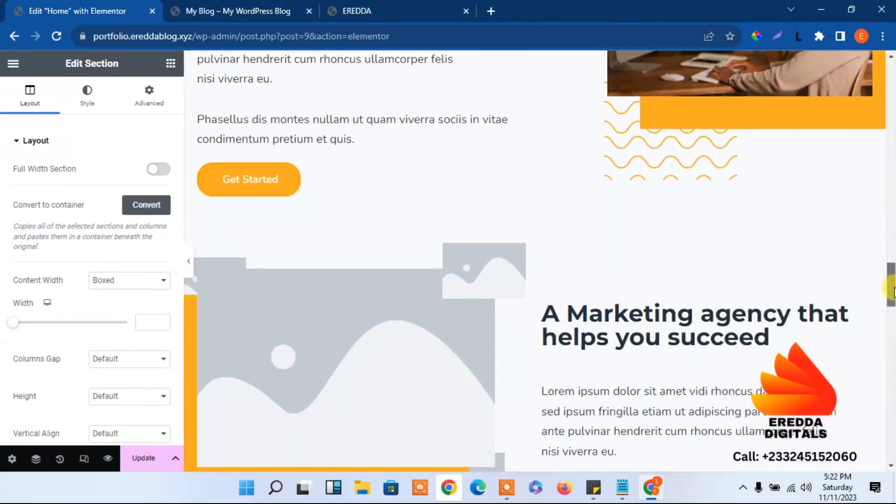
Paste it into a new empty section added above the Marketing agency section
click(517, 247)
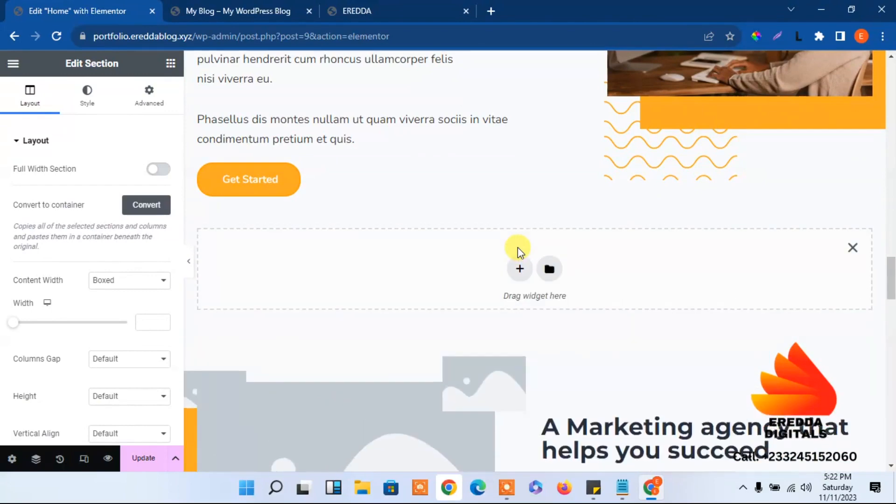
right_click(474, 266)
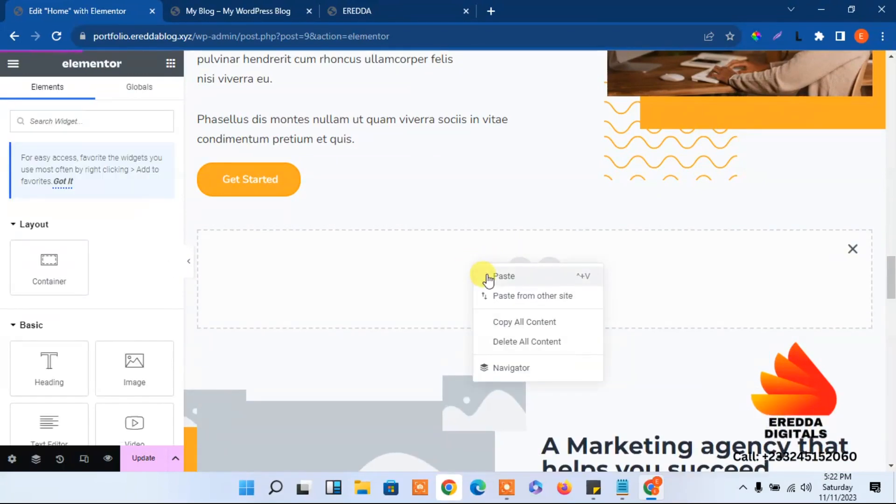
click(495, 277)
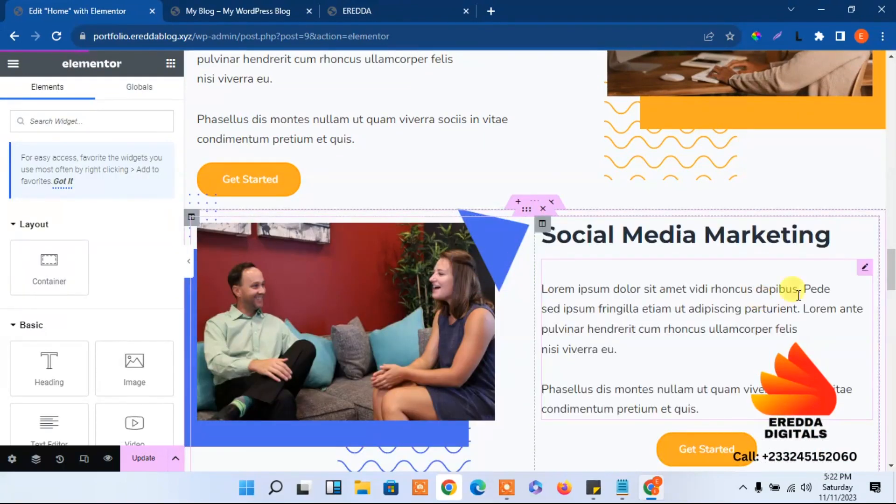
mouse_move(891, 288)
mouse_down()
mouse_move(892, 180)
mouse_move(892, 293)
mouse_move(893, 281)
mouse_up()
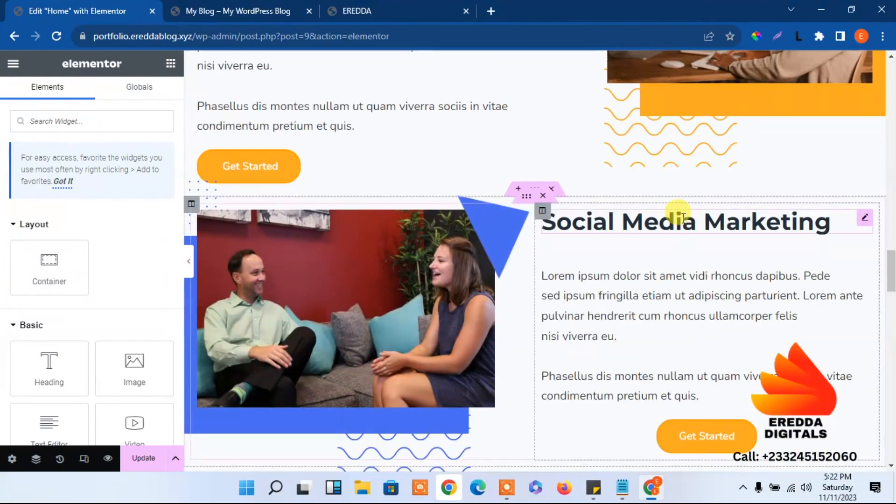
Give the pasted Social Media Marketing section a 70 px top margin and save the page
click(534, 190)
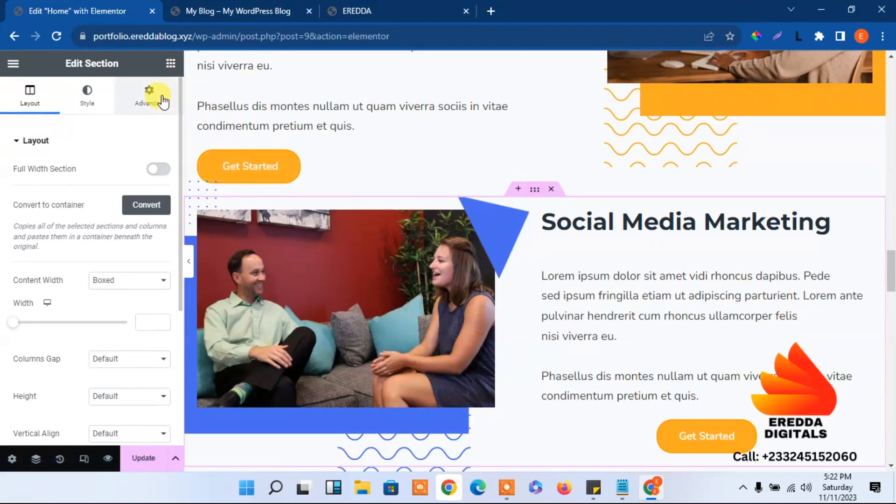
click(161, 99)
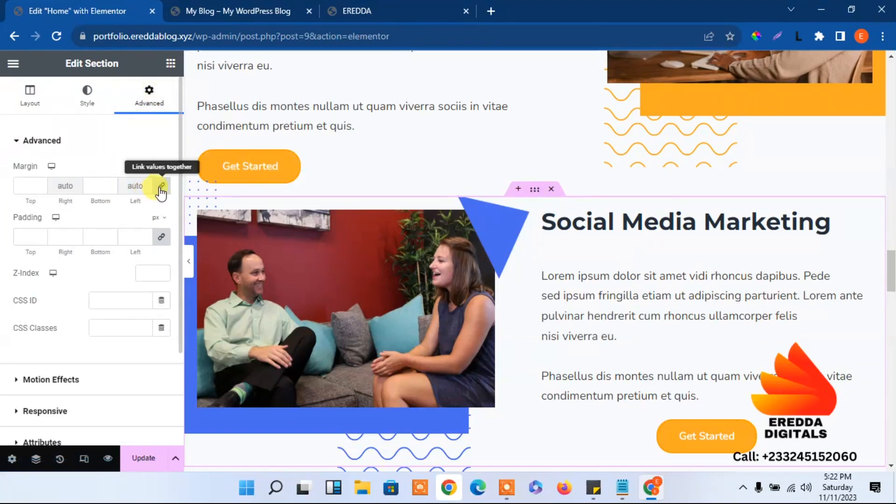
click(160, 187)
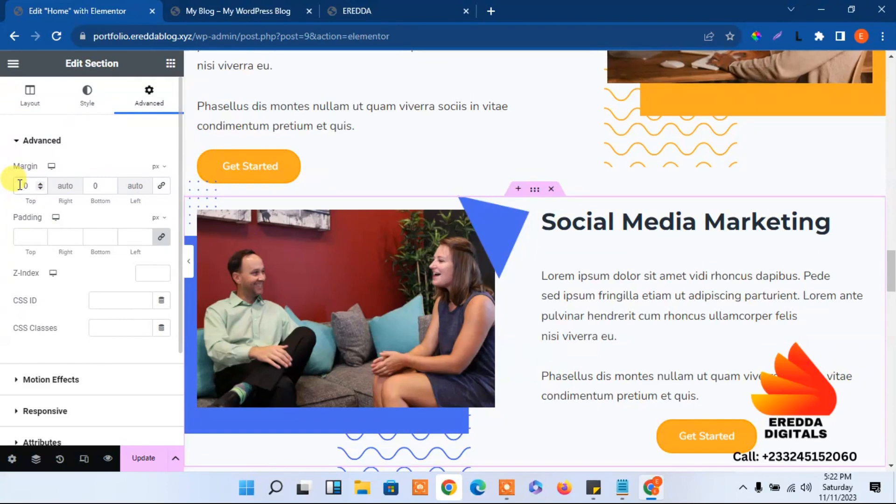
click(20, 186)
text(7)
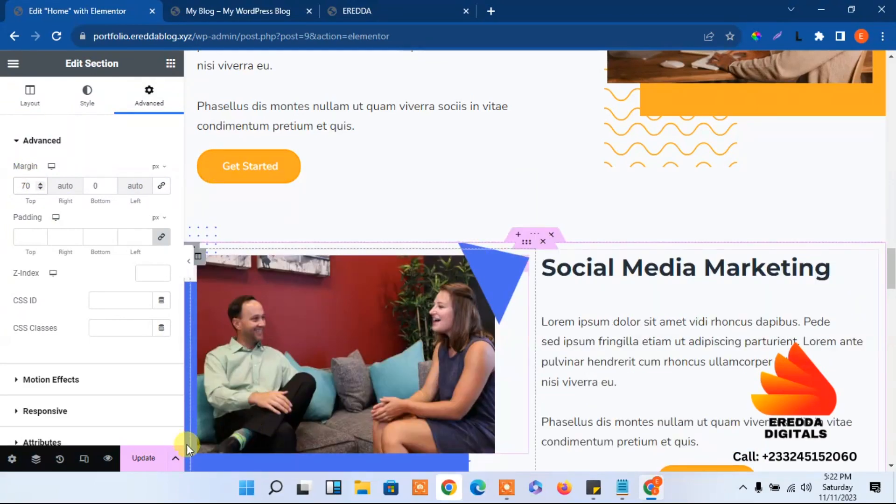
click(148, 457)
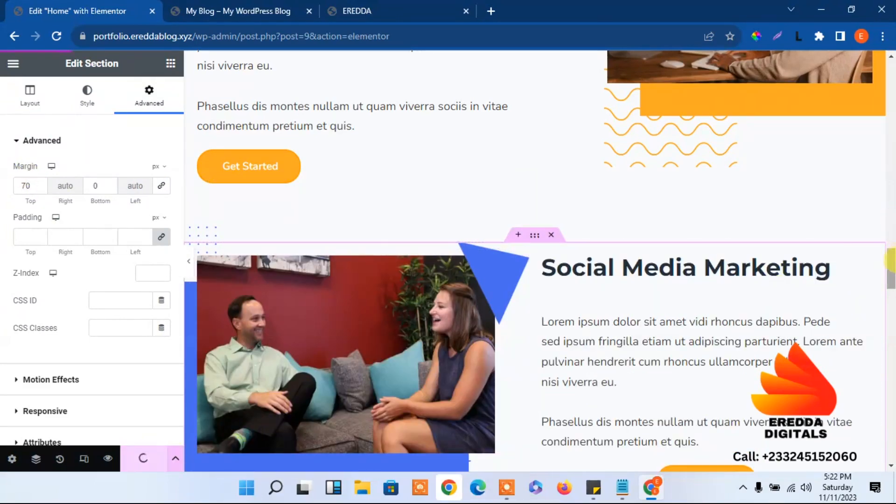
Delete the Marketing agency section
scroll(889, 261, down, 6)
scroll(886, 259, up, 11)
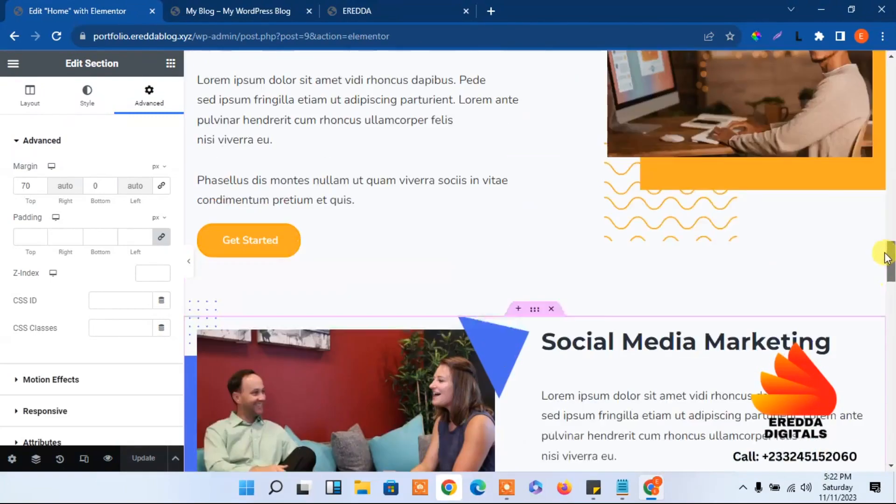
scroll(887, 258, down, 7)
scroll(882, 229, up, 10)
scroll(882, 240, down, 7)
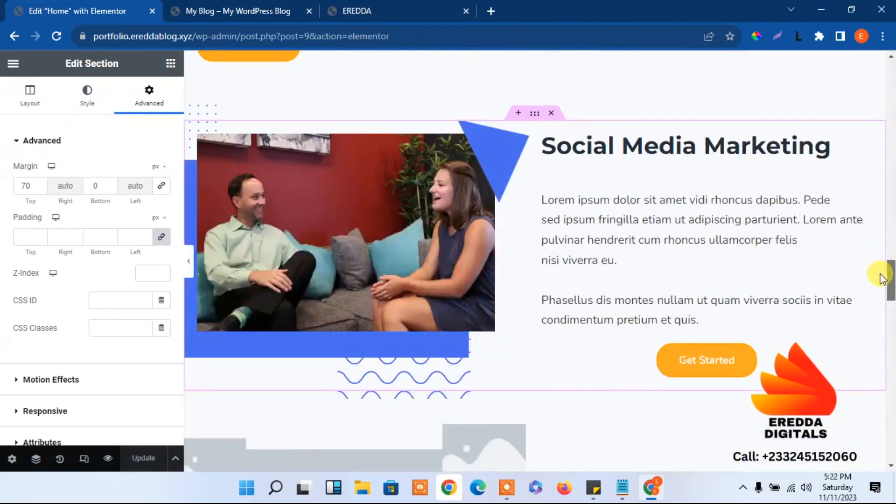
scroll(882, 285, down, 3)
scroll(876, 280, up, 2)
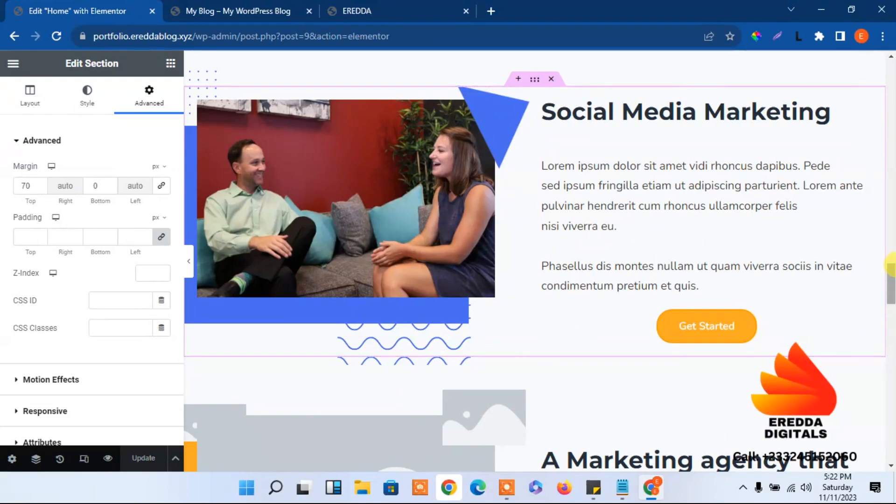
scroll(890, 282, down, 3)
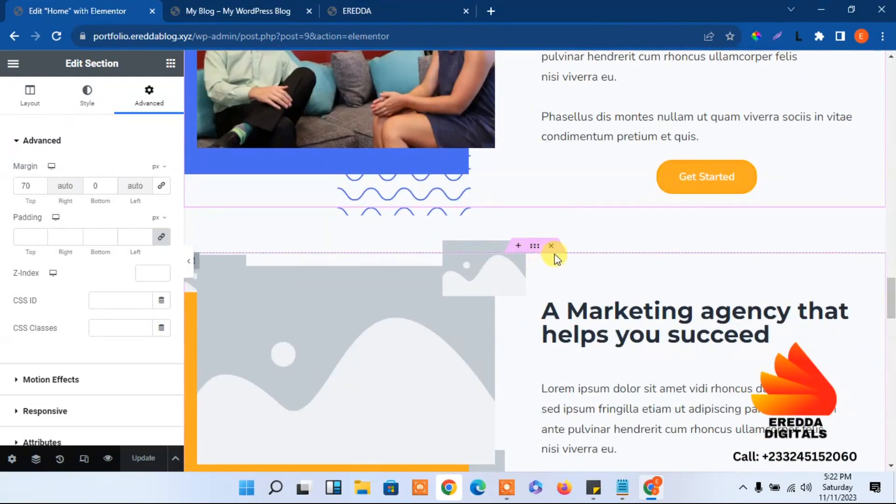
click(551, 246)
drag(892, 310, 891, 200)
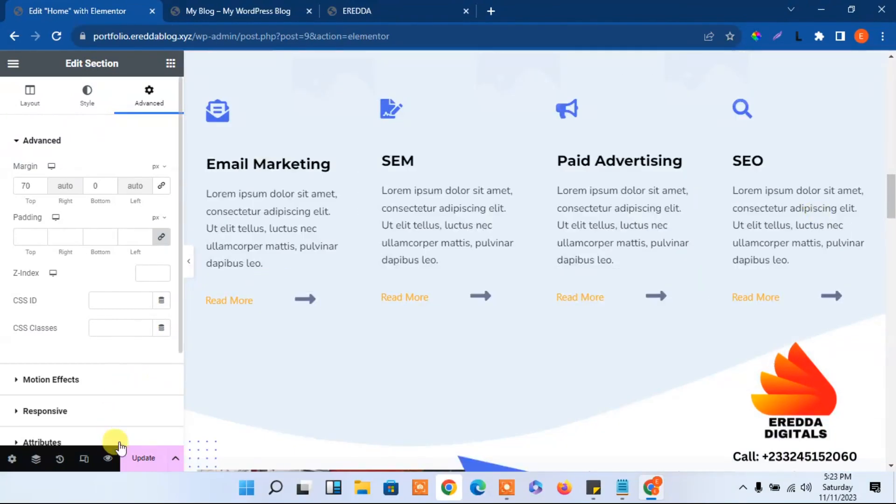
drag(892, 201, 880, 338)
Reload the live My Blog homepage and scroll down to the Meet the Team section
click(229, 5)
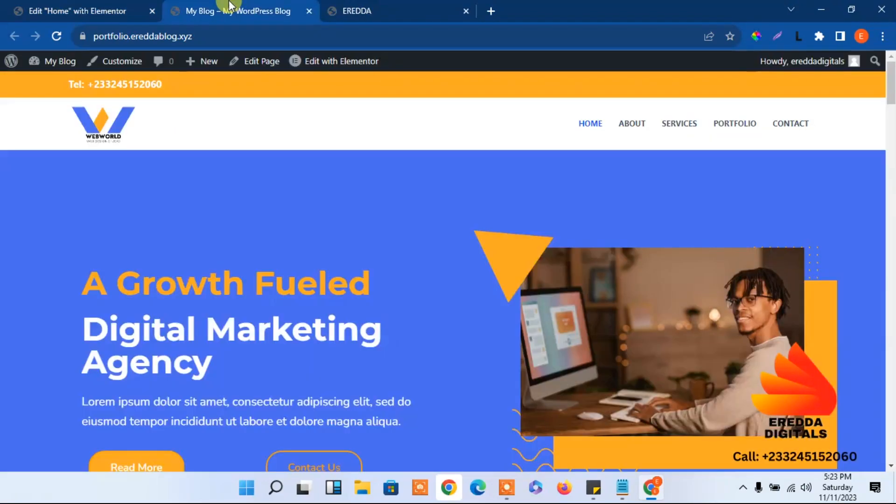
click(56, 36)
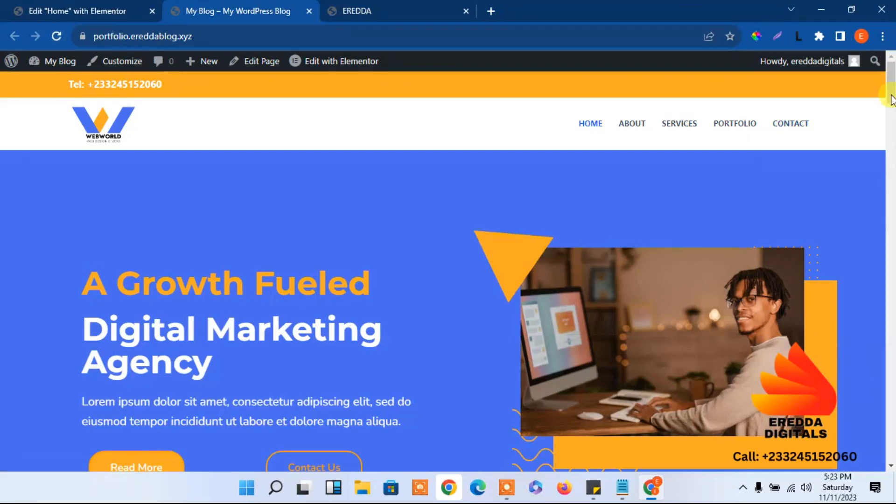
drag(891, 99, 891, 333)
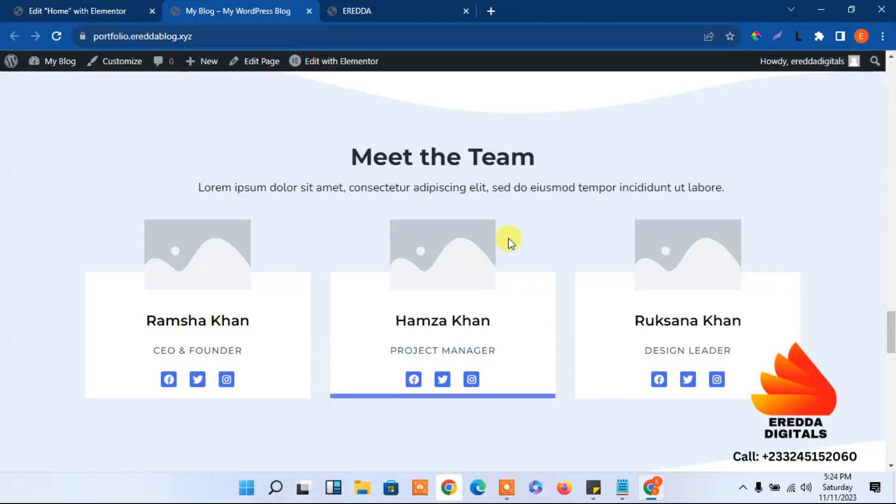
Back in Elementor, replace the first team card's name heading with a new team member's name
click(135, 9)
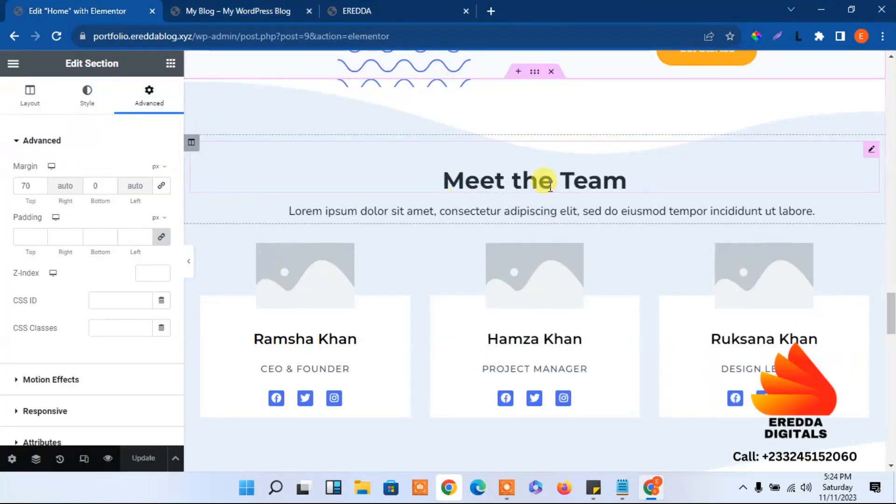
mouse_move(892, 303)
mouse_down()
mouse_move(892, 290)
mouse_move(891, 316)
mouse_up()
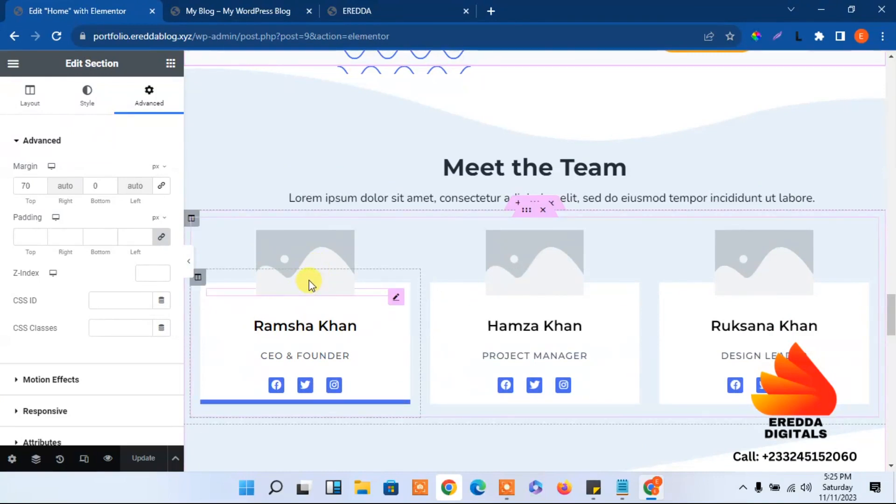
click(292, 332)
drag(84, 186, 2, 196)
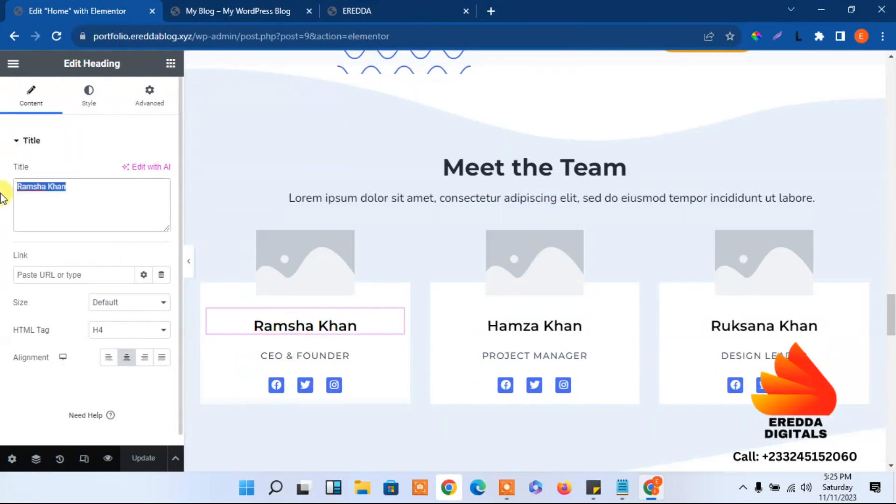
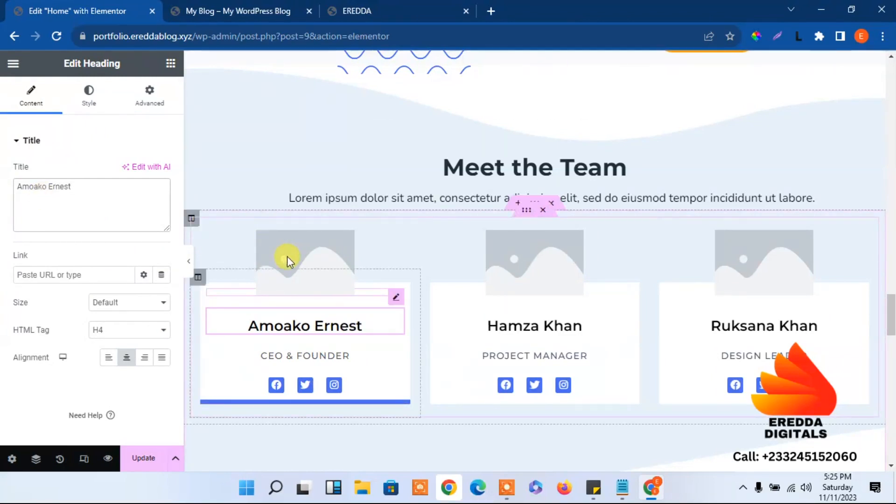
click(287, 256)
Upload portraits Untitled-design-6, 7 and 8-Copy, placing Untitled-design-6 in the first team card
click(85, 192)
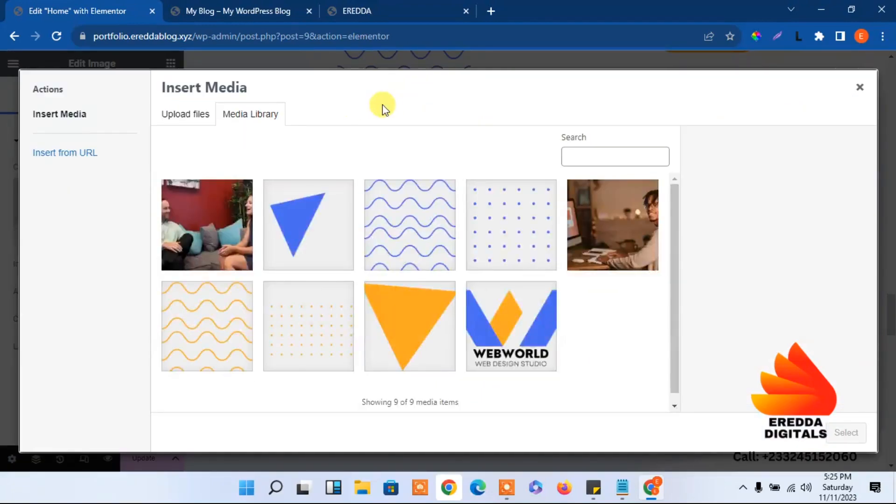
click(195, 114)
click(496, 275)
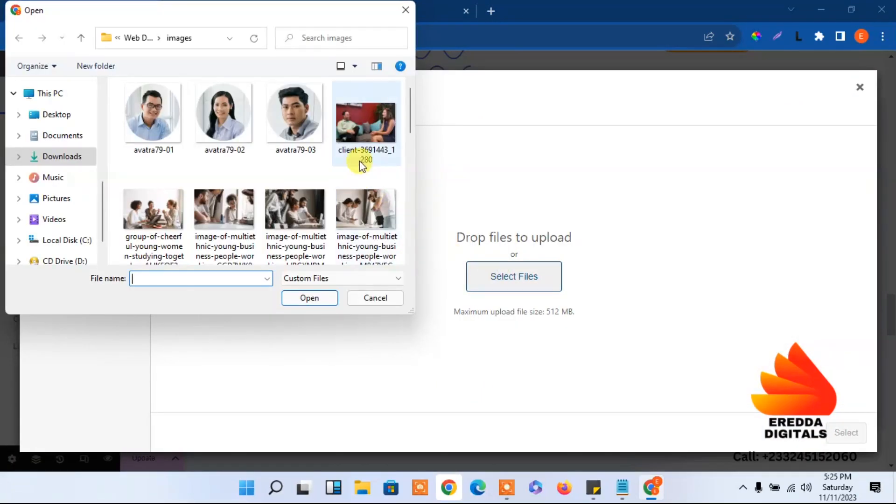
drag(408, 89, 404, 206)
click(296, 198)
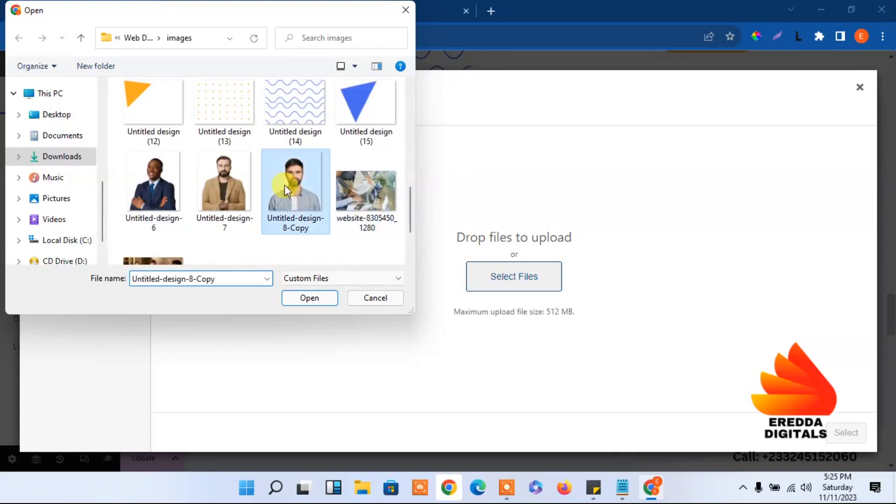
ctrl+click(228, 187)
ctrl+click(165, 186)
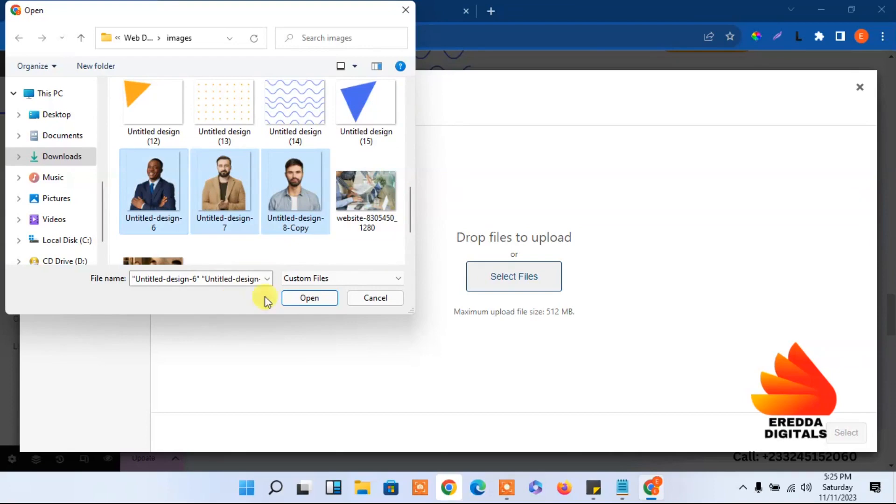
click(314, 302)
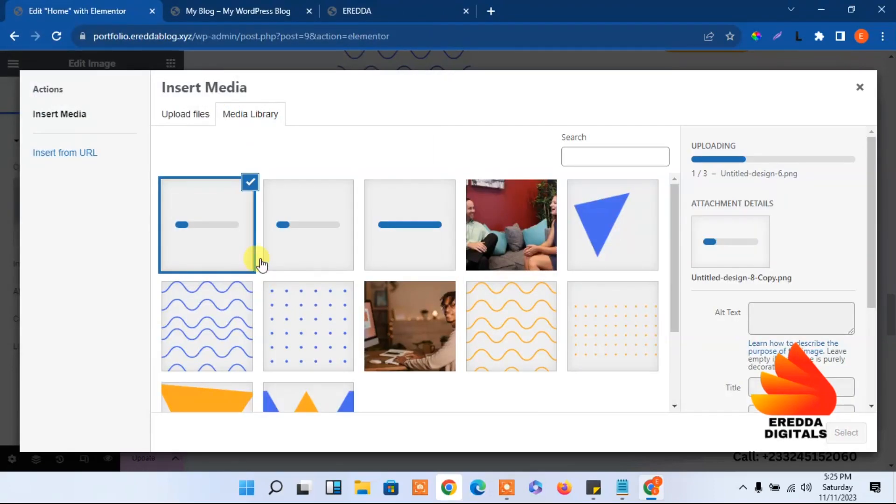
click(419, 217)
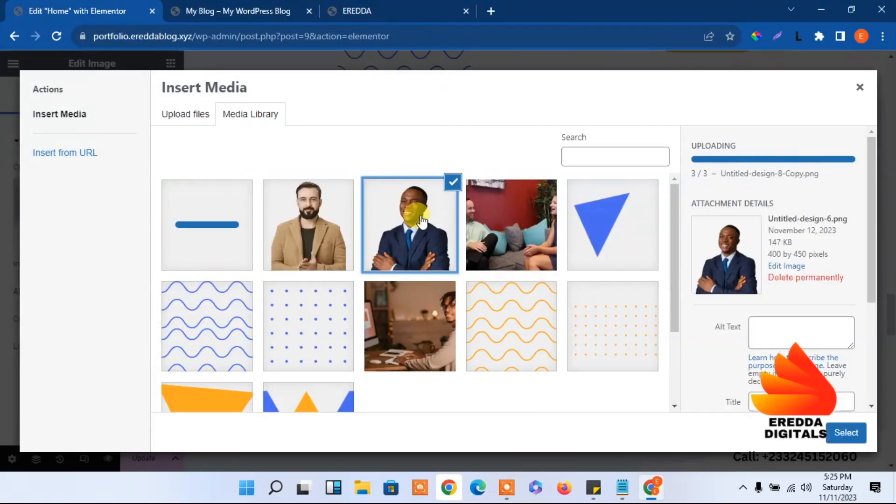
click(835, 435)
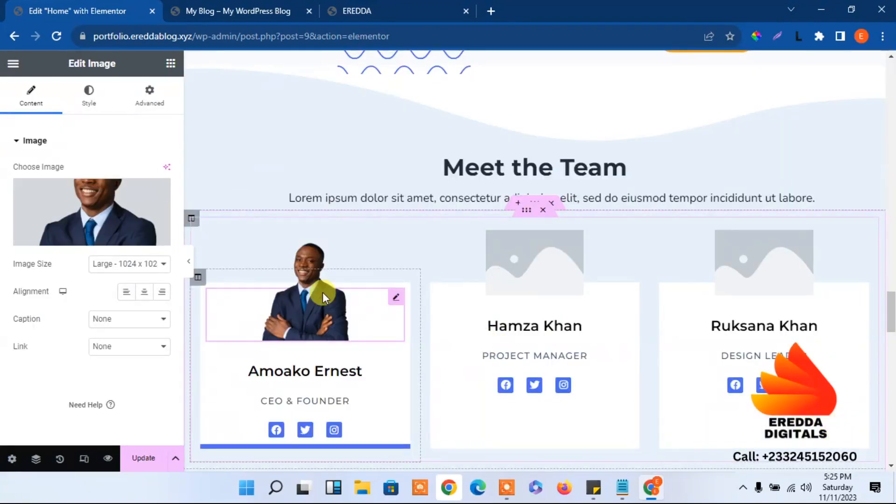
Put the tan-jacket portrait in the second team card and the grey-shirt portrait in the third
click(526, 260)
click(84, 233)
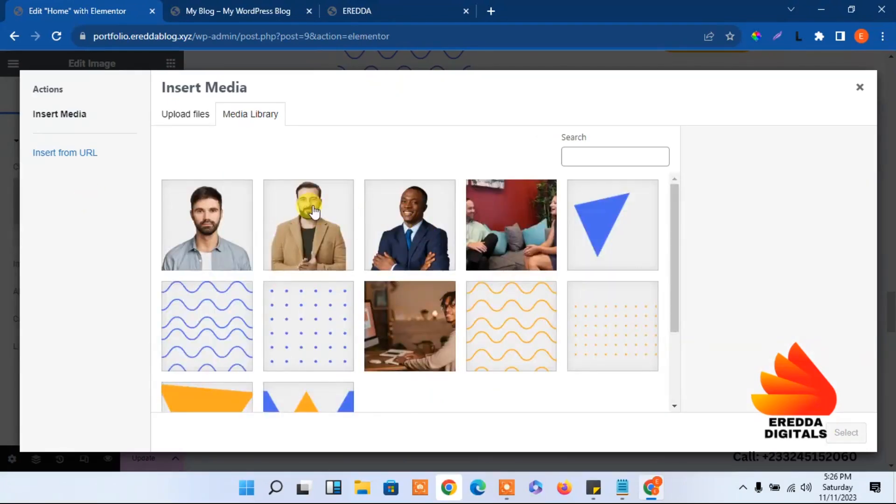
click(314, 212)
click(849, 433)
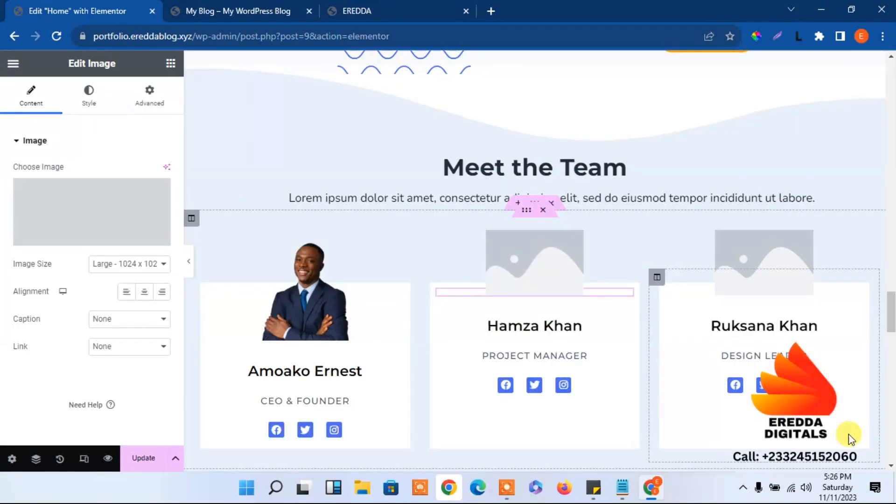
click(767, 265)
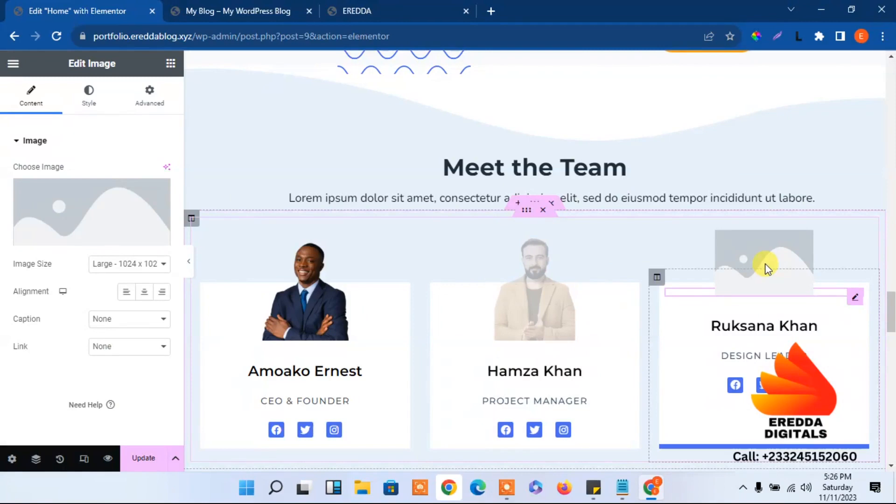
click(119, 212)
click(206, 219)
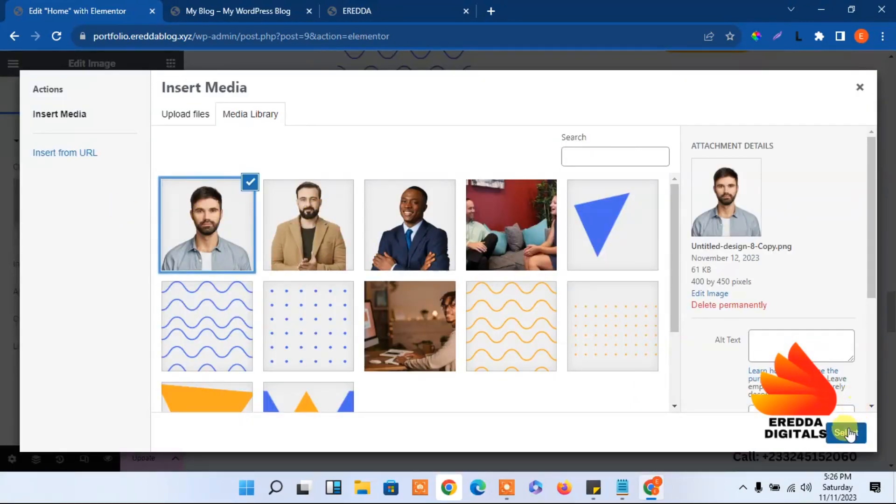
click(848, 433)
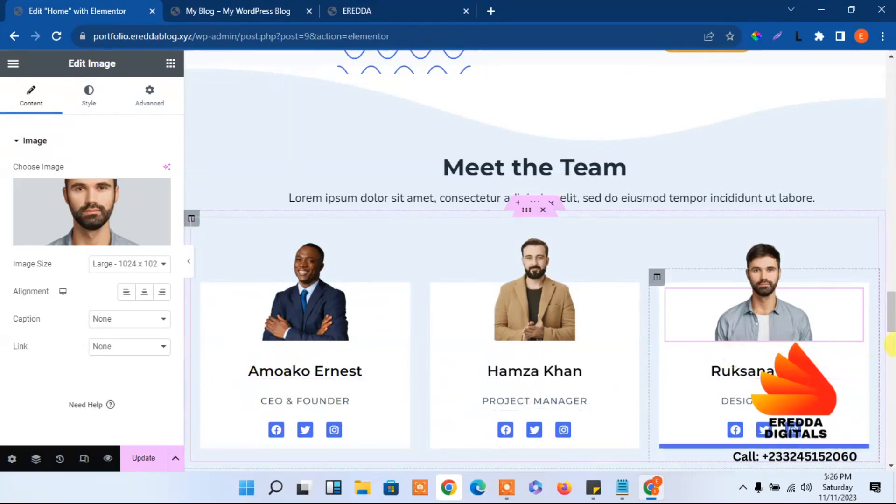
mouse_move(891, 318)
mouse_down()
mouse_move(892, 341)
mouse_move(893, 299)
mouse_move(893, 331)
mouse_up()
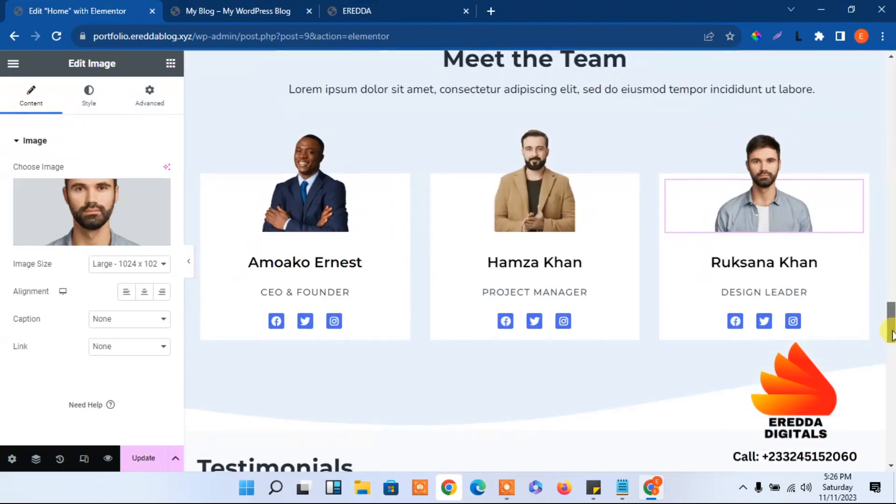
Review the first card's Facebook and Twitter social icon items, then save the page
click(345, 325)
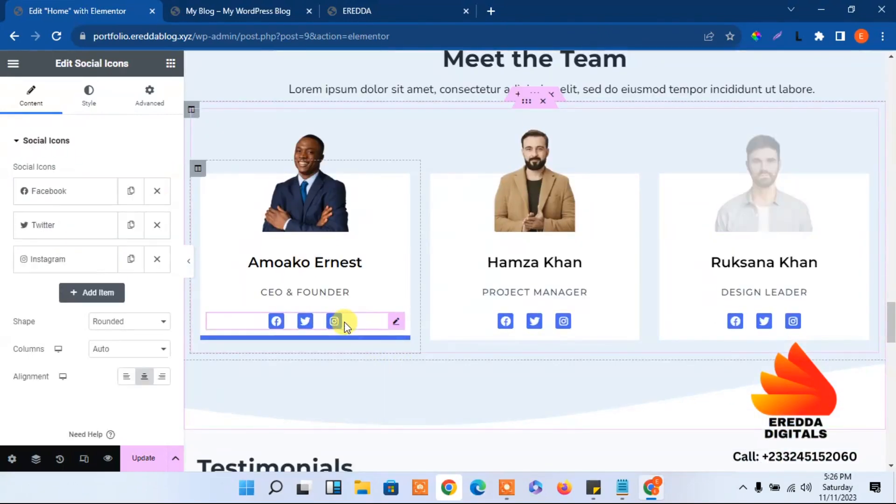
click(71, 191)
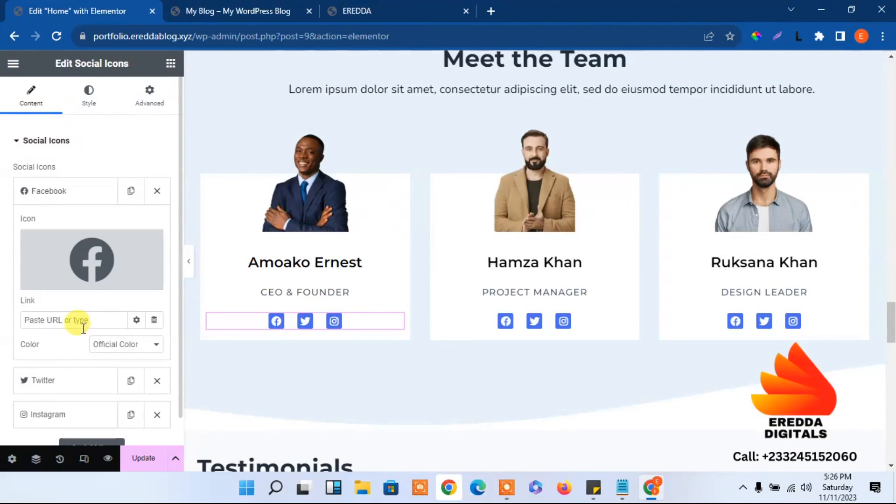
click(69, 322)
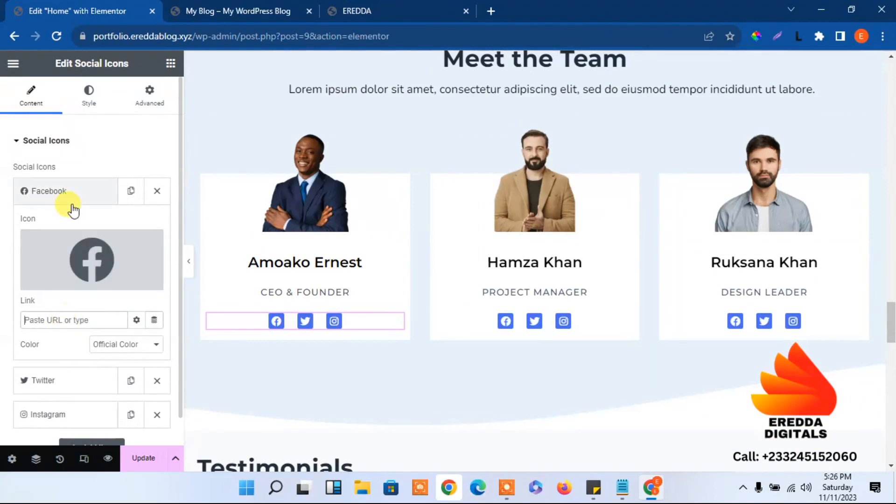
click(74, 197)
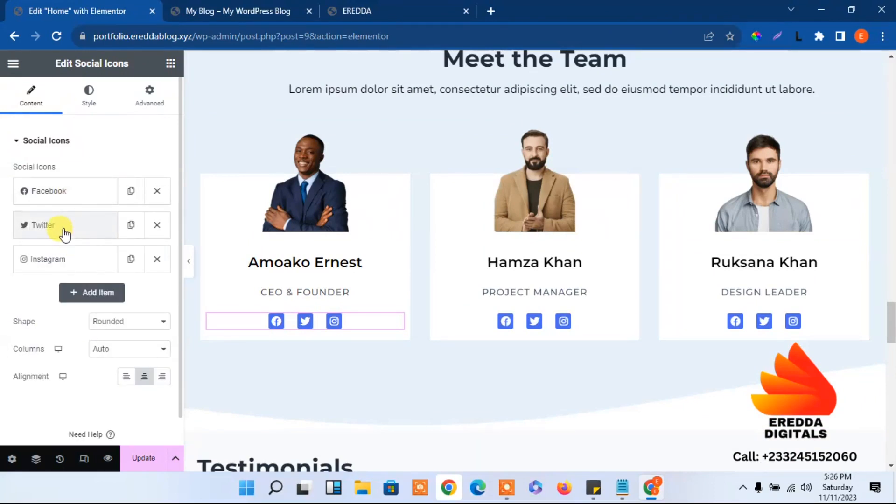
click(64, 229)
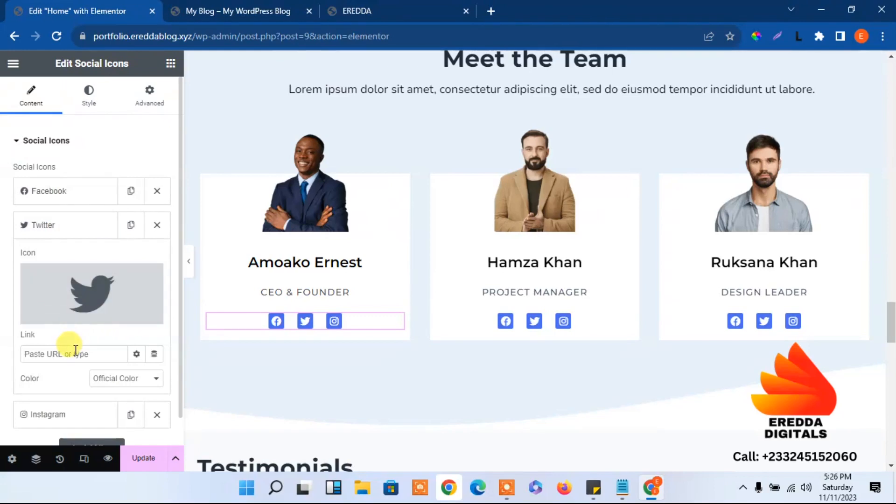
click(77, 233)
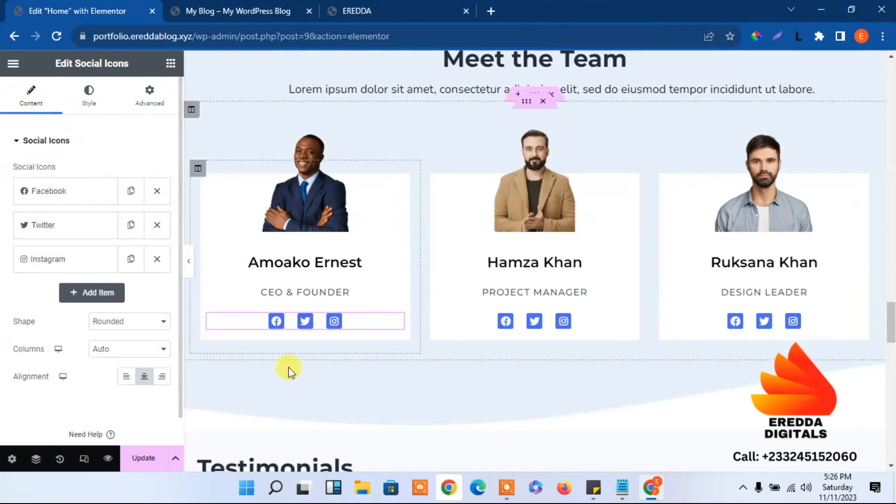
click(148, 459)
drag(888, 304, 890, 350)
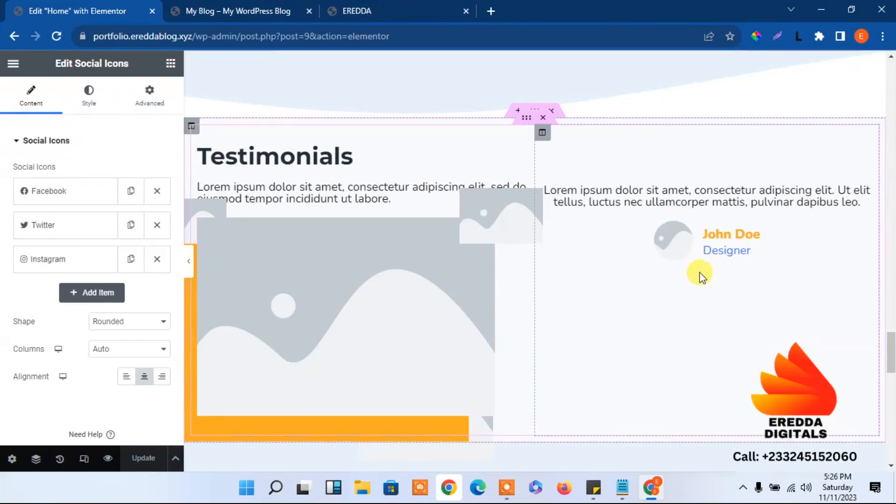
Upload the avatra79-02 portrait and place it in the testimonial
click(669, 229)
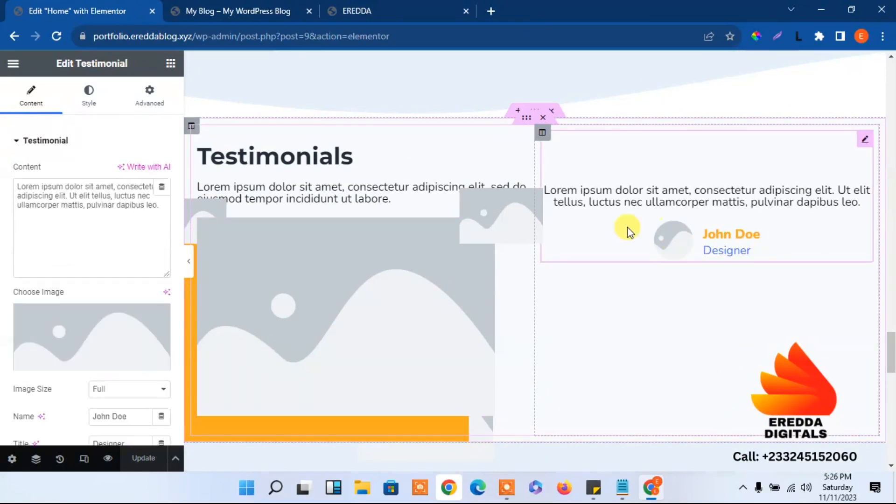
click(55, 341)
click(185, 115)
click(493, 275)
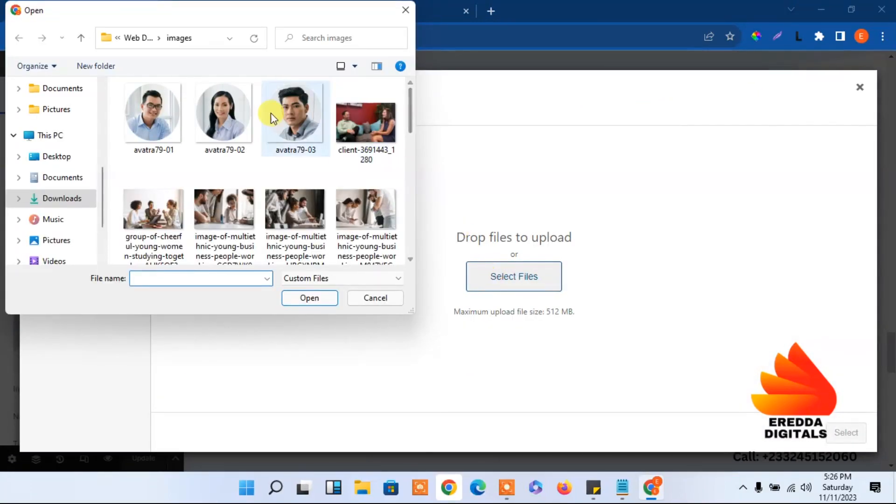
click(231, 116)
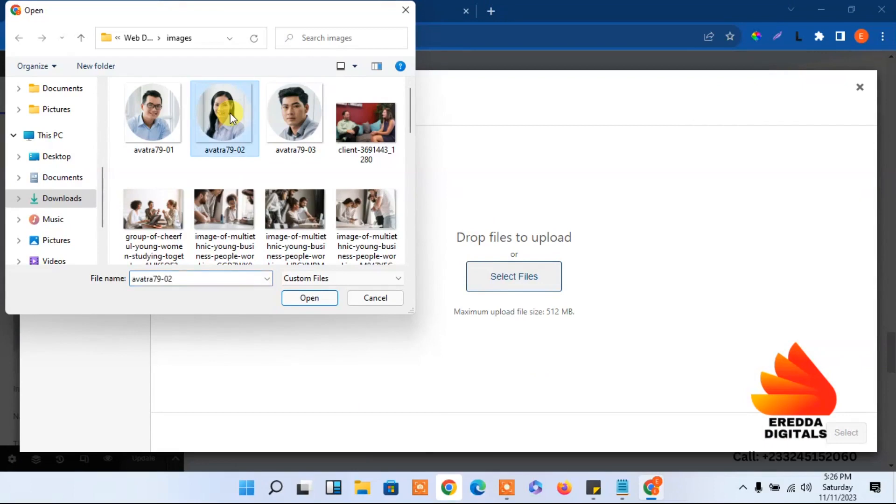
click(306, 298)
click(836, 430)
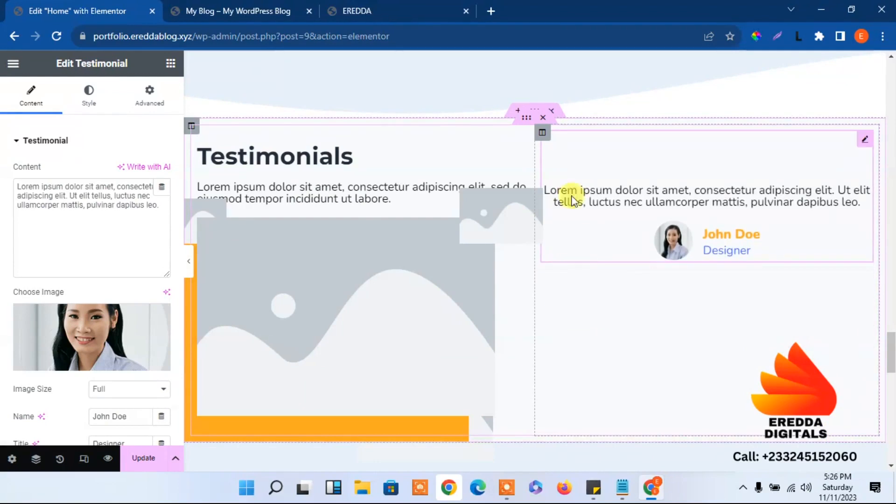
Set the testimonial column's vertical alignment to Middle
click(541, 134)
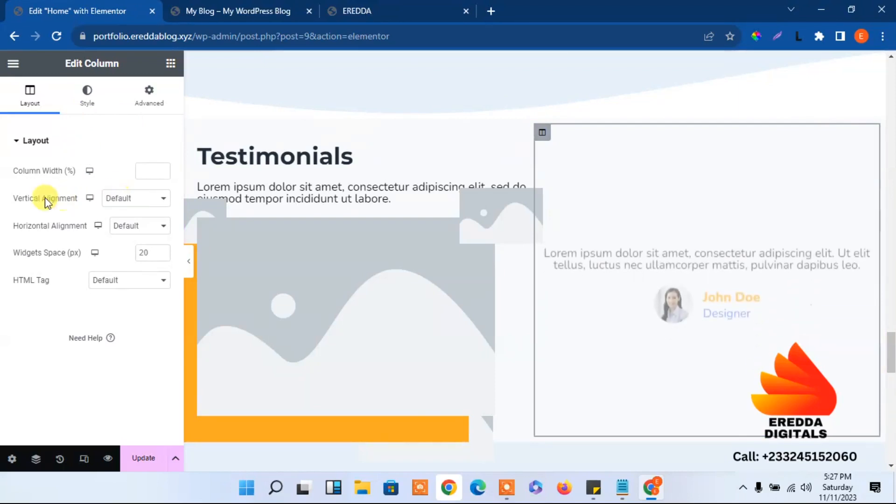
click(106, 200)
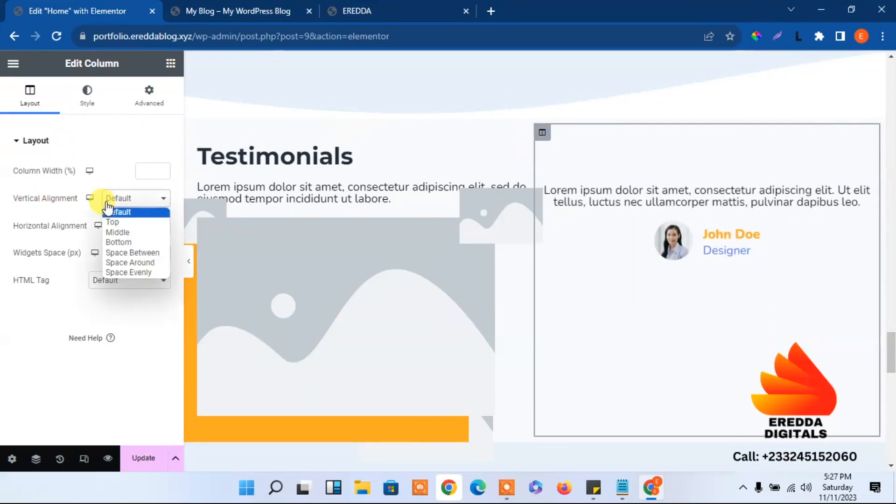
click(122, 234)
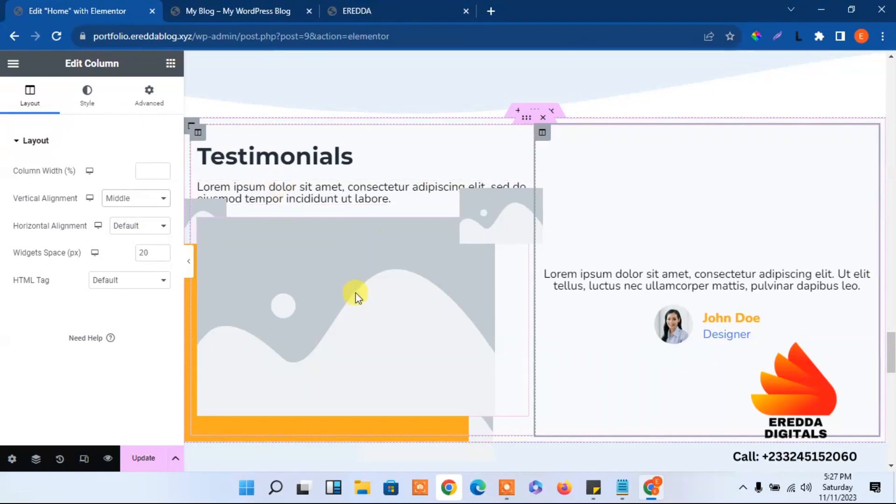
click(409, 5)
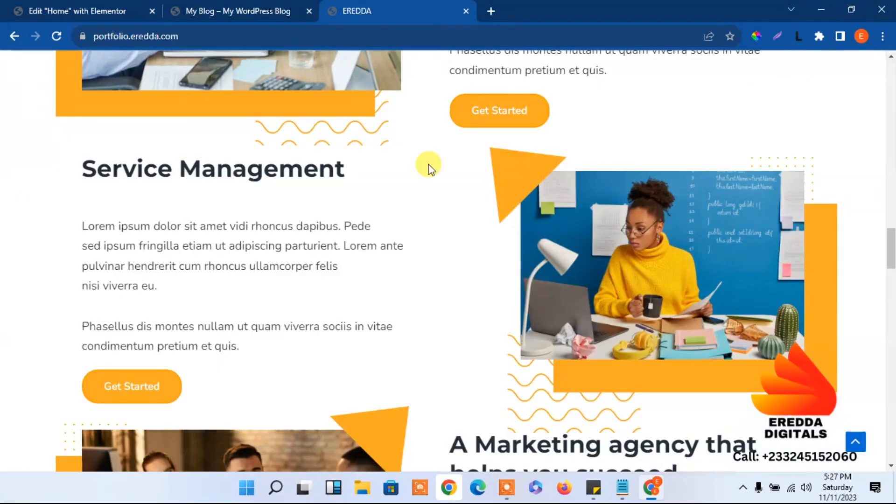
drag(891, 227, 890, 362)
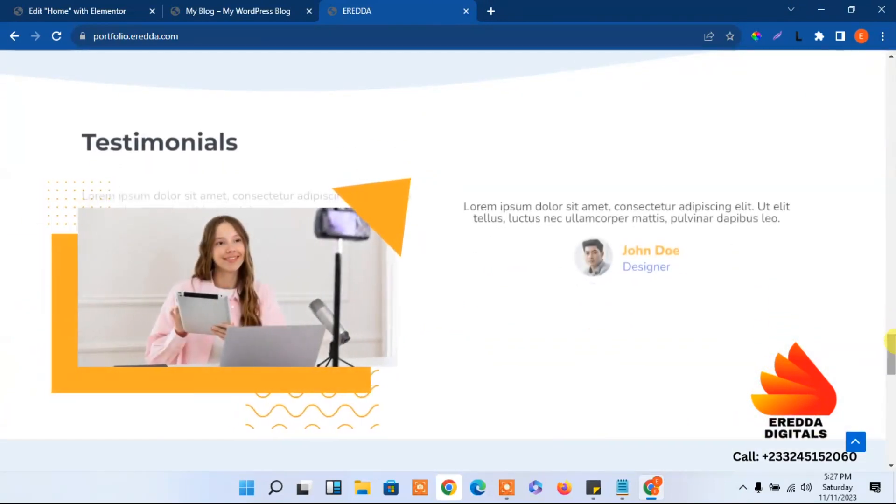
click(90, 6)
Upload the streaming-youtube-freelancer-recording photo into the large Testimonials image
click(345, 274)
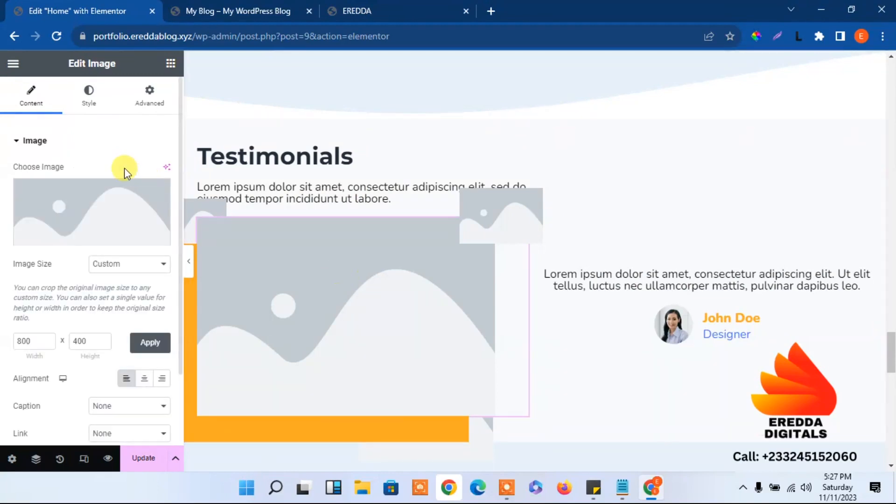
click(56, 219)
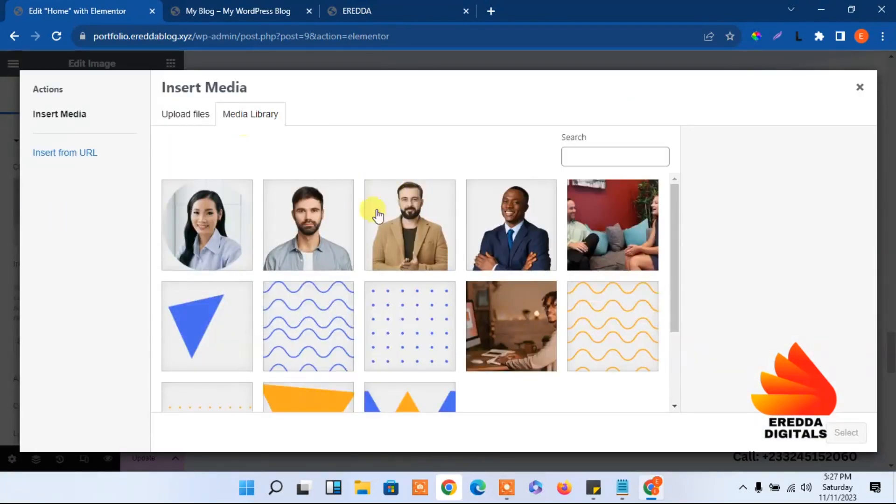
click(180, 115)
click(512, 275)
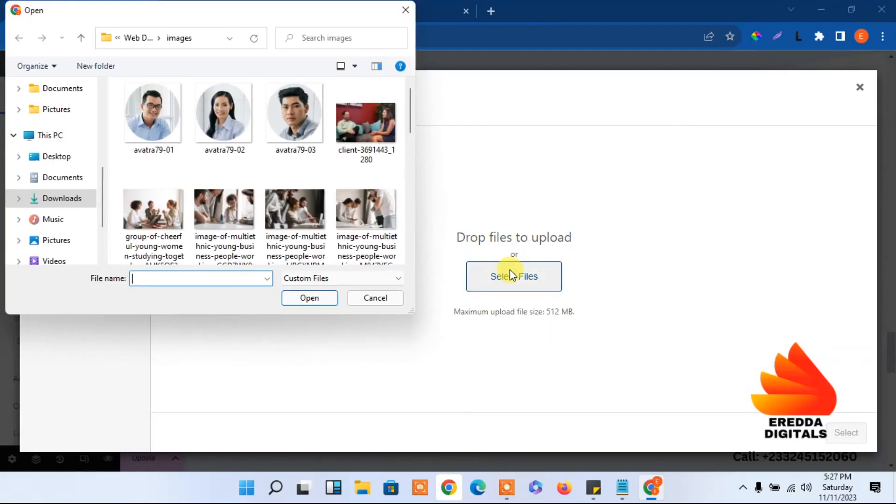
drag(410, 118, 408, 187)
click(252, 137)
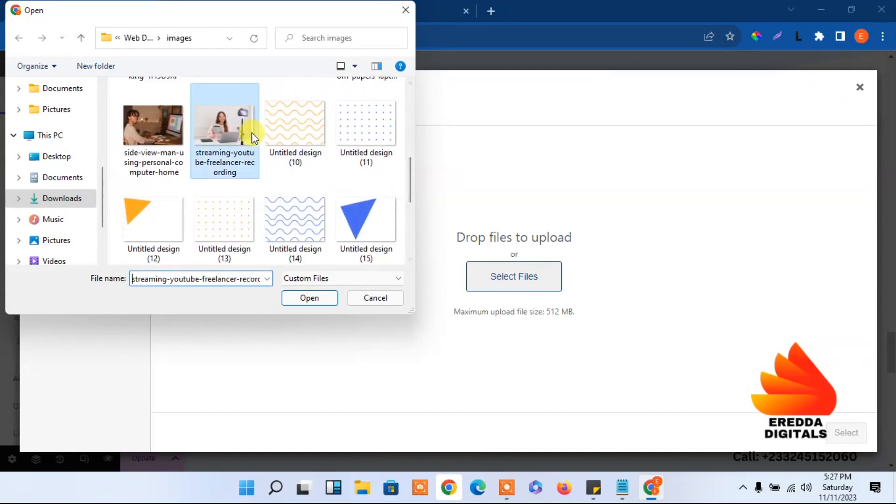
click(295, 298)
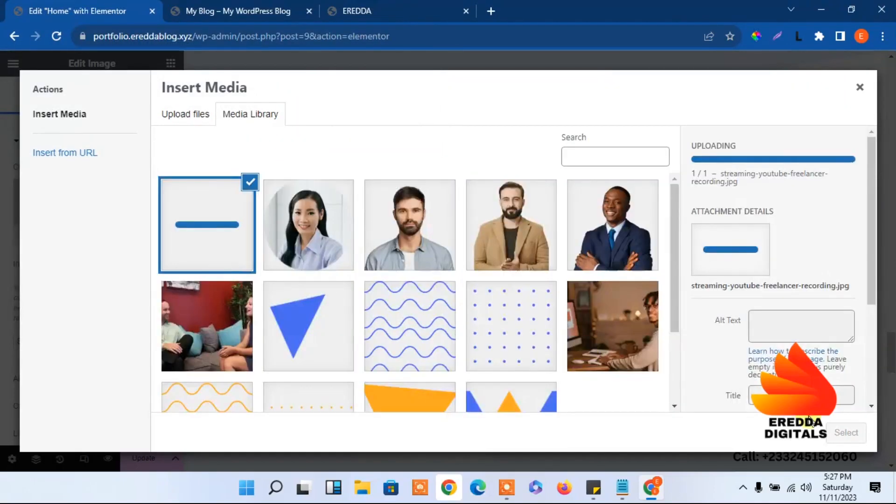
click(842, 436)
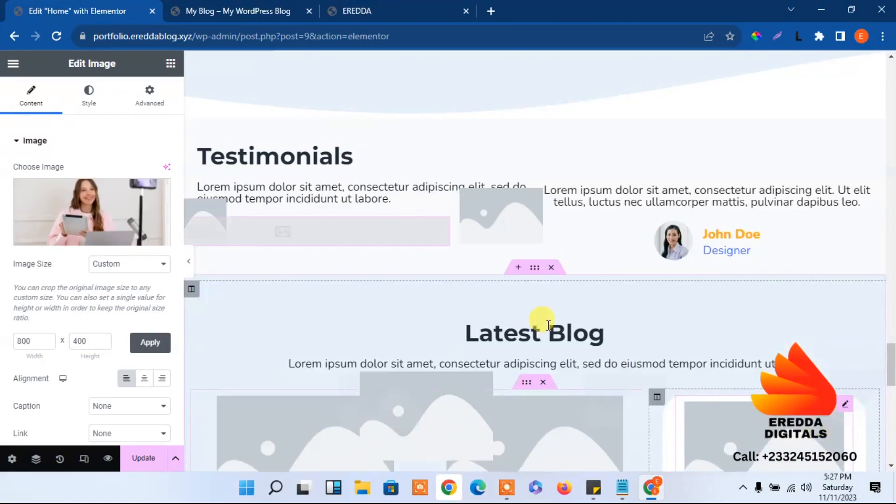
drag(890, 356, 869, 368)
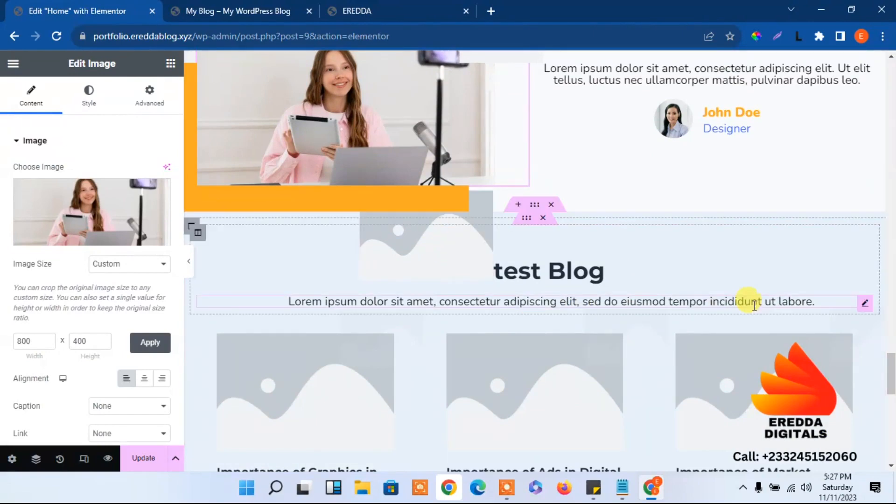
drag(891, 369, 819, 271)
scroll(820, 270, down, 15)
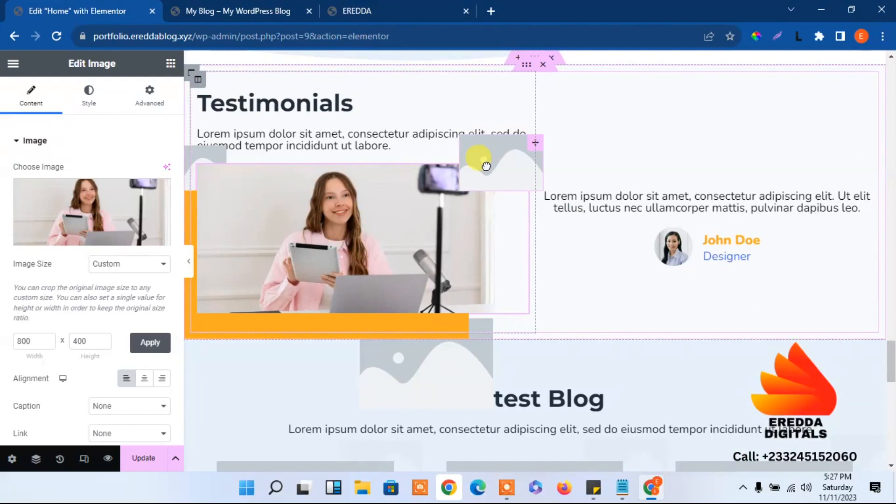
Fill the small placeholder beside the Testimonials photo with the orange triangle image
click(486, 166)
click(114, 193)
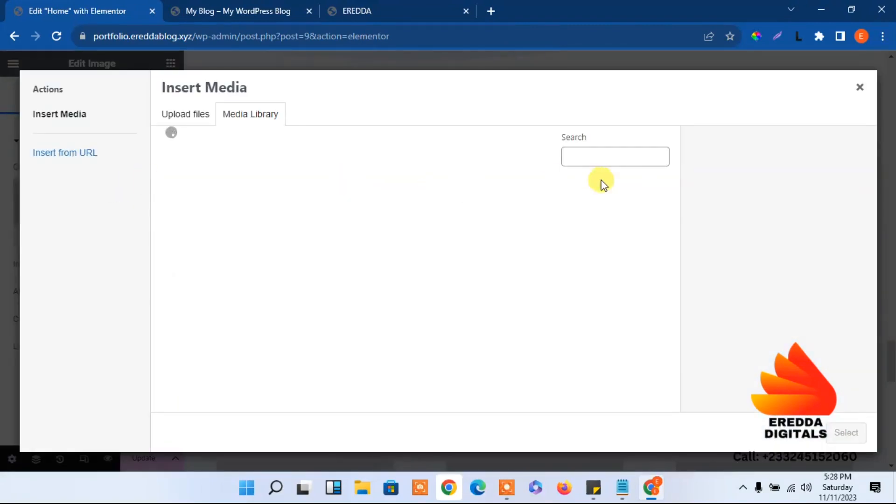
drag(673, 213, 644, 266)
click(428, 333)
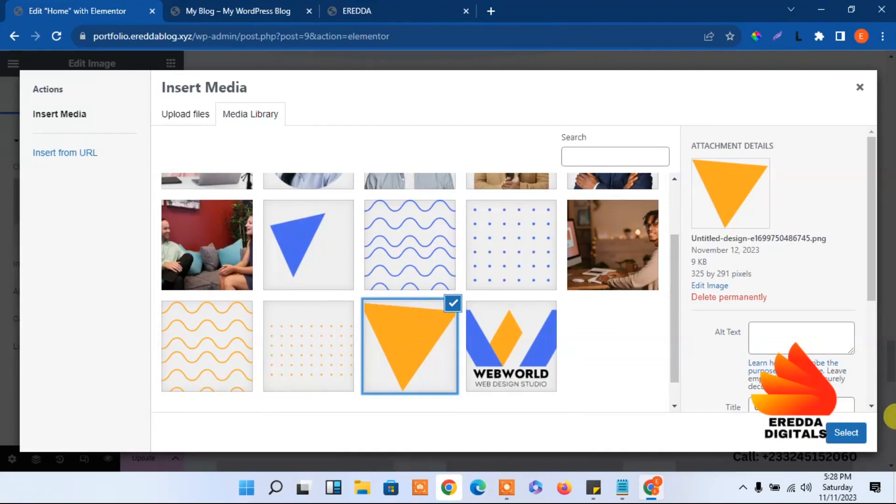
click(843, 433)
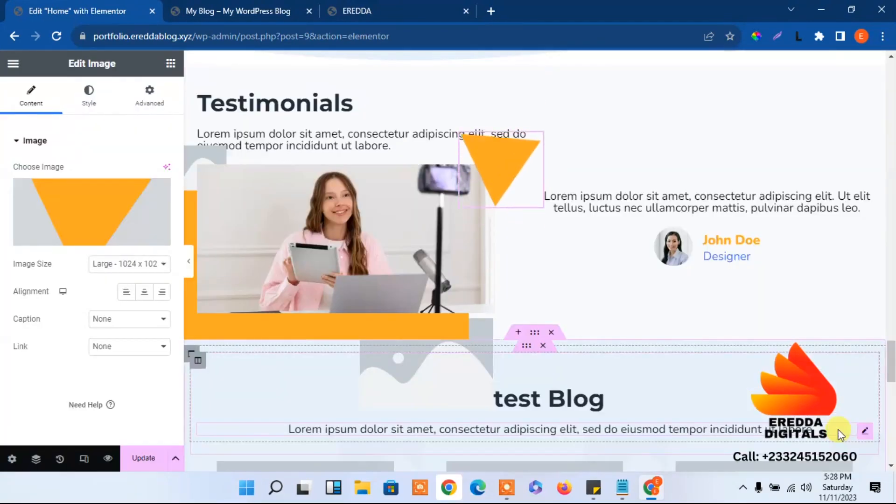
Fill the placeholder behind the photo's left edge with the orange dotted pattern
click(200, 158)
click(116, 217)
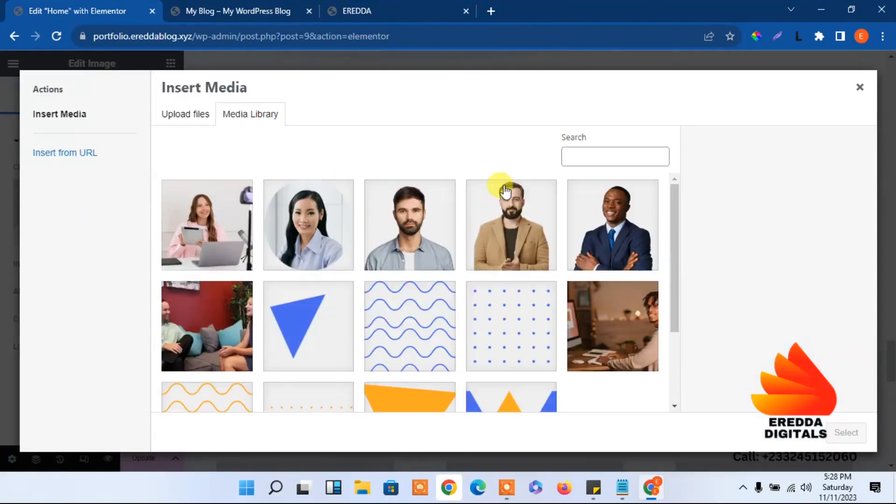
drag(675, 206, 686, 269)
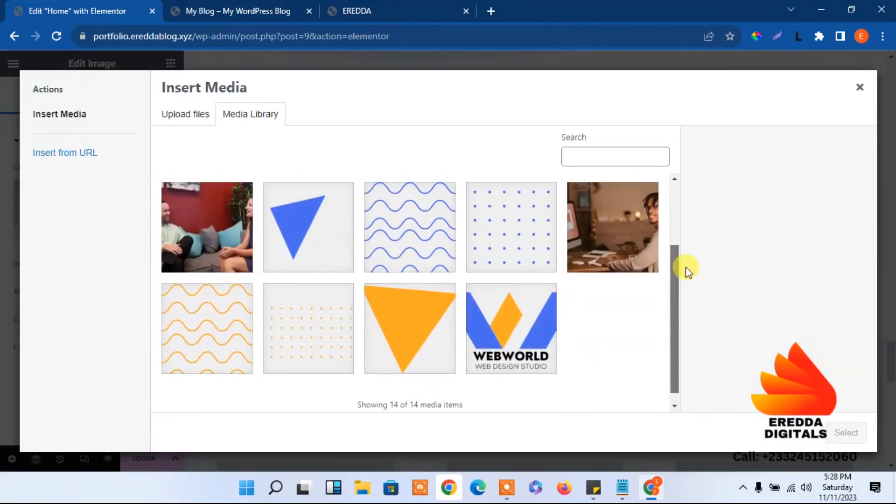
click(331, 301)
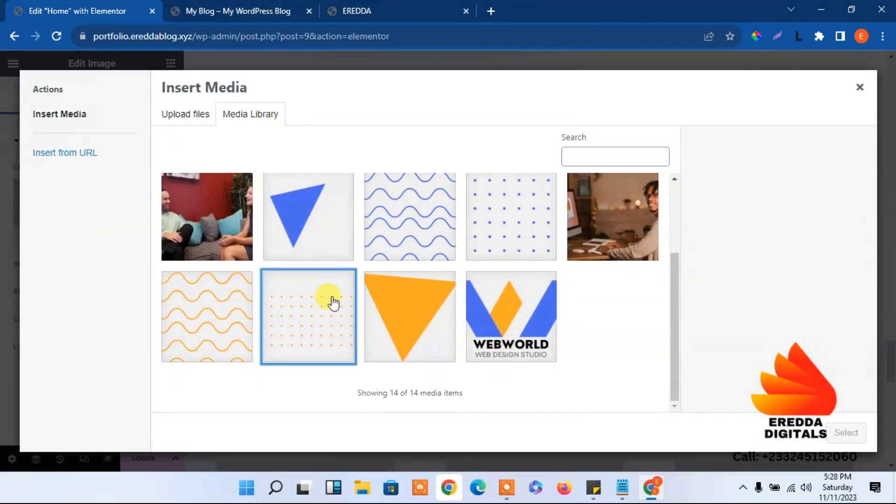
click(845, 434)
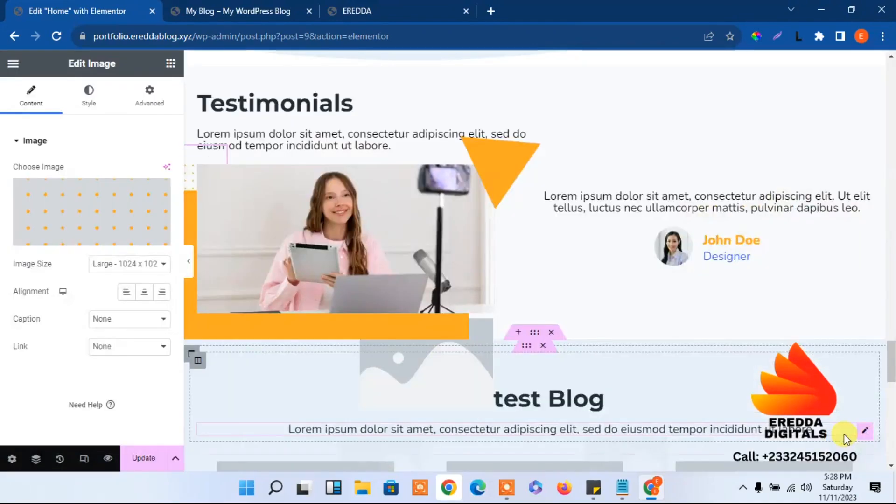
click(428, 391)
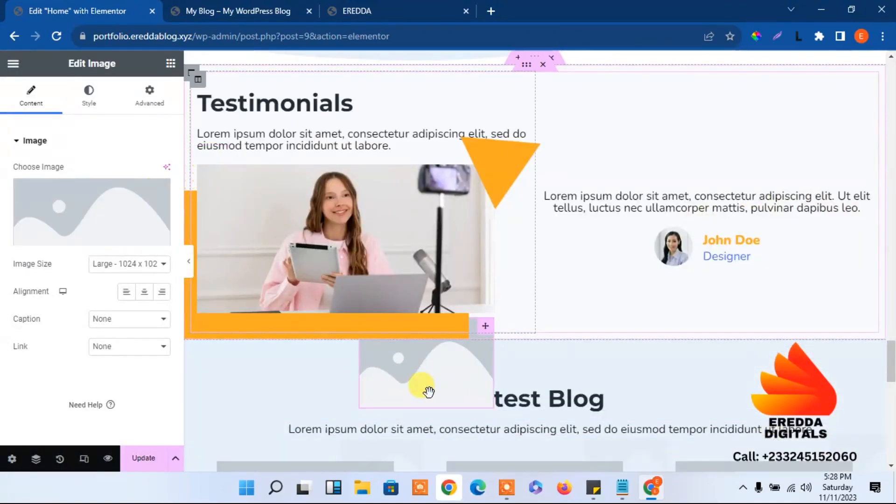
Place the yellow wave pattern in the placeholder below the Testimonials photo
click(100, 210)
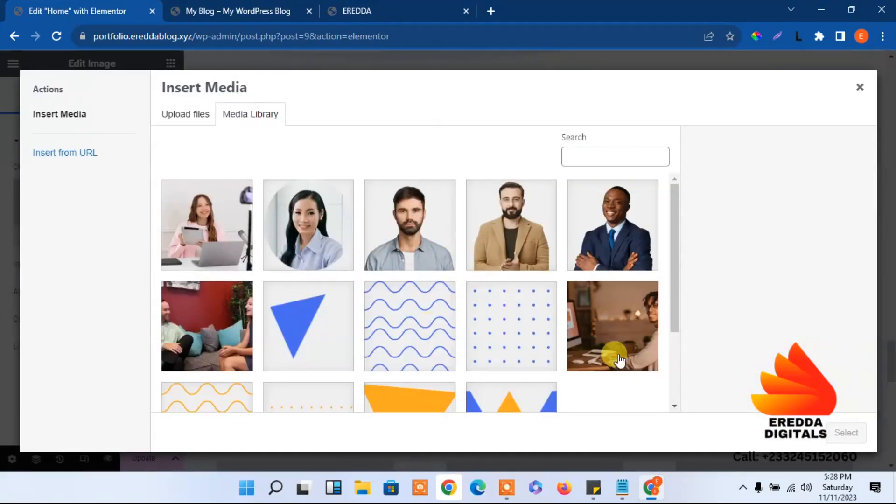
click(198, 392)
click(859, 433)
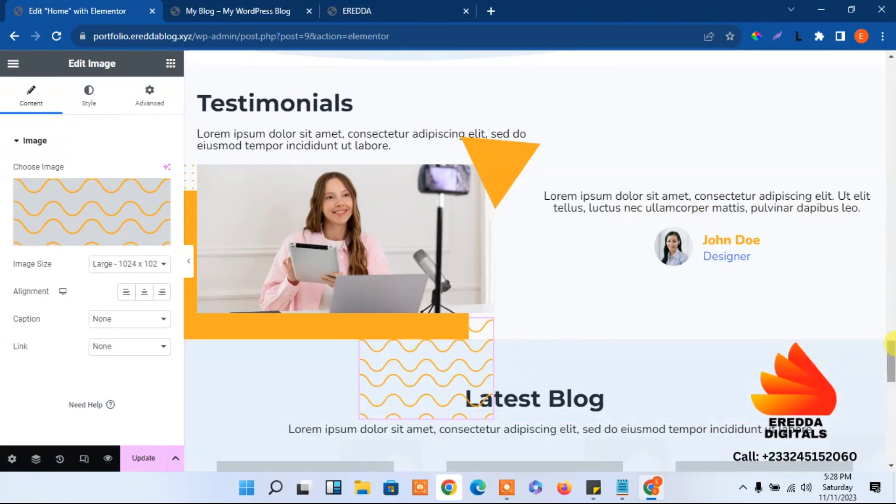
drag(890, 343, 890, 358)
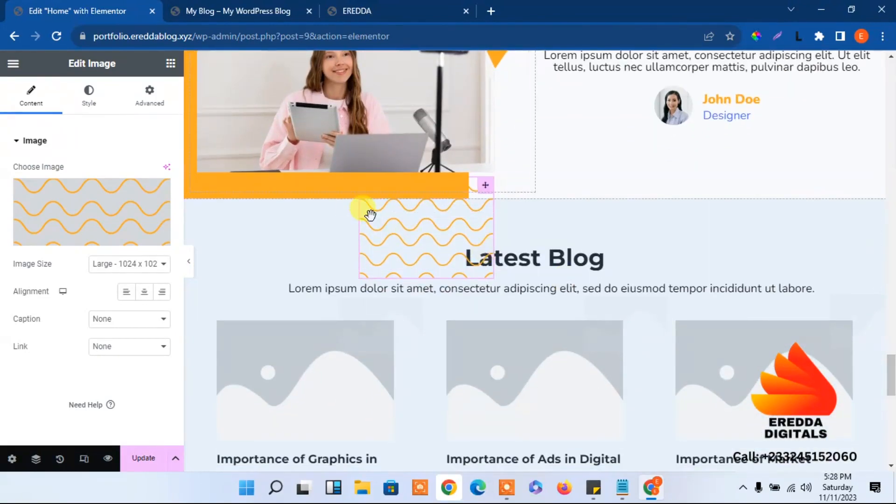
Set the wave image's top margin to -65 px and save the page
click(153, 93)
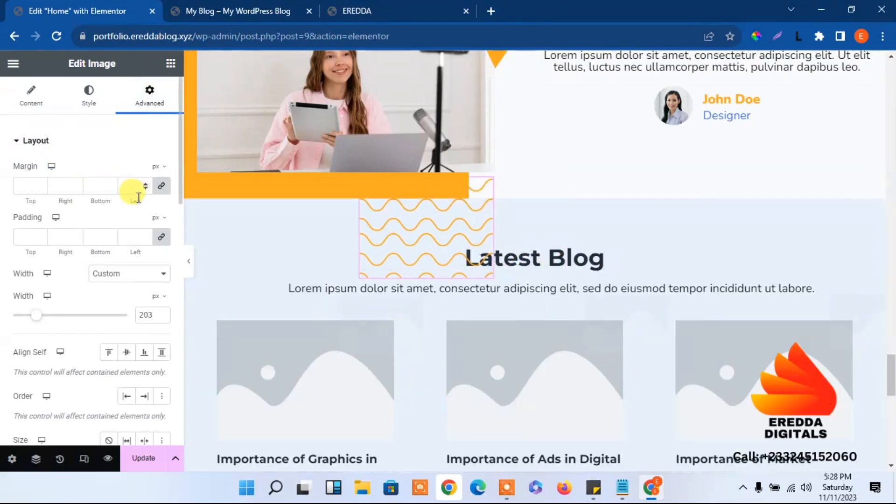
click(161, 185)
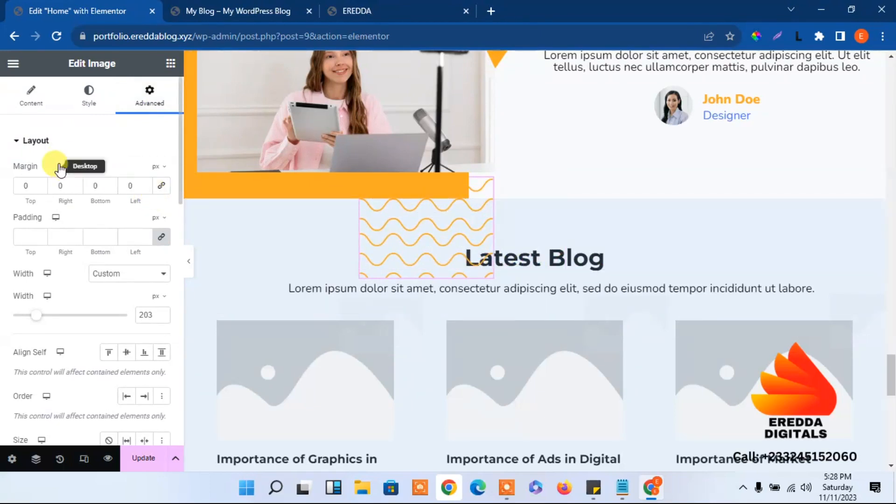
click(40, 189)
click(40, 188)
click(40, 188)
click(40, 188)
click(40, 189)
click(41, 189)
click(41, 189)
click(40, 189)
click(40, 189)
click(40, 189)
click(40, 189)
click(41, 188)
click(40, 188)
click(40, 188)
click(40, 188)
click(40, 189)
click(41, 188)
click(143, 458)
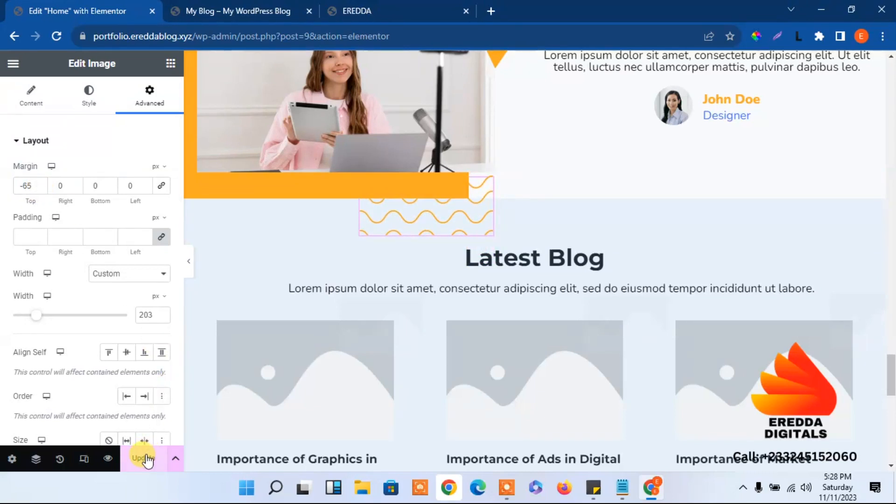
drag(891, 374, 891, 401)
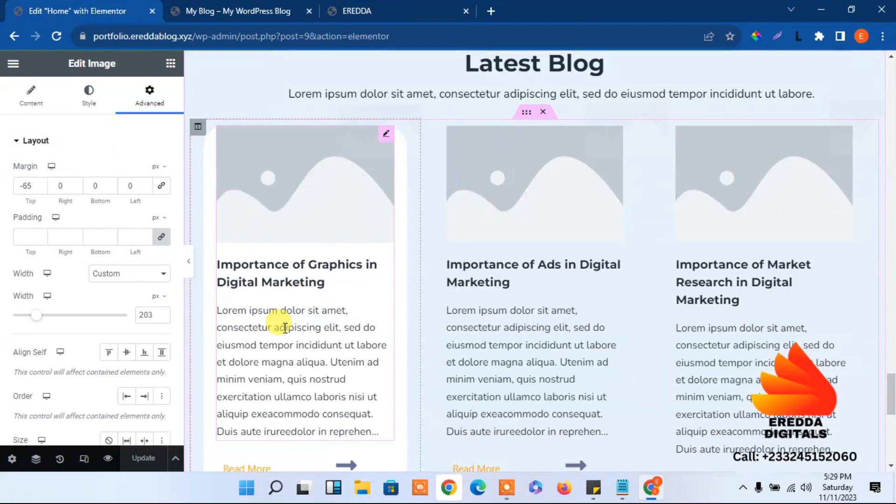
Start a new image upload for the first blog card after checking the reference live site's blog cards
click(322, 182)
click(105, 222)
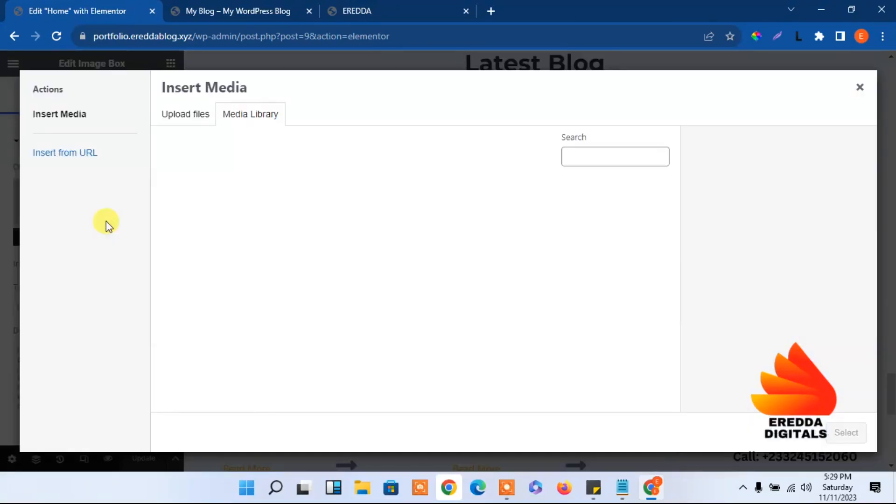
click(189, 114)
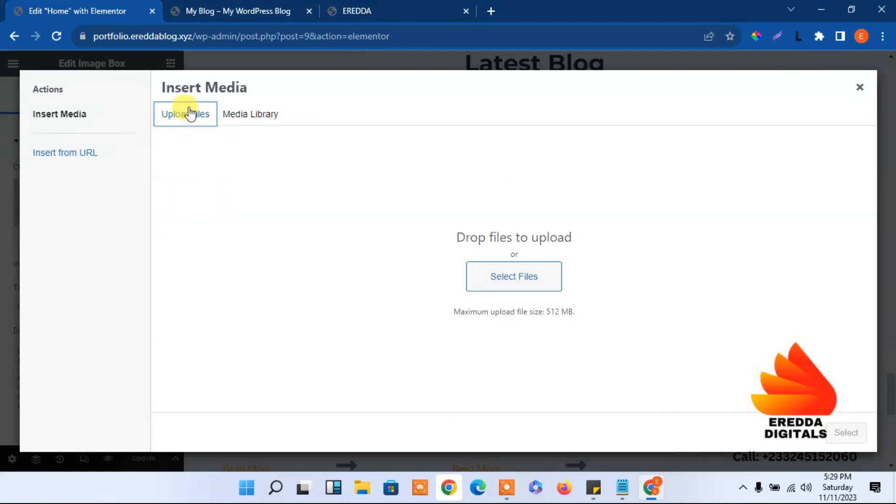
click(359, 7)
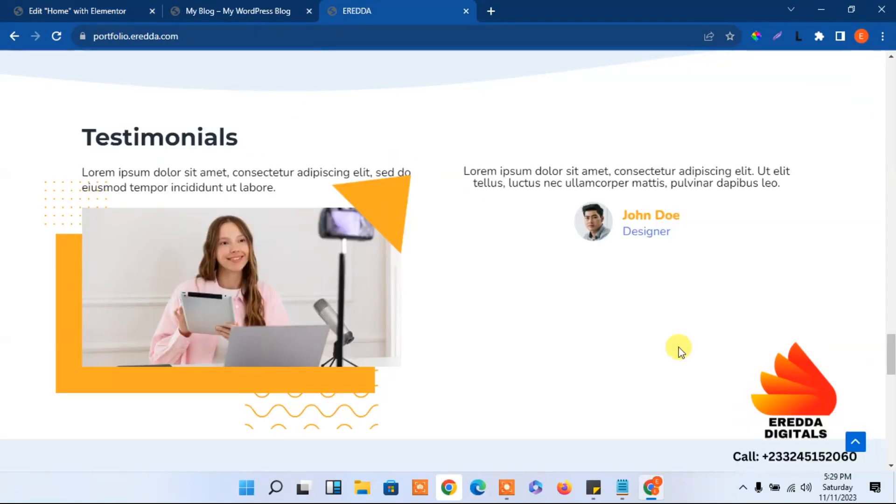
drag(889, 348, 891, 389)
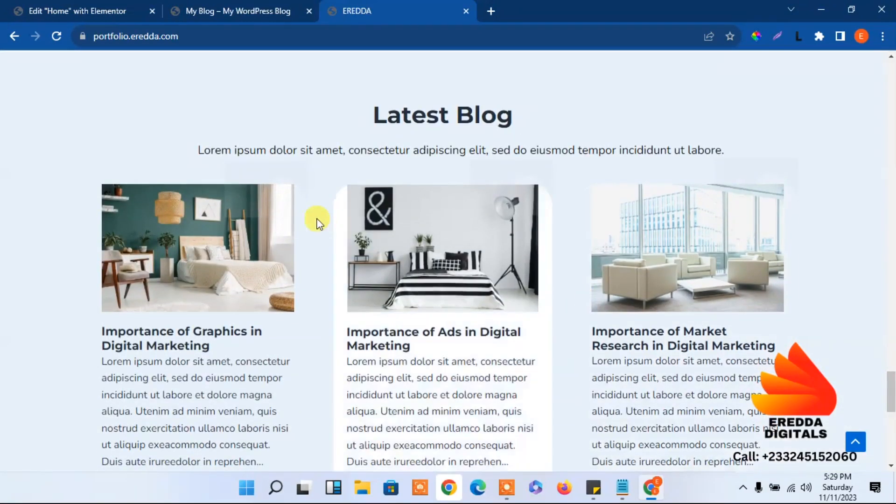
click(87, 4)
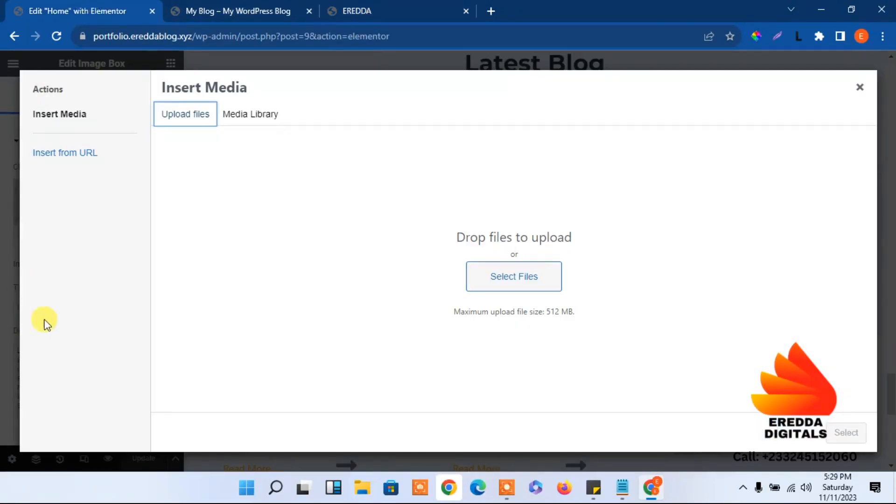
Upload three business-team photos and place GCD7WK9 on the first Latest Blog card
click(475, 276)
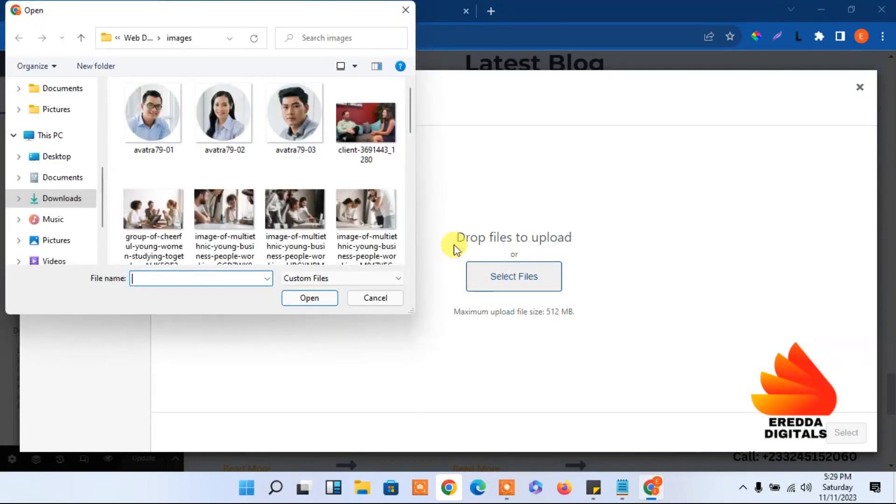
click(367, 234)
ctrl+click(290, 213)
ctrl+click(245, 202)
click(308, 297)
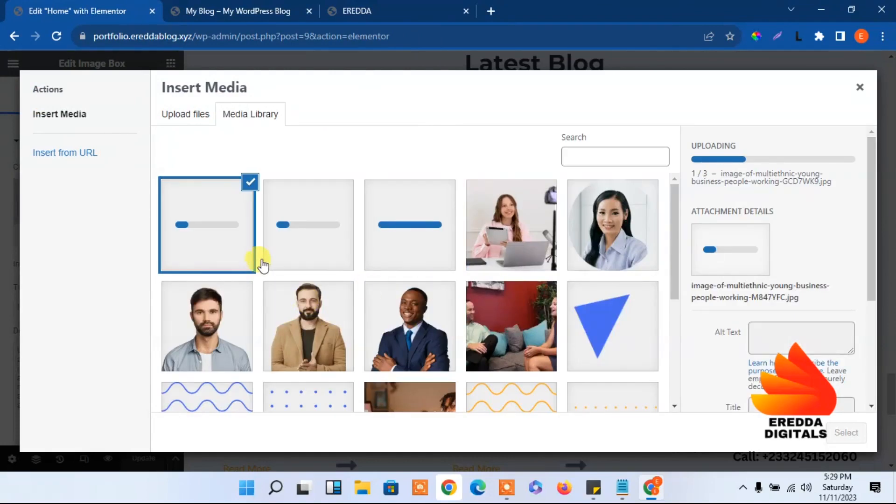
click(406, 226)
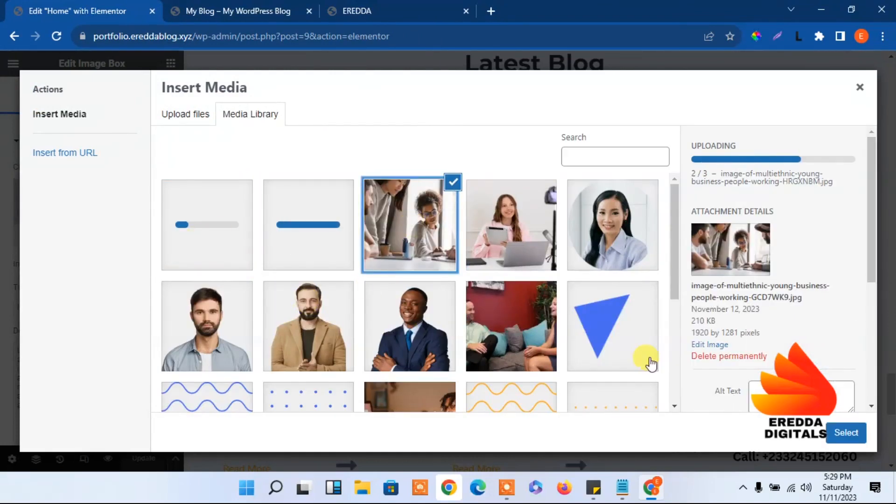
click(847, 431)
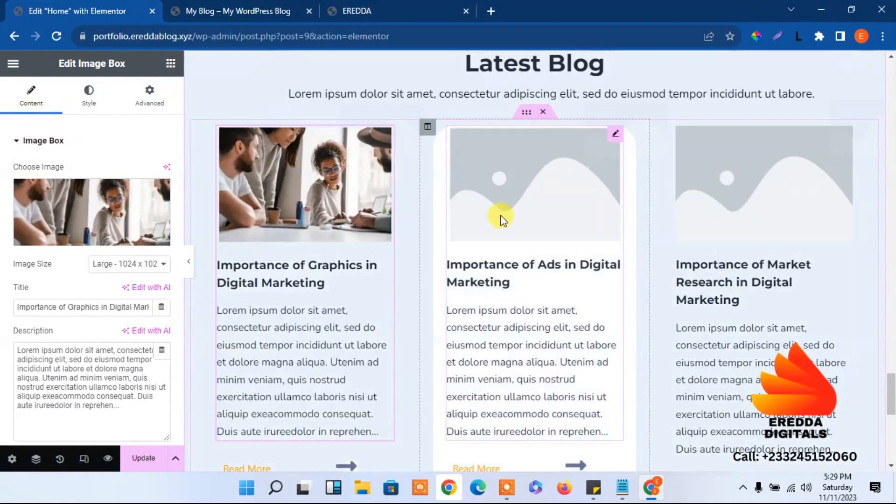
Give the second blog card the GCD7WK9 team photo, replacing the blue triangle image
click(501, 219)
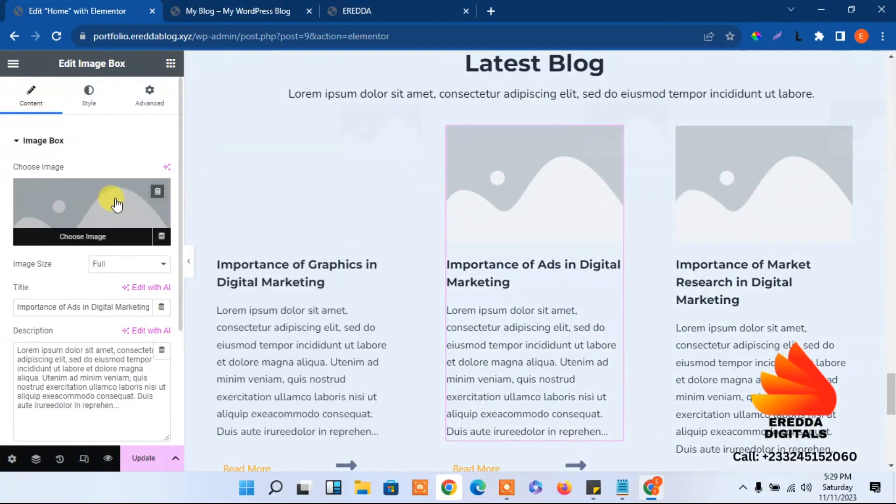
click(114, 203)
click(315, 233)
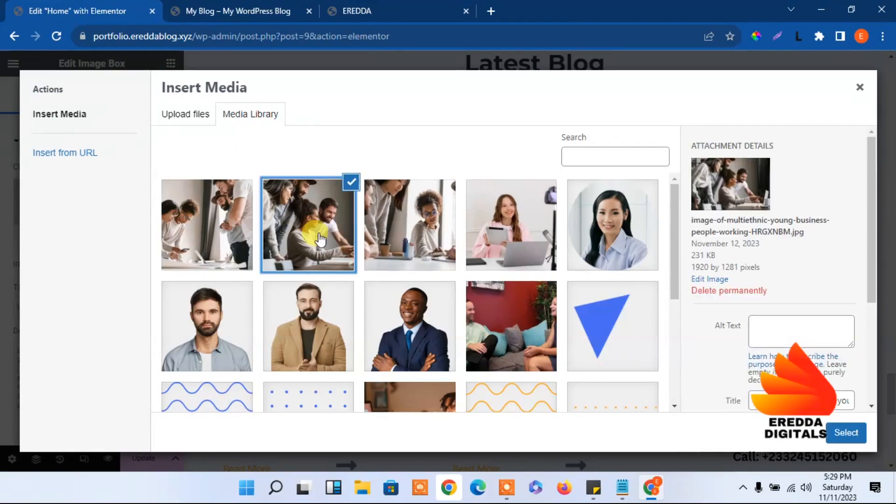
click(602, 358)
click(847, 433)
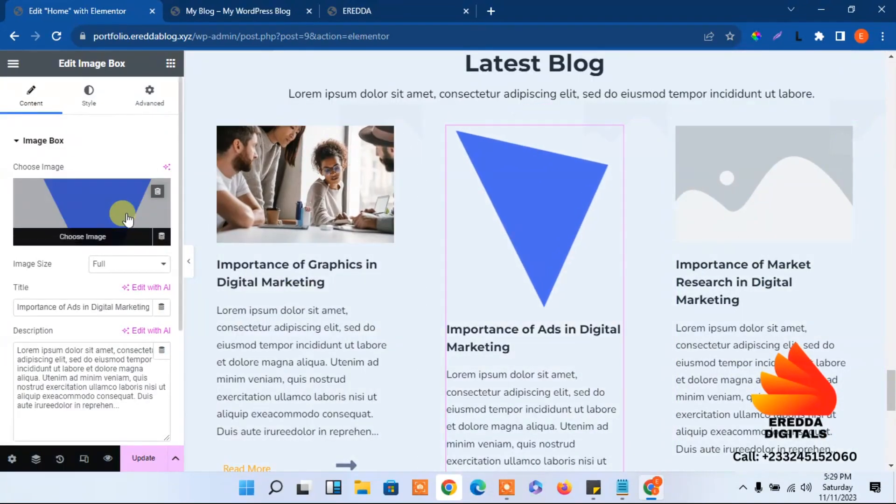
click(122, 209)
click(410, 226)
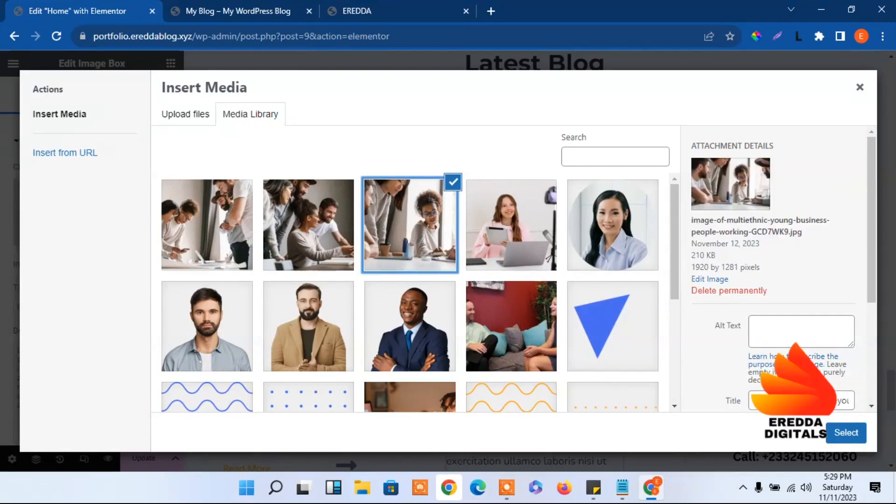
click(858, 439)
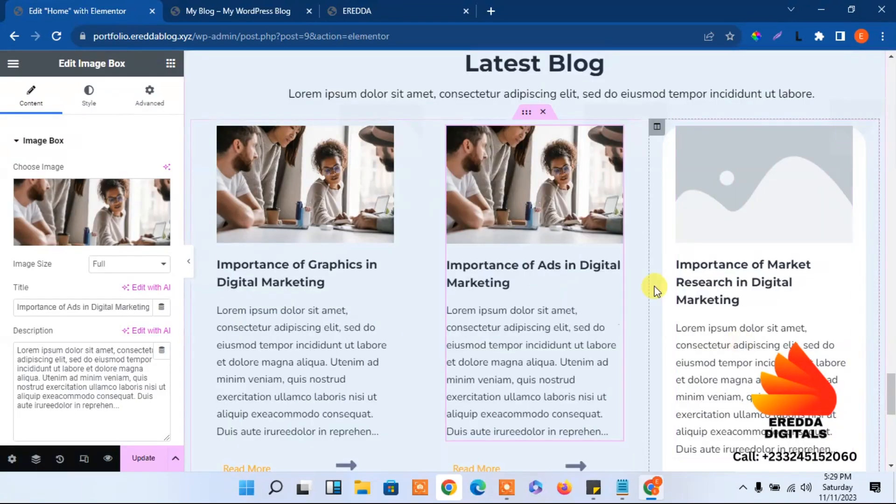
Set the third blog card's image to the M847YFC team photo
click(699, 217)
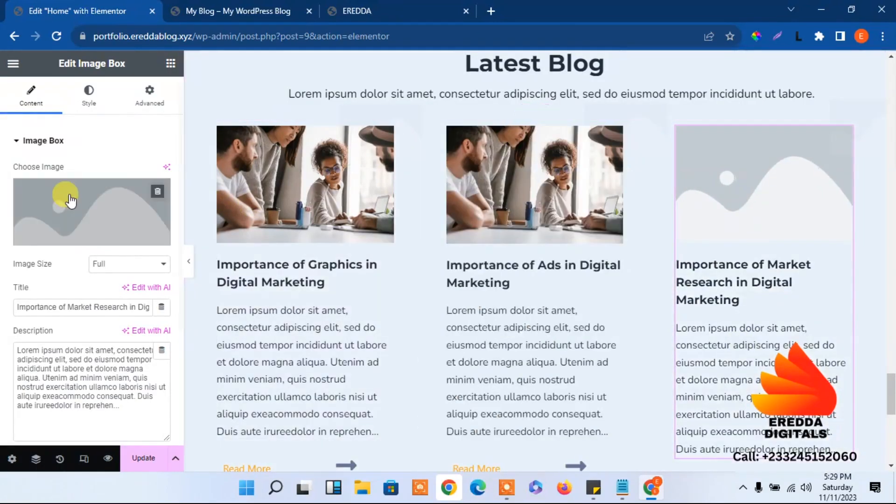
click(67, 194)
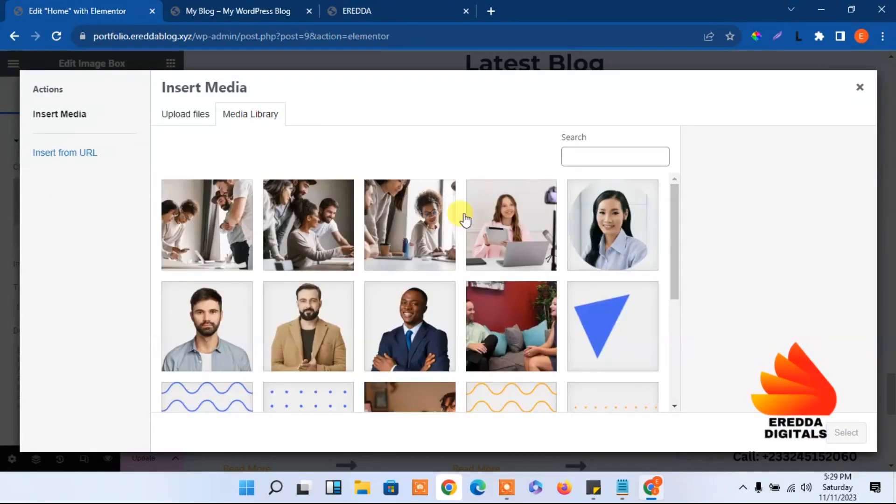
click(304, 219)
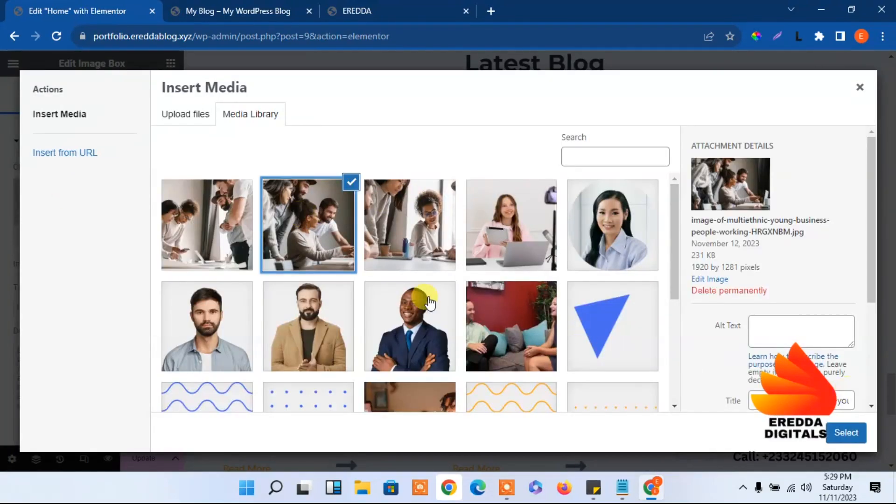
click(216, 220)
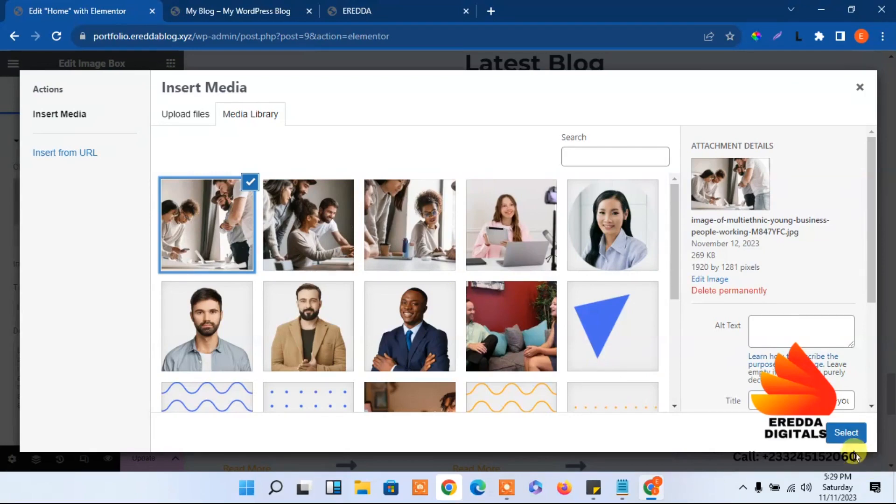
click(848, 433)
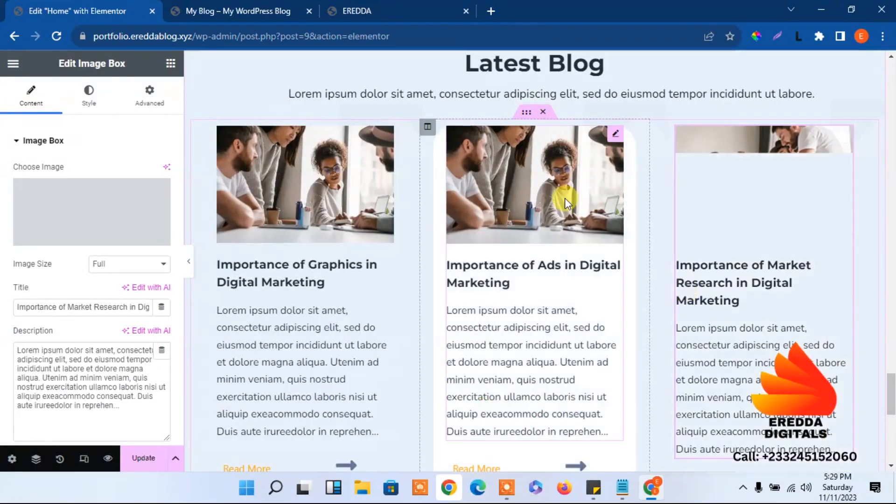
Change the middle card's image to the HRGXNBM team photo
click(530, 171)
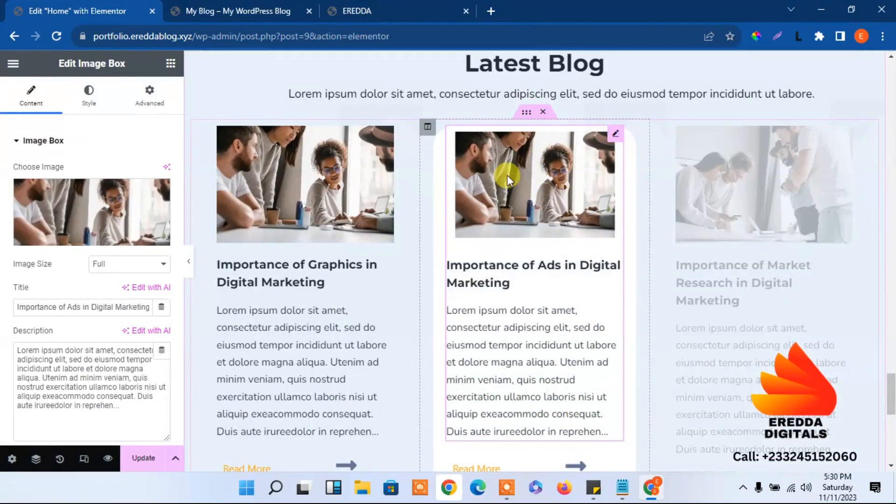
click(146, 207)
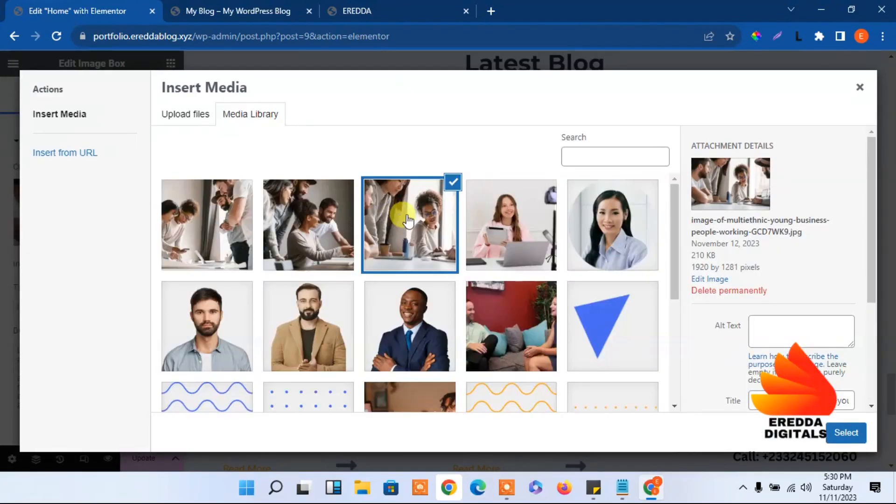
click(310, 231)
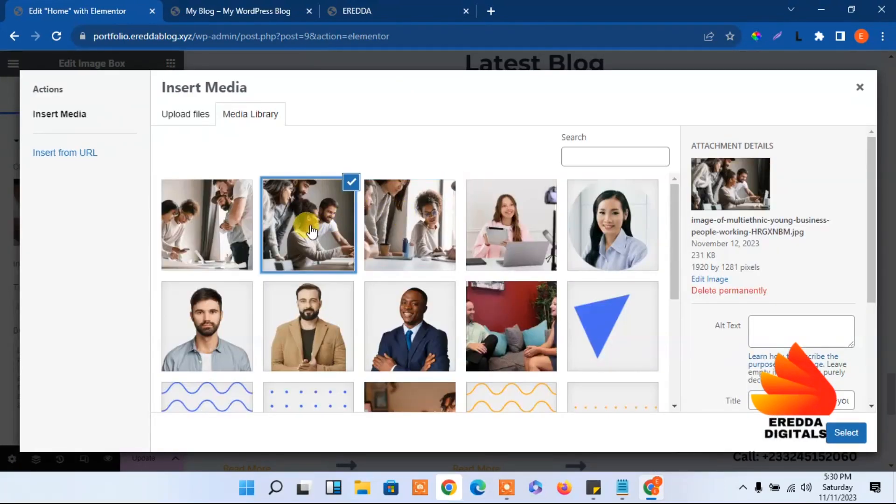
click(220, 225)
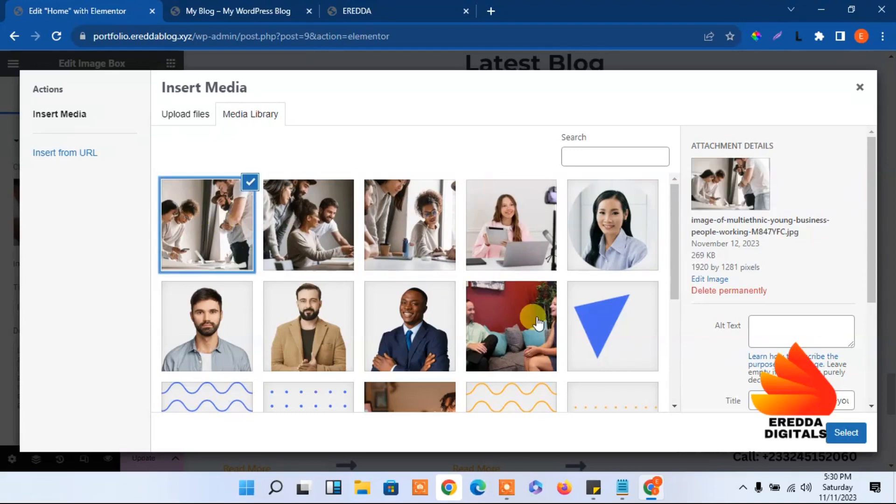
click(298, 238)
click(845, 433)
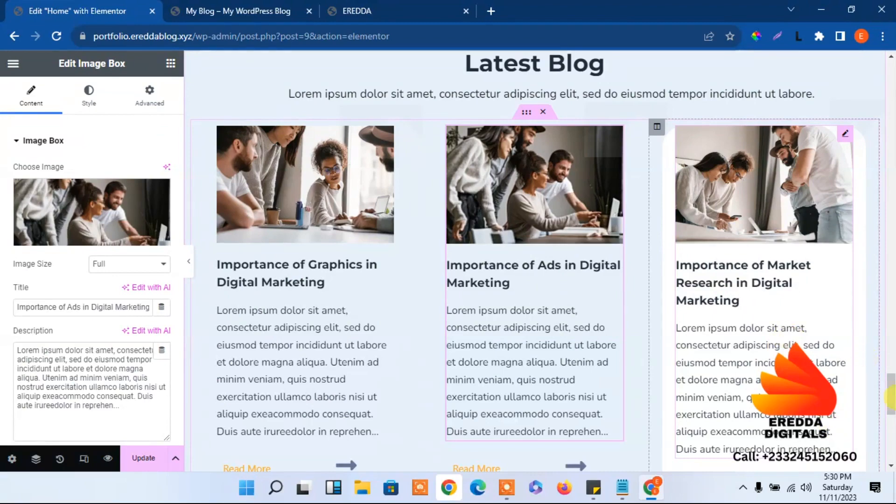
Update the page with the new card photos and switch to the live blog site
scroll(892, 407, down, 8)
drag(892, 415, 889, 385)
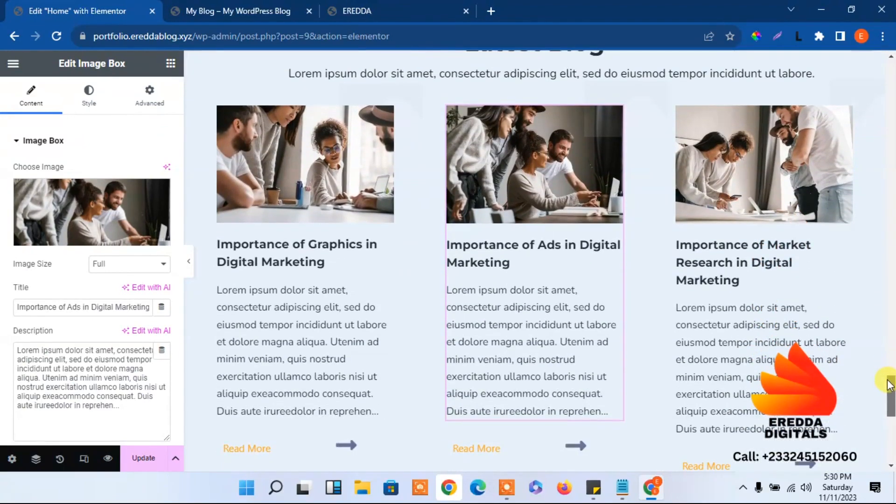
click(357, 445)
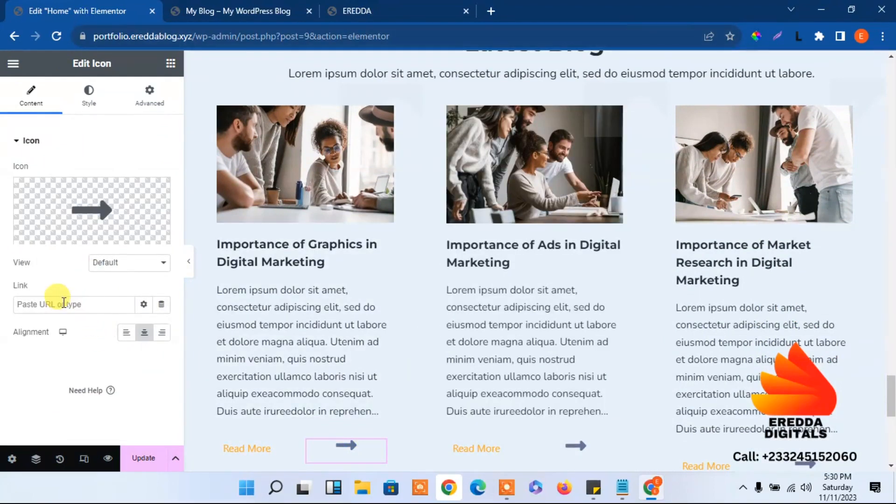
click(135, 458)
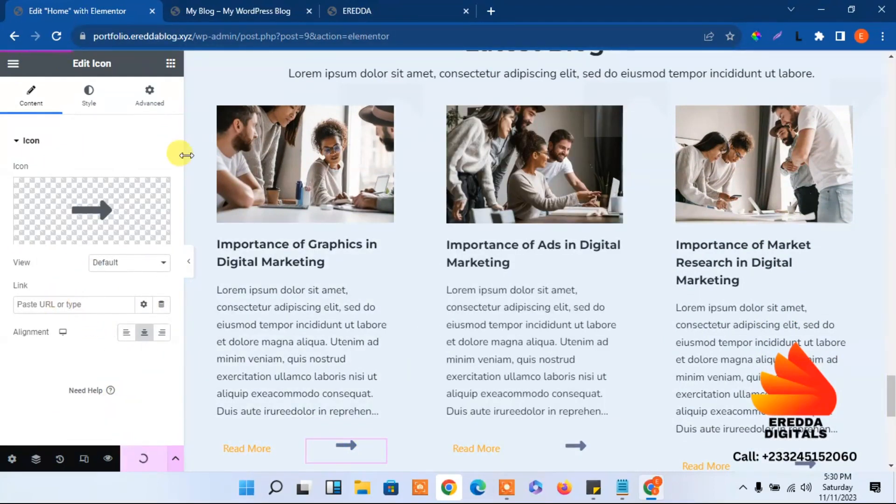
key(ctrl+Tab)
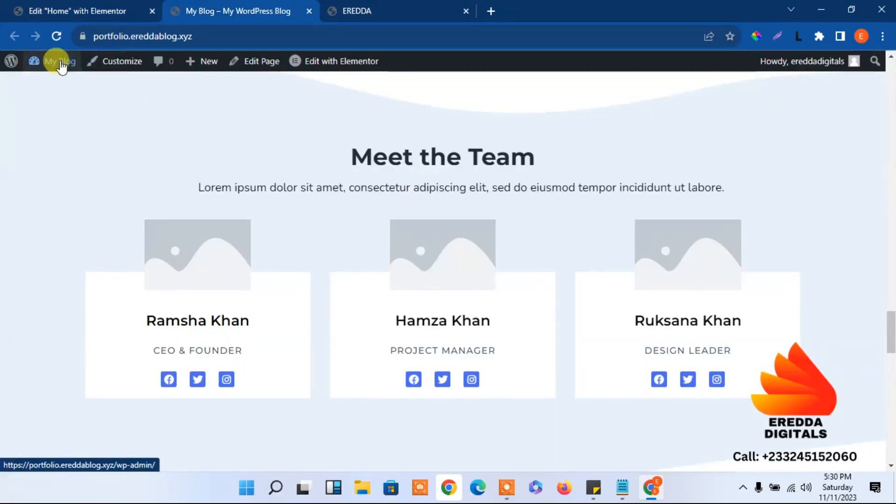
Go to the Dashboard from the My Blog menu and choose Posts > Add New Post
mouse_move(57, 61)
click(53, 86)
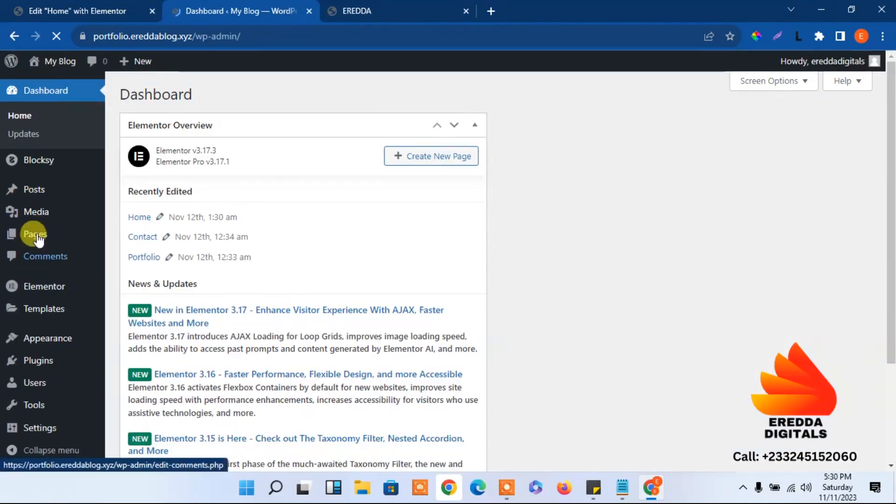
mouse_move(43, 197)
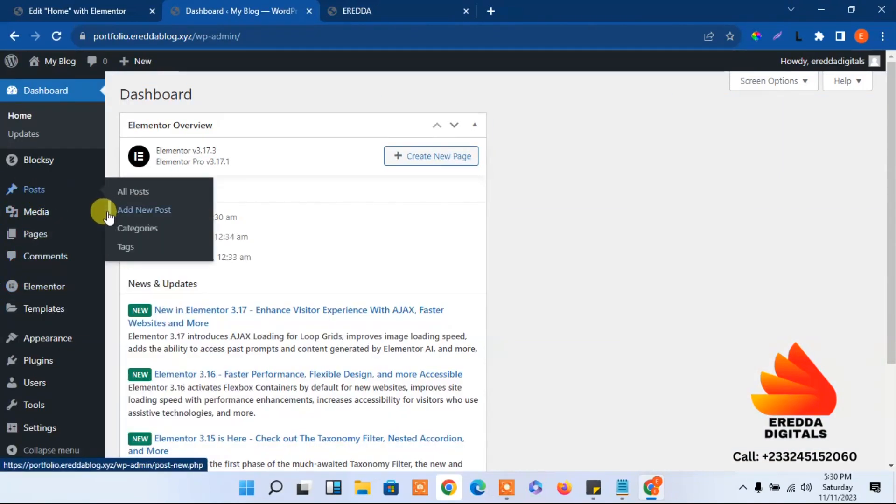
click(132, 211)
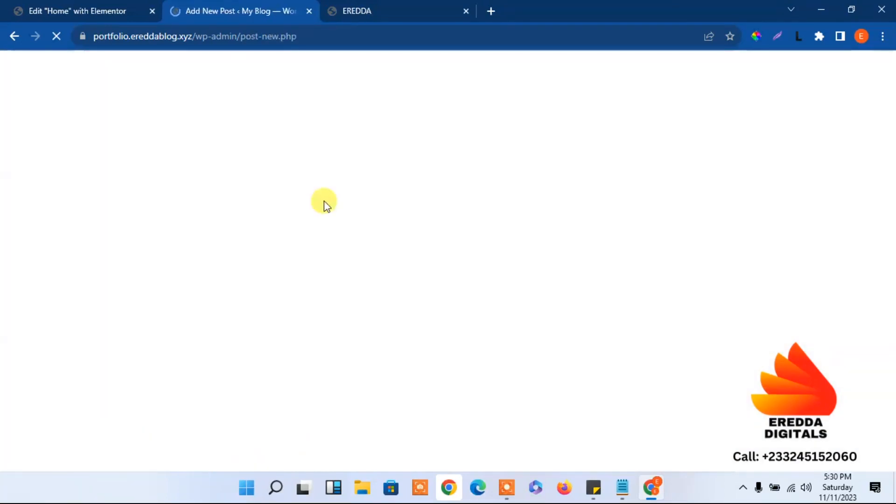
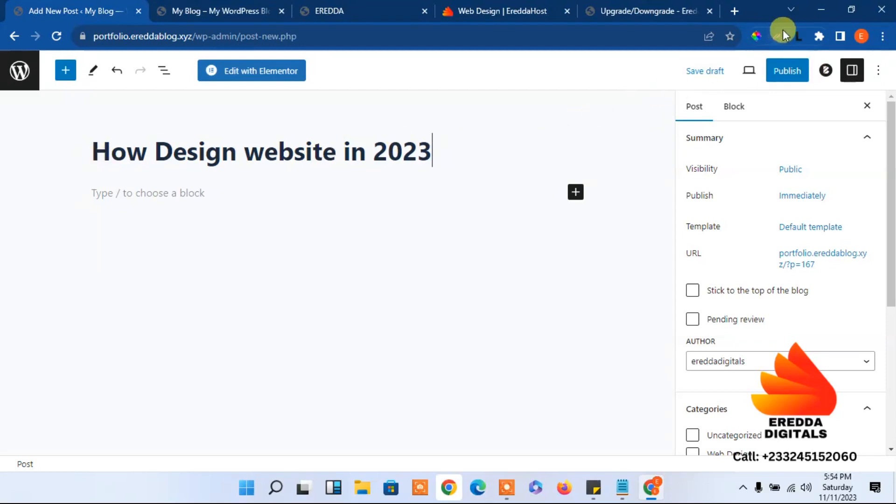
Copy two paragraphs from the lorem ipsum generator and paste them into the post body
click(795, 36)
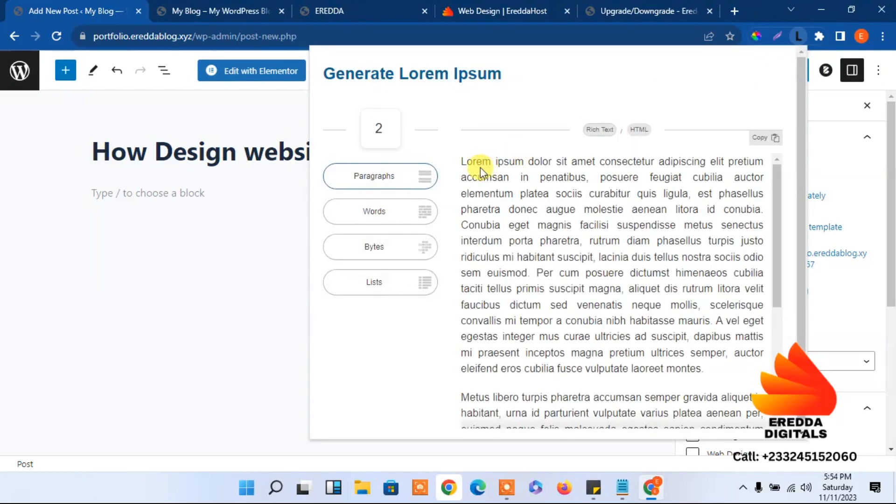
drag(456, 160, 609, 397)
click(757, 140)
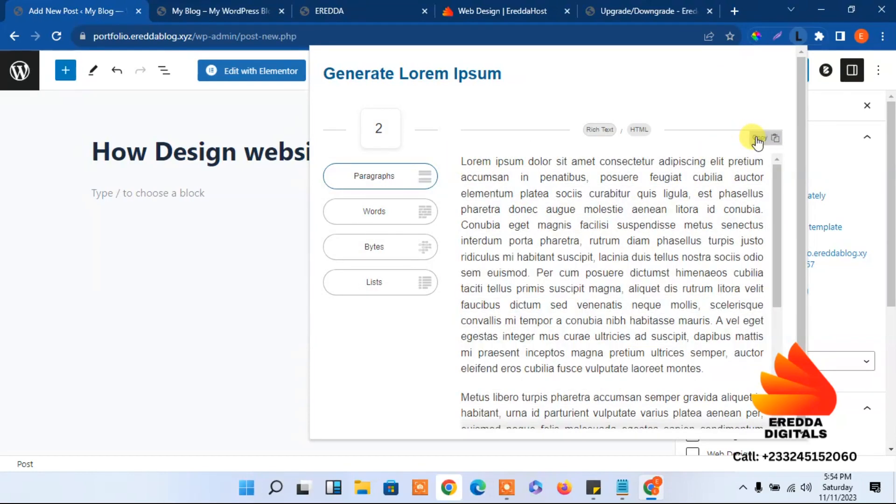
click(186, 189)
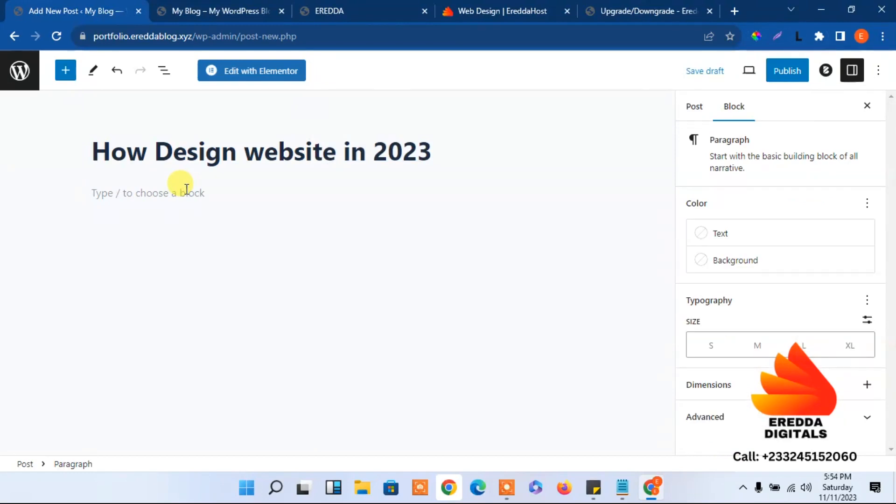
key(ctrl+v)
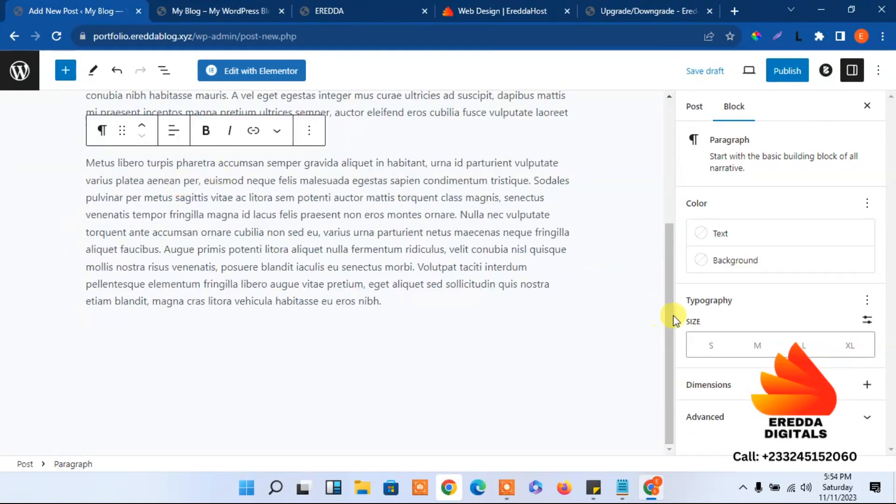
drag(667, 311, 650, 104)
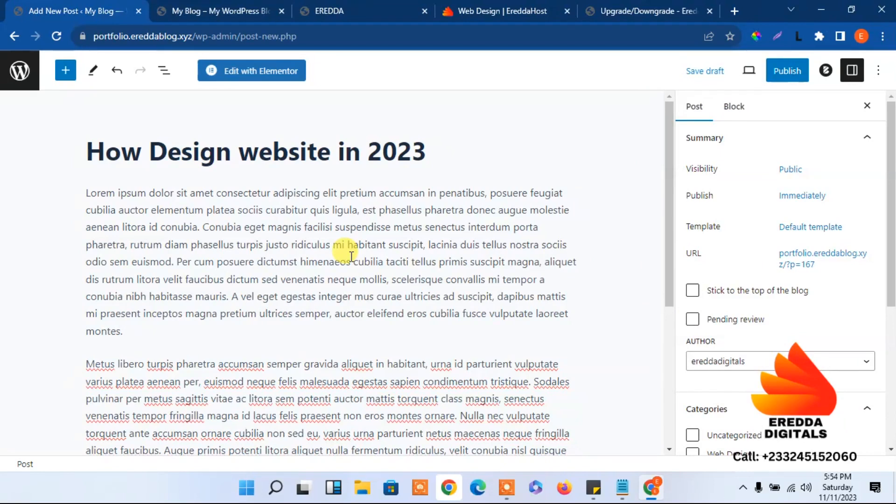
drag(892, 221, 892, 305)
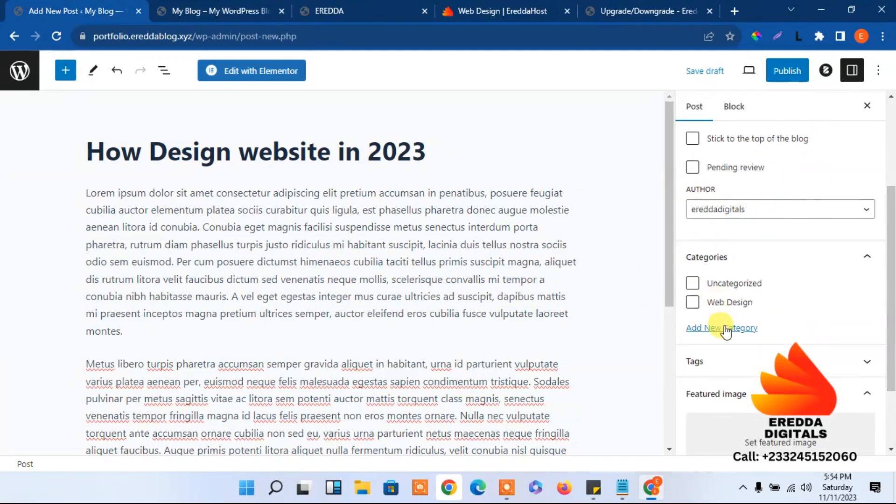
Create a new 'Website' category for the post
click(691, 327)
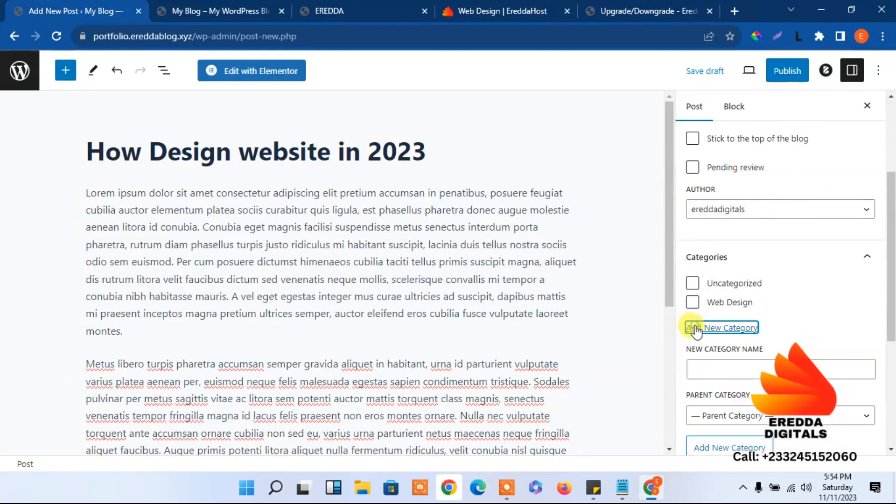
click(713, 366)
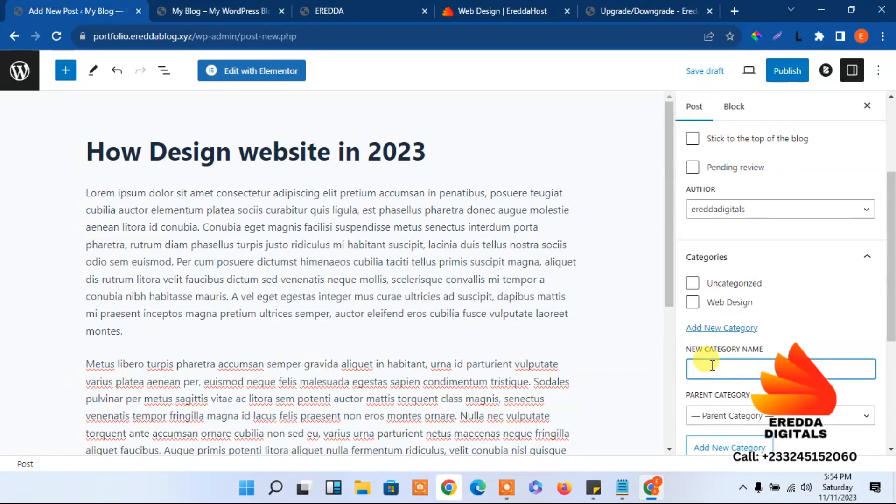
text(Webs)
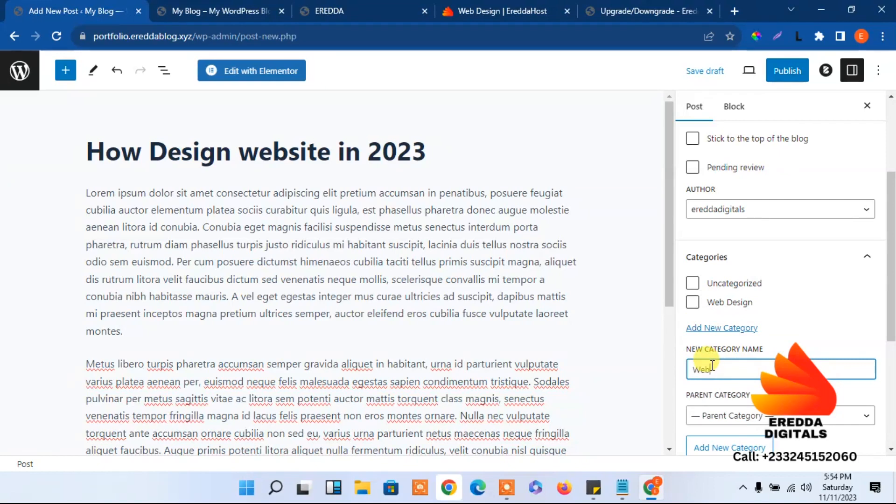
text(ite)
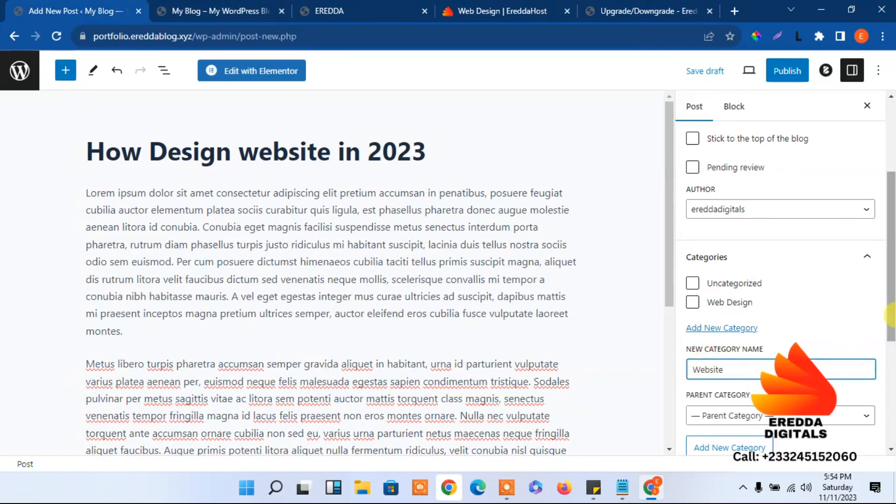
drag(890, 299, 891, 329)
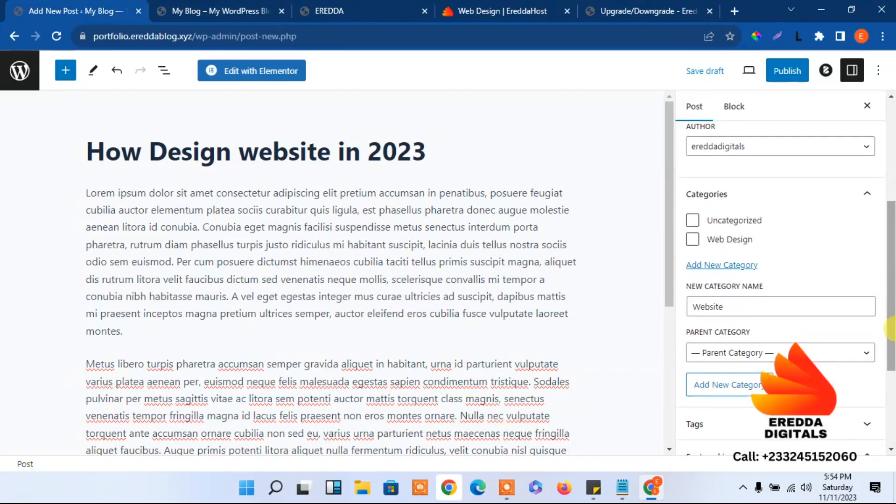
click(708, 386)
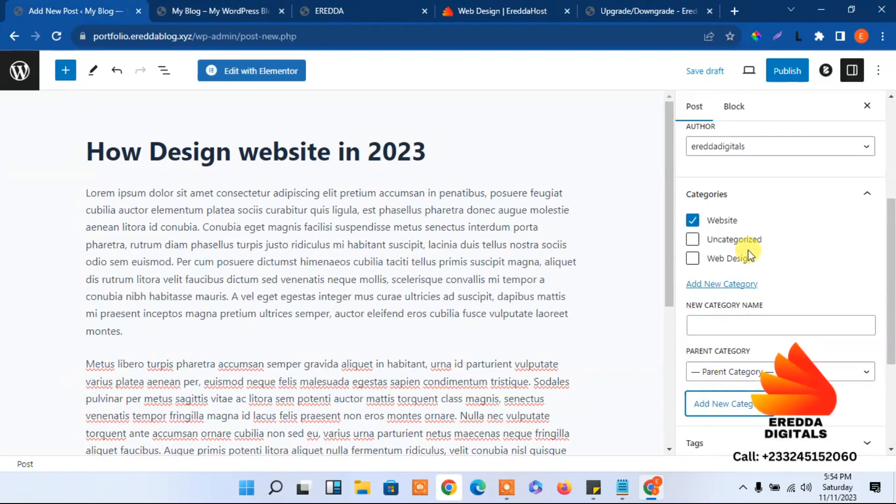
Set the photo of colleagues at a laptop as the featured image
drag(891, 282, 891, 362)
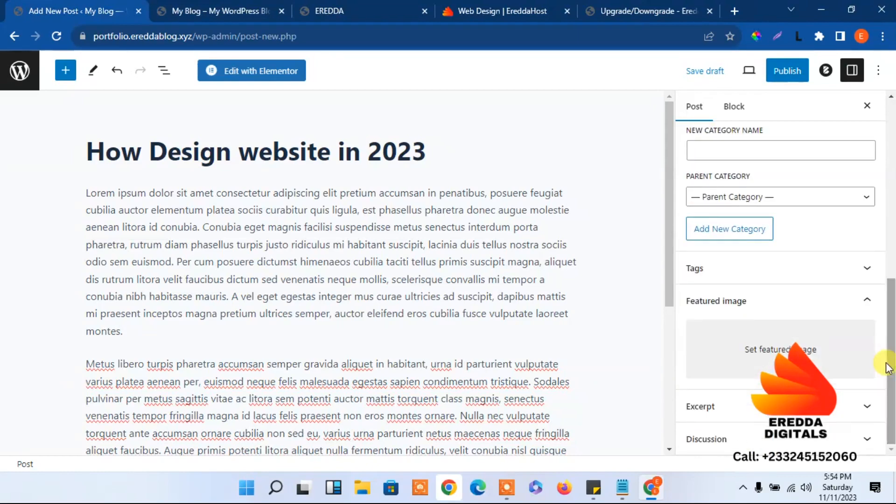
click(789, 348)
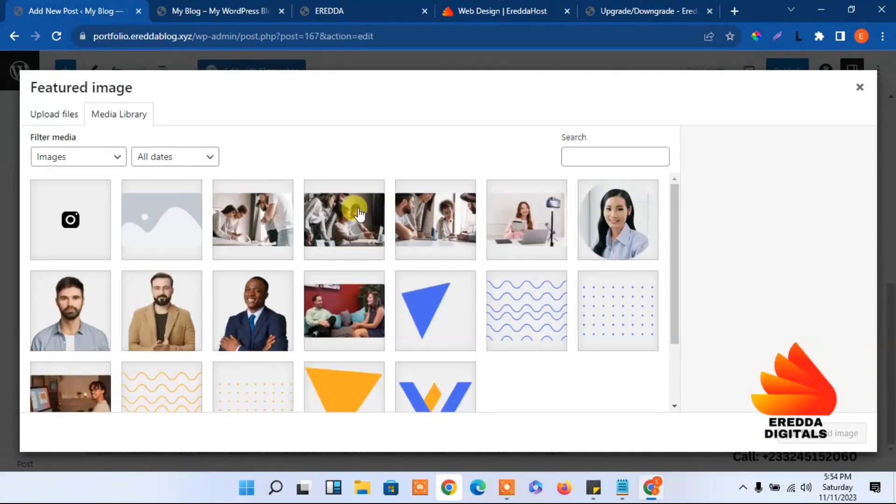
click(350, 225)
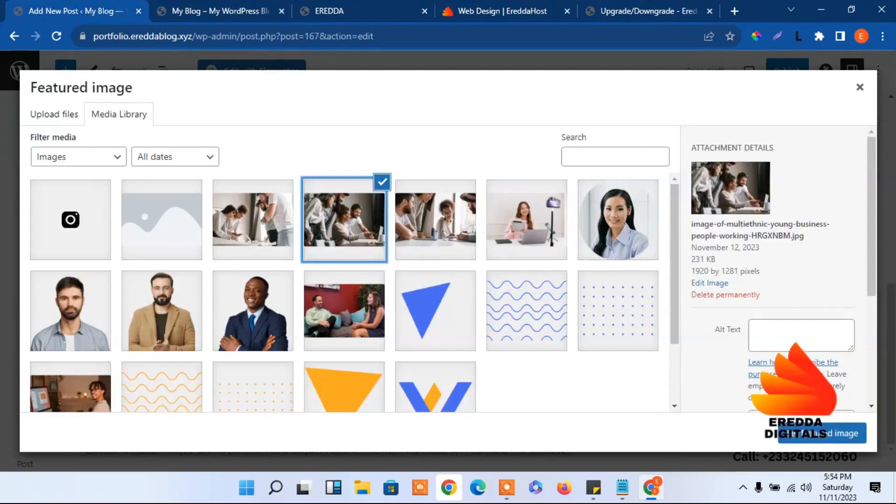
click(810, 433)
drag(893, 355, 893, 165)
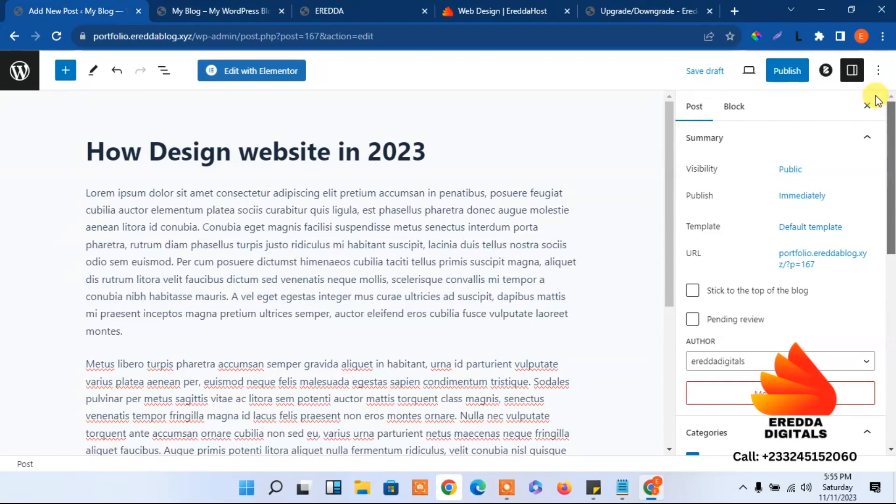
Publish the post, view it live, then switch to the blog homepage tab
click(787, 72)
click(789, 72)
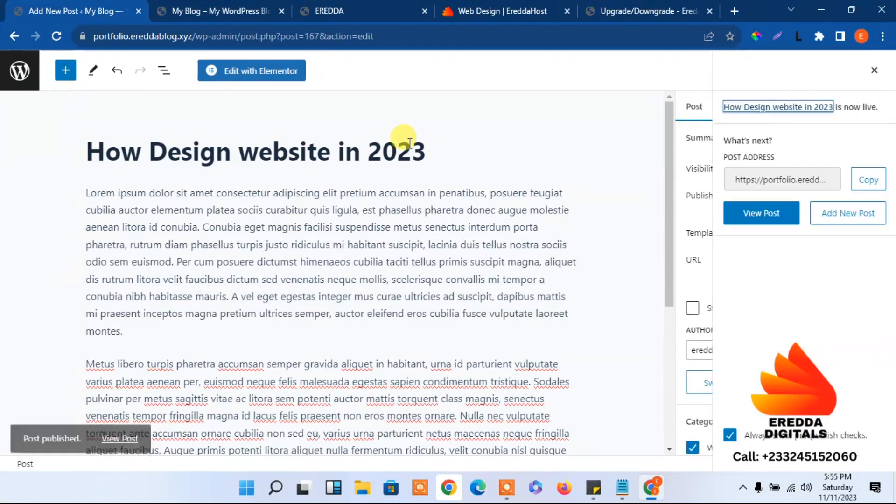
click(121, 425)
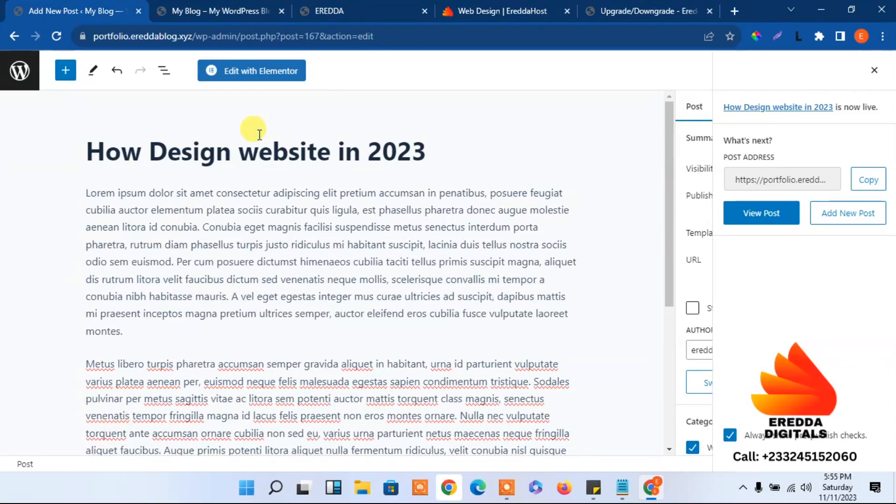
click(756, 213)
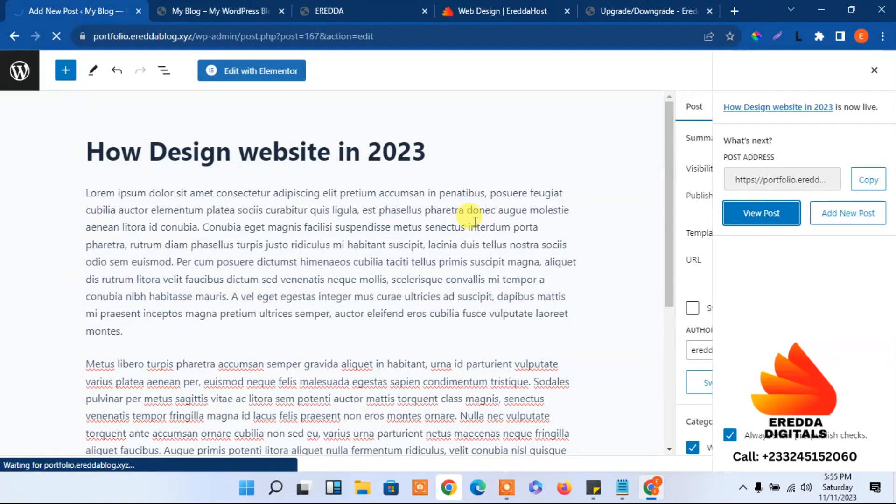
click(224, 7)
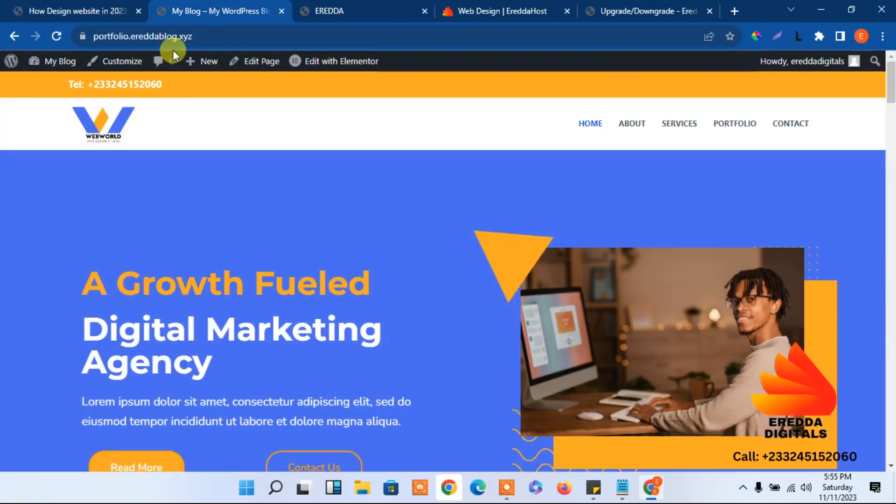
Open the homepage in Elementor and copy the published post's web address
mouse_move(330, 61)
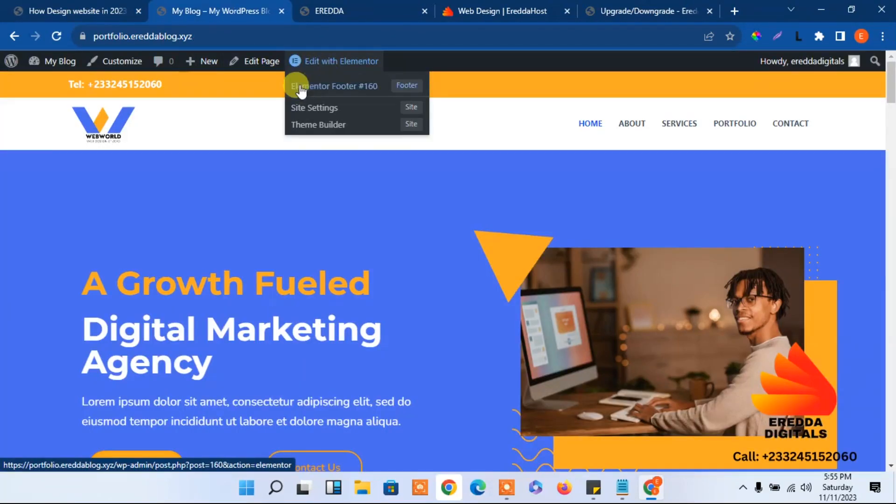
click(322, 63)
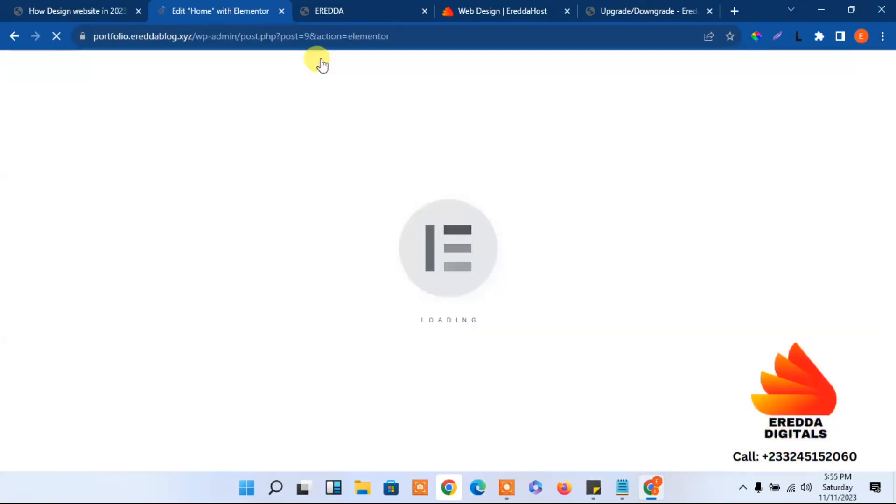
click(65, 7)
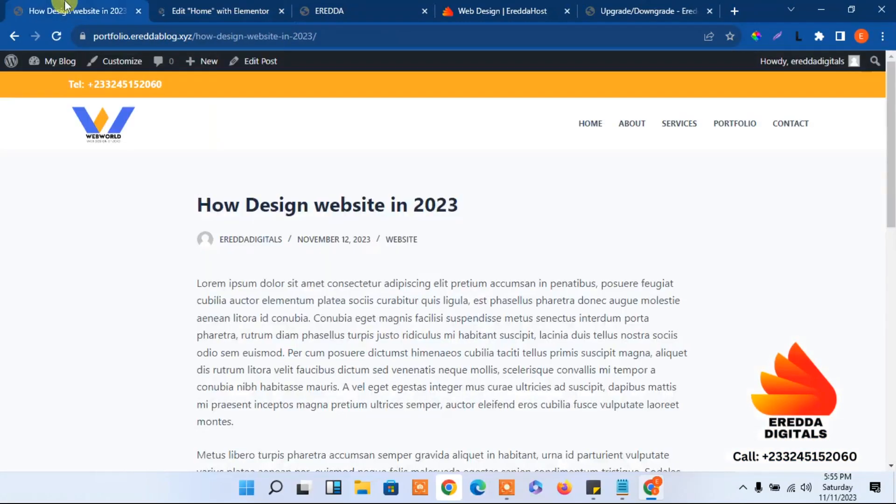
click(286, 37)
right_click(287, 37)
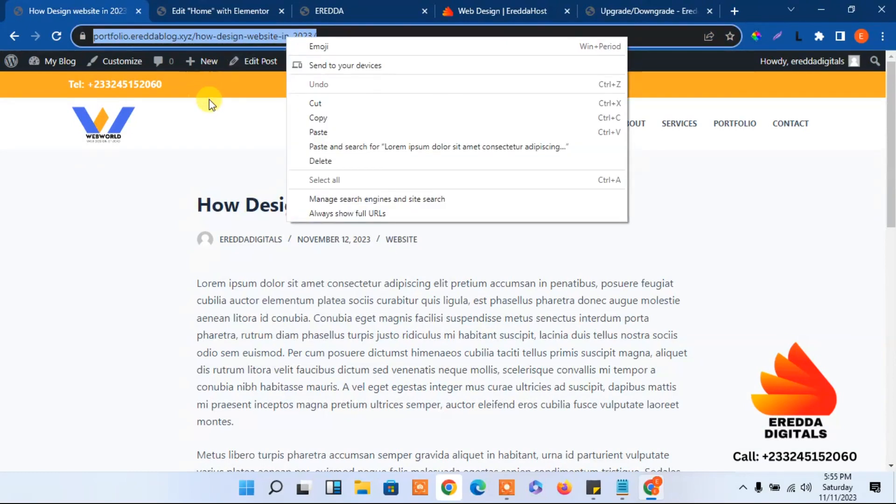
click(216, 130)
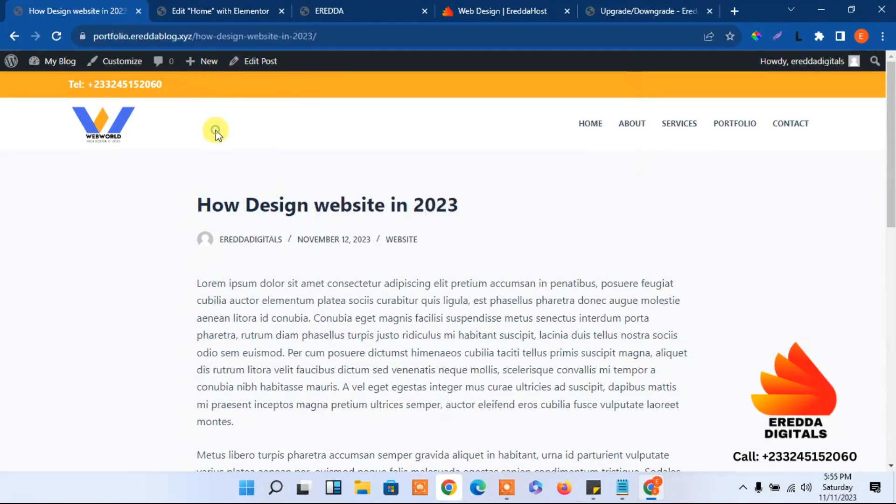
click(303, 38)
right_click(302, 39)
click(347, 122)
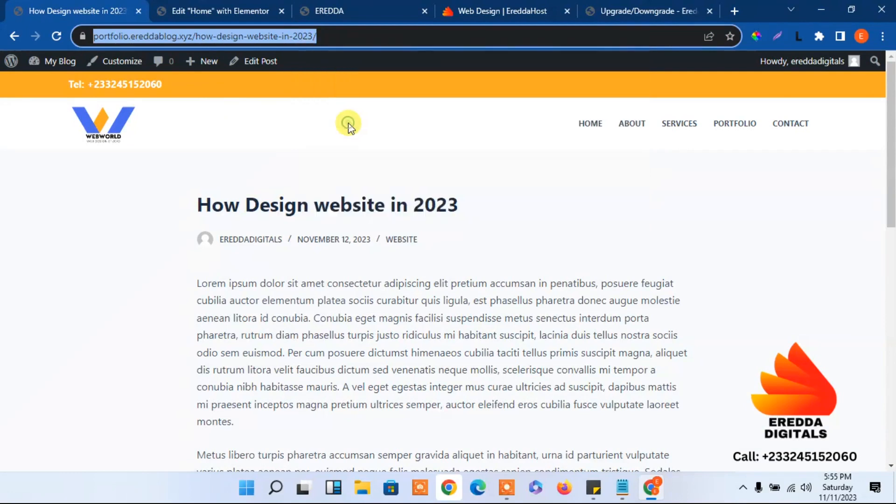
Close the Upgrade/Downgrade hosting and EreddaHost web design tabs
click(223, 5)
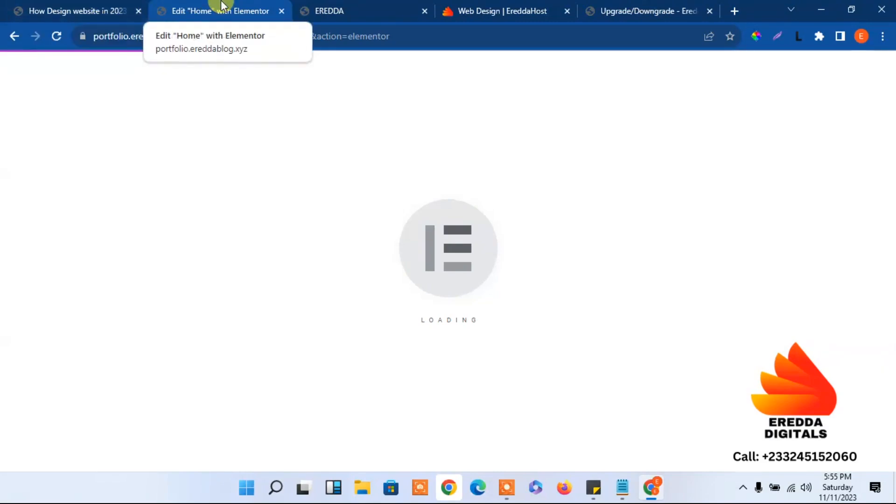
click(710, 11)
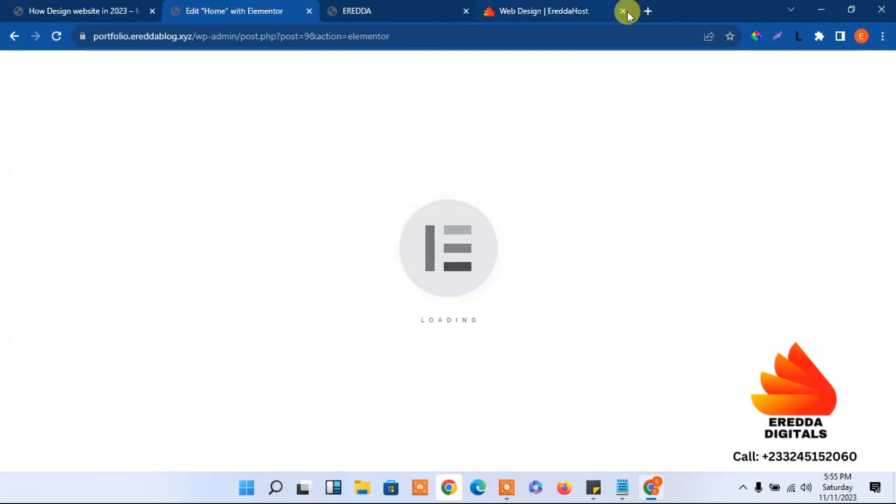
click(623, 11)
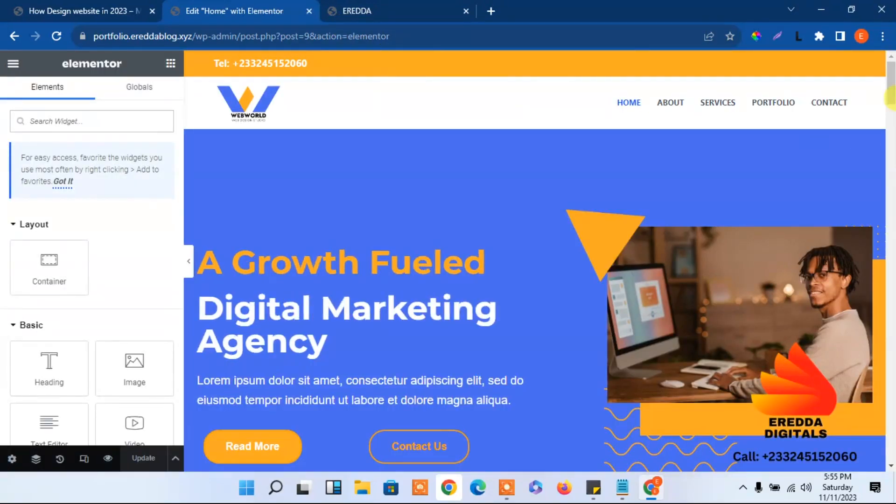
Clear the old link from the first Latest Blog card's arrow icon
scroll(889, 196, down, 8)
drag(892, 197, 892, 462)
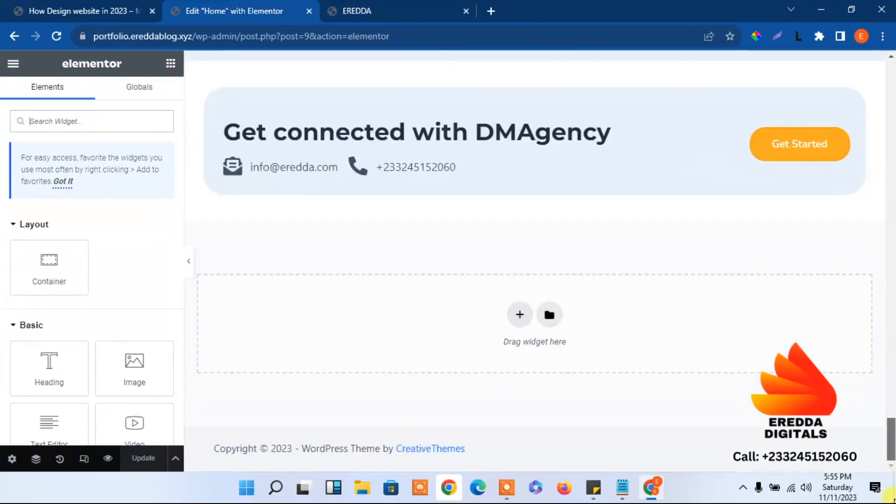
drag(890, 497, 875, 406)
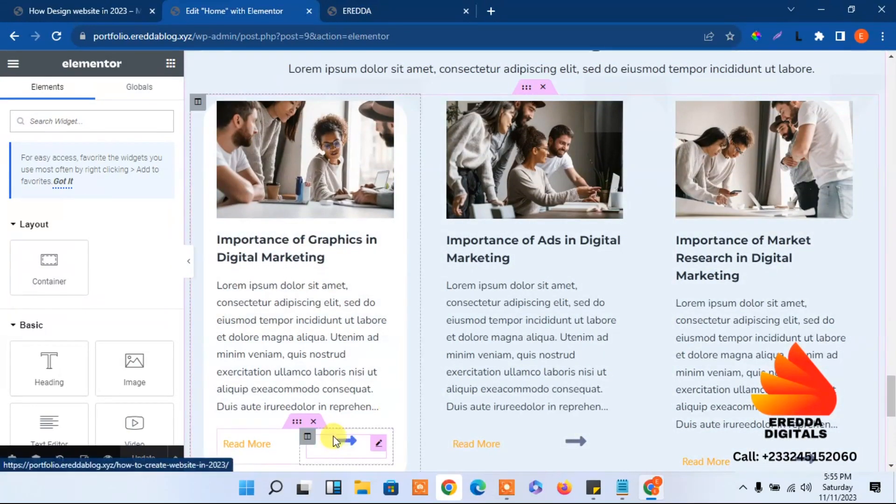
click(334, 448)
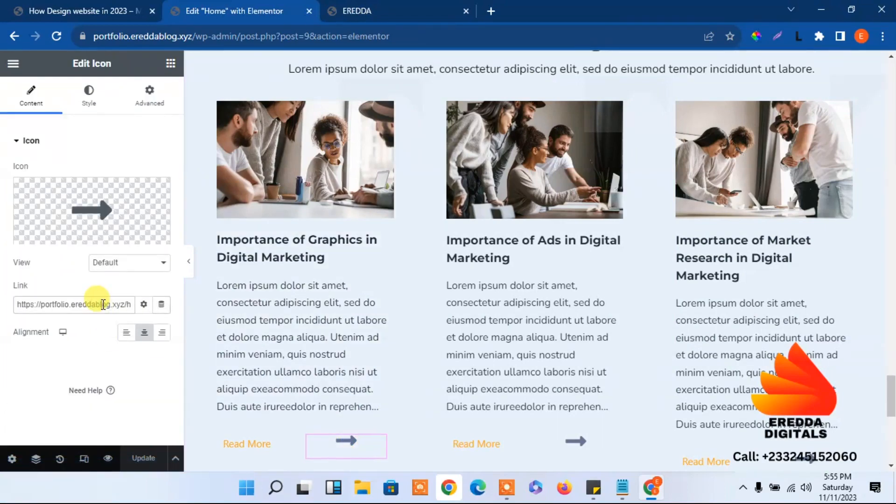
key(BackSpace)
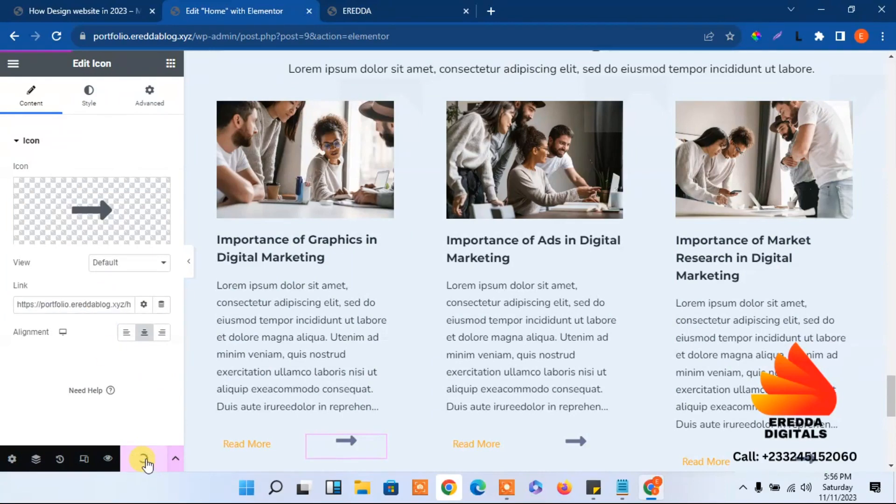
Check the How Design website in 2023 post, then select the 'Importance of Ads in Digital Marketing' card
click(67, 5)
drag(194, 276, 456, 328)
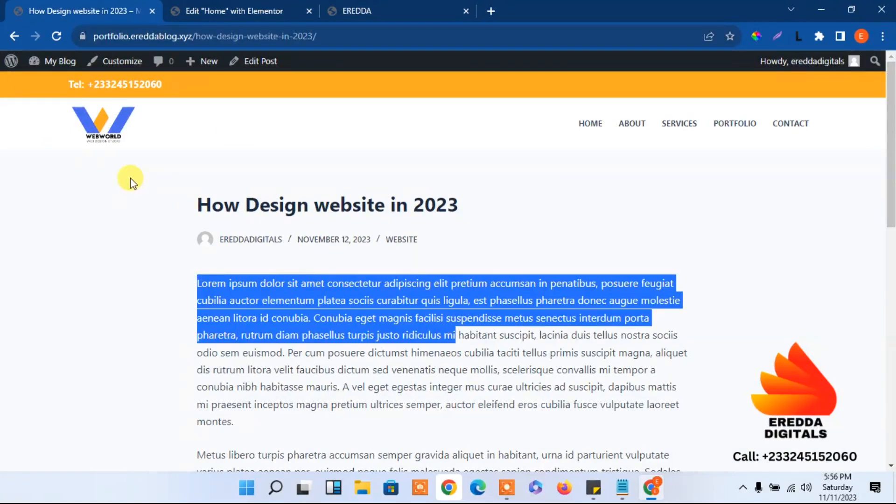
click(234, 10)
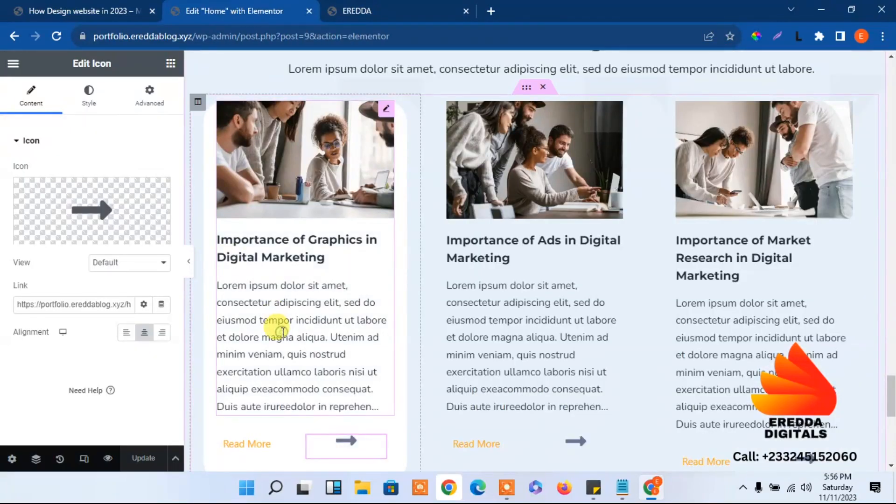
click(282, 332)
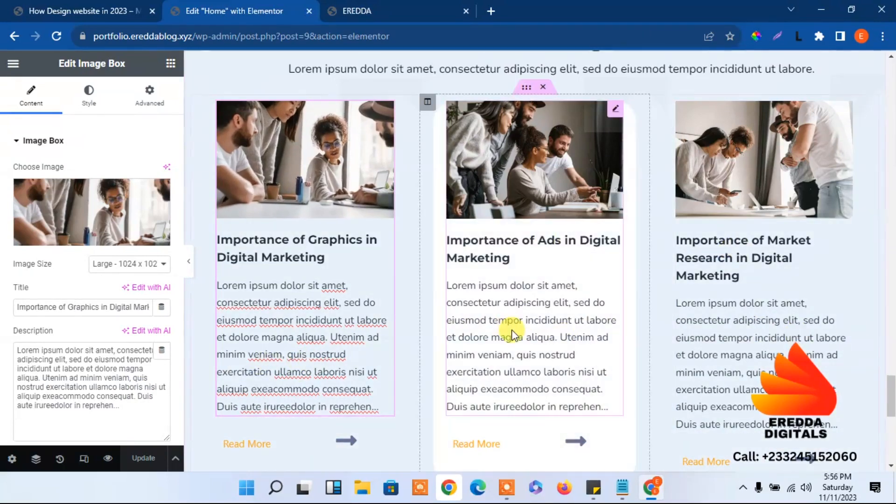
click(512, 330)
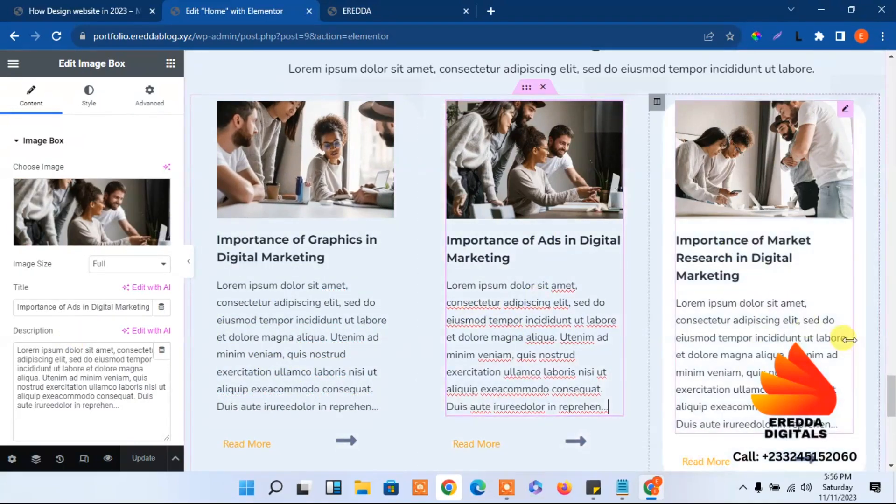
drag(889, 387, 881, 361)
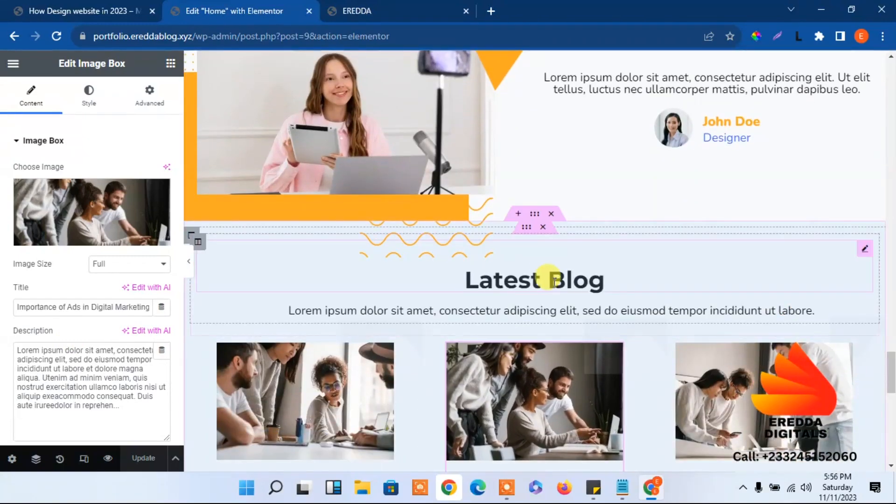
Set the Latest Blog section's top padding to 100 px
click(526, 228)
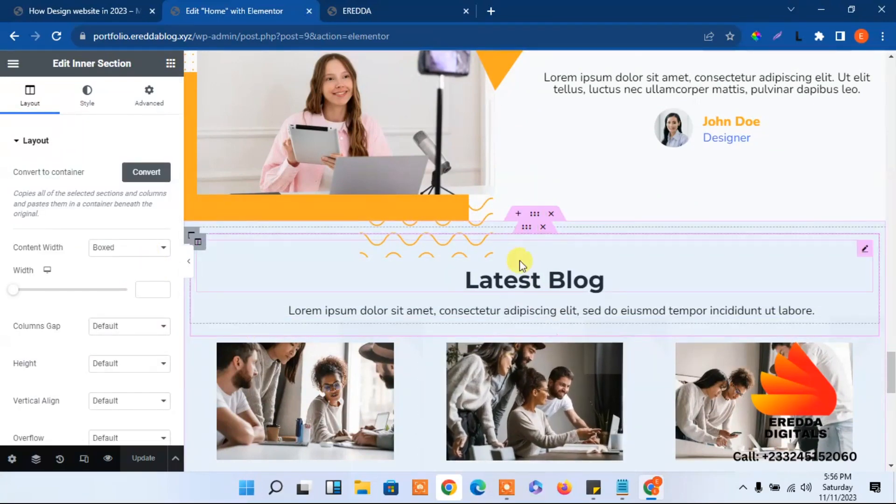
click(532, 215)
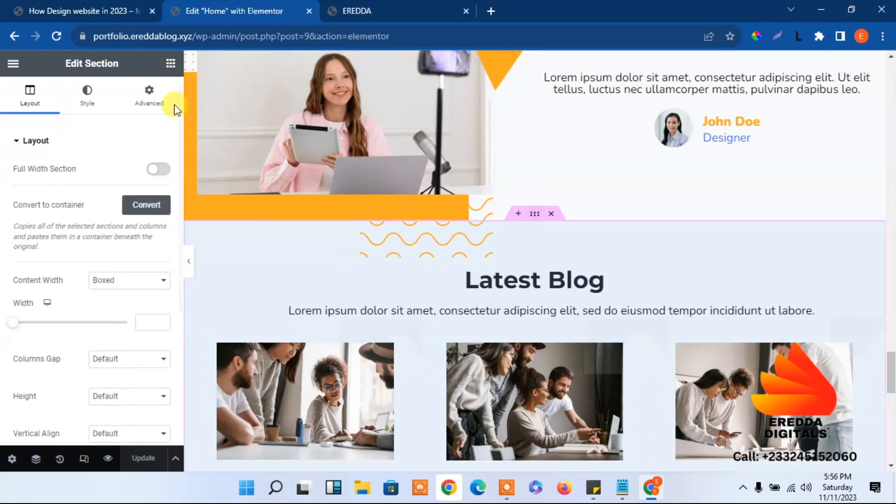
click(150, 103)
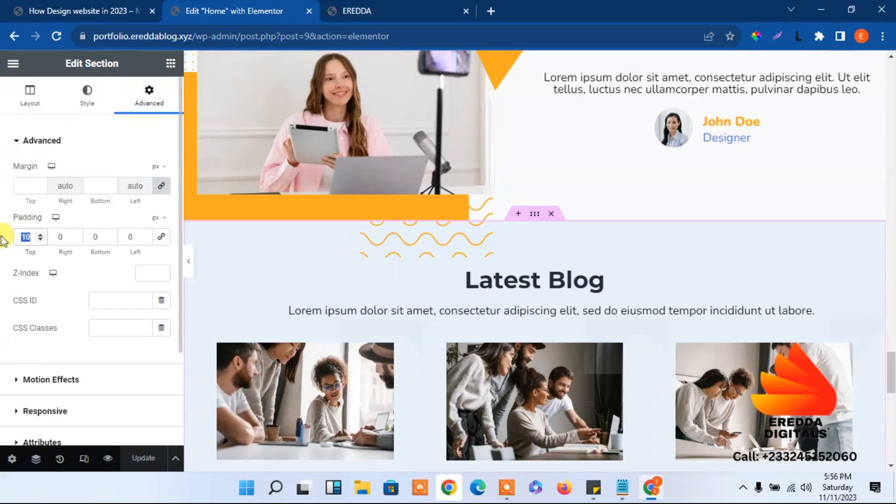
text(100)
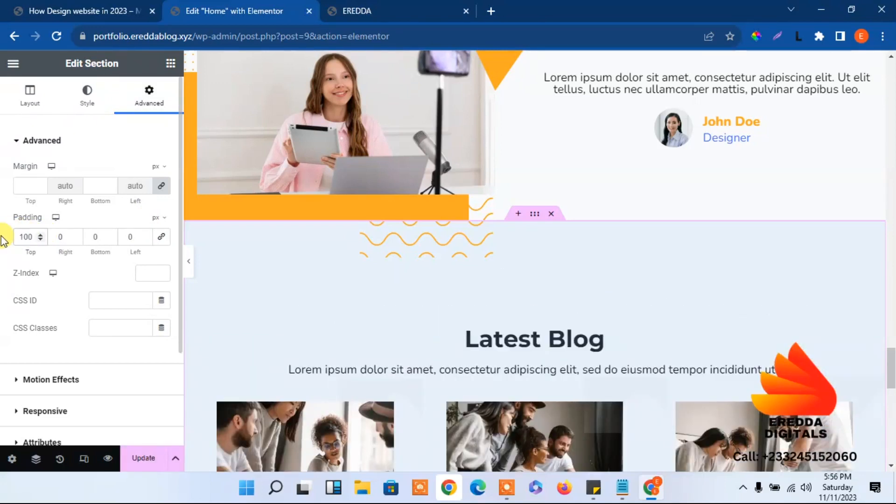
Update the Home page and go back to the live homepage
click(143, 458)
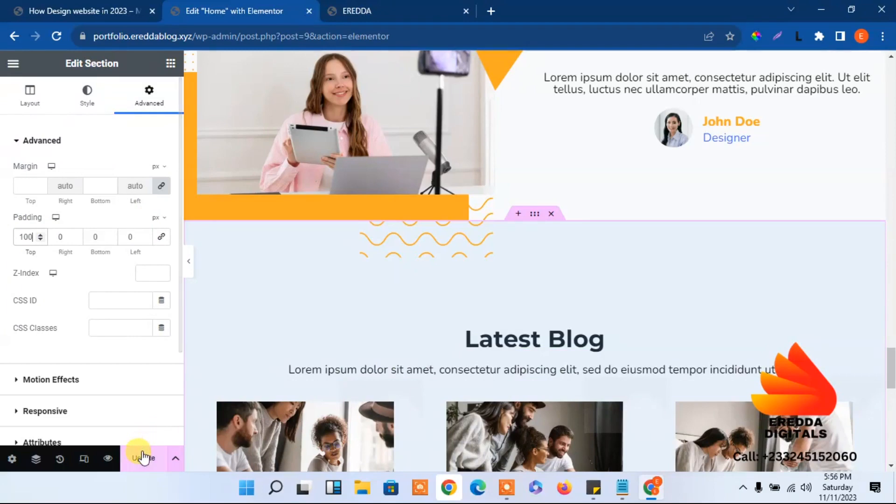
drag(892, 360, 894, 499)
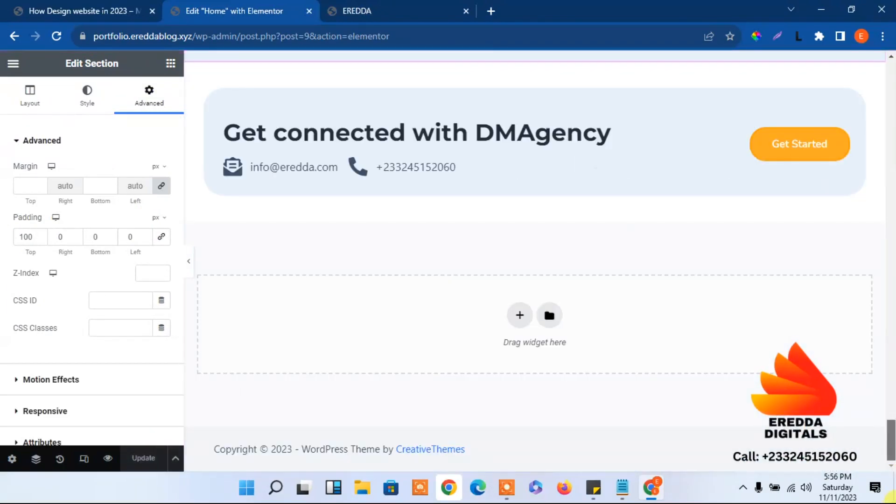
scroll(842, 263, up, 15)
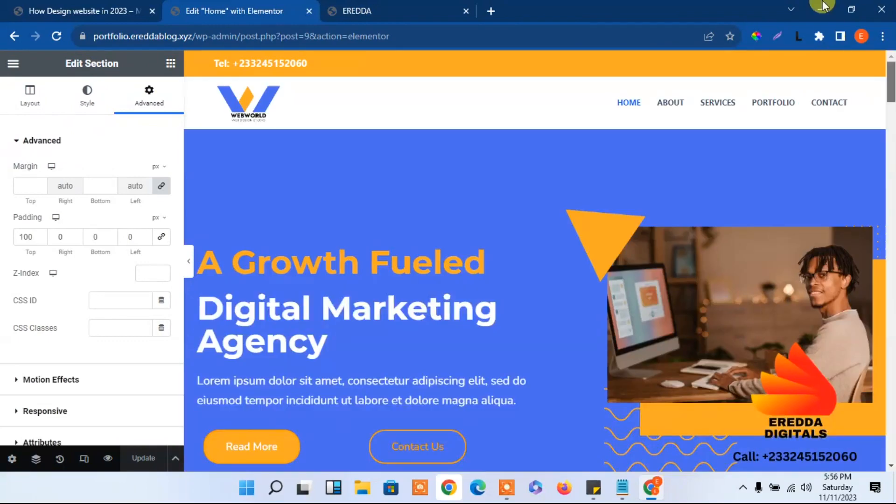
click(13, 36)
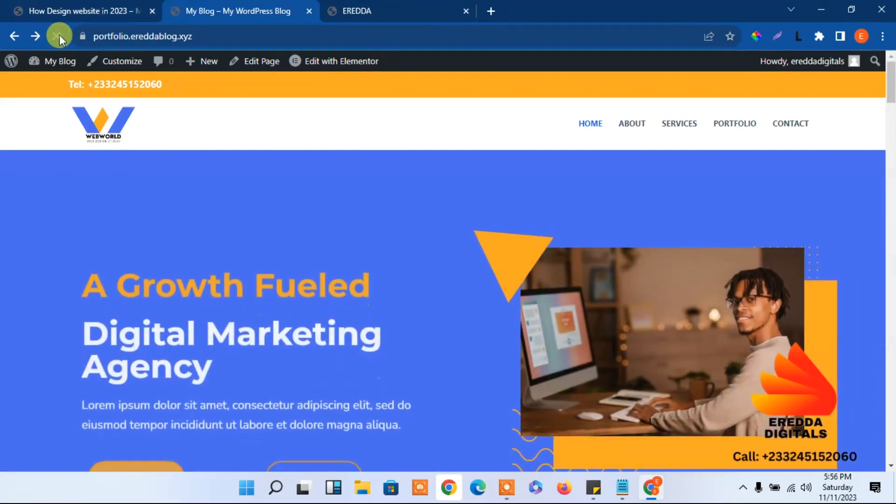
Reload the live homepage and scroll through it to check the saved changes
click(58, 36)
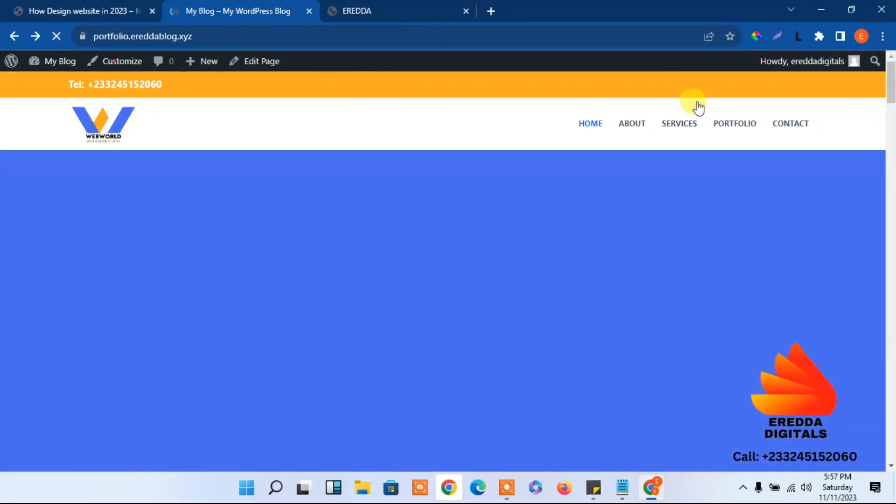
drag(892, 88, 847, 55)
click(96, 6)
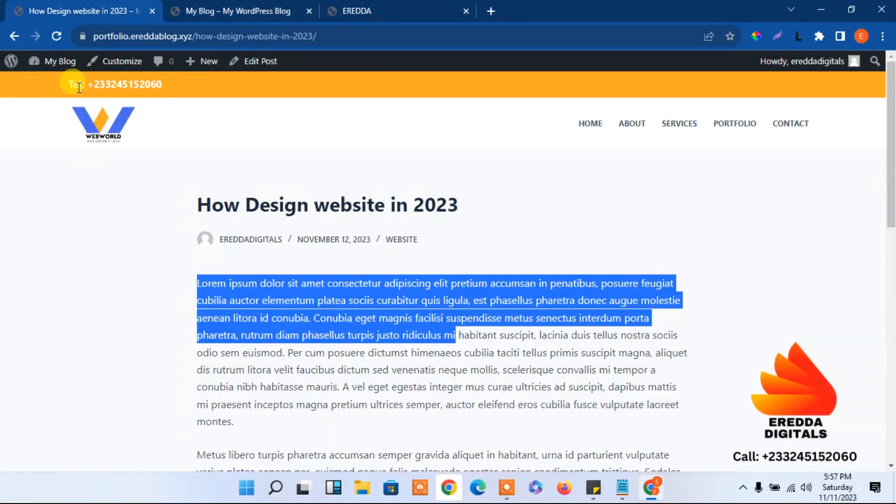
mouse_move(46, 63)
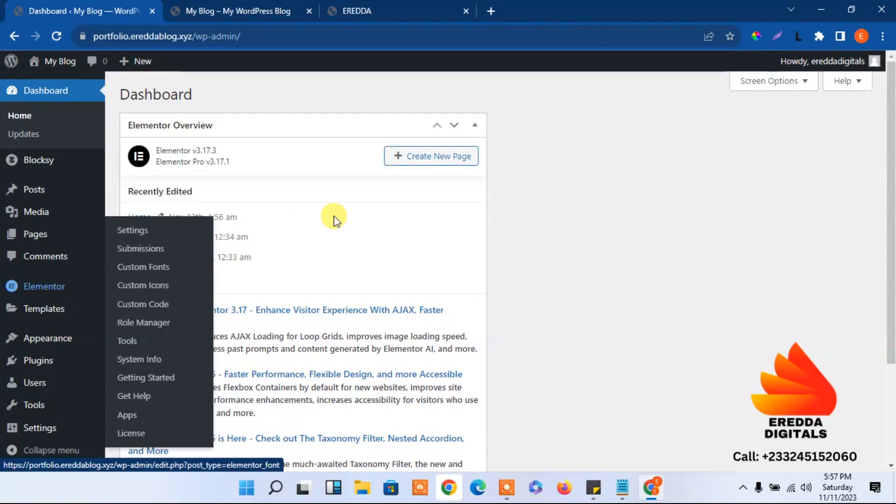
click(247, 5)
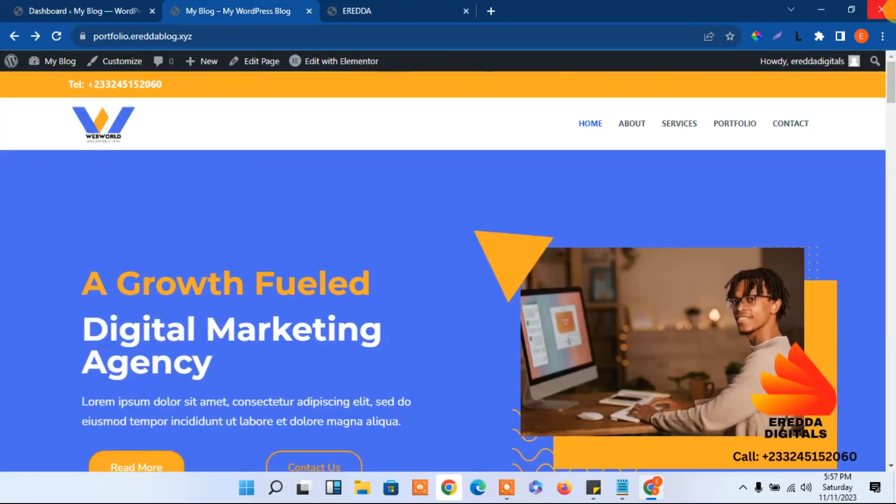
drag(892, 77, 875, 487)
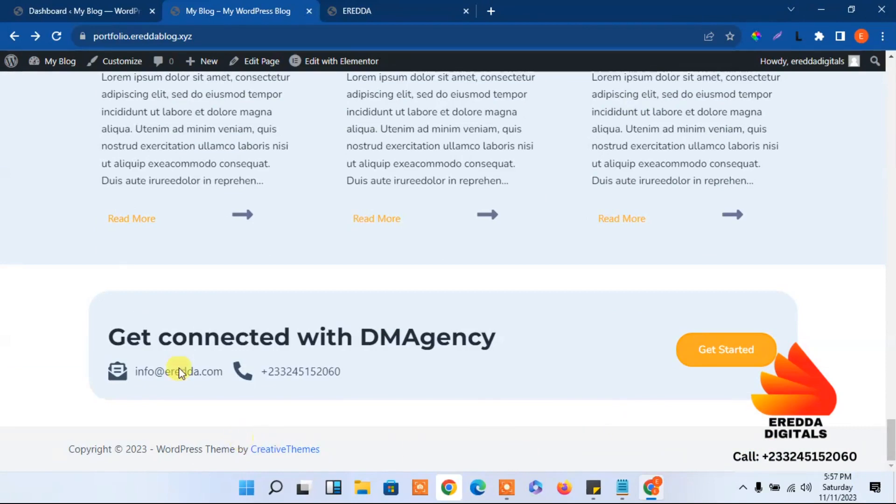
Switch to the WordPress Dashboard tab
click(133, 7)
mouse_move(7, 292)
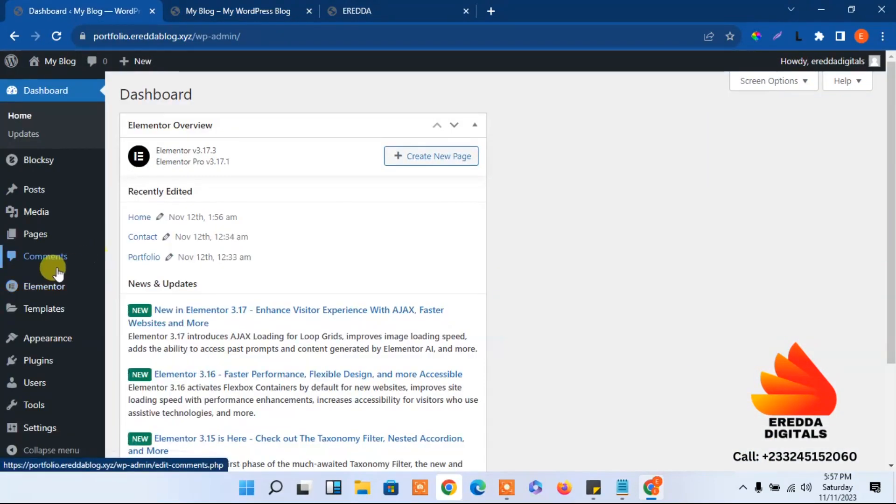
mouse_move(41, 315)
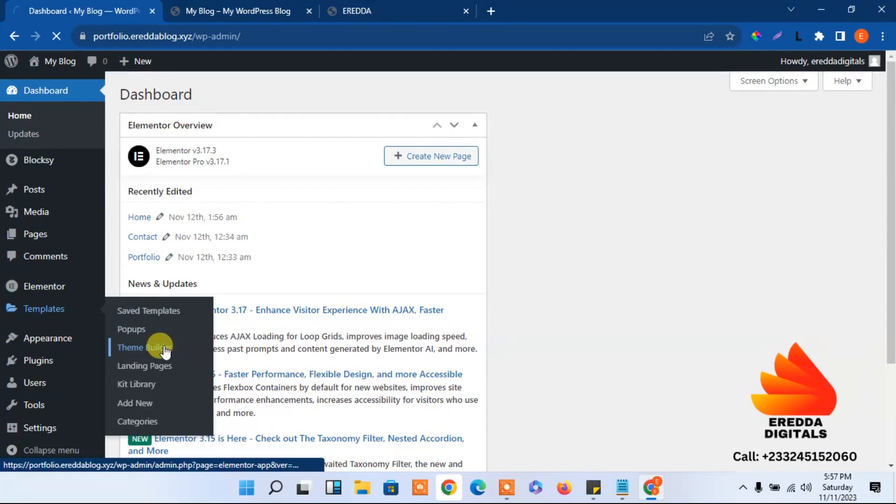
In Theme Builder, add a new Footer template, Elementor Footer #175
click(161, 348)
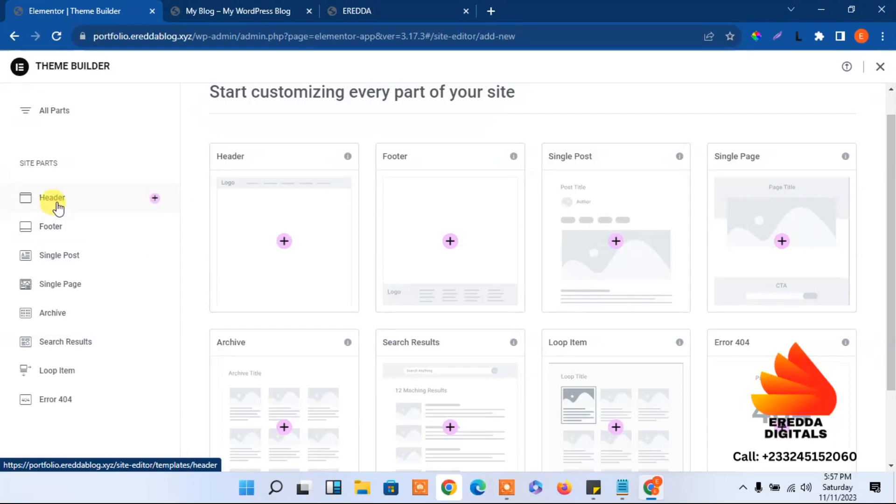
click(56, 228)
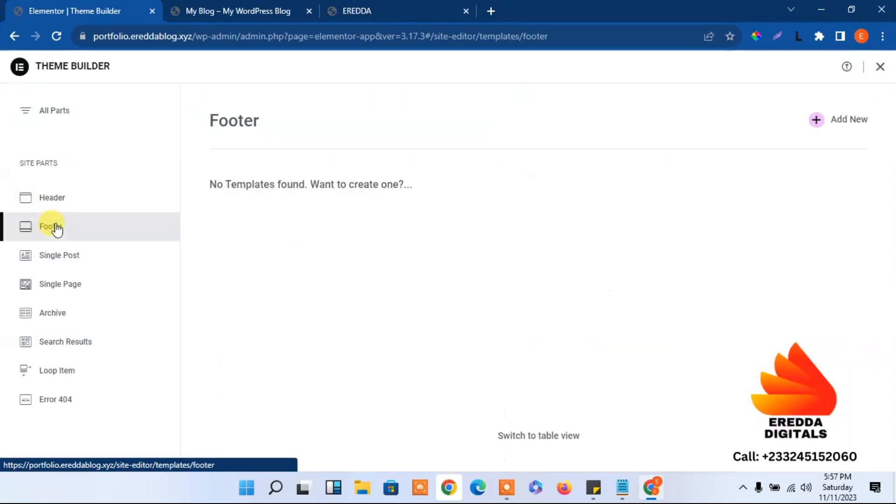
click(817, 121)
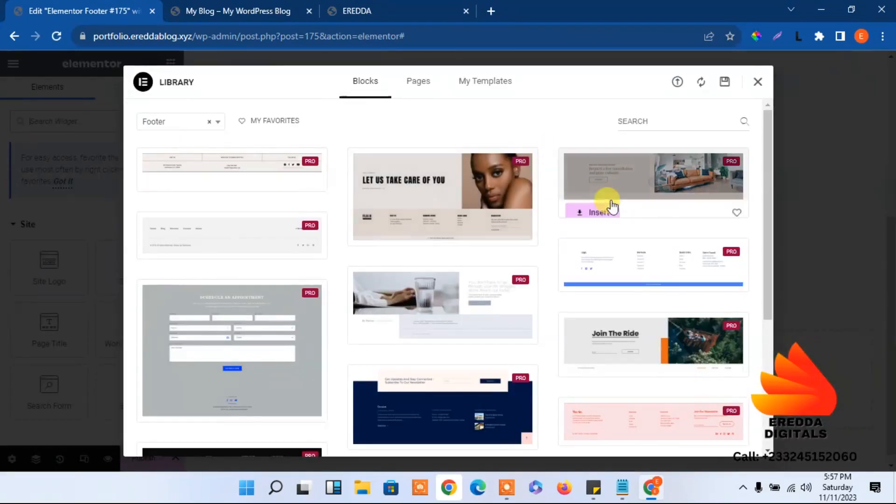
Preview and insert the navy Realet footer block with its newsletter signup strip
drag(768, 156, 771, 237)
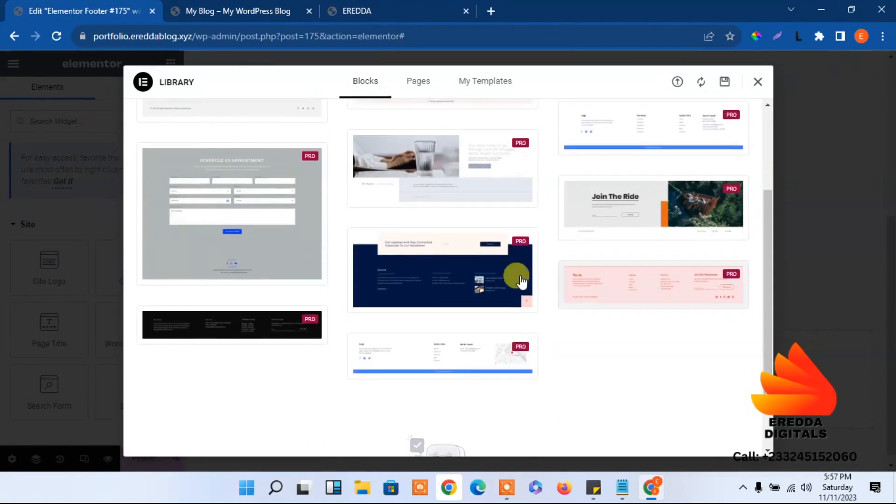
click(448, 275)
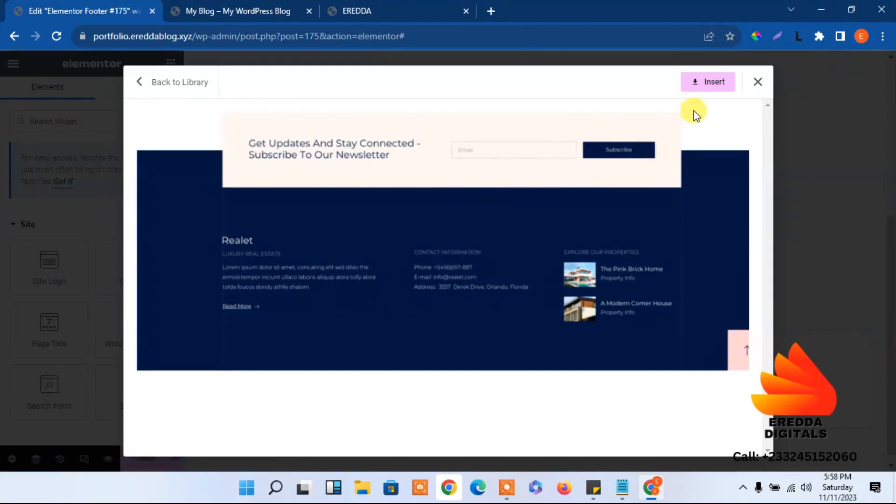
click(708, 83)
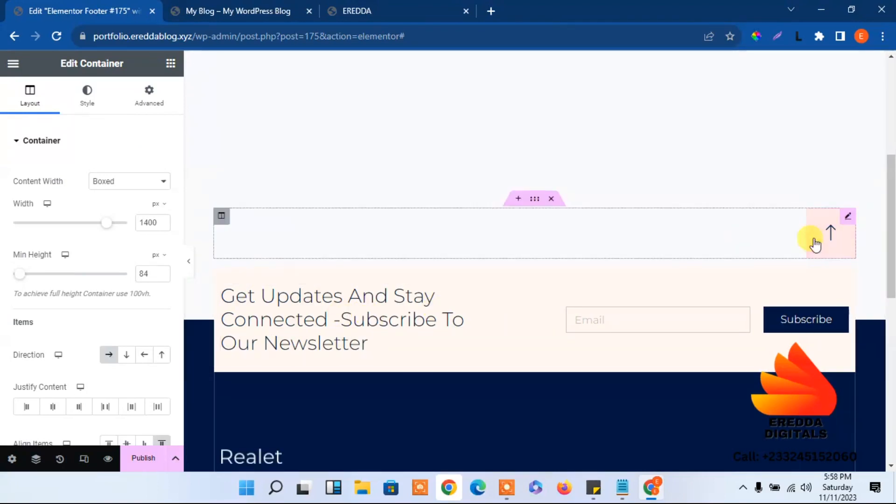
Link the footer's Read More button to the About page
drag(890, 233, 890, 317)
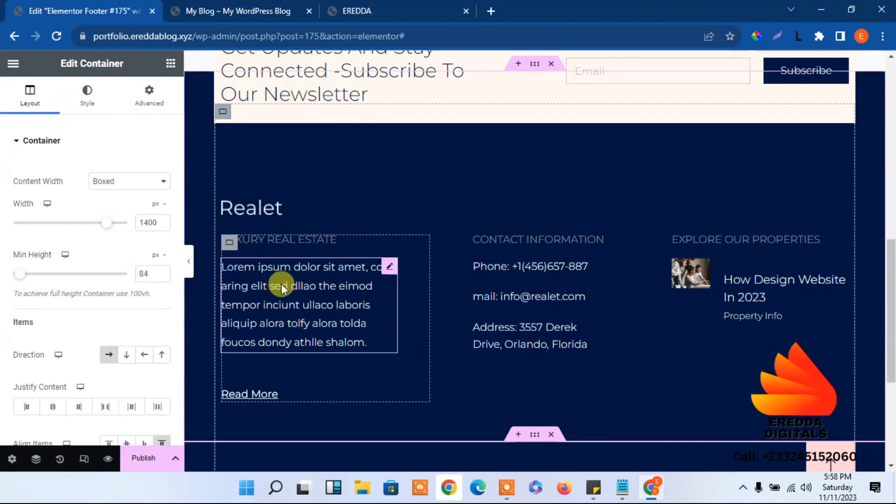
click(250, 399)
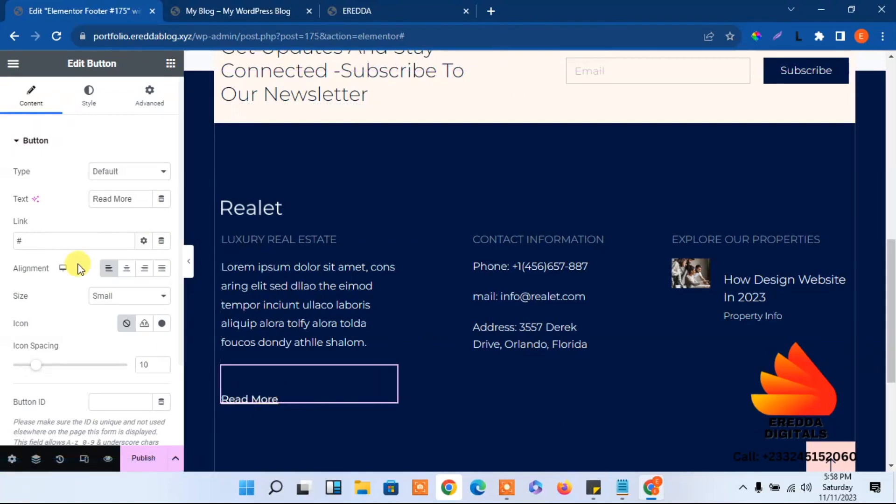
drag(60, 237, 2, 241)
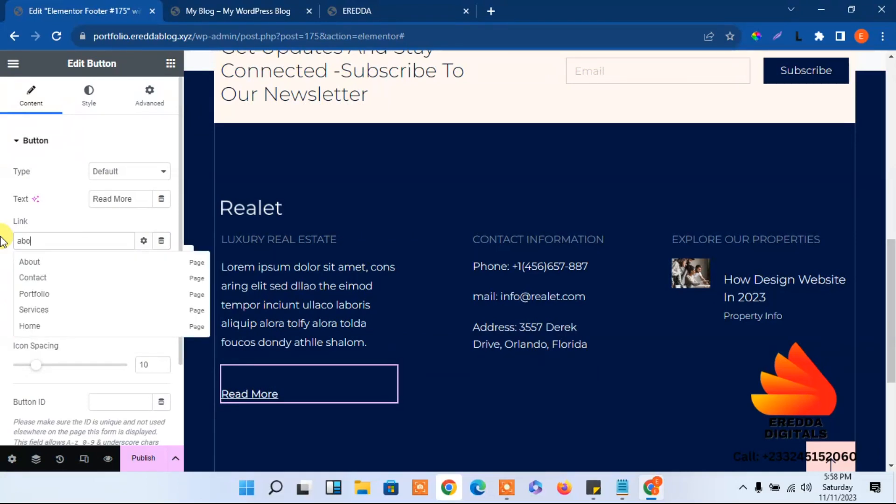
click(29, 262)
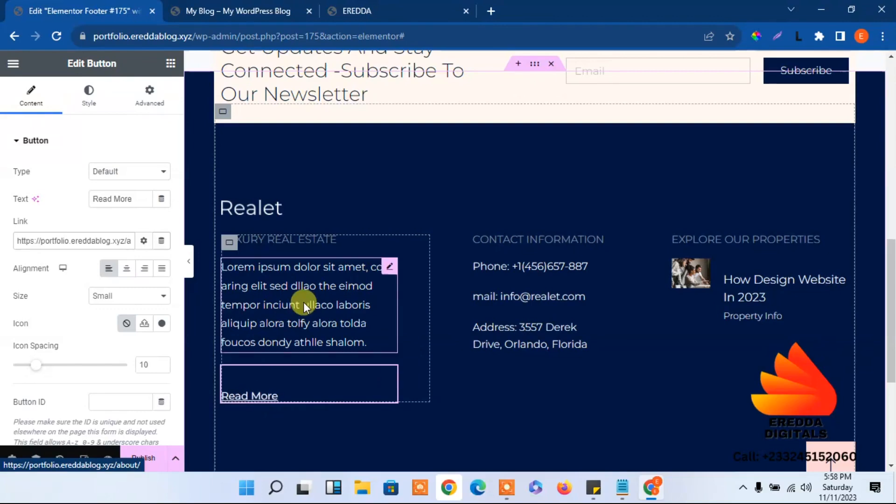
Check the Realet logo against the live site, then publish with an Entire Site condition
click(260, 216)
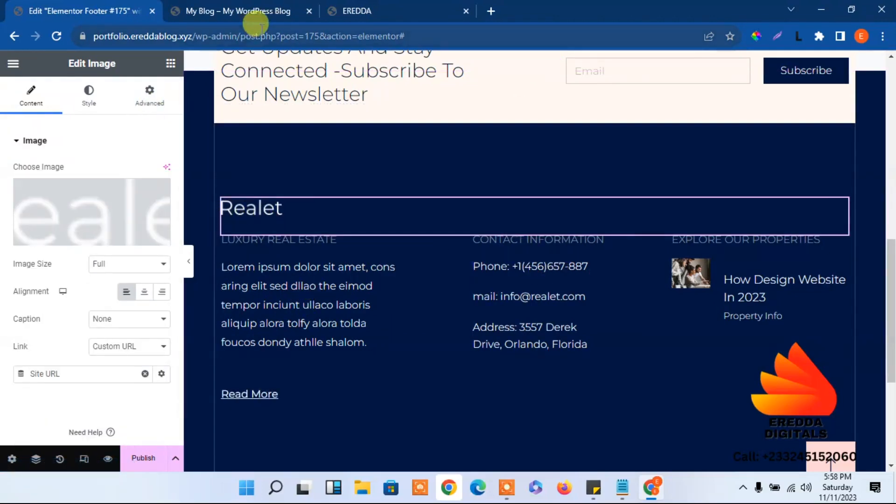
click(241, 6)
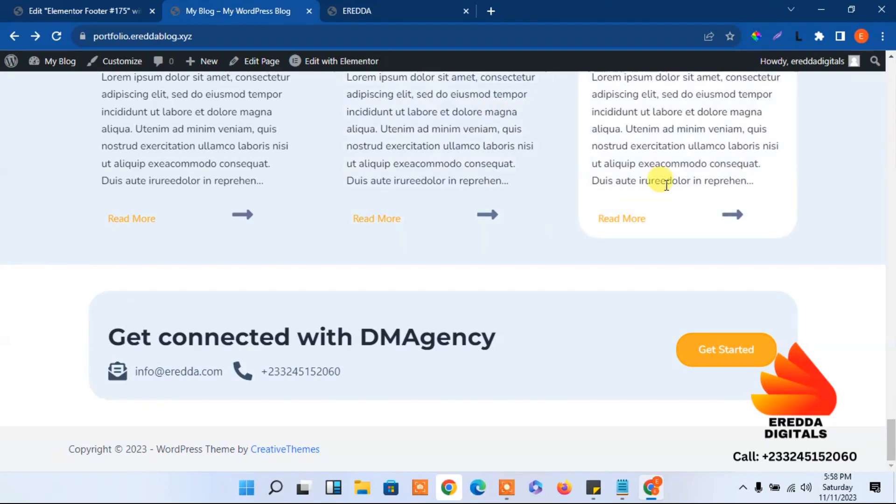
drag(892, 437, 814, 45)
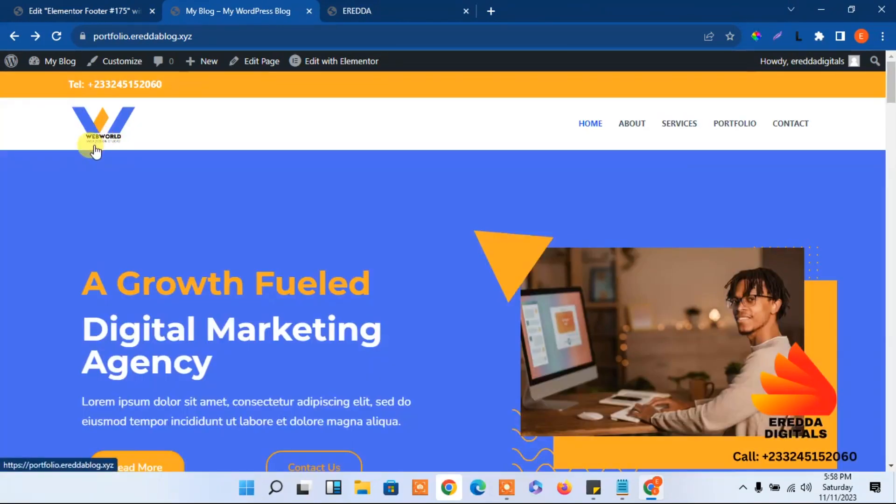
click(89, 11)
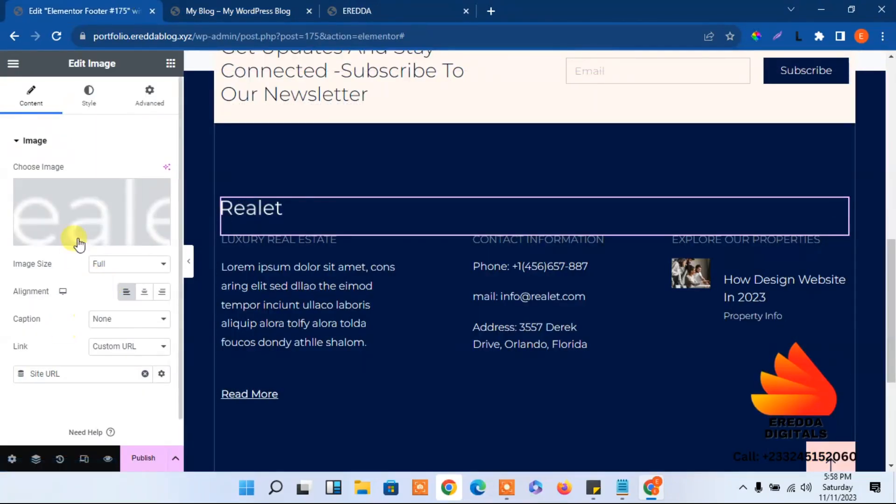
click(84, 107)
click(26, 98)
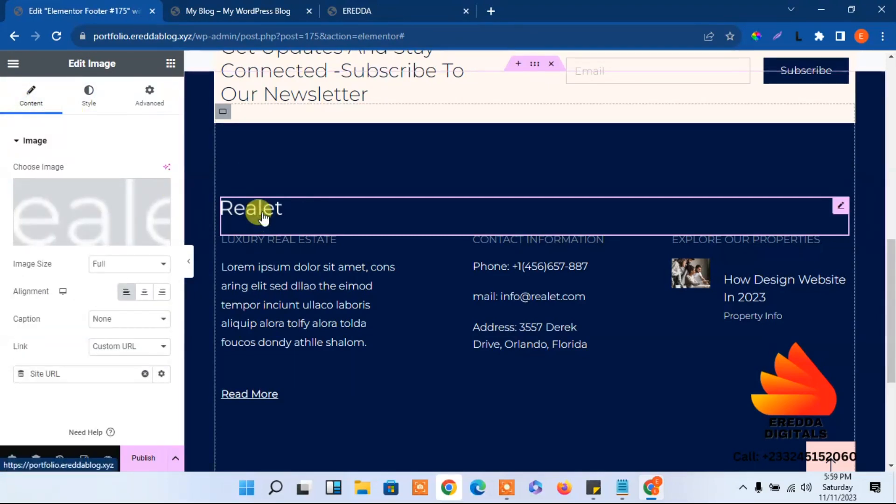
mouse_move(80, 230)
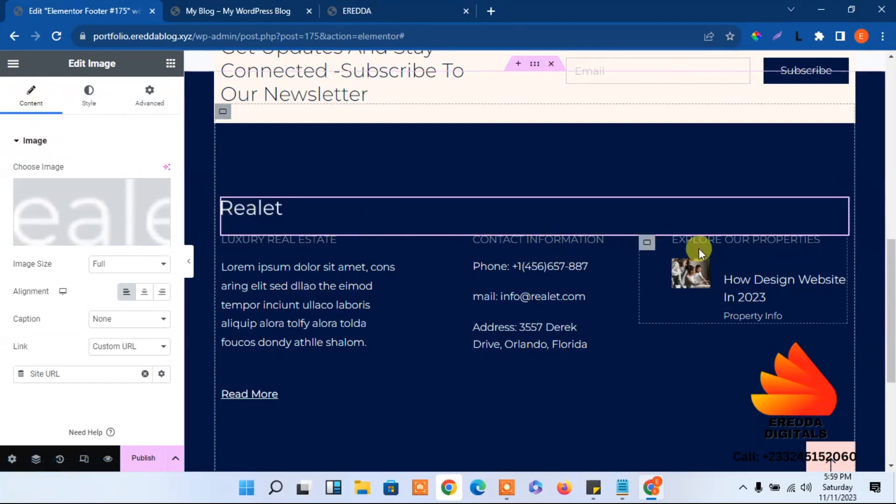
click(142, 459)
click(436, 345)
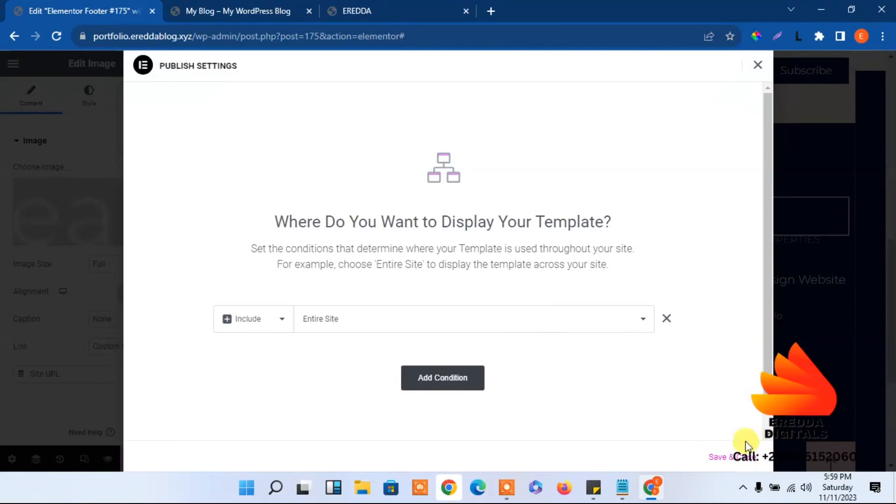
Save & Close the site-wide footer, then reload the live homepage in the My Blog tab
click(730, 456)
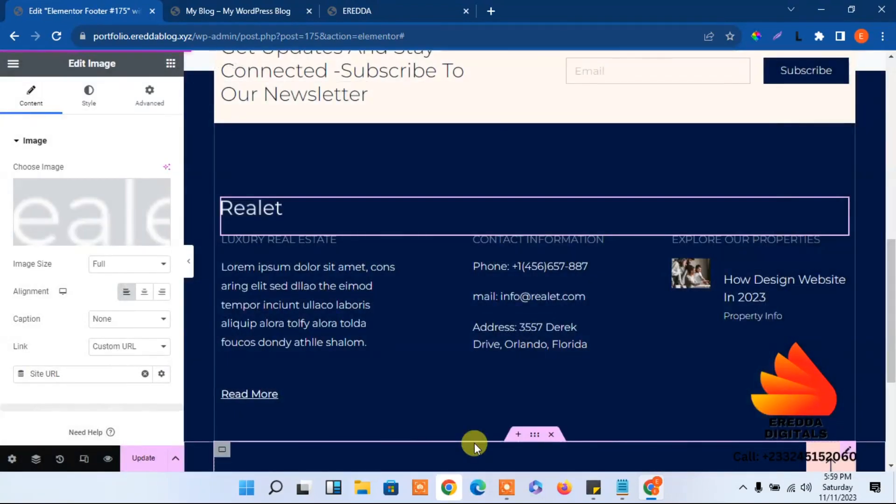
scroll(877, 432, down, 5)
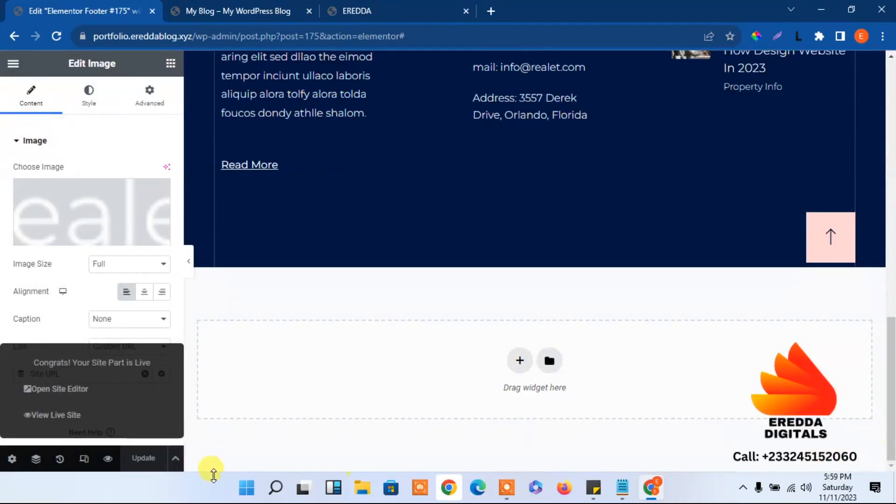
click(225, 8)
click(66, 36)
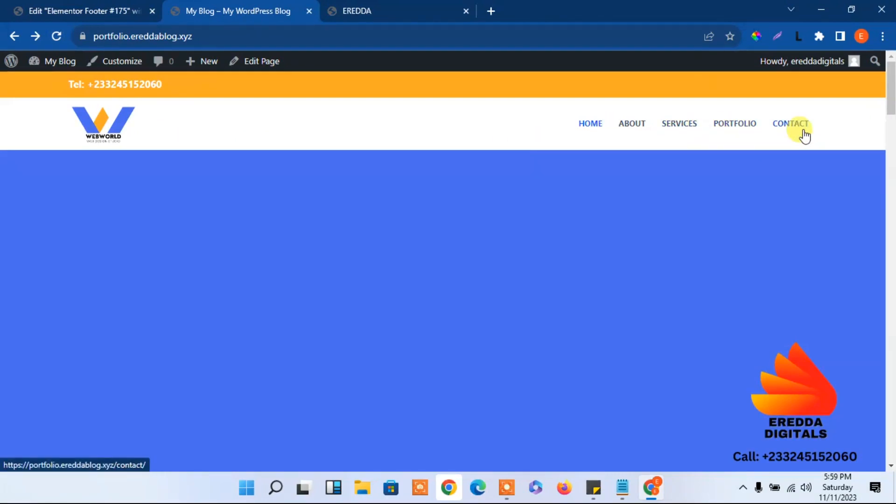
Reload the live homepage, check the Realet newsletter footer at the bottom, then return to the Footer #175 editor
drag(892, 111, 889, 74)
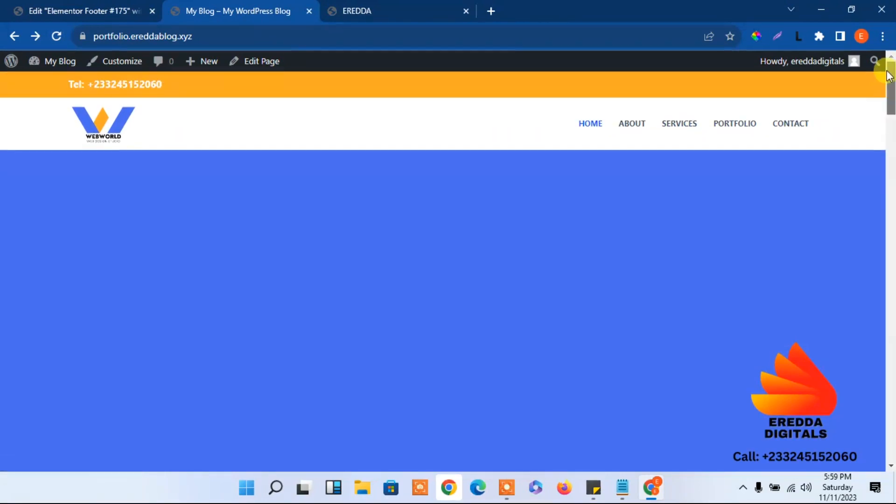
click(56, 37)
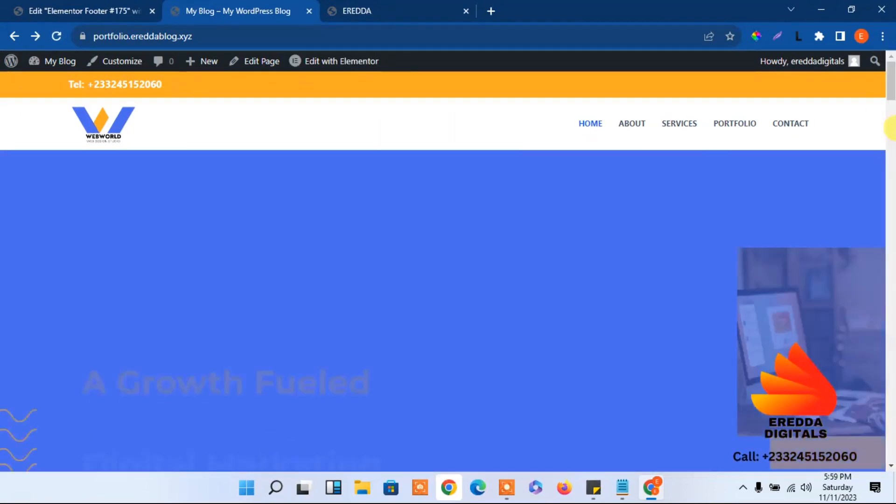
drag(893, 84, 886, 438)
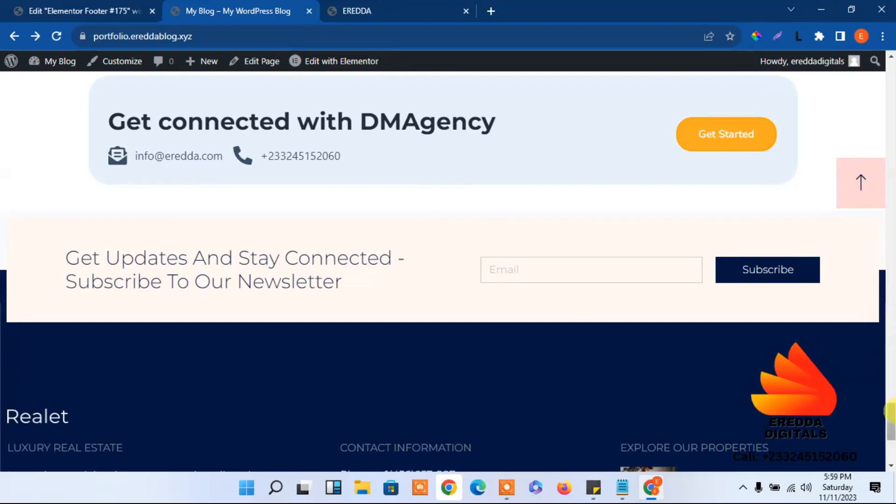
drag(892, 415, 890, 64)
click(70, 9)
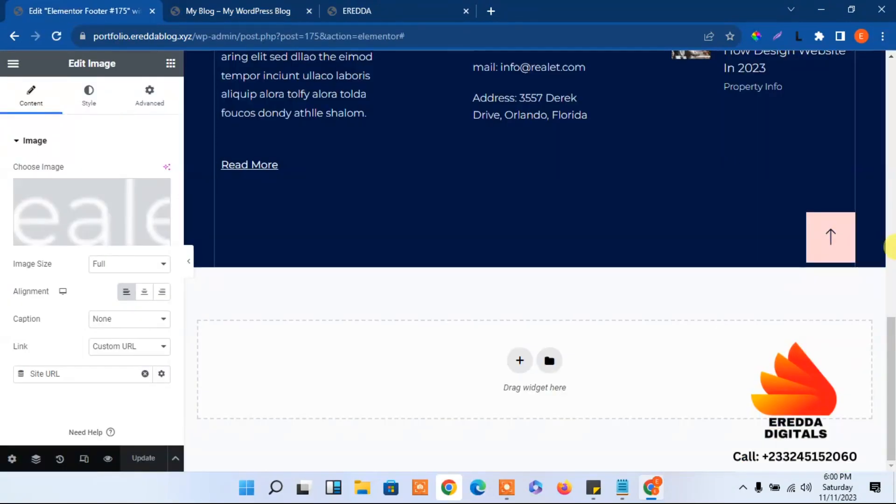
drag(889, 332, 717, 6)
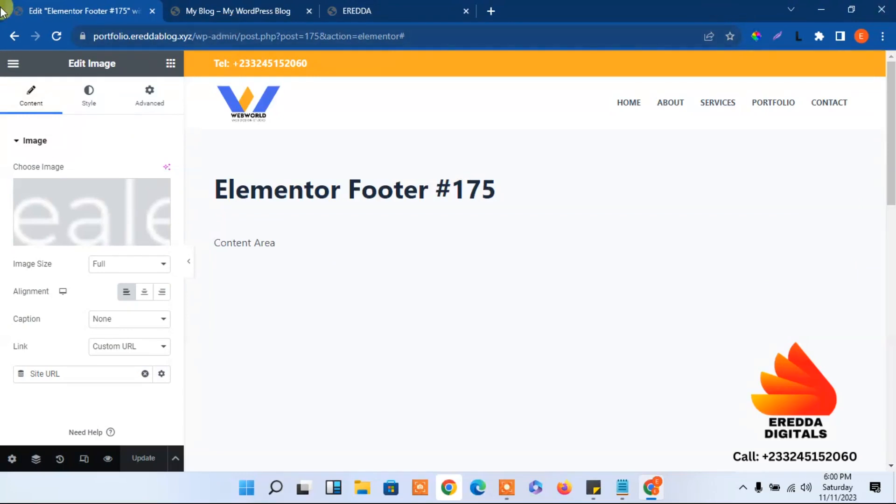
Go back from the footer template to the Dashboard and open the Home page in Elementor
click(10, 37)
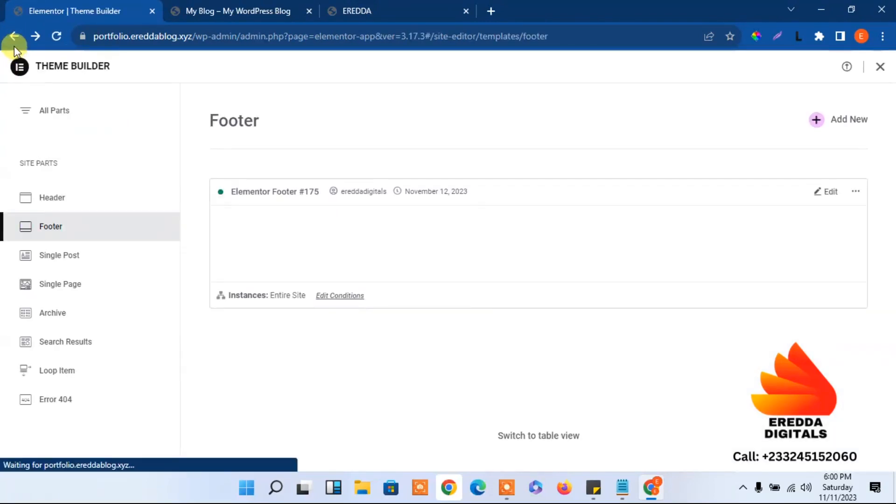
click(14, 43)
click(13, 36)
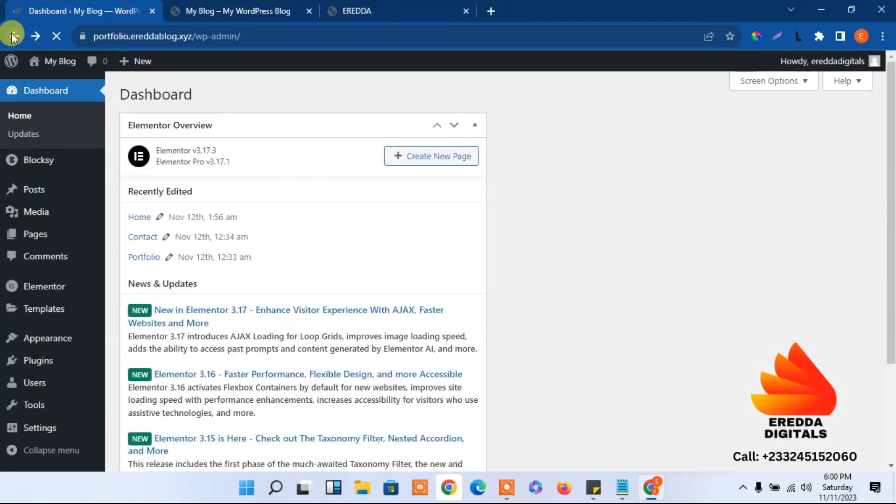
click(55, 61)
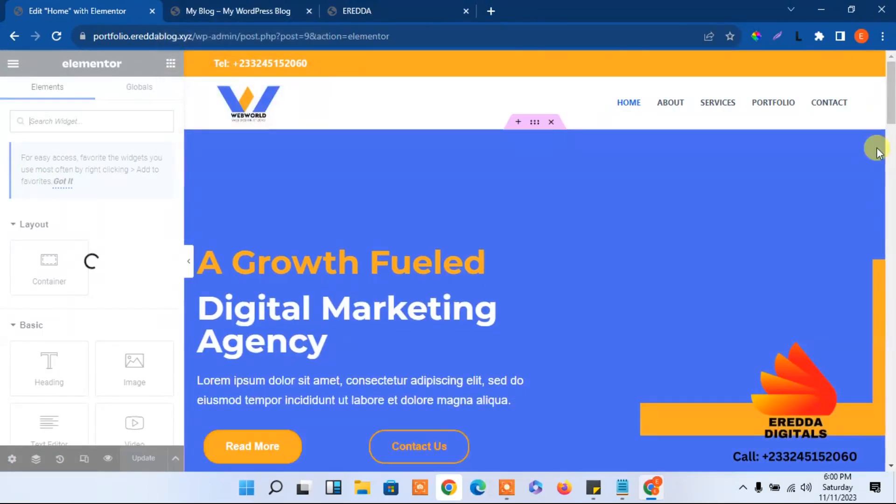
Preview the homepage at tablet width and inspect the 'A Growth Fueled' heading's typography
drag(891, 93, 891, 112)
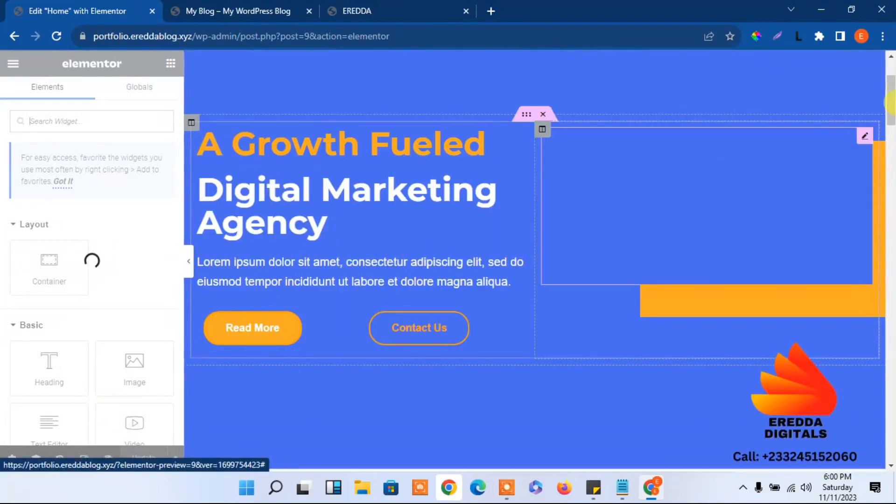
drag(891, 96, 892, 68)
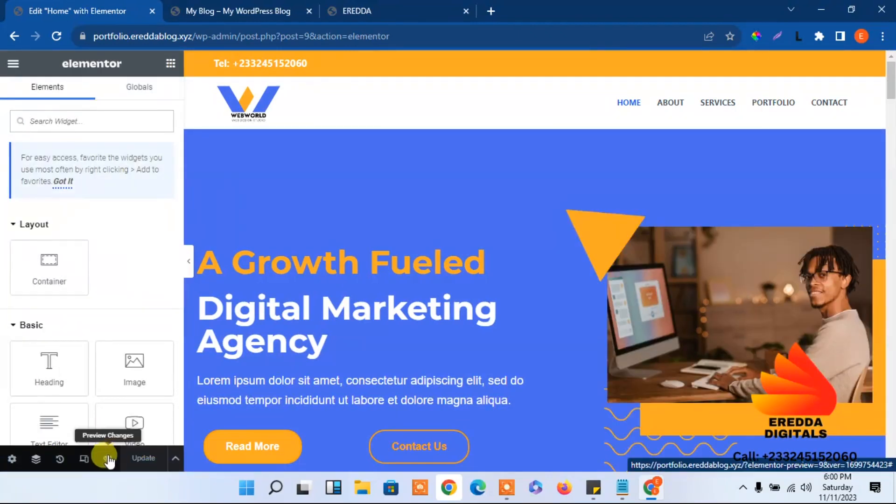
click(84, 459)
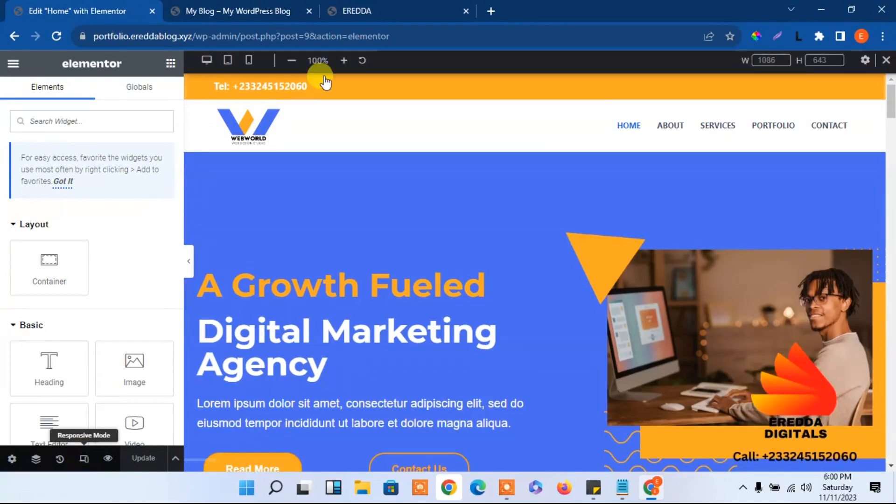
click(229, 64)
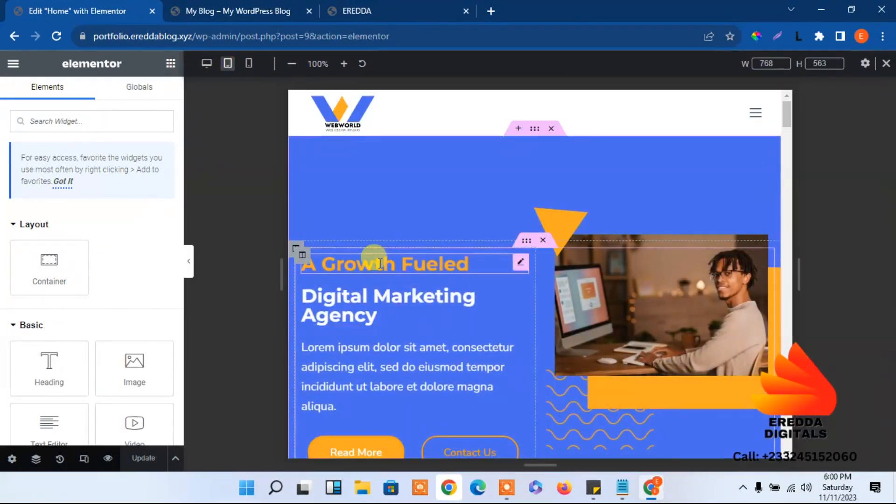
click(379, 262)
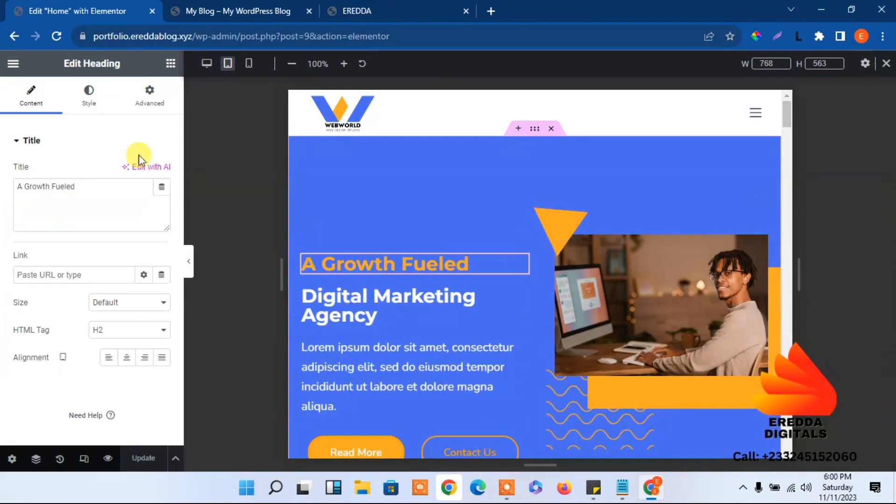
click(91, 98)
click(161, 199)
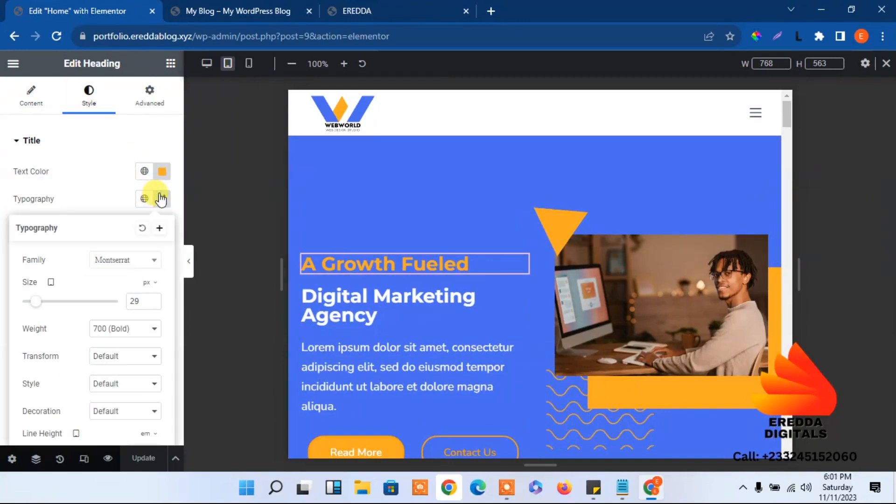
click(98, 161)
Select the 'Digital Marketing Agency' heading, then return the preview to desktop width
click(339, 293)
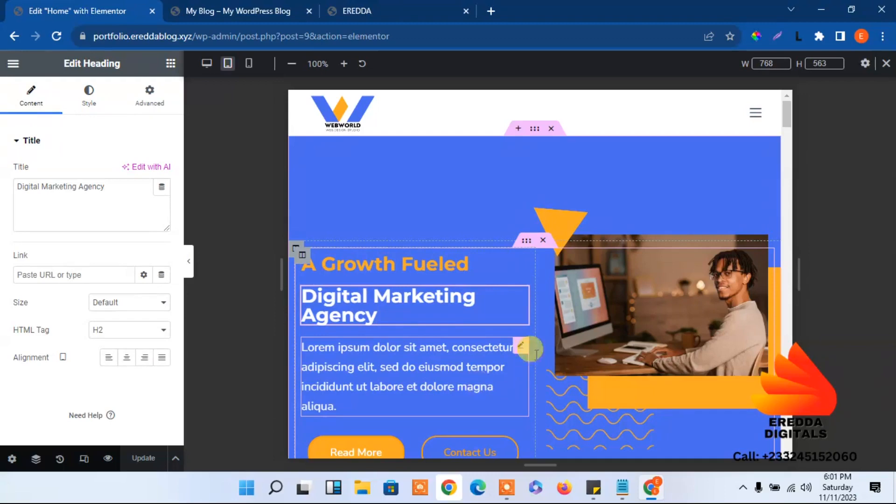
drag(790, 116, 786, 153)
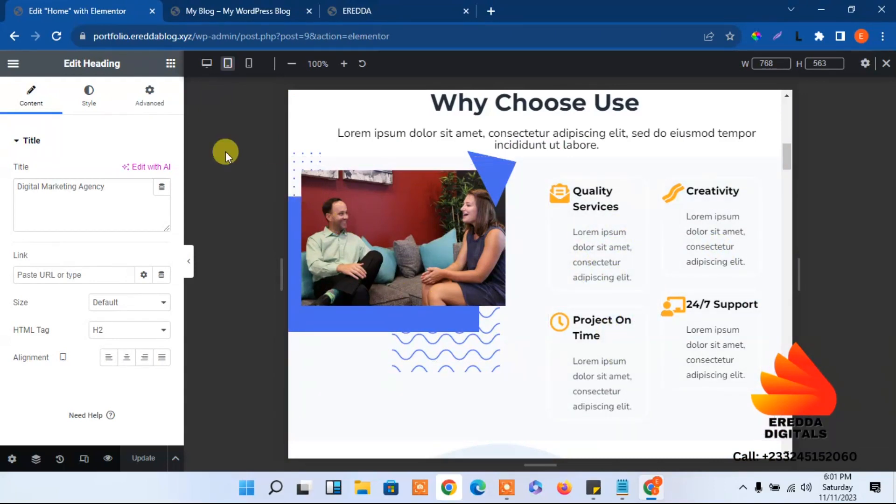
click(206, 63)
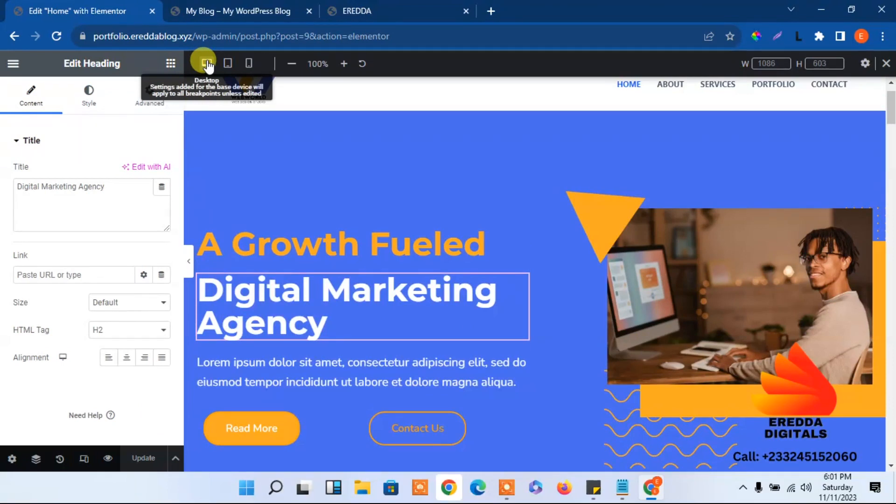
View the live site's Latest Blog section and start a new tab with eredda.com
click(377, 7)
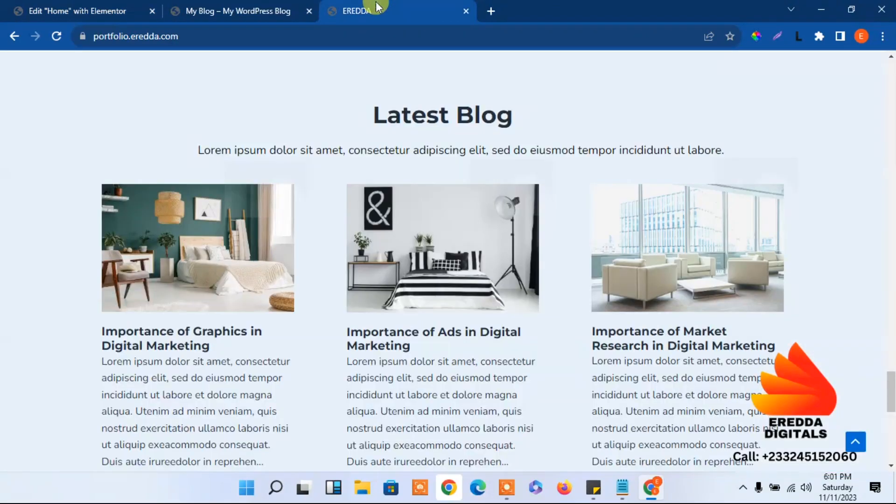
click(486, 10)
text(eredda)
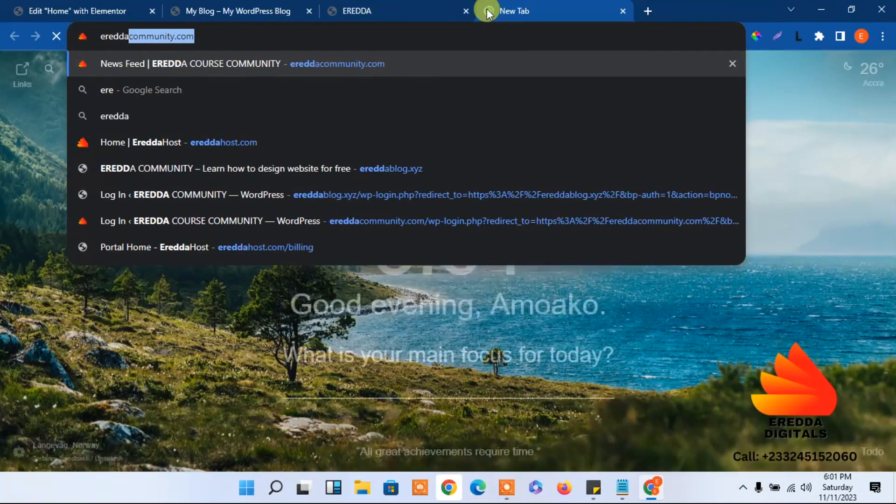
text(.com)
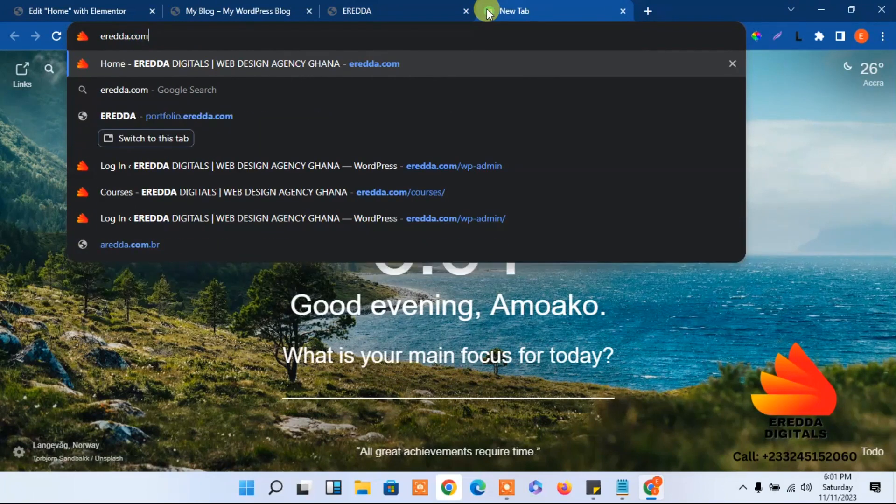
Load eredda.com, then replace it with the EreddaHost homepage at ereddahost.com
key(Return)
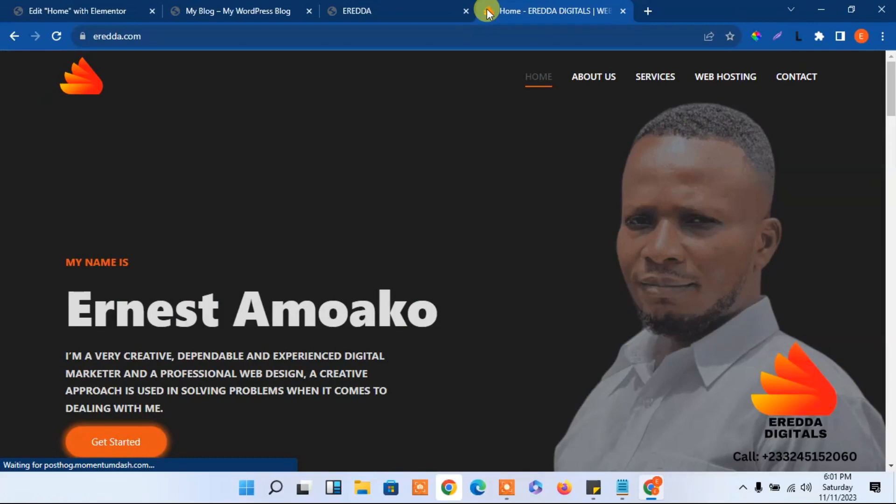
mouse_move(890, 100)
mouse_down()
mouse_move(891, 172)
mouse_move(891, 91)
mouse_up()
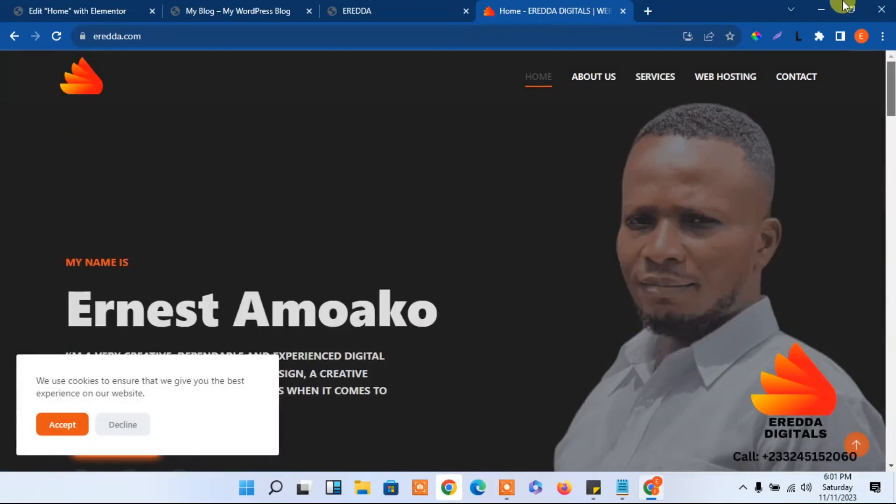
click(388, 37)
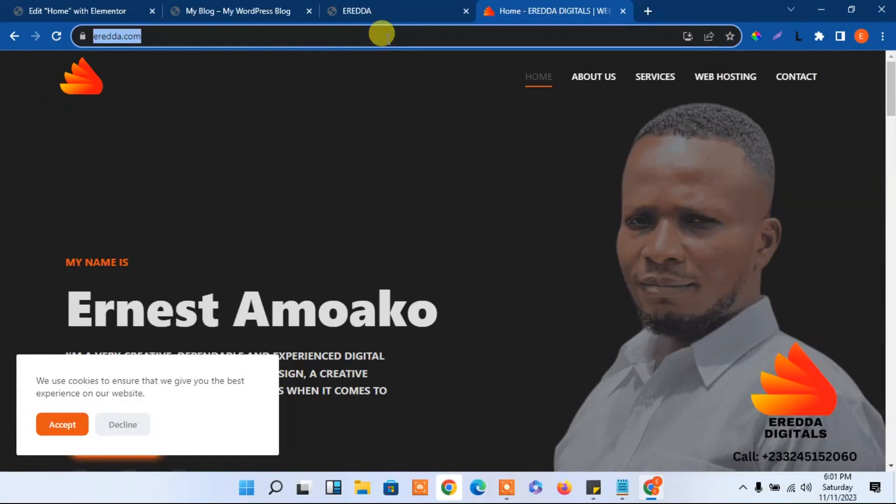
text(eredda)
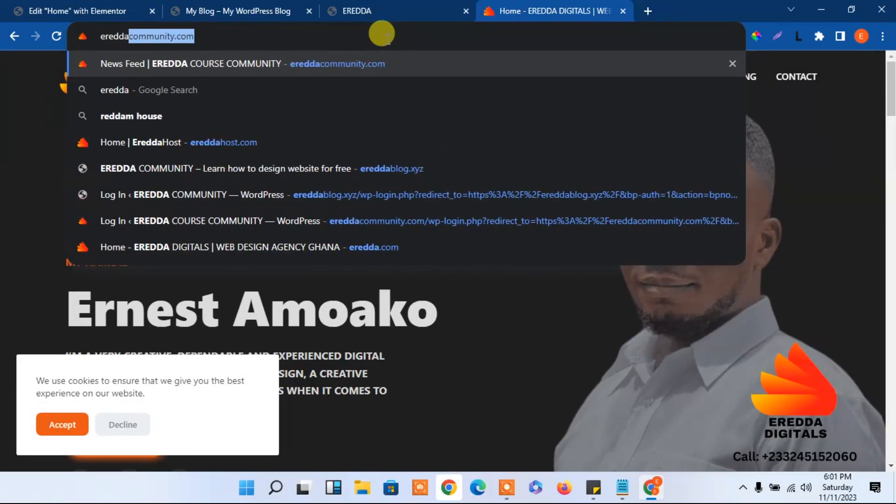
text(host)
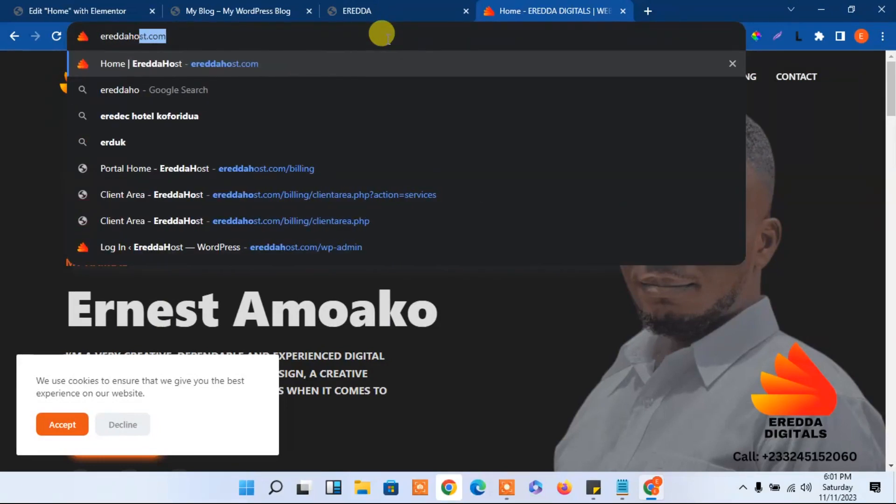
key(Return)
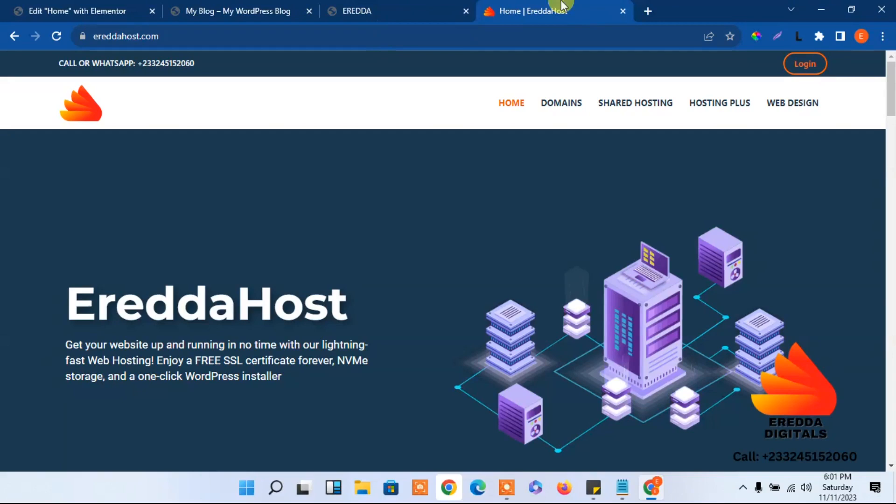
Open ereddacommunity.com in a new tab, log in with the saved details, then return to EreddaHost
click(648, 9)
text(ere)
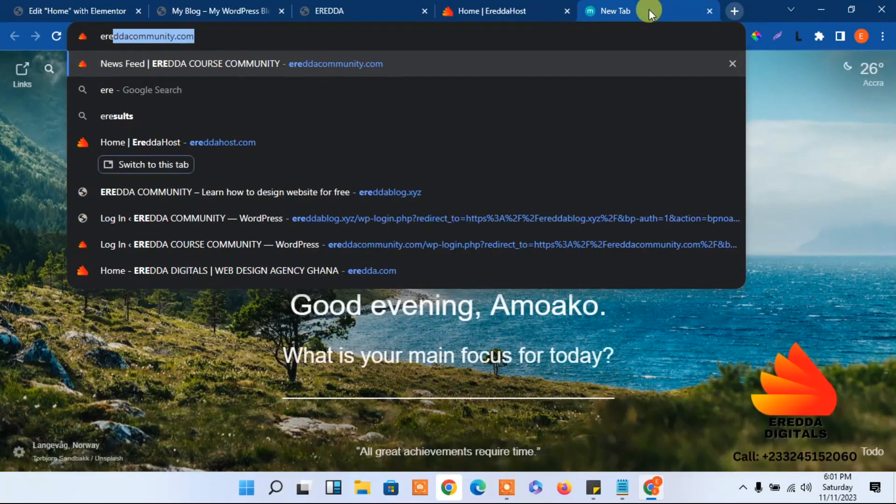
key(Return)
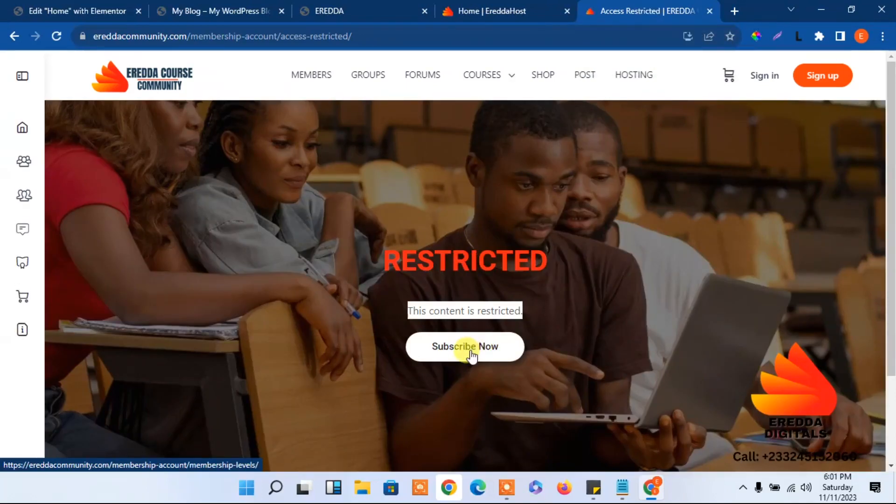
click(769, 78)
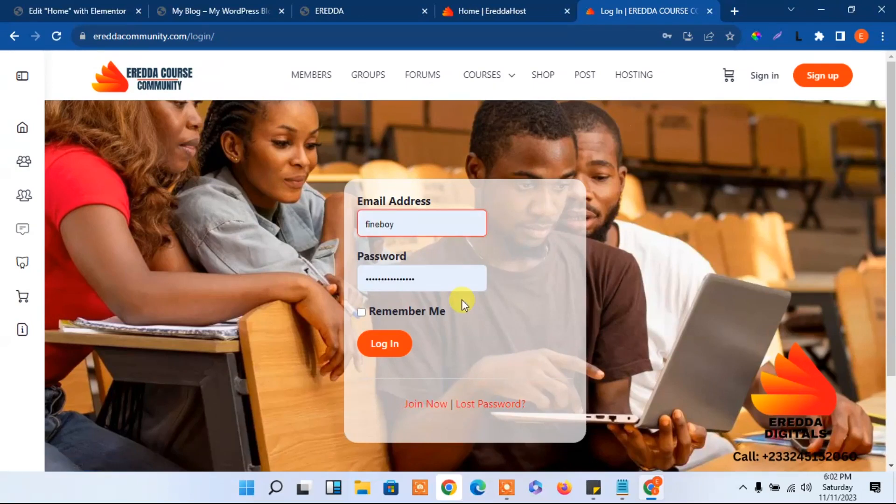
click(382, 344)
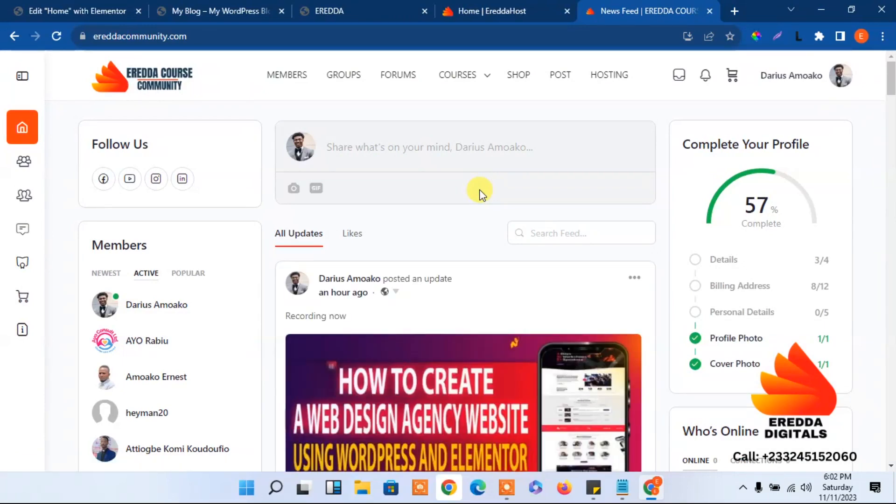
click(490, 7)
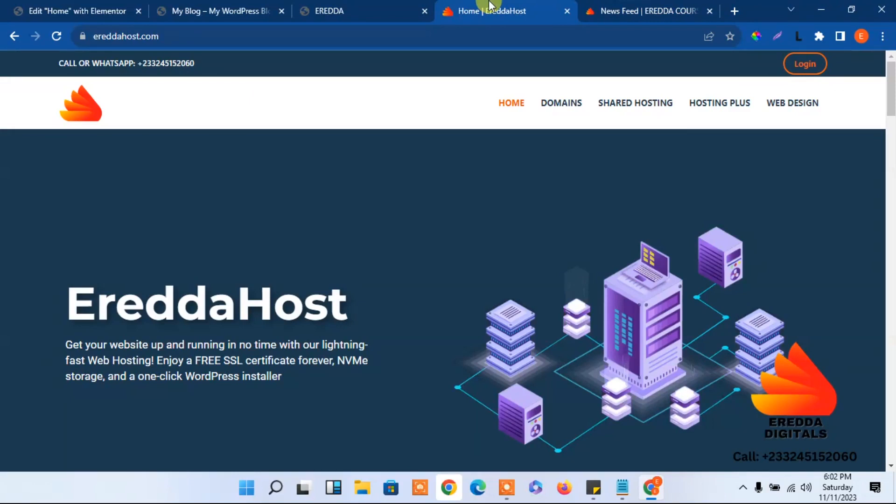
Go to the WEB DESIGN page, scroll to its pricing plan and start buying the package
click(785, 106)
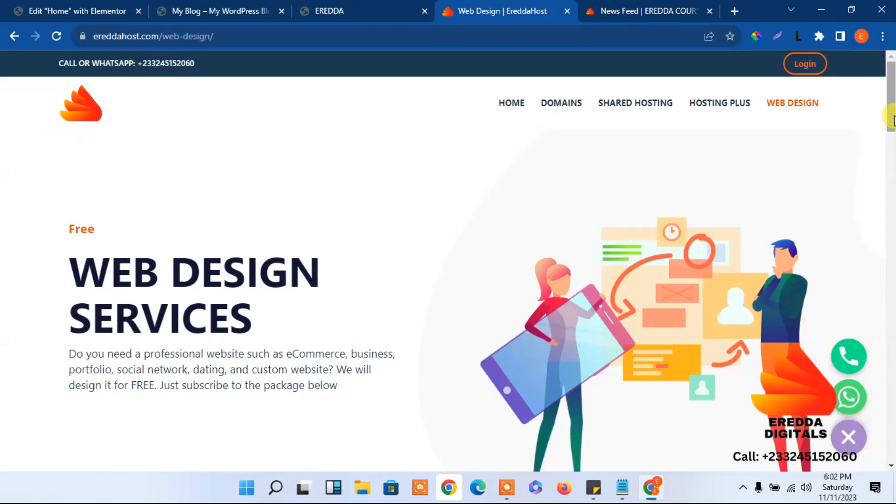
drag(893, 119, 892, 263)
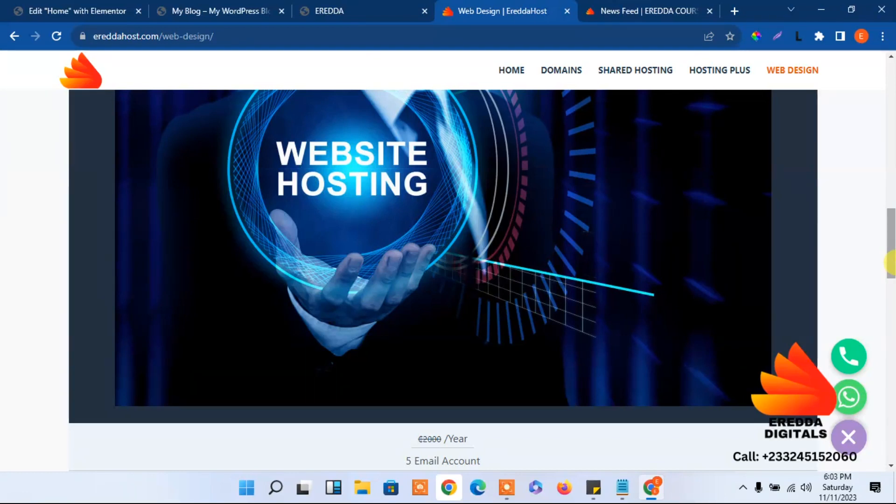
drag(892, 263, 892, 310)
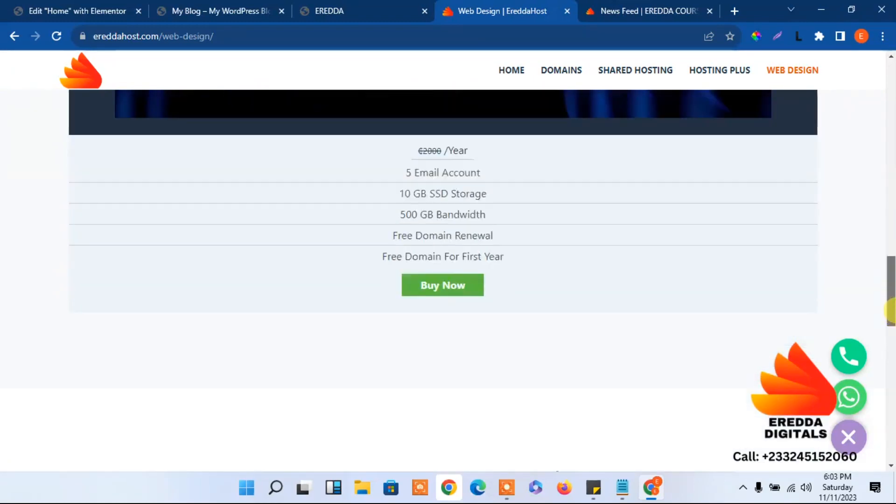
click(454, 284)
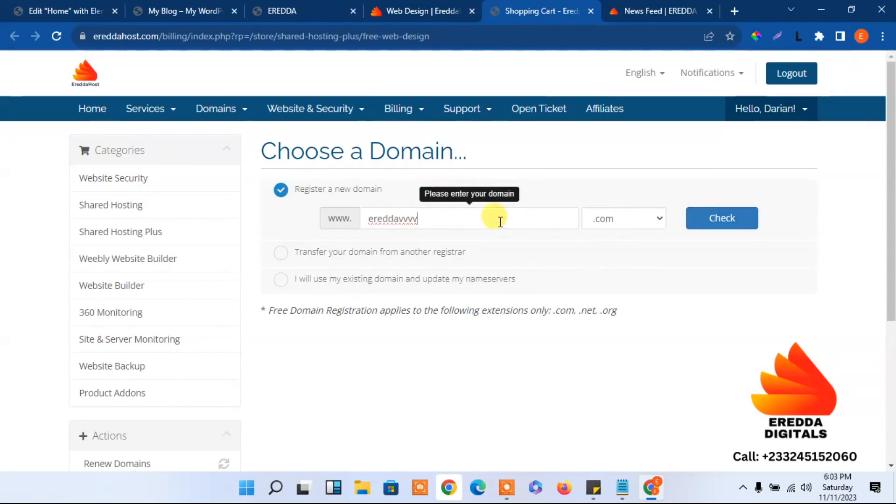
Check that ereddavvvv.com is available and continue through the package configuration
click(702, 223)
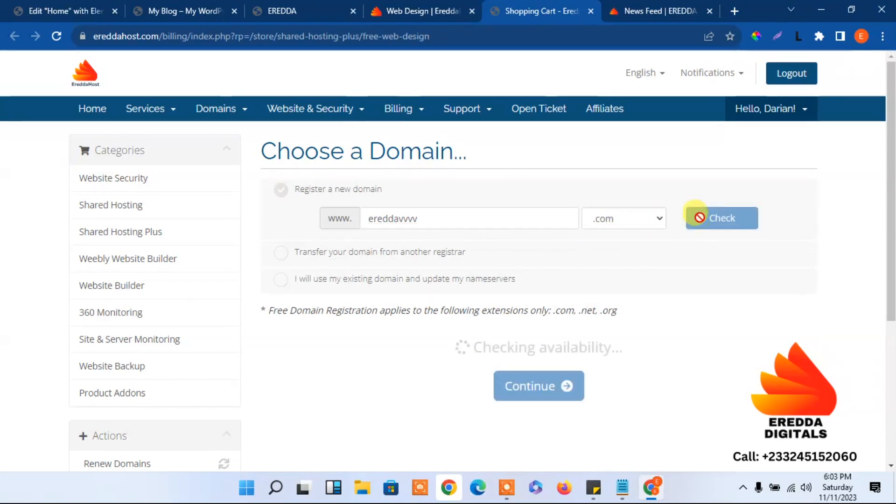
click(547, 407)
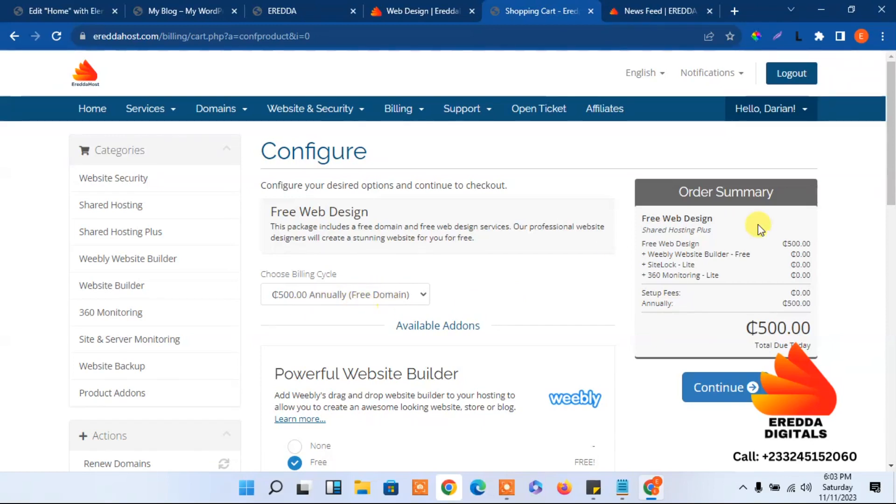
click(742, 395)
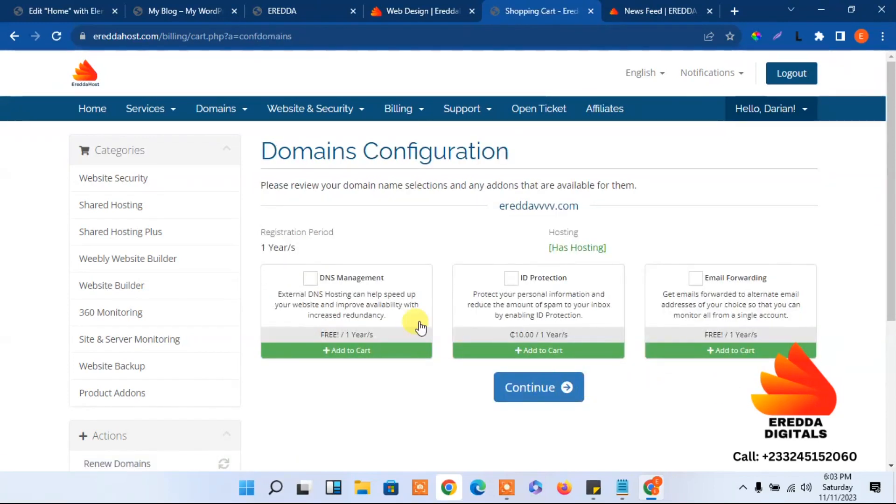
Add DNS Management, ID Protection and Email Forwarding, then check out and place the ₵510 order
click(310, 281)
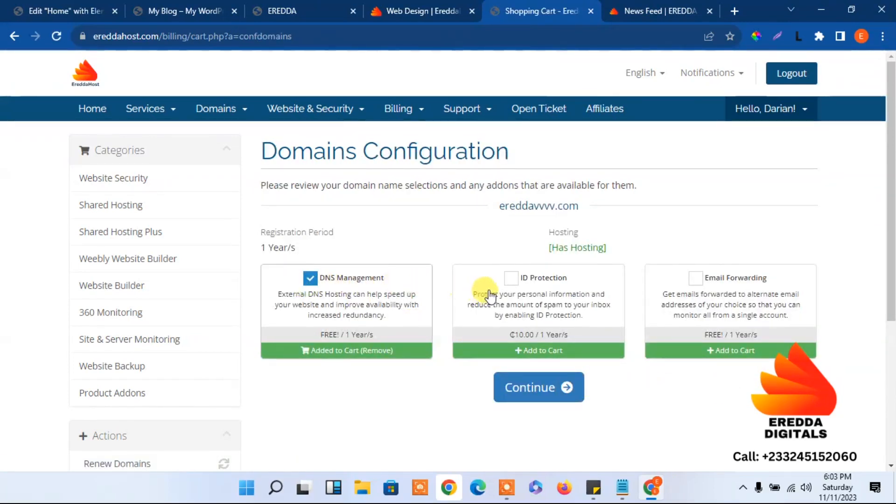
click(512, 280)
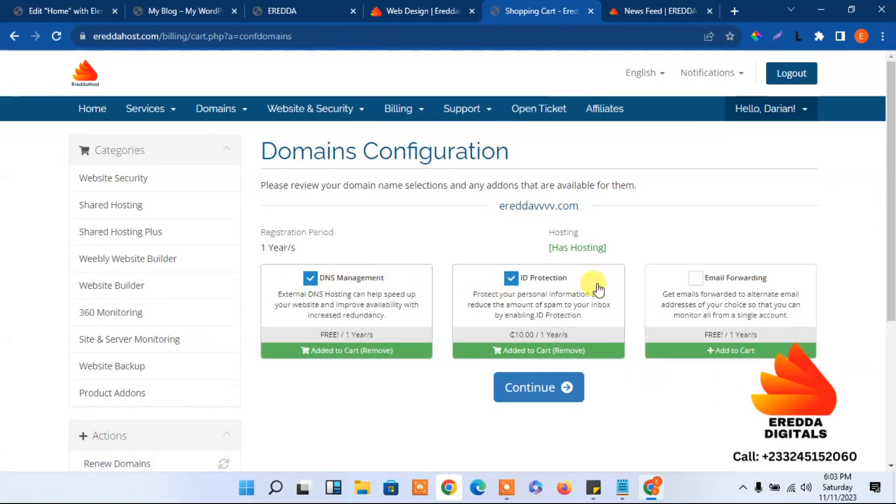
click(697, 279)
click(550, 387)
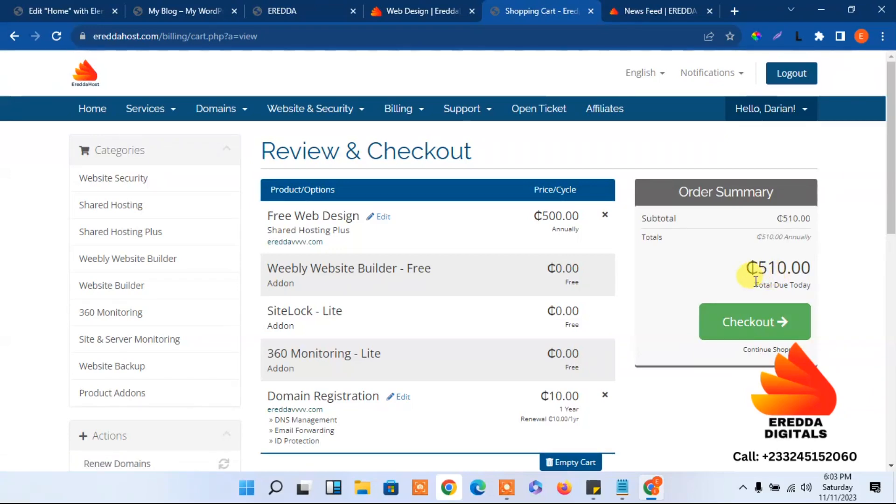
click(754, 332)
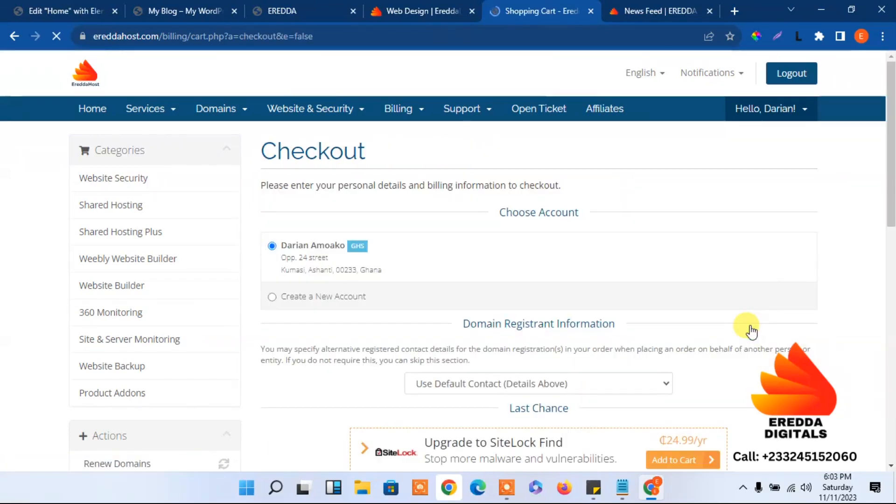
drag(889, 161, 887, 359)
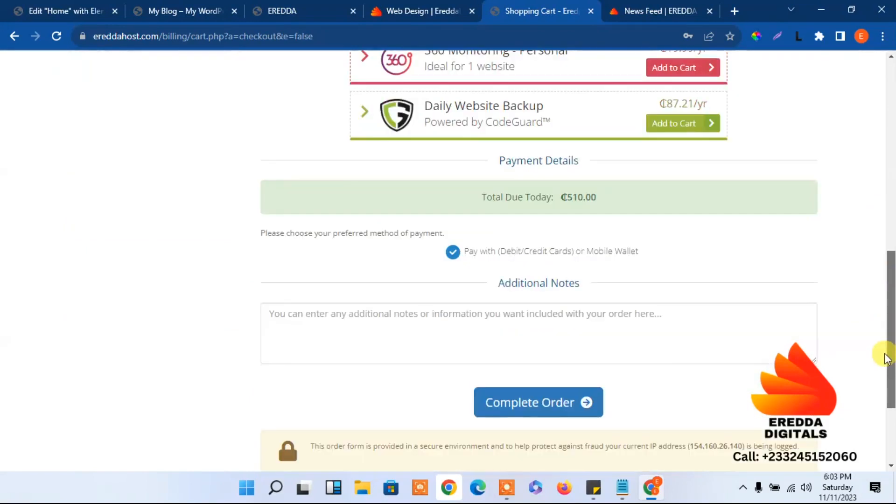
click(543, 413)
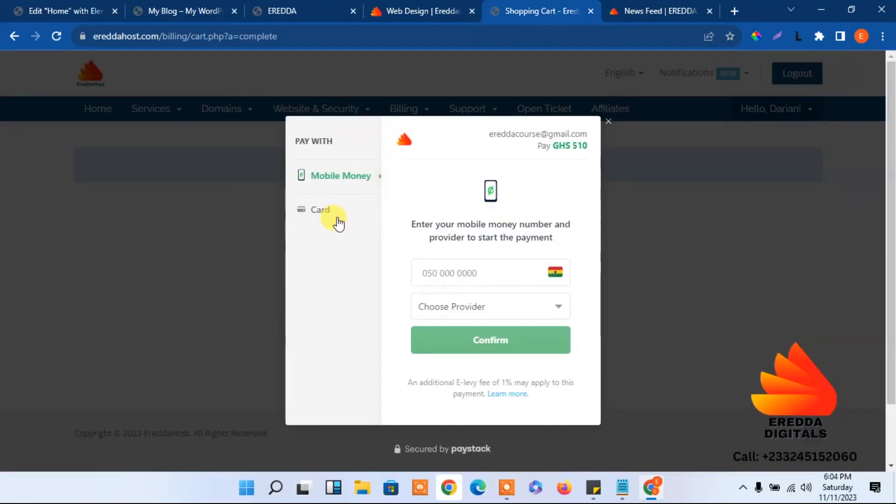
Toggle the Paystack method between Card and Mobile Money, close it unpaid, and return to checkout
click(326, 210)
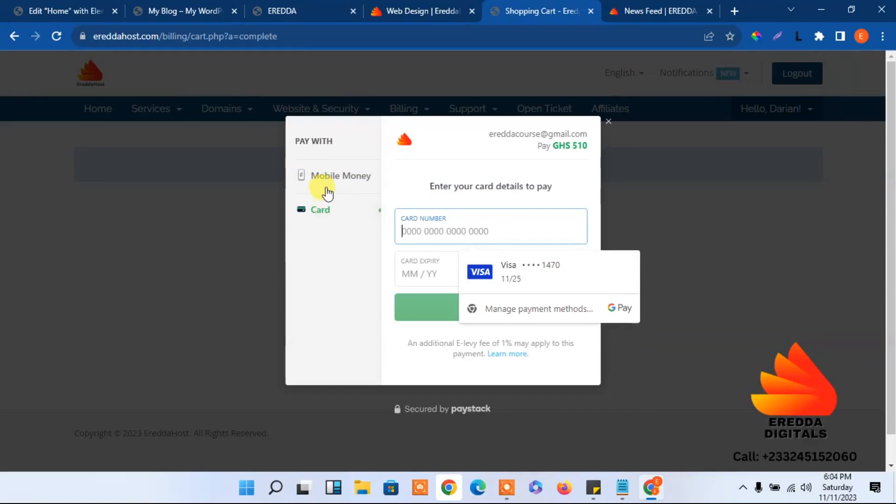
click(328, 192)
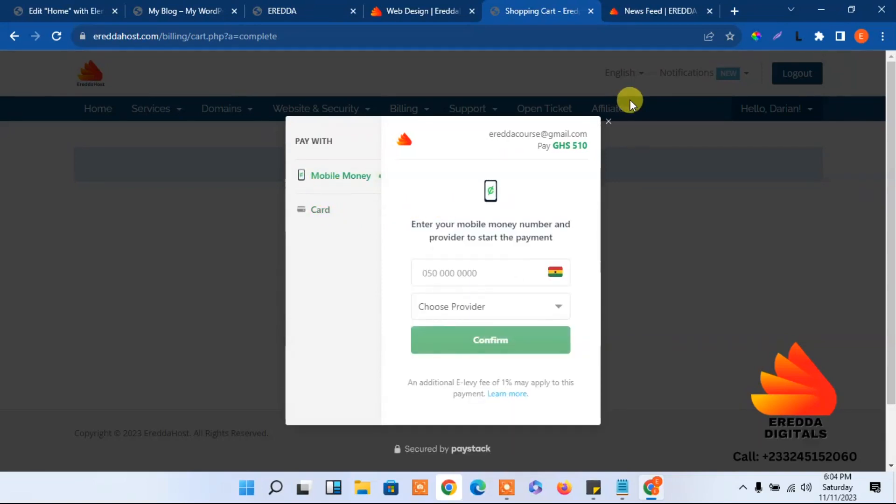
click(609, 121)
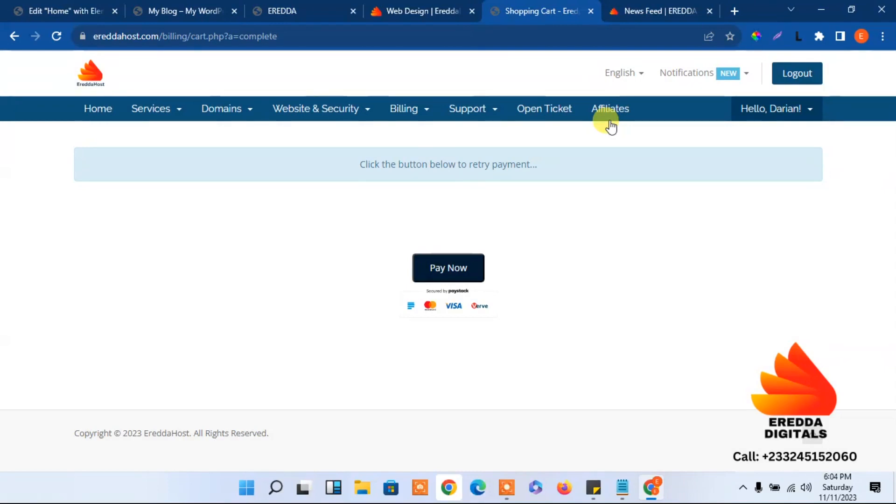
click(16, 33)
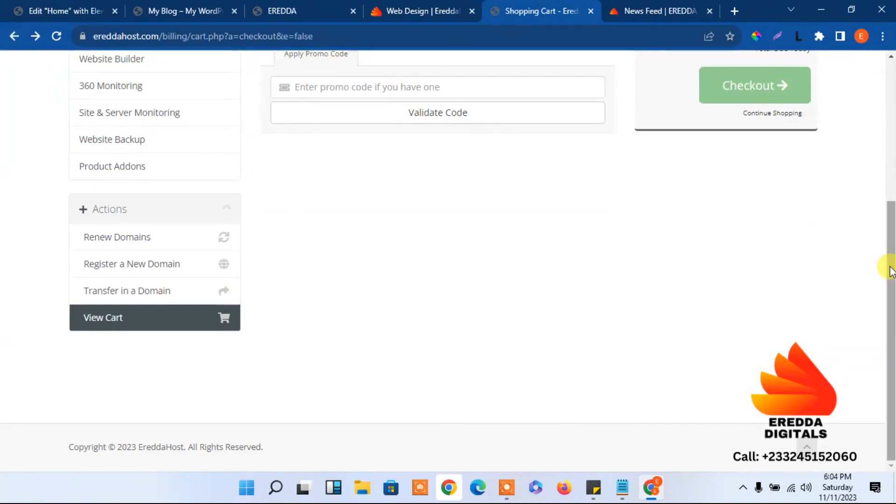
drag(891, 270, 891, 131)
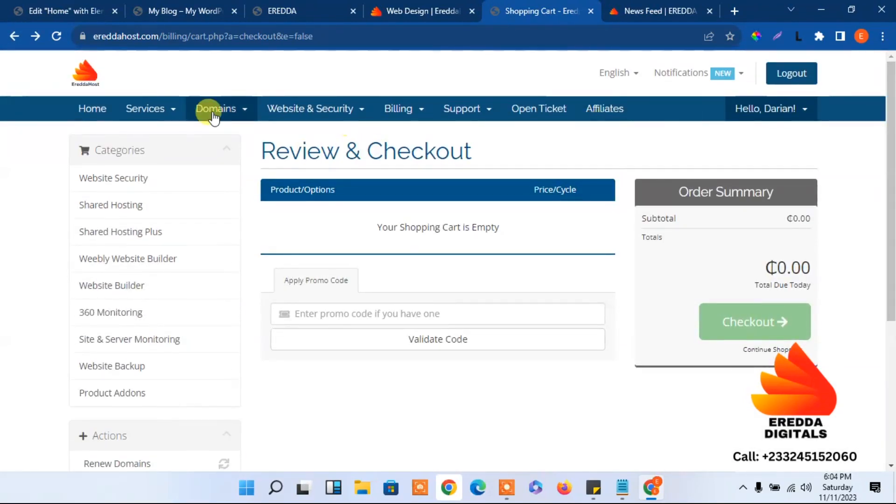
Open the pending Free Web Design service from My Services and review its details
click(171, 114)
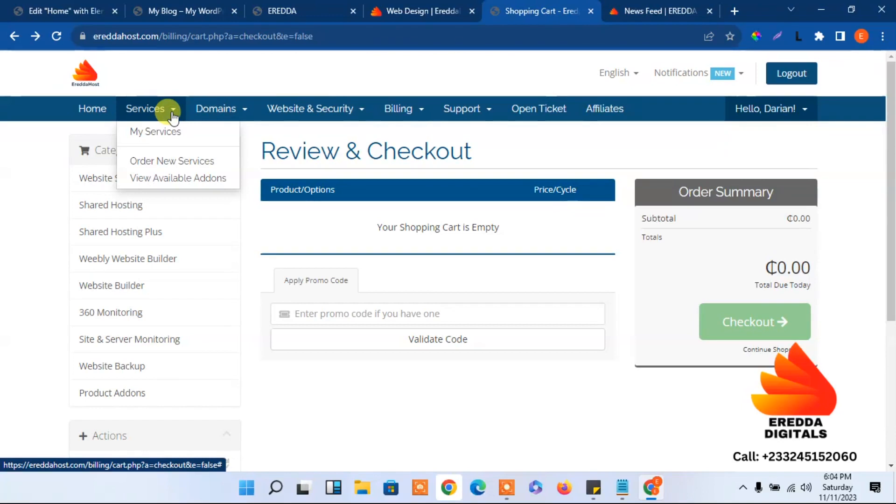
click(160, 130)
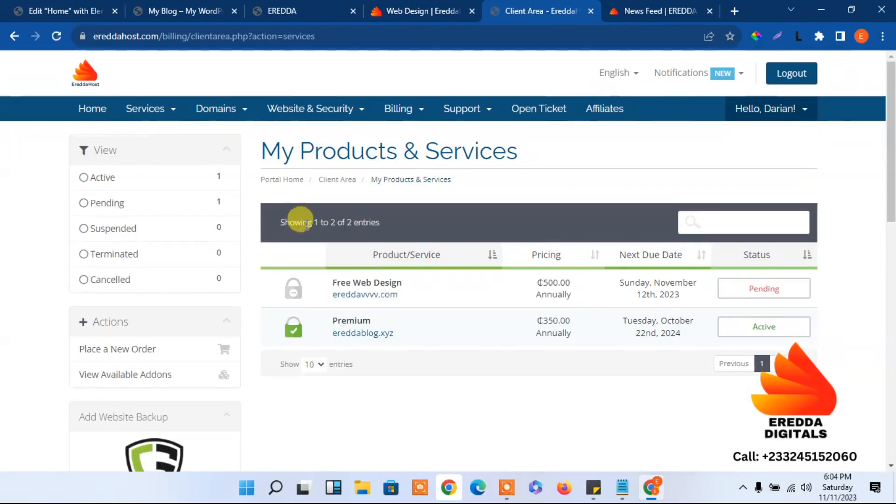
click(551, 296)
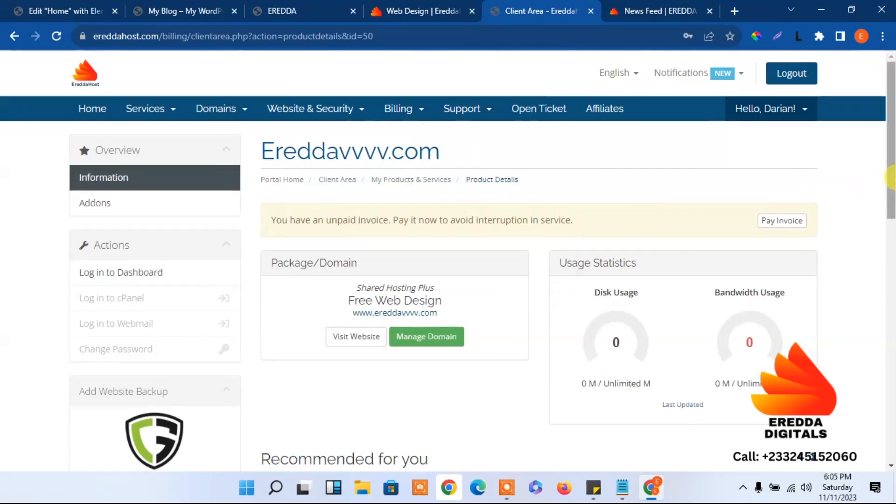
mouse_move(891, 179)
mouse_down()
mouse_move(892, 392)
mouse_move(874, 176)
mouse_up()
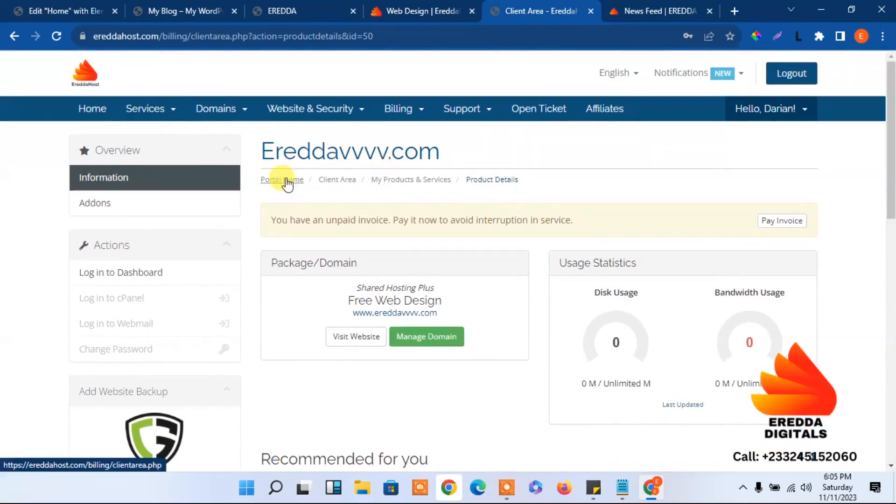
click(14, 42)
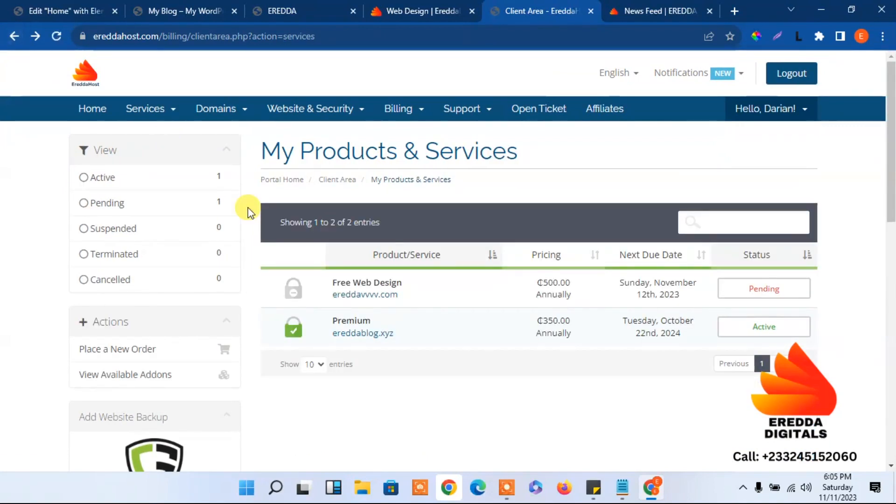
mouse_move(294, 289)
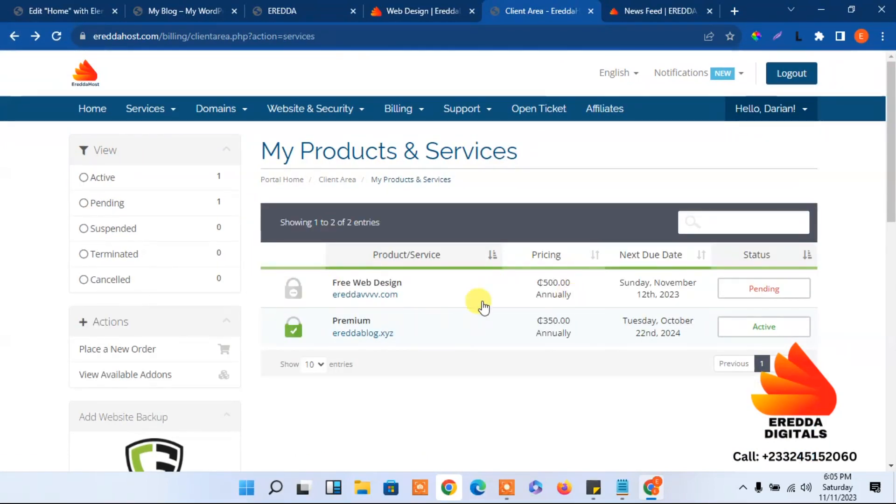
click(297, 298)
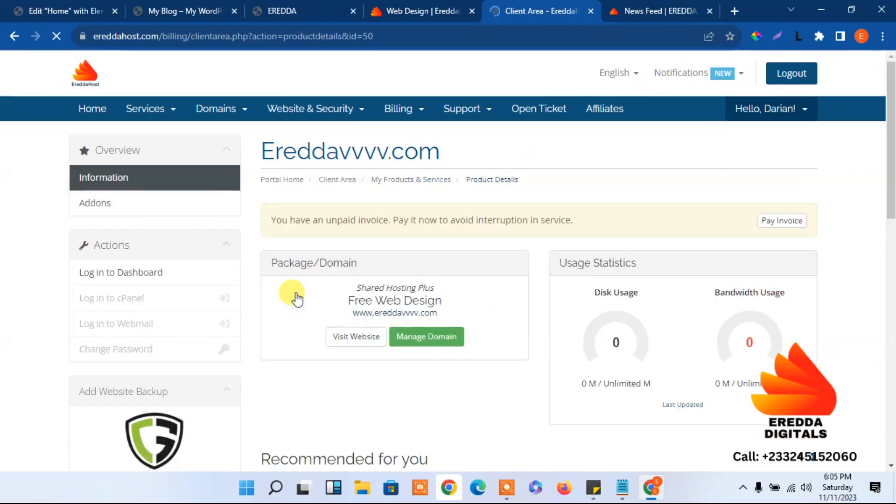
click(886, 238)
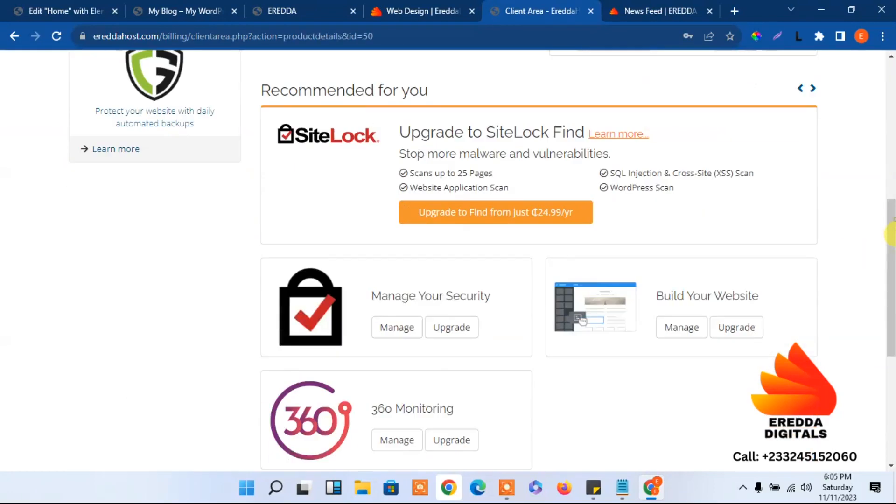
scroll(891, 255, up, 1)
drag(890, 255, 887, 142)
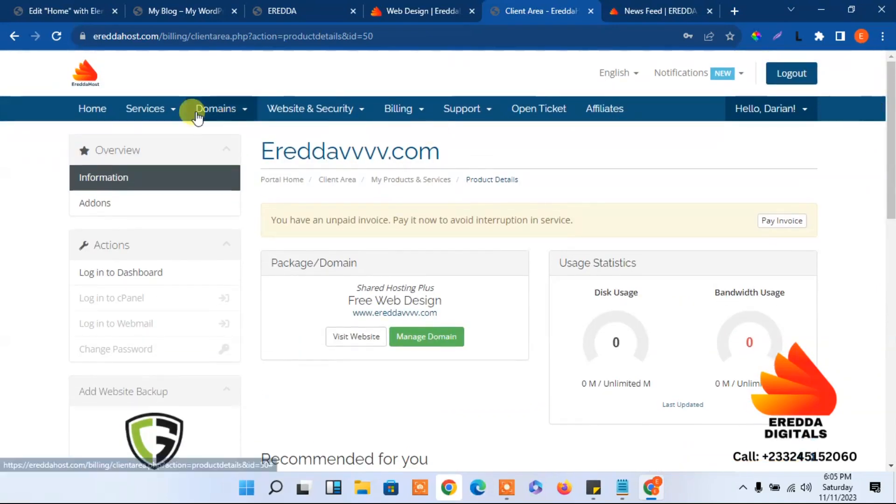
View the available product addons, close the client area tab and switch to the community News Feed
click(141, 111)
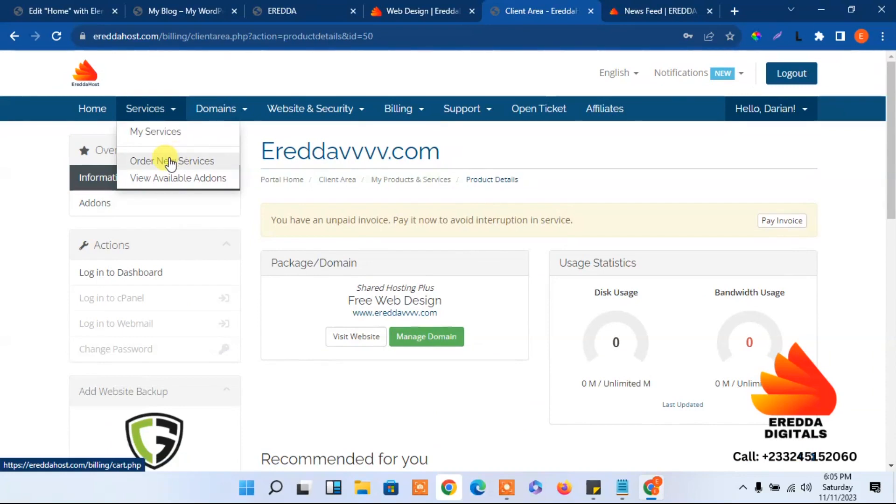
click(172, 178)
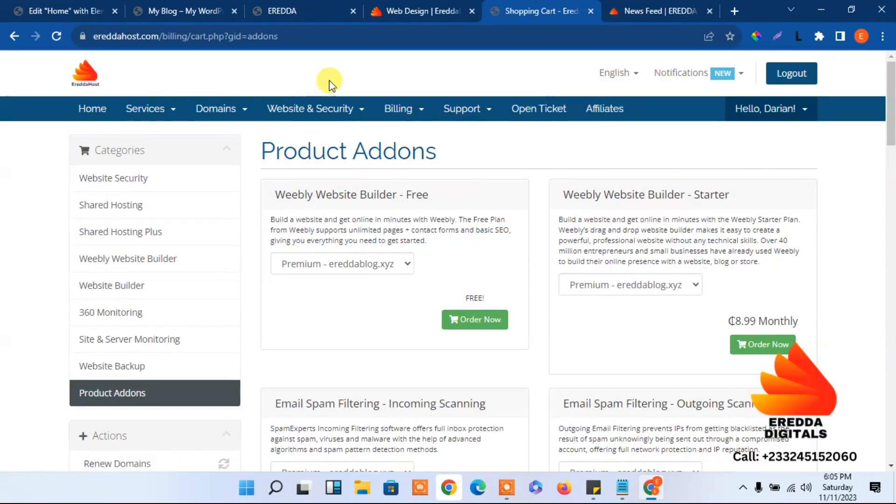
click(589, 11)
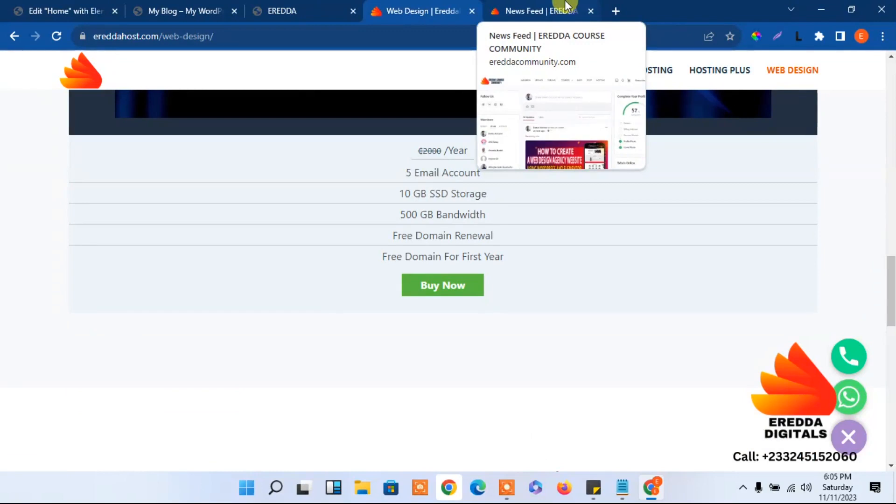
click(567, 6)
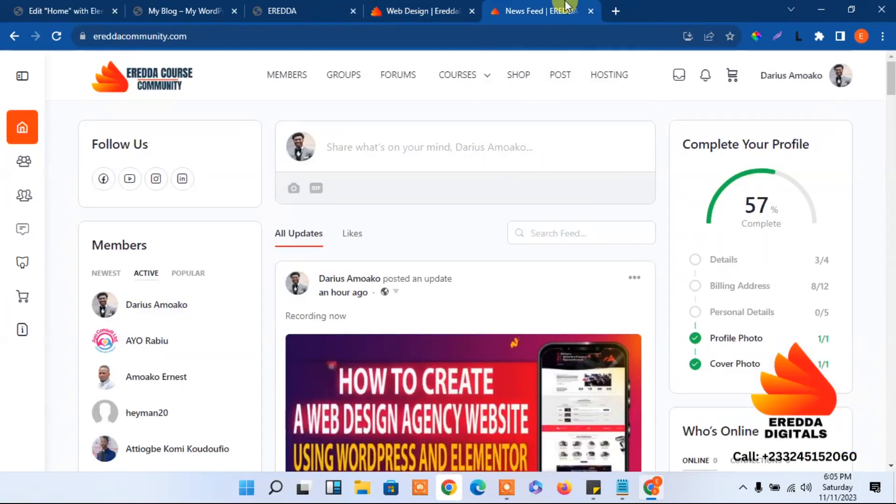